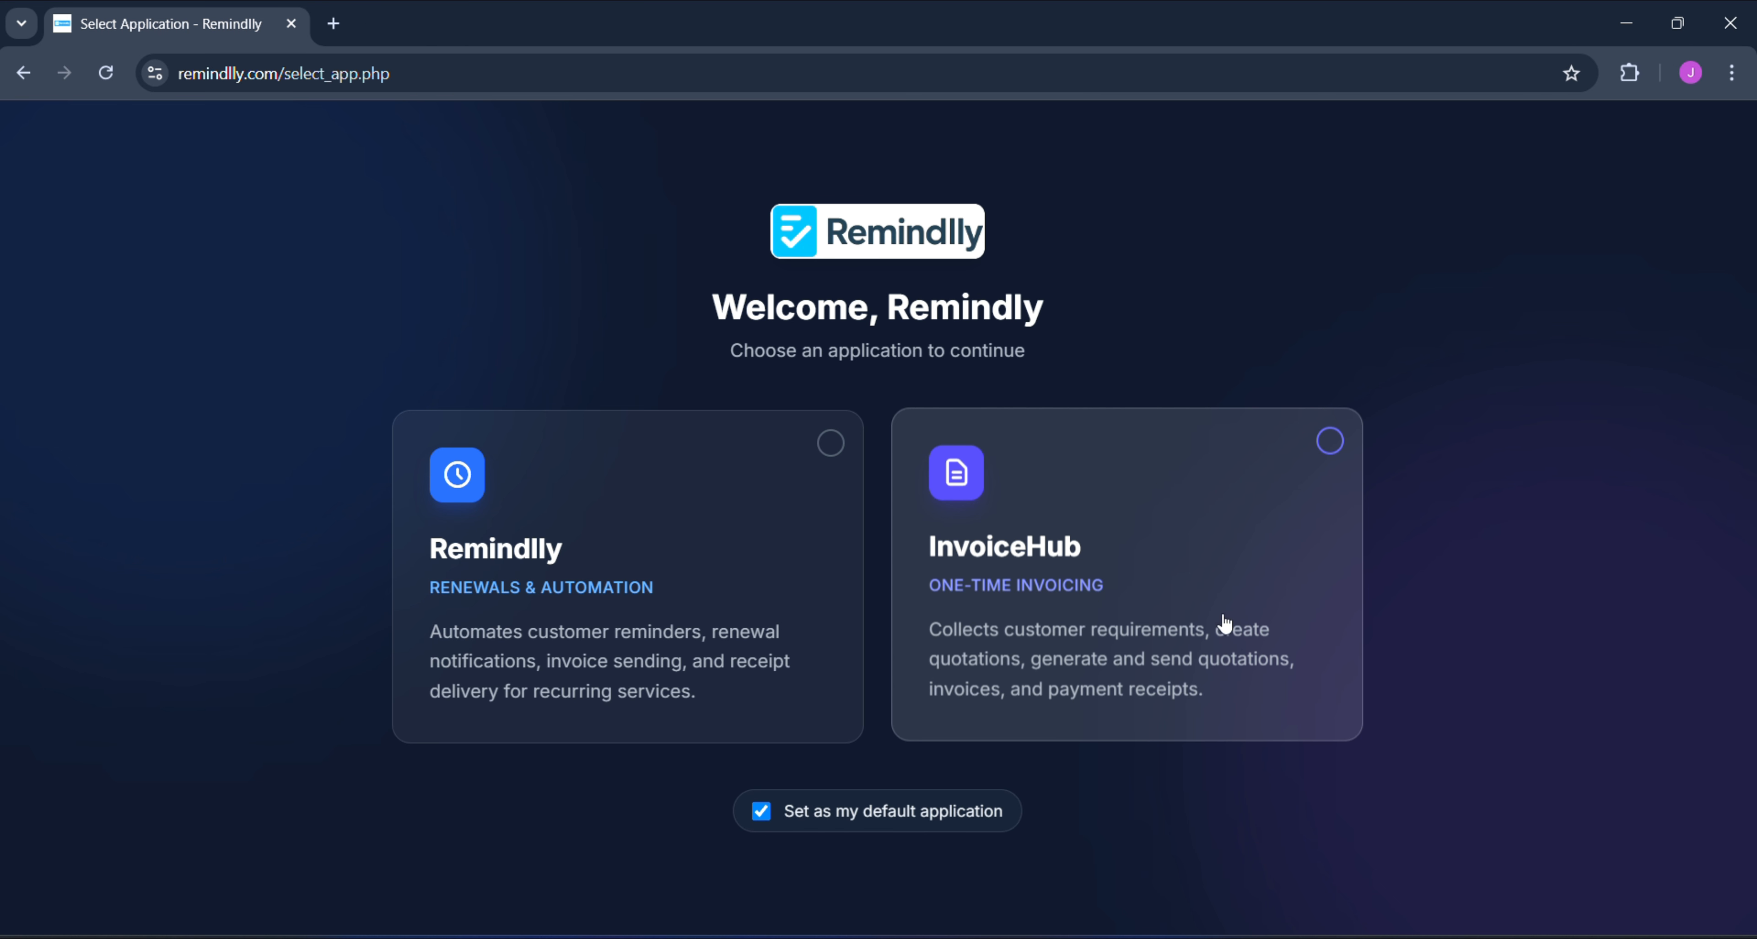
- Turn off the default application option and open InvoiceHub for one-time invoicing
click(762, 815)
click(1165, 601)
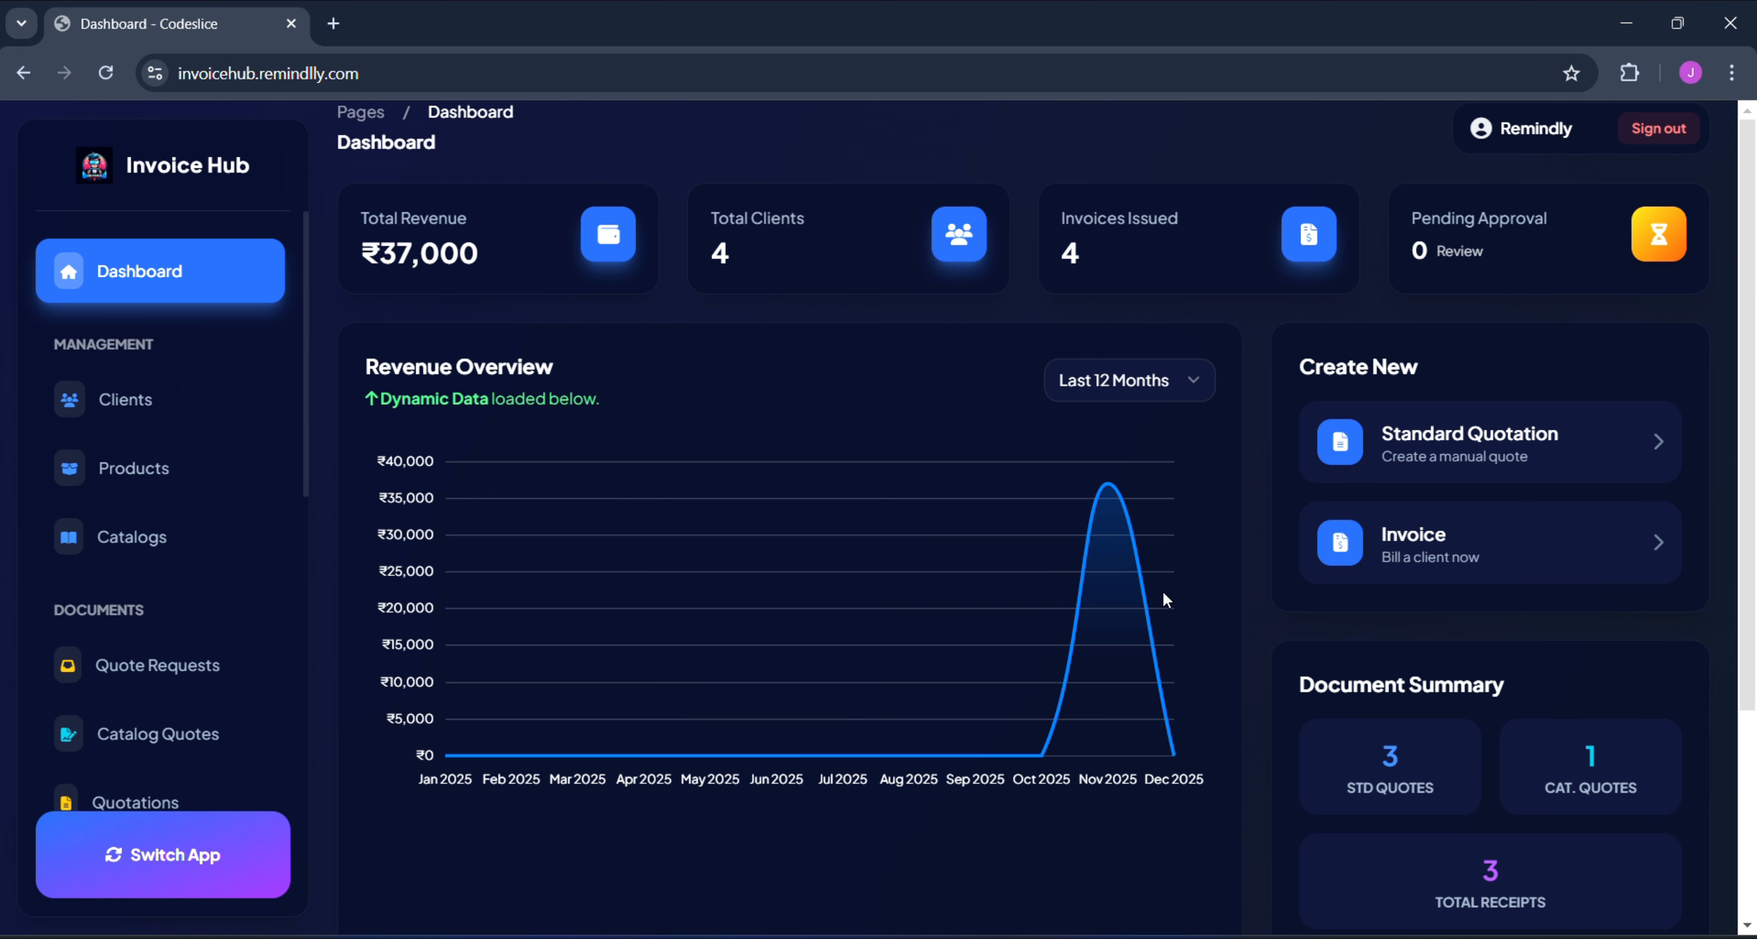
- Examine the InvoiceHub dashboard's revenue overview, document summary, and the management and documents sections of the navigation
scroll(1164, 593, down, 1)
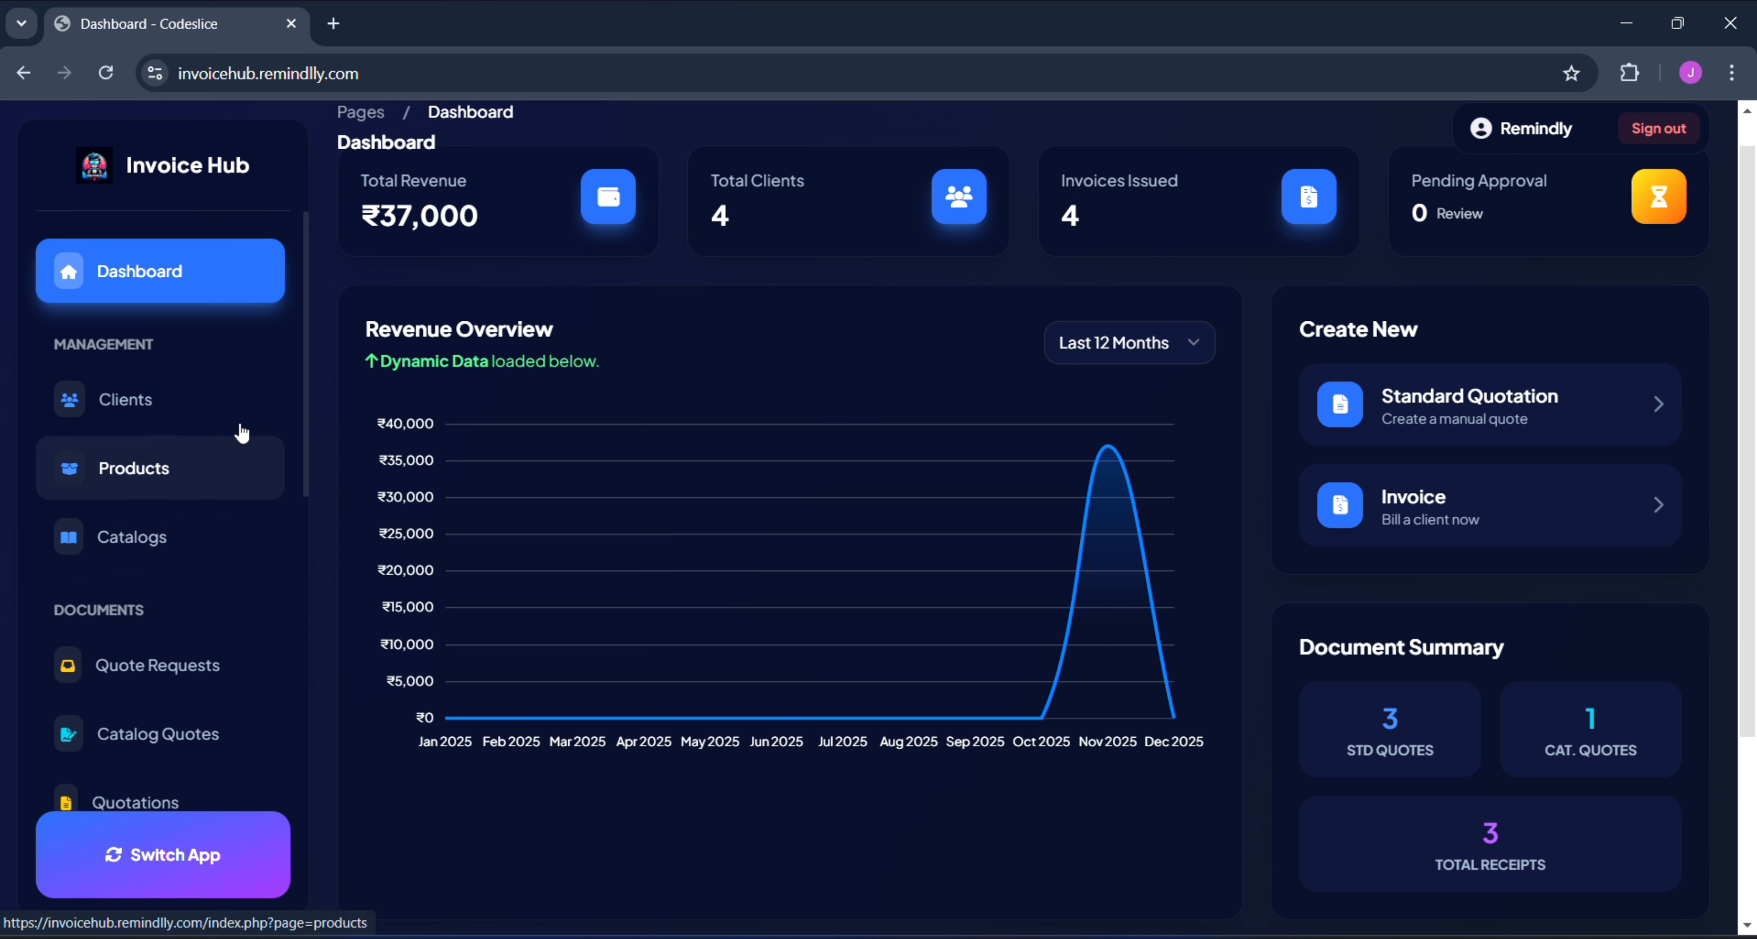
scroll(503, 435, up, 1)
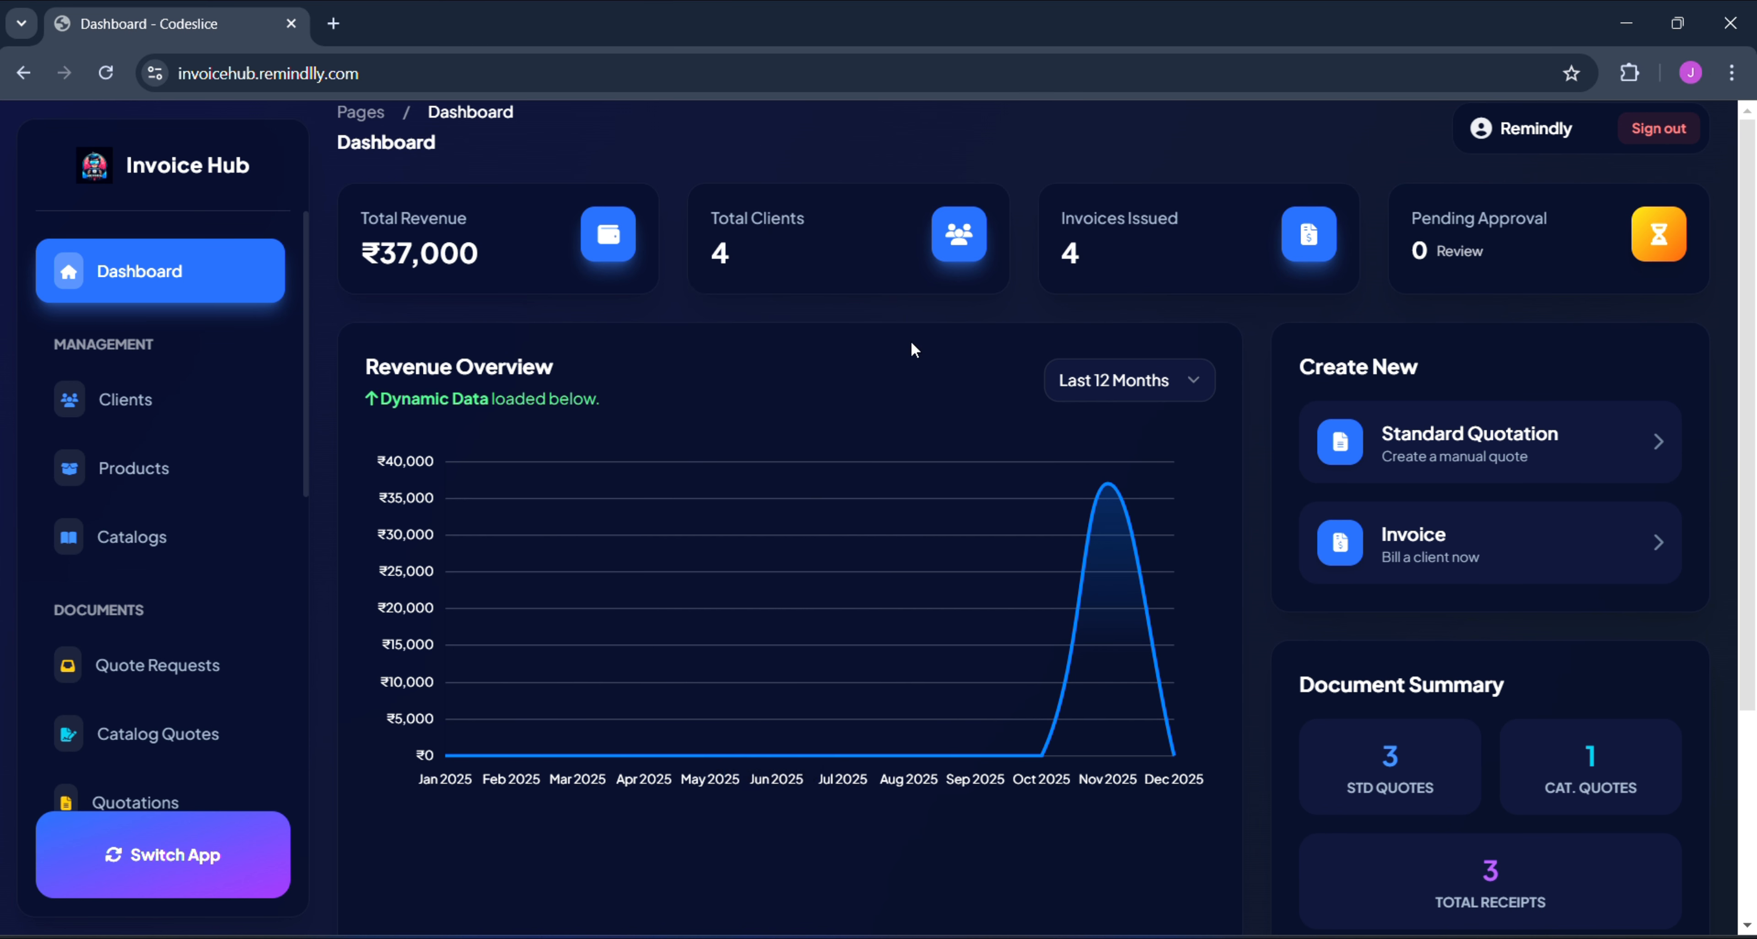
scroll(1201, 766, down, 1)
scroll(1203, 767, up, 1)
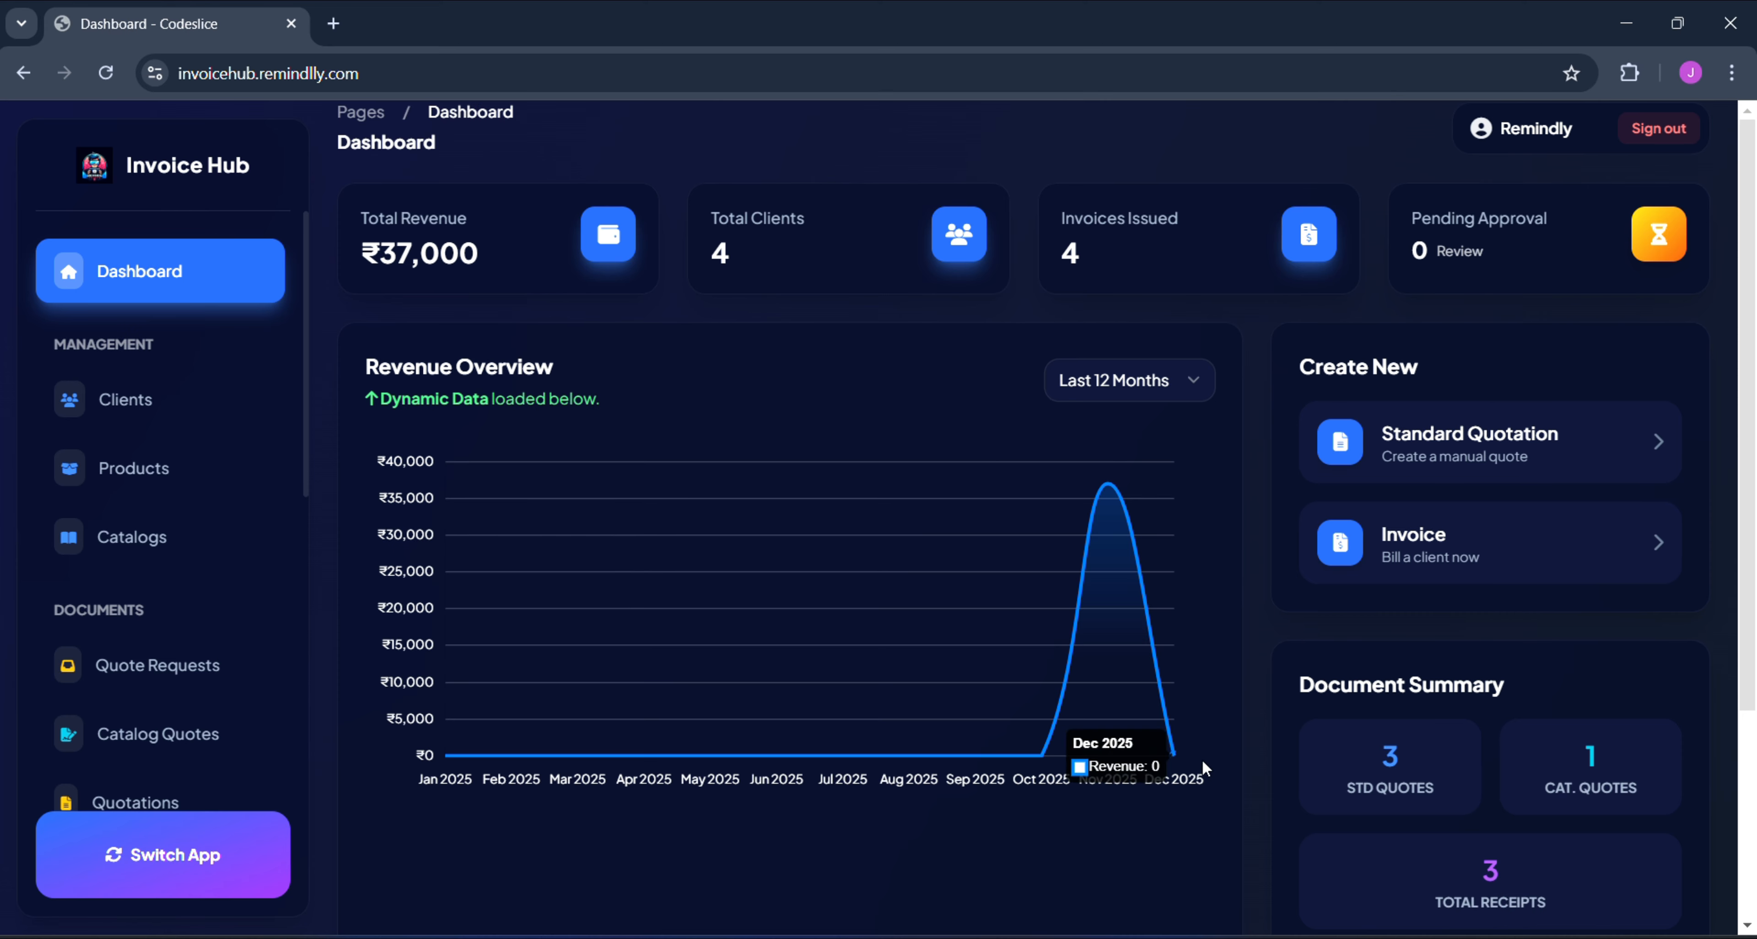
scroll(181, 500, down, 2)
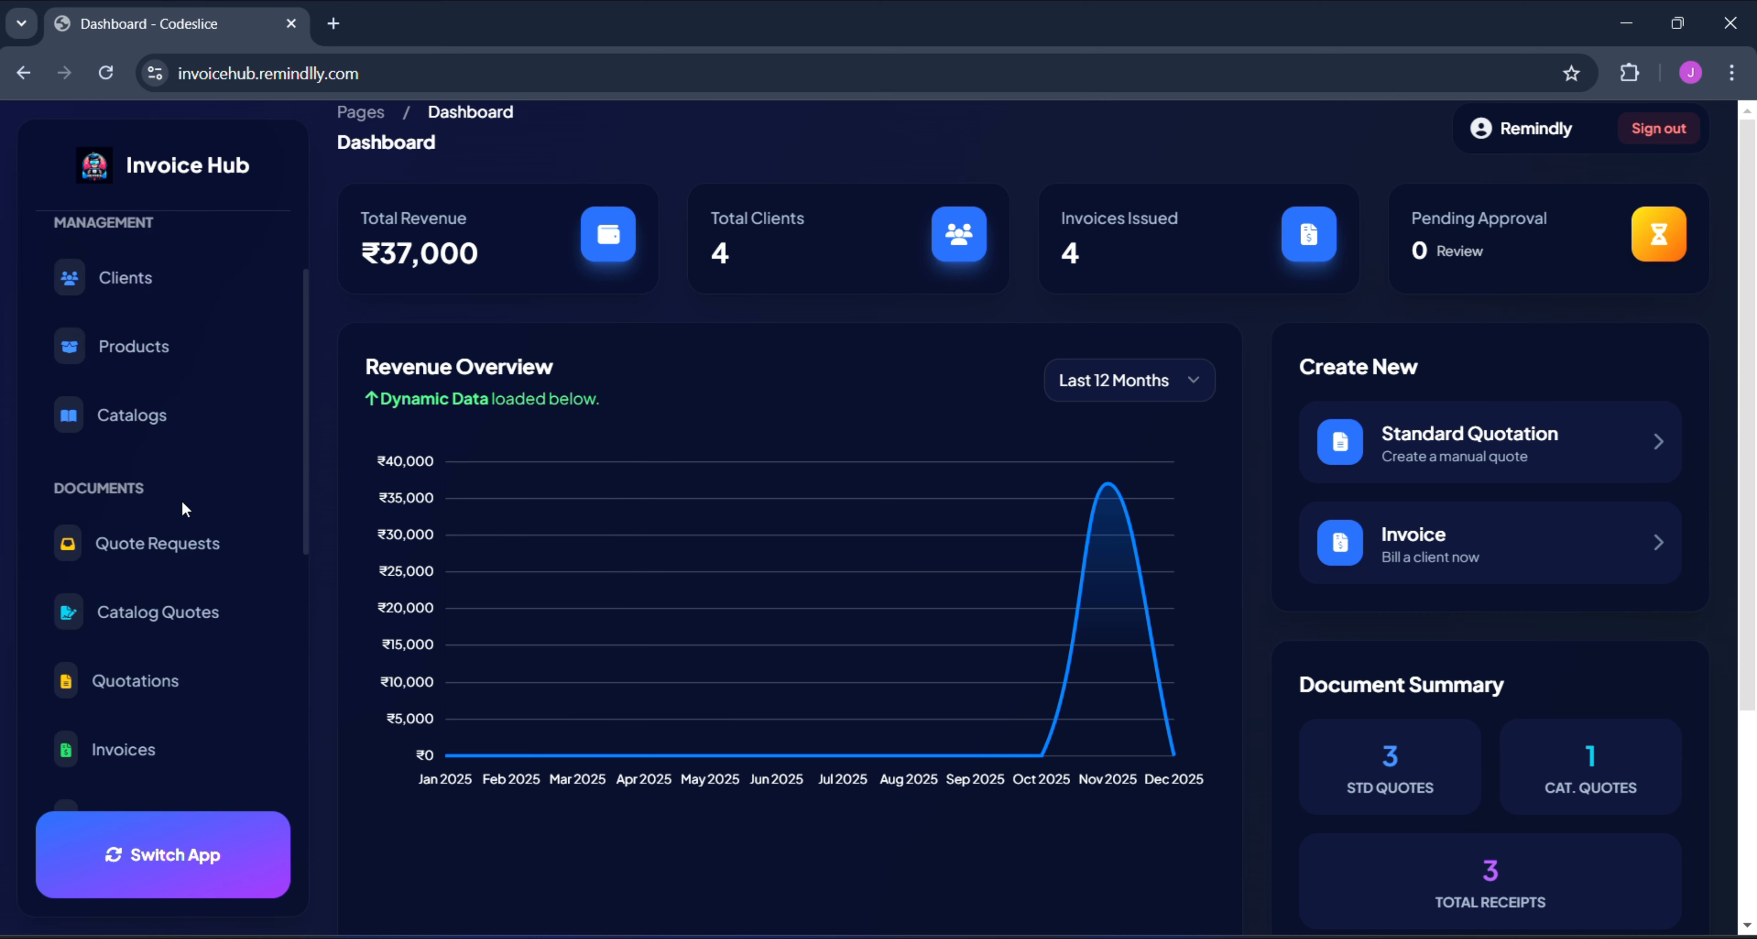
scroll(181, 500, up, 2)
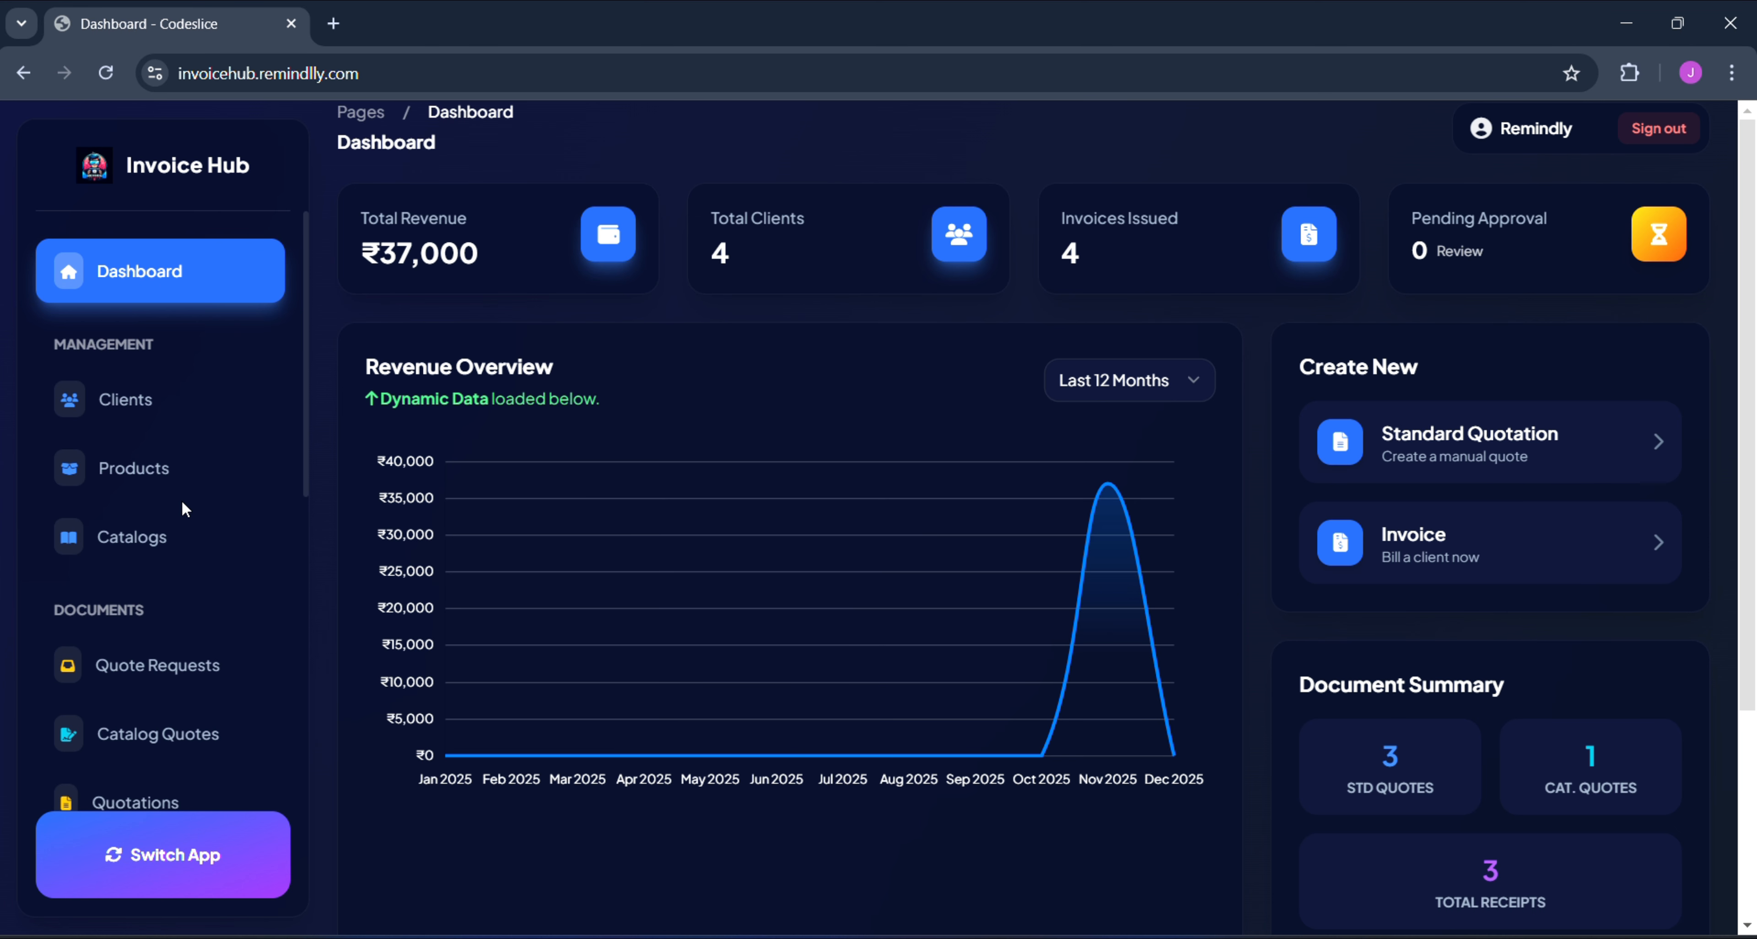
scroll(182, 502, down, 2)
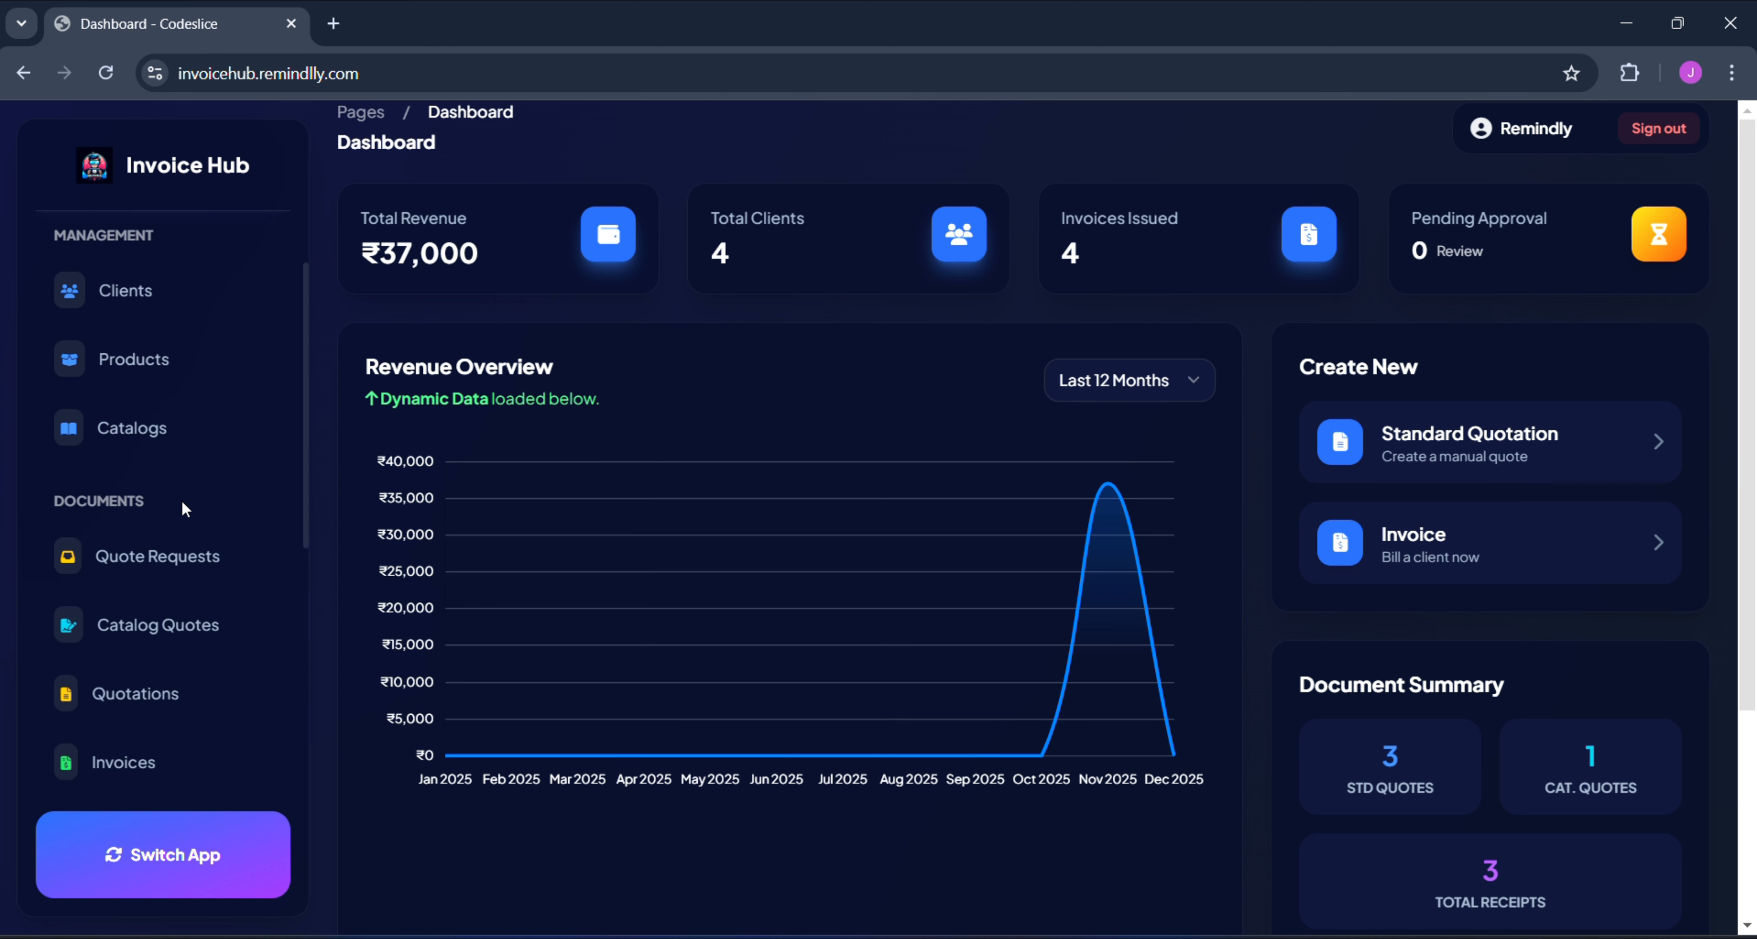
- Open the document setup page and look through the available document templates without changing the selected one
scroll(182, 503, down, 5)
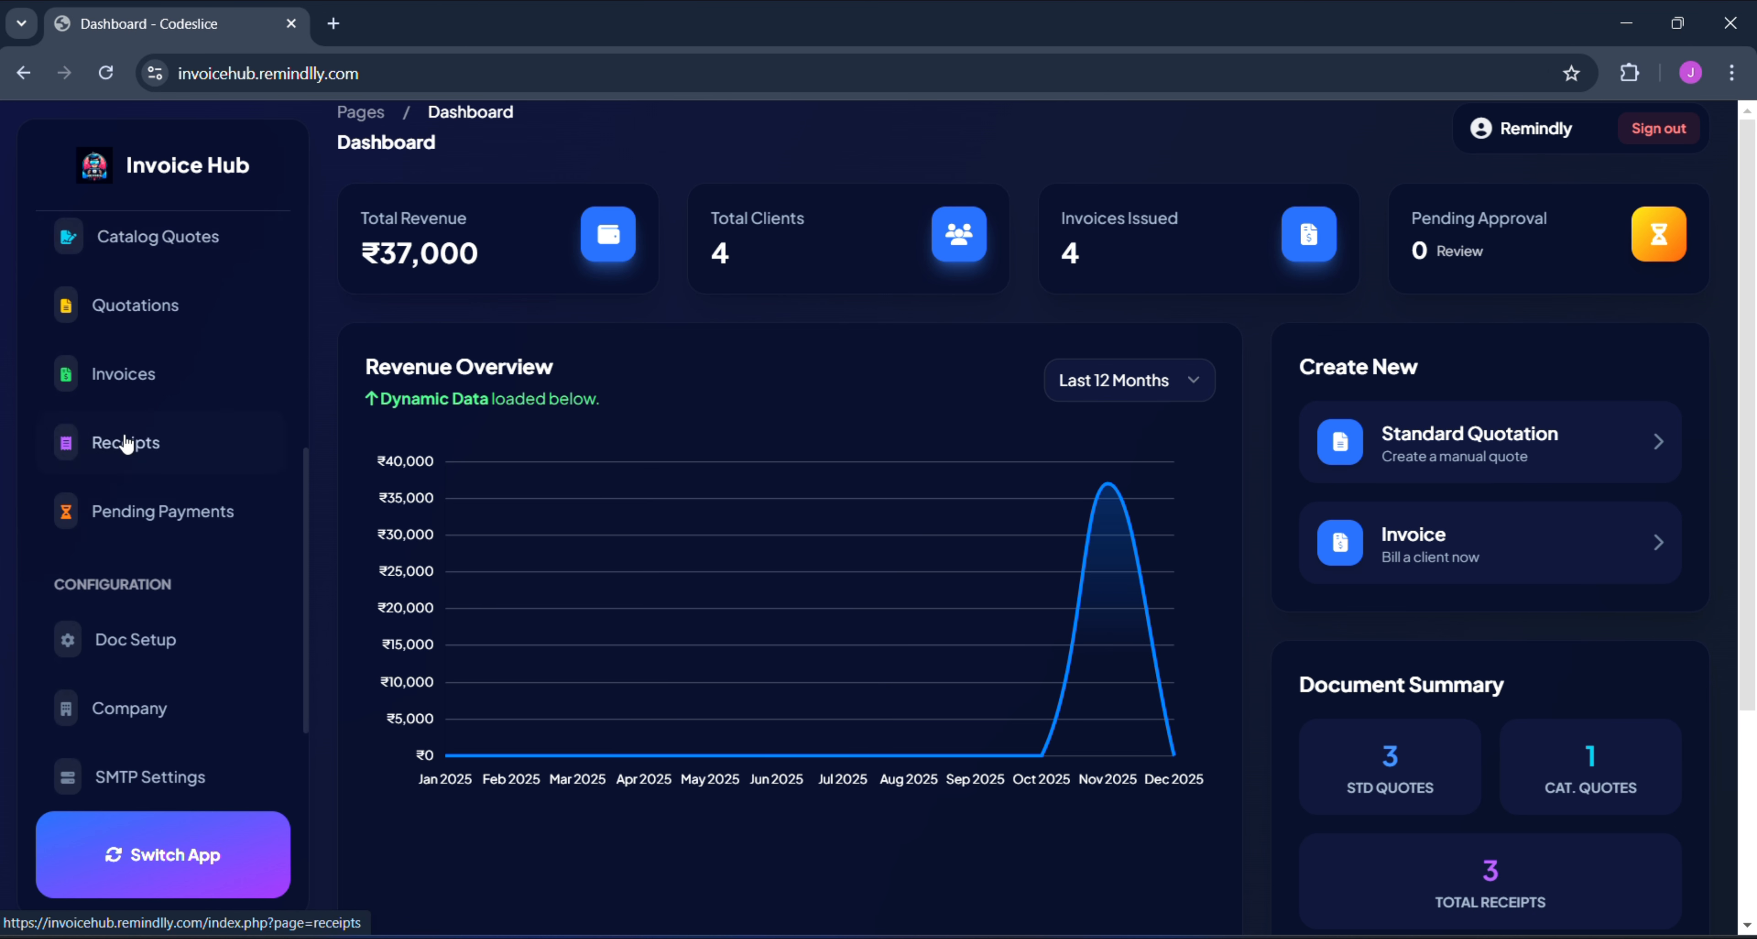
scroll(126, 436, down, 3)
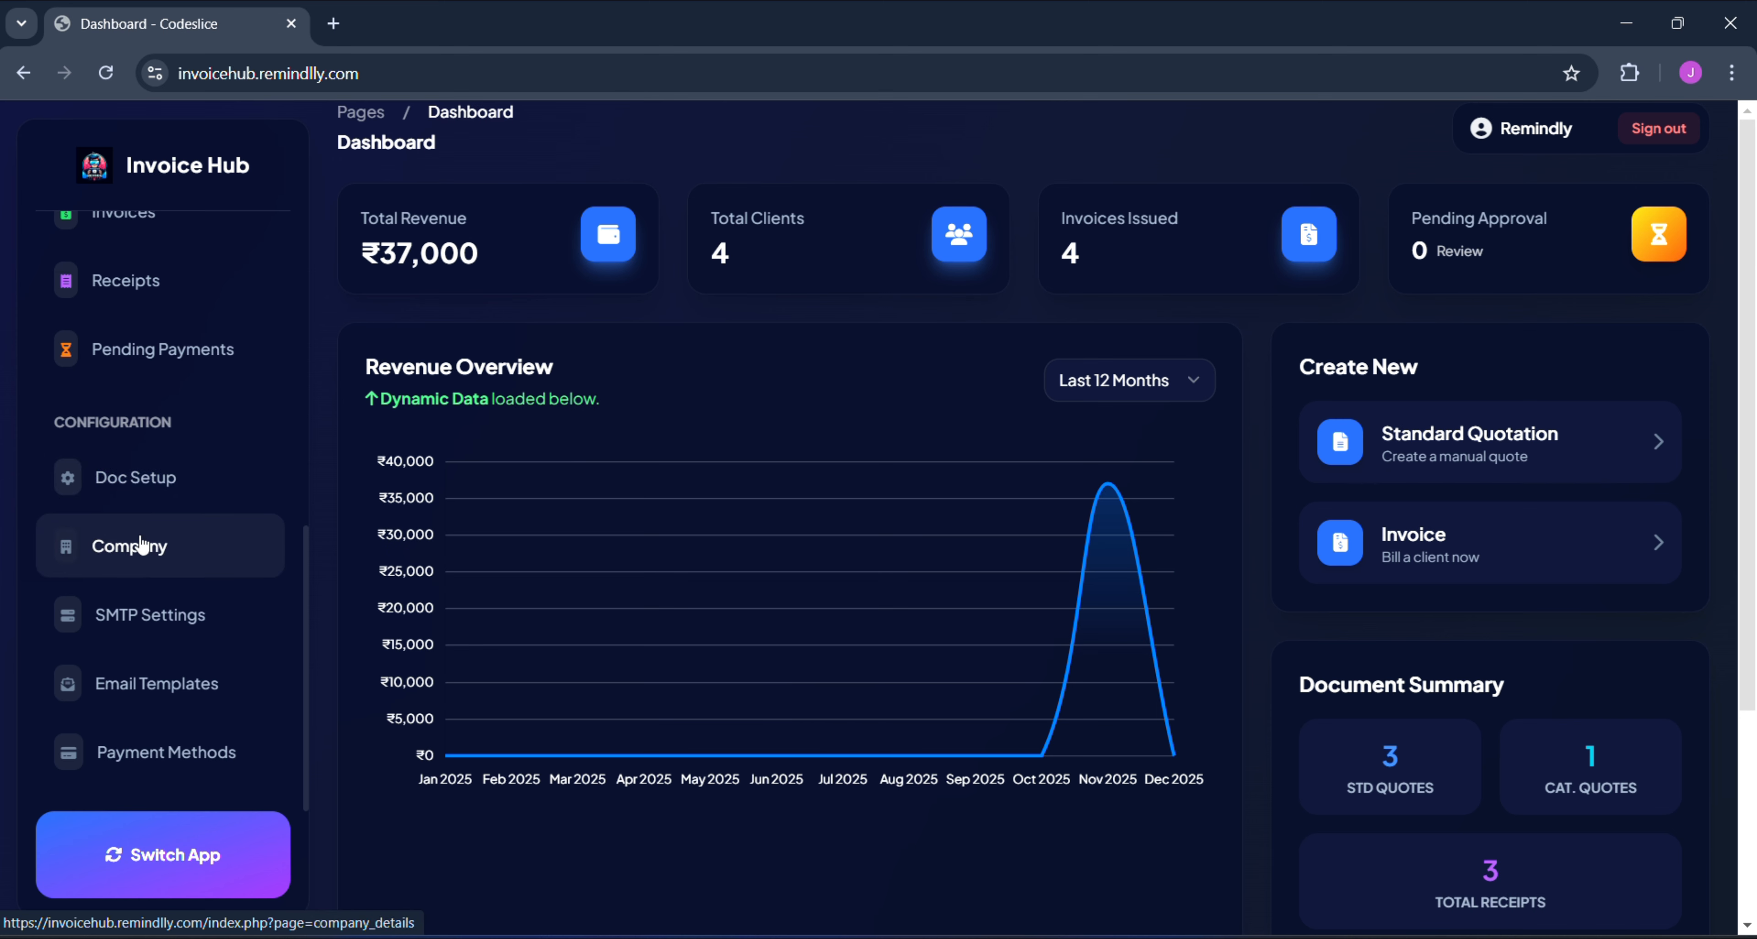
click(130, 501)
scroll(771, 455, down, 2)
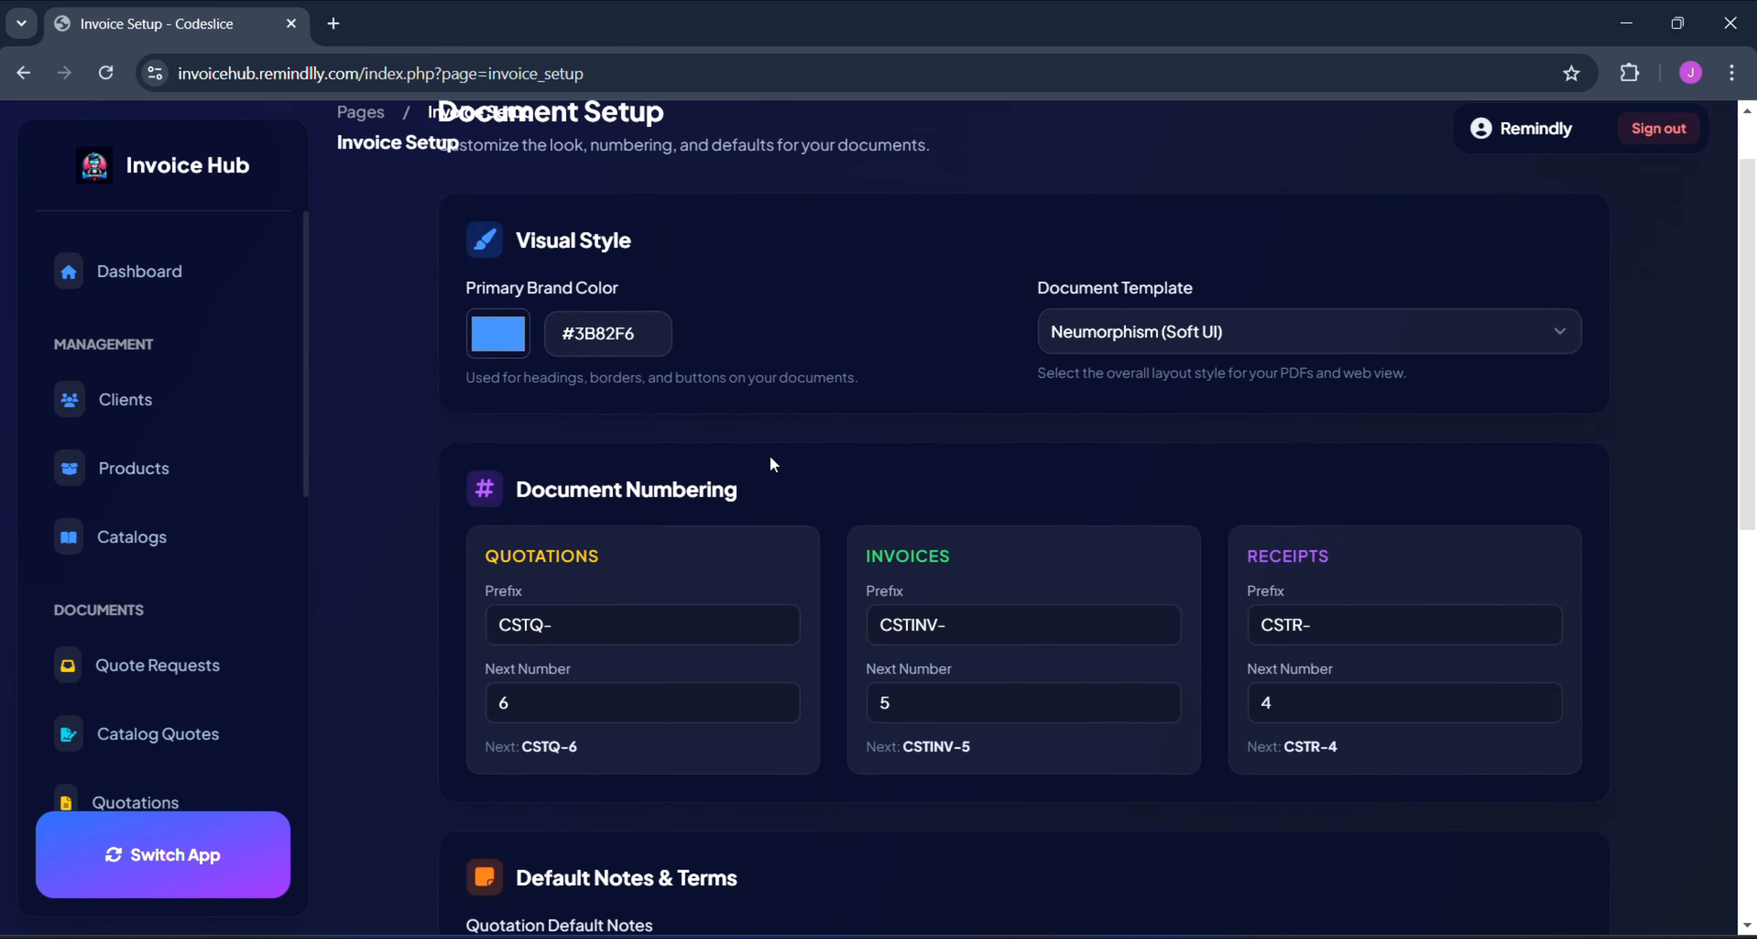
scroll(773, 464, up, 1)
scroll(773, 464, down, 1)
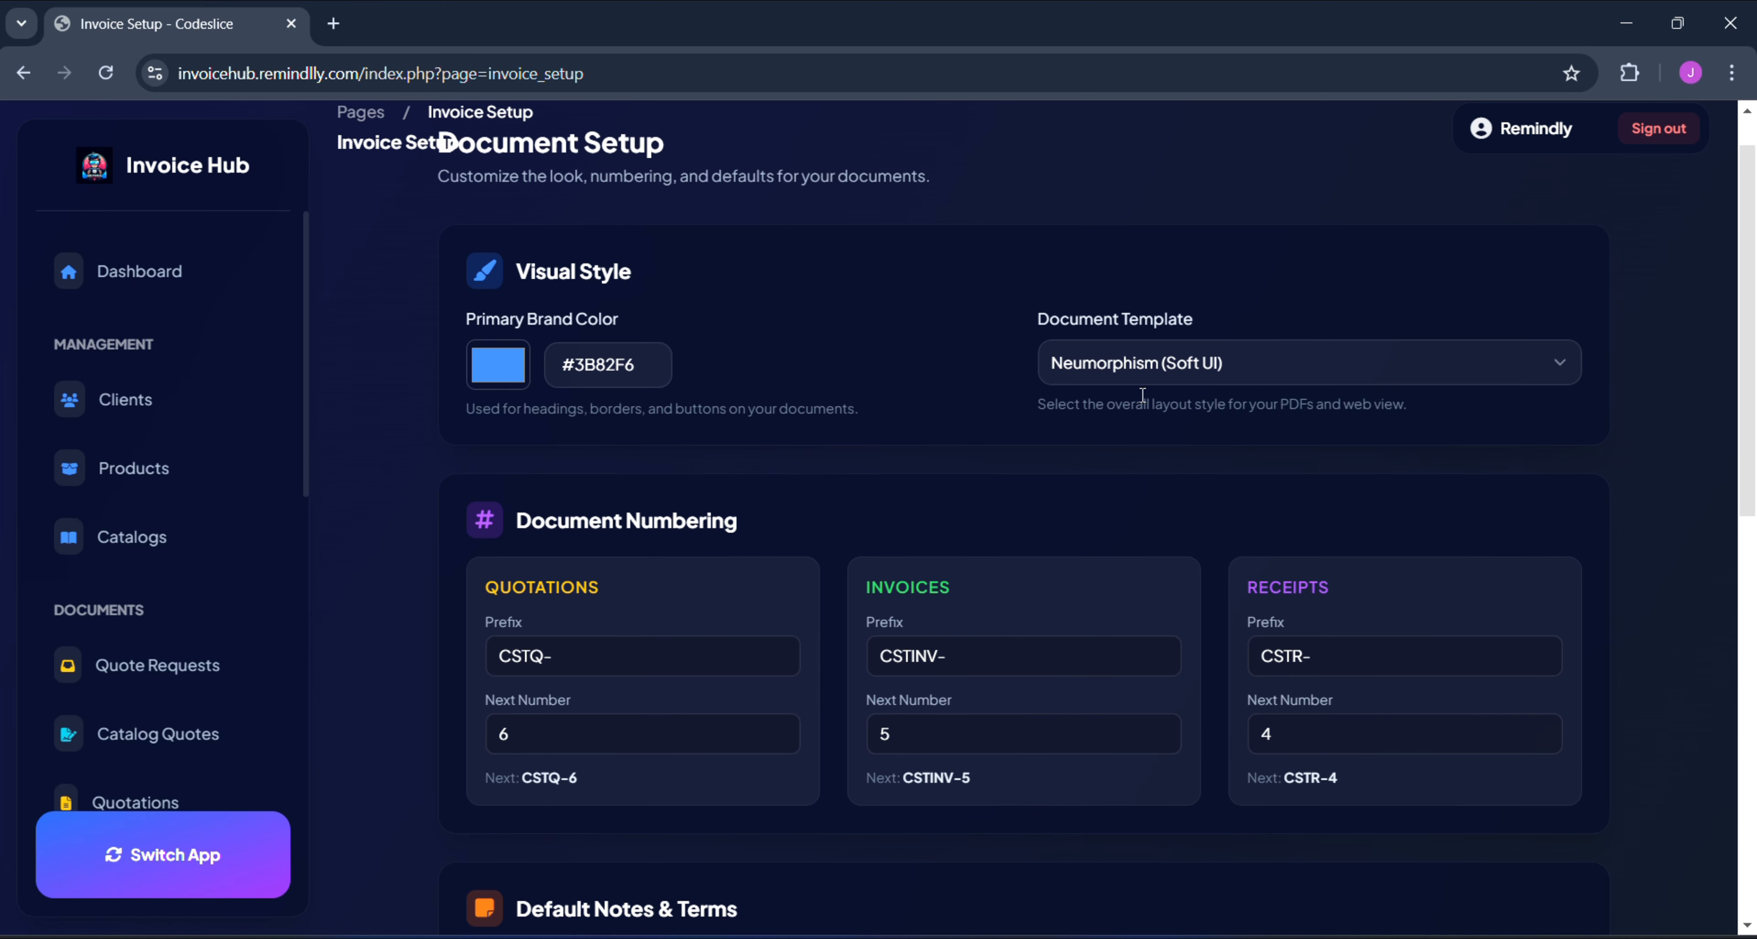
click(1092, 363)
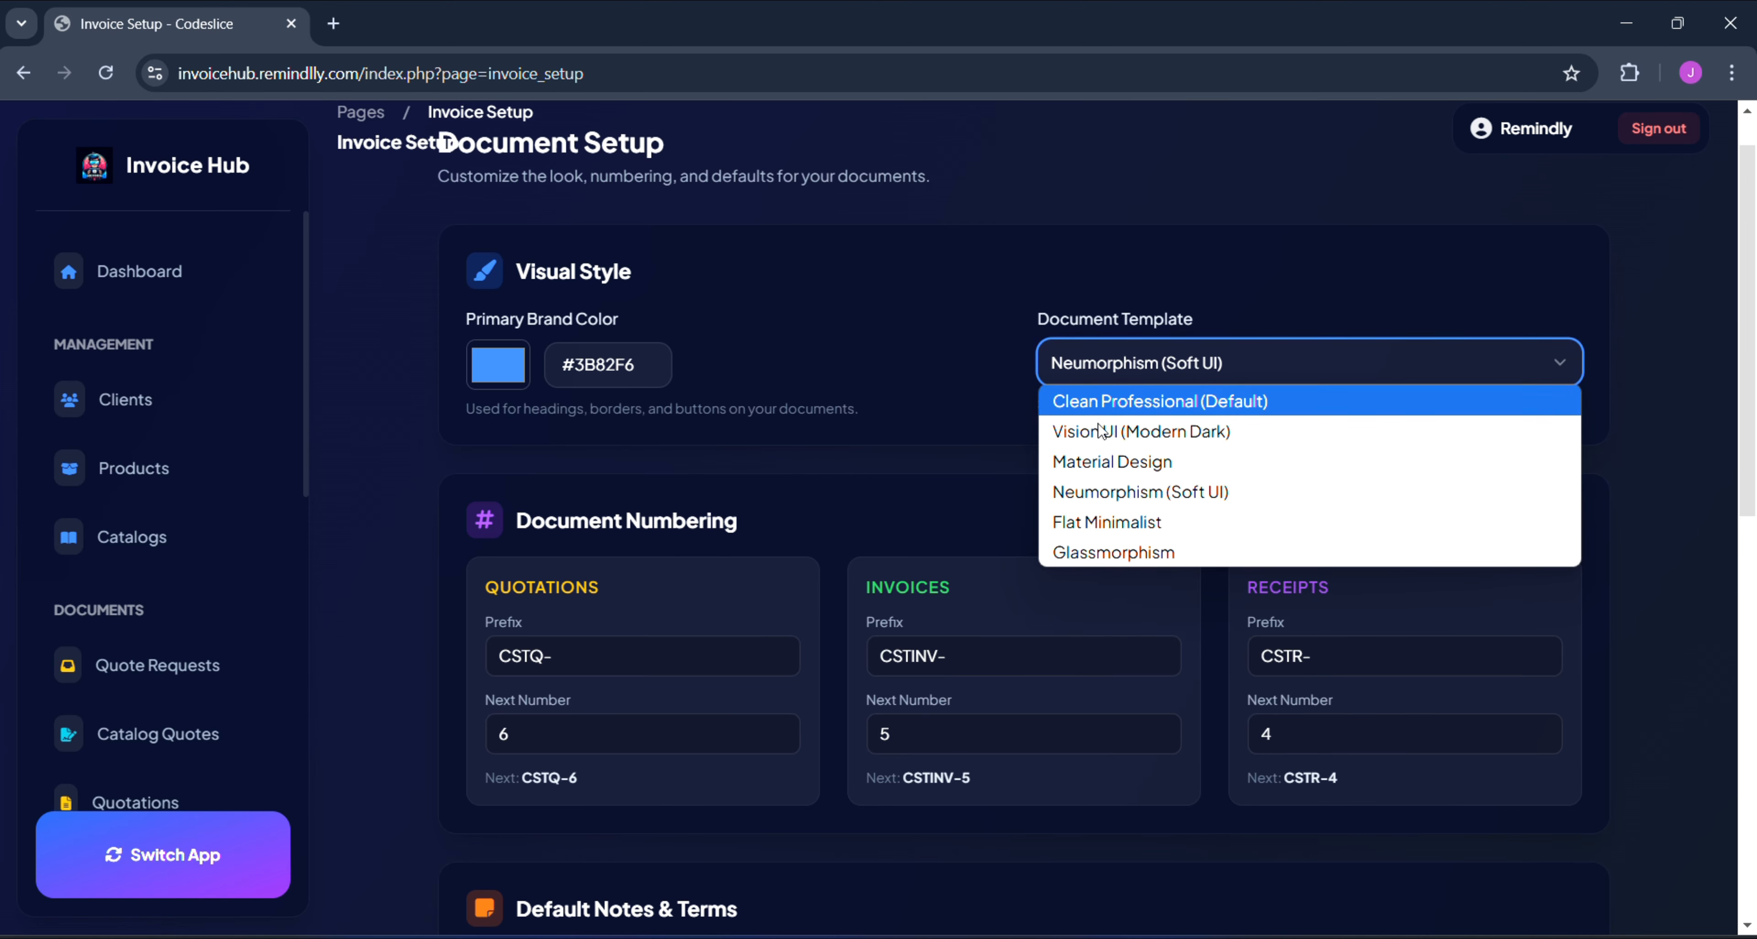
click(999, 310)
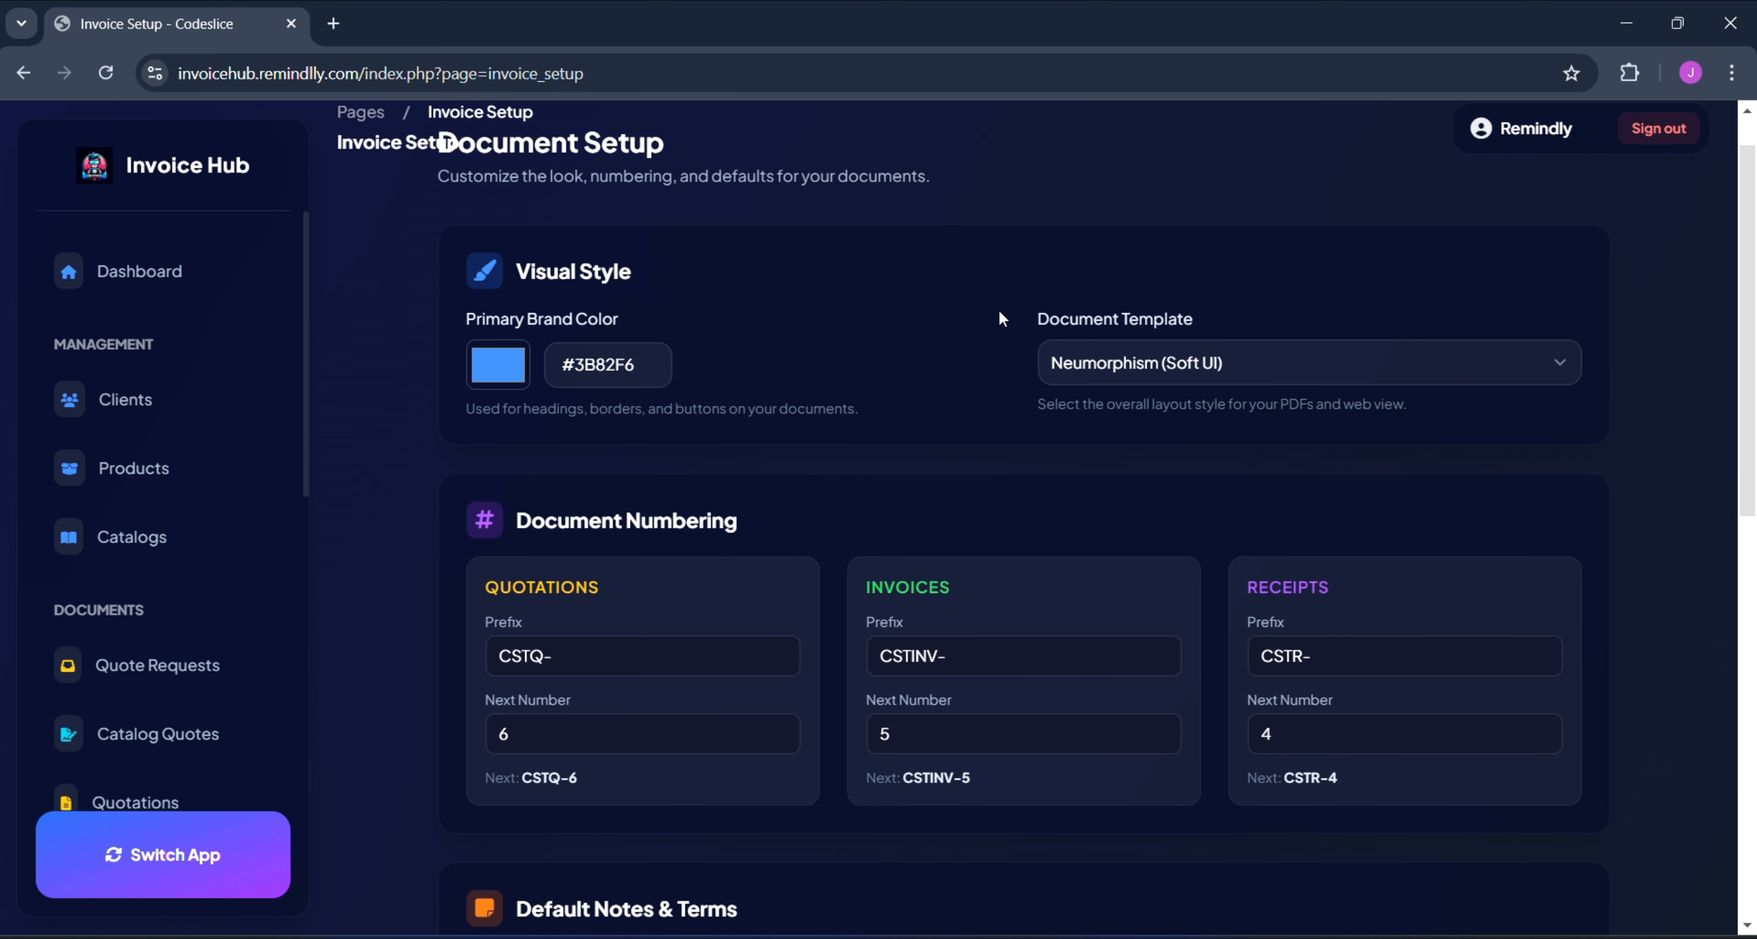
- Review the prefixes and next numbers for quotations, invoices and receipts, and the default notes section
scroll(907, 411, down, 2)
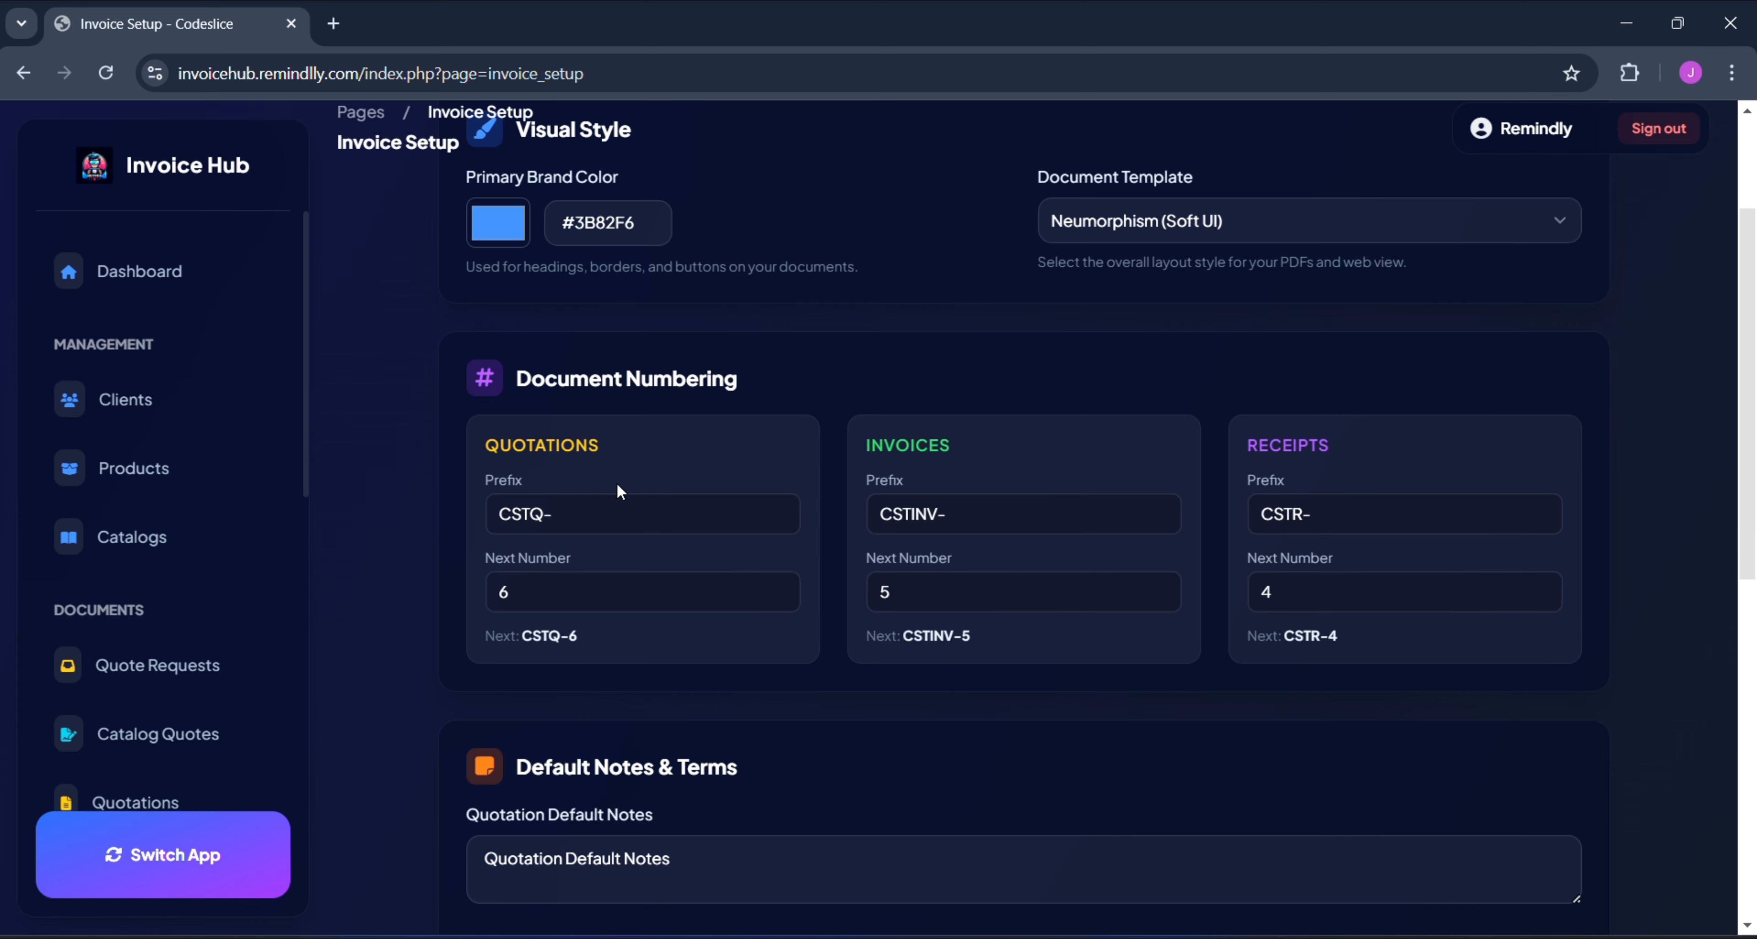
drag(531, 379, 787, 390)
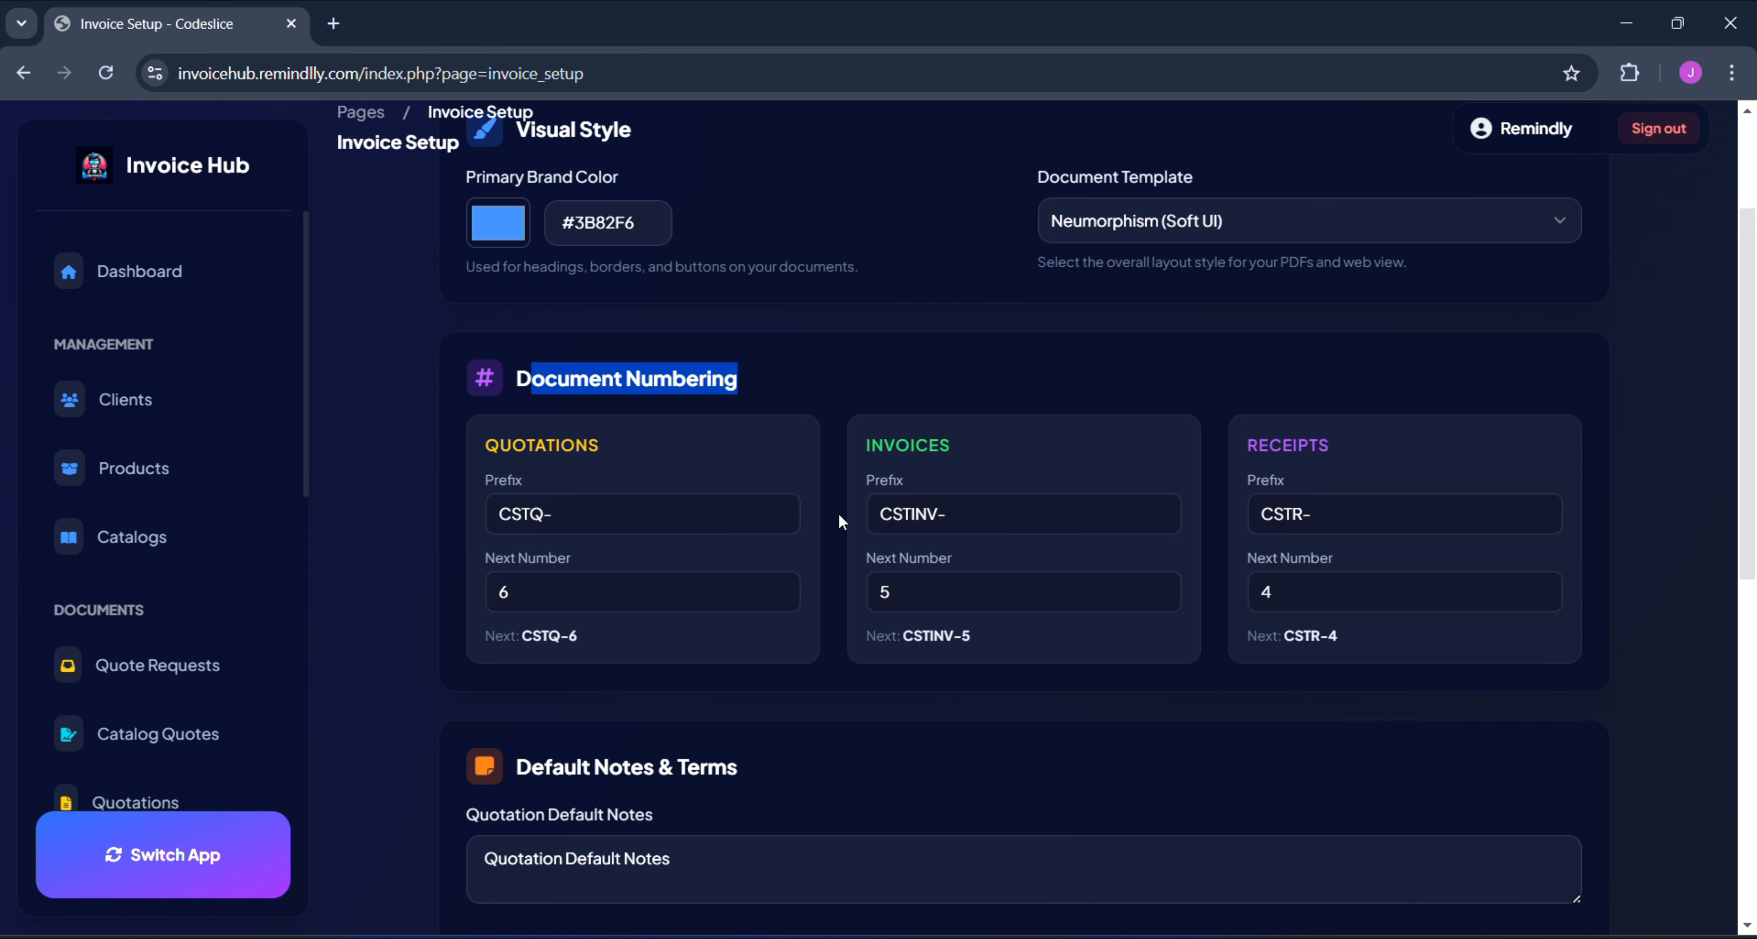
scroll(839, 513, down, 1)
scroll(839, 515, down, 4)
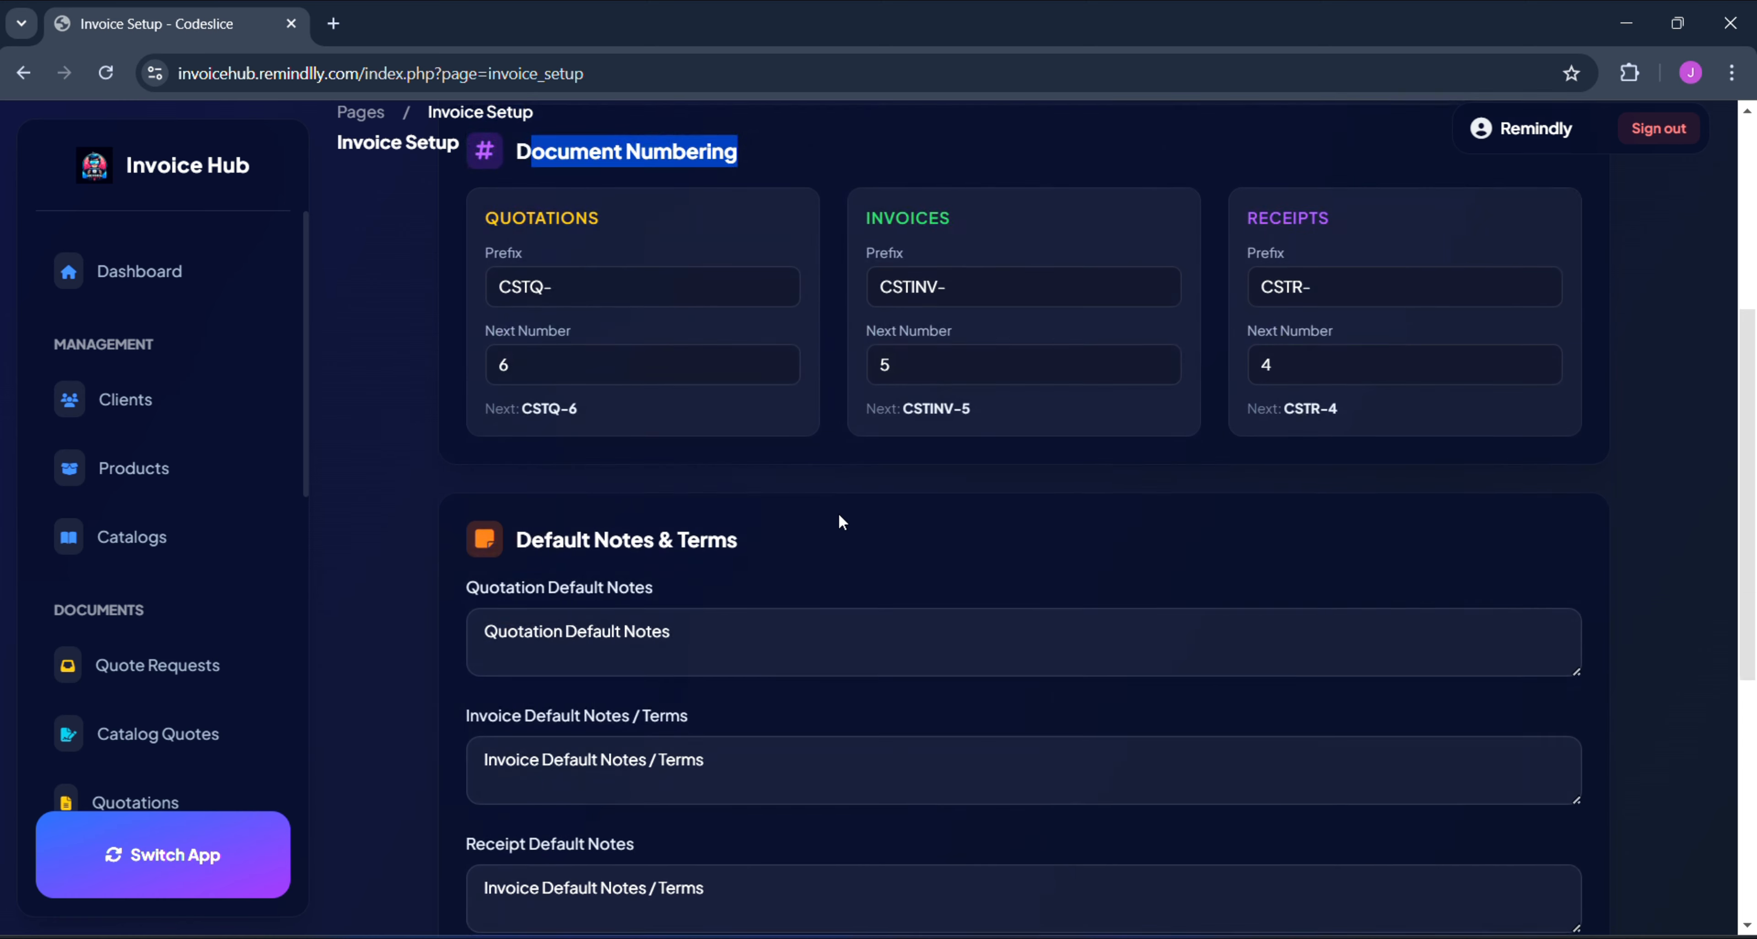
drag(699, 596, 627, 604)
scroll(714, 752, down, 1)
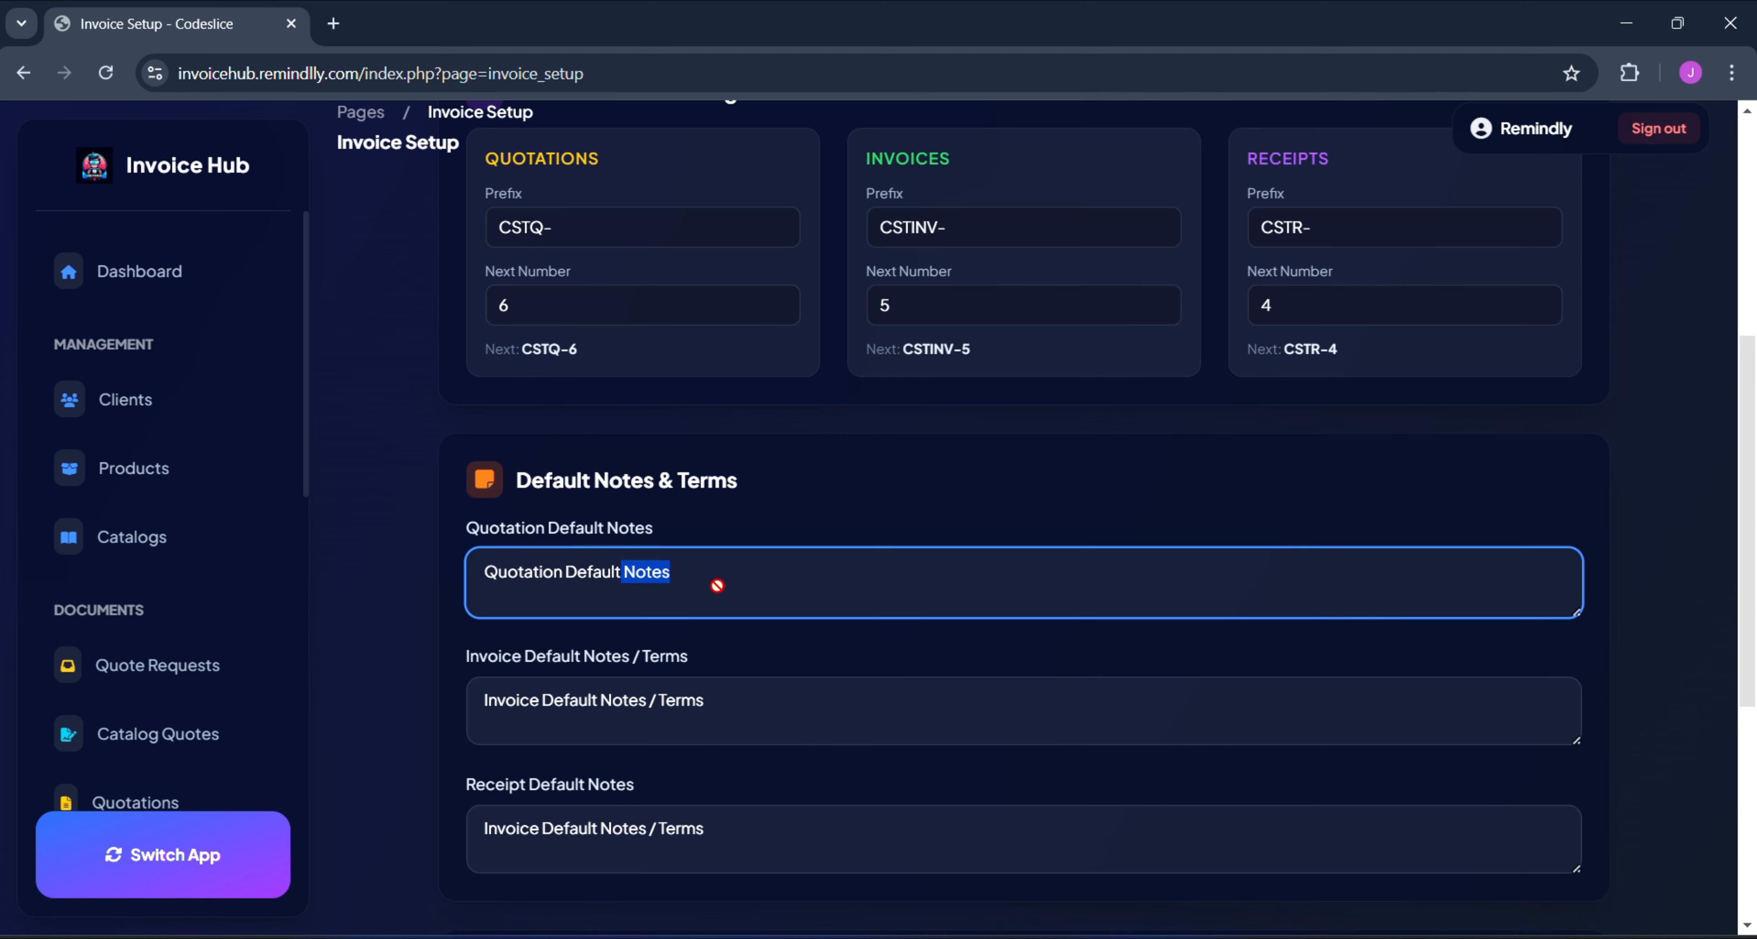
- Try clearing the quotation default notes, undo the deletion, and reselect the restored text
drag(648, 573, 697, 589)
click(699, 591)
key(ctrl+a)
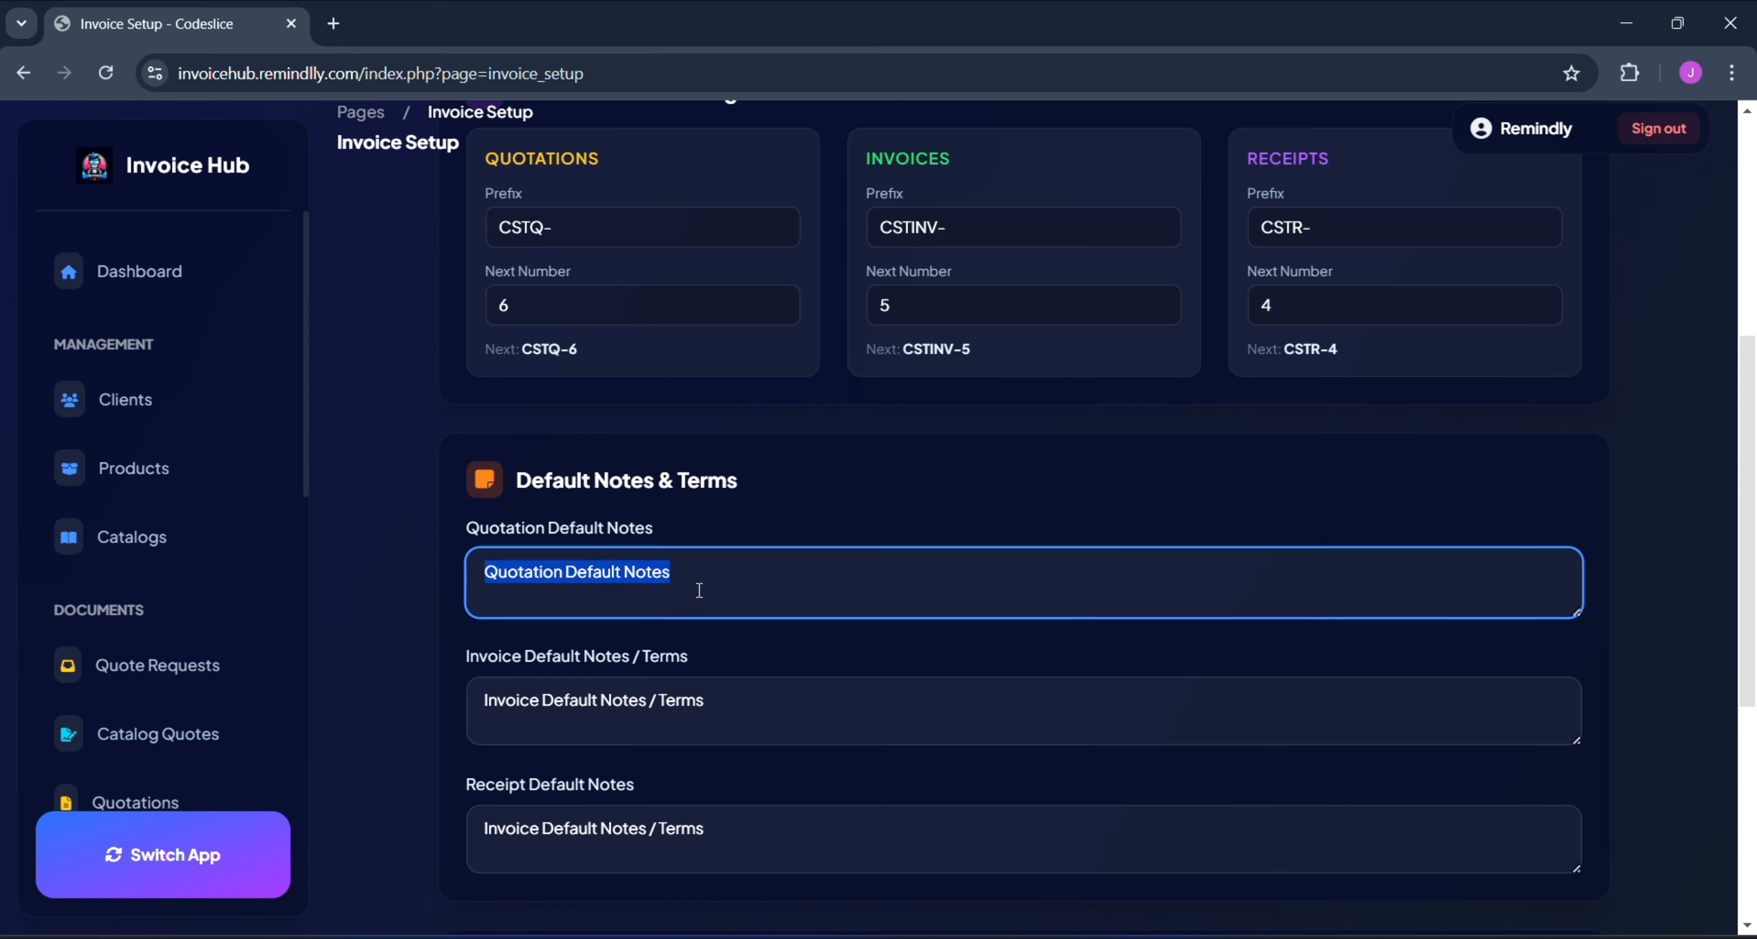
key(BackSpace)
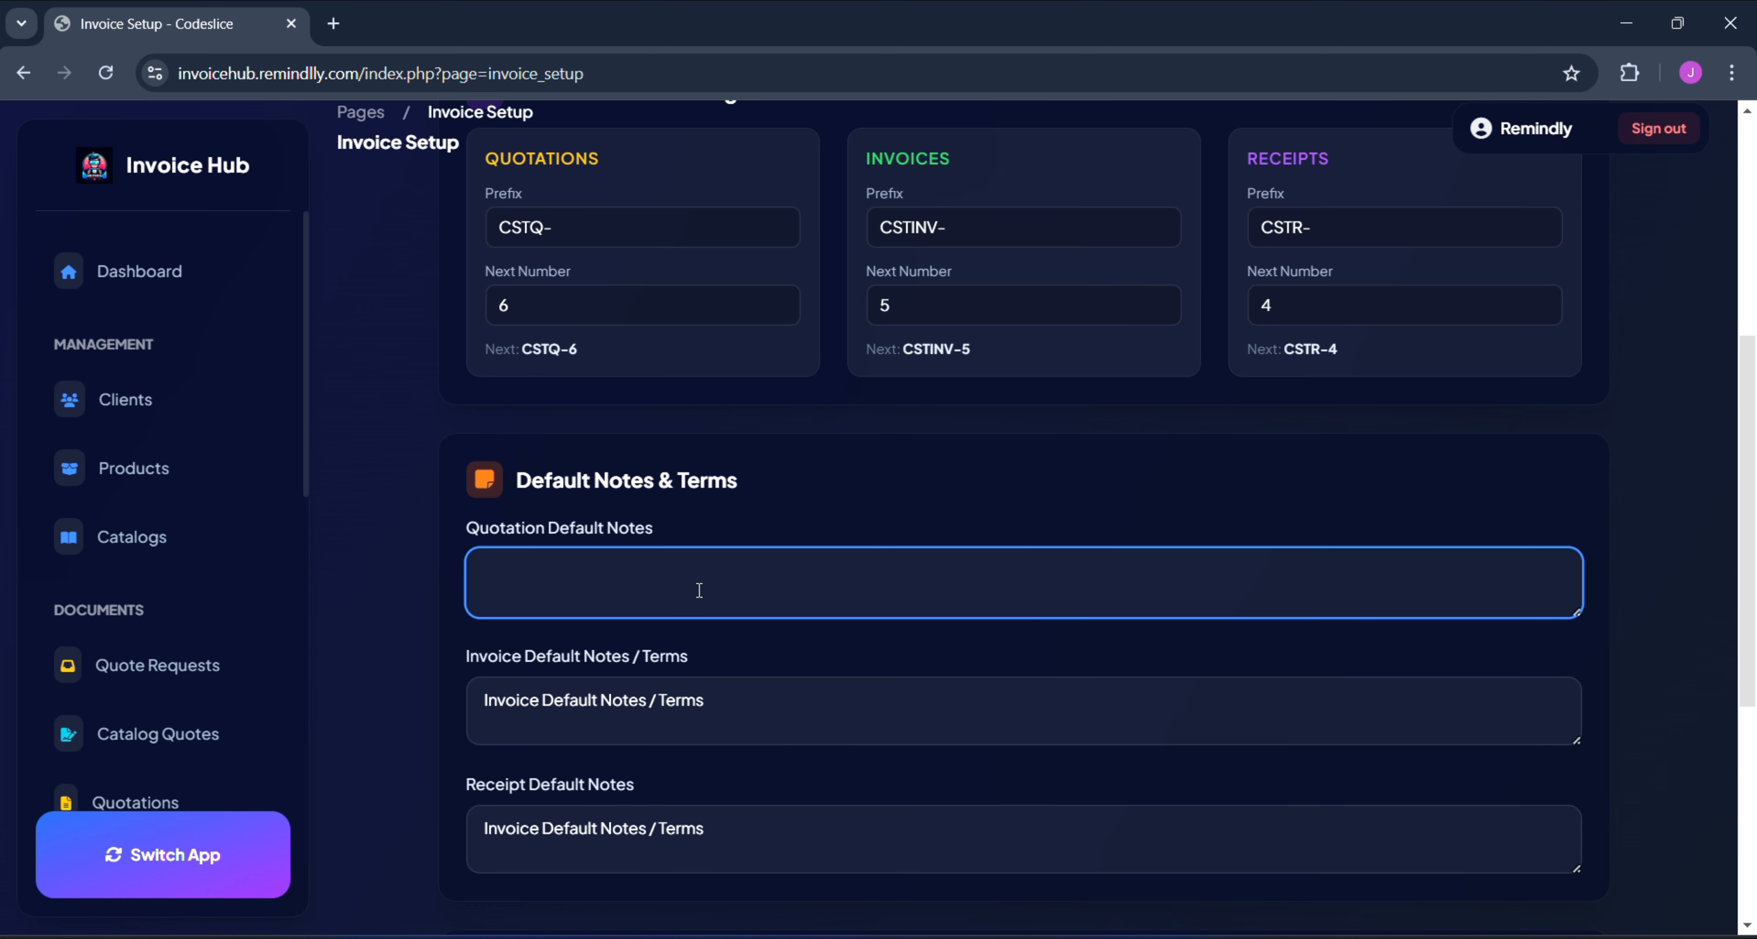
key(ctrl+z)
double_click(700, 591)
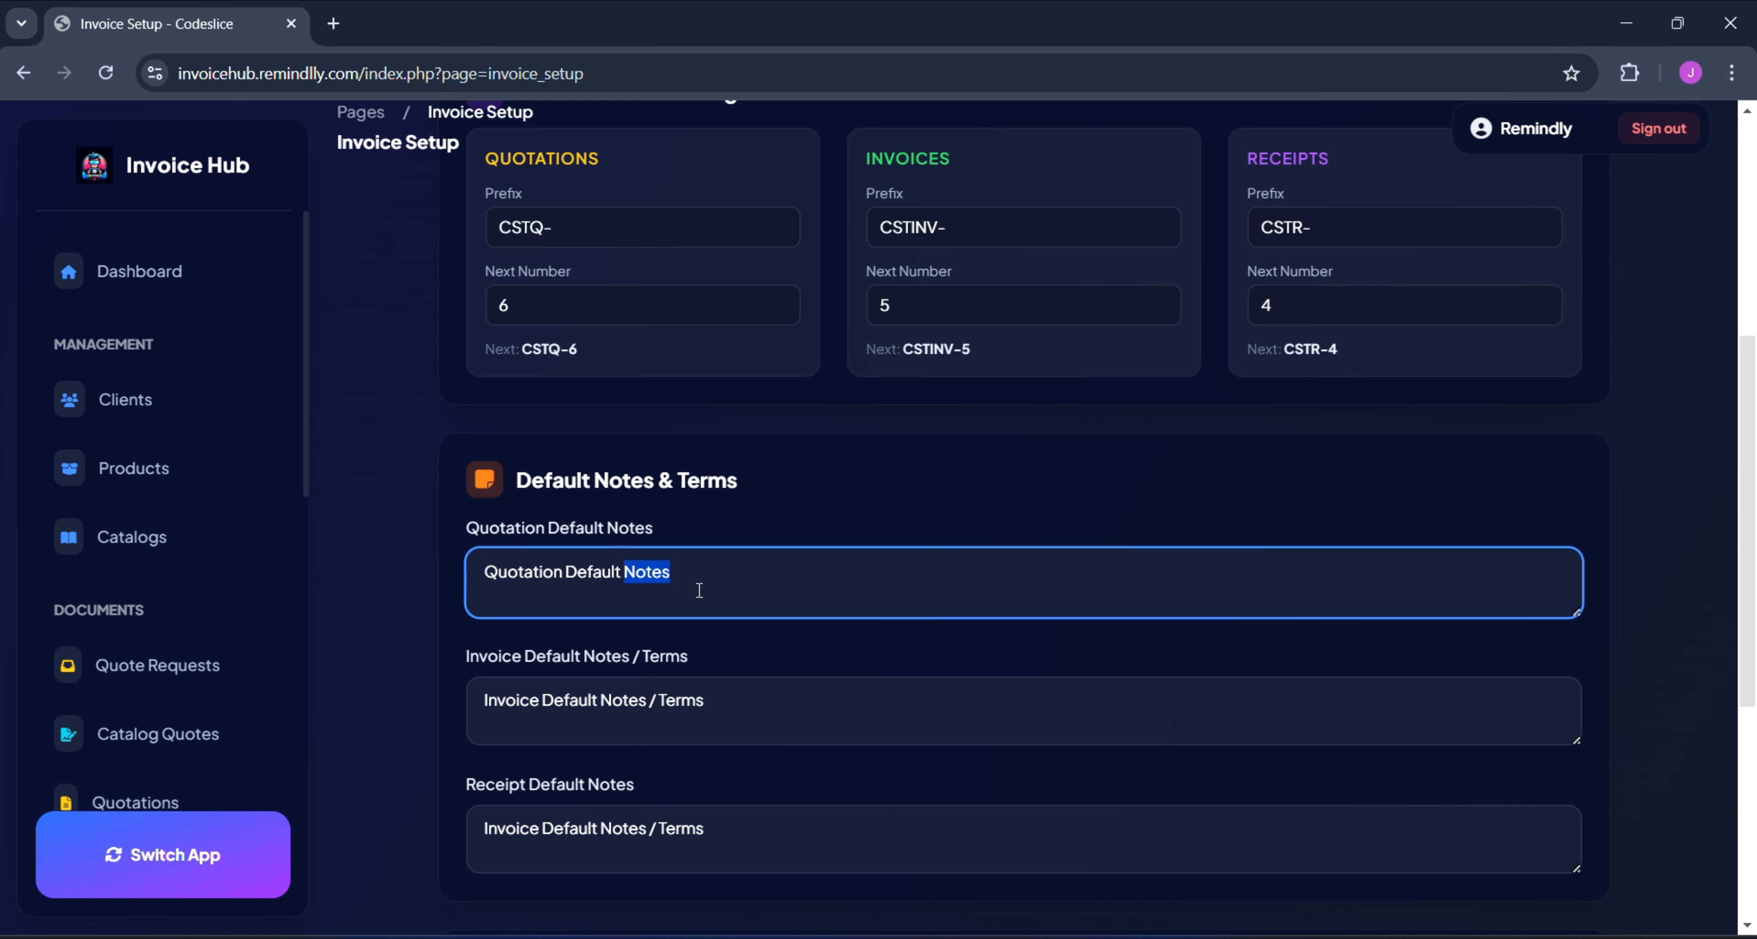
triple_click(699, 591)
- Review the invoice and receipt default notes and the email automation templates in the document setup
scroll(700, 590, down, 1)
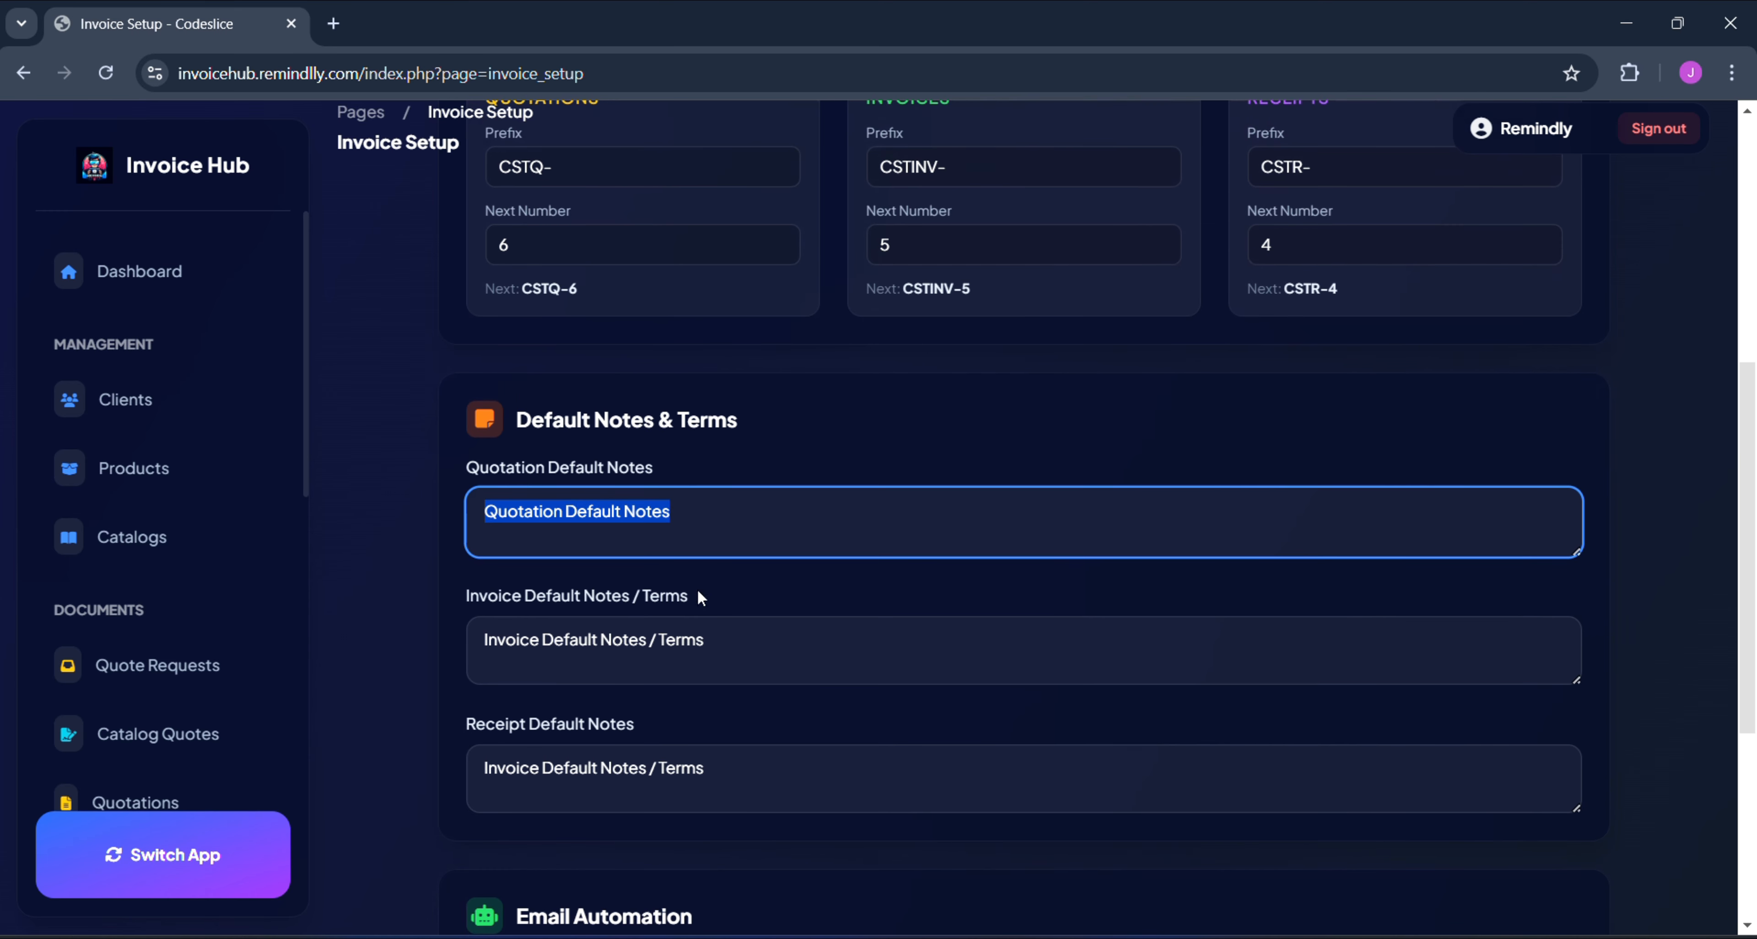
scroll(579, 583, down, 6)
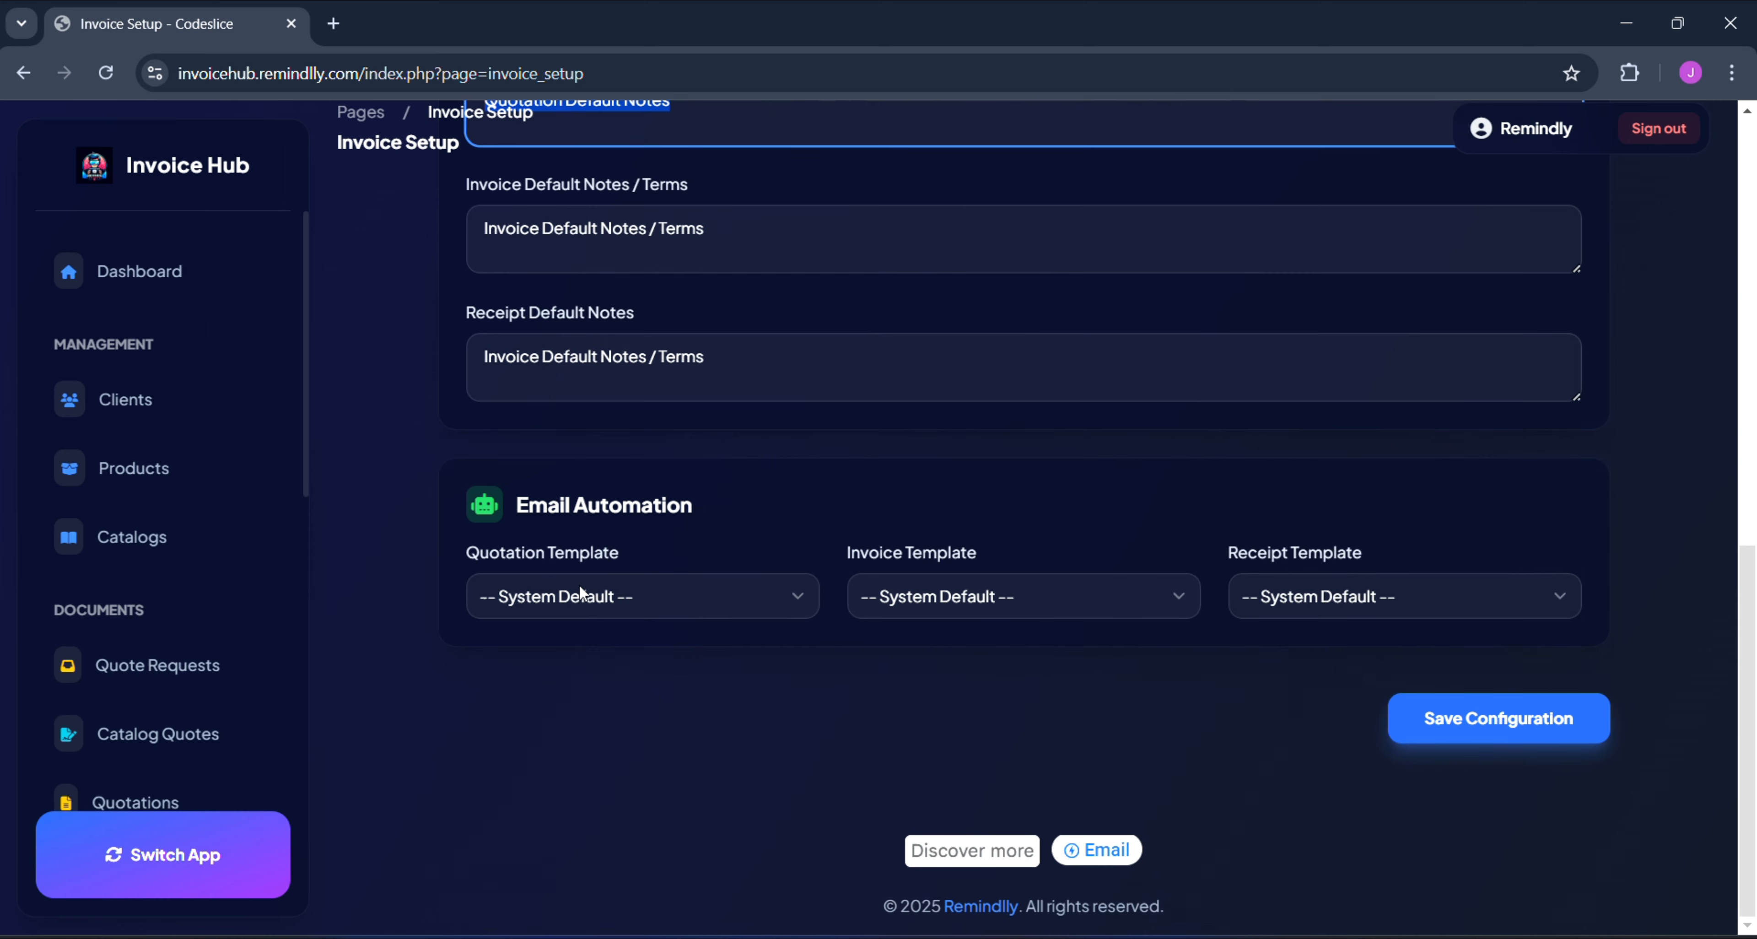
scroll(580, 583, up, 7)
scroll(580, 583, up, 8)
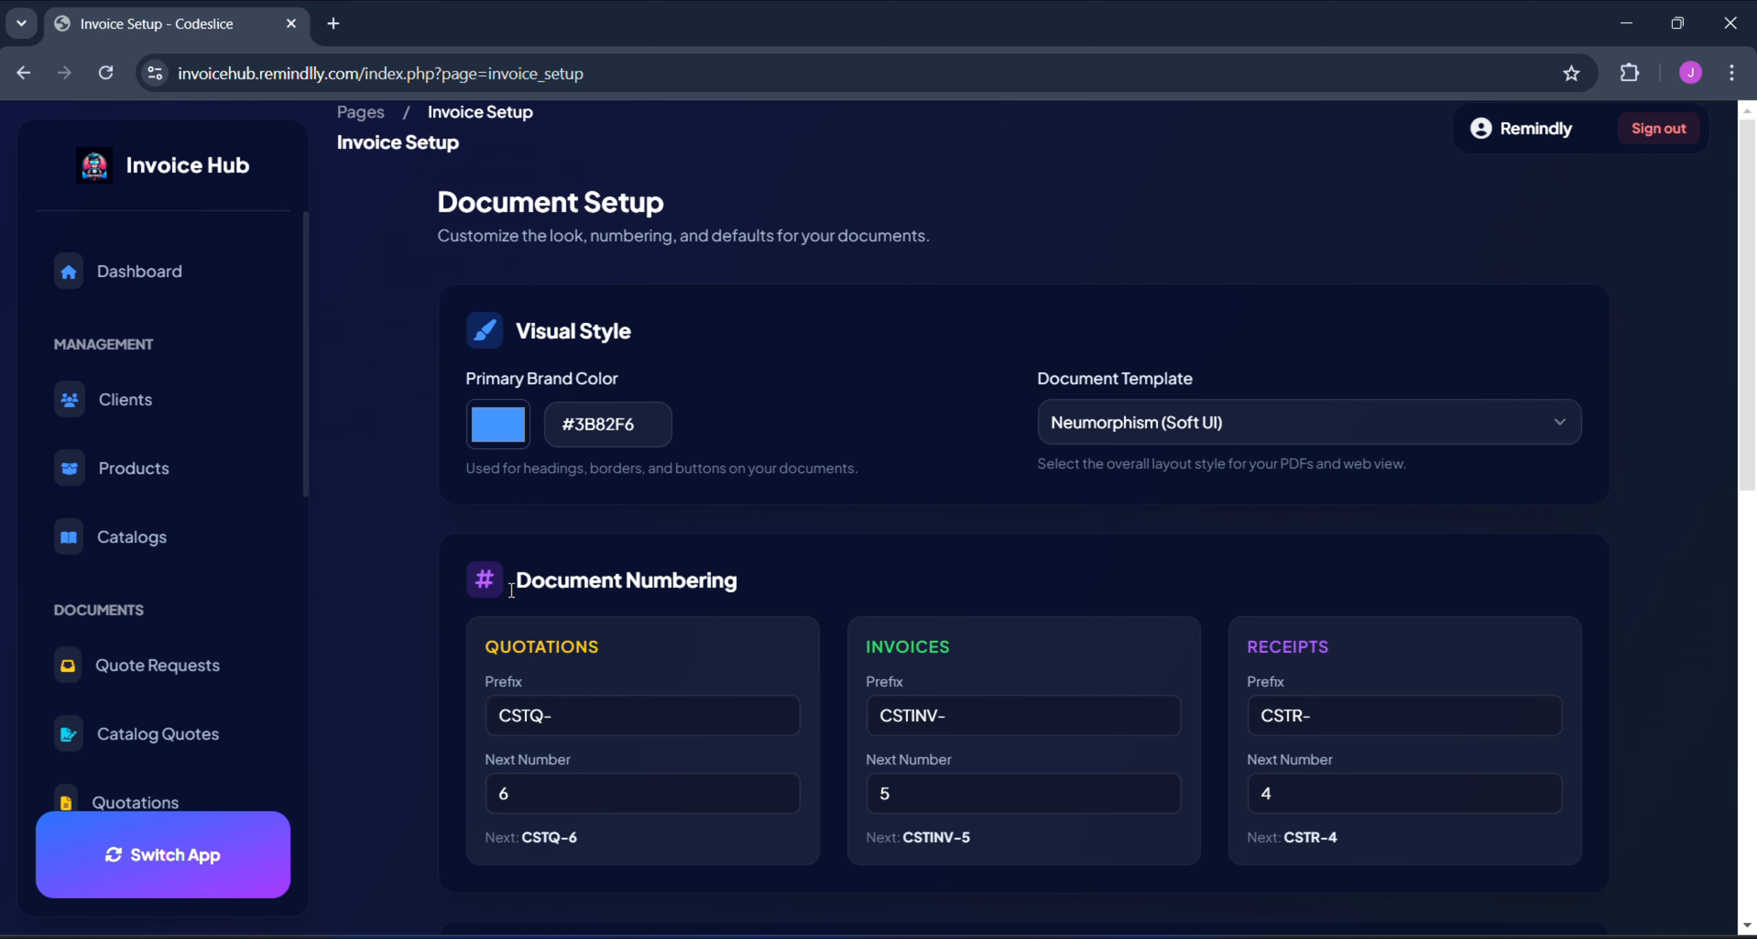
- Open the company details and examine the name, contact, address, currency, tax number and logo fields
scroll(164, 524, down, 1)
scroll(164, 524, down, 10)
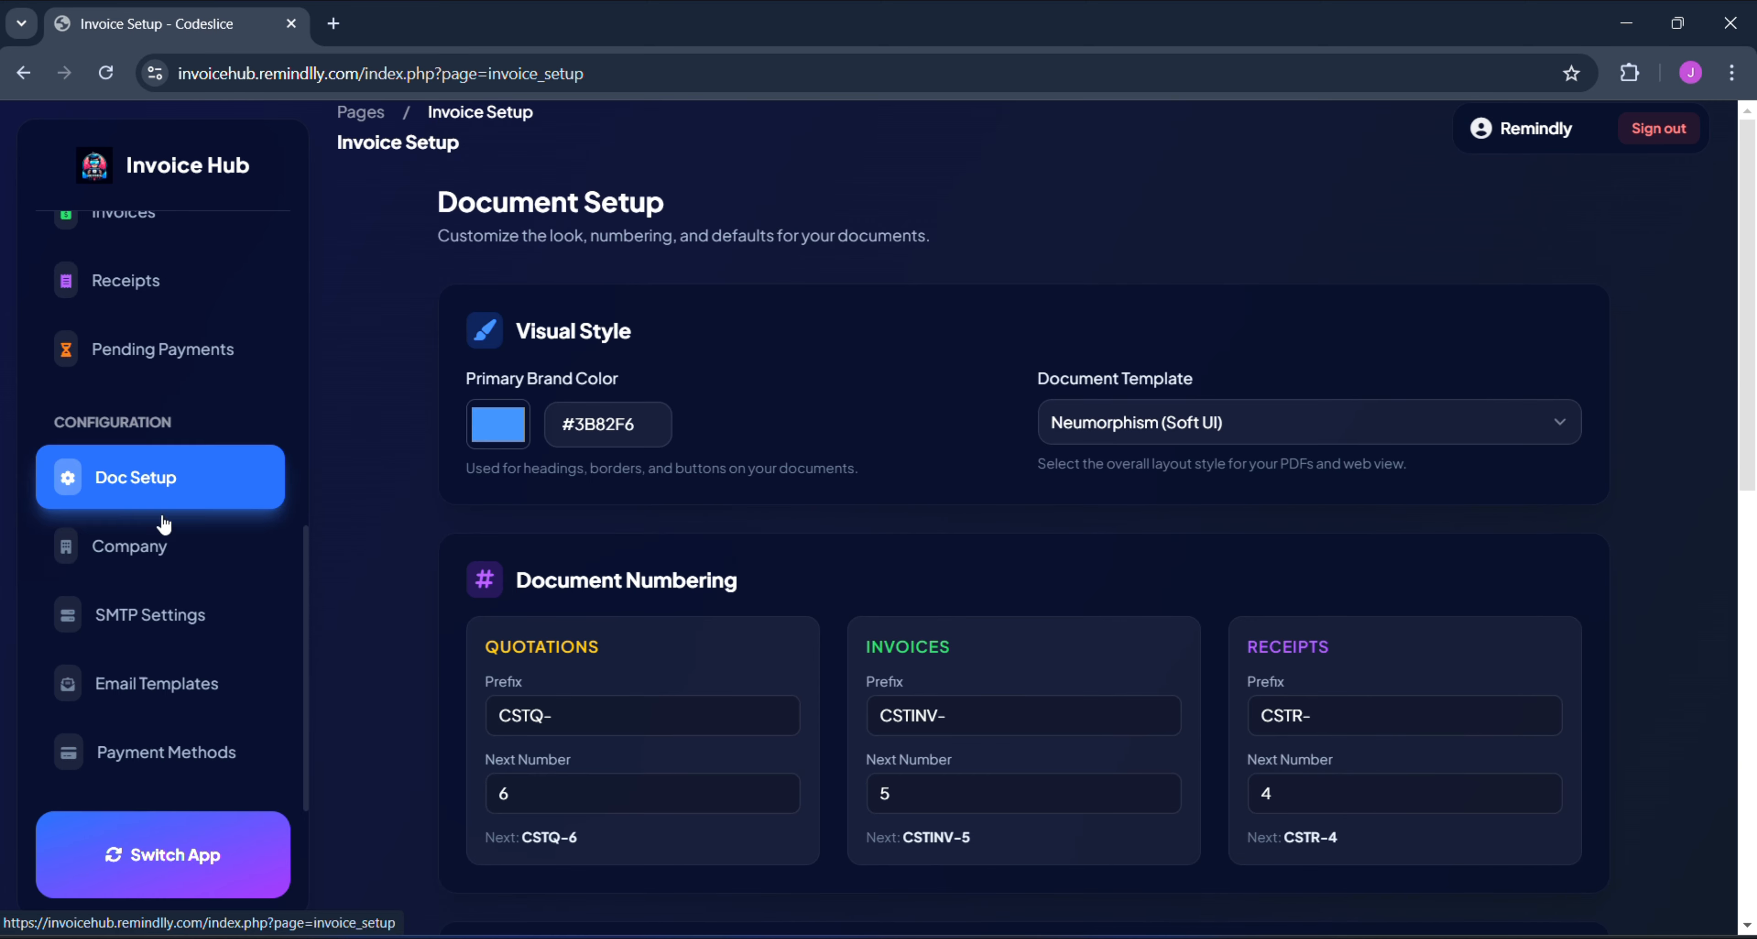
click(118, 548)
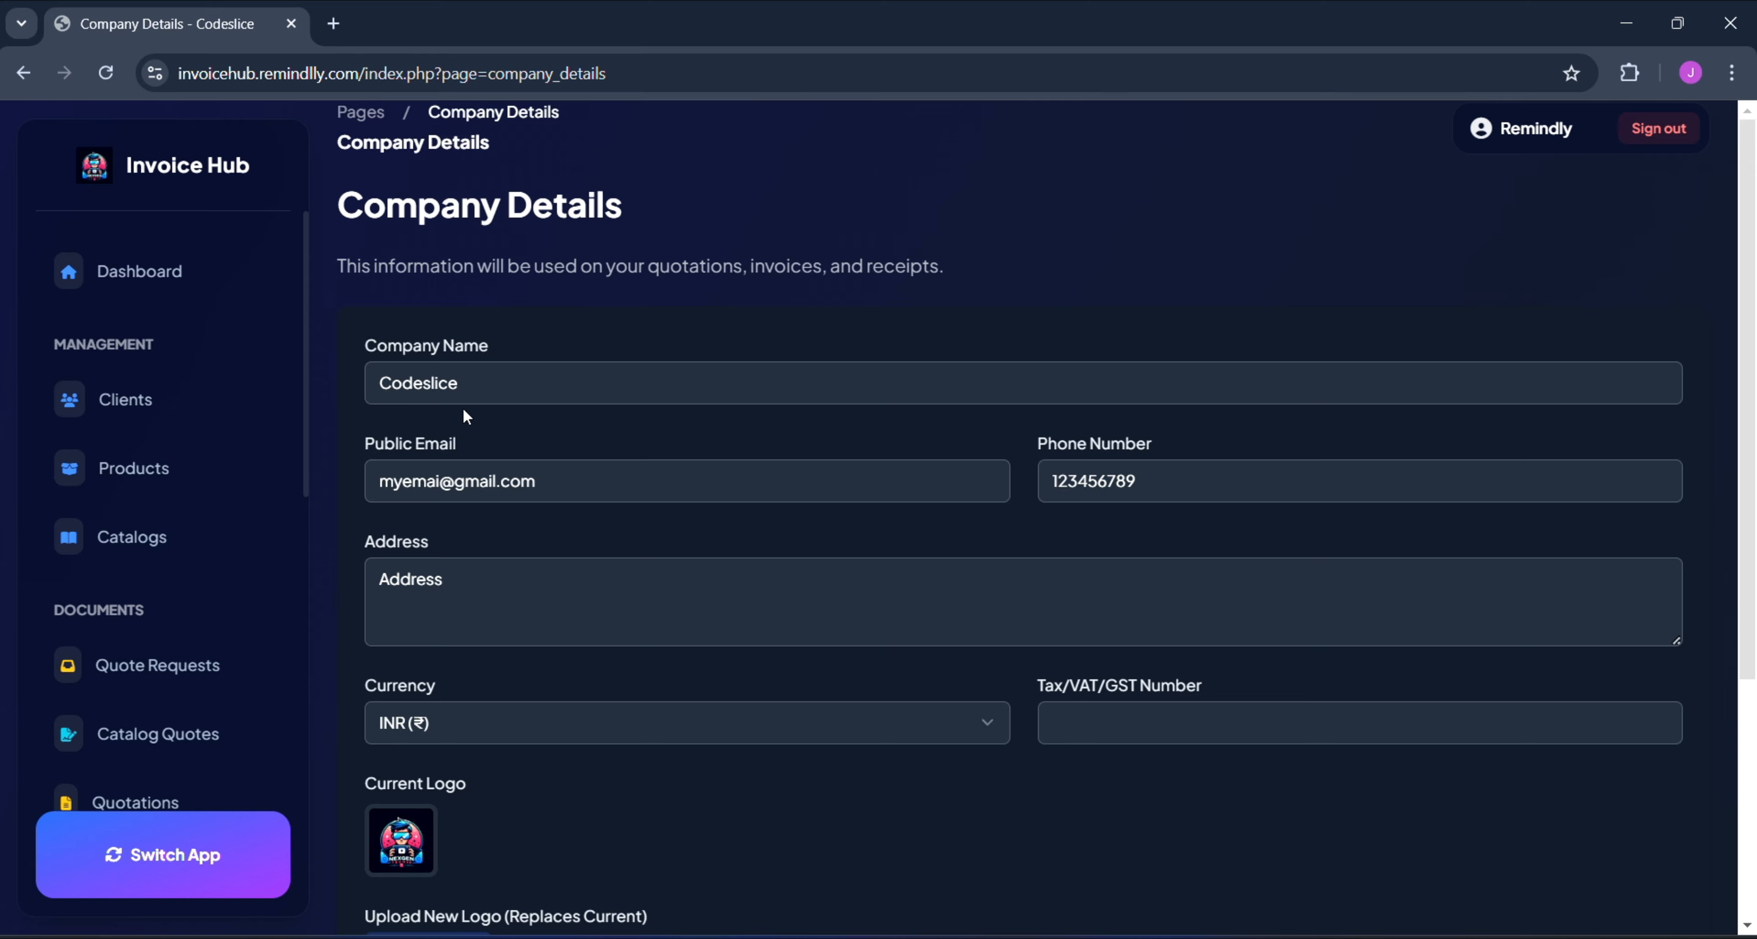
click(506, 389)
key(ctrl+a)
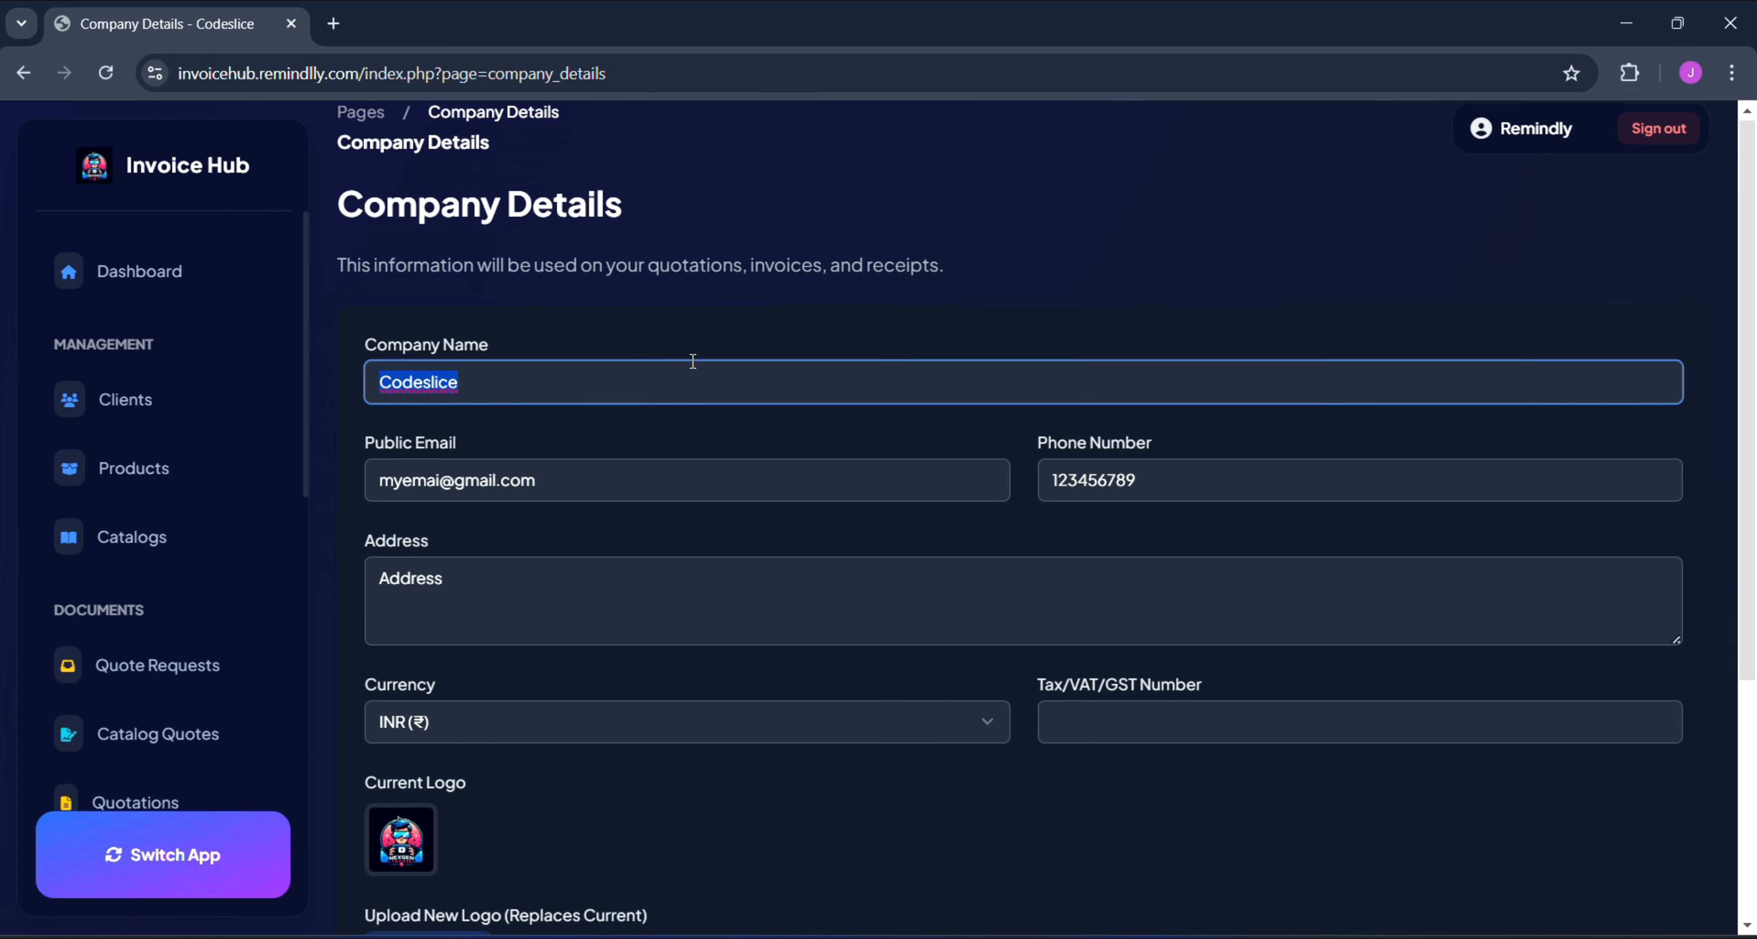
scroll(693, 362, down, 3)
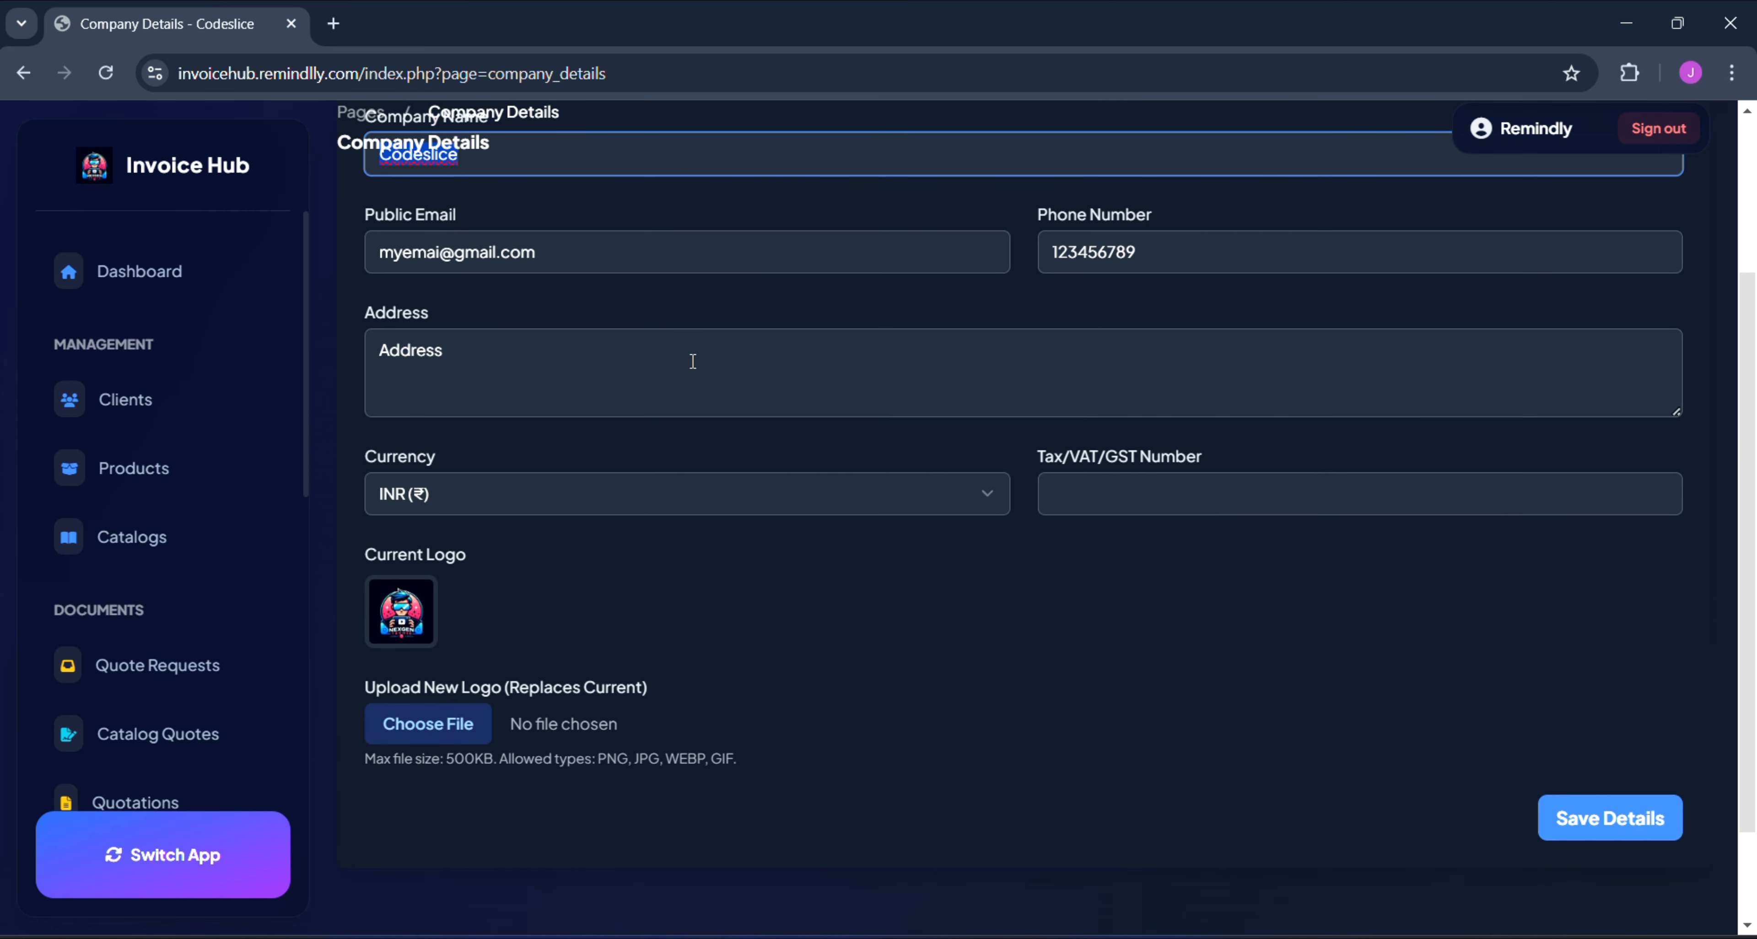
scroll(690, 361, down, 2)
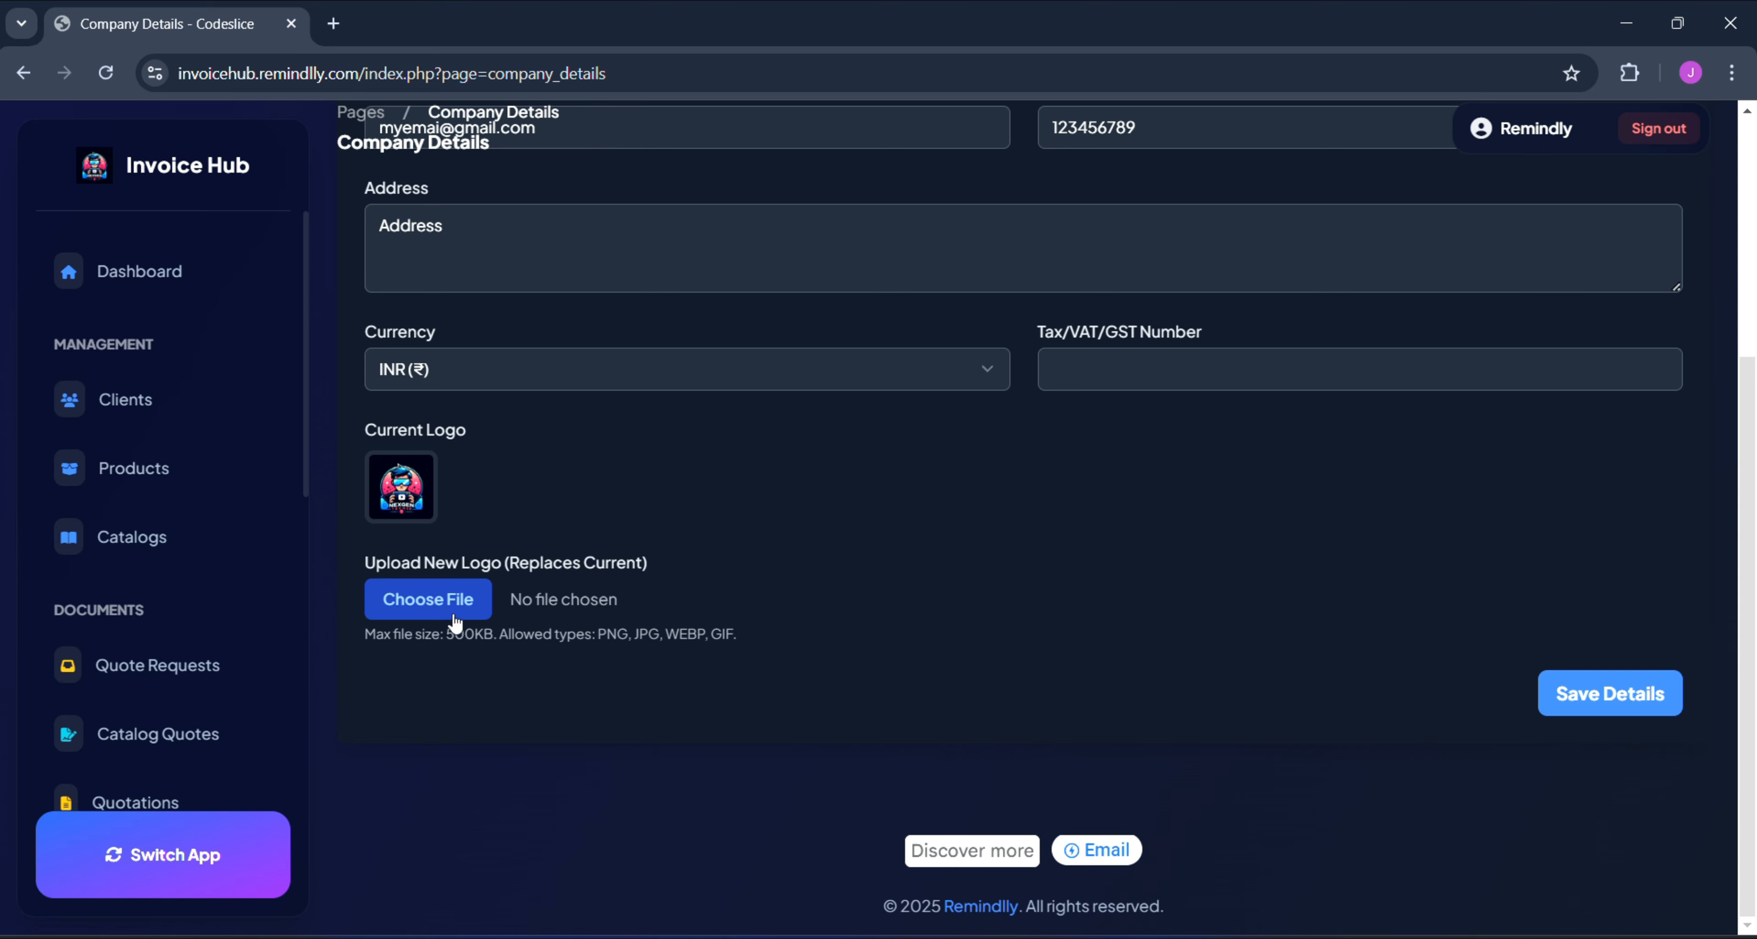
scroll(795, 597, up, 1)
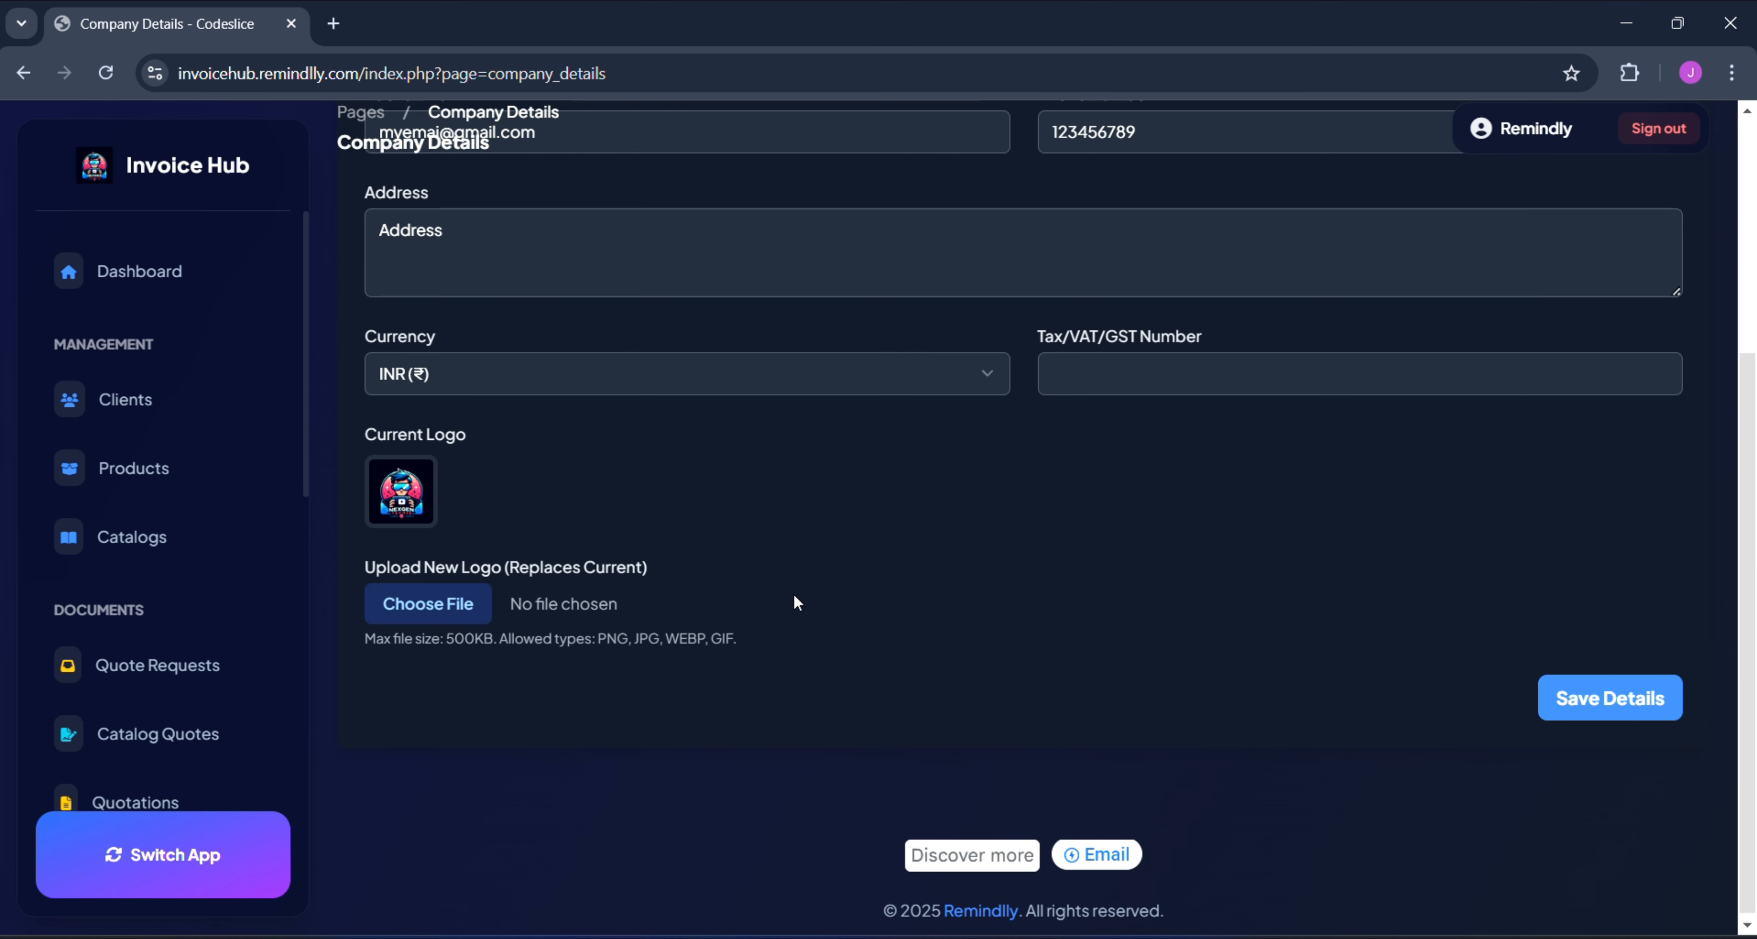
scroll(795, 596, up, 1)
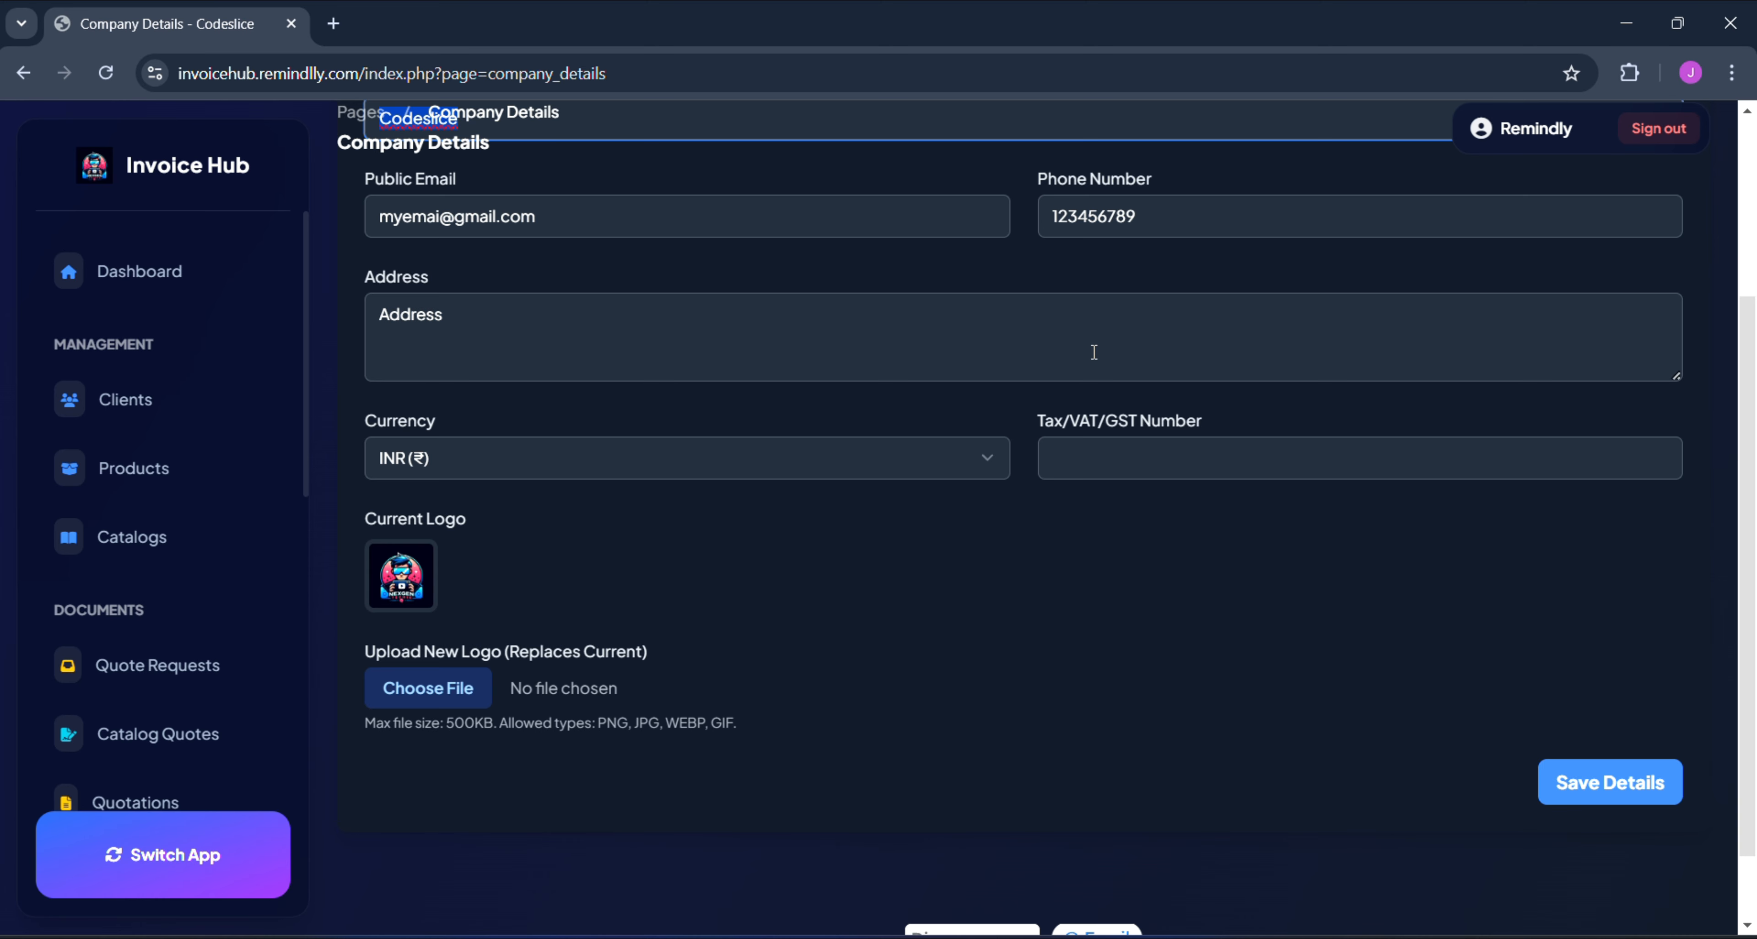
scroll(707, 453, up, 3)
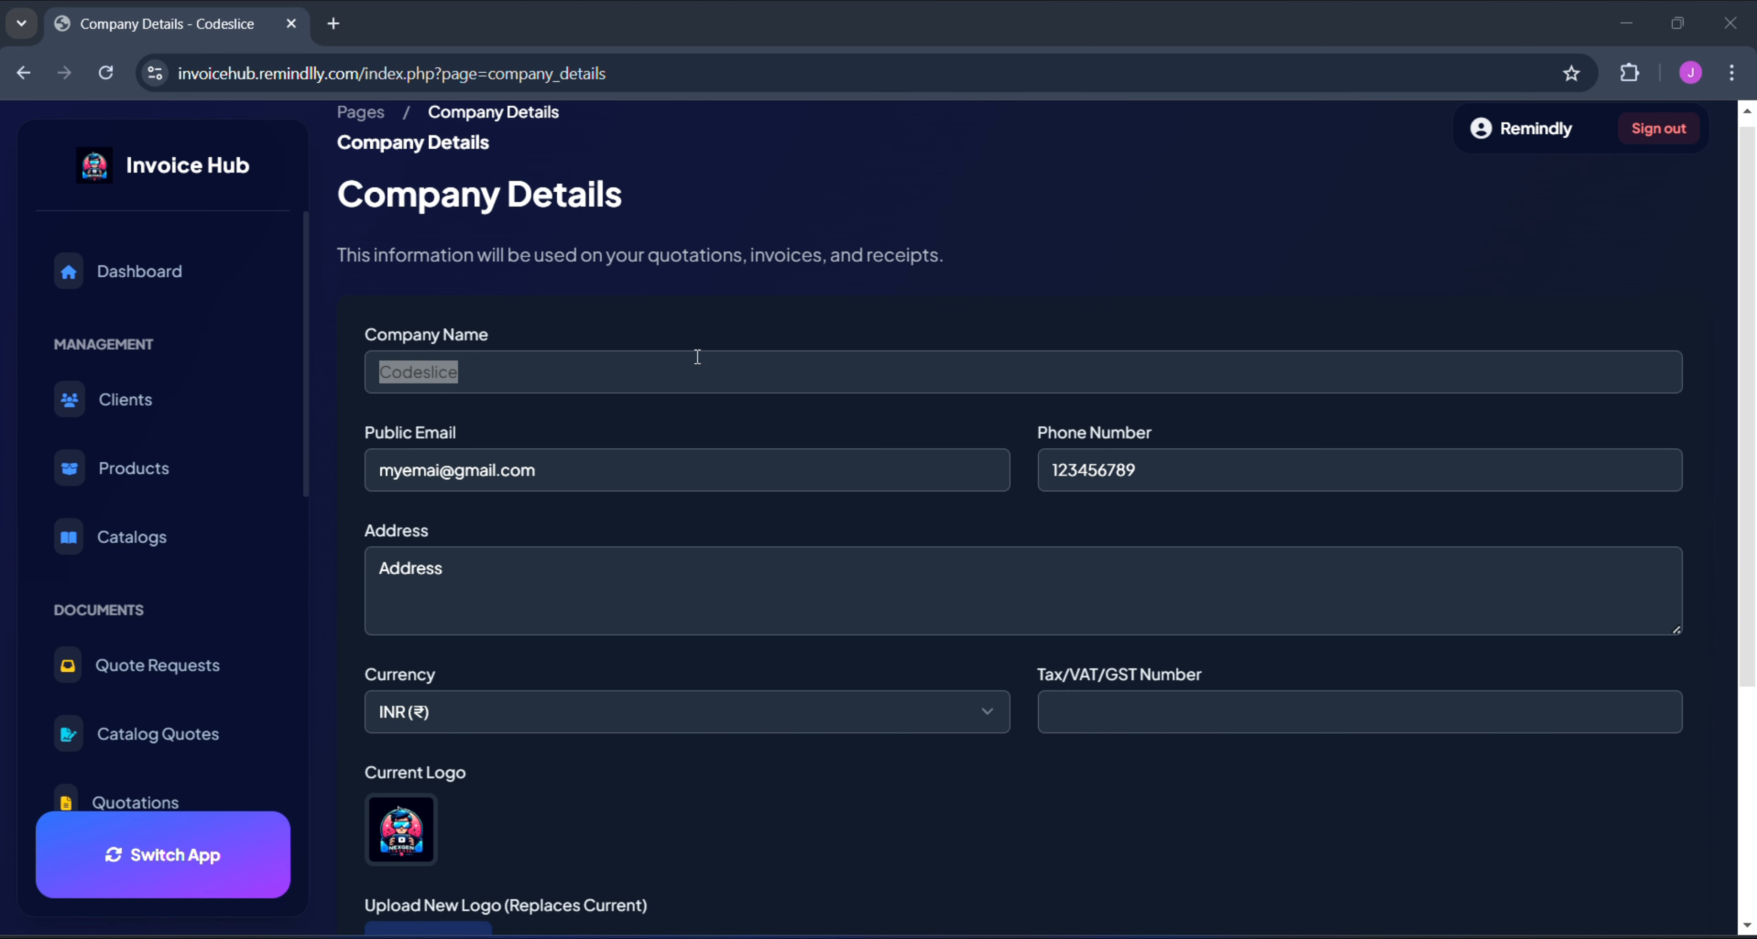
- Open the SMTP settings and review the email server configuration, sender details and test email section
scroll(263, 538, down, 8)
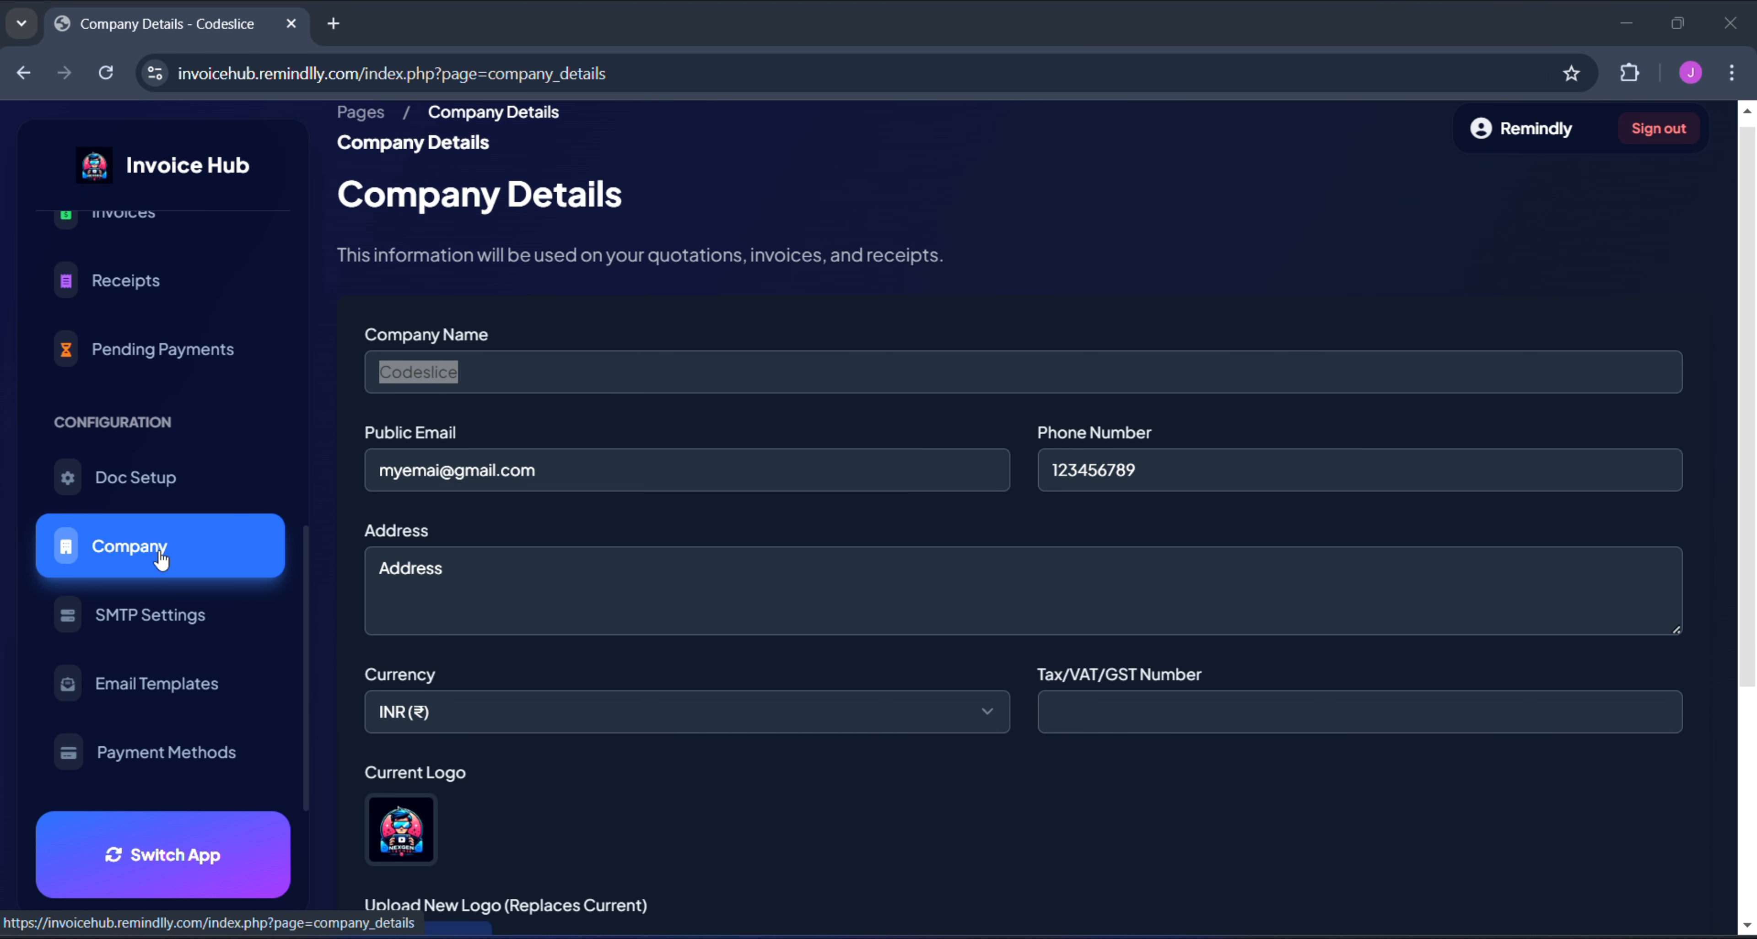
click(181, 618)
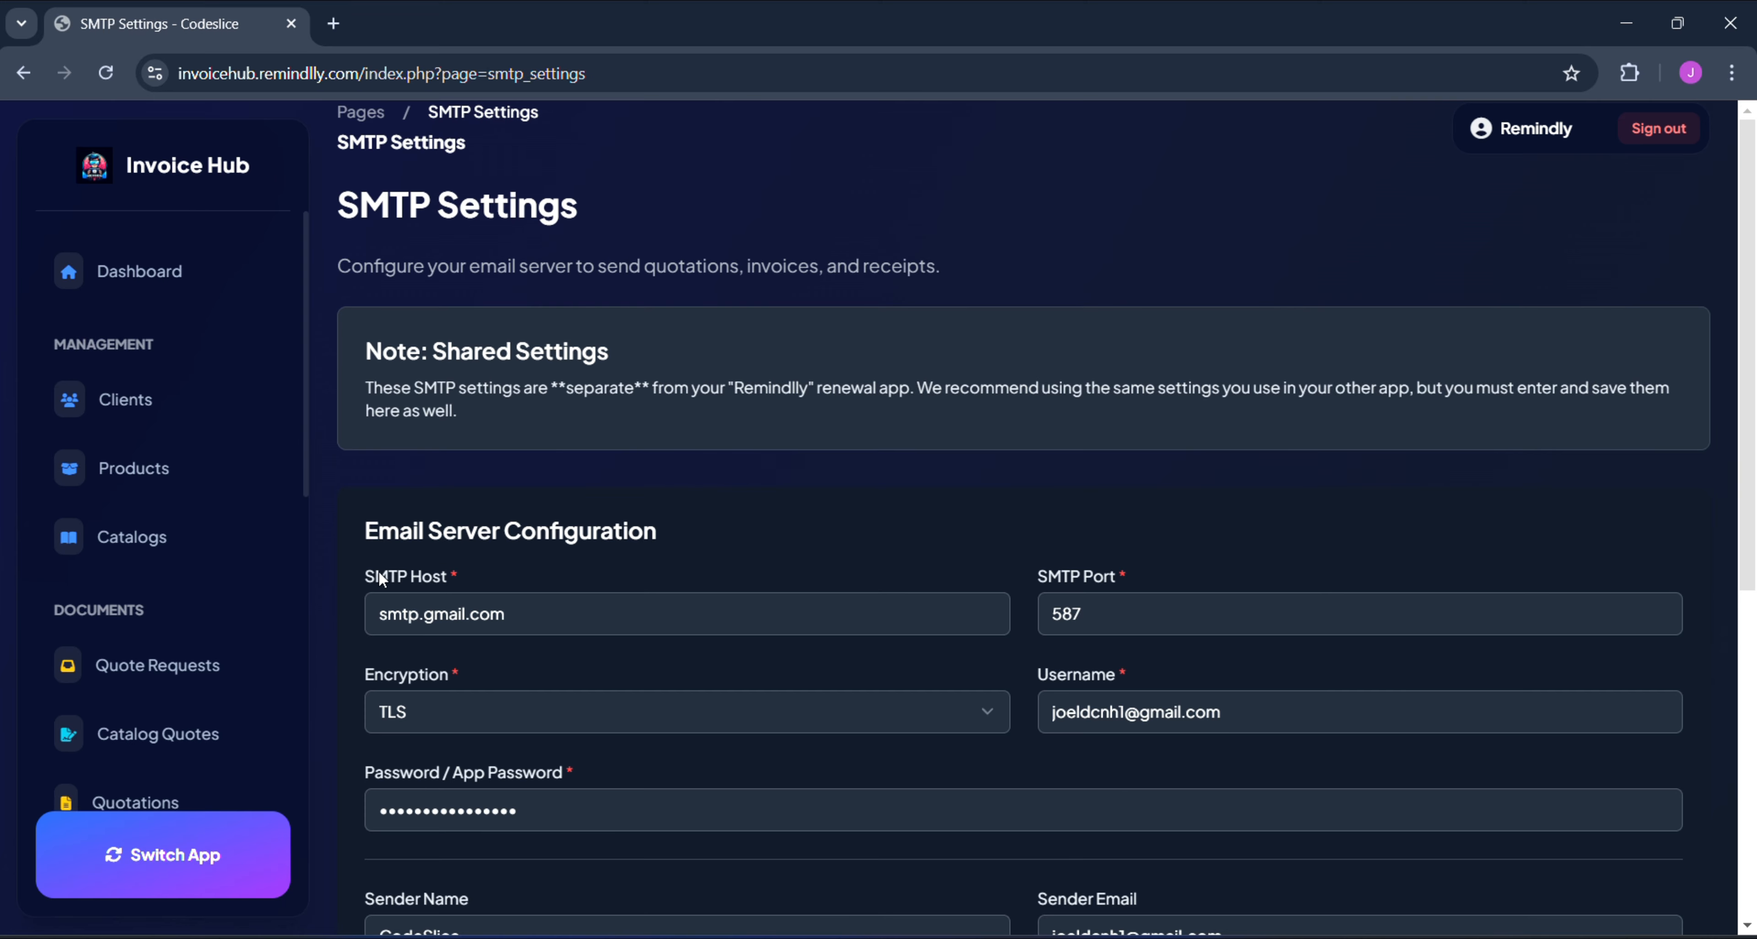
scroll(783, 664, down, 2)
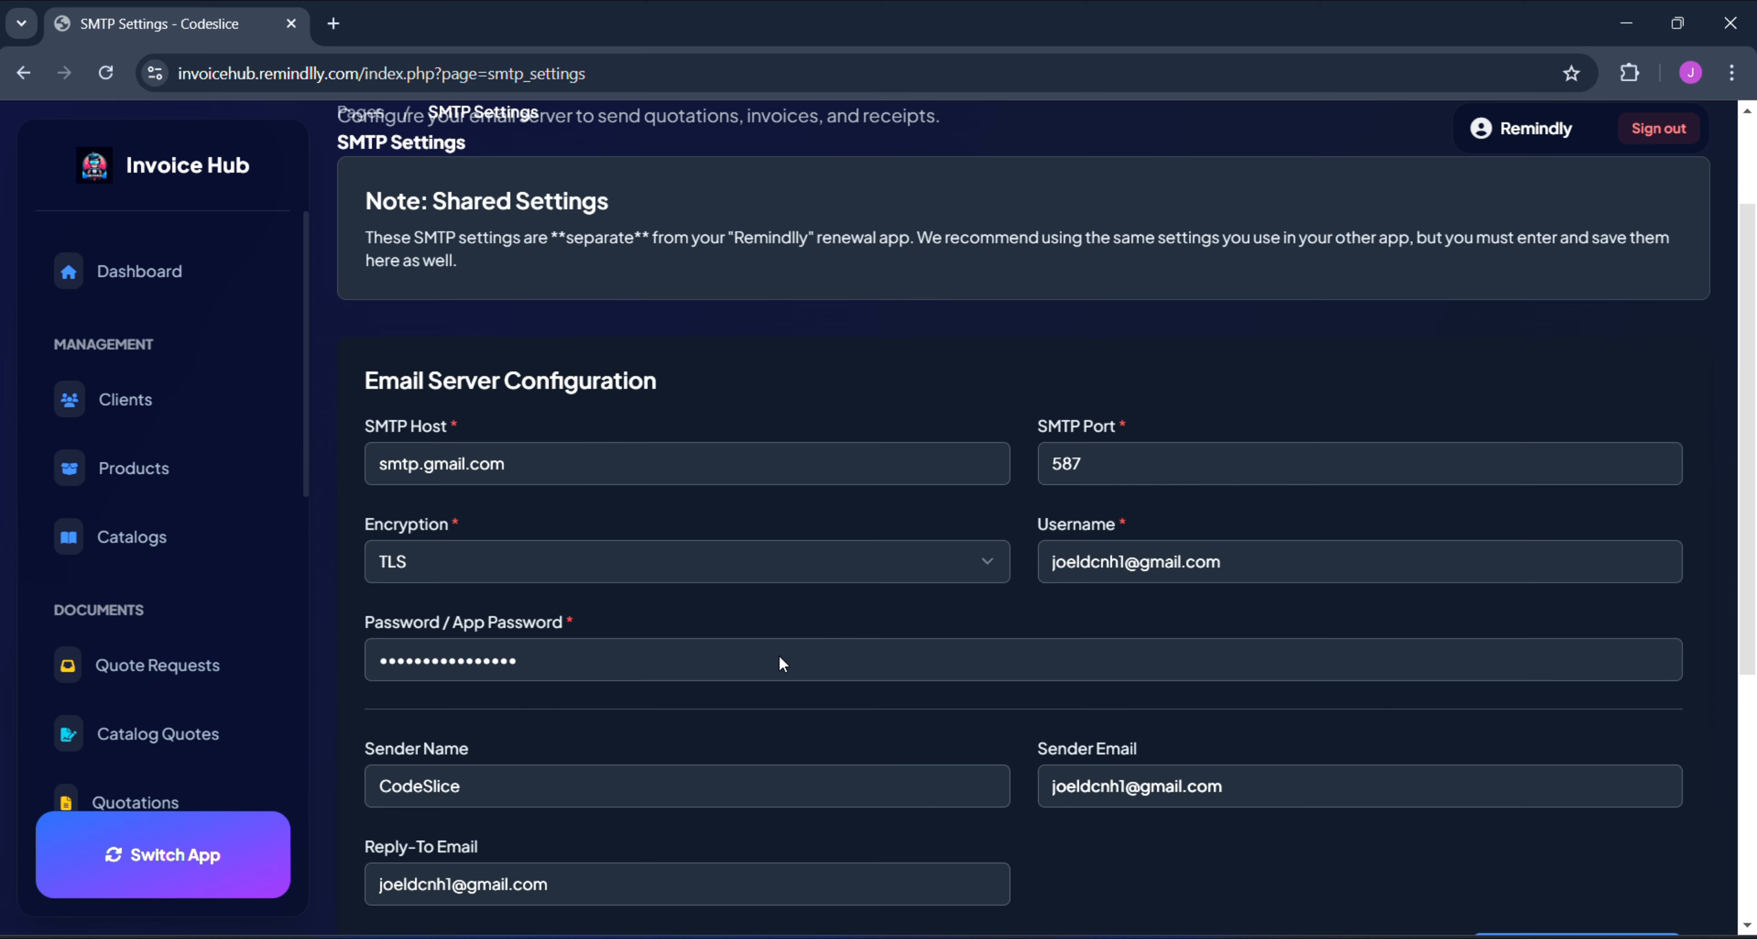
scroll(782, 663, down, 5)
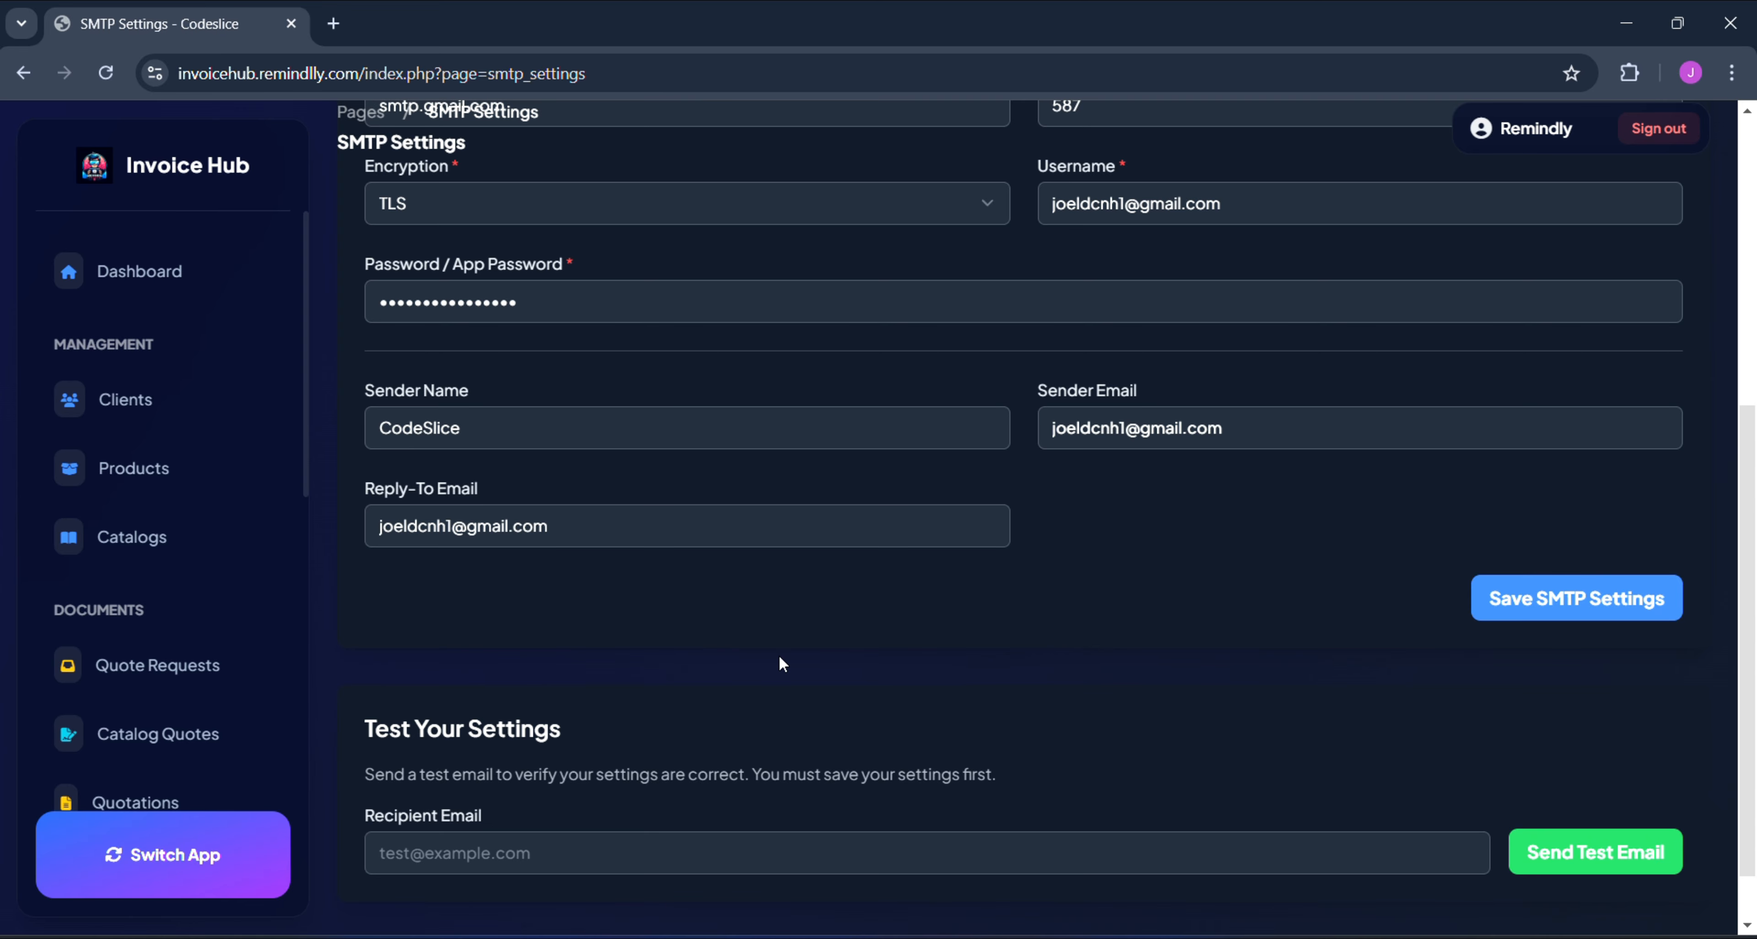
- Review the SMTP page's shared settings note, email server configuration and sender details again
scroll(782, 664, up, 5)
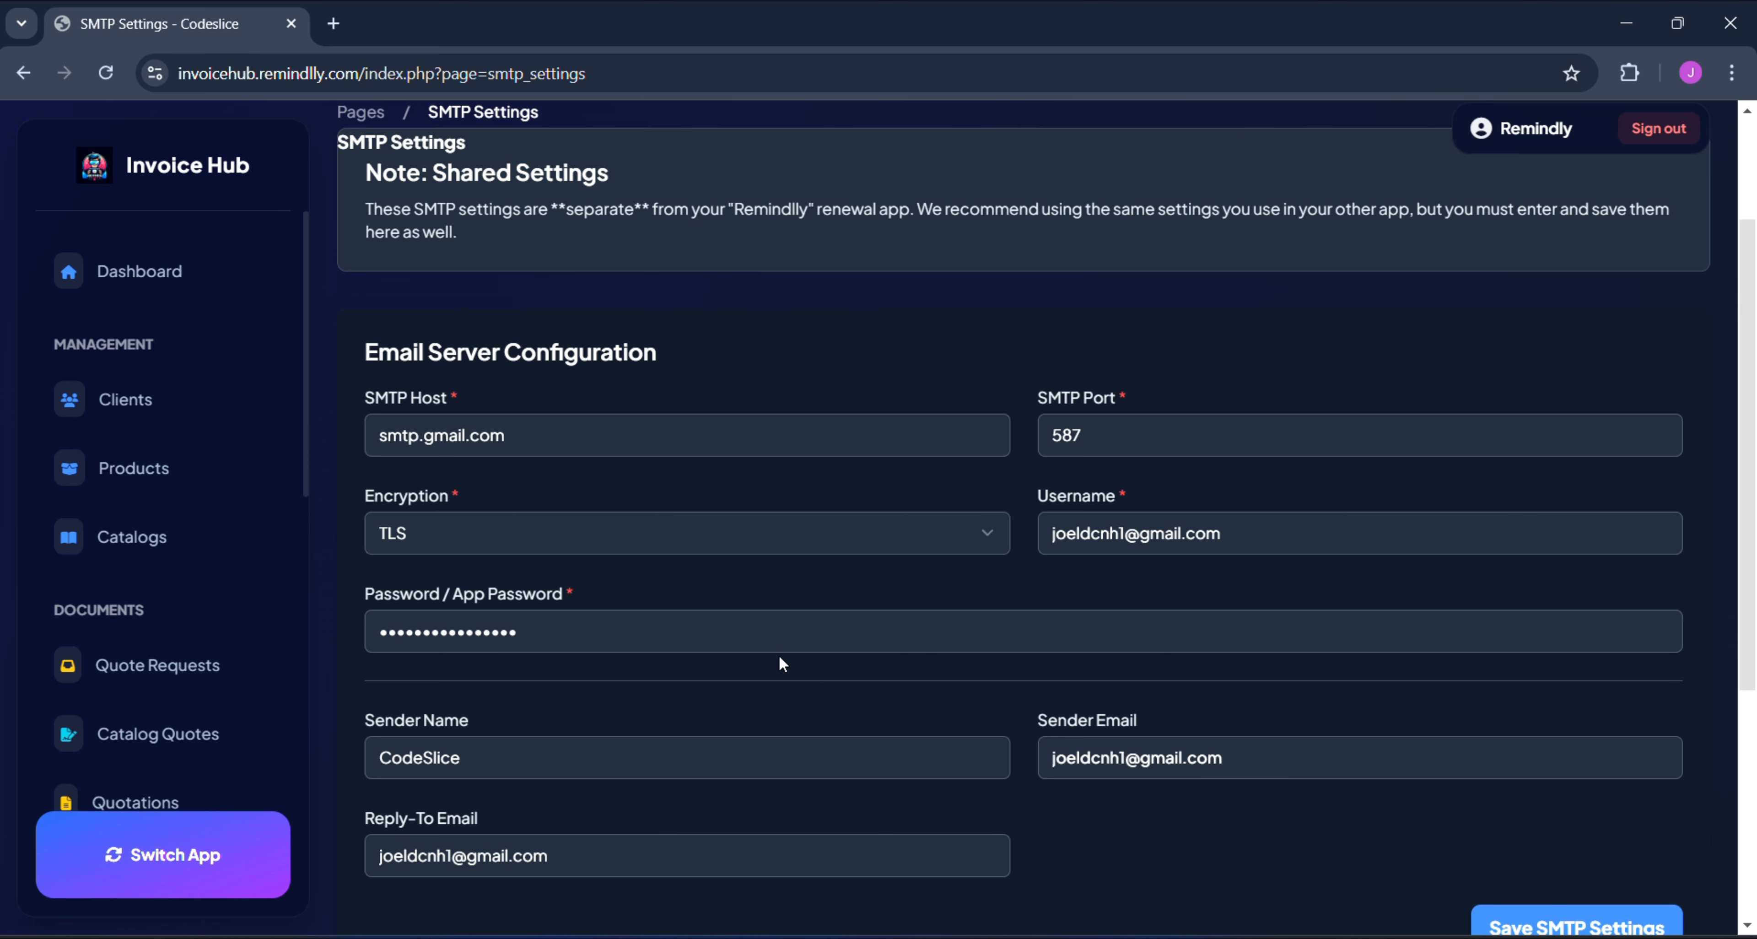
scroll(781, 664, up, 1)
scroll(781, 664, down, 1)
scroll(782, 663, up, 1)
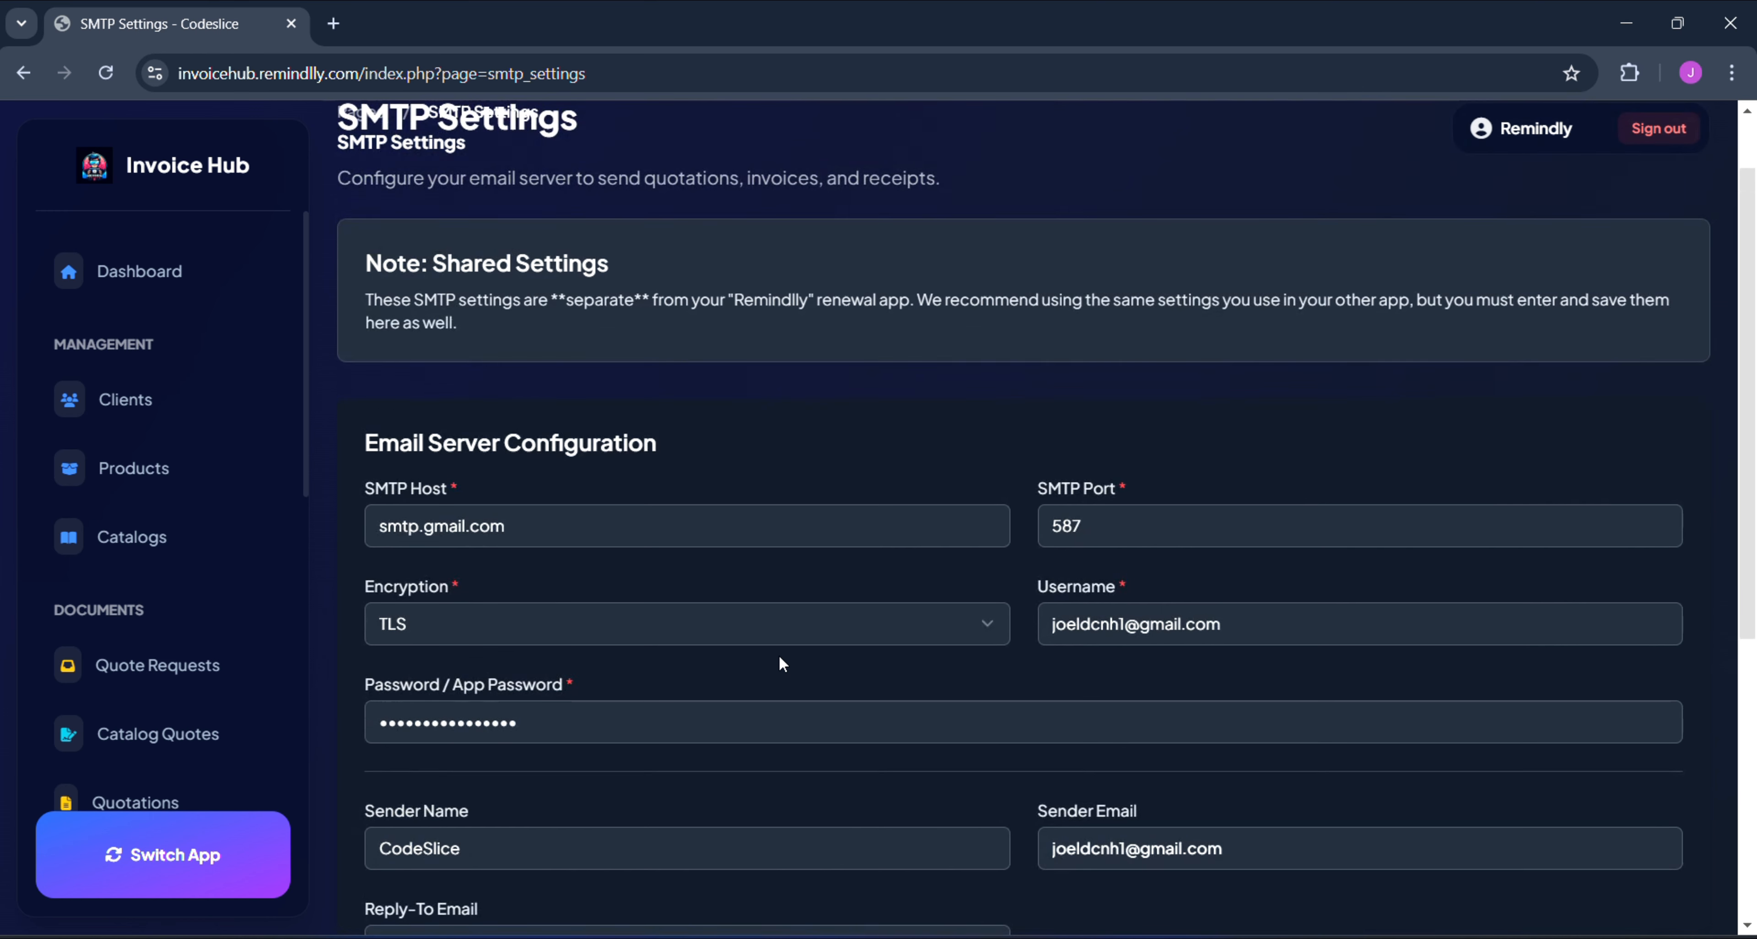
scroll(782, 663, down, 1)
scroll(782, 663, up, 1)
scroll(779, 657, up, 1)
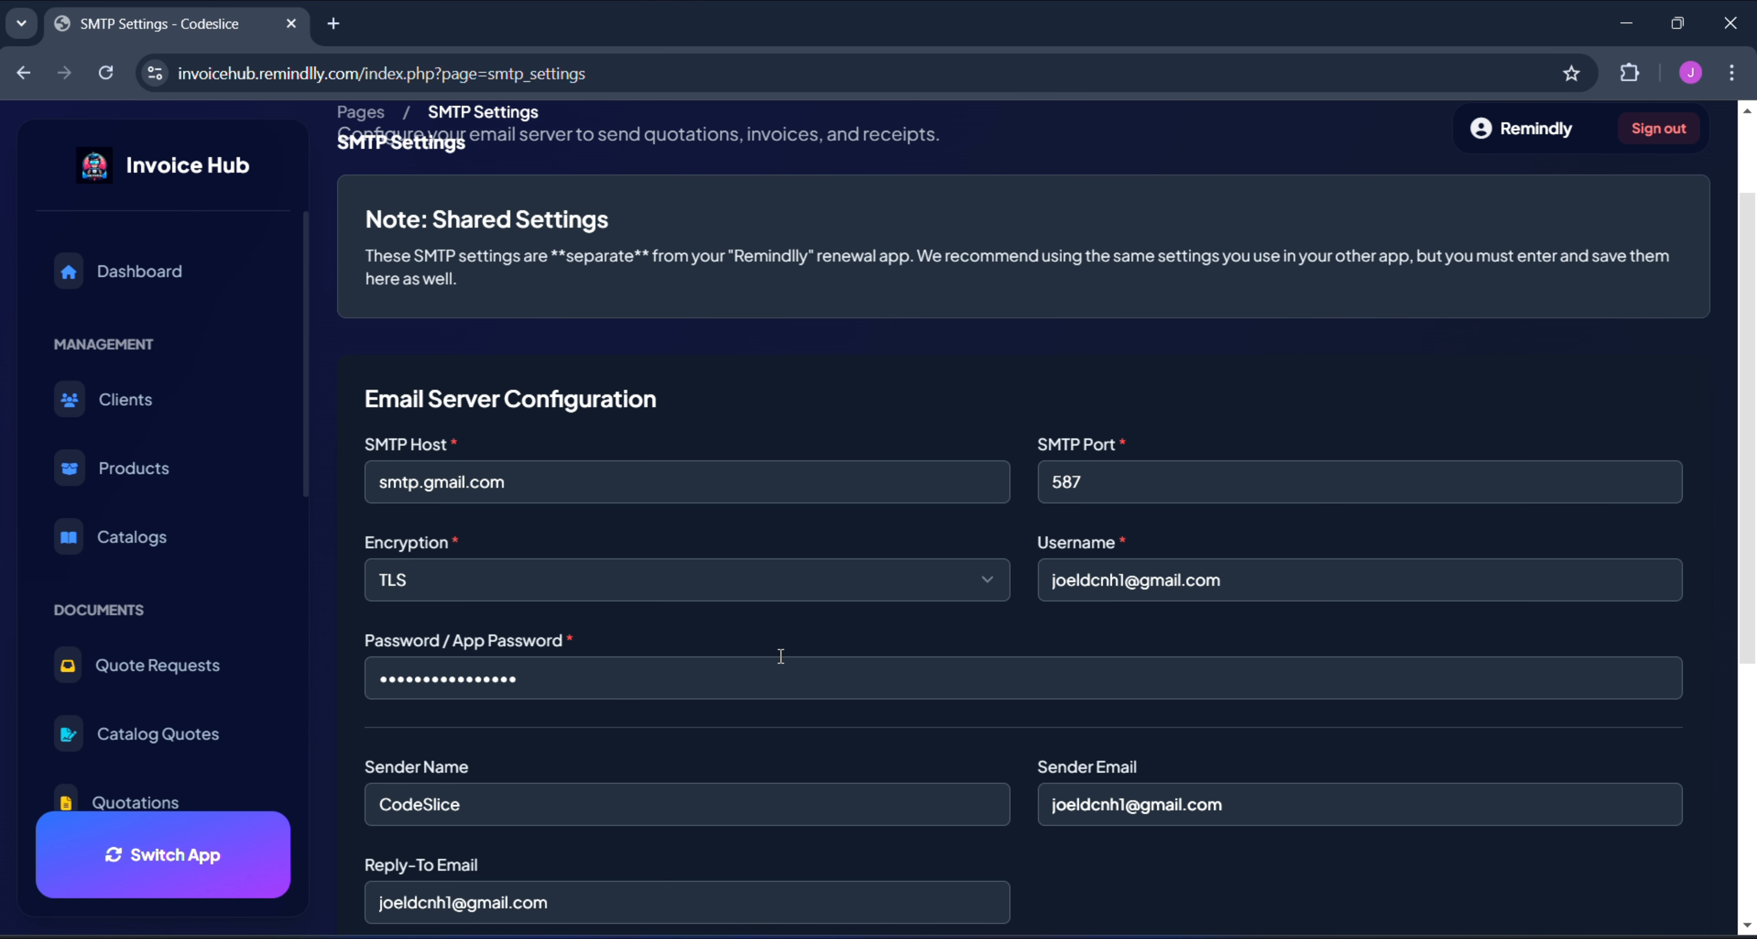
scroll(781, 657, down, 1)
scroll(779, 655, up, 1)
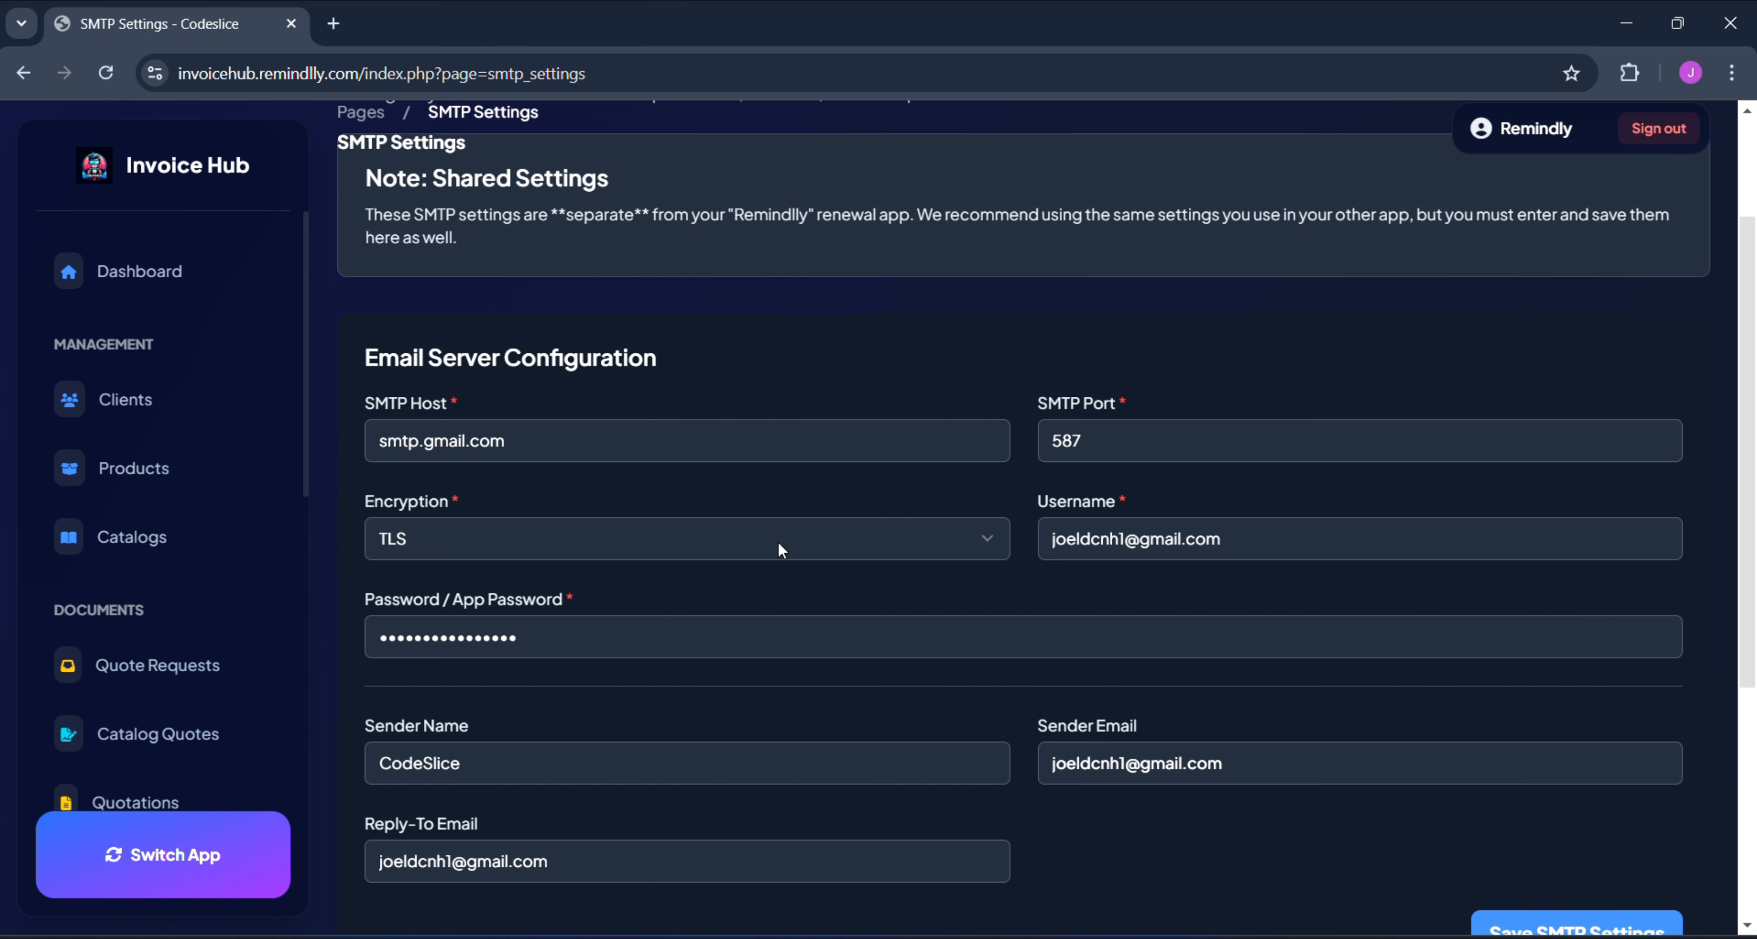
scroll(778, 544, up, 1)
scroll(778, 544, down, 1)
scroll(560, 335, up, 3)
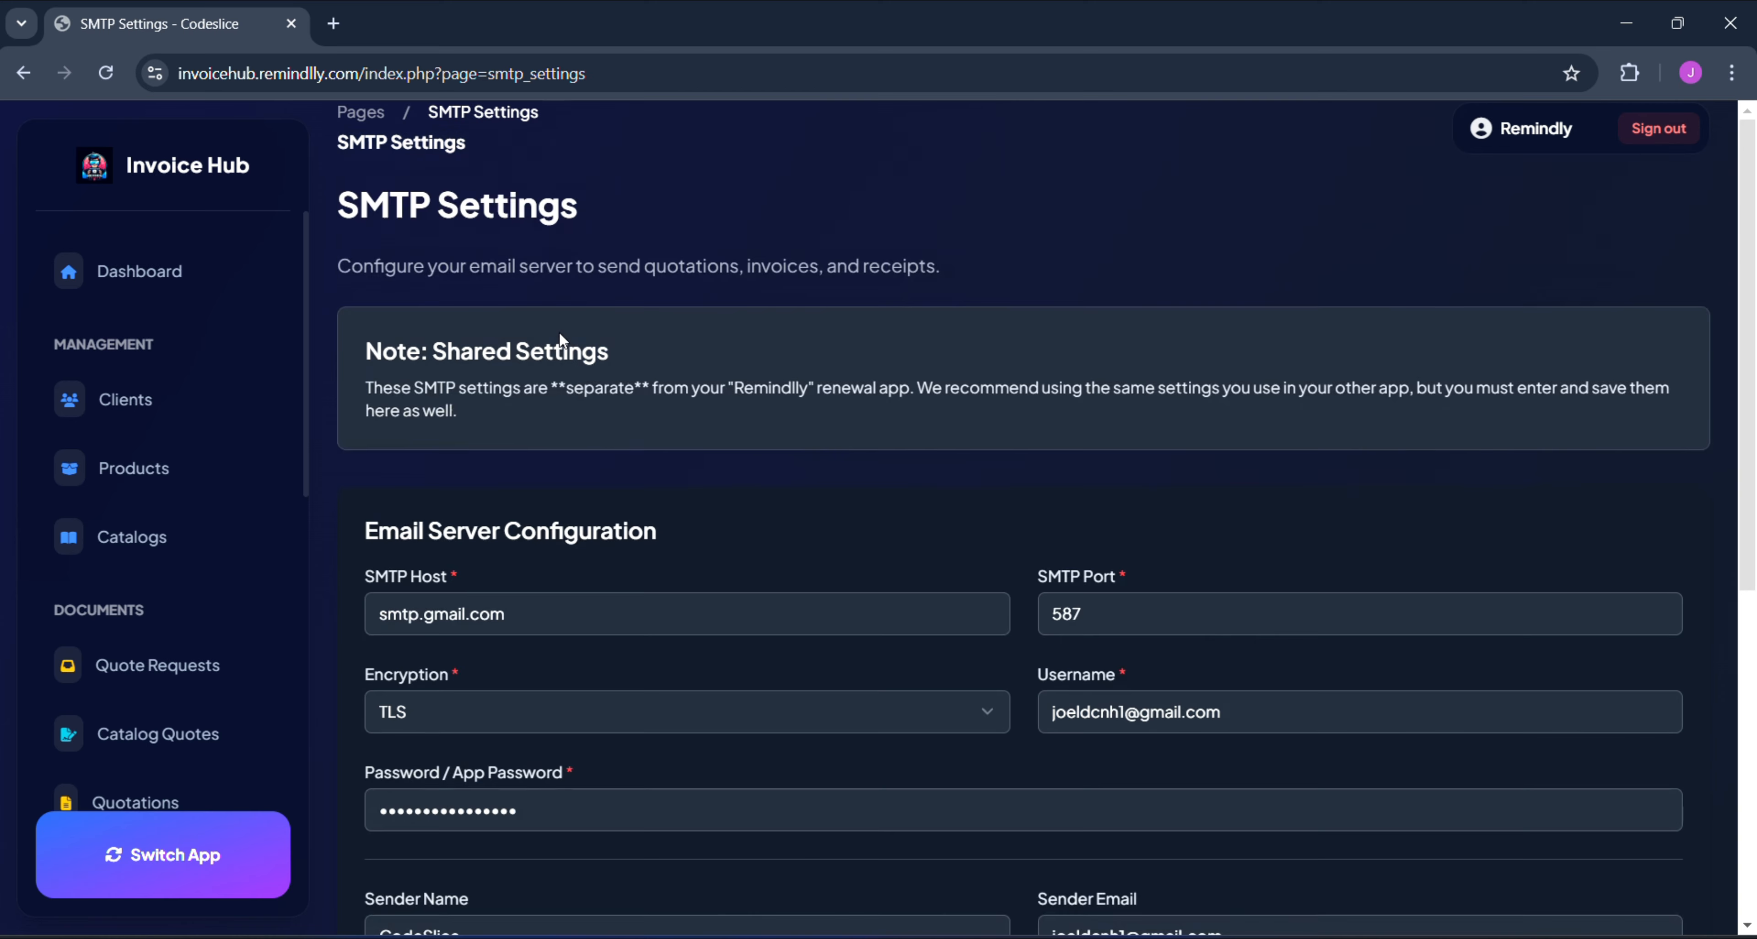
scroll(559, 334, down, 1)
scroll(559, 335, down, 1)
- View the email templates page with its available placeholders, and open the payment methods list
scroll(170, 554, down, 8)
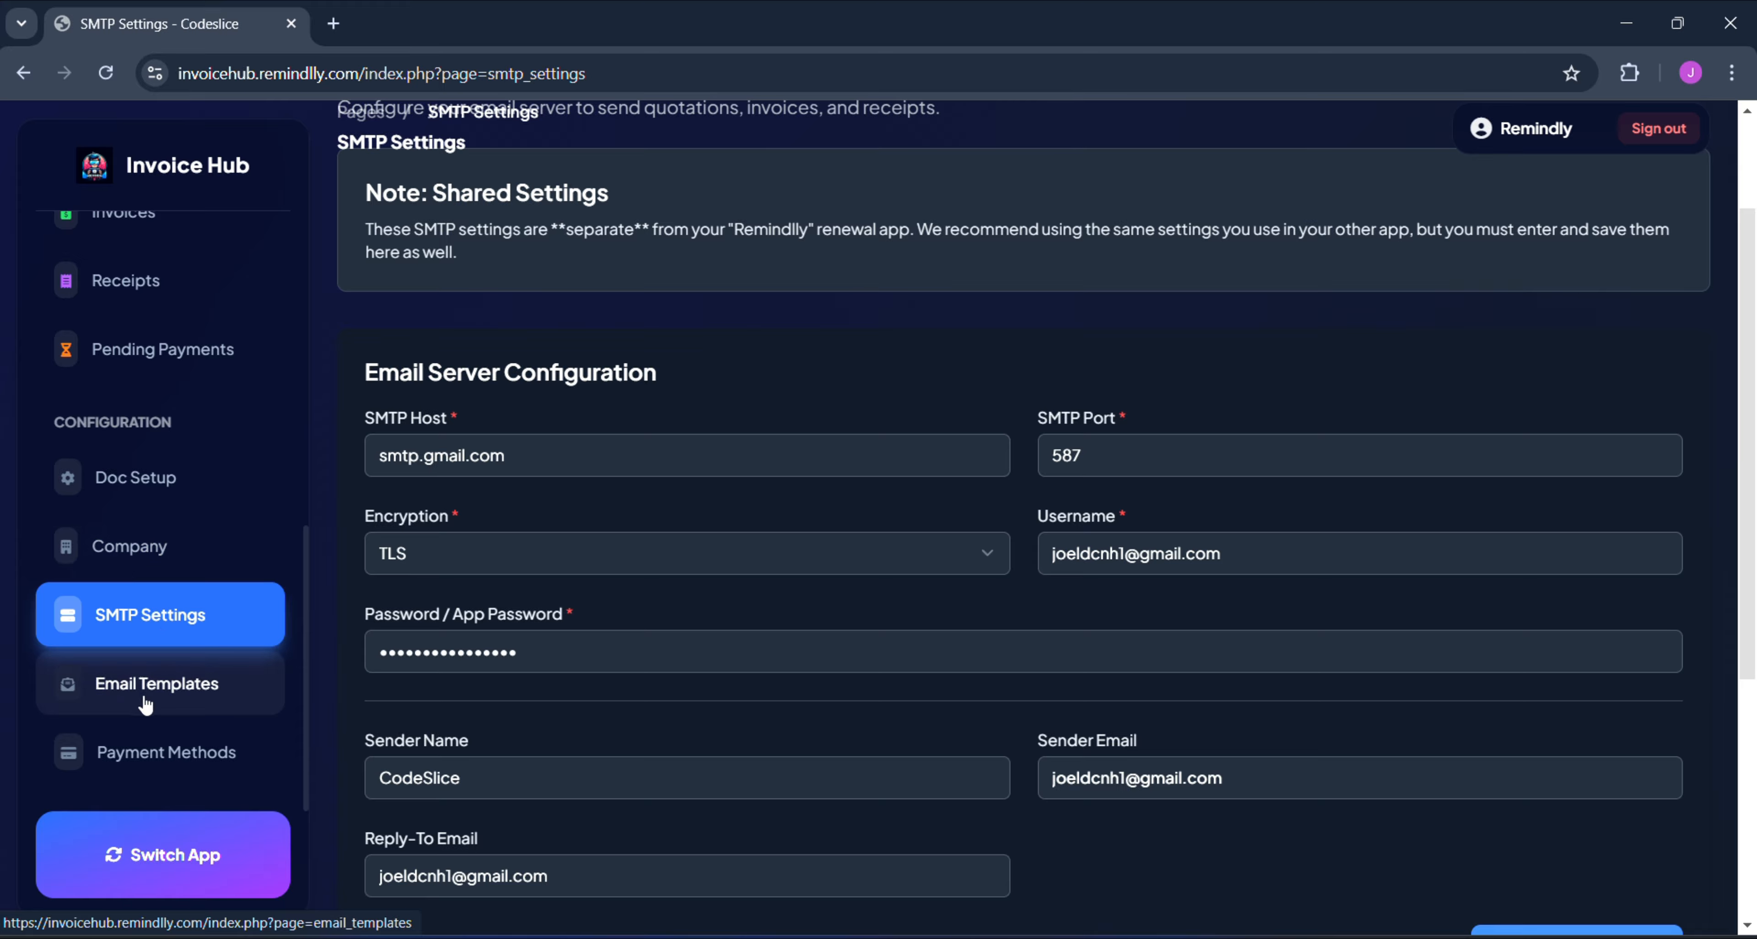
click(145, 696)
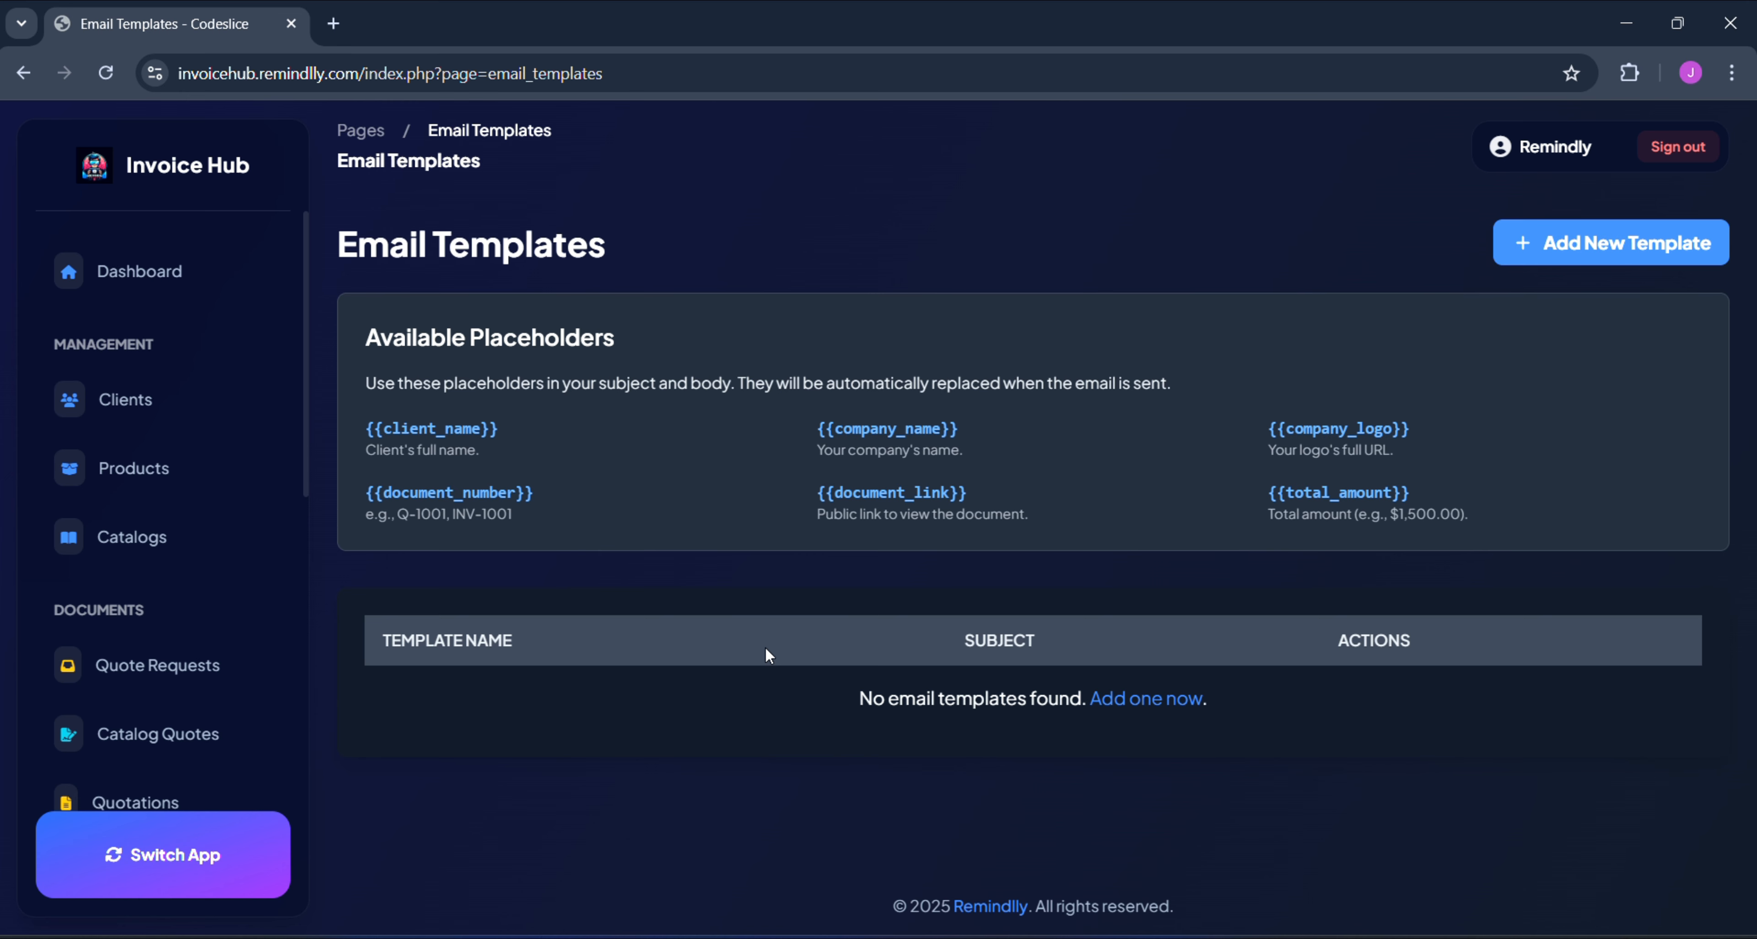
scroll(161, 660, down, 8)
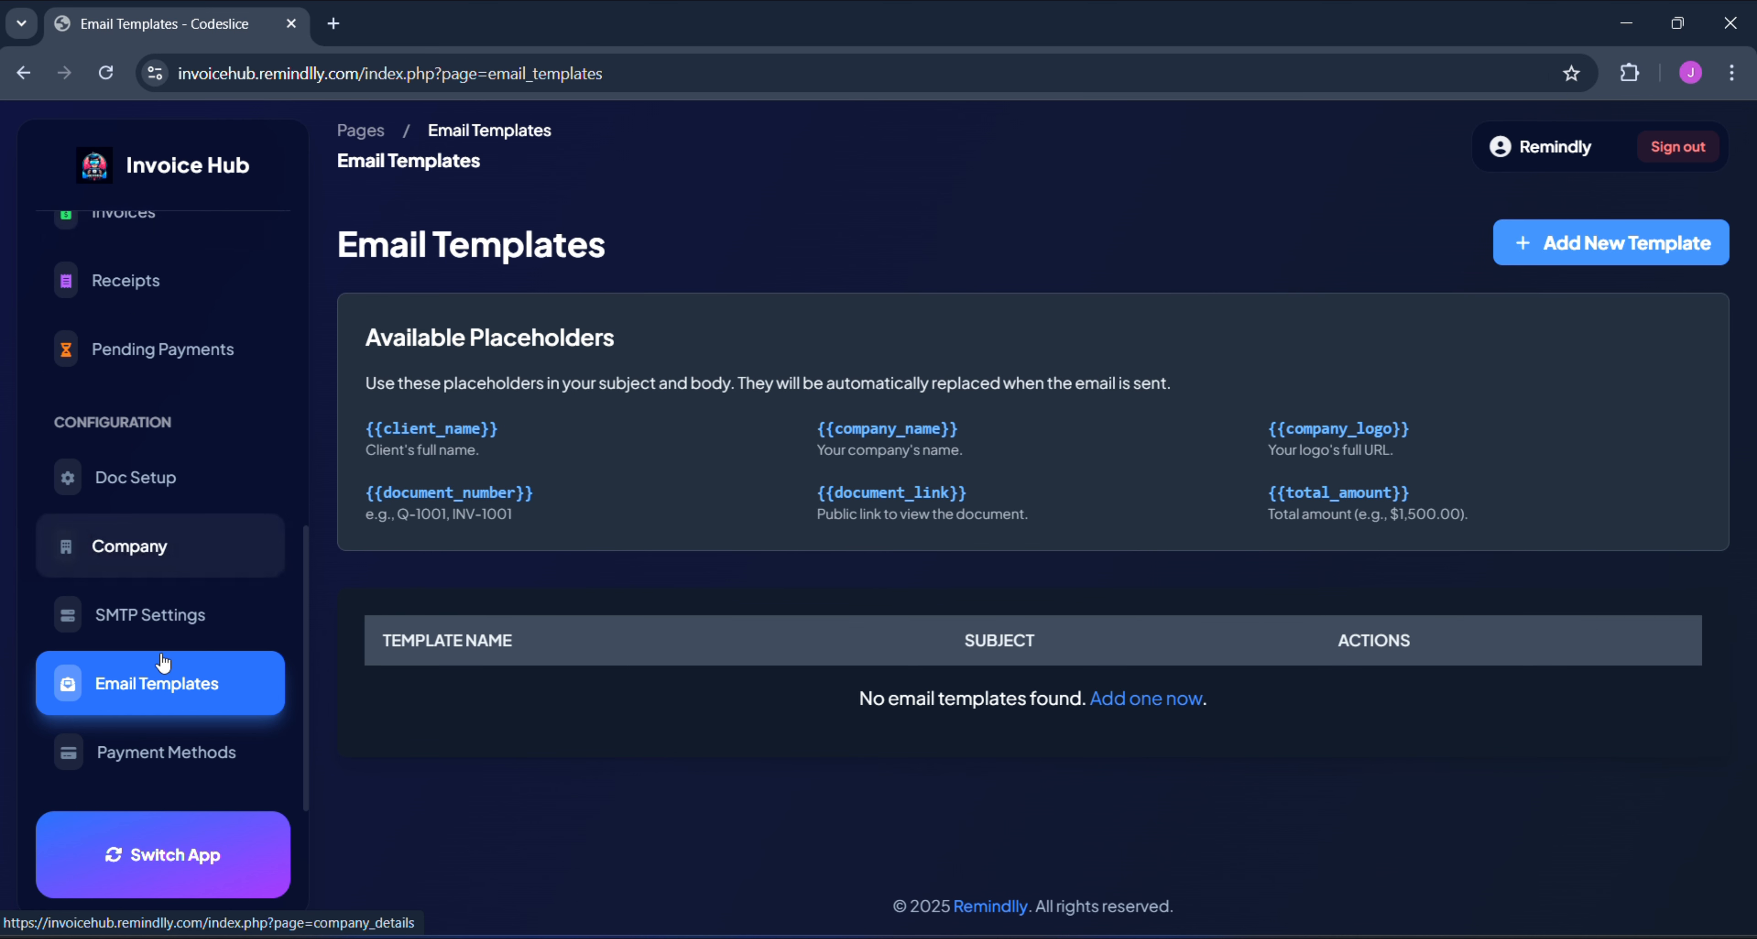
click(160, 753)
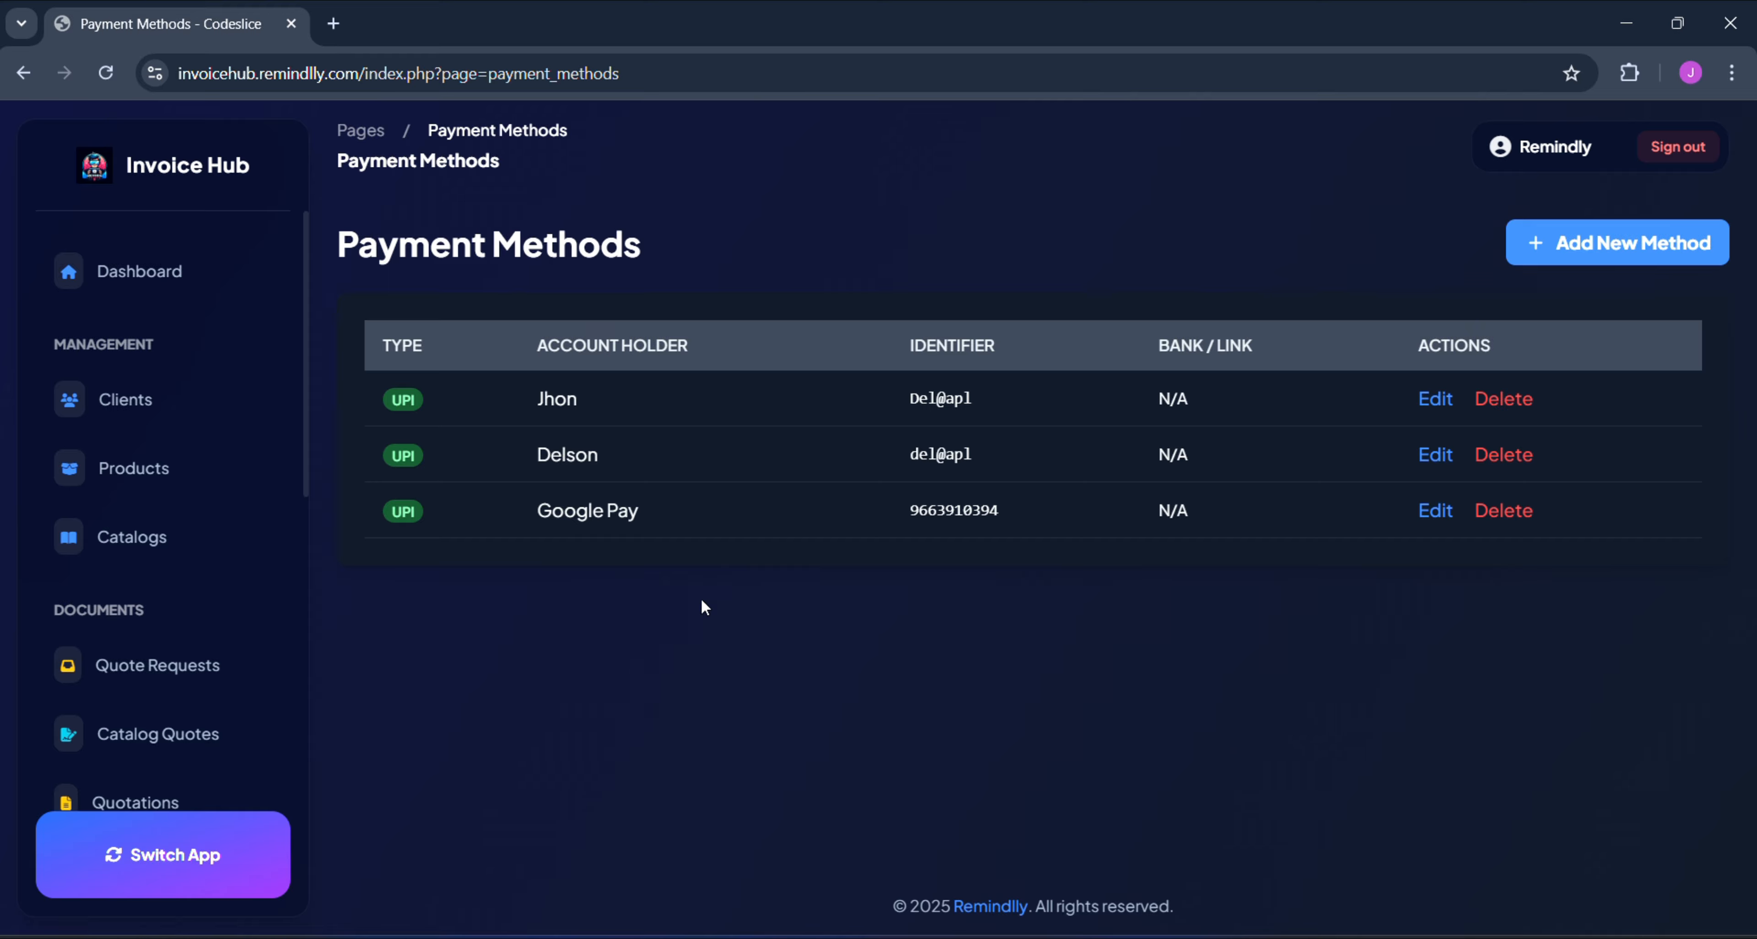
- Start a new payment method and set its payment type to UPI
click(1623, 246)
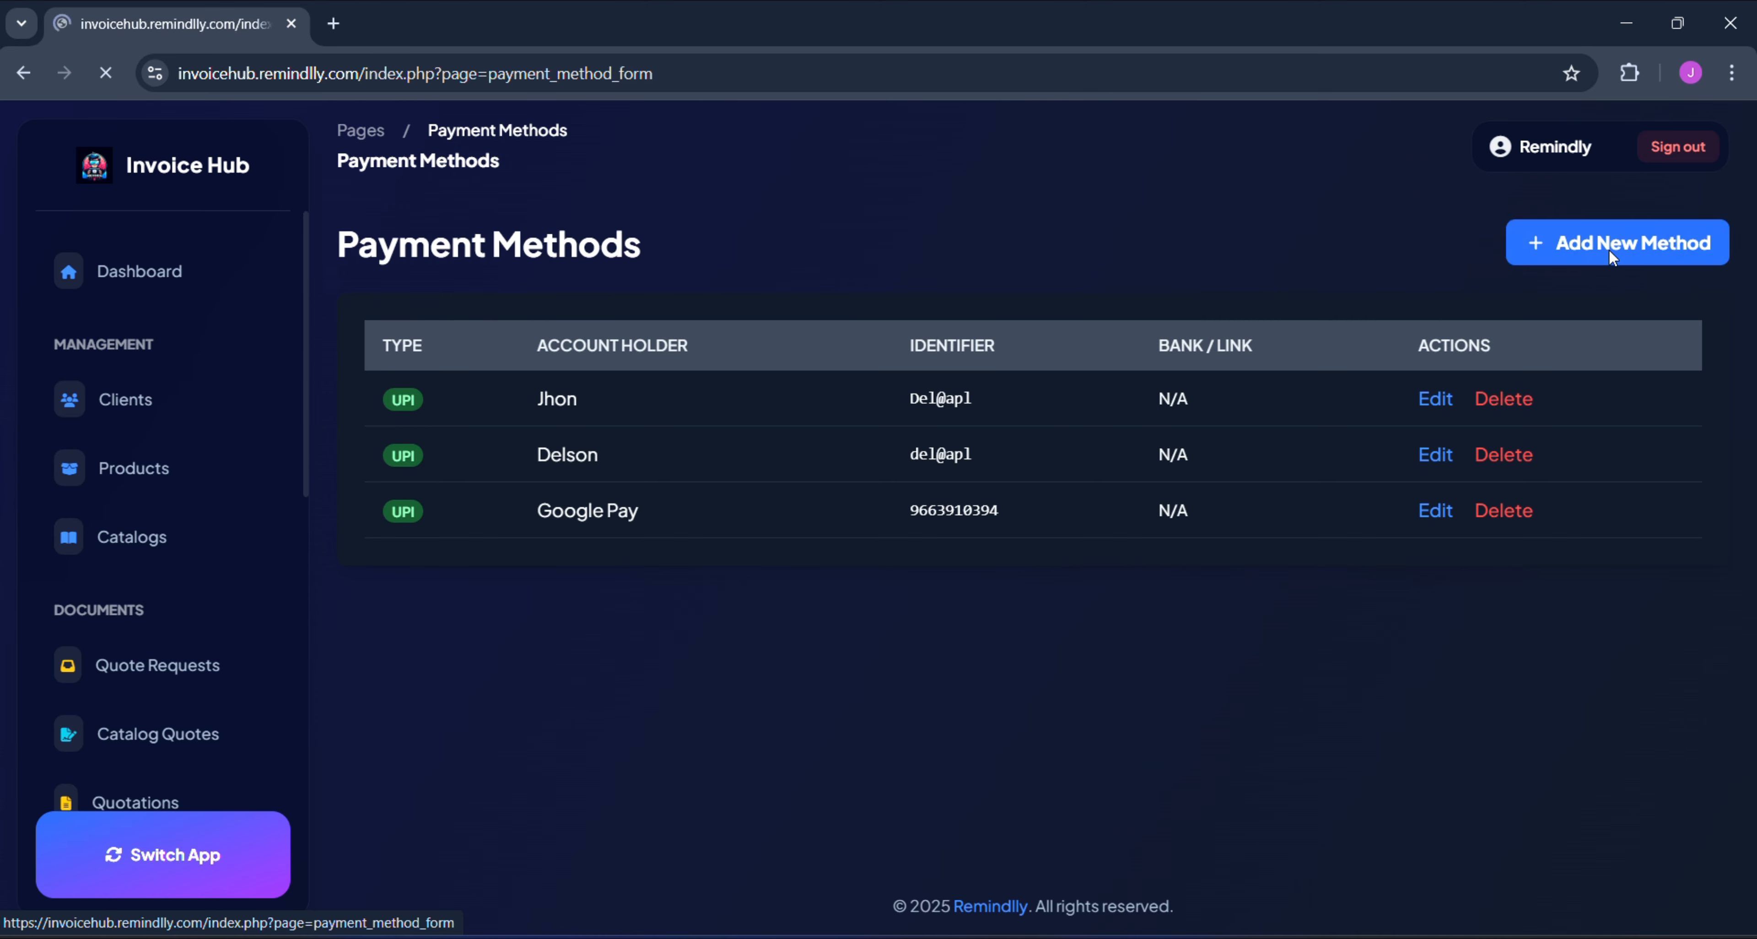
click(1013, 329)
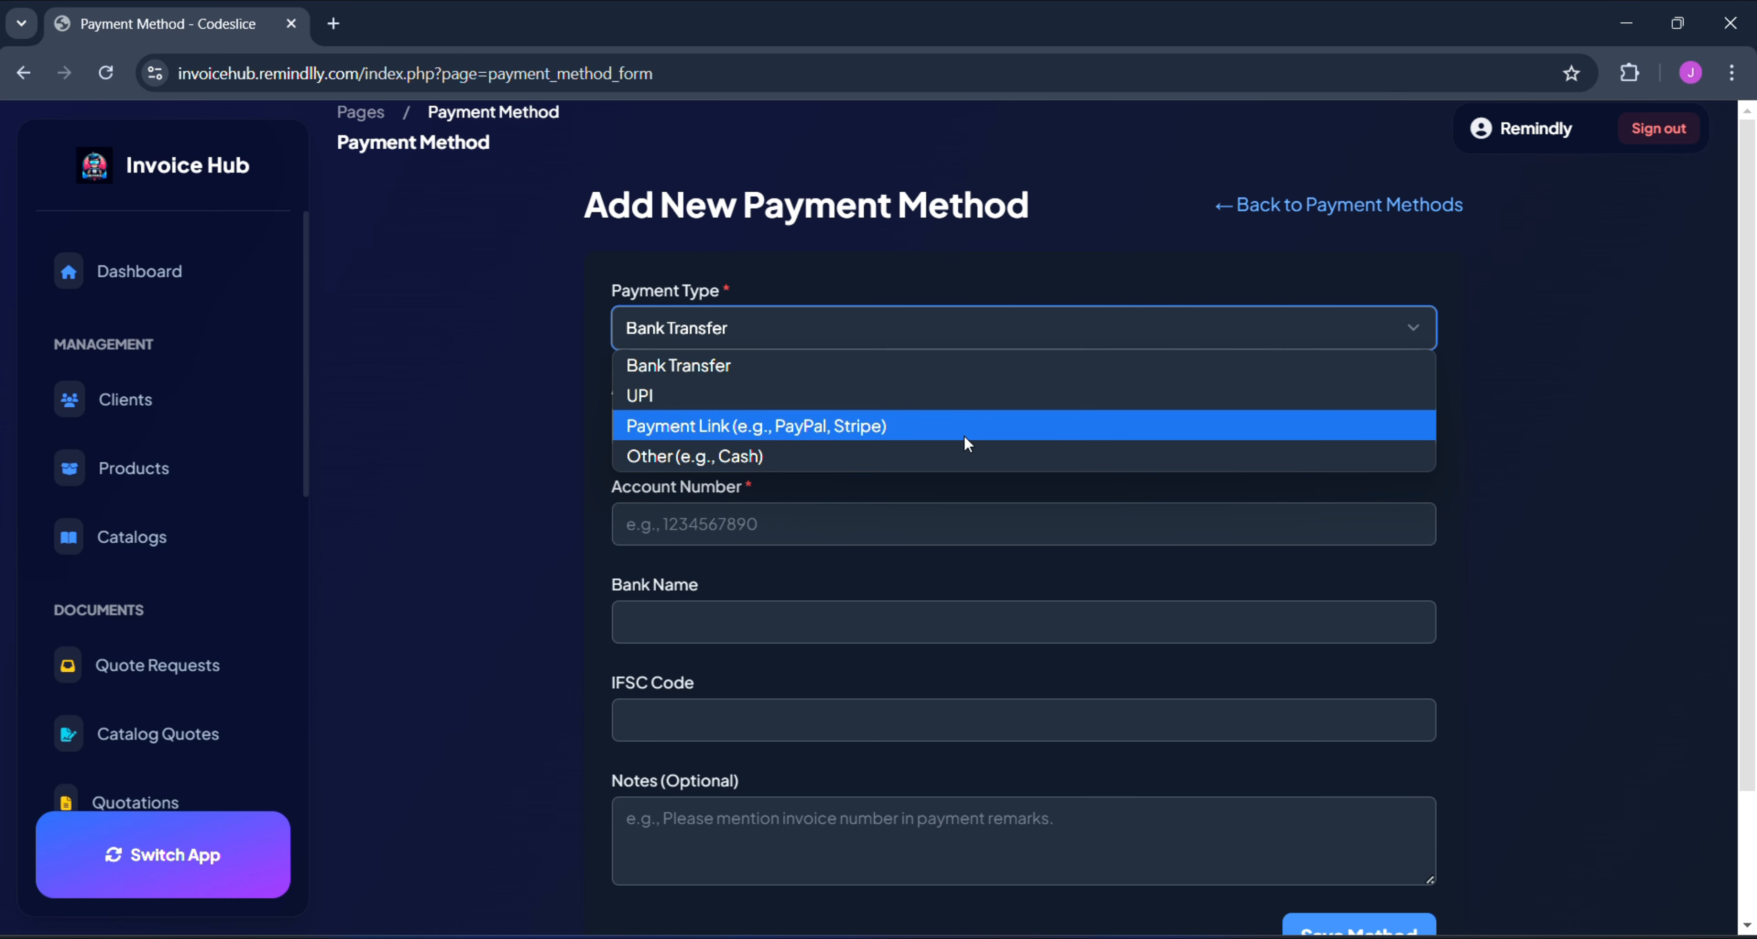
click(916, 360)
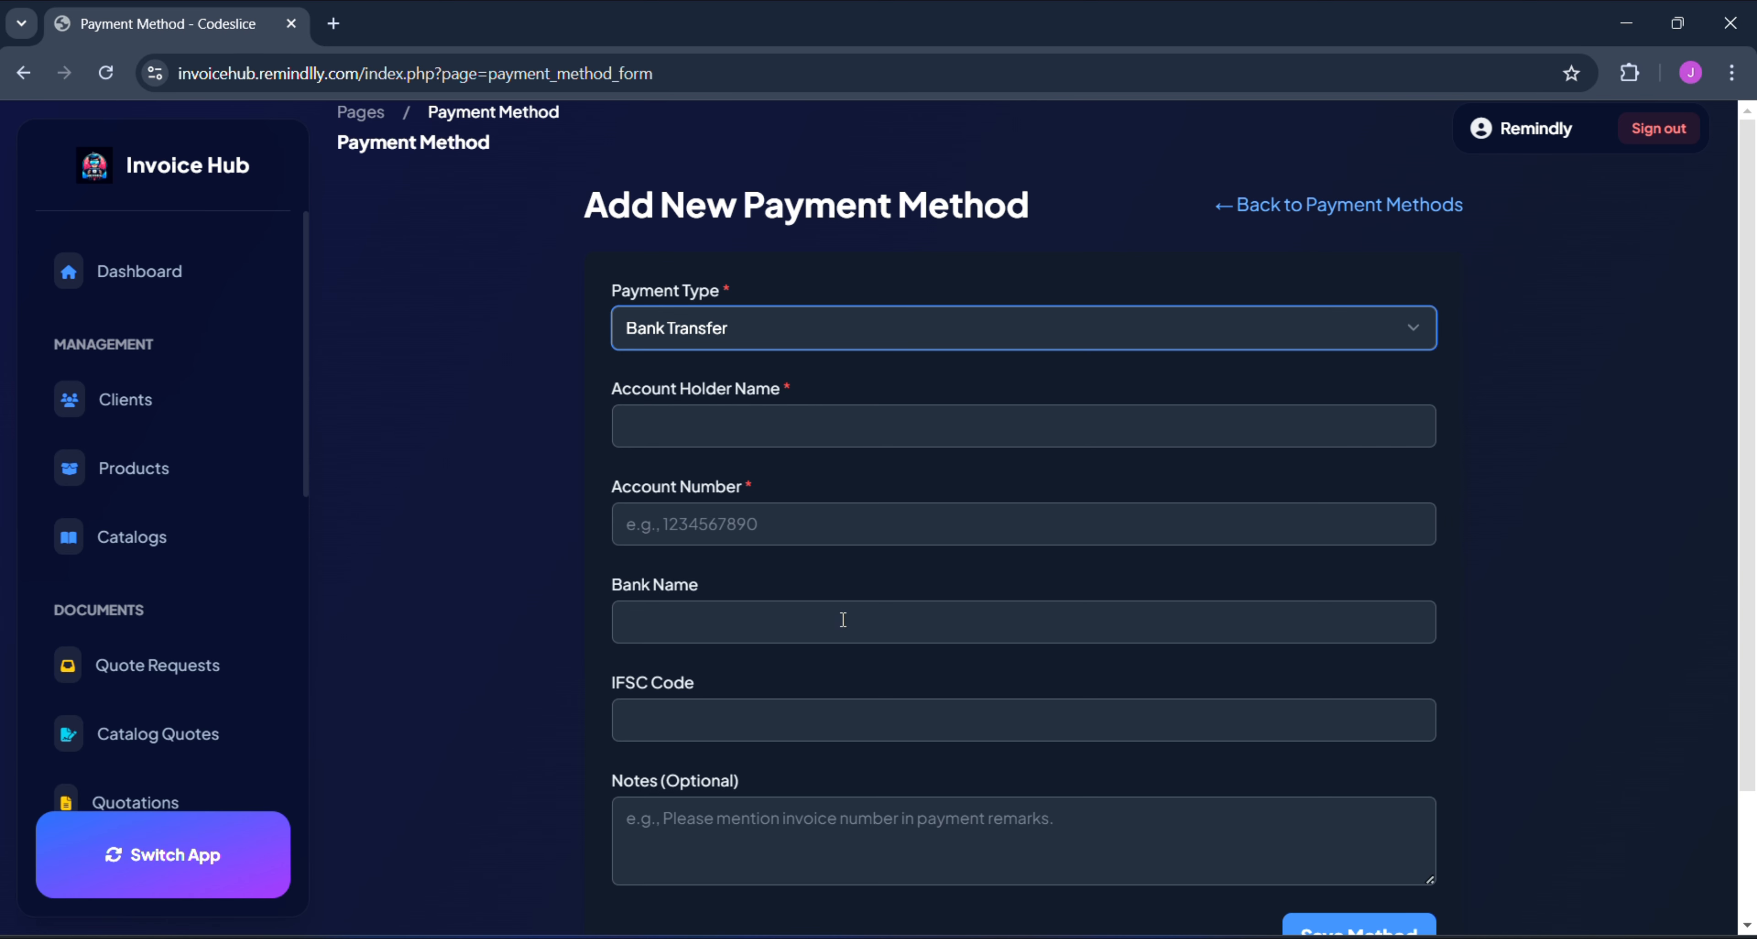
click(899, 326)
click(866, 396)
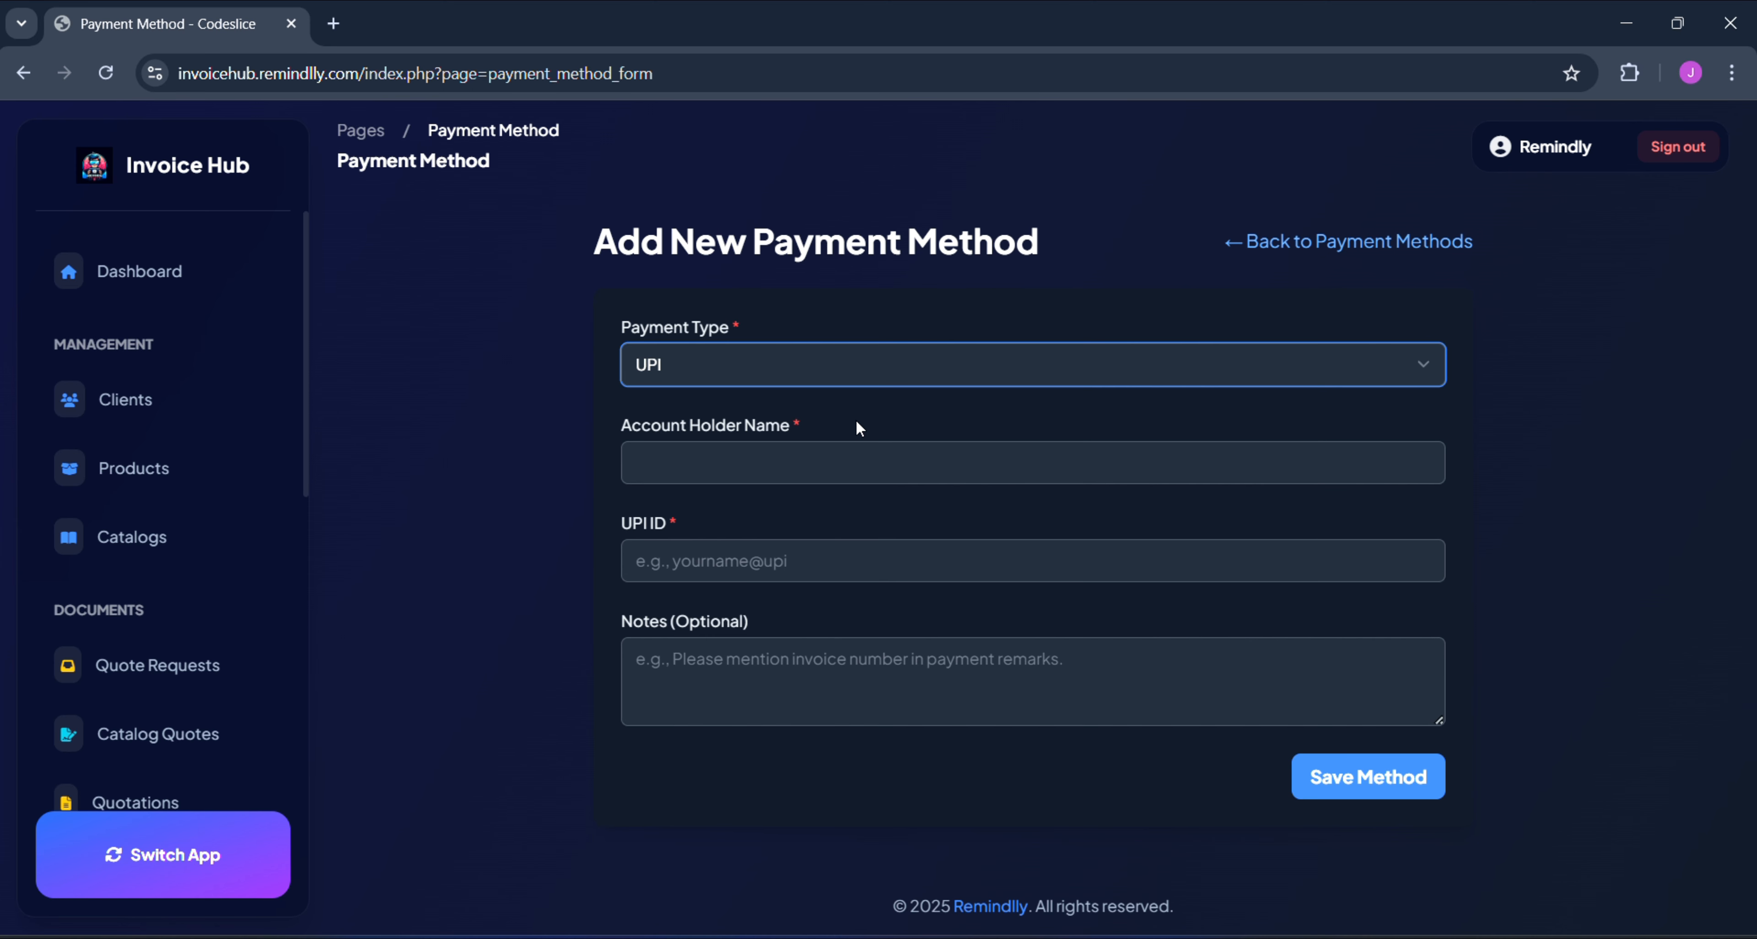
- Fill in the account holder's name and UPI ID, leave the notes empty, and save the payment method
click(860, 461)
click(524, 511)
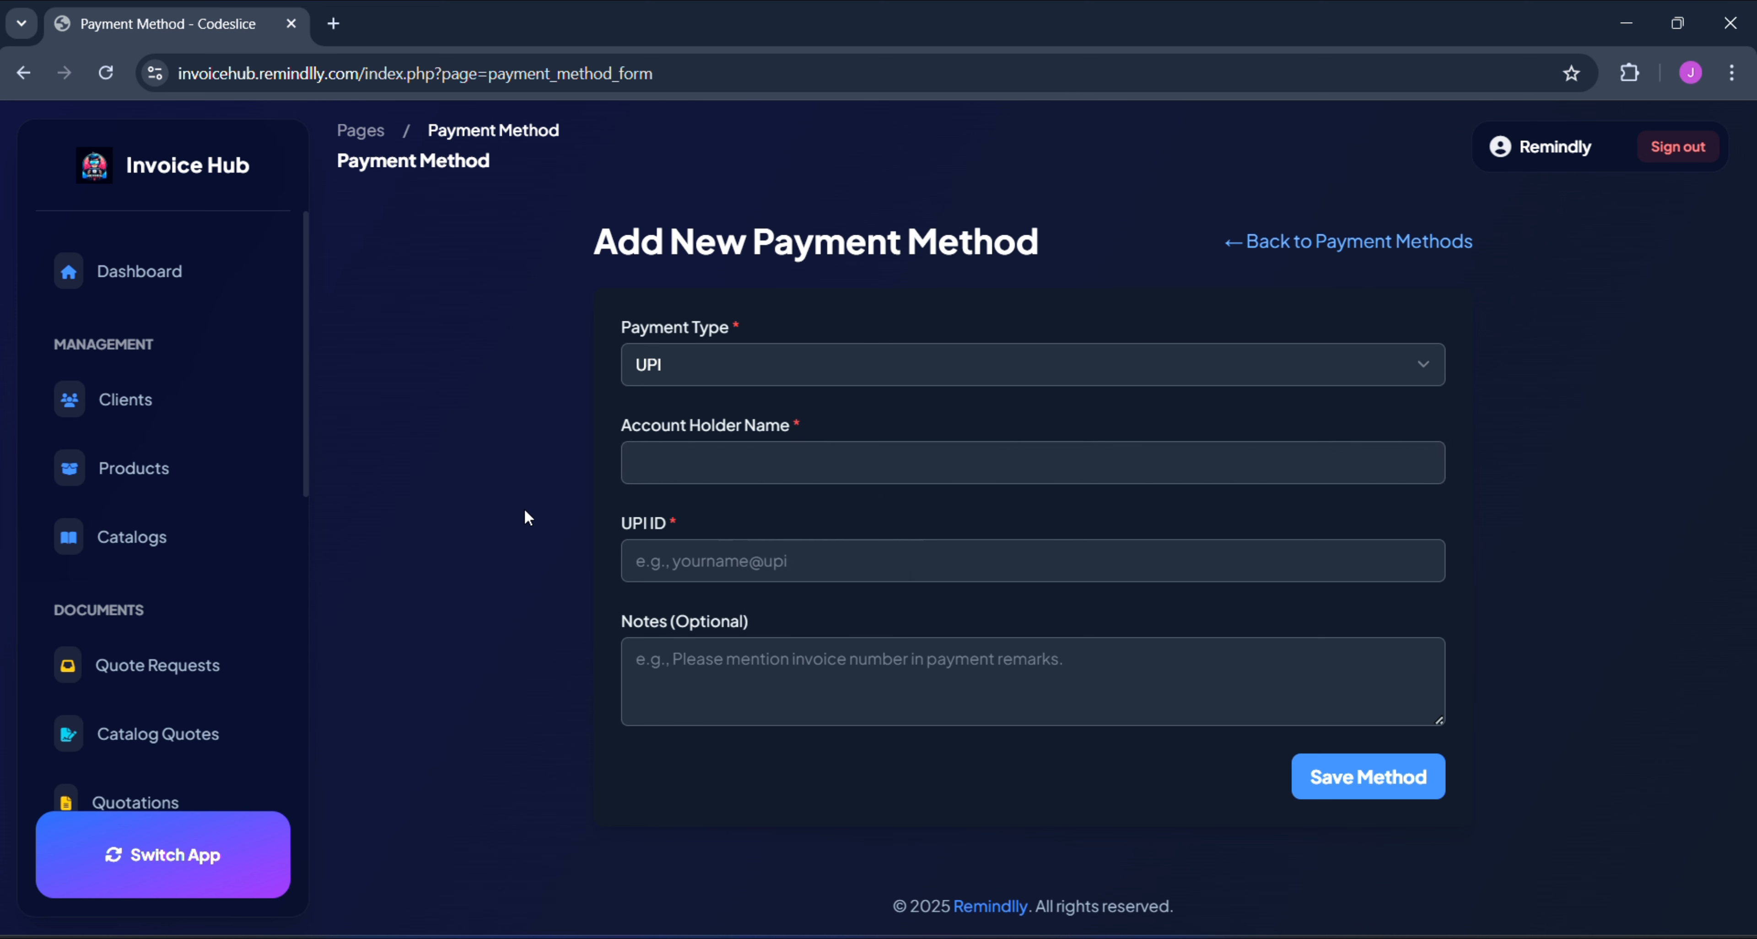
click(724, 567)
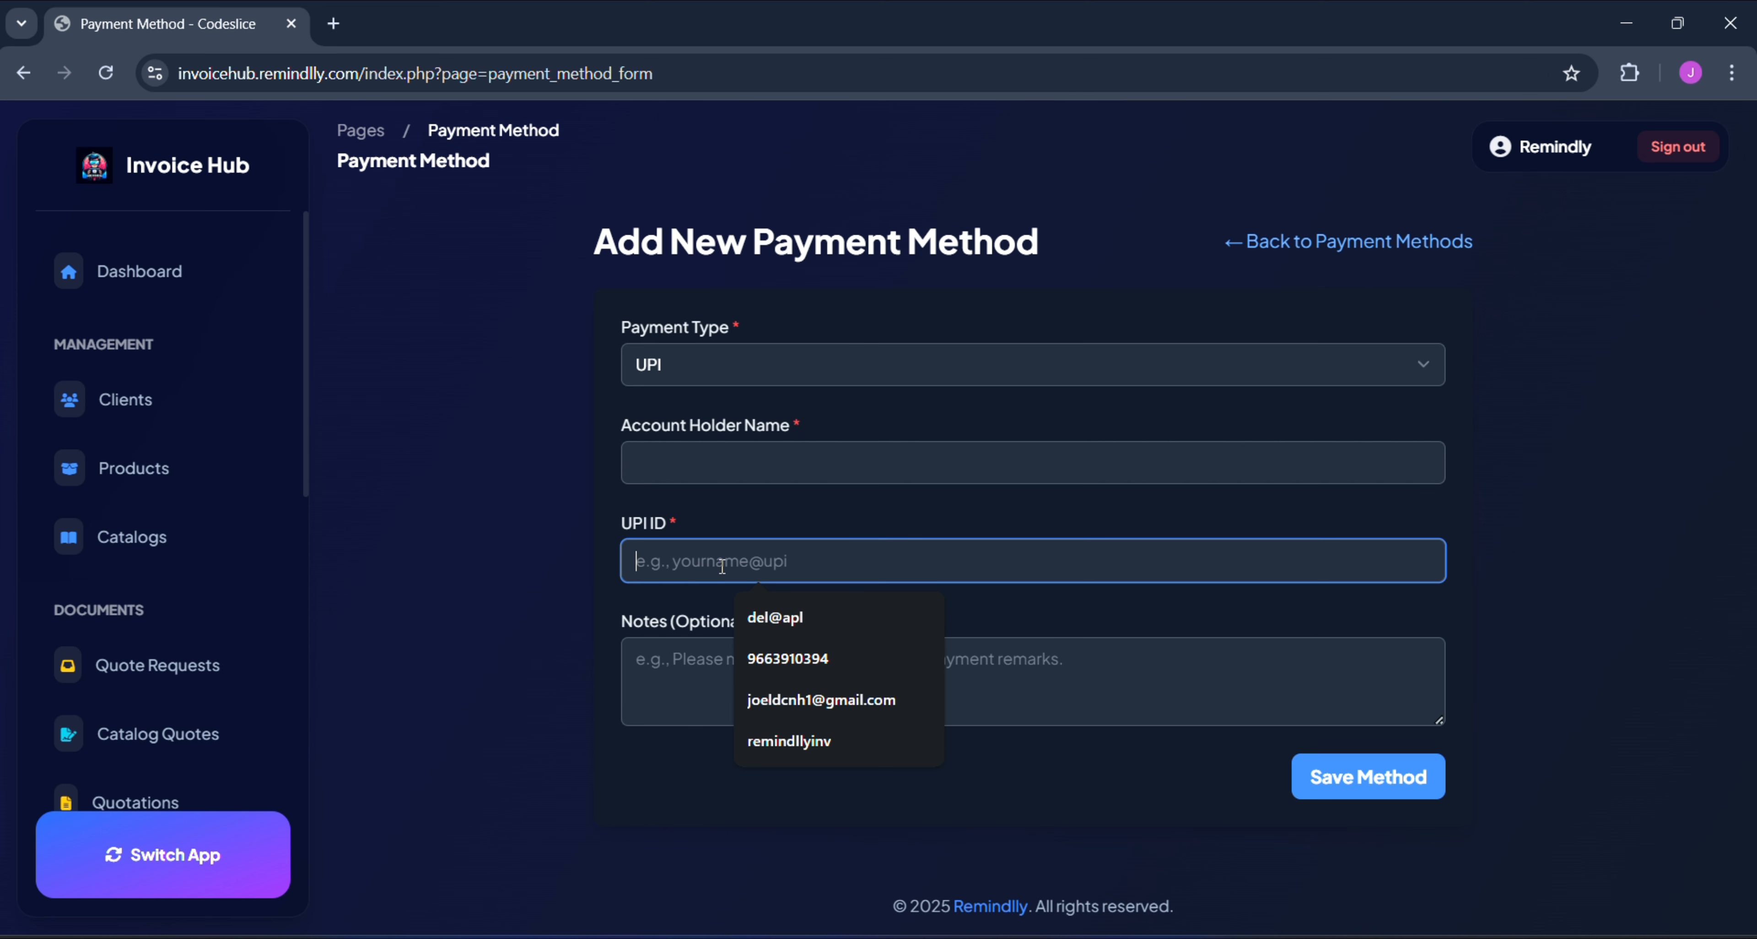
click(806, 624)
click(776, 689)
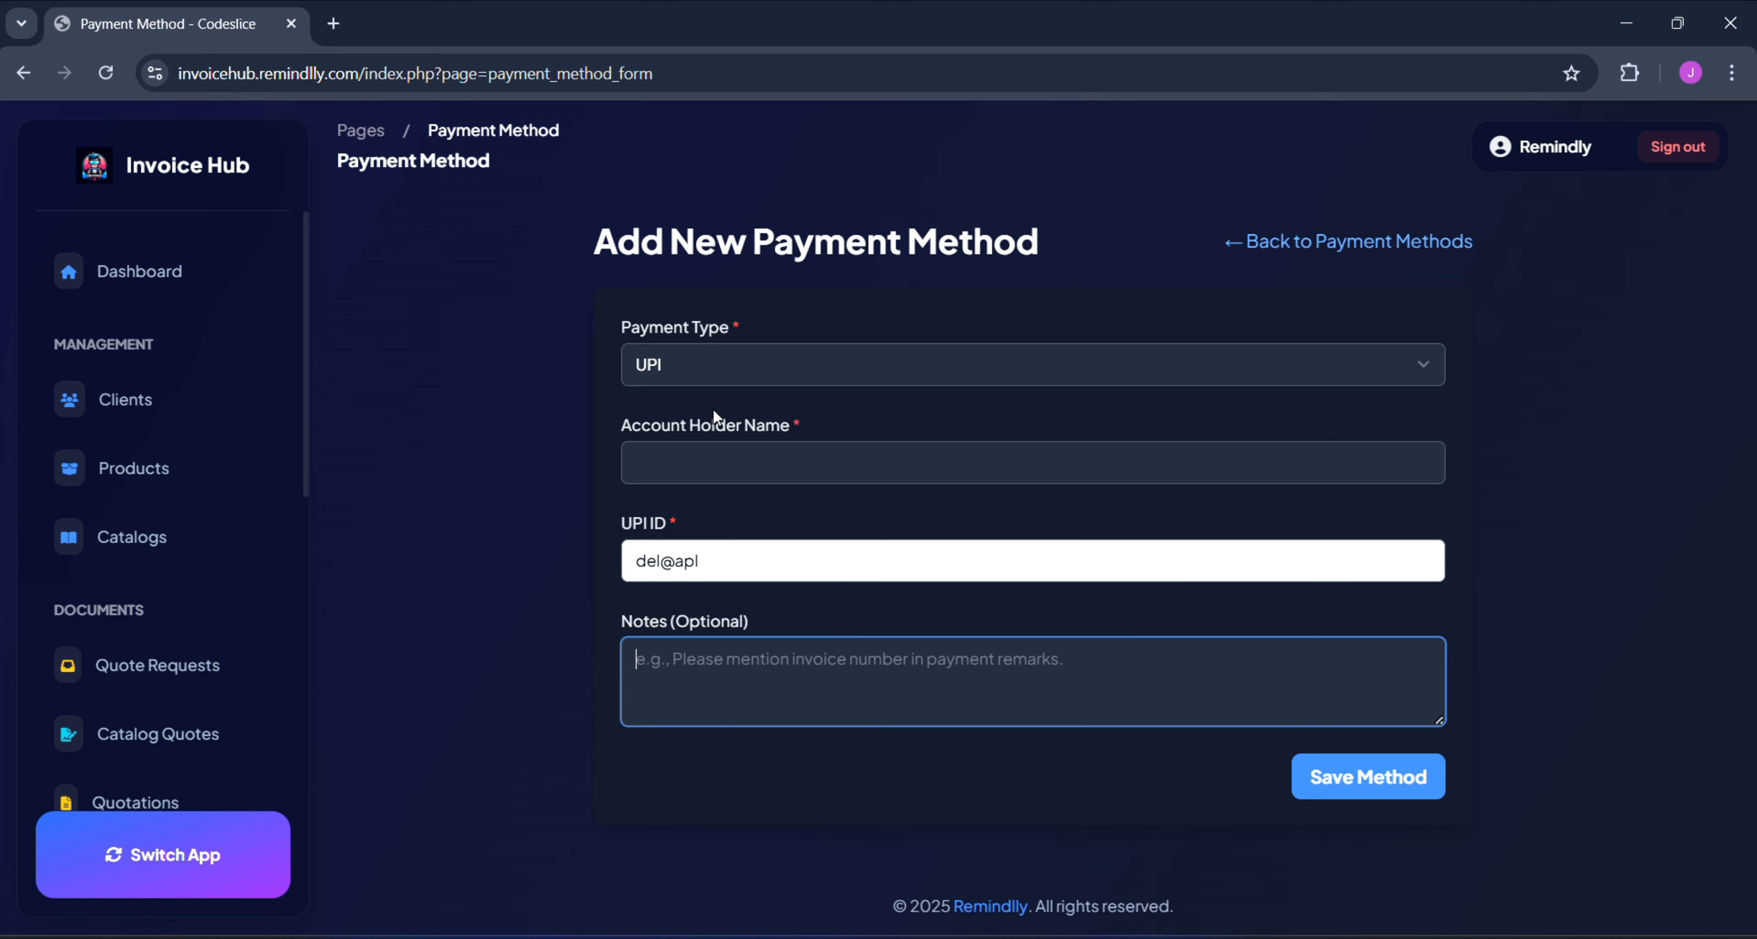
click(728, 459)
click(794, 522)
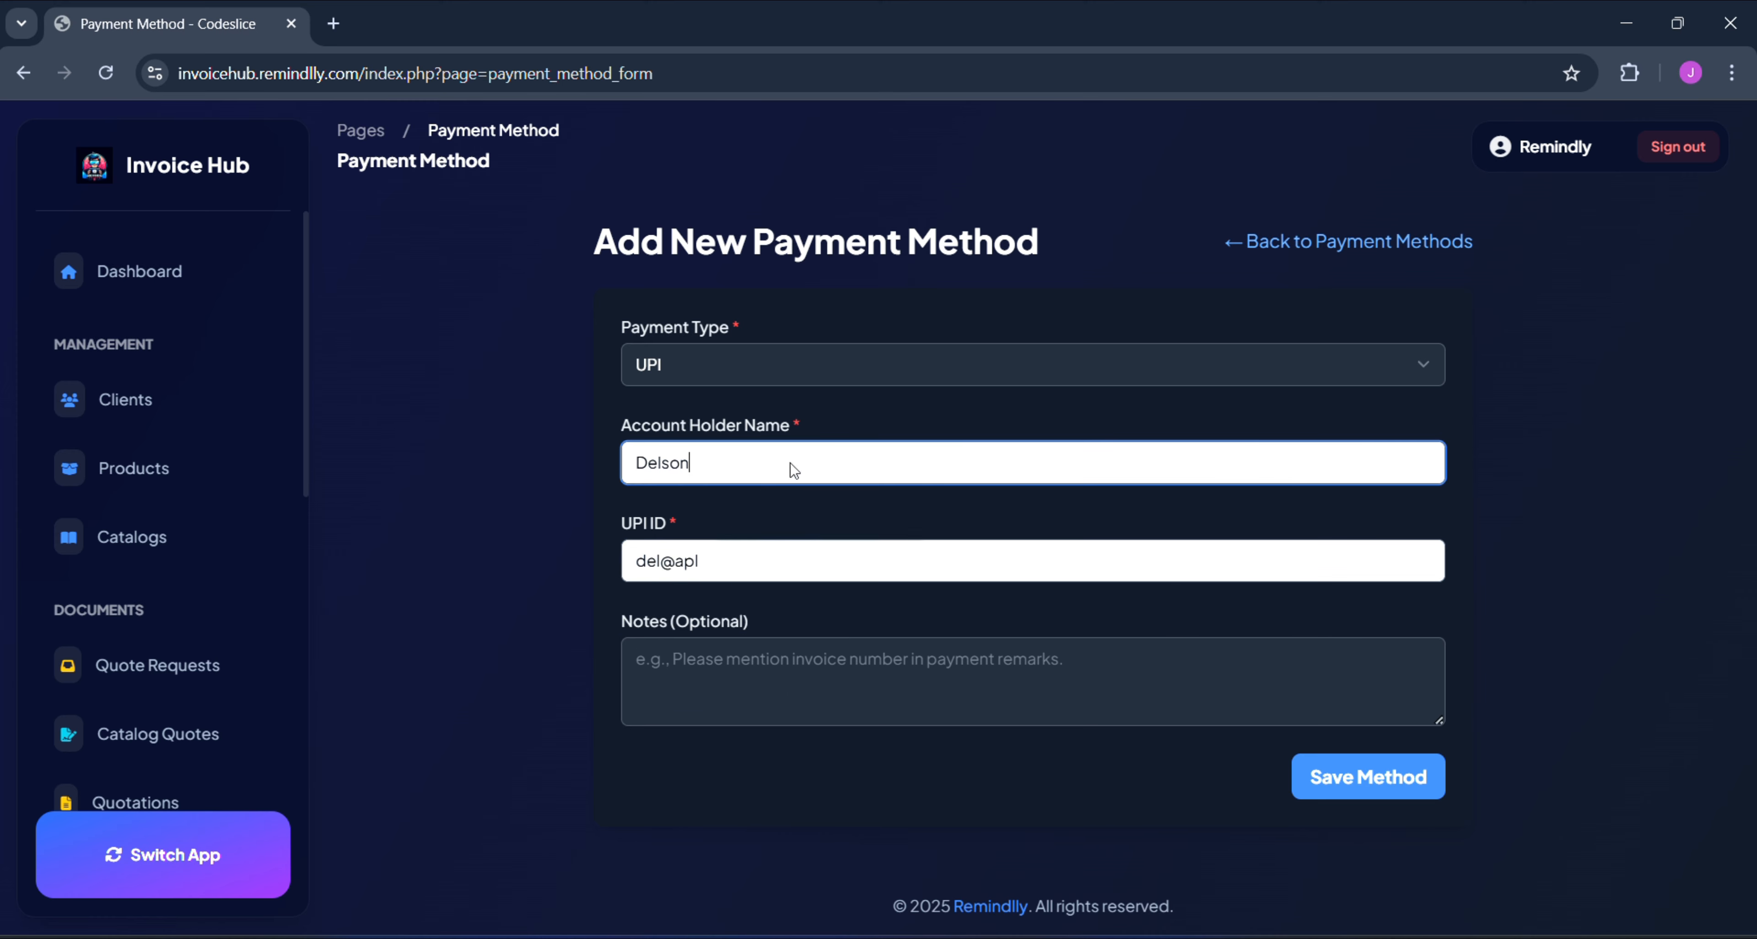
click(849, 694)
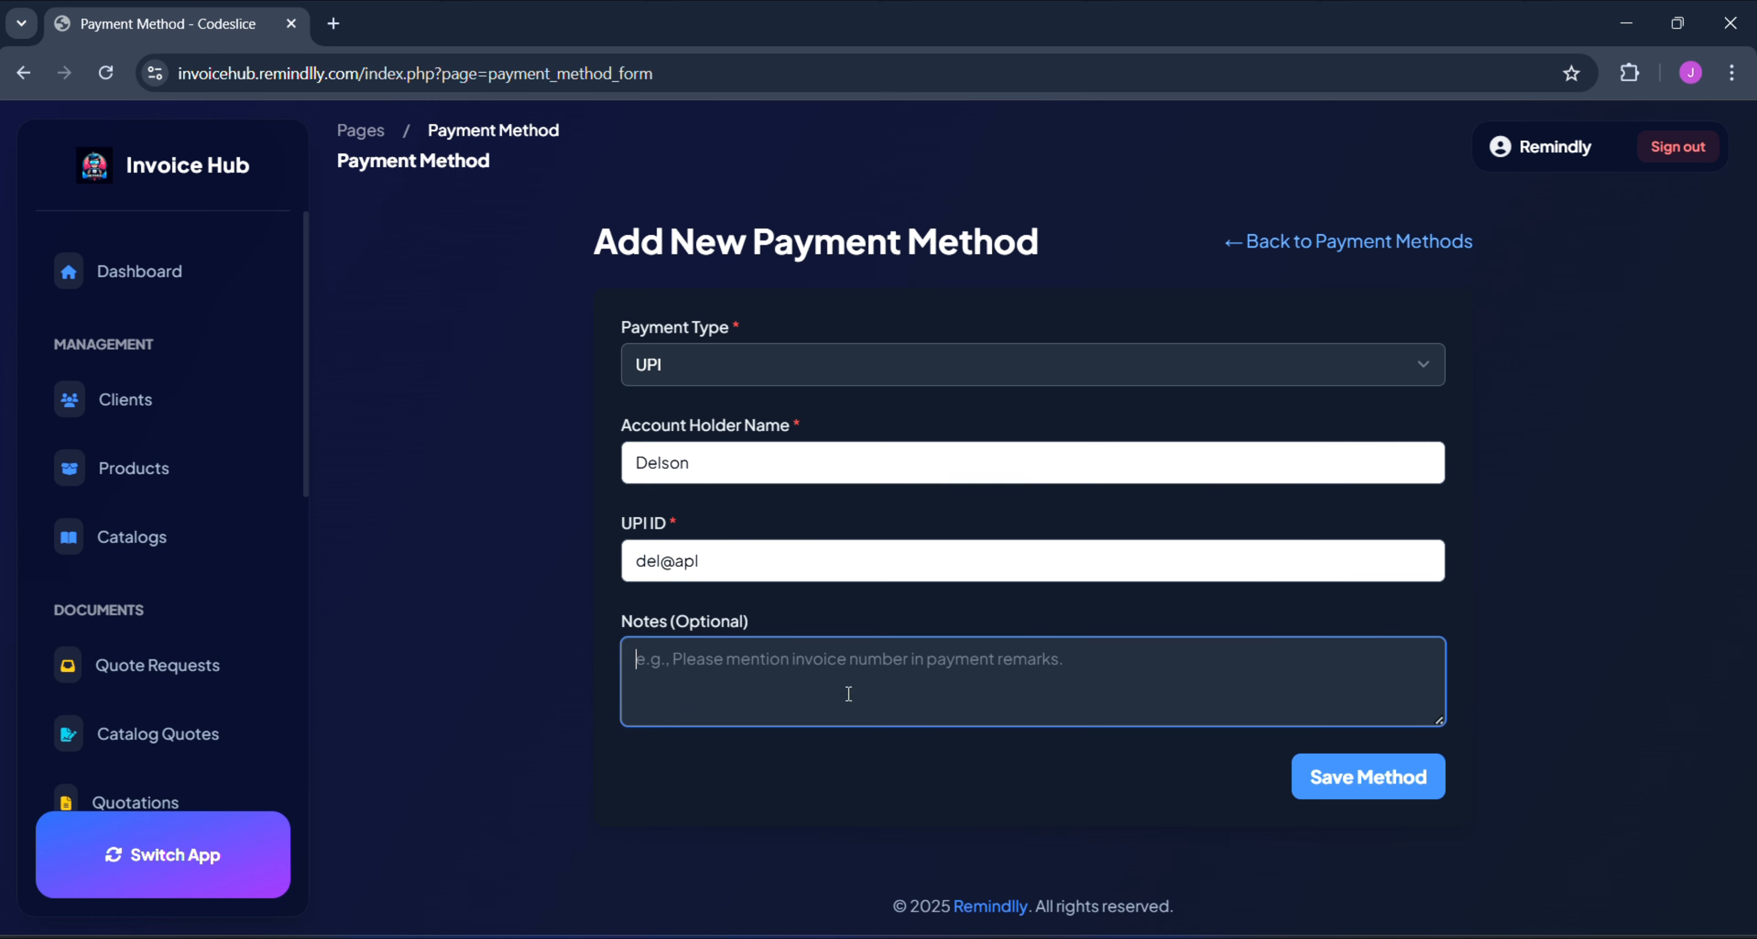
click(1326, 786)
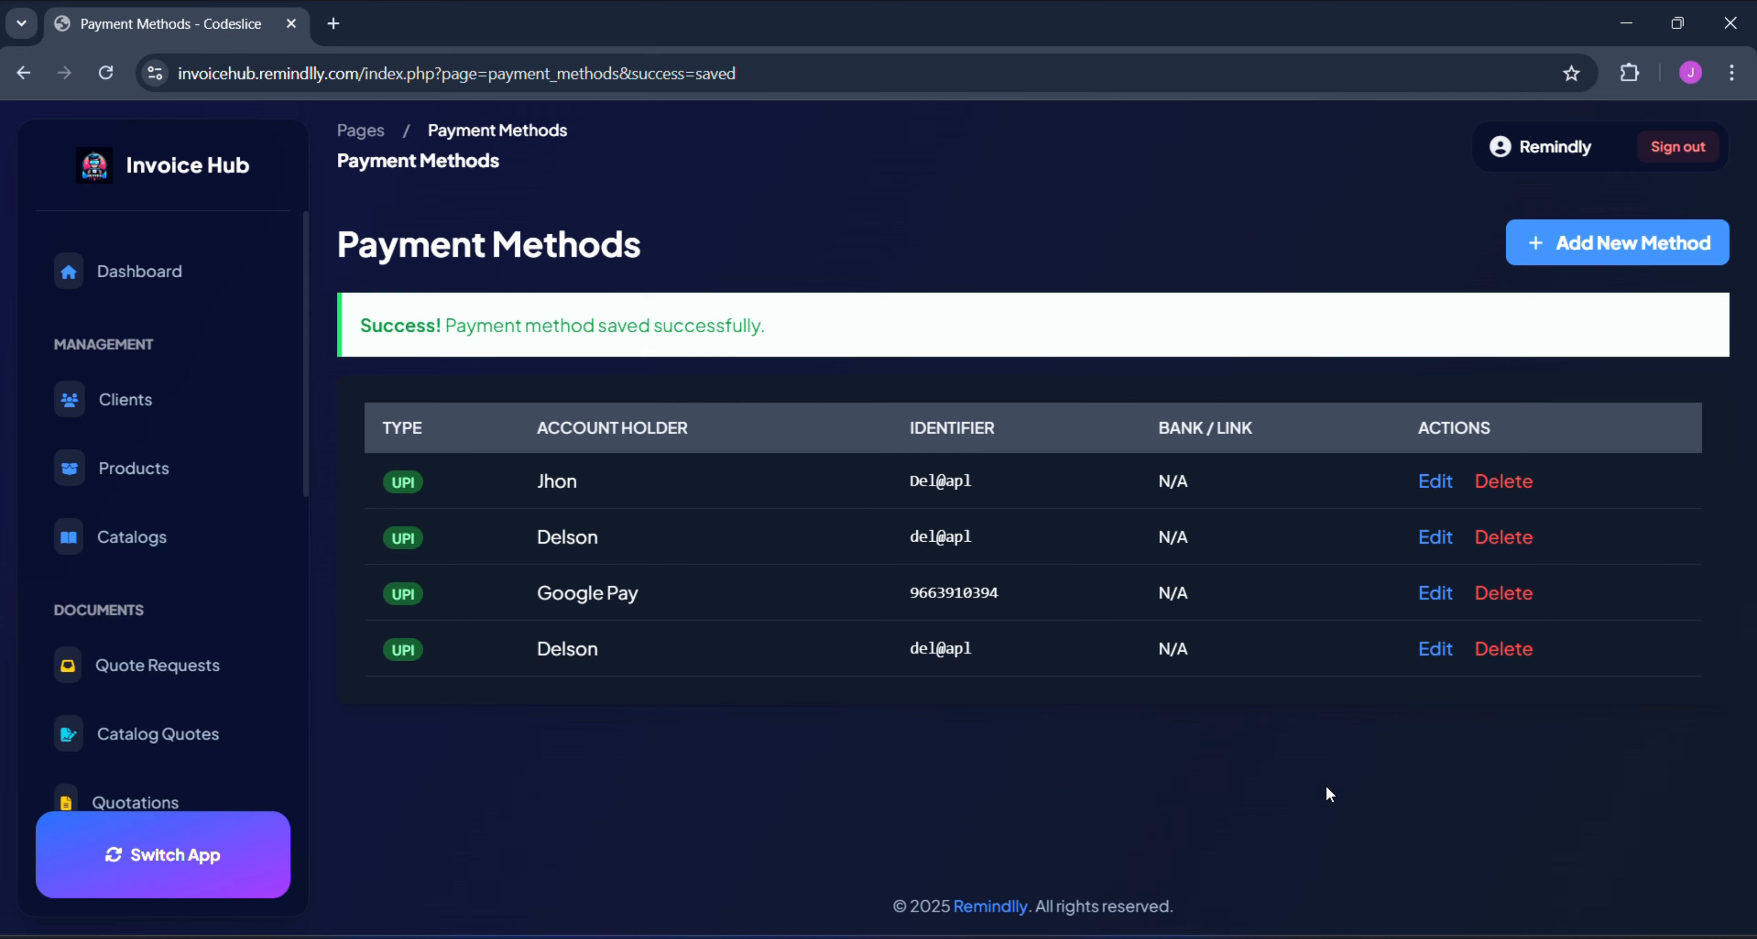
- Highlight the UPI identifiers in the payment methods list to compare the newly saved entry with the existing one
drag(910, 650, 1042, 658)
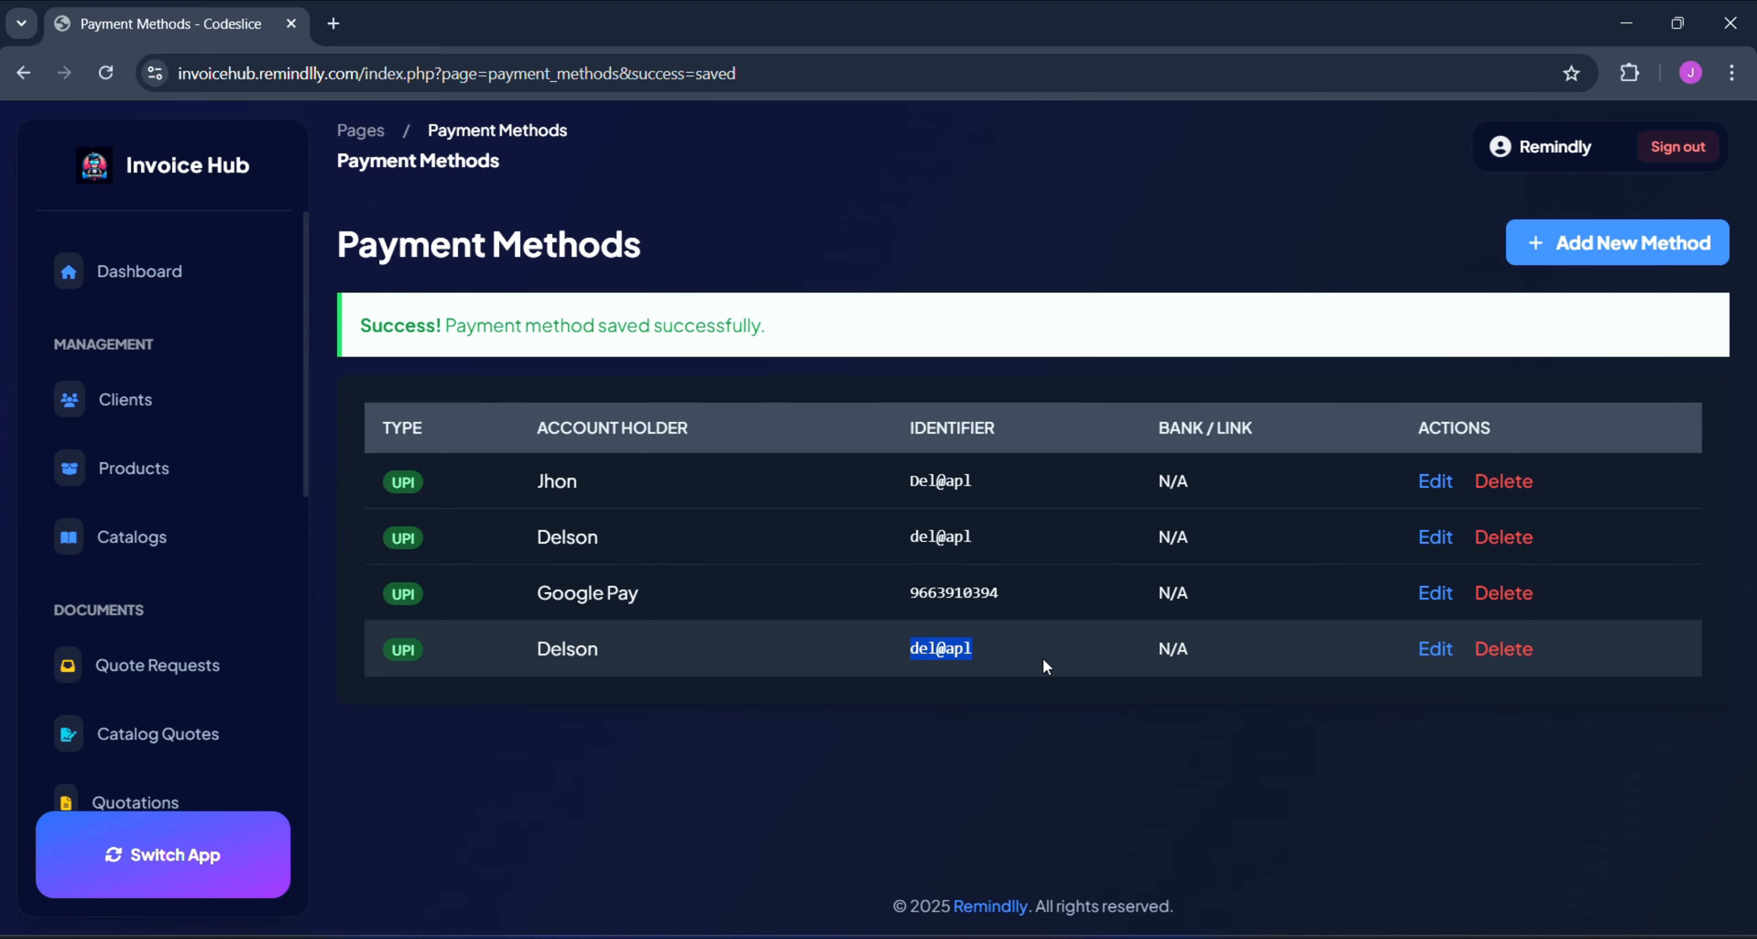
click(943, 531)
drag(941, 531, 1092, 540)
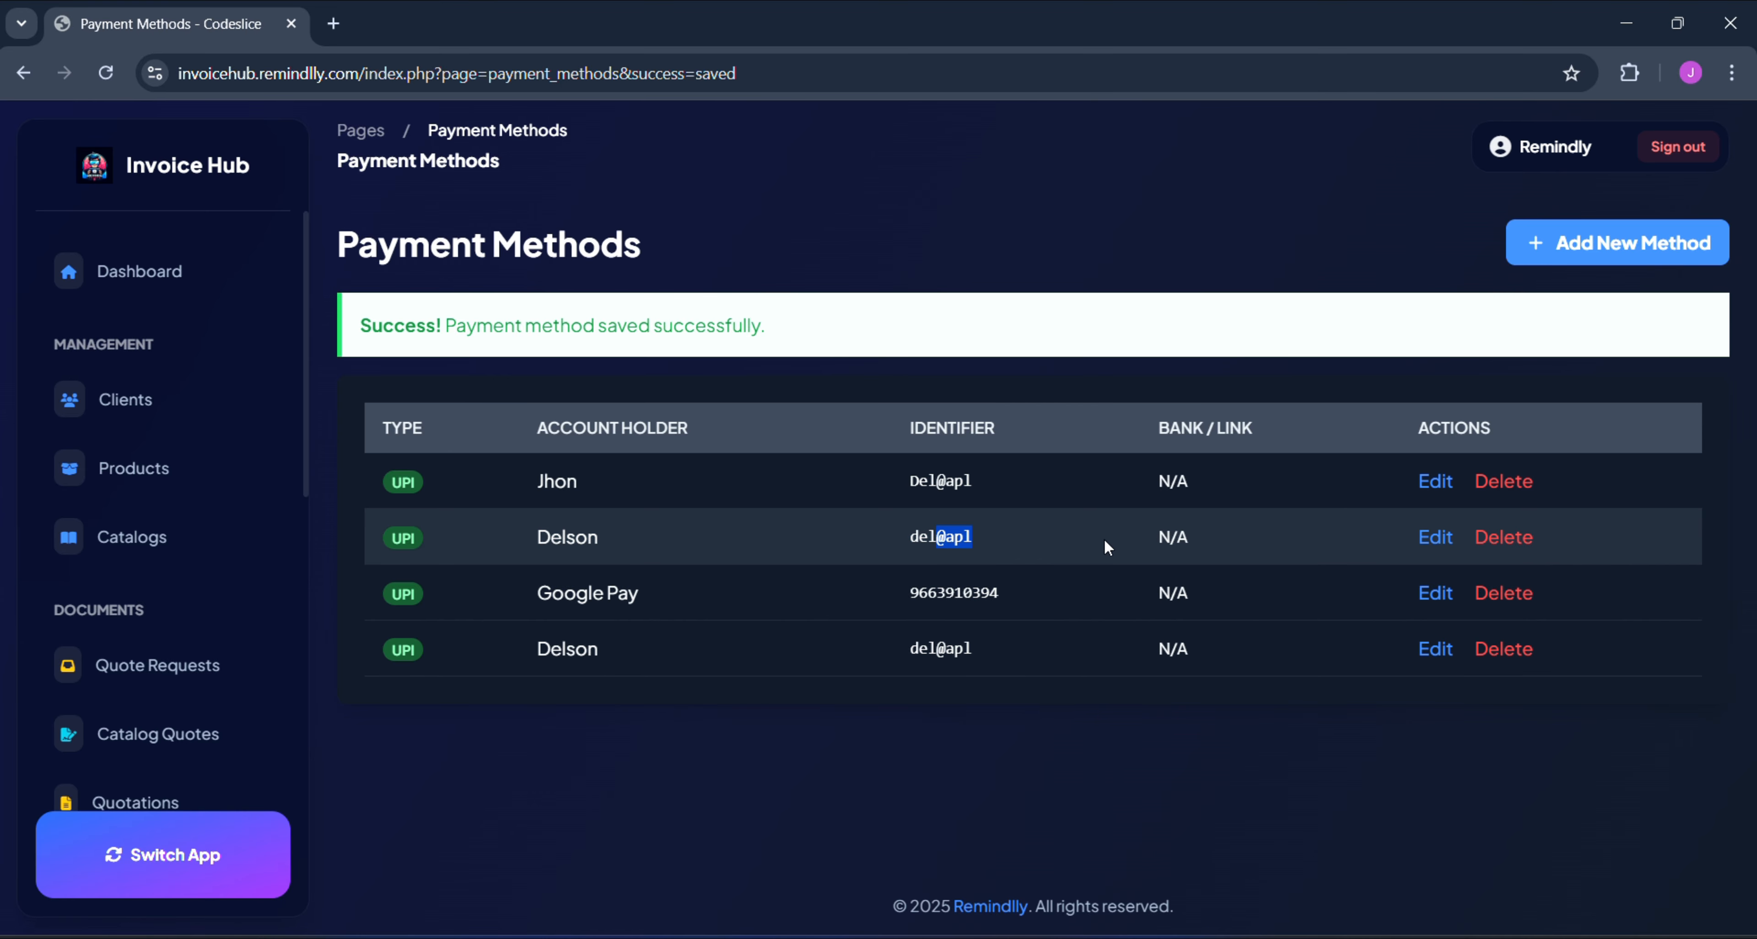
drag(955, 537, 1525, 650)
- Open the dashboard and return to the payment methods list
click(139, 271)
scroll(105, 567, down, 5)
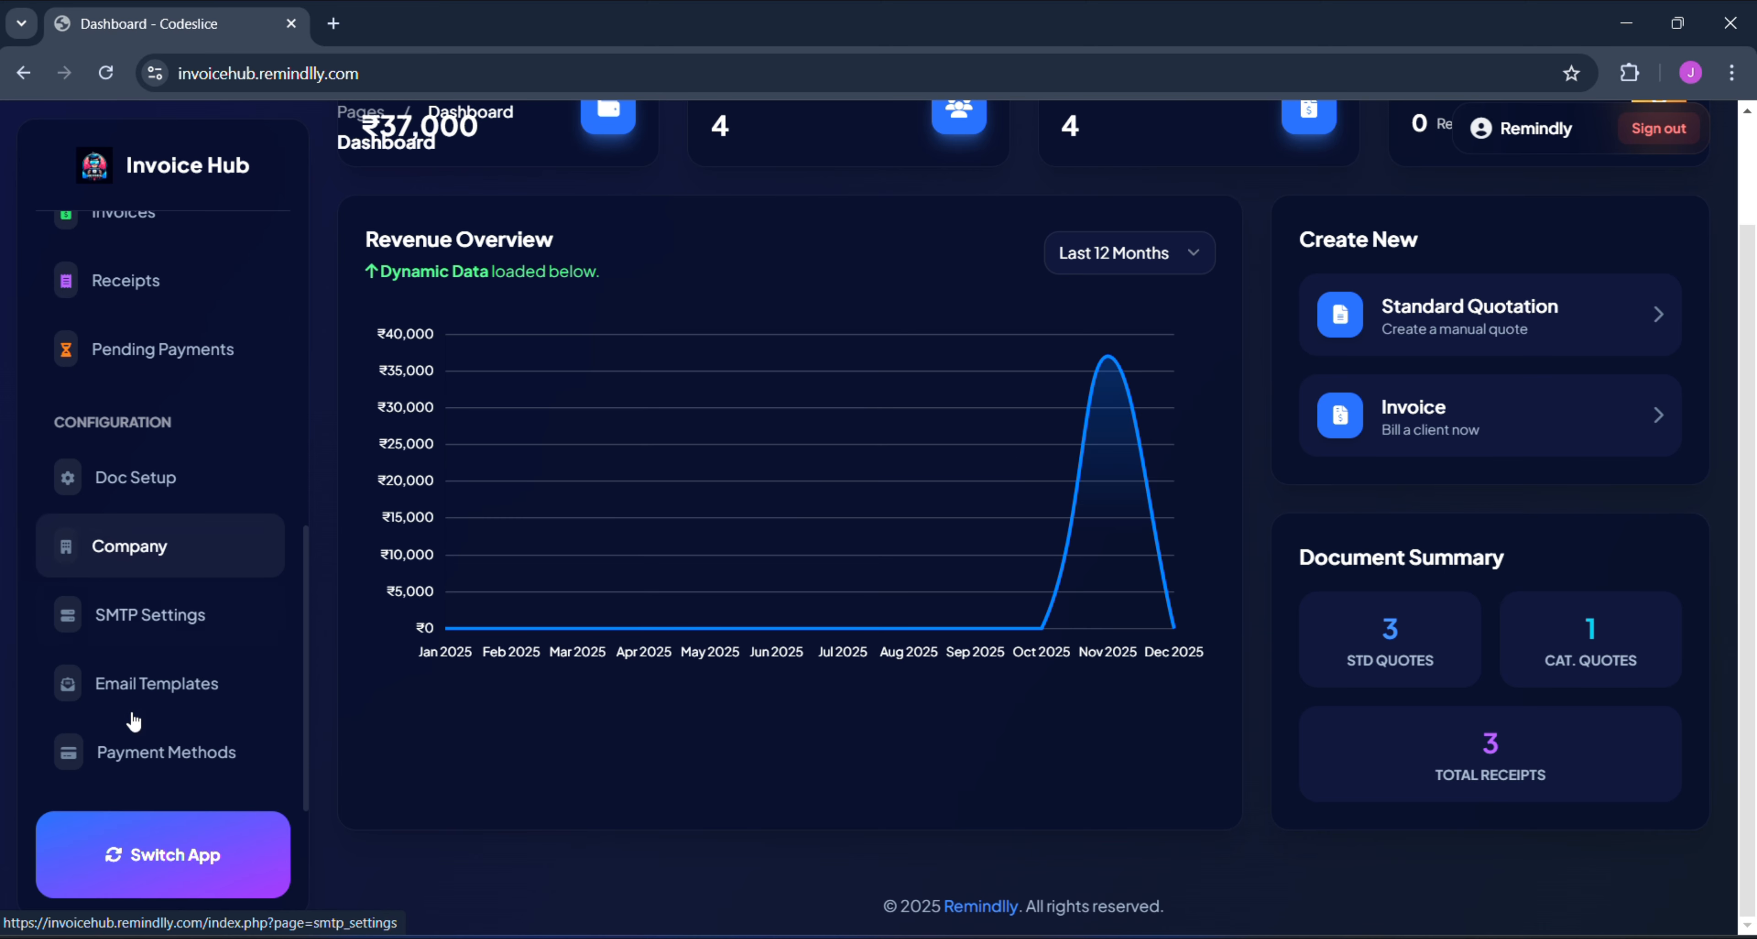
click(154, 757)
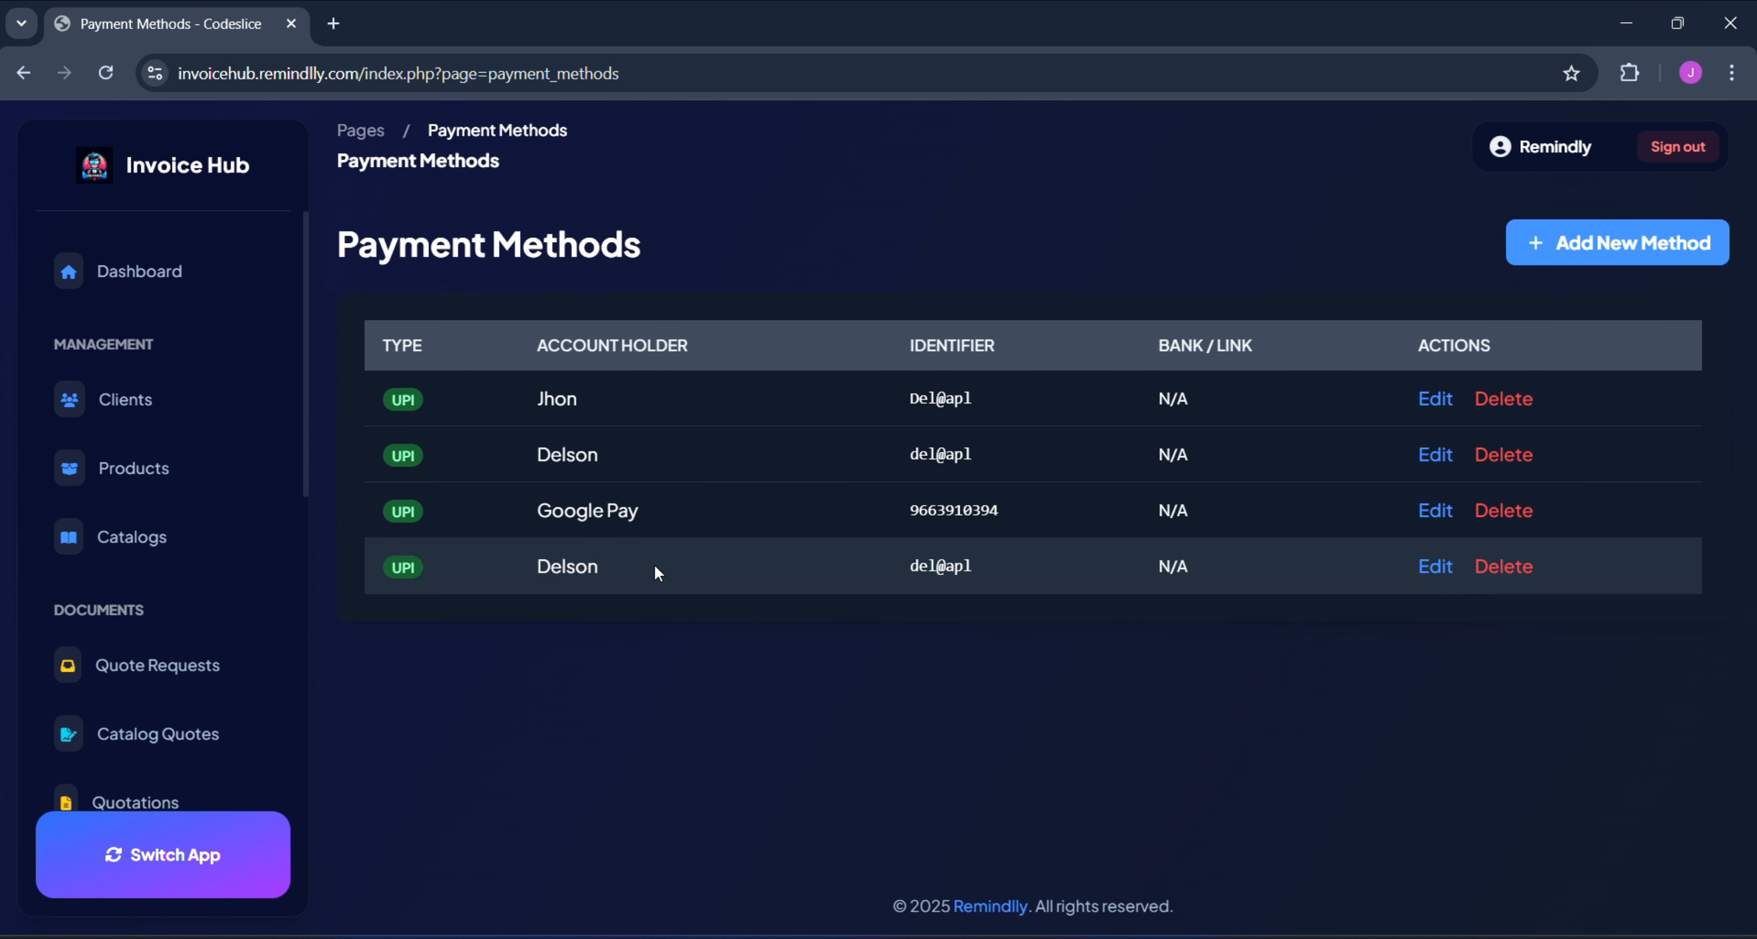
- Look at the quotation requests page and the products and services list
scroll(110, 686, down, 5)
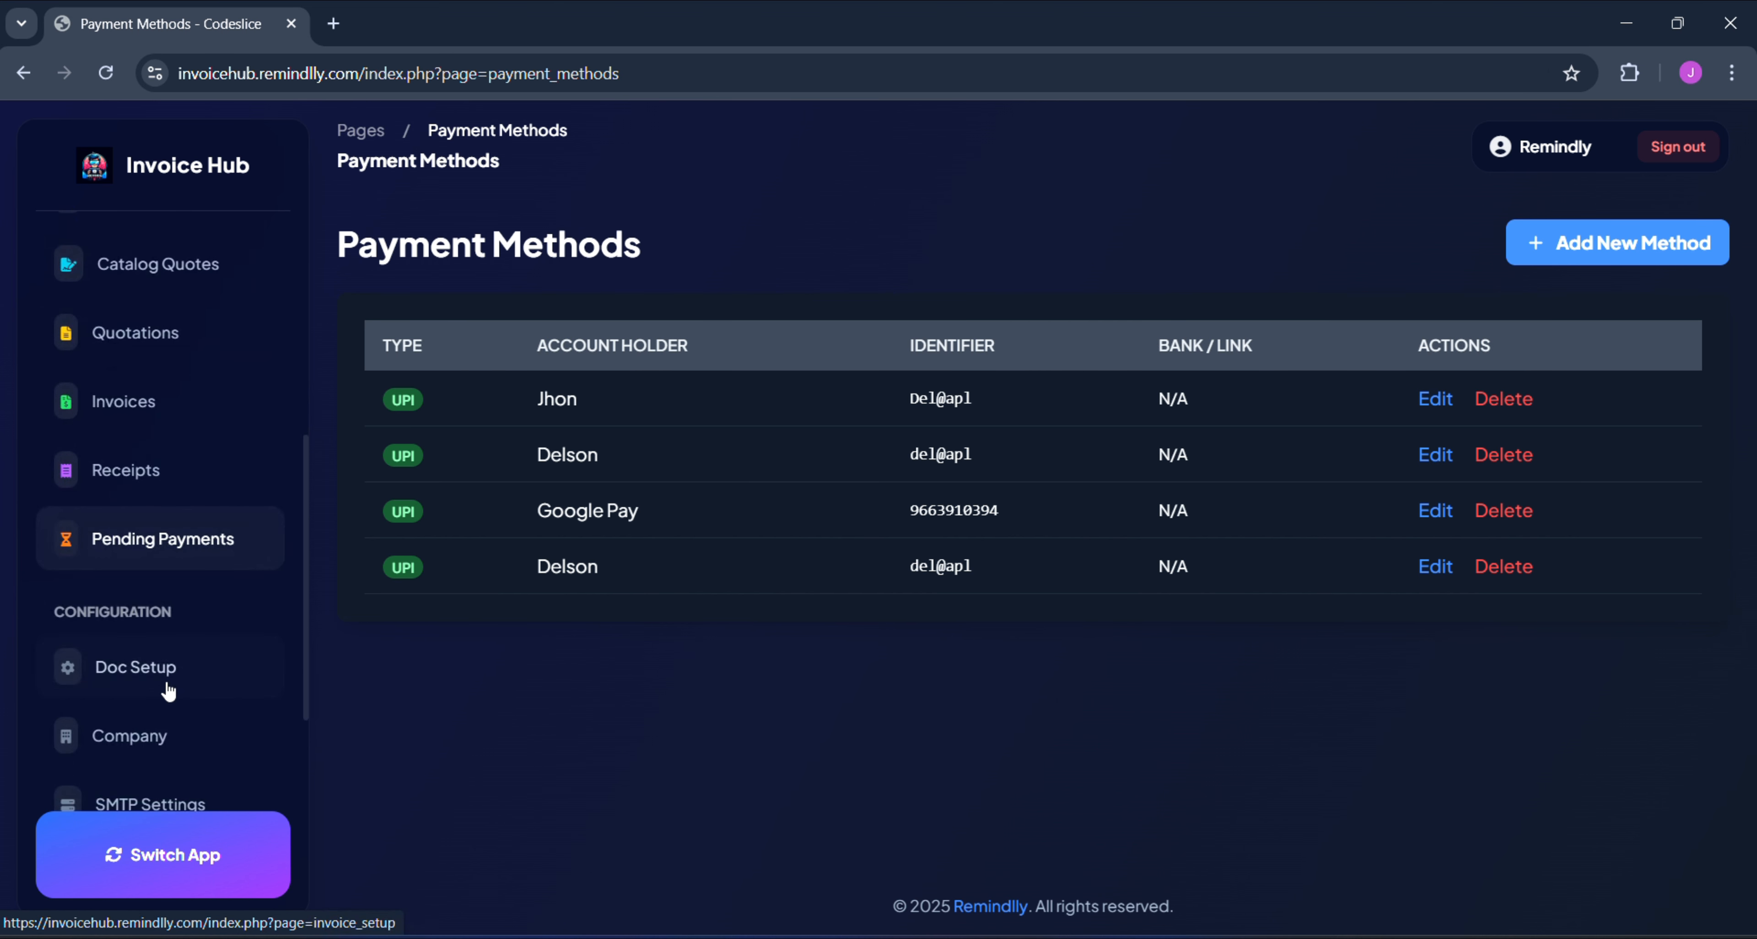
scroll(110, 687, up, 5)
click(155, 618)
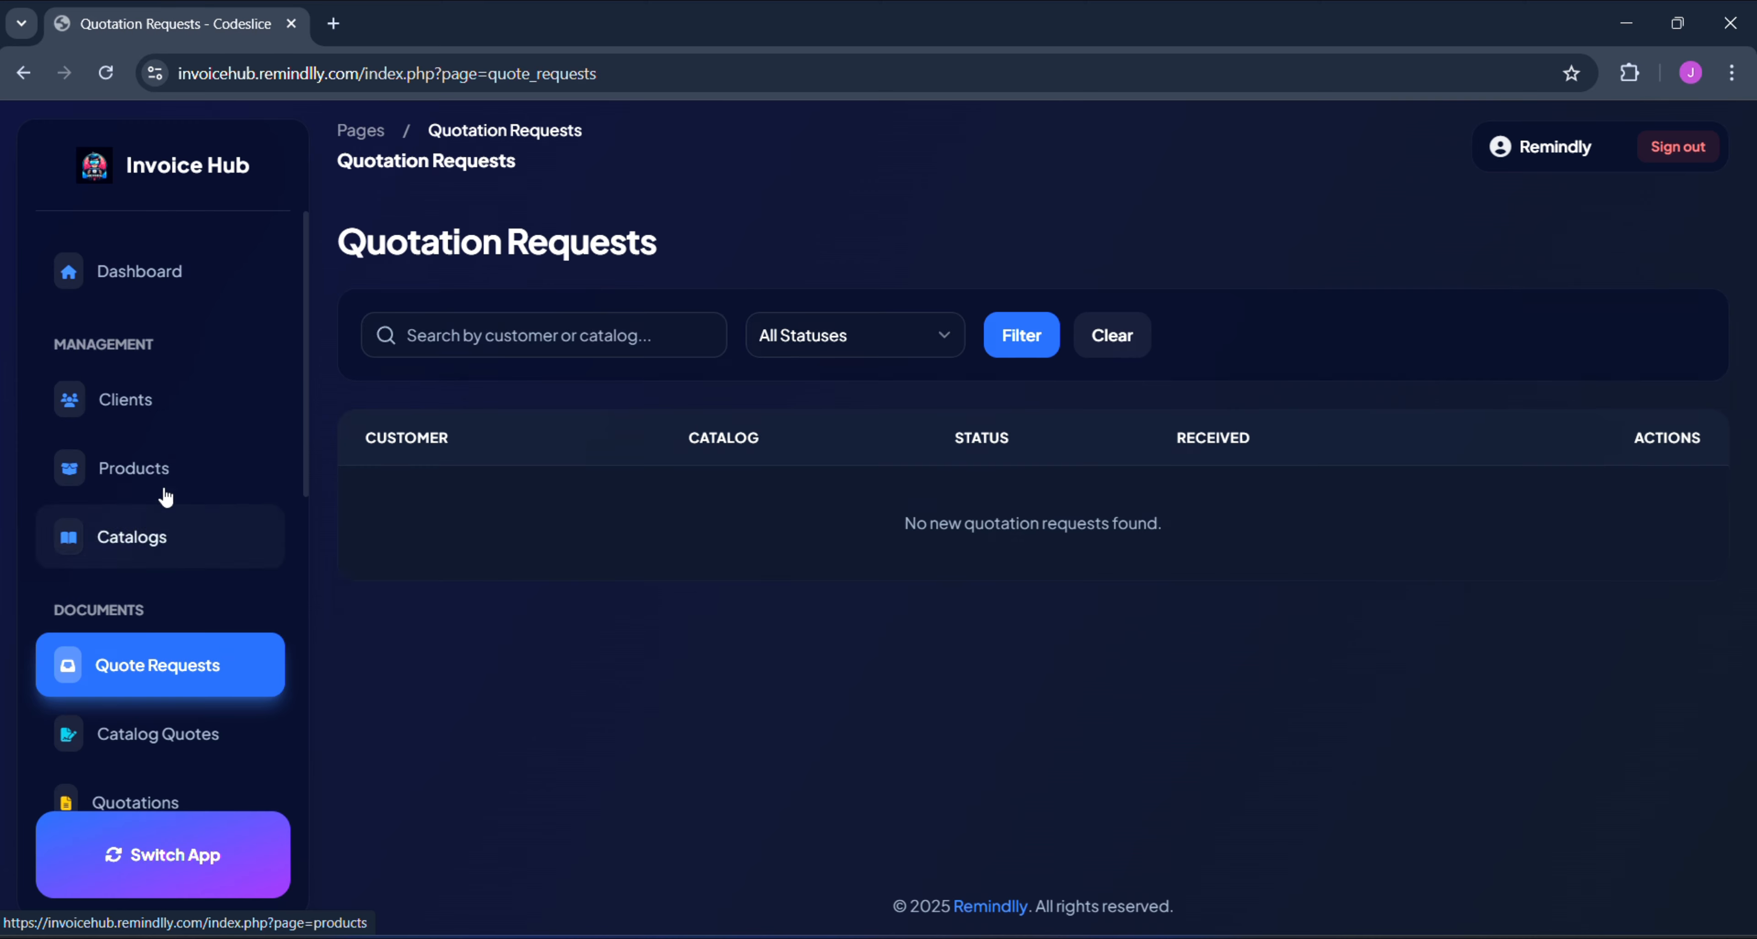
click(154, 456)
scroll(146, 437, down, 2)
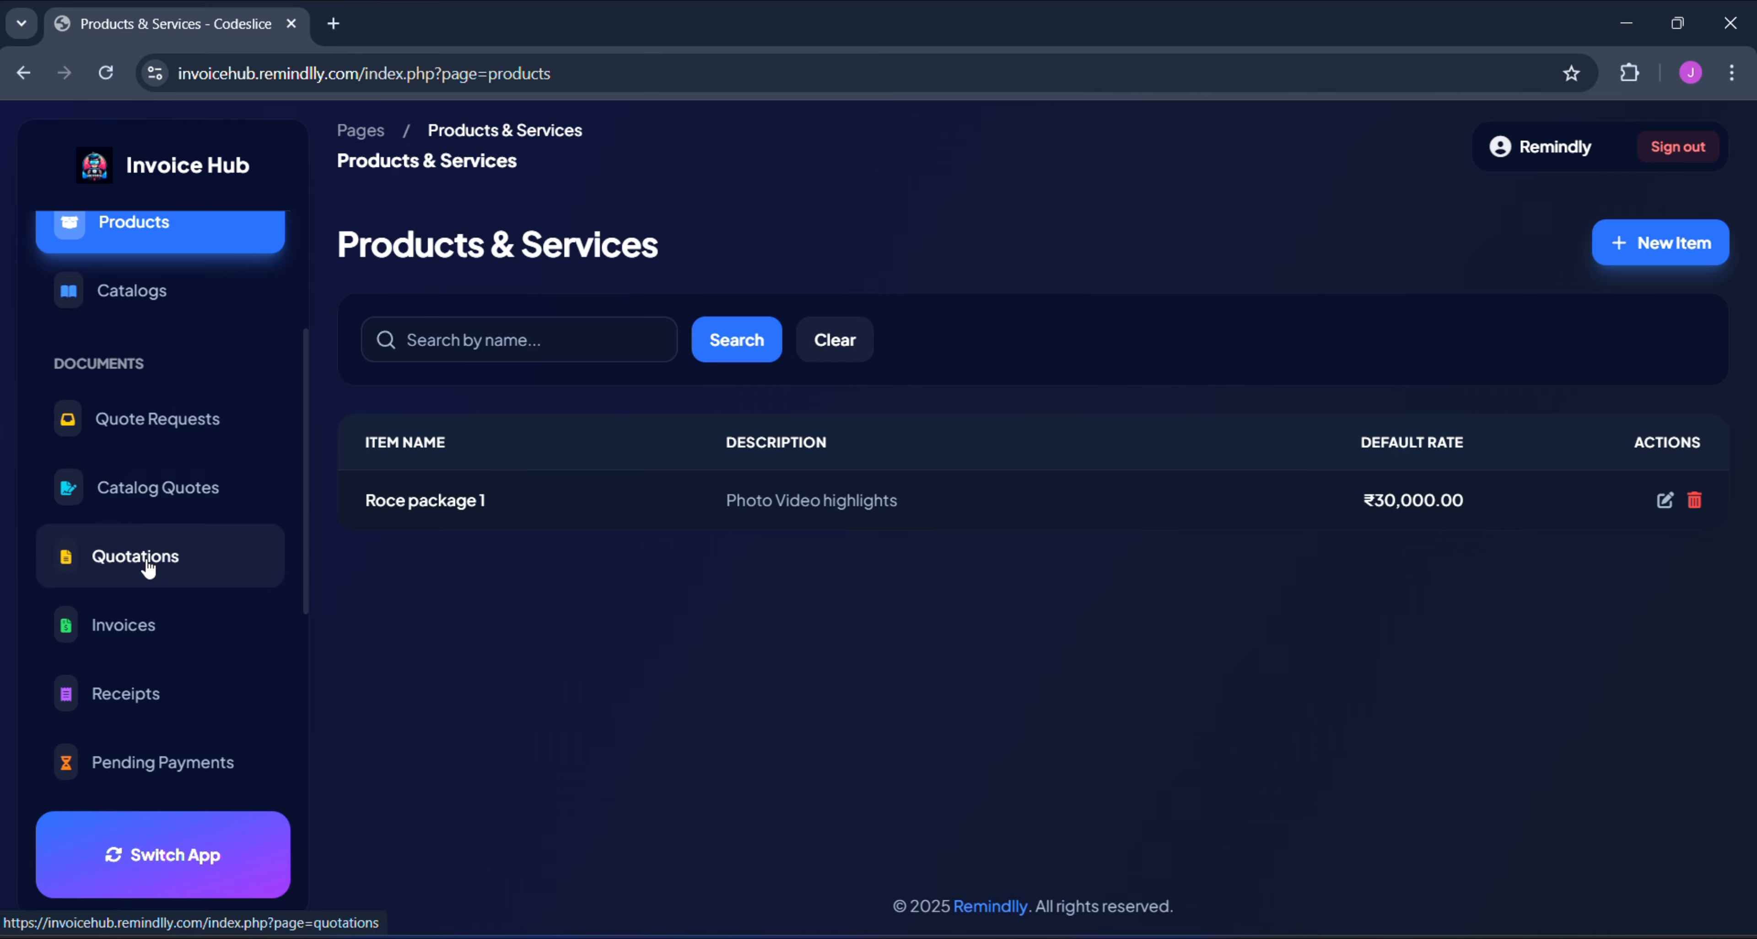
- Look at the quotations list and the invoices list
click(146, 555)
scroll(149, 568, down, 4)
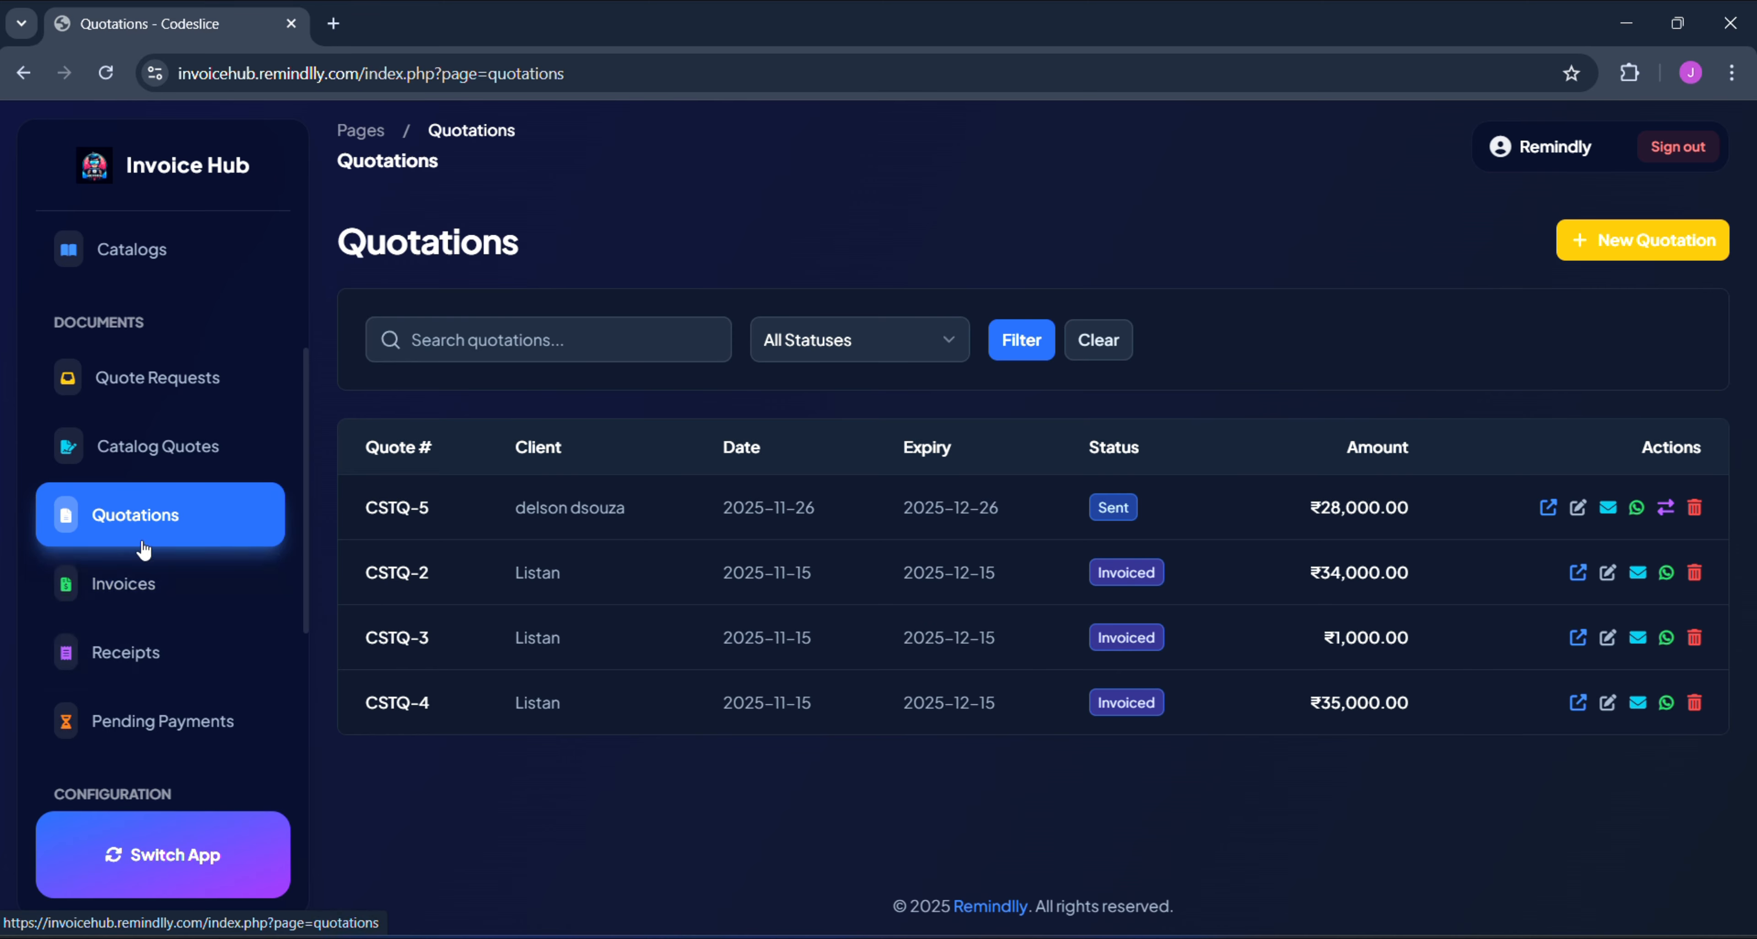
click(133, 584)
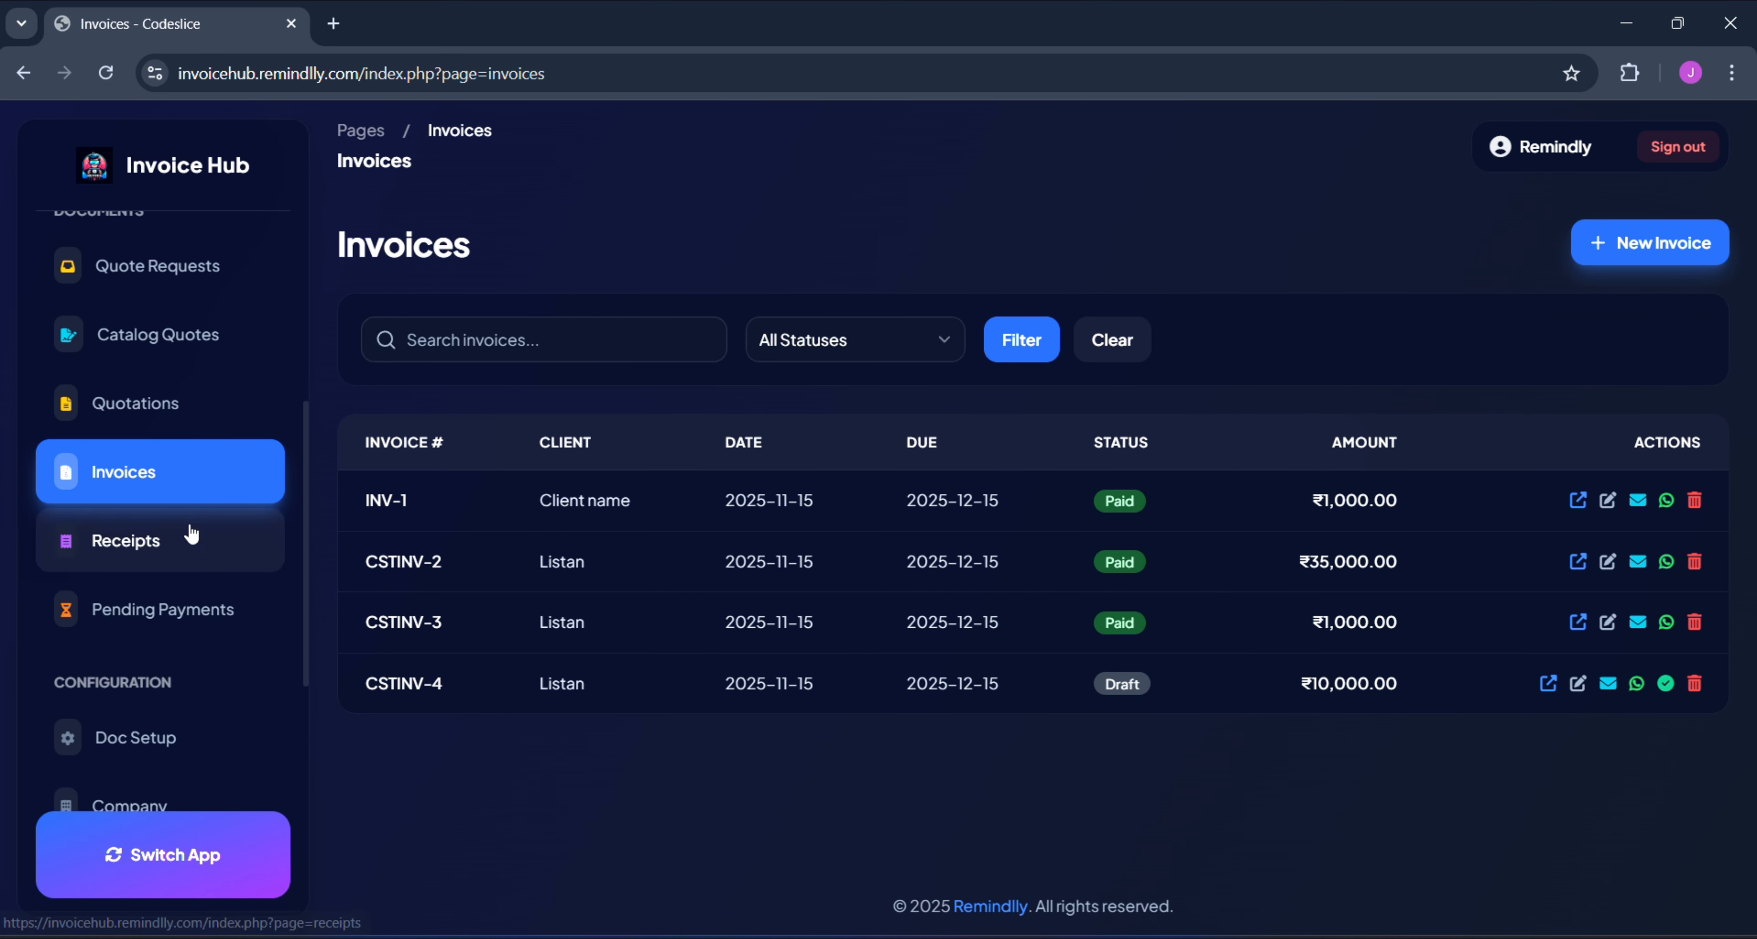
scroll(188, 526, down, 4)
scroll(169, 411, up, 6)
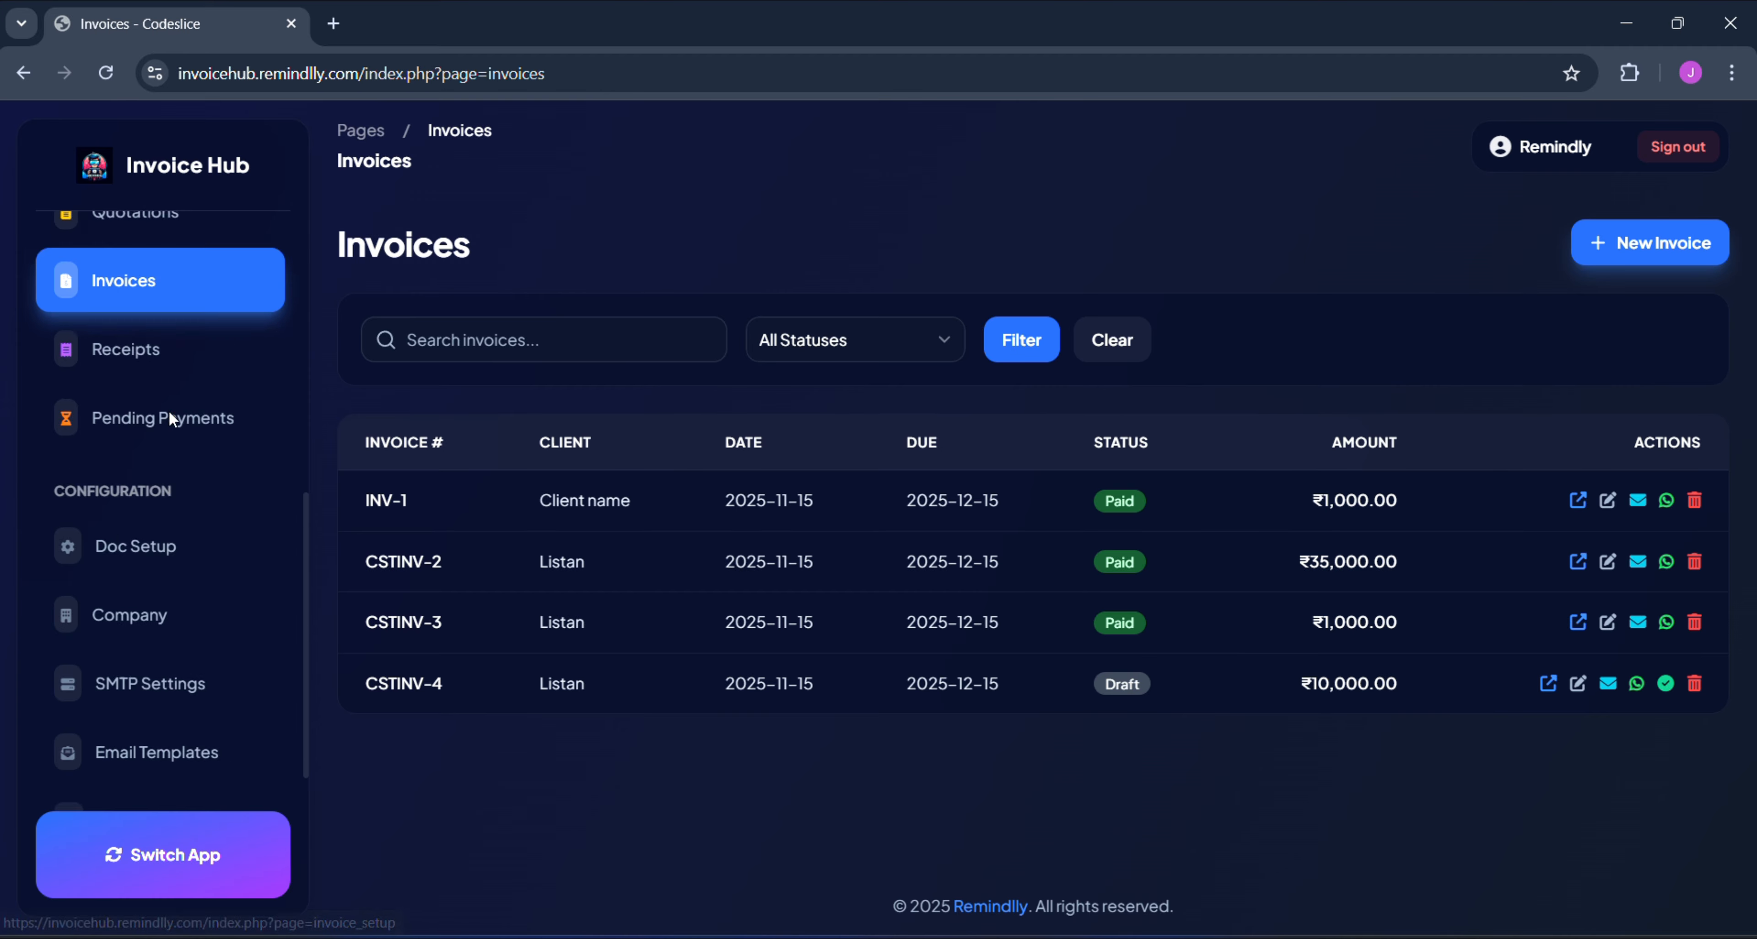
- Start a new quotation from the quotations list and preview its client choices and quick-add client form, leaving both unfilled
click(143, 516)
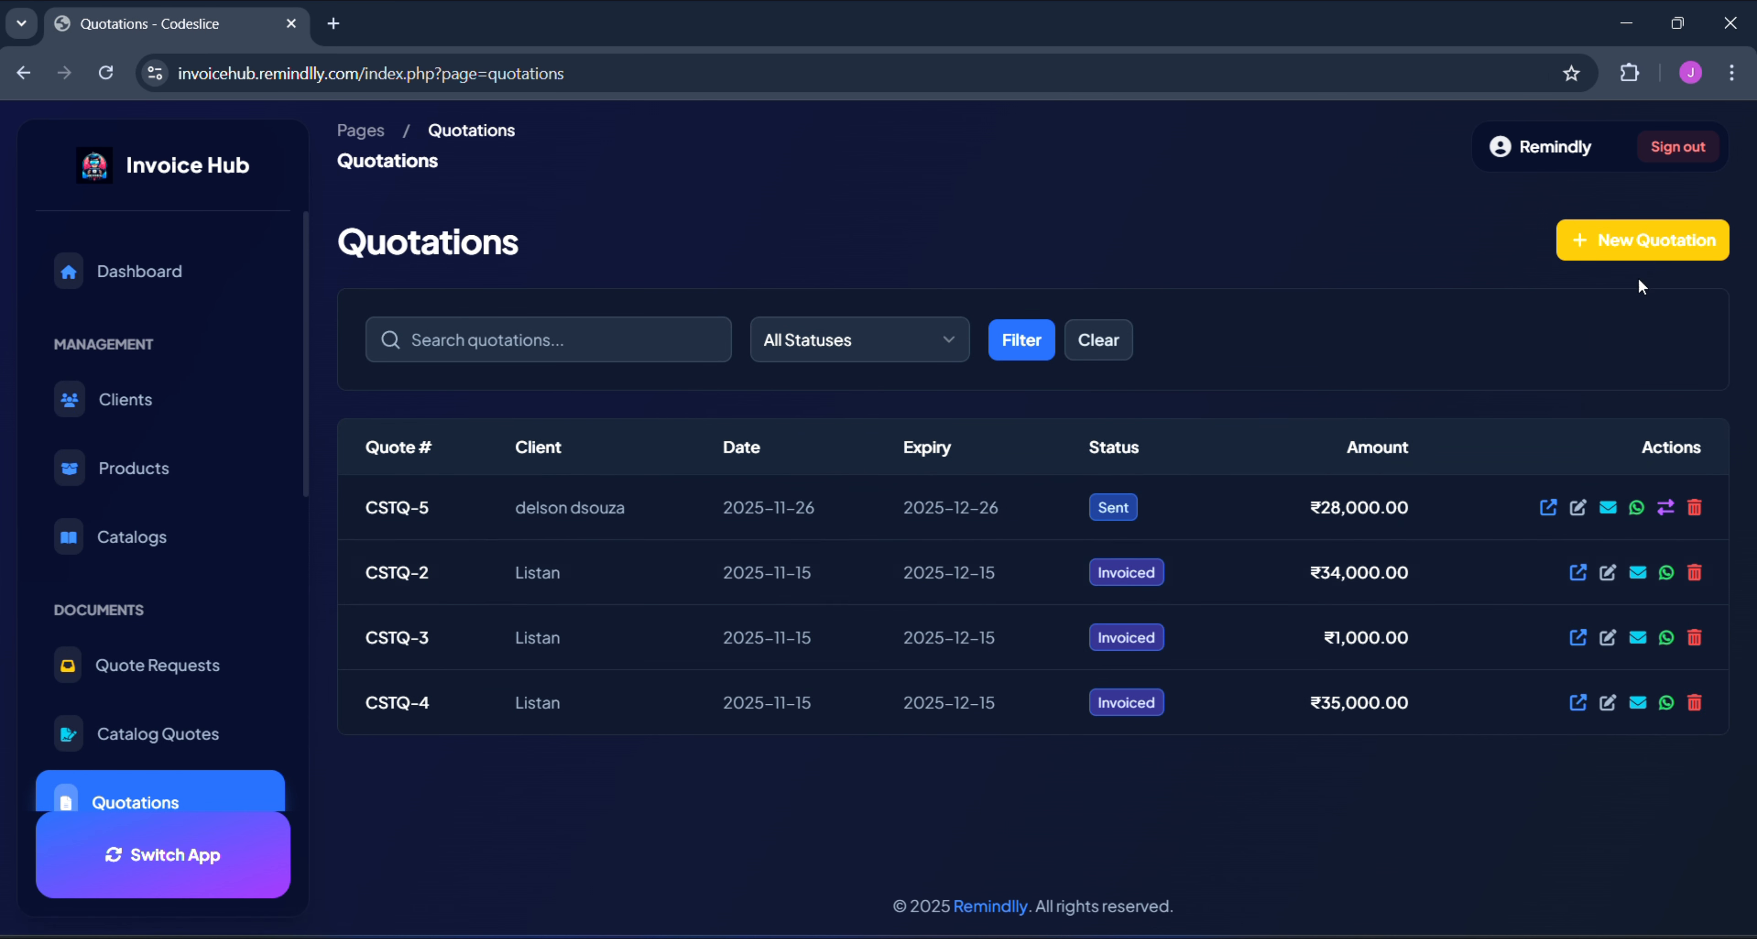
click(1619, 259)
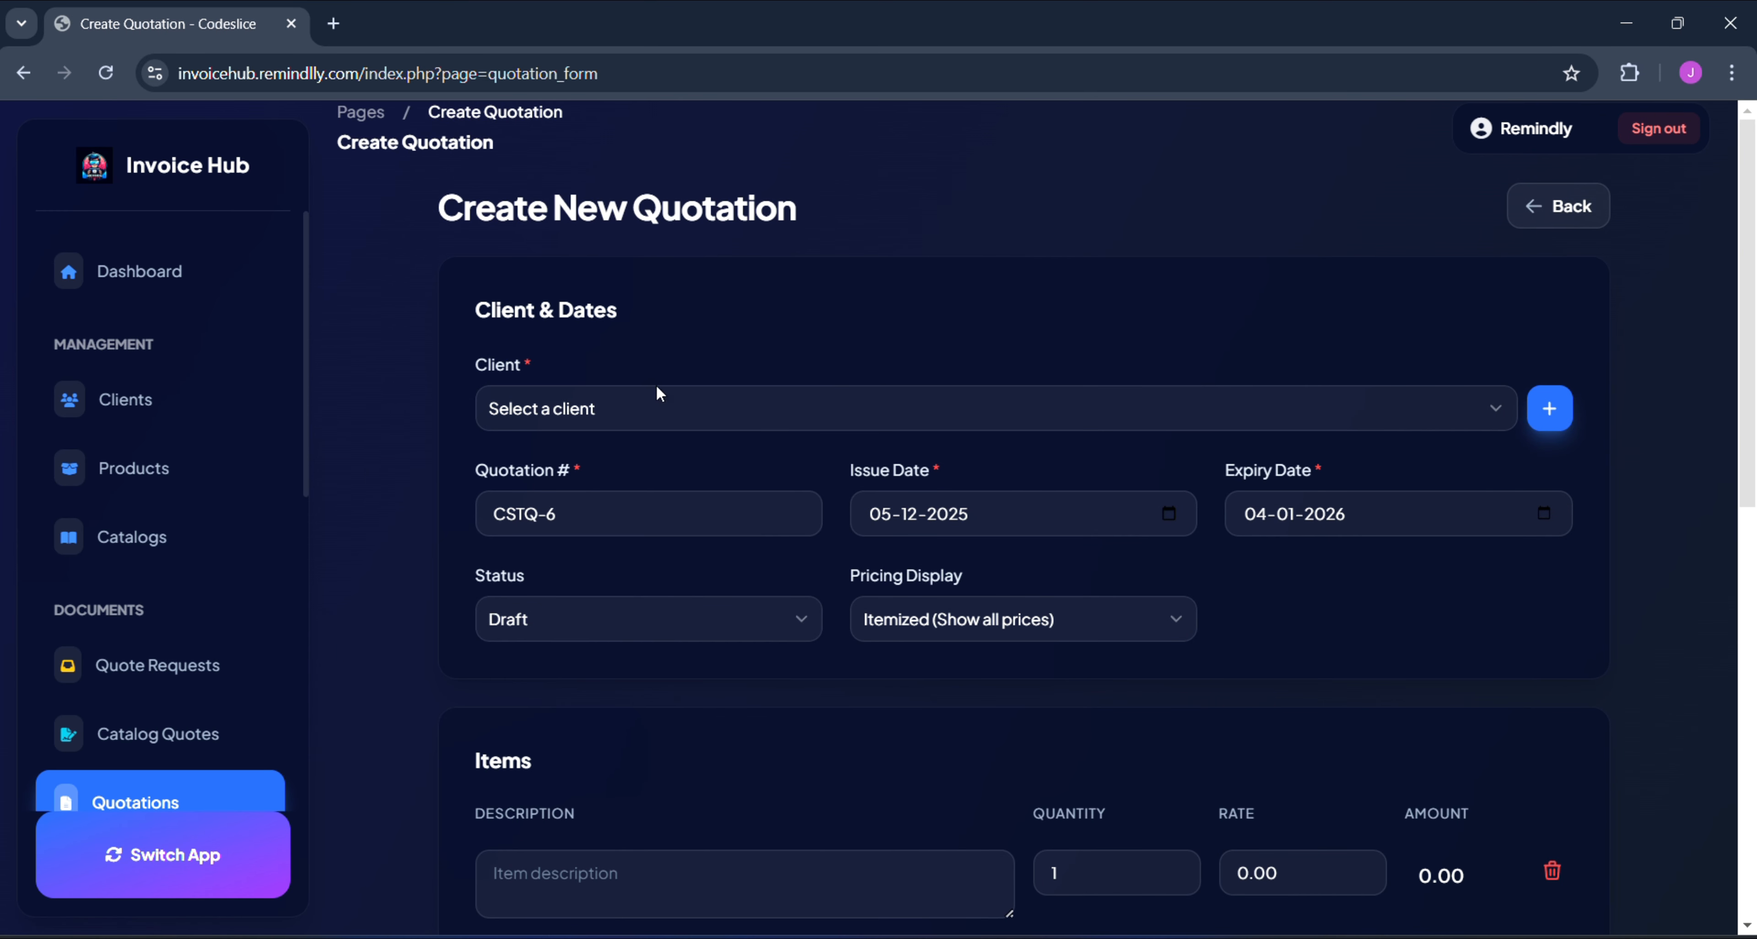
click(727, 424)
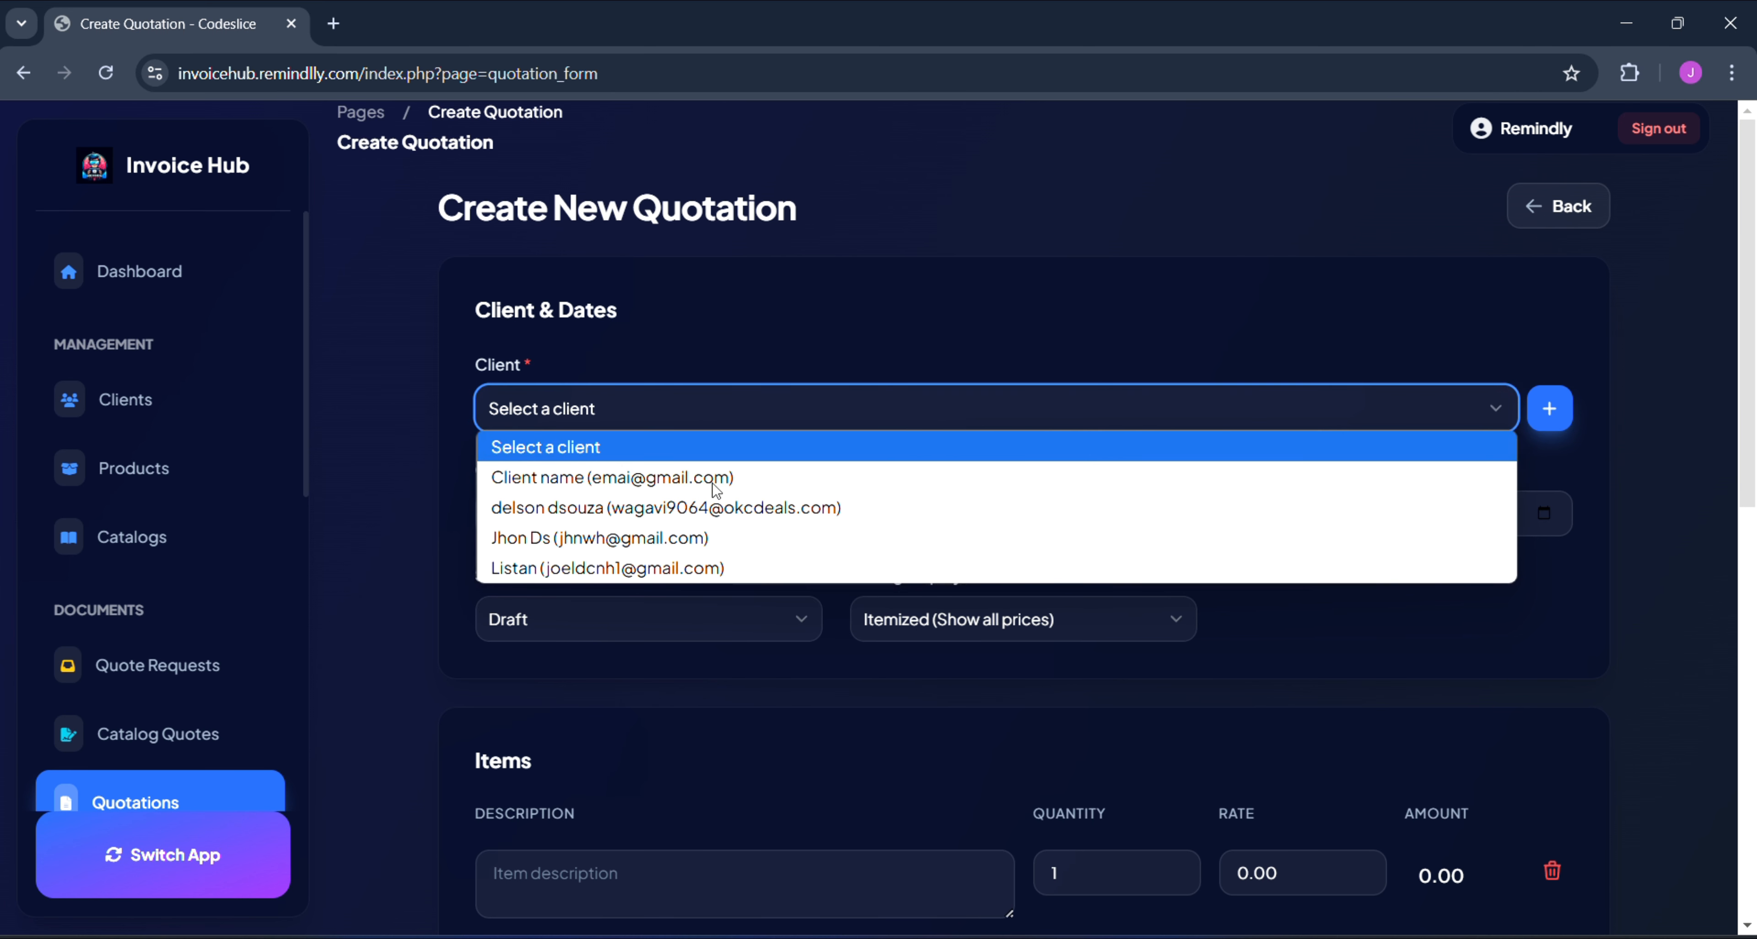
click(938, 258)
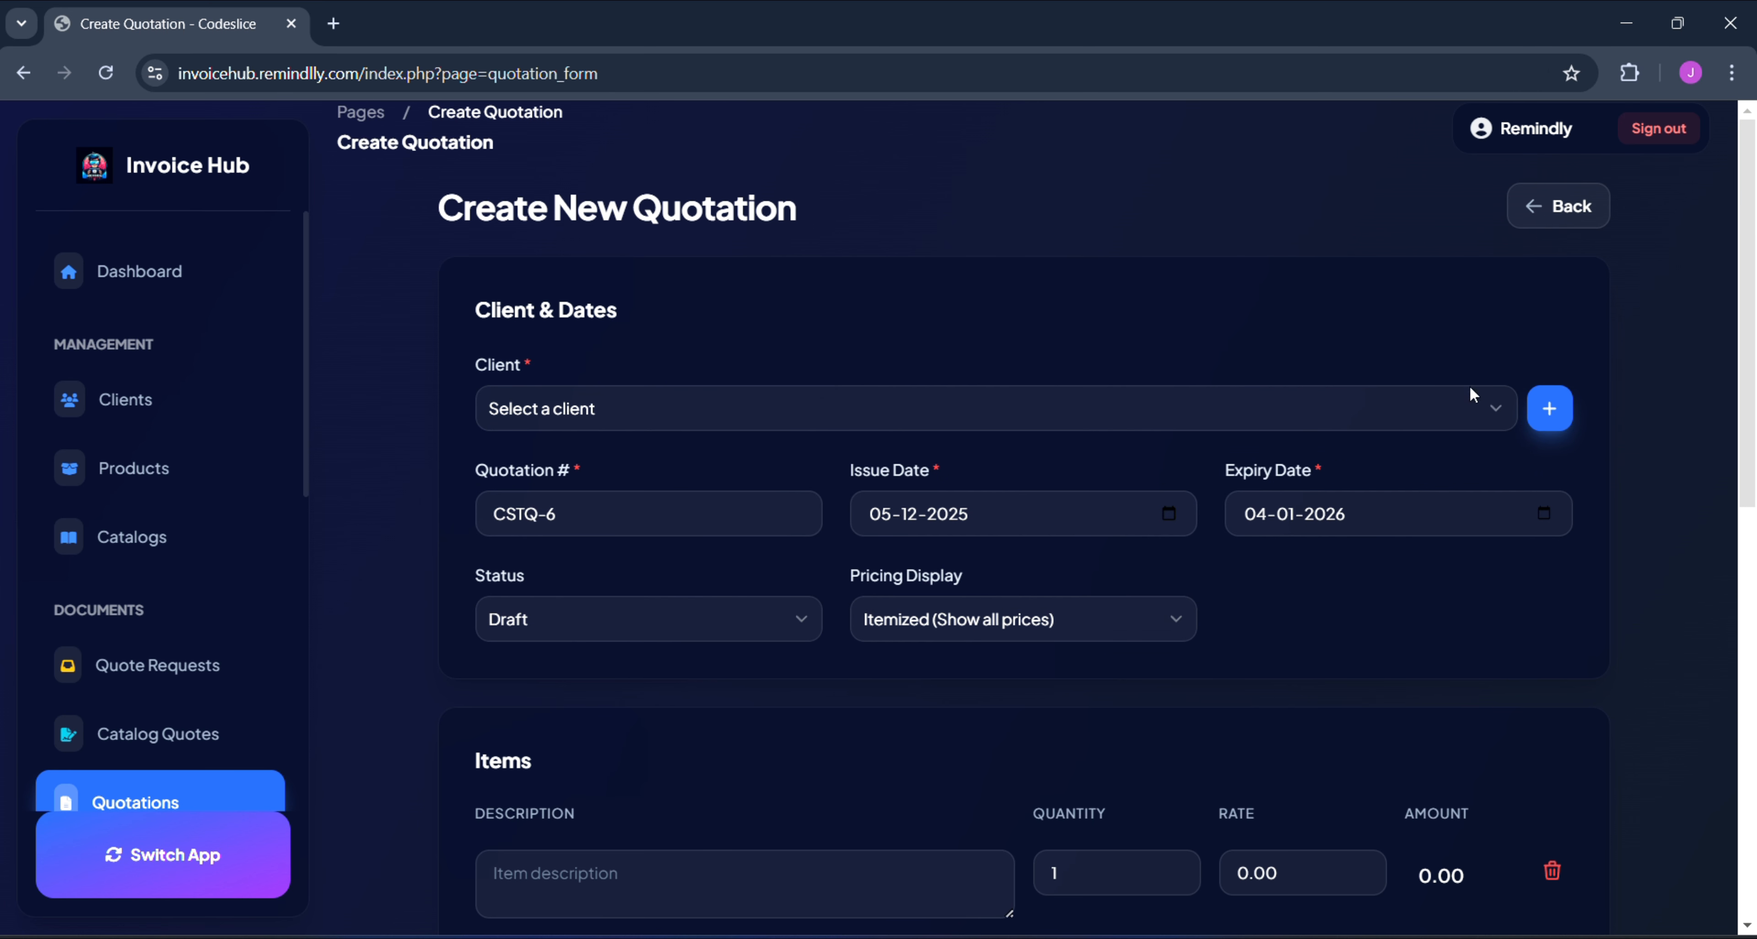
click(1556, 401)
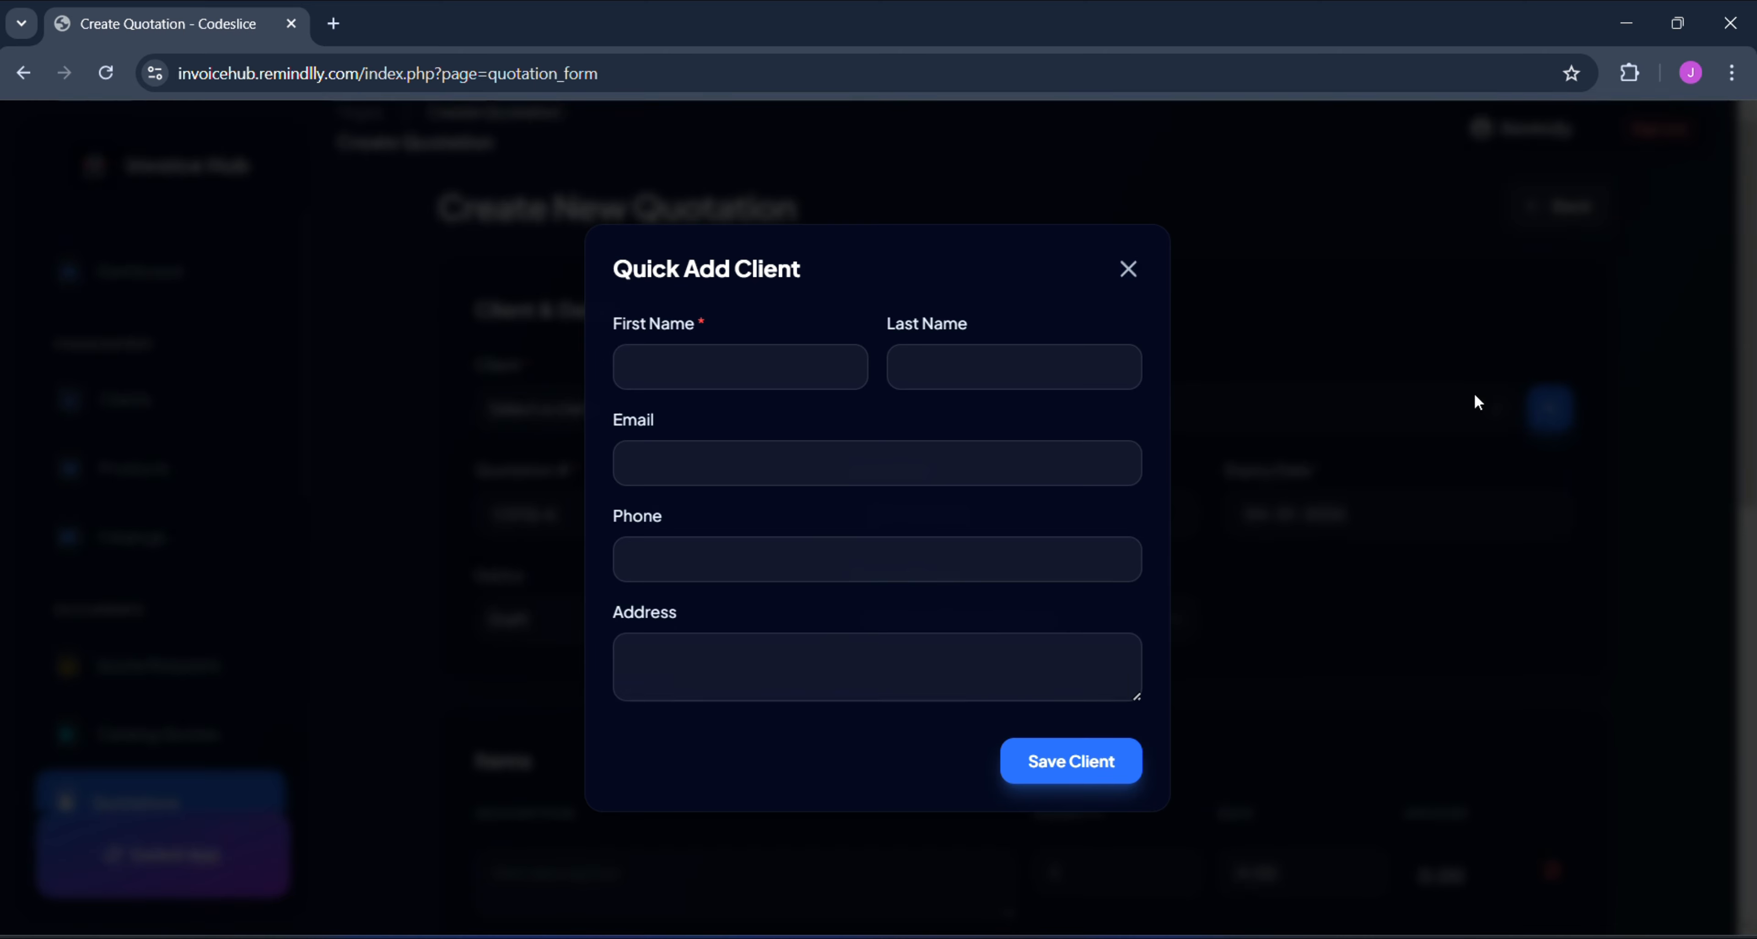
click(1131, 269)
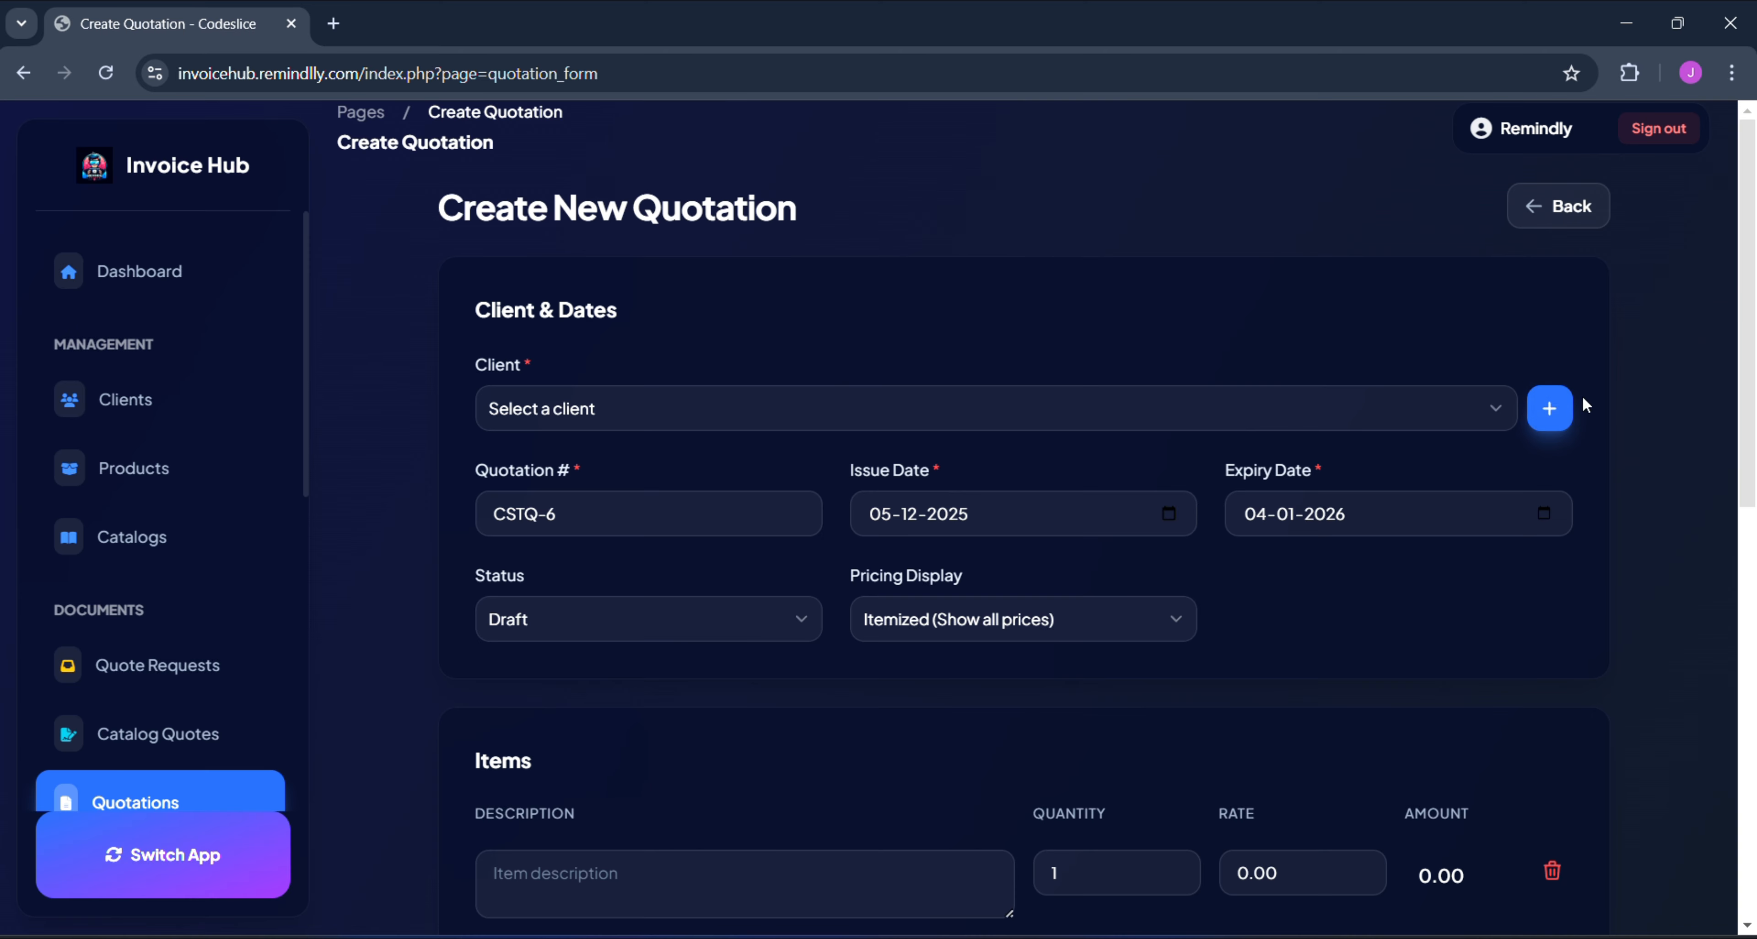
- Open the quick-add client form from the quotation and enter the client's first and last name
click(1551, 405)
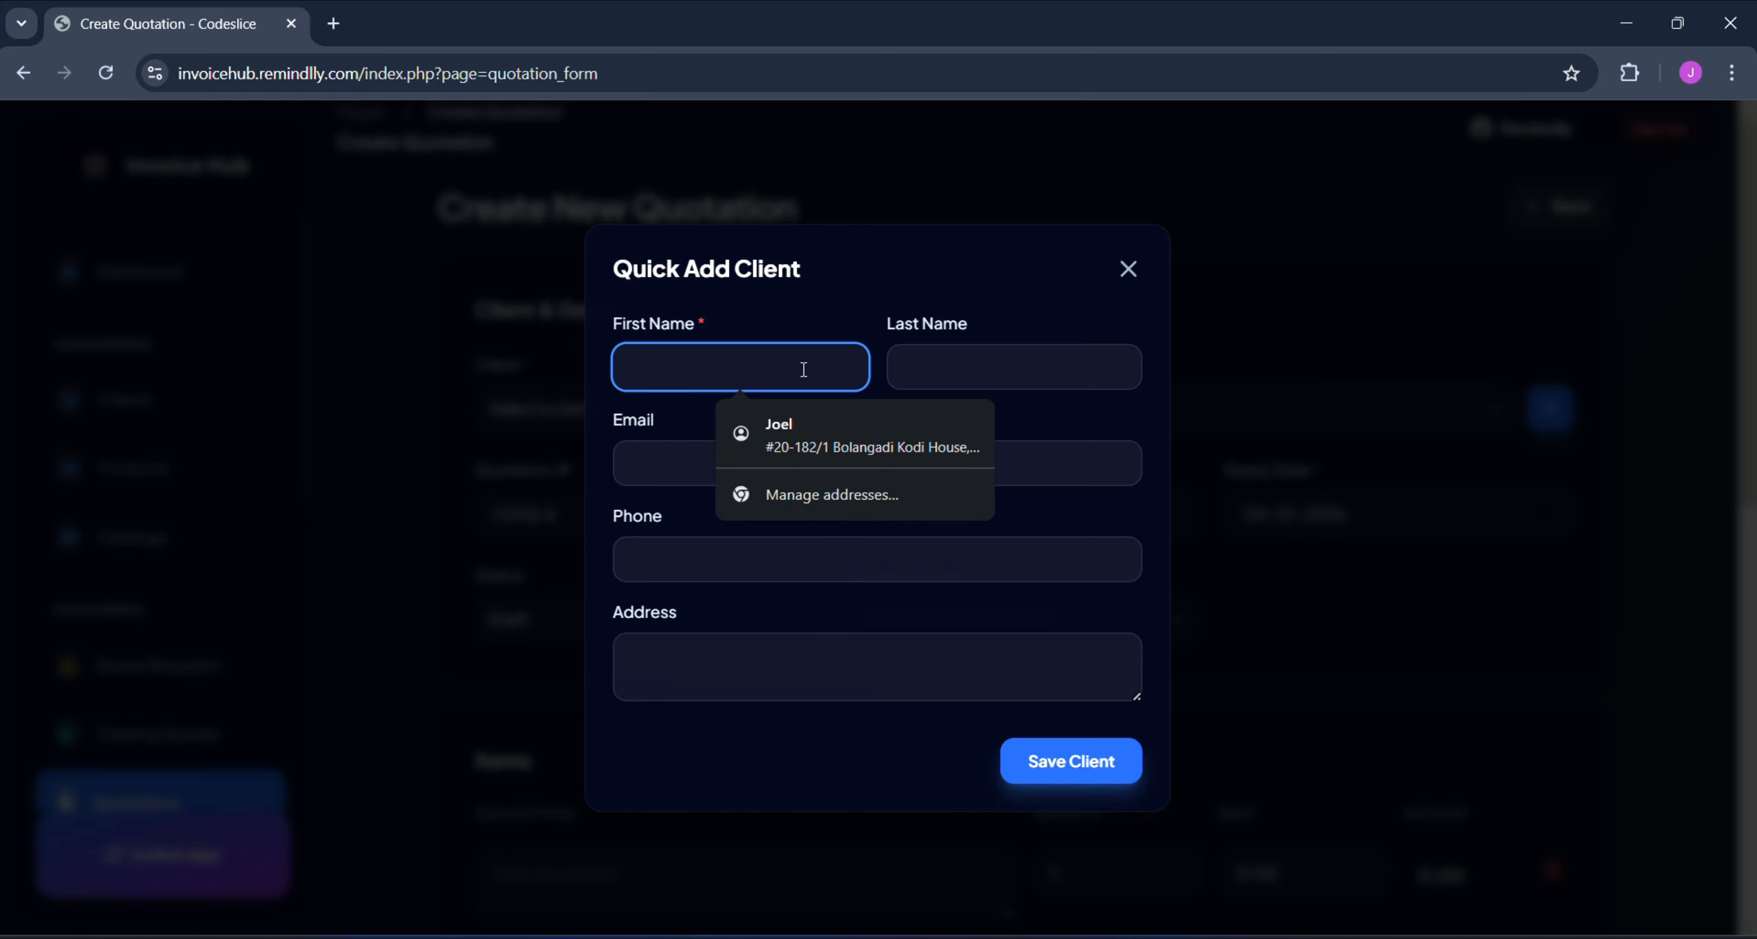
text(TEST)
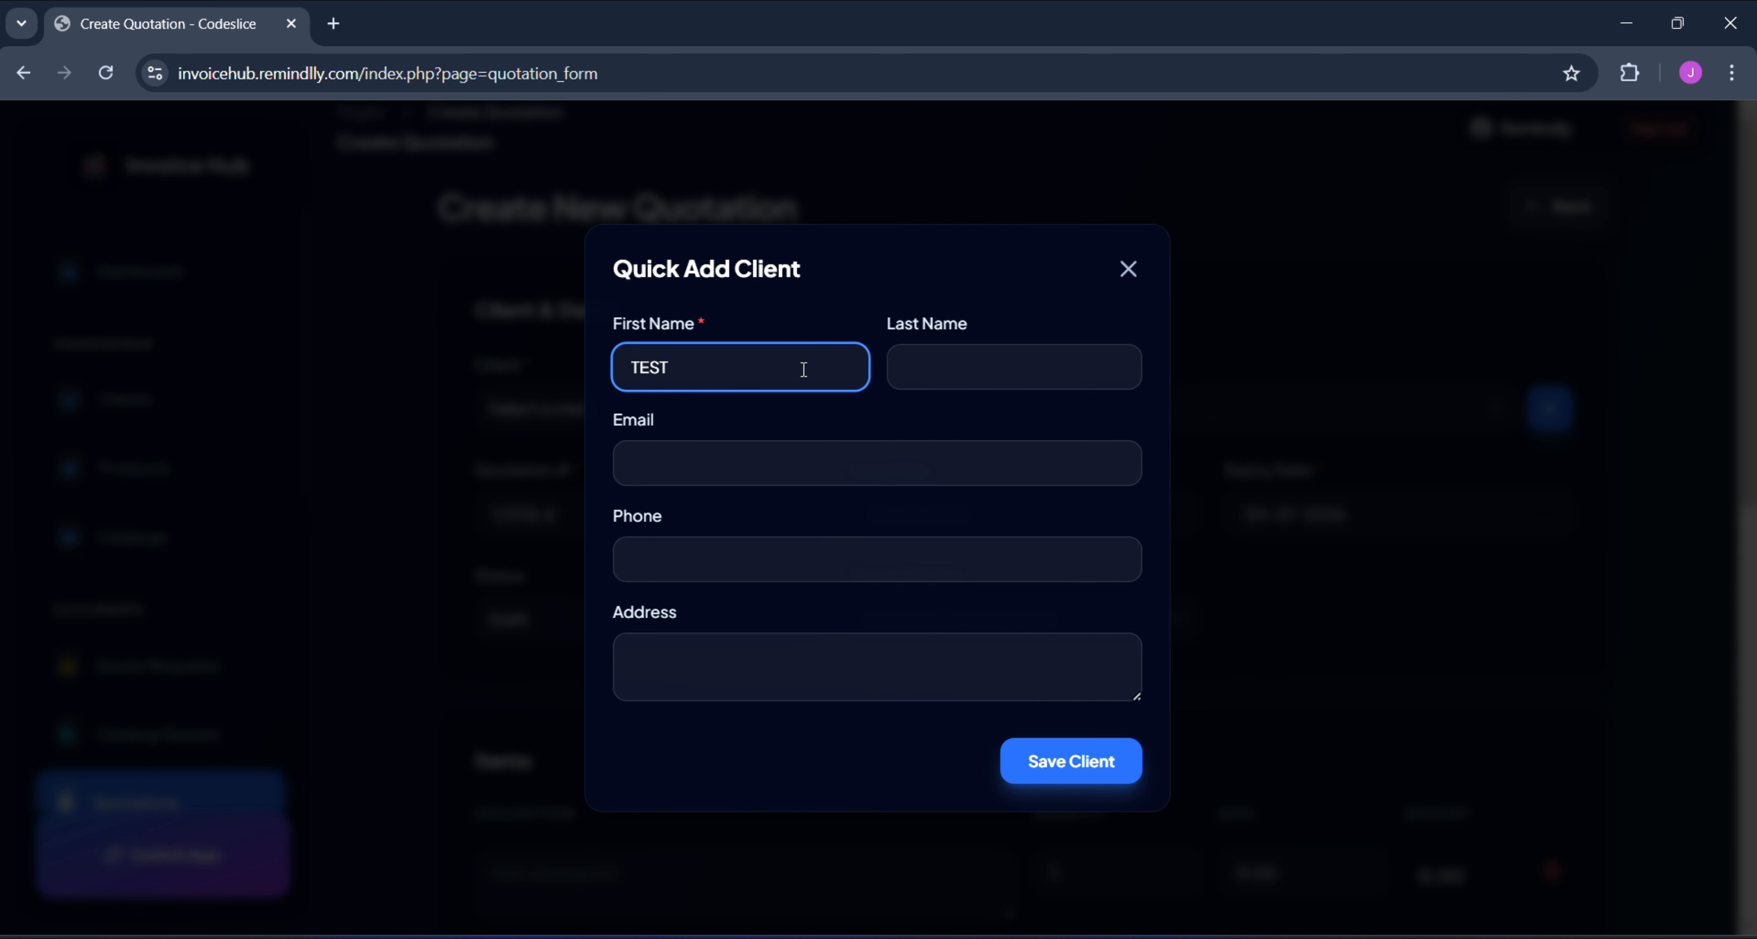
click(1010, 369)
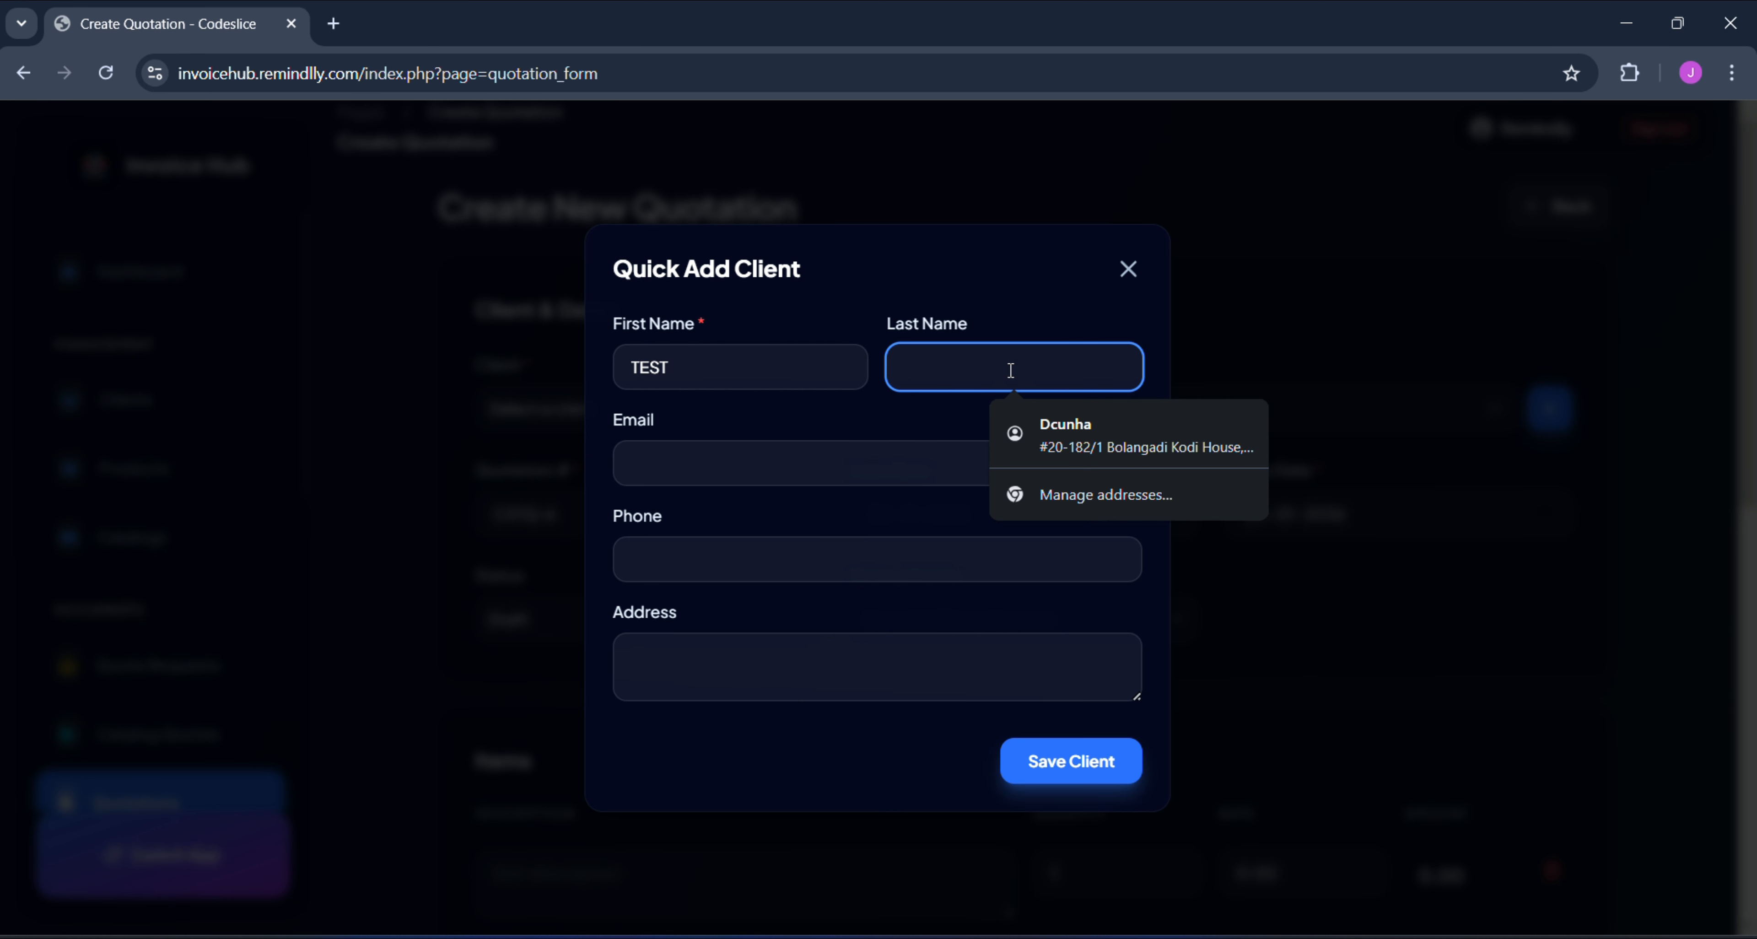
text(TES)
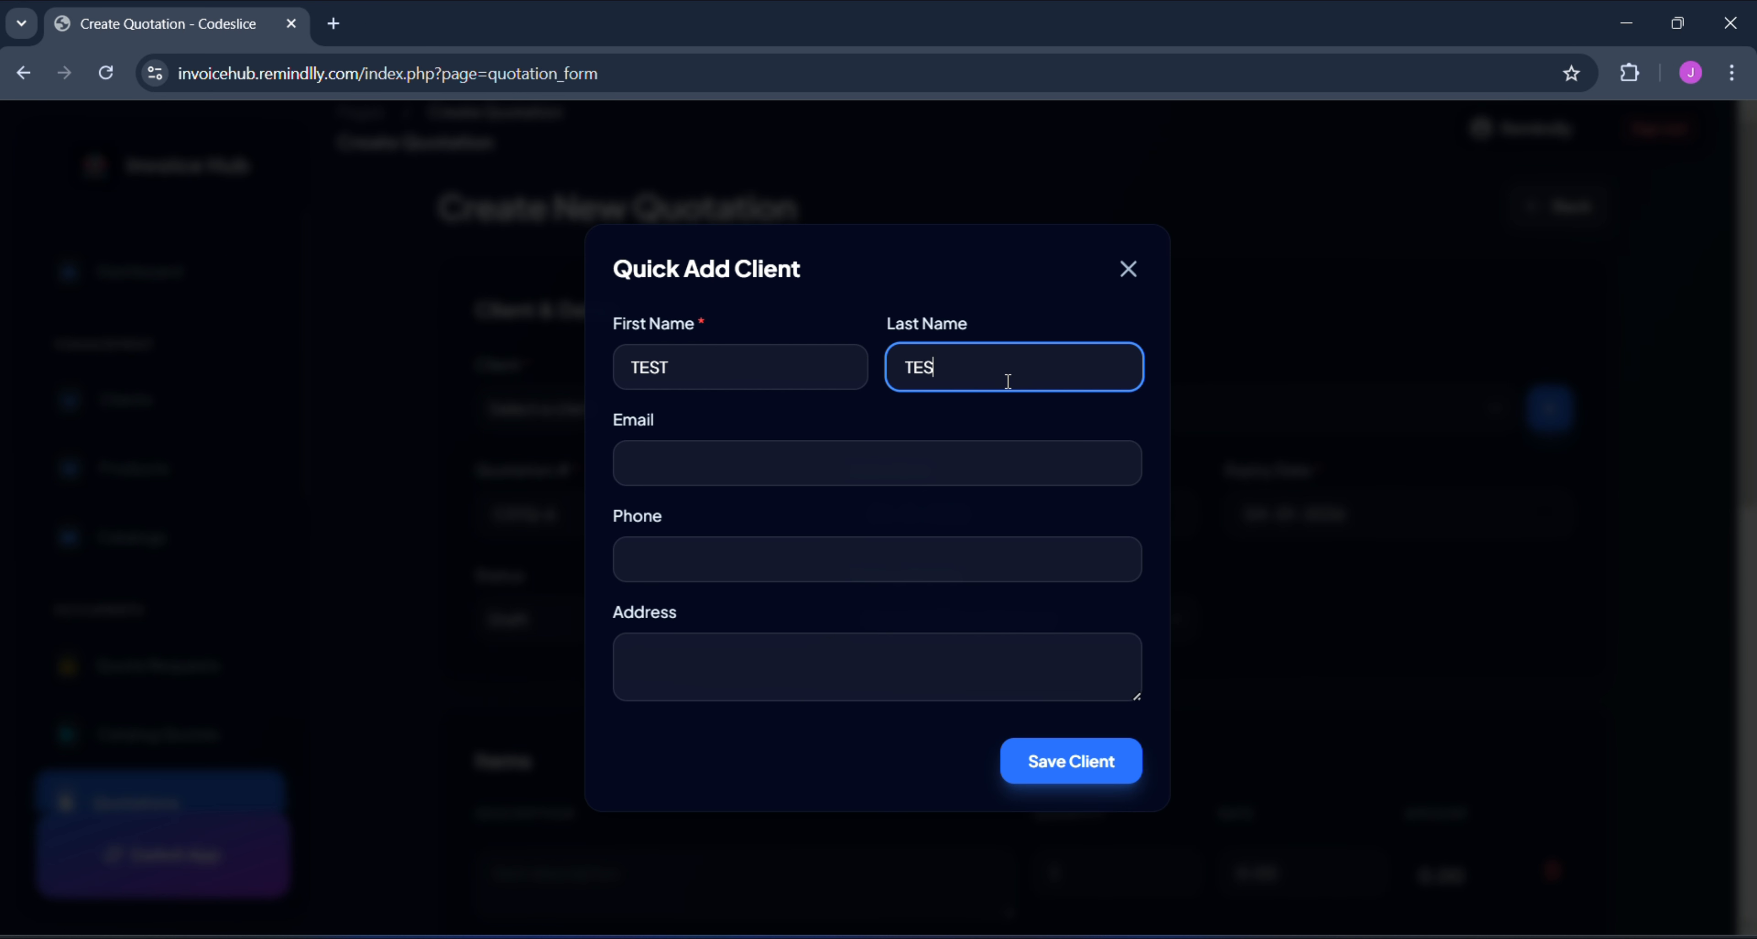
text(TNAME)
click(931, 463)
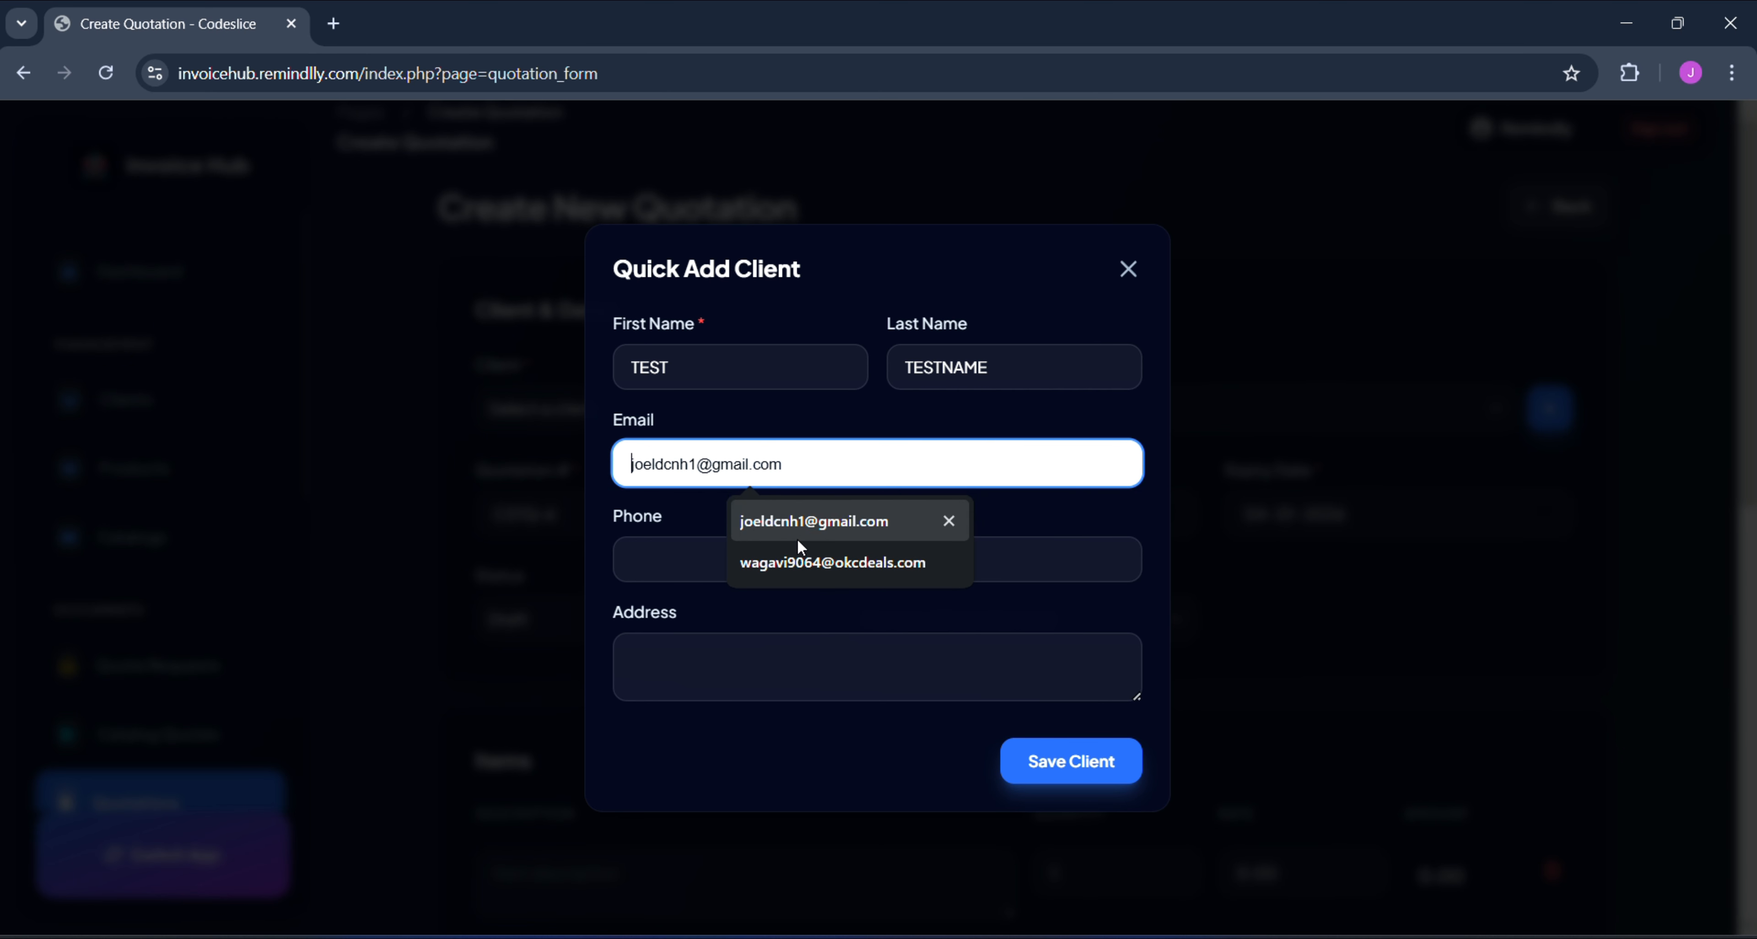
text(t)
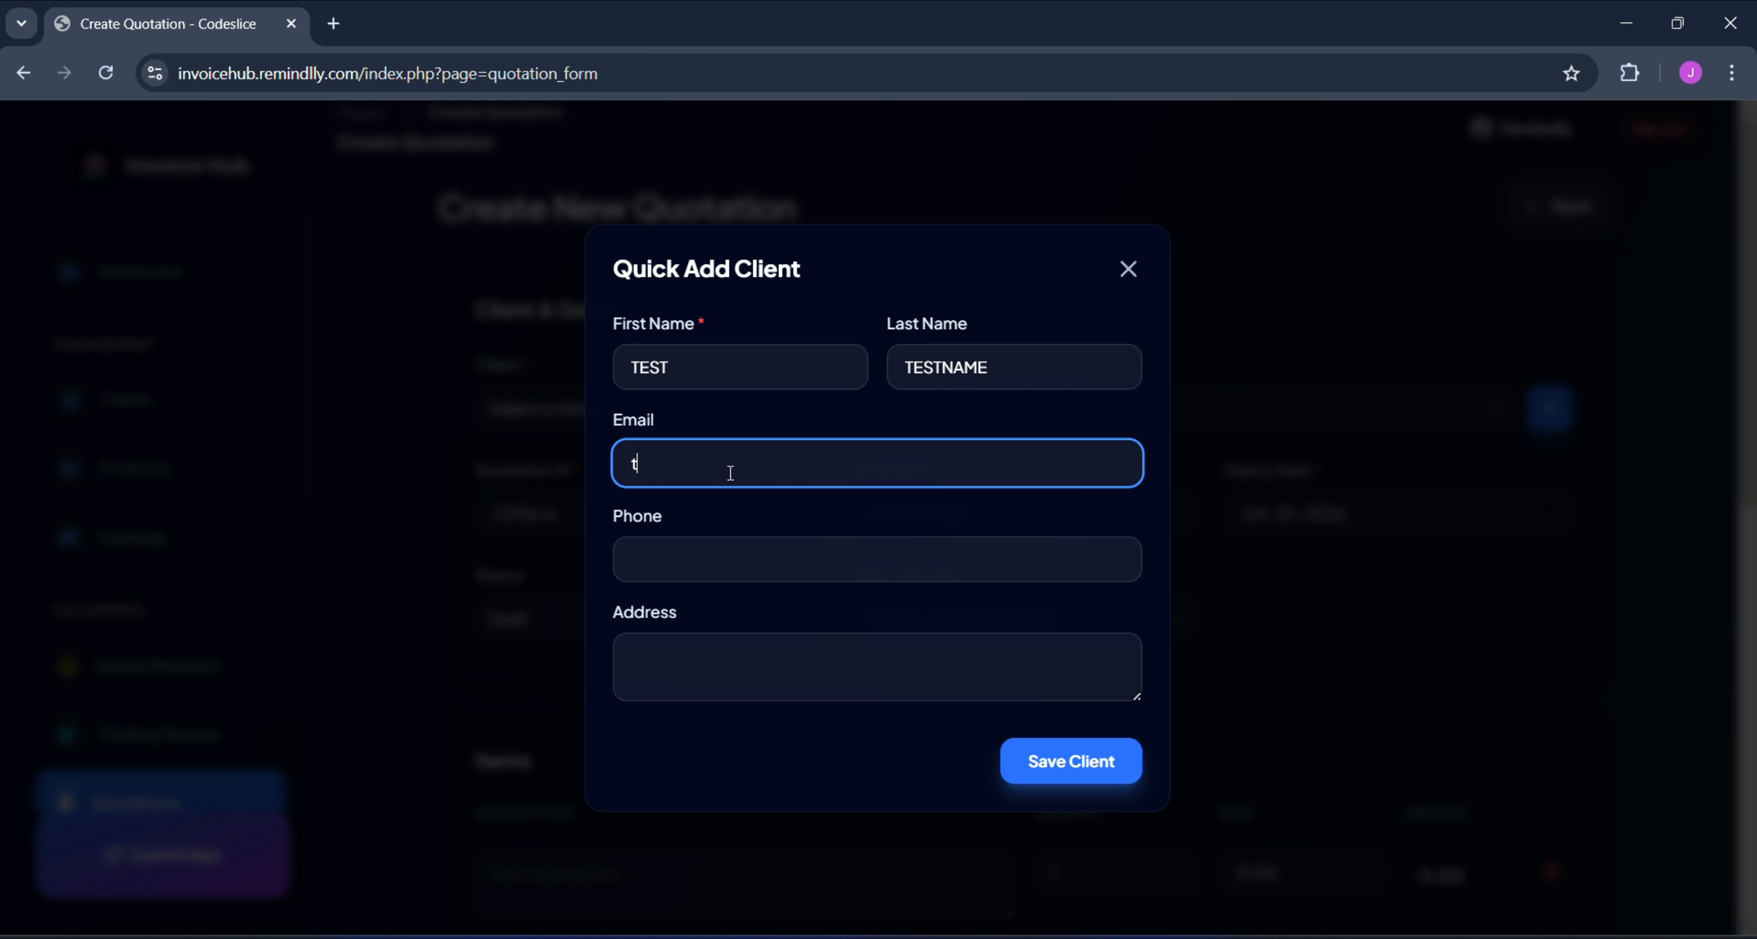
key(BackSpace)
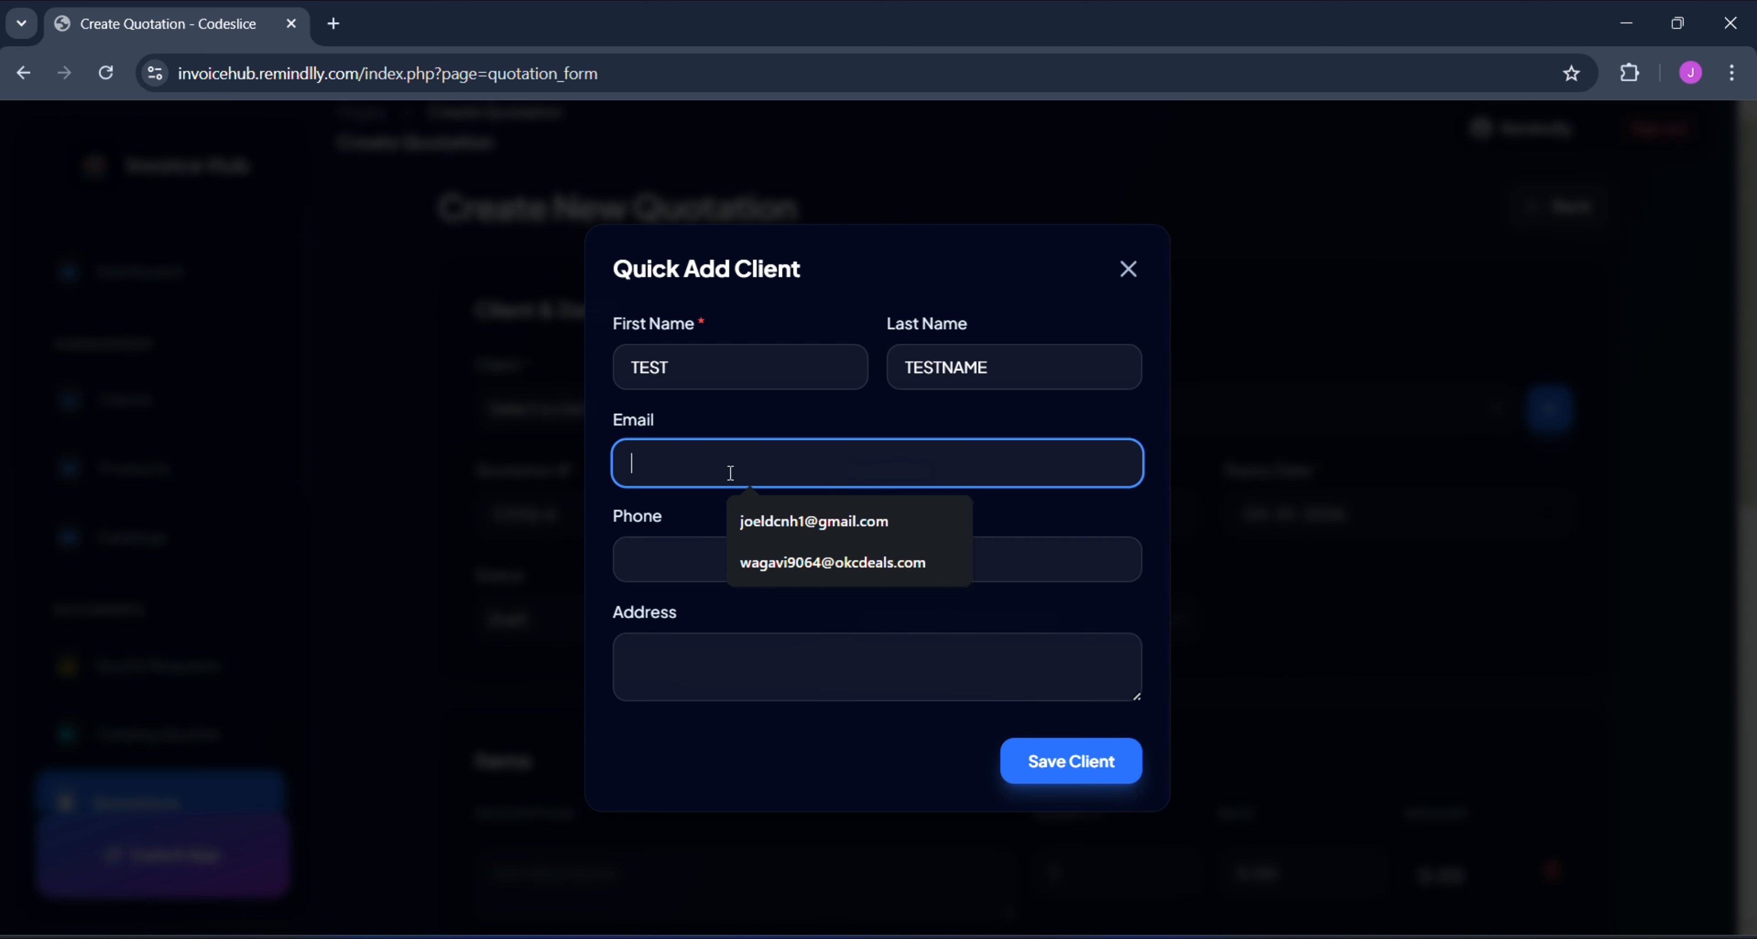
click(391, 355)
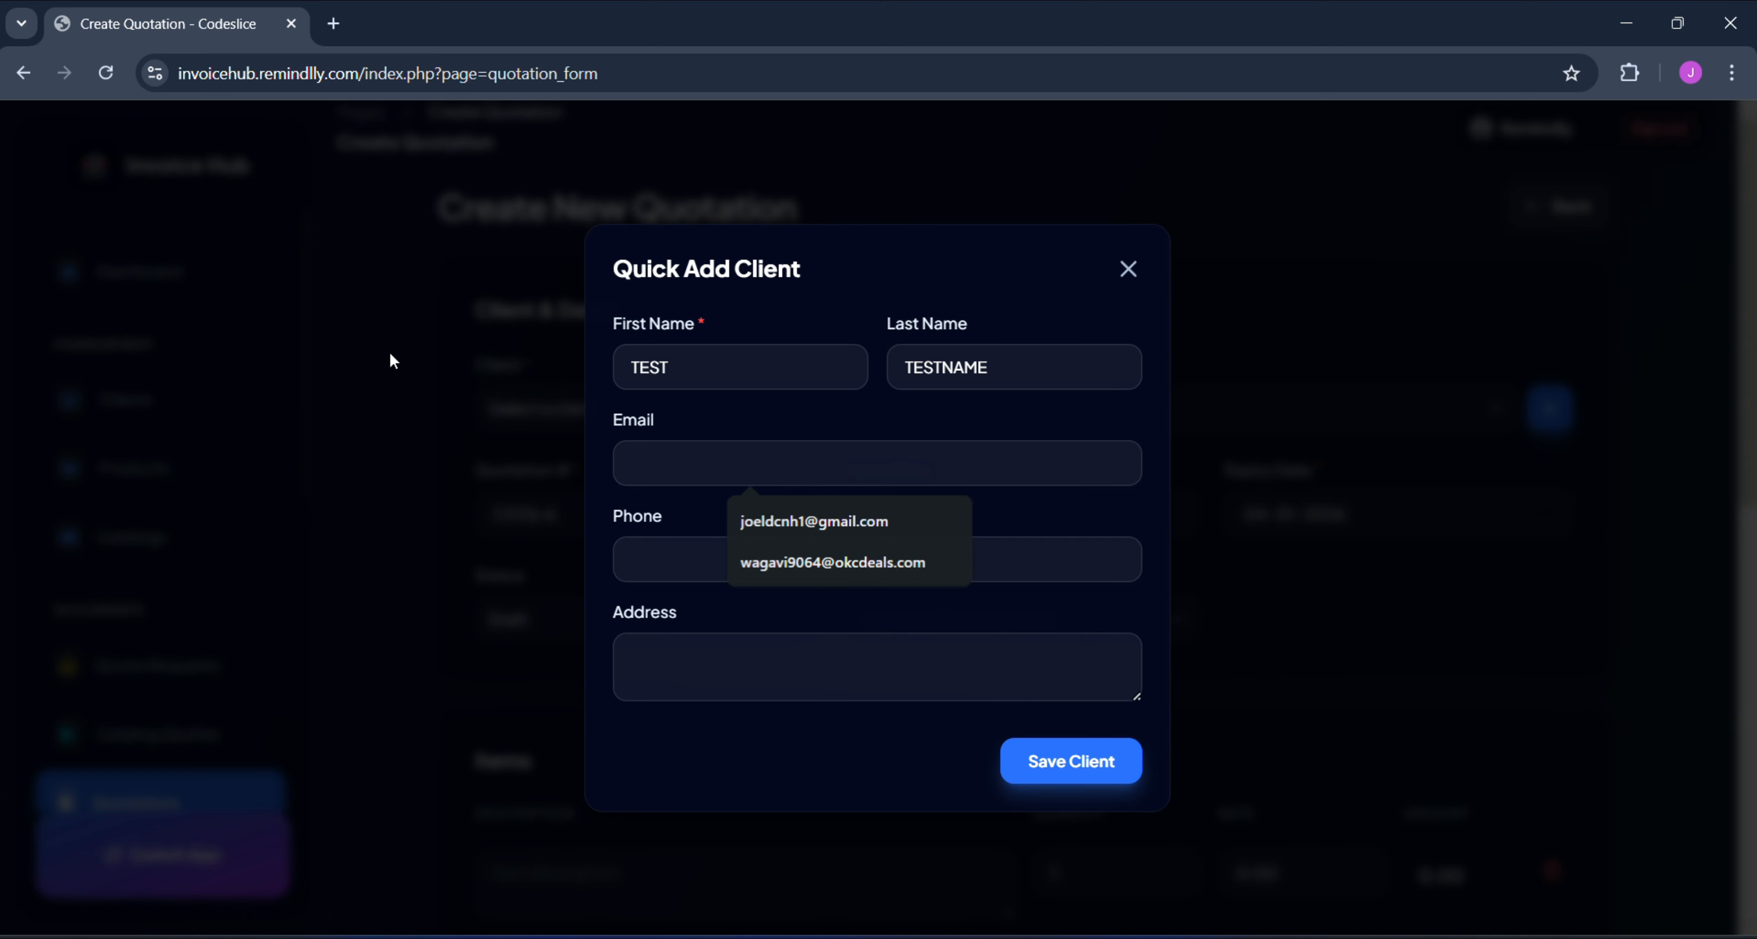
- Search the web for "tempmail" in a new browser tab and open the Temp Mail disposable email site
click(339, 9)
text(te)
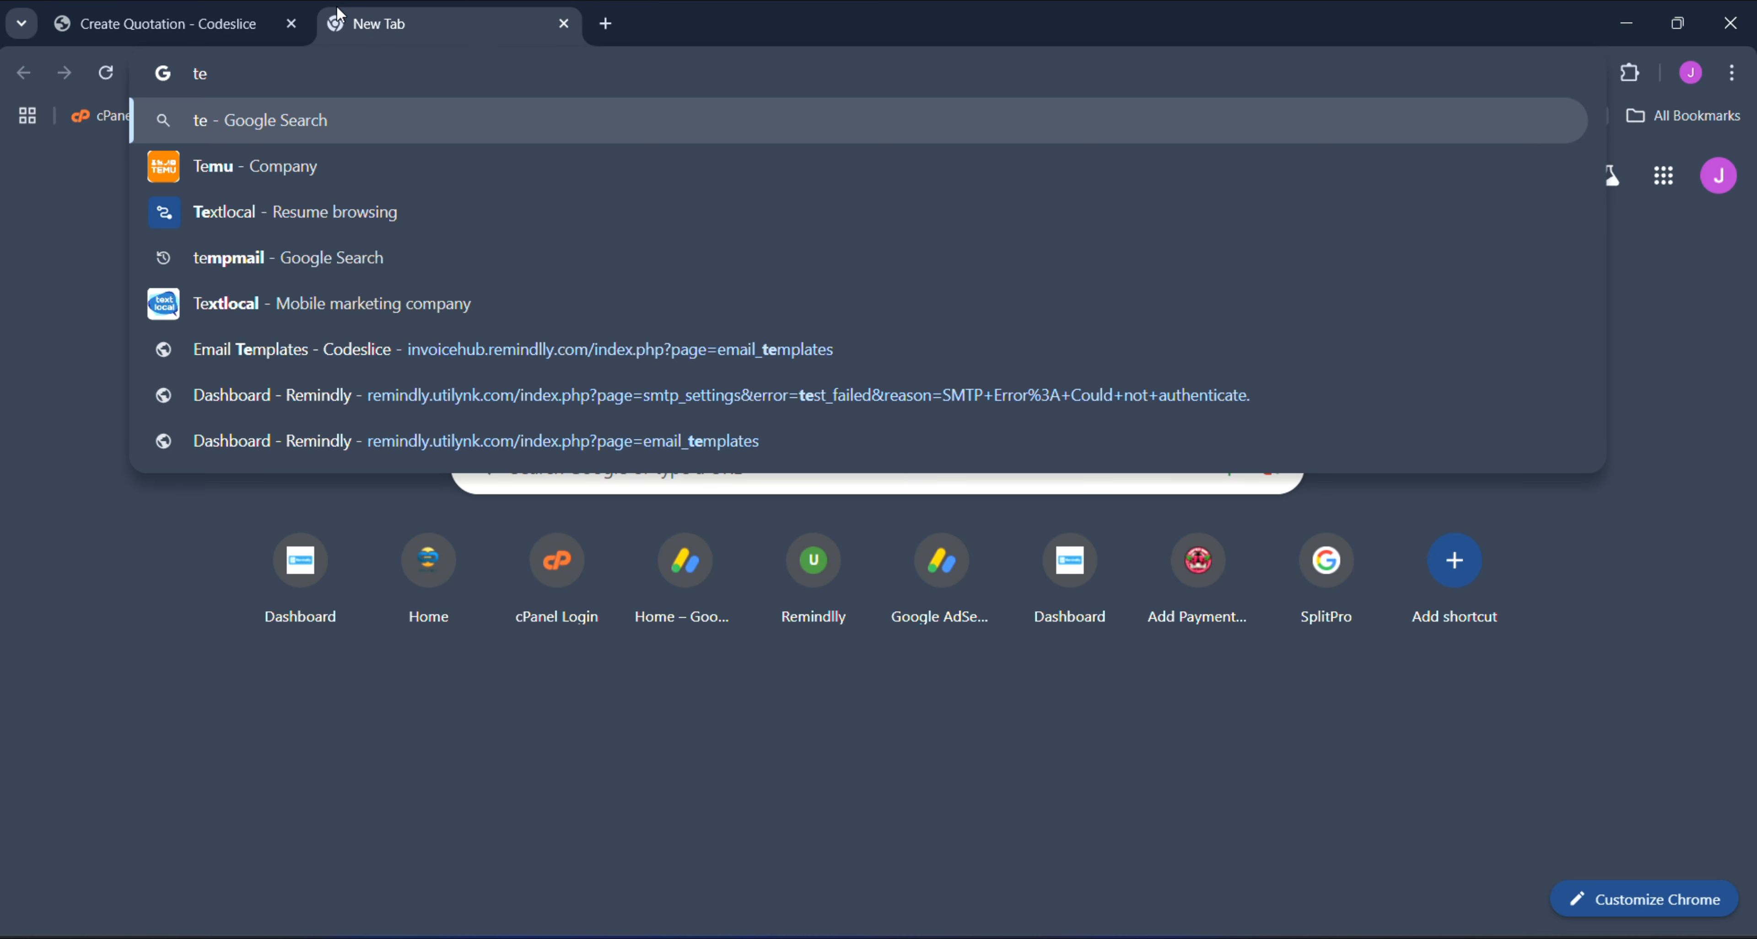
text(mpmai;)
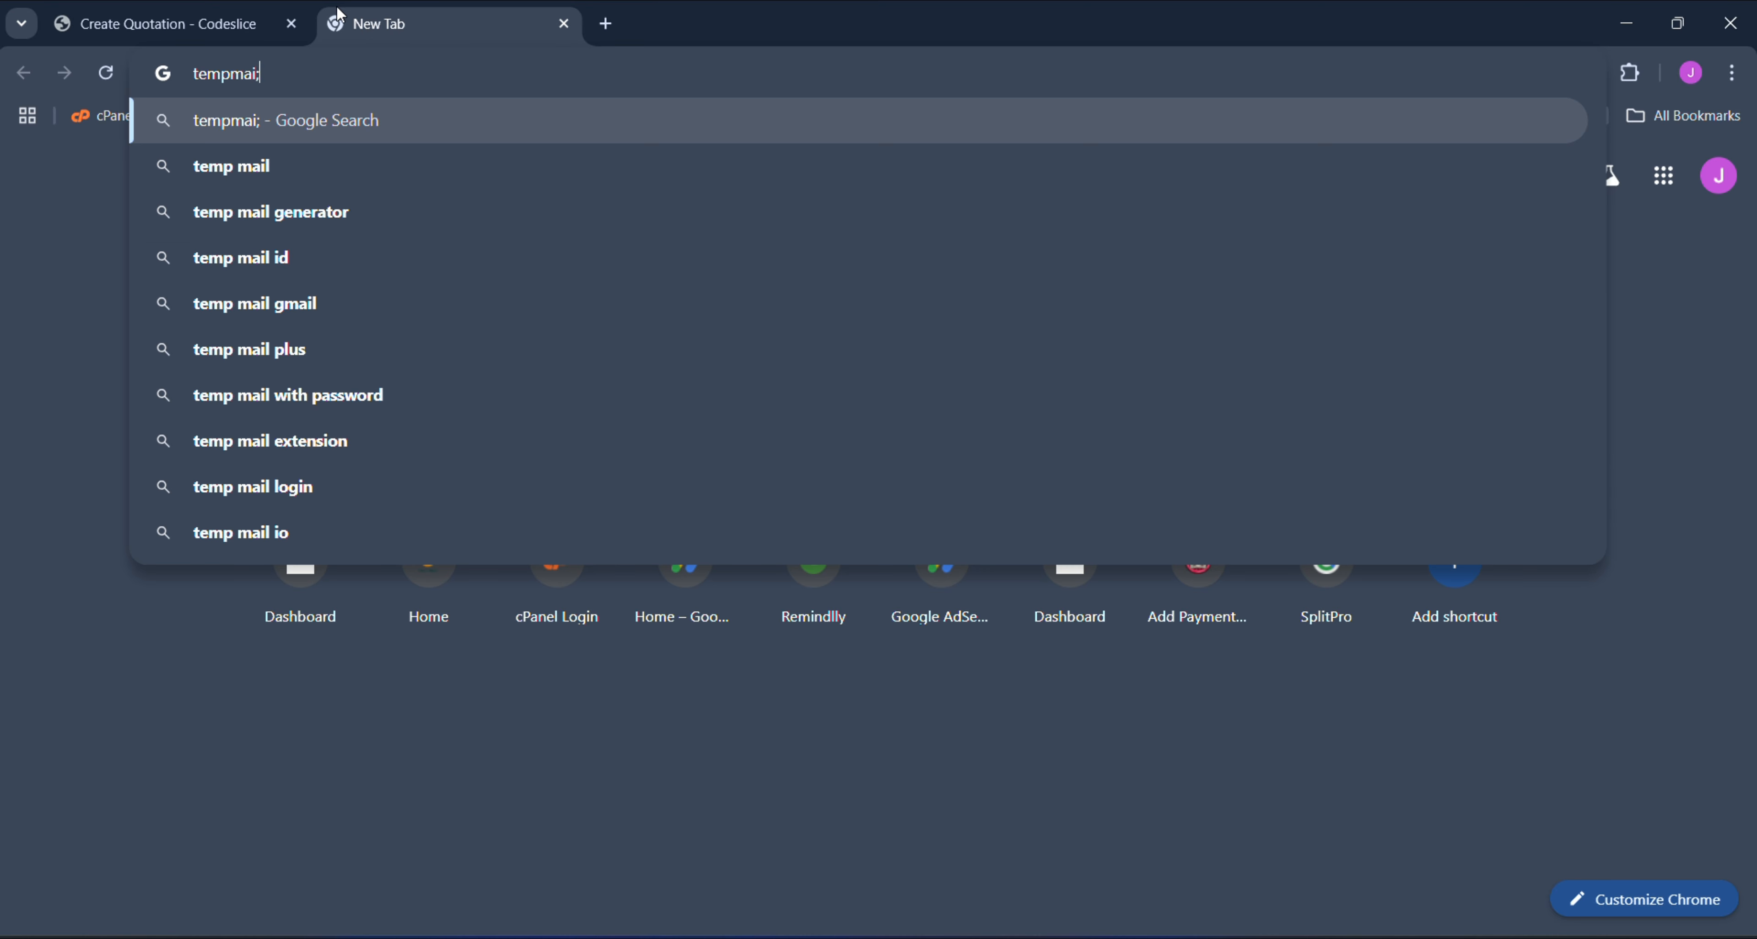
key(BackSpace)
text(l)
key(Return)
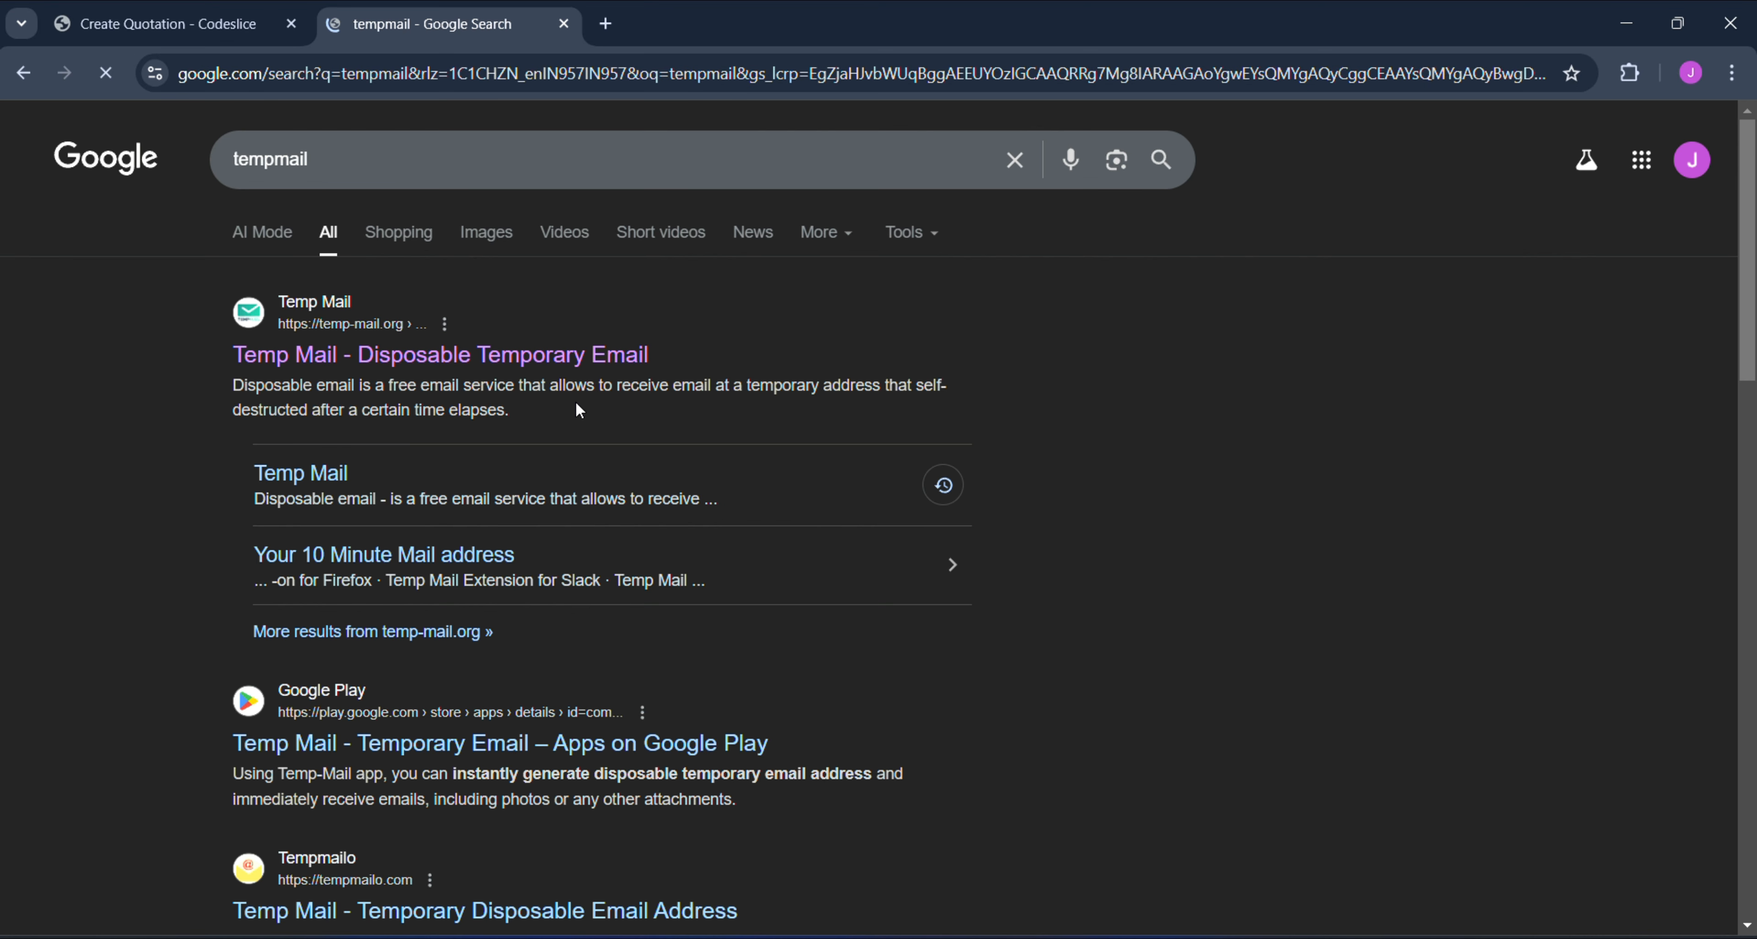
click(444, 370)
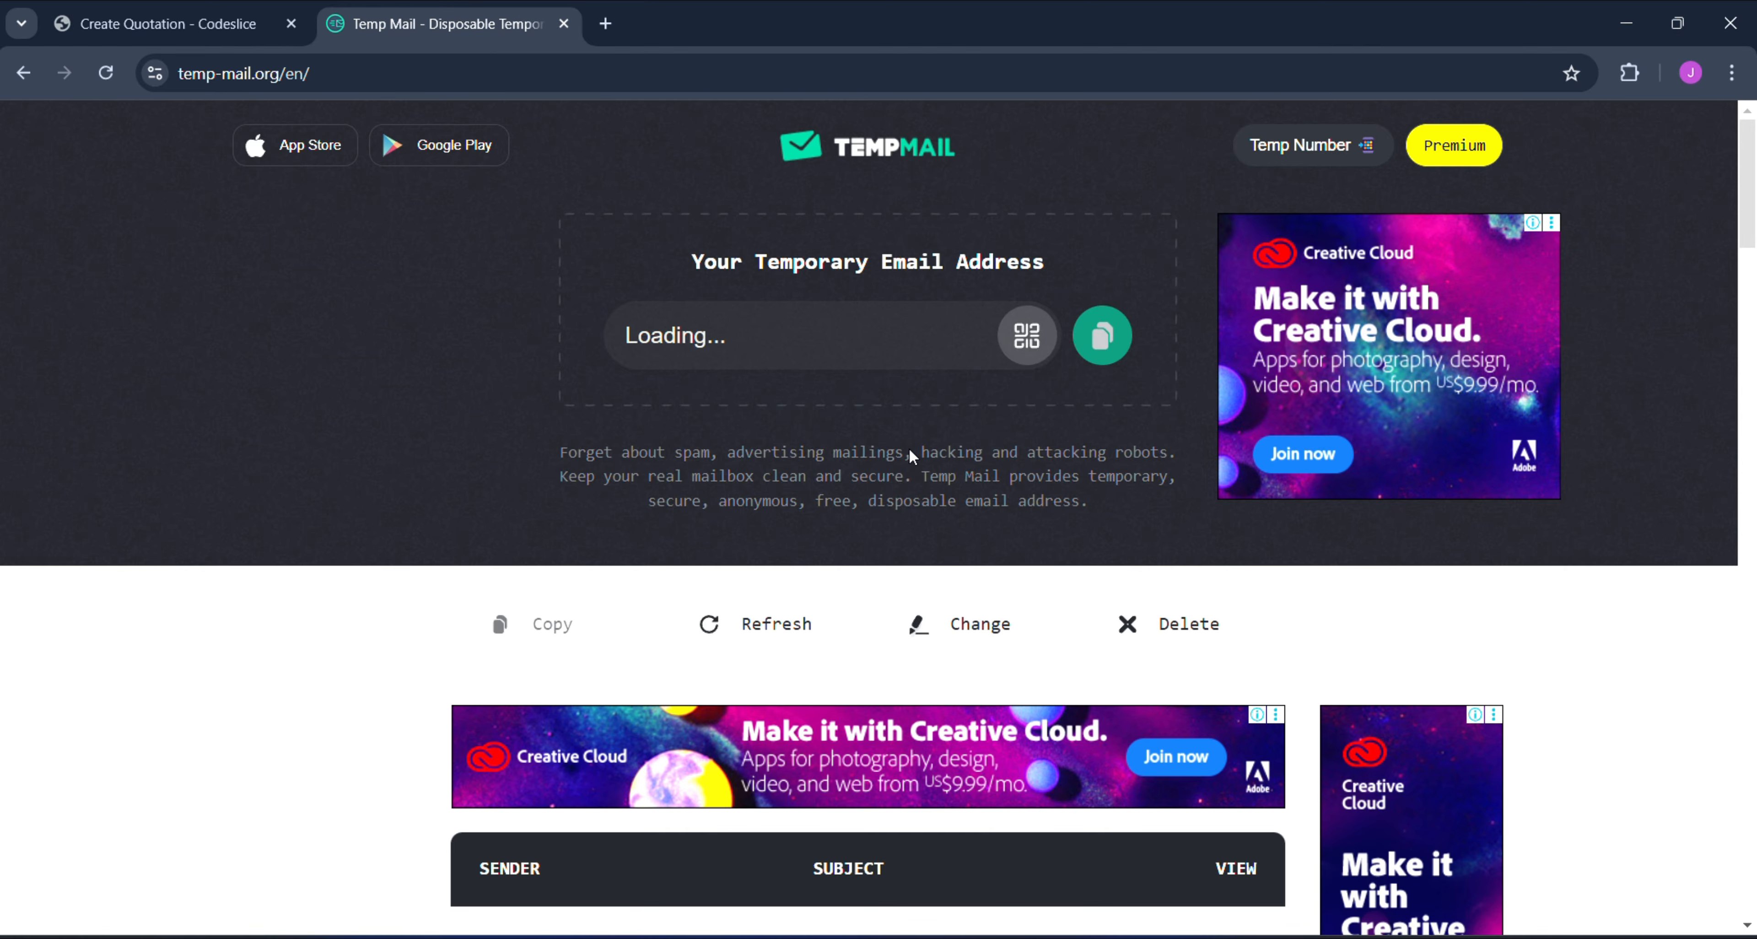
- Copy the generated temporary email address and paste it as the new client's email in the Create Quotation page
scroll(831, 365, down, 3)
scroll(832, 365, up, 3)
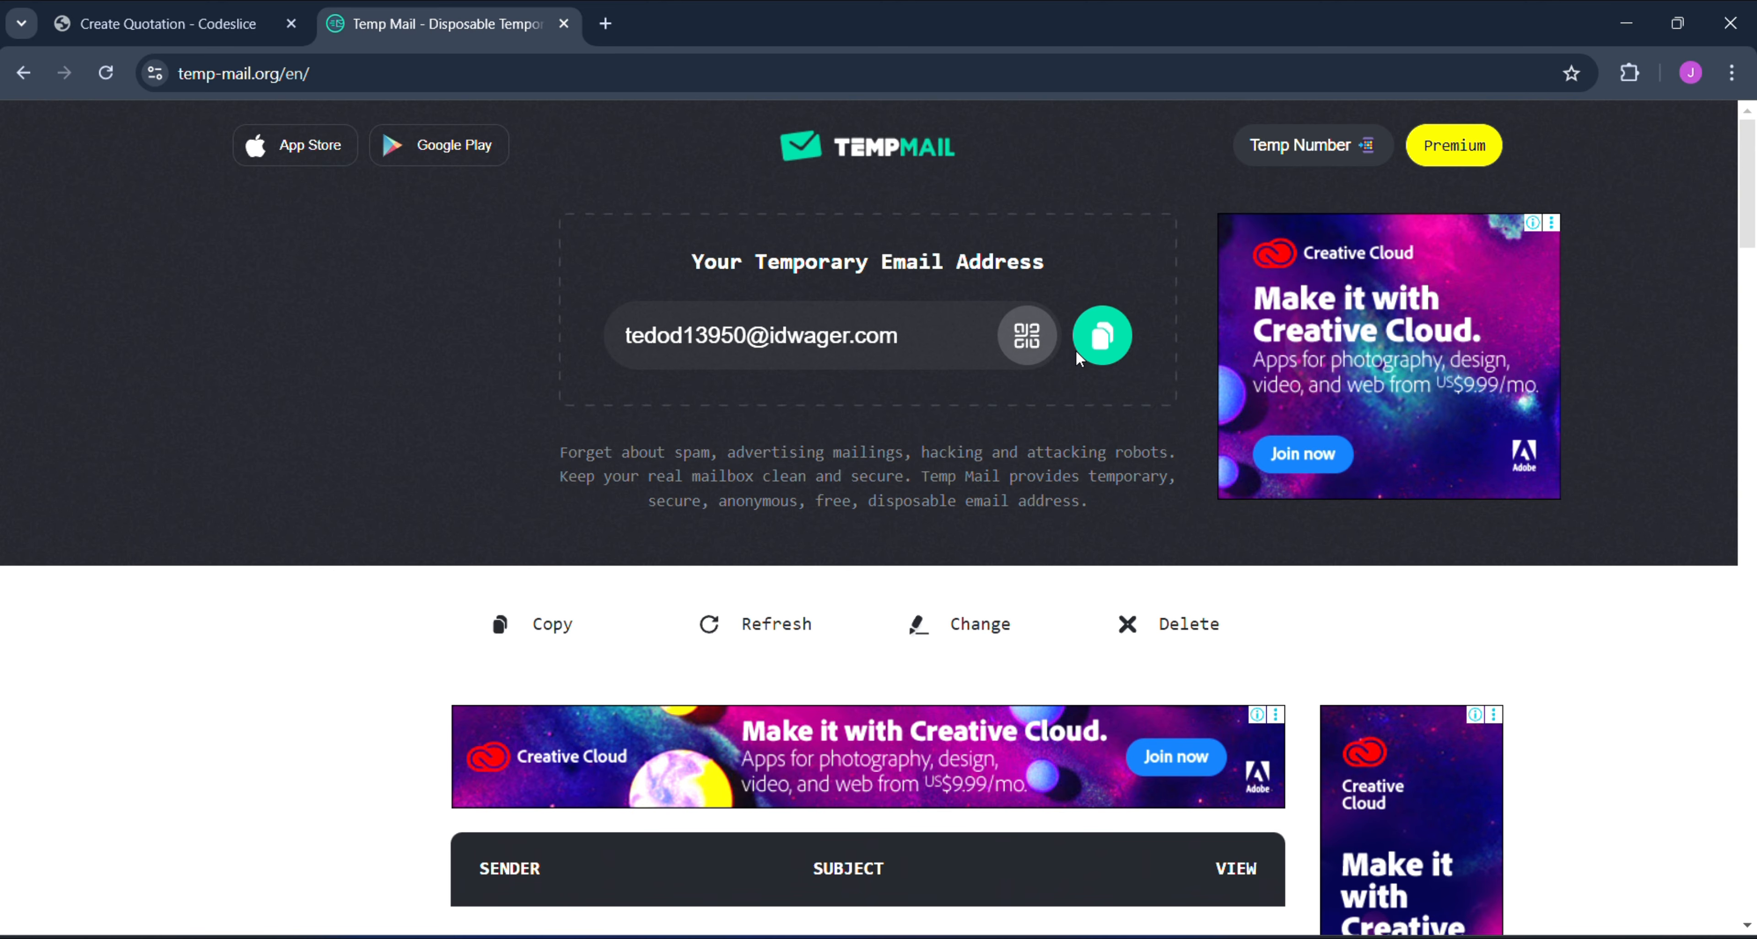
click(1102, 337)
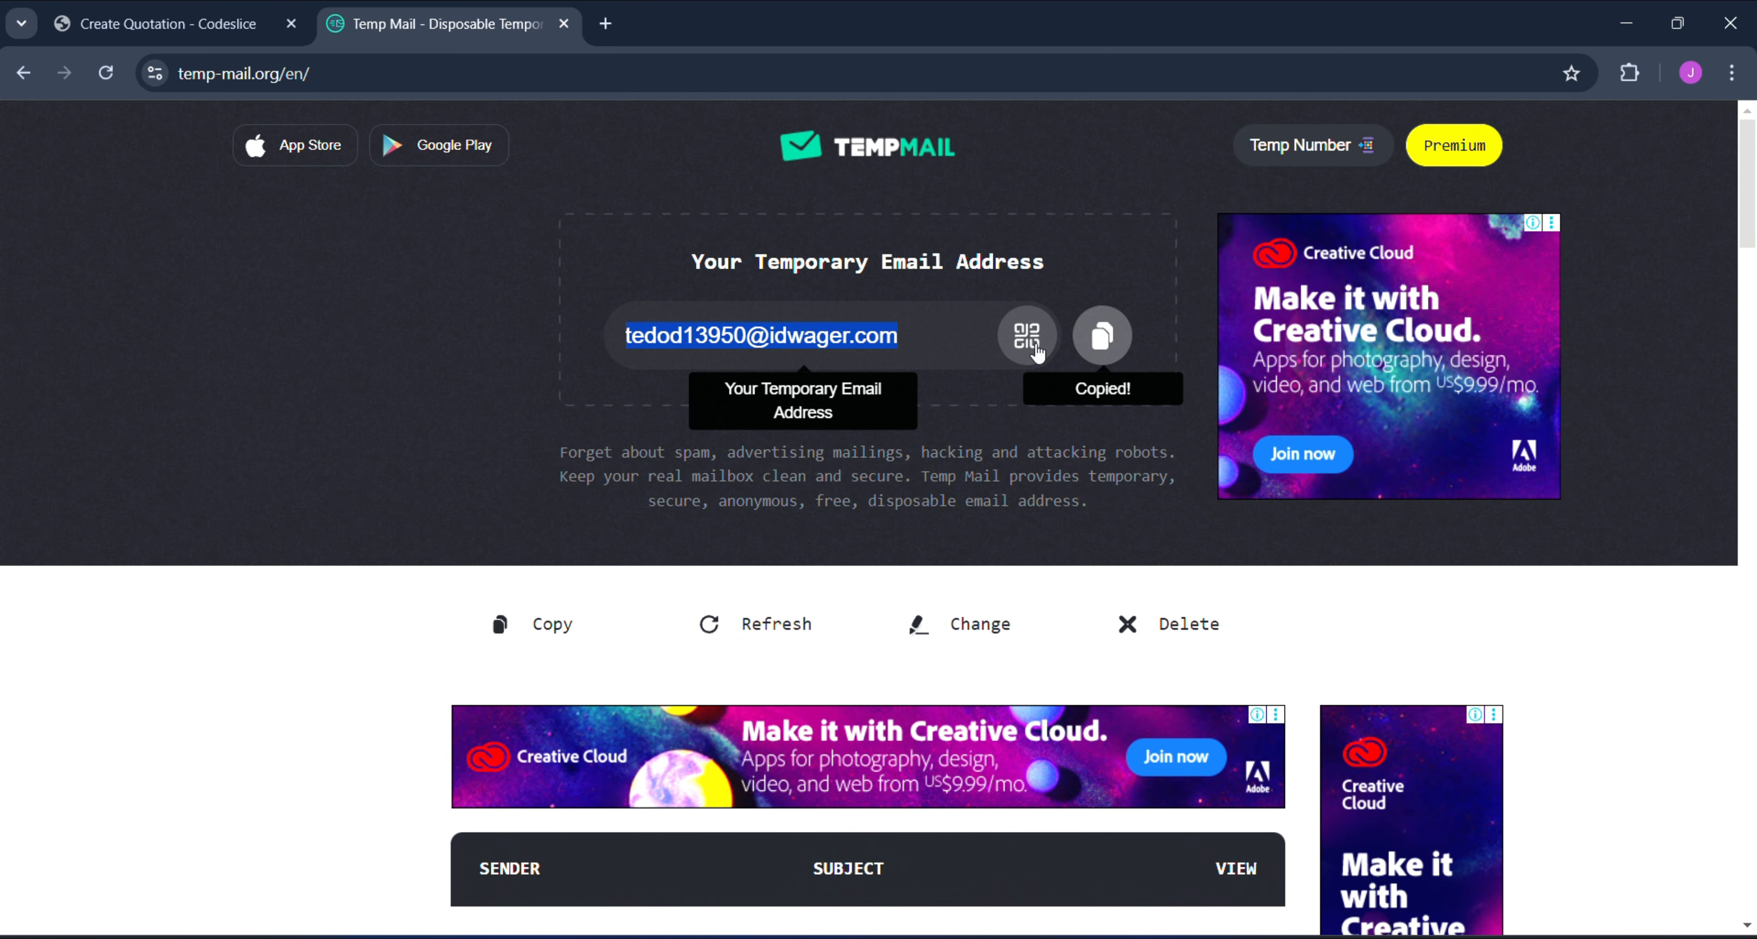
click(1097, 338)
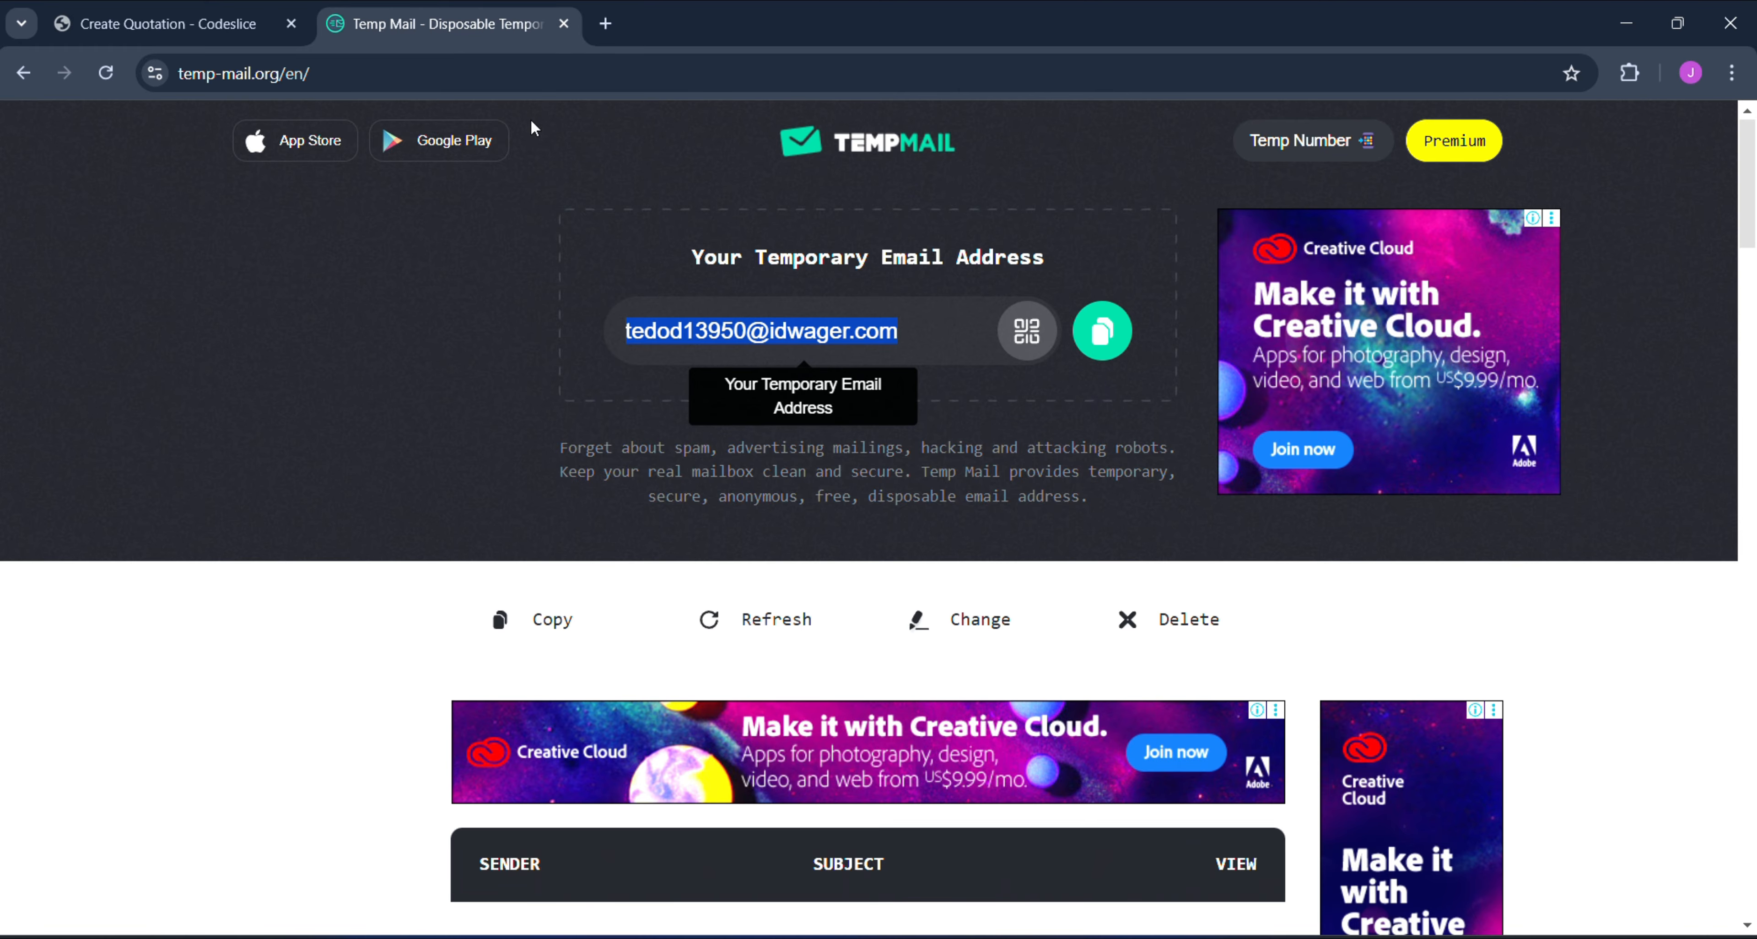
click(225, 19)
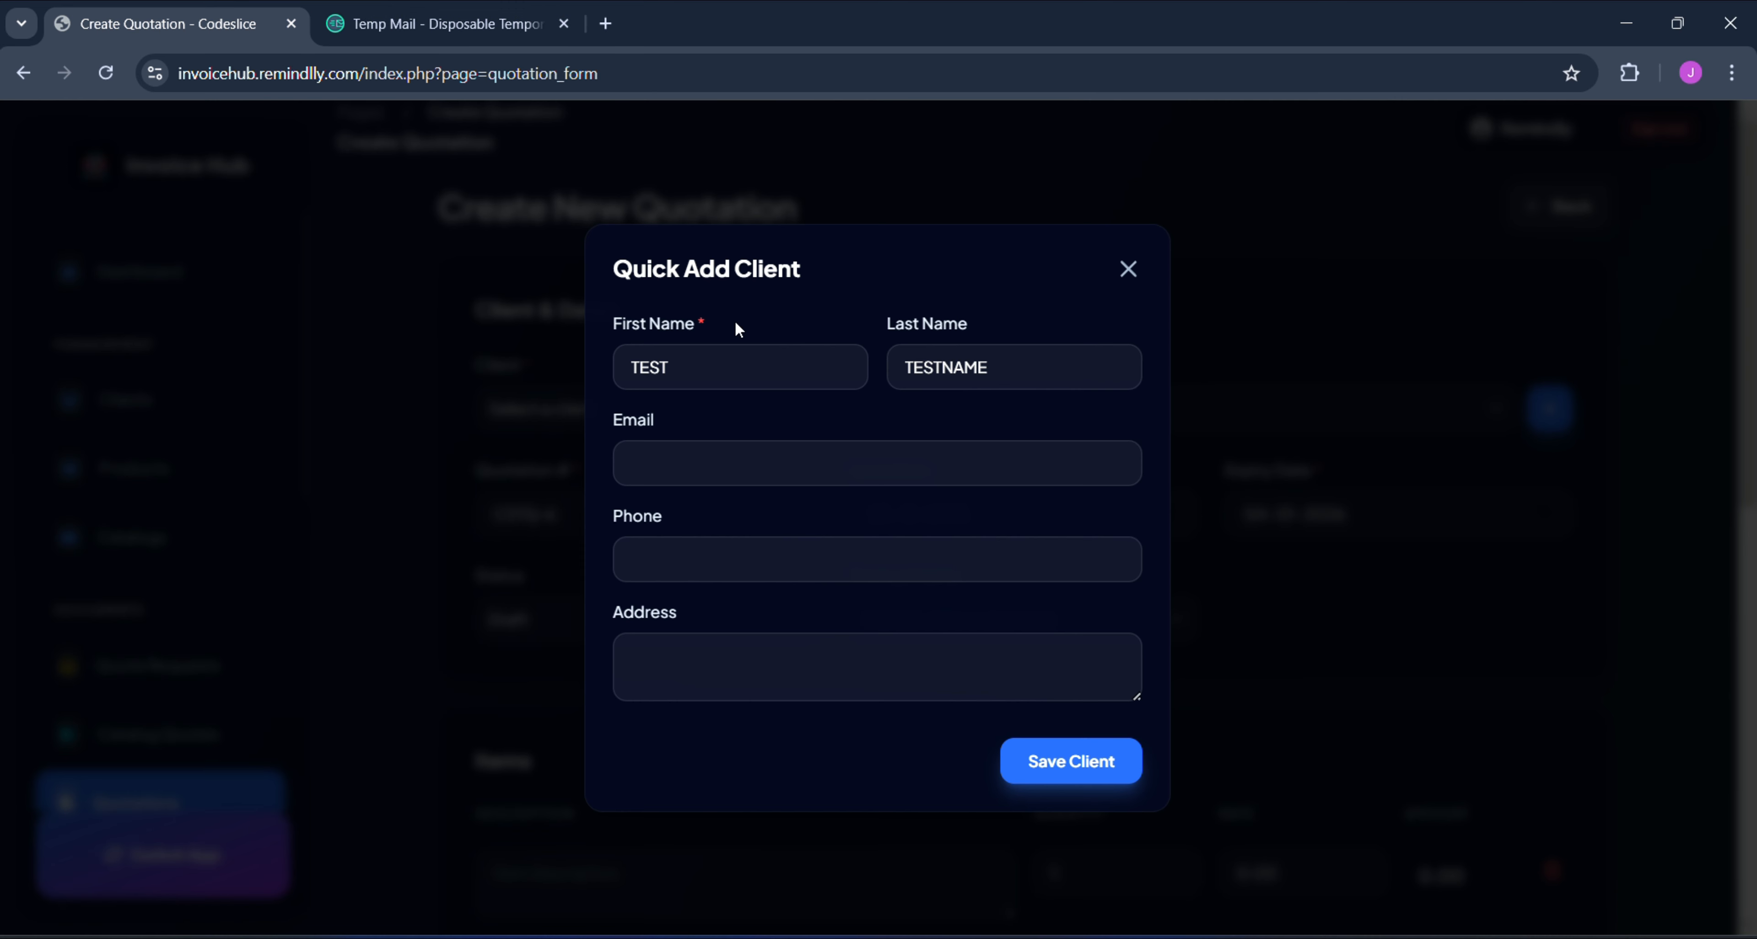
click(746, 482)
key(ctrl+v)
- Fill in the new client's phone number in the quick-add form
click(831, 562)
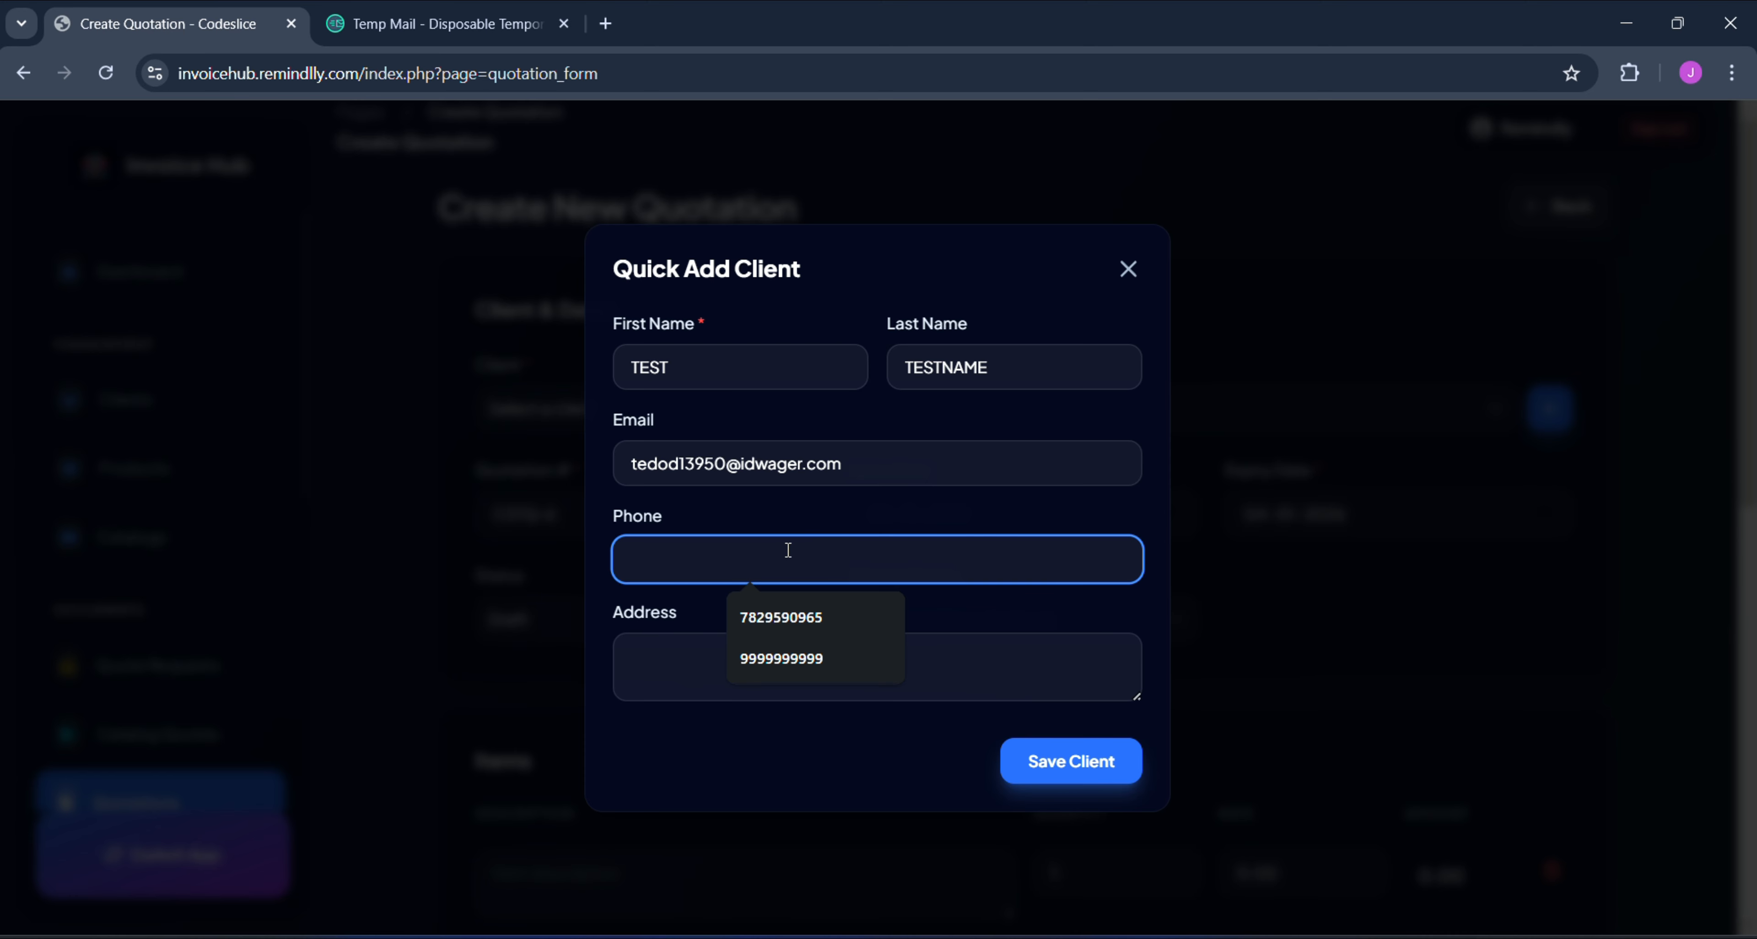
click(698, 510)
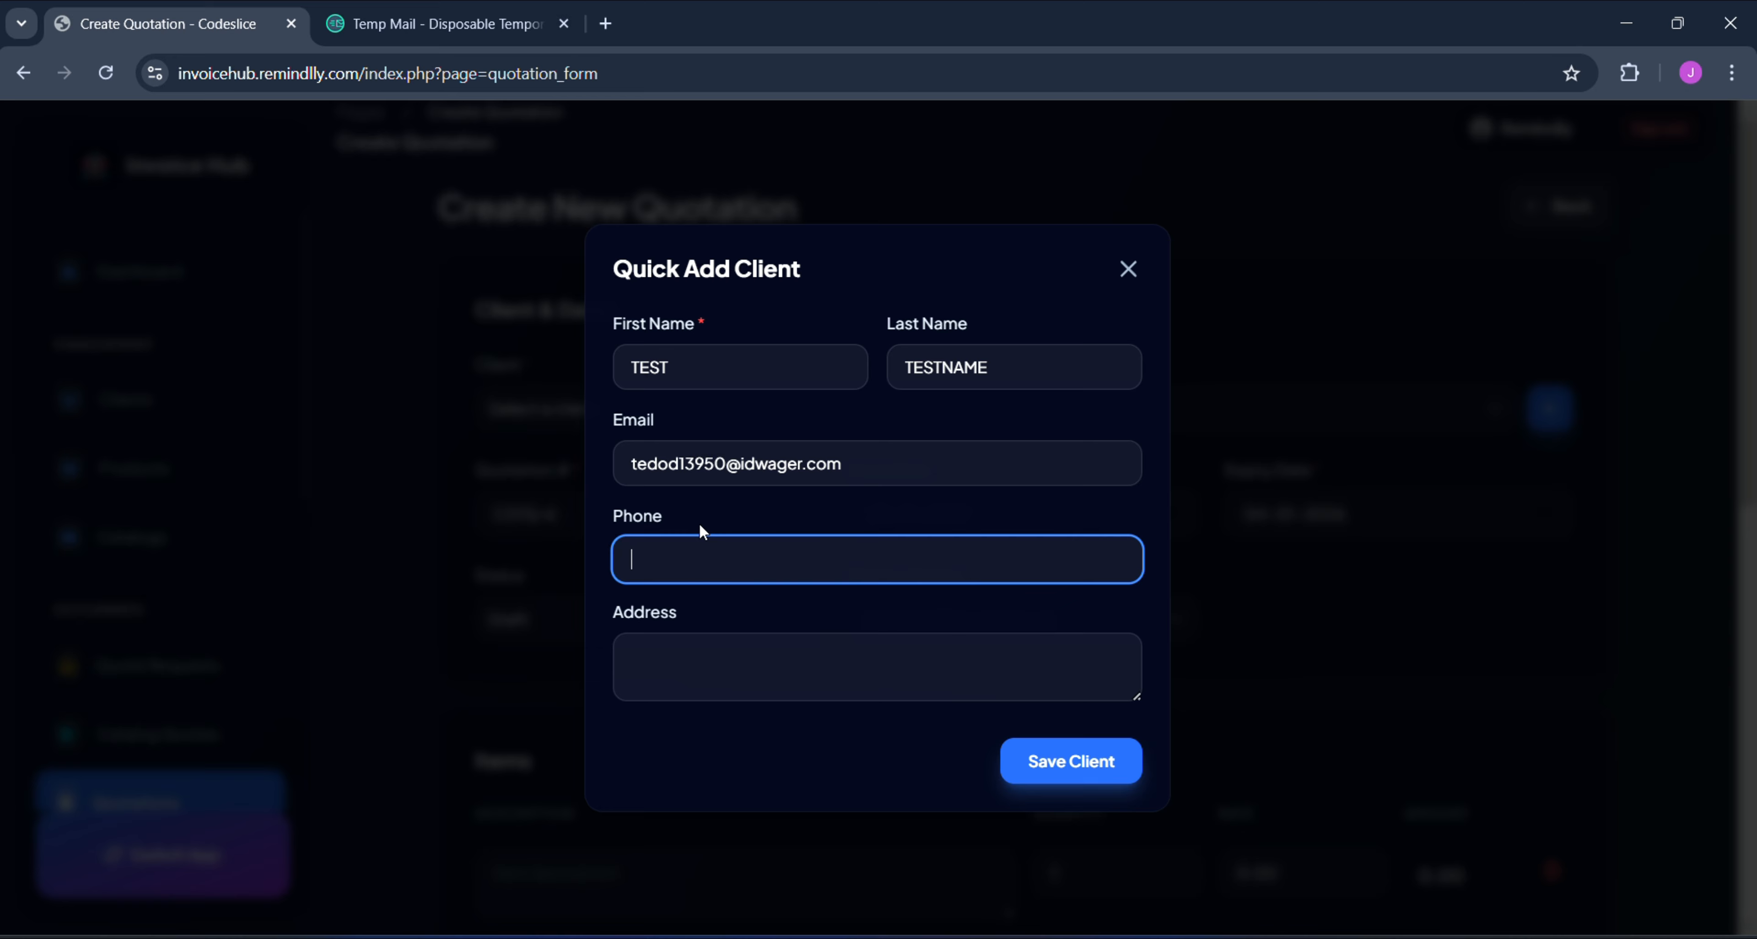
click(719, 556)
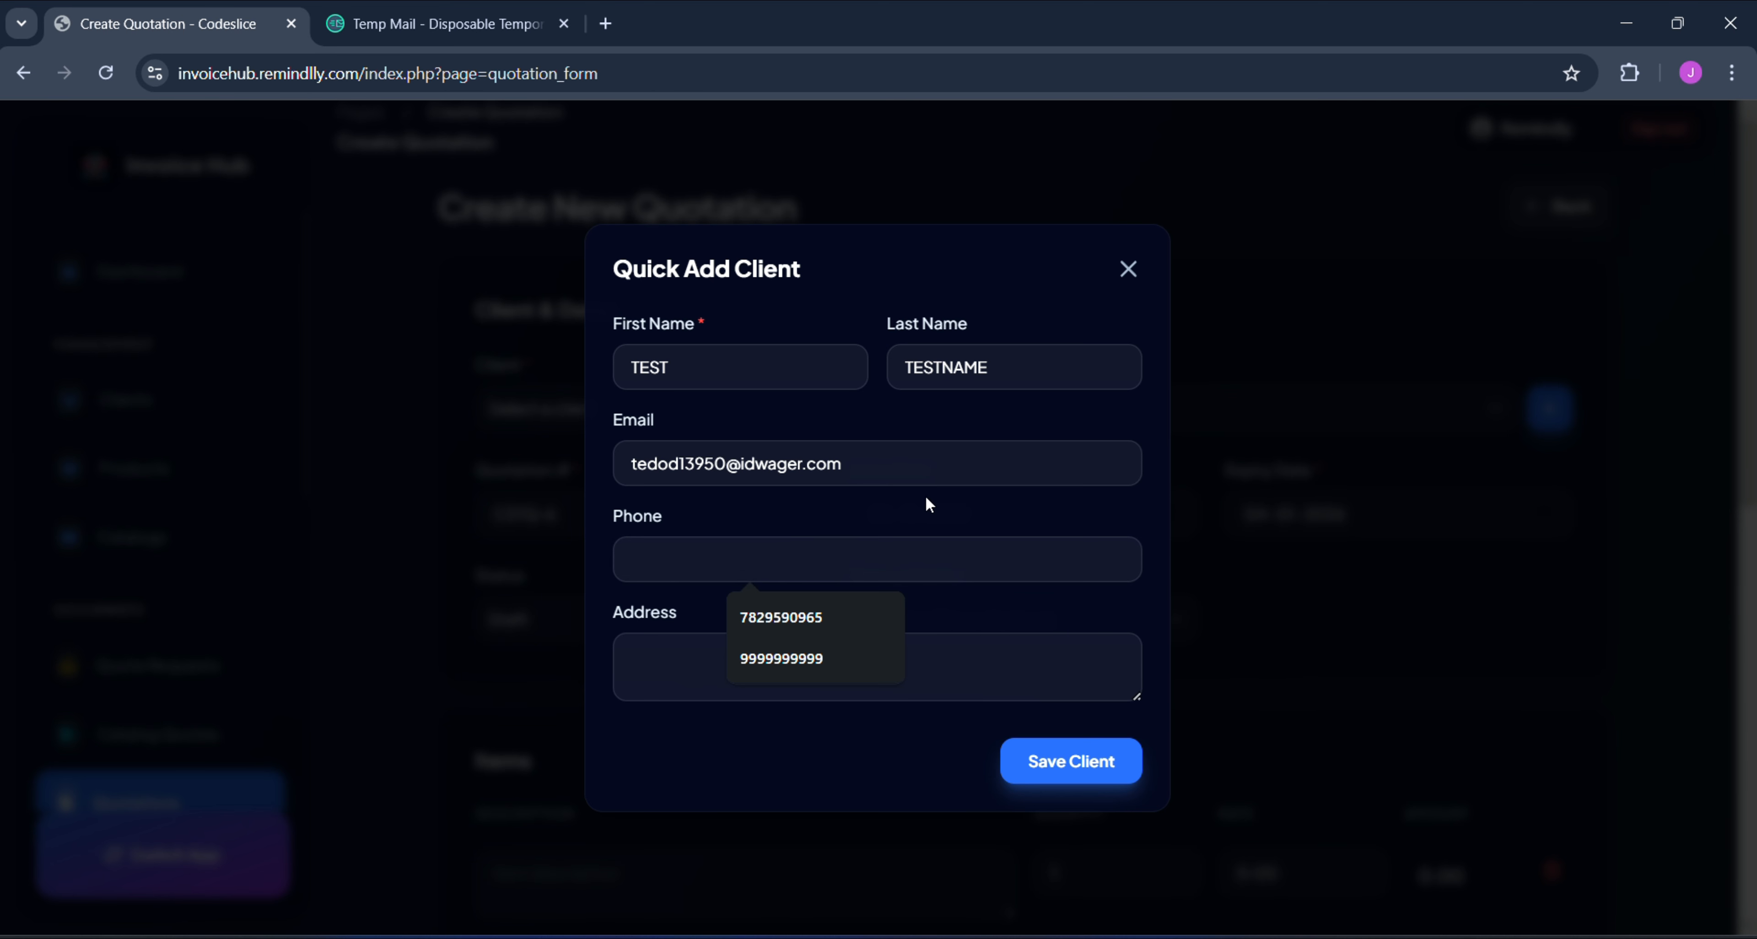
click(825, 553)
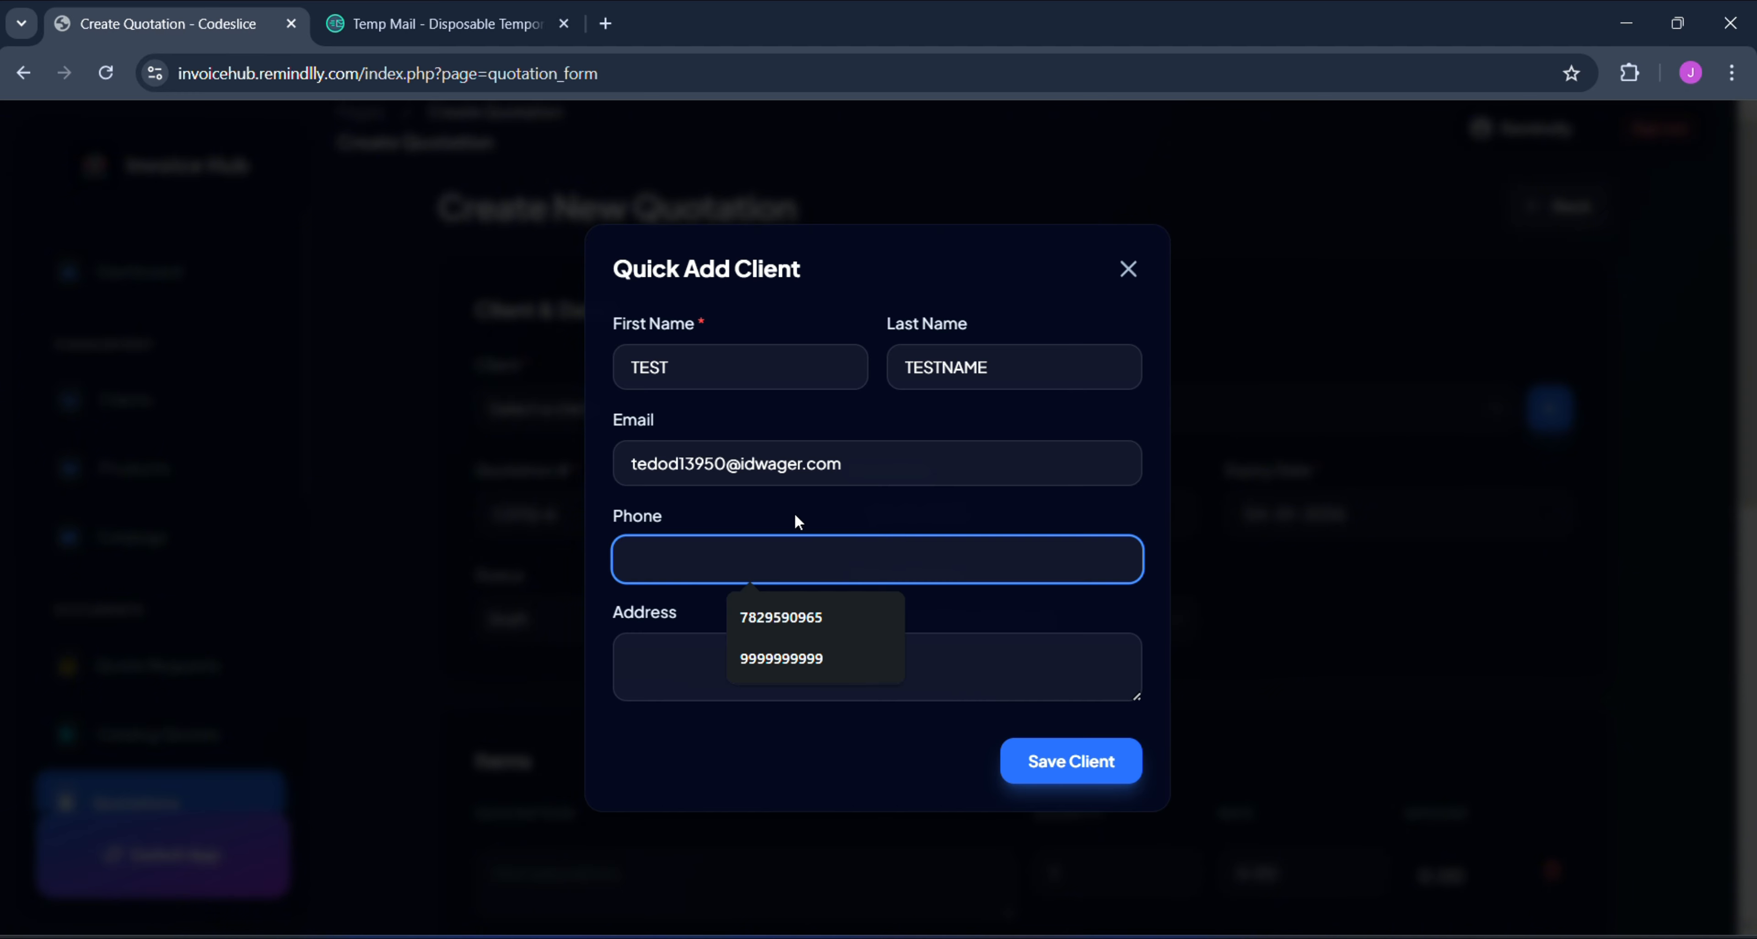
click(780, 546)
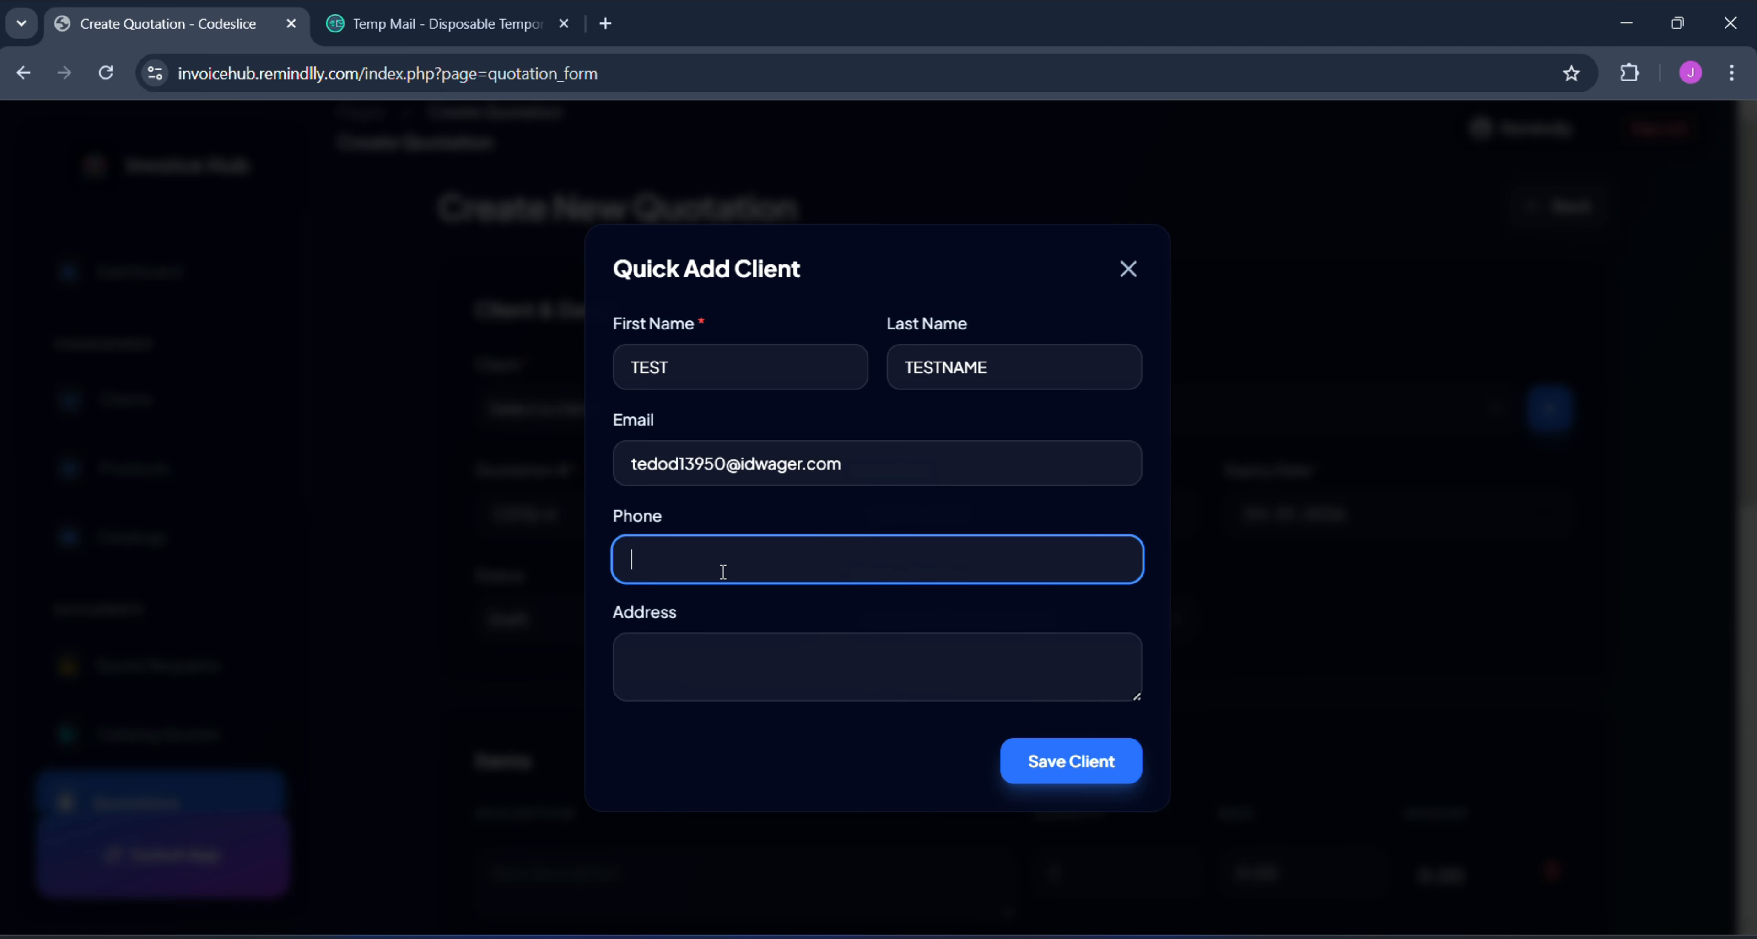
text(99999999)
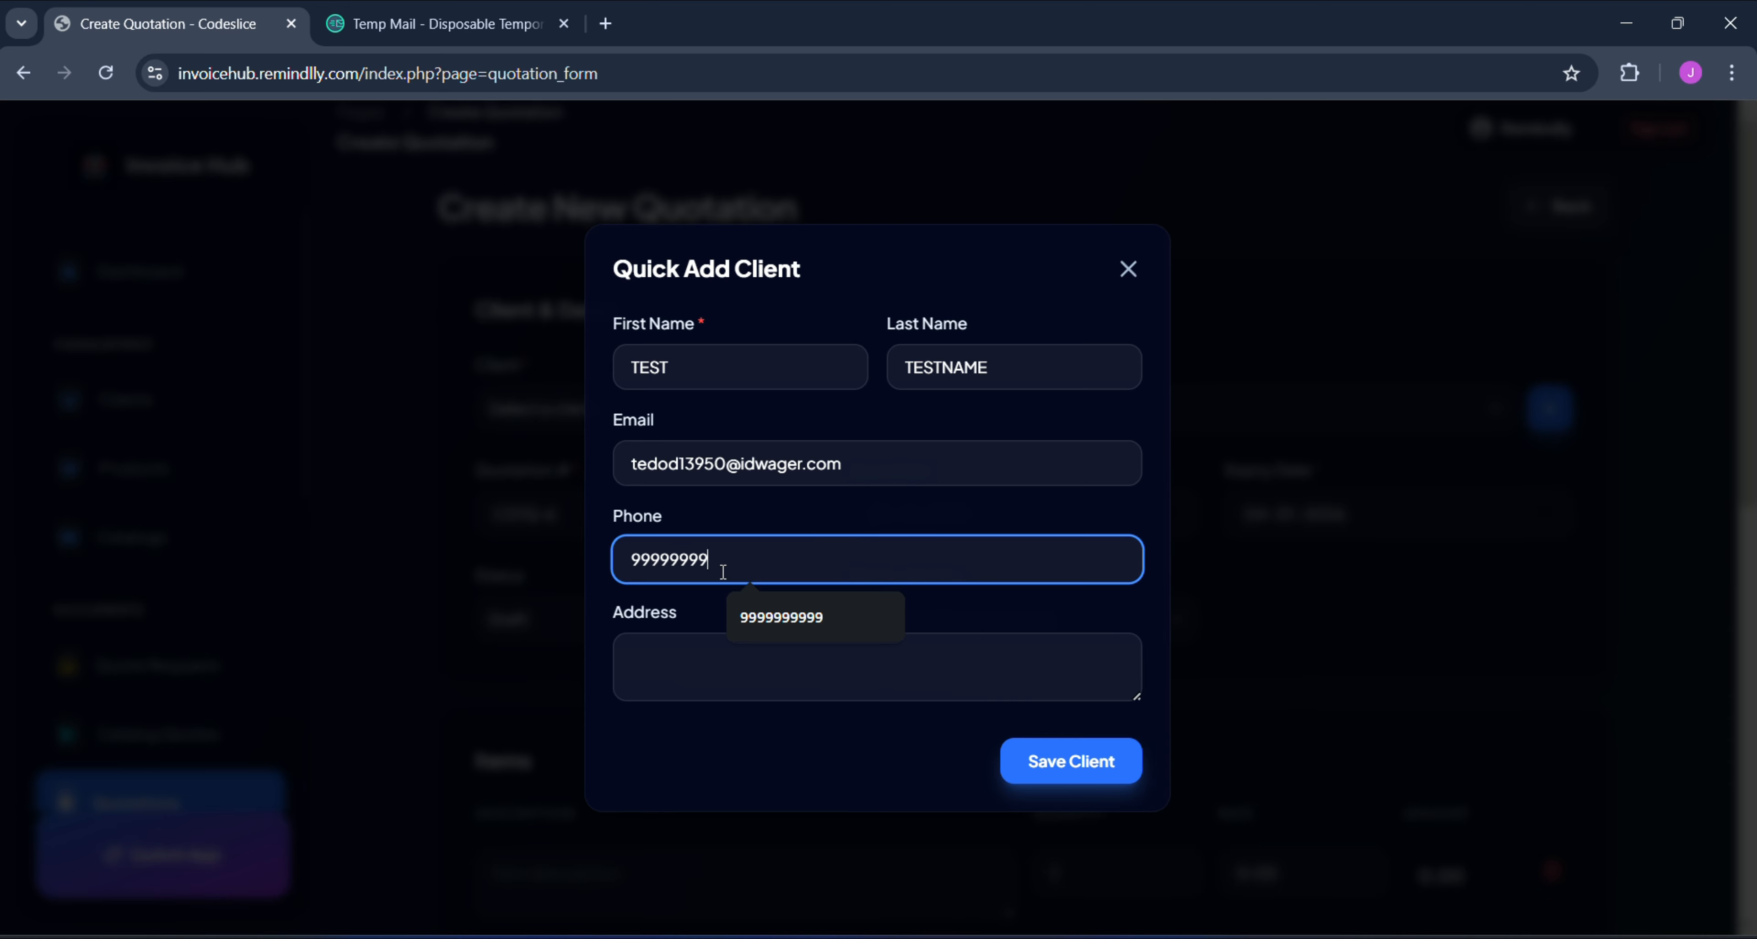
- Enter "temp address" as the new client's address and save the client
click(722, 638)
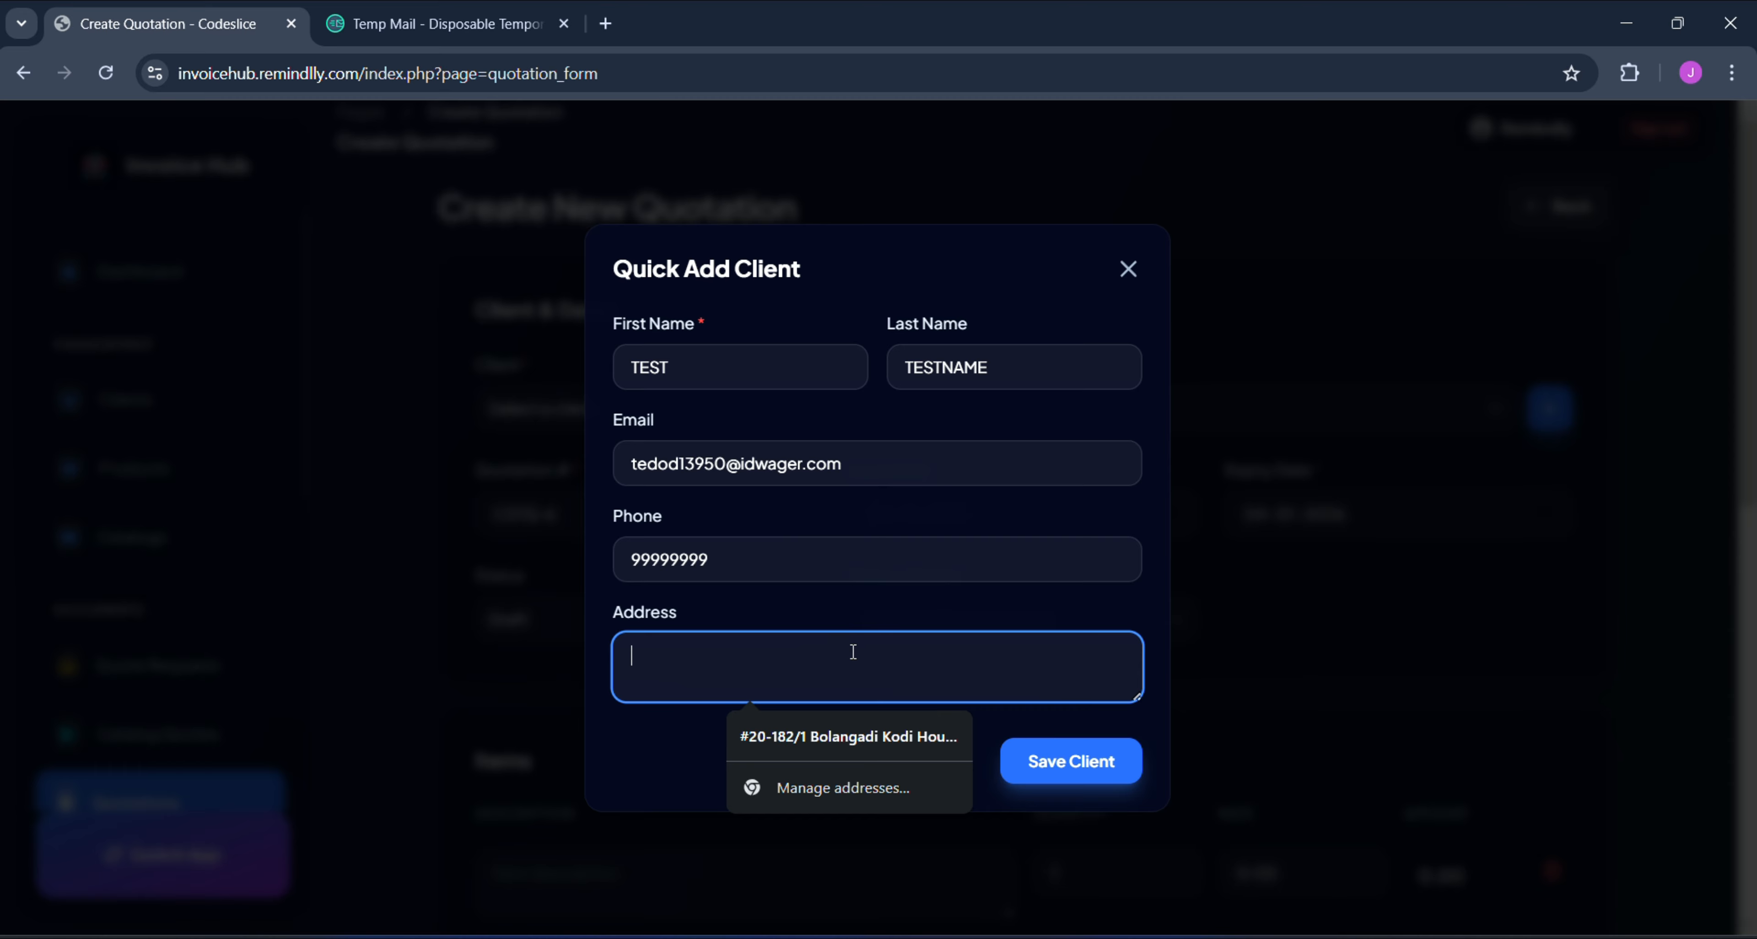
text(t)
key(BackSpace)
text(temp address)
click(938, 615)
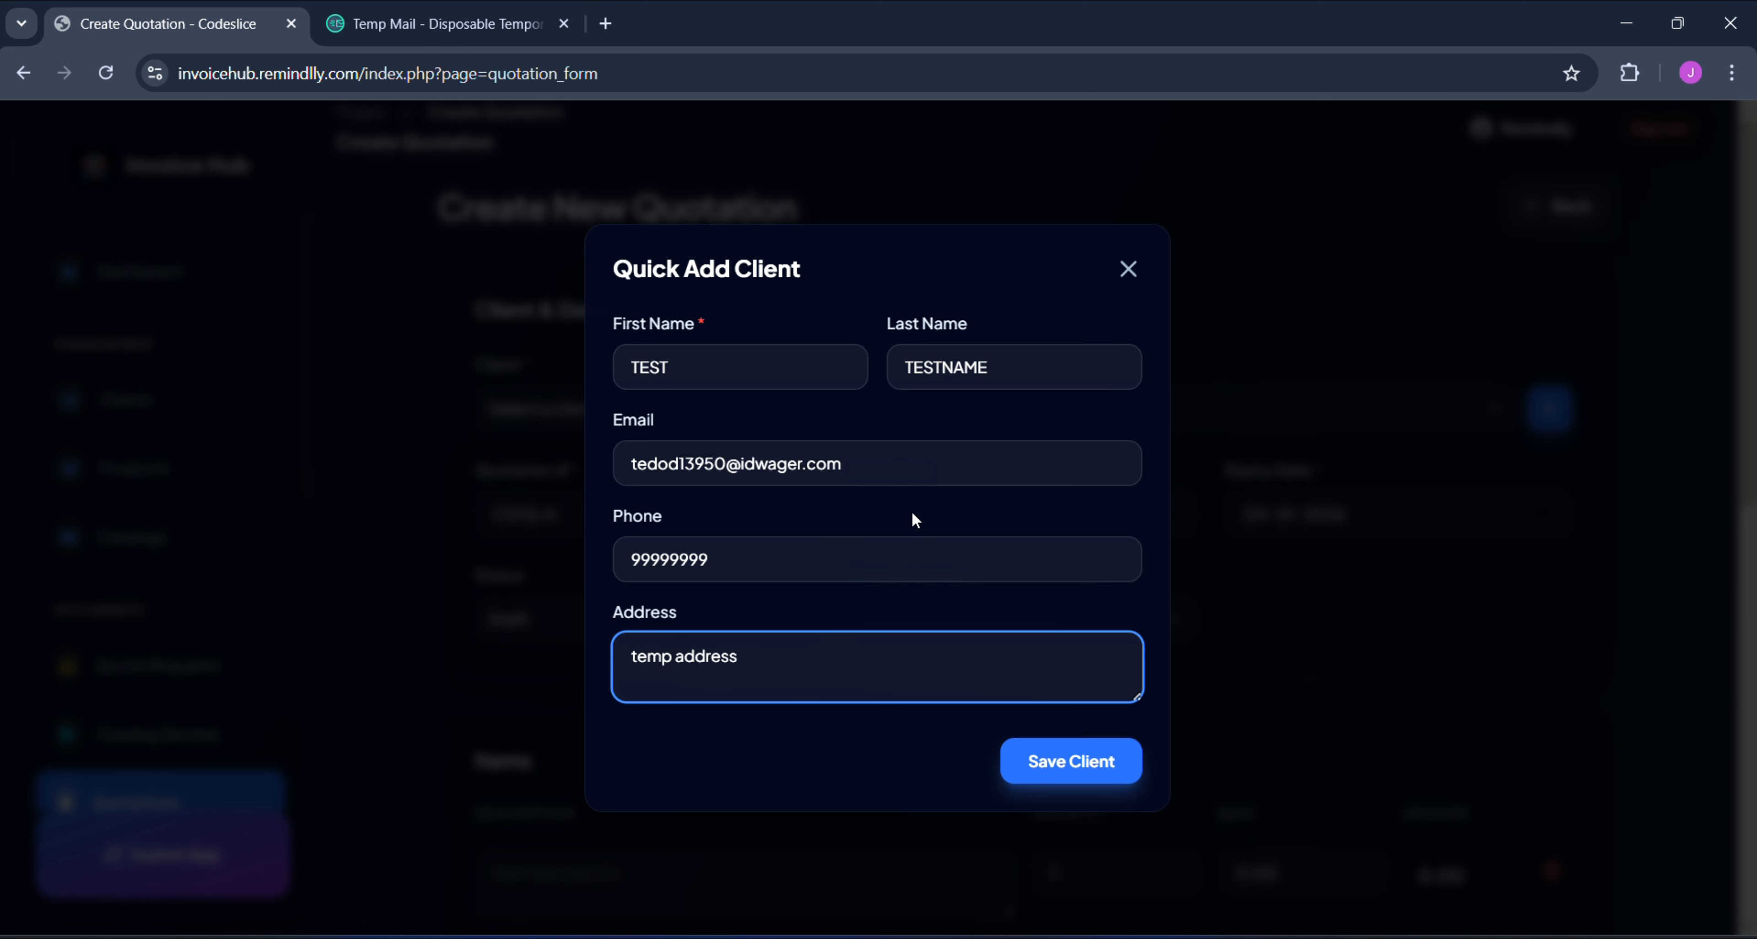
click(927, 507)
click(957, 554)
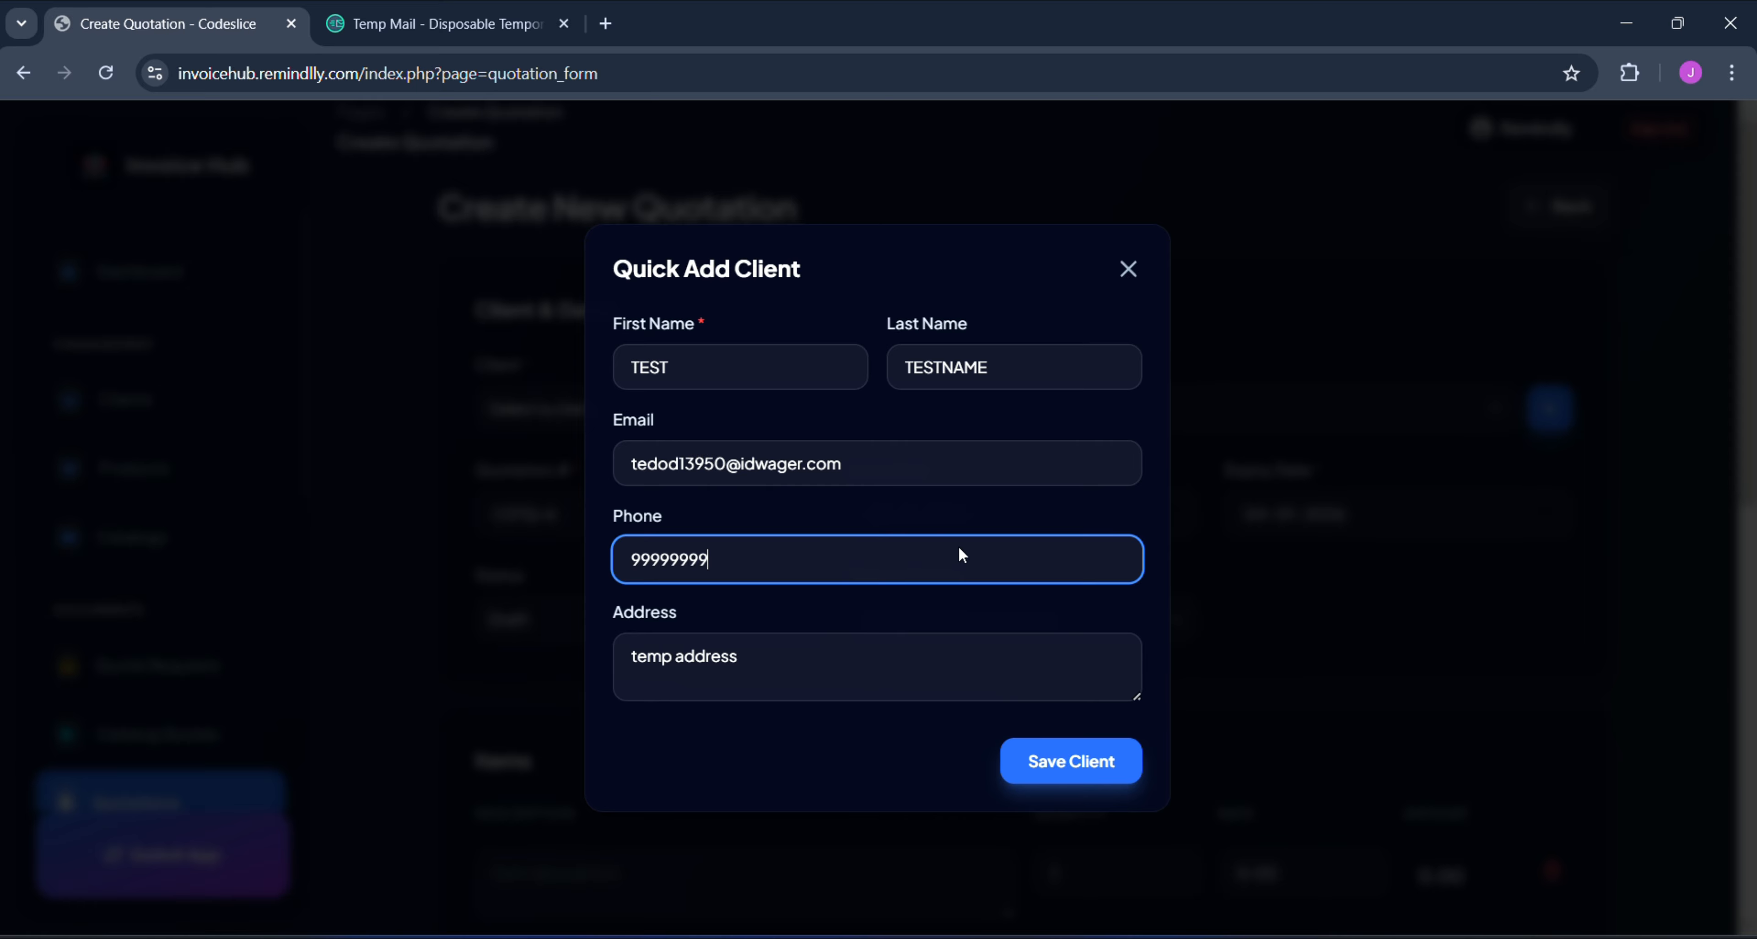
click(1080, 758)
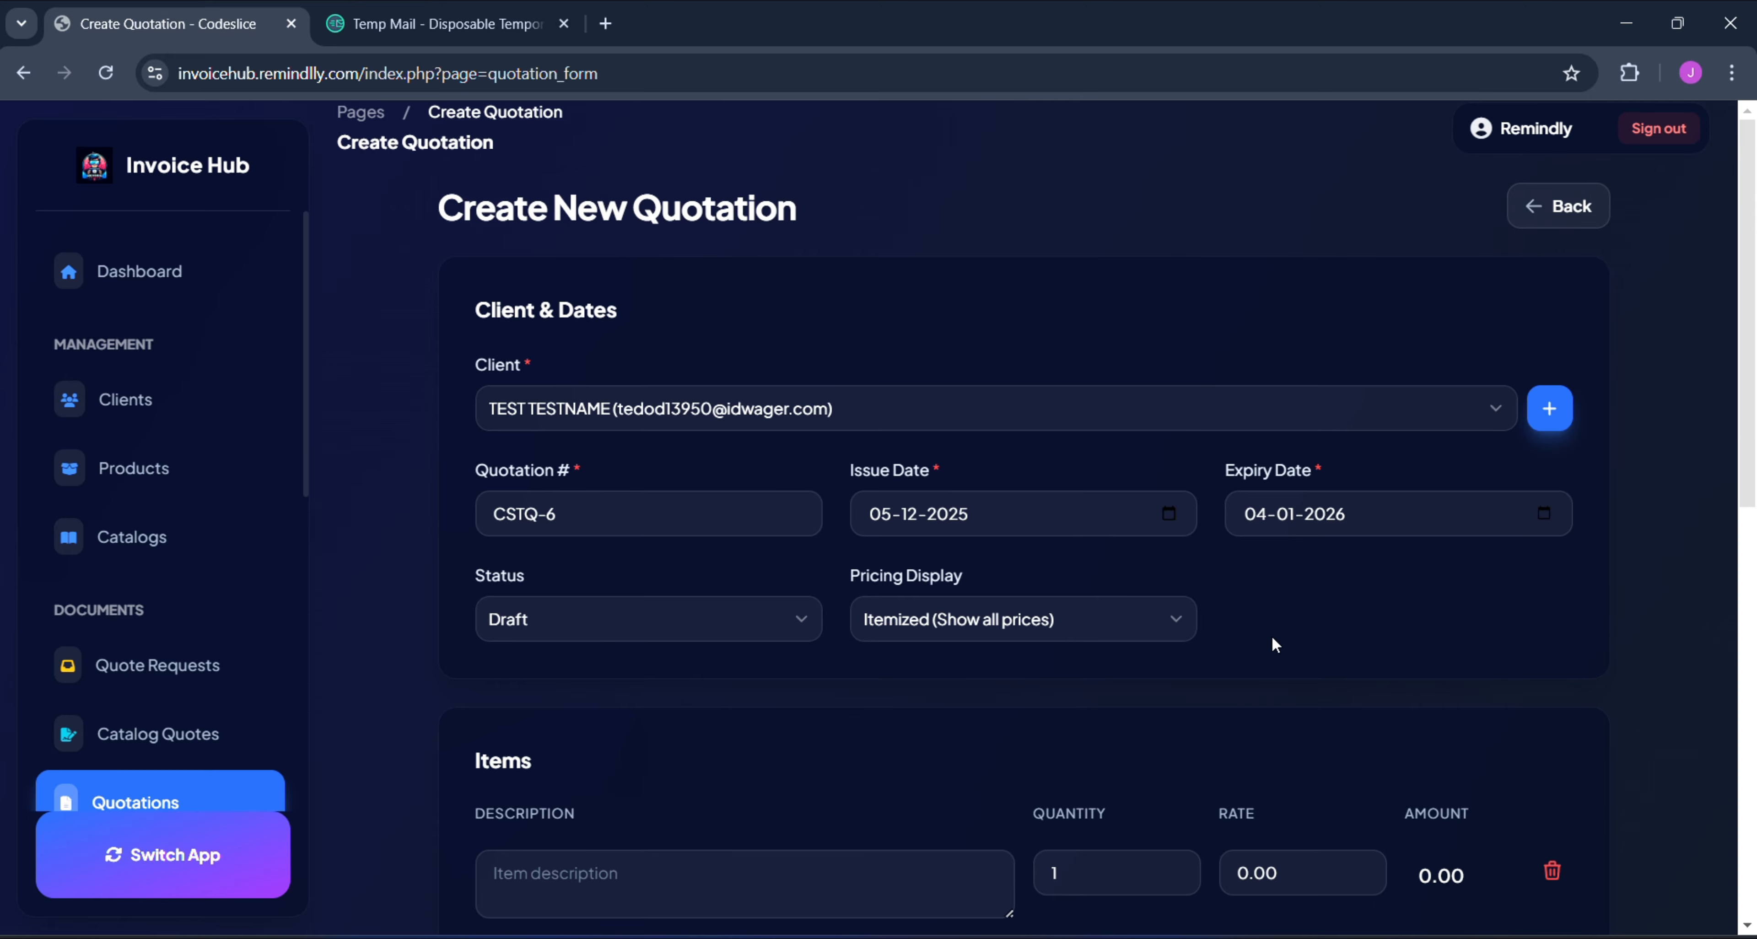
- Describe the quotation's first item as "DJ - Event" and set its rate to 2000
scroll(1273, 645, down, 1)
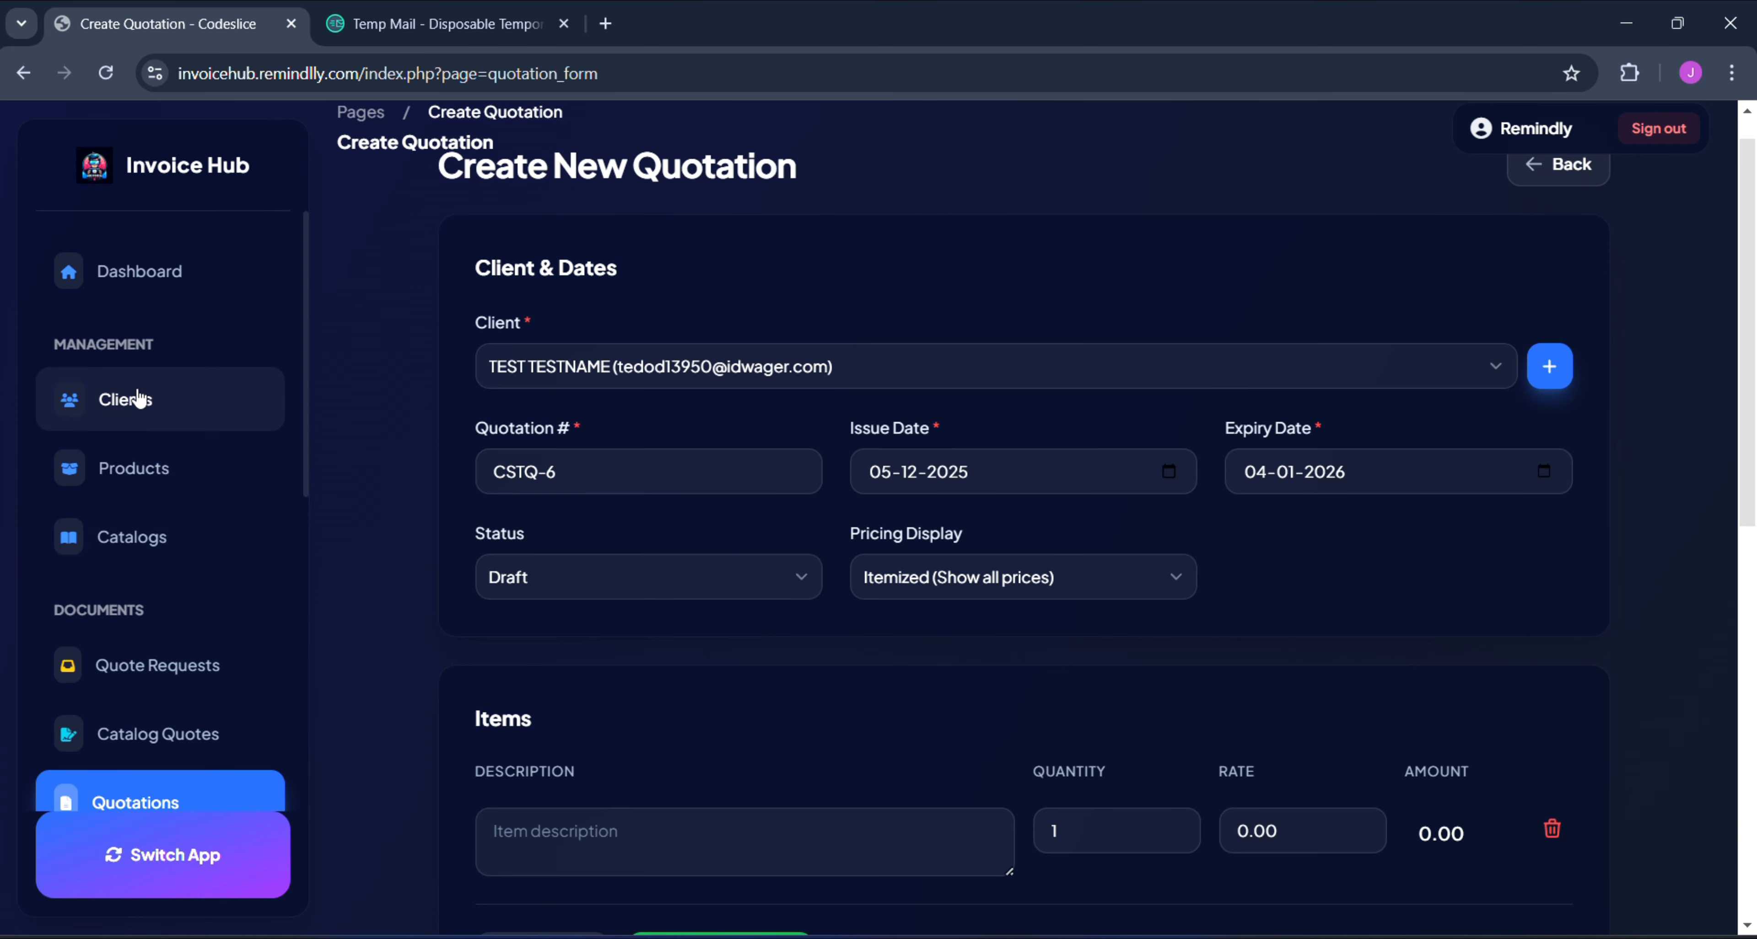
scroll(514, 409, down, 2)
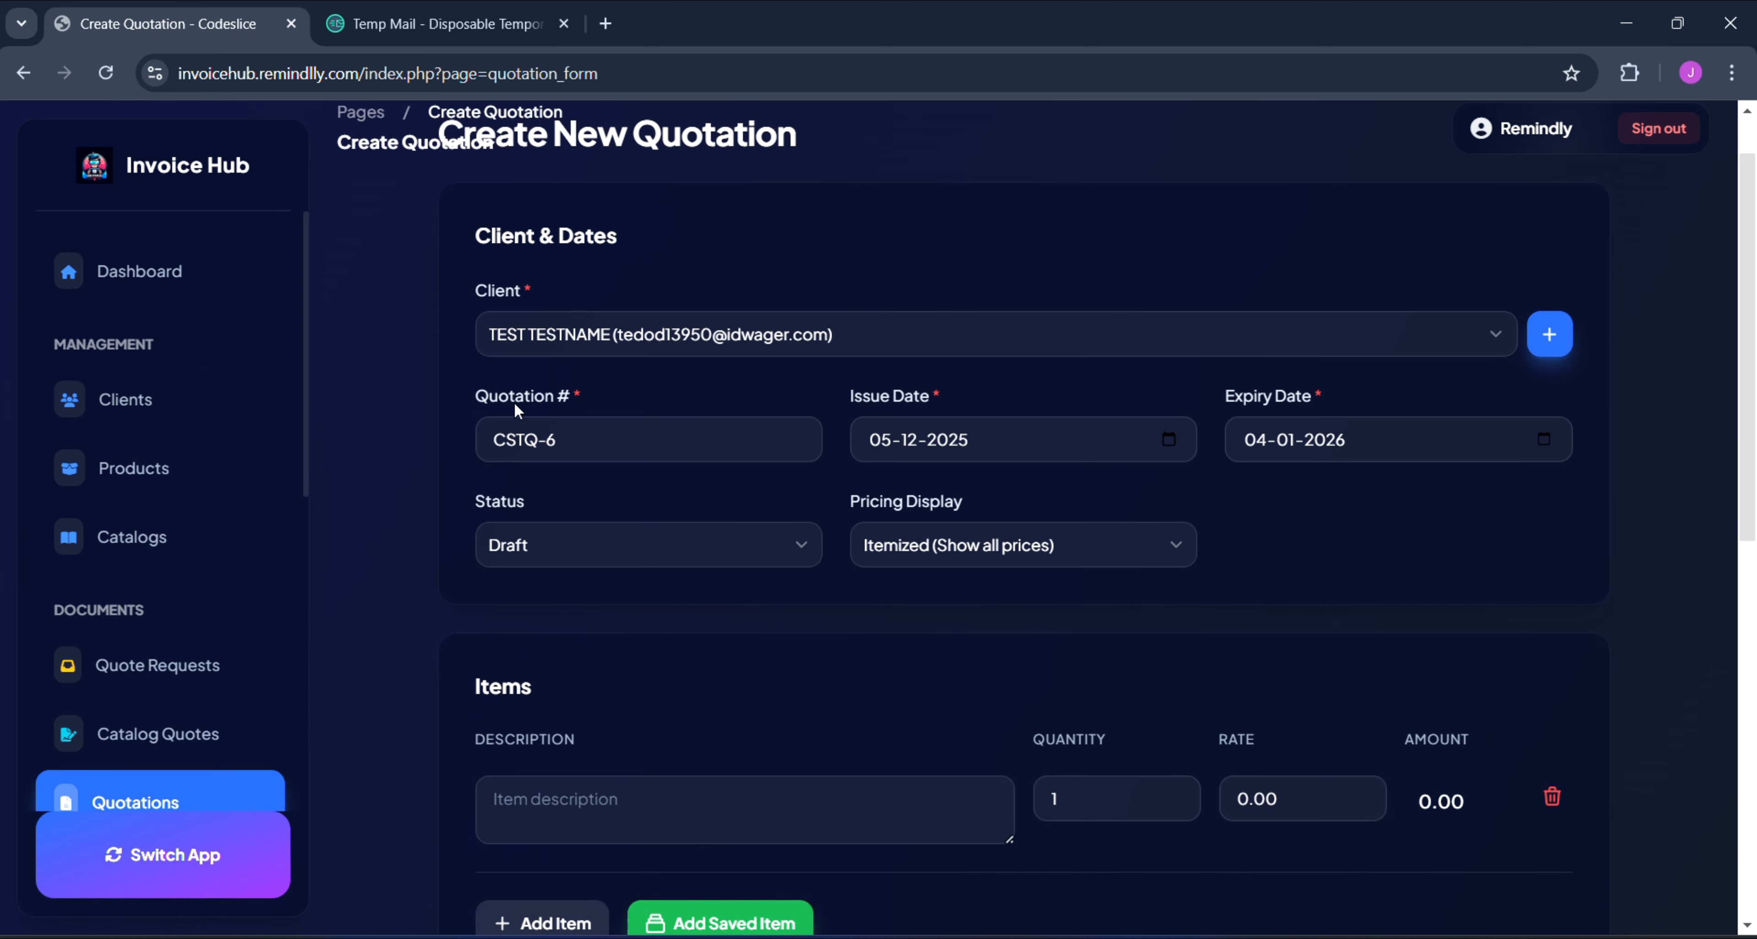
scroll(514, 403, down, 2)
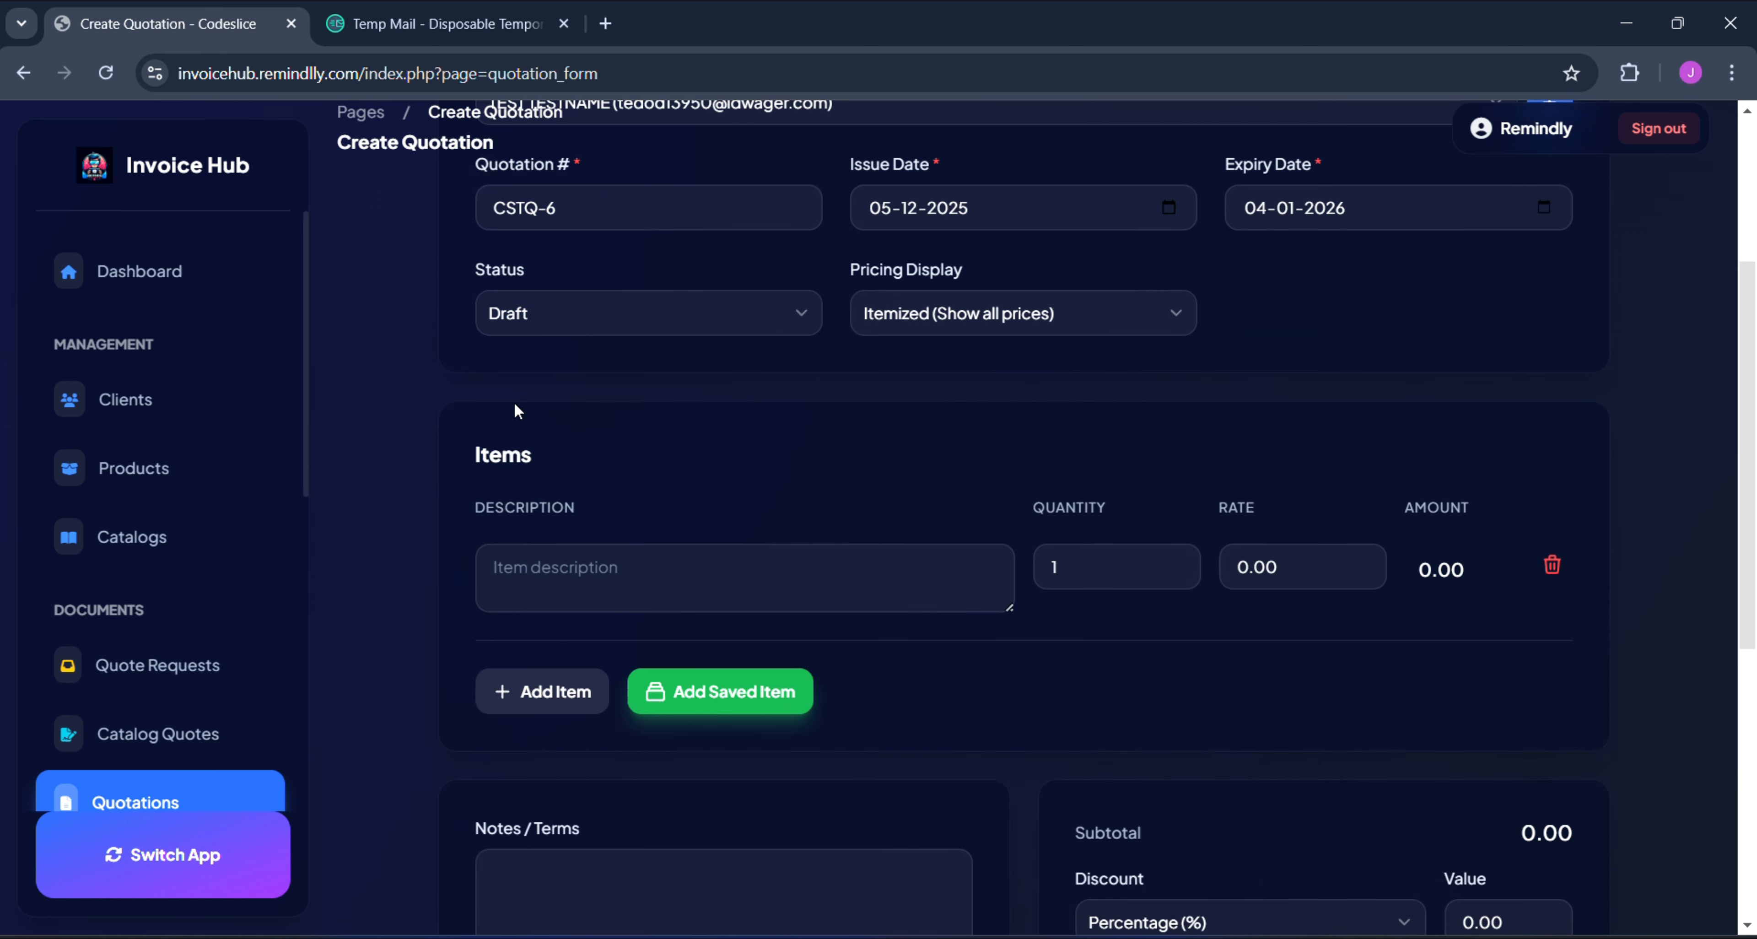
click(587, 575)
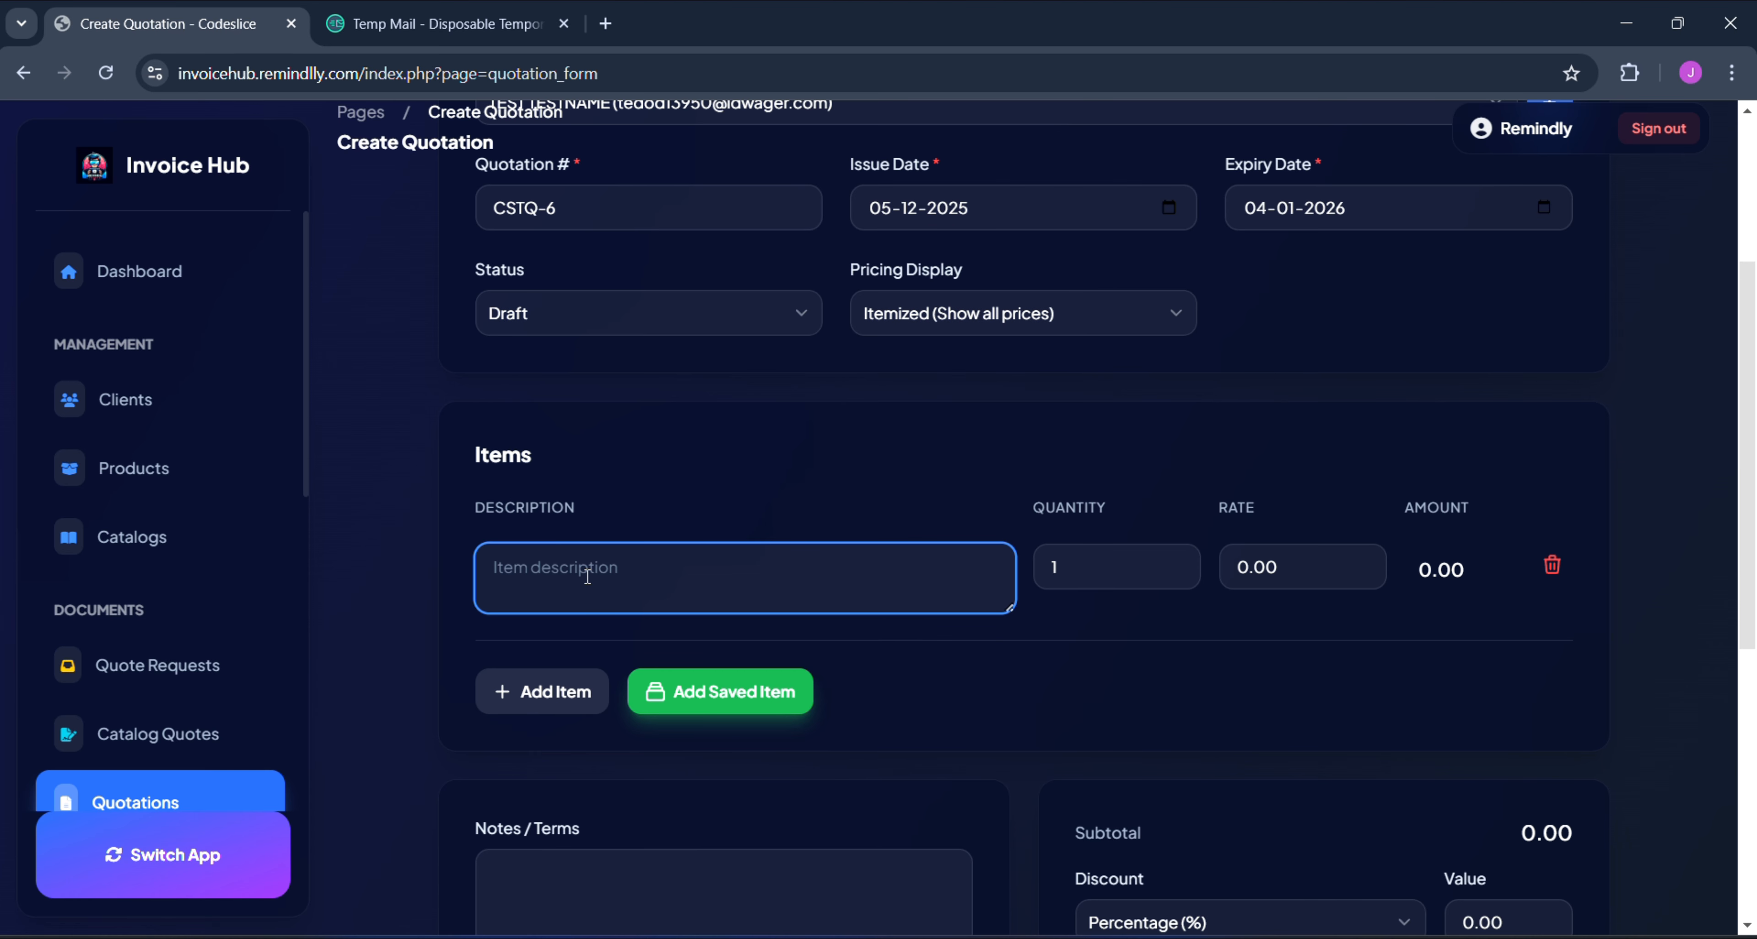
text(D)
key(BackSpace)
text(DJ - Event)
click(1243, 568)
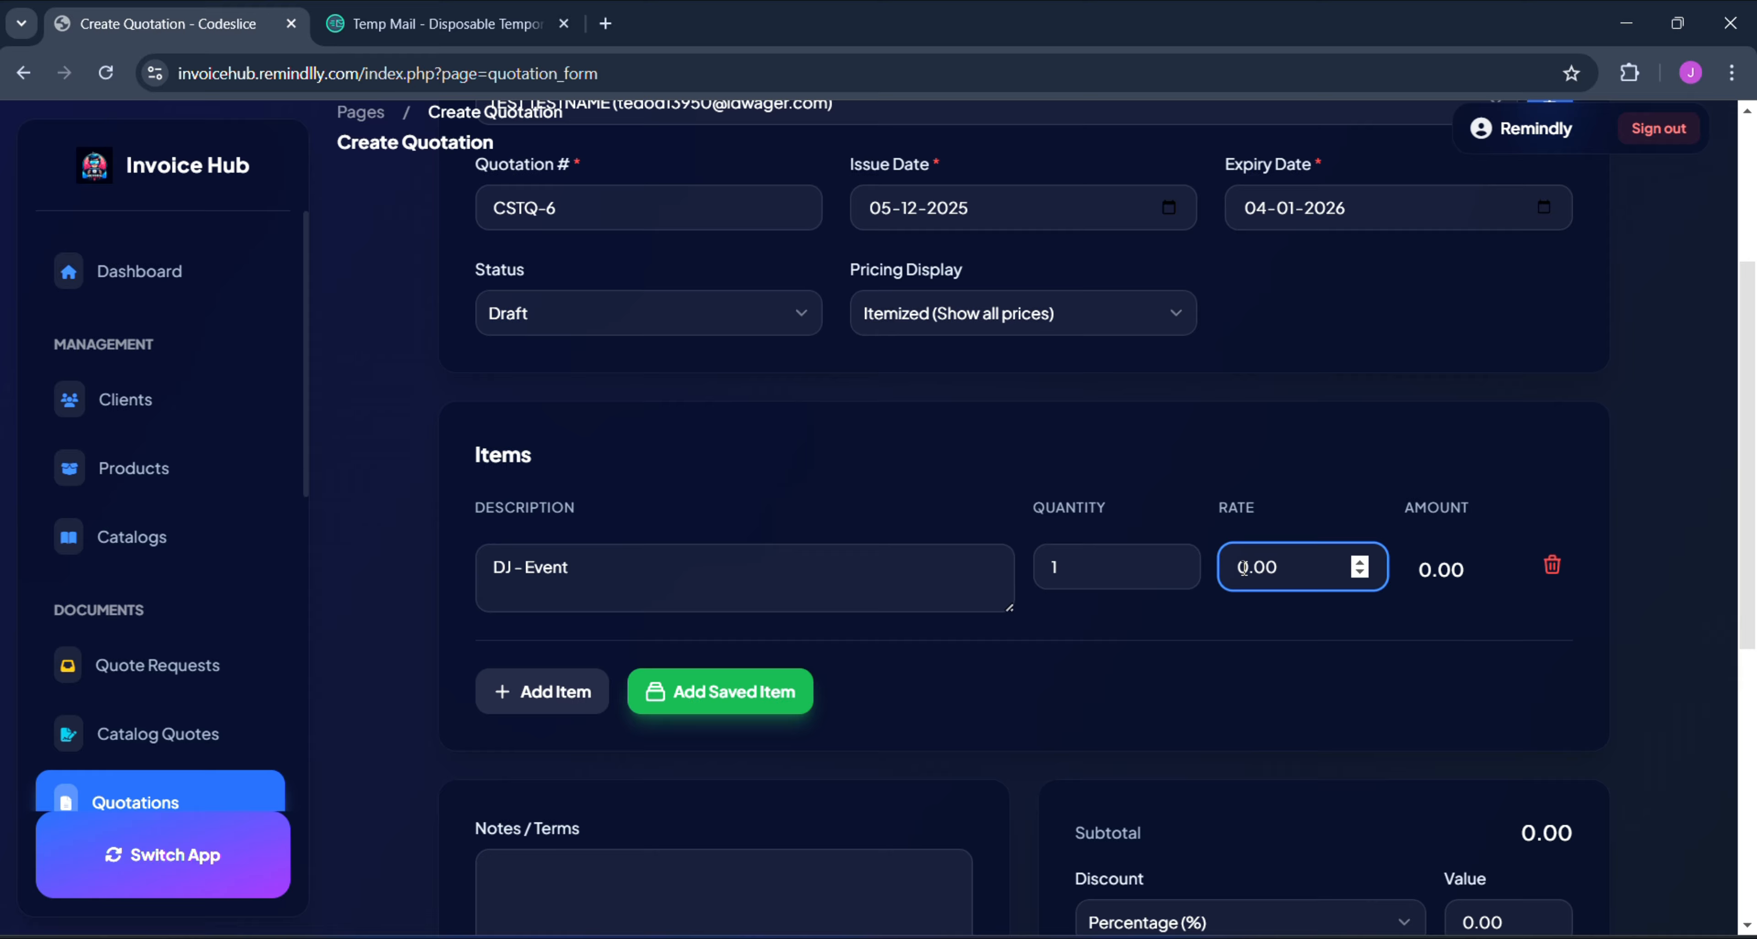
text(200)
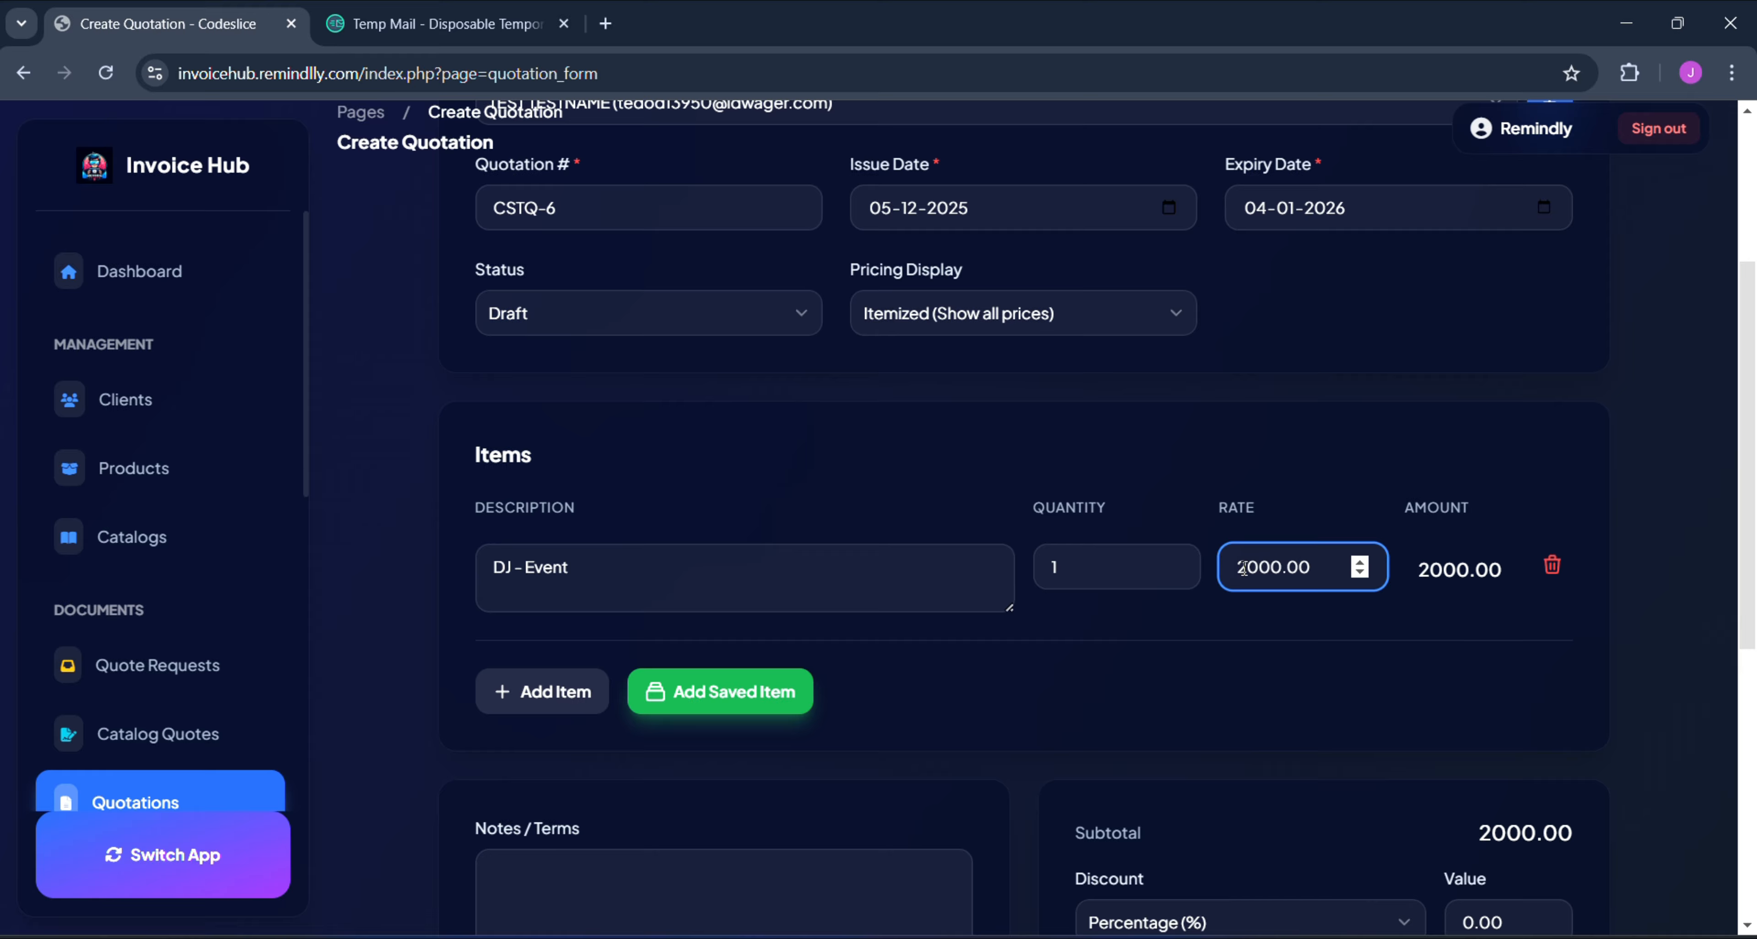
- Look at the quotation's notes, discount, tax and total section below the items
scroll(1244, 572, down, 1)
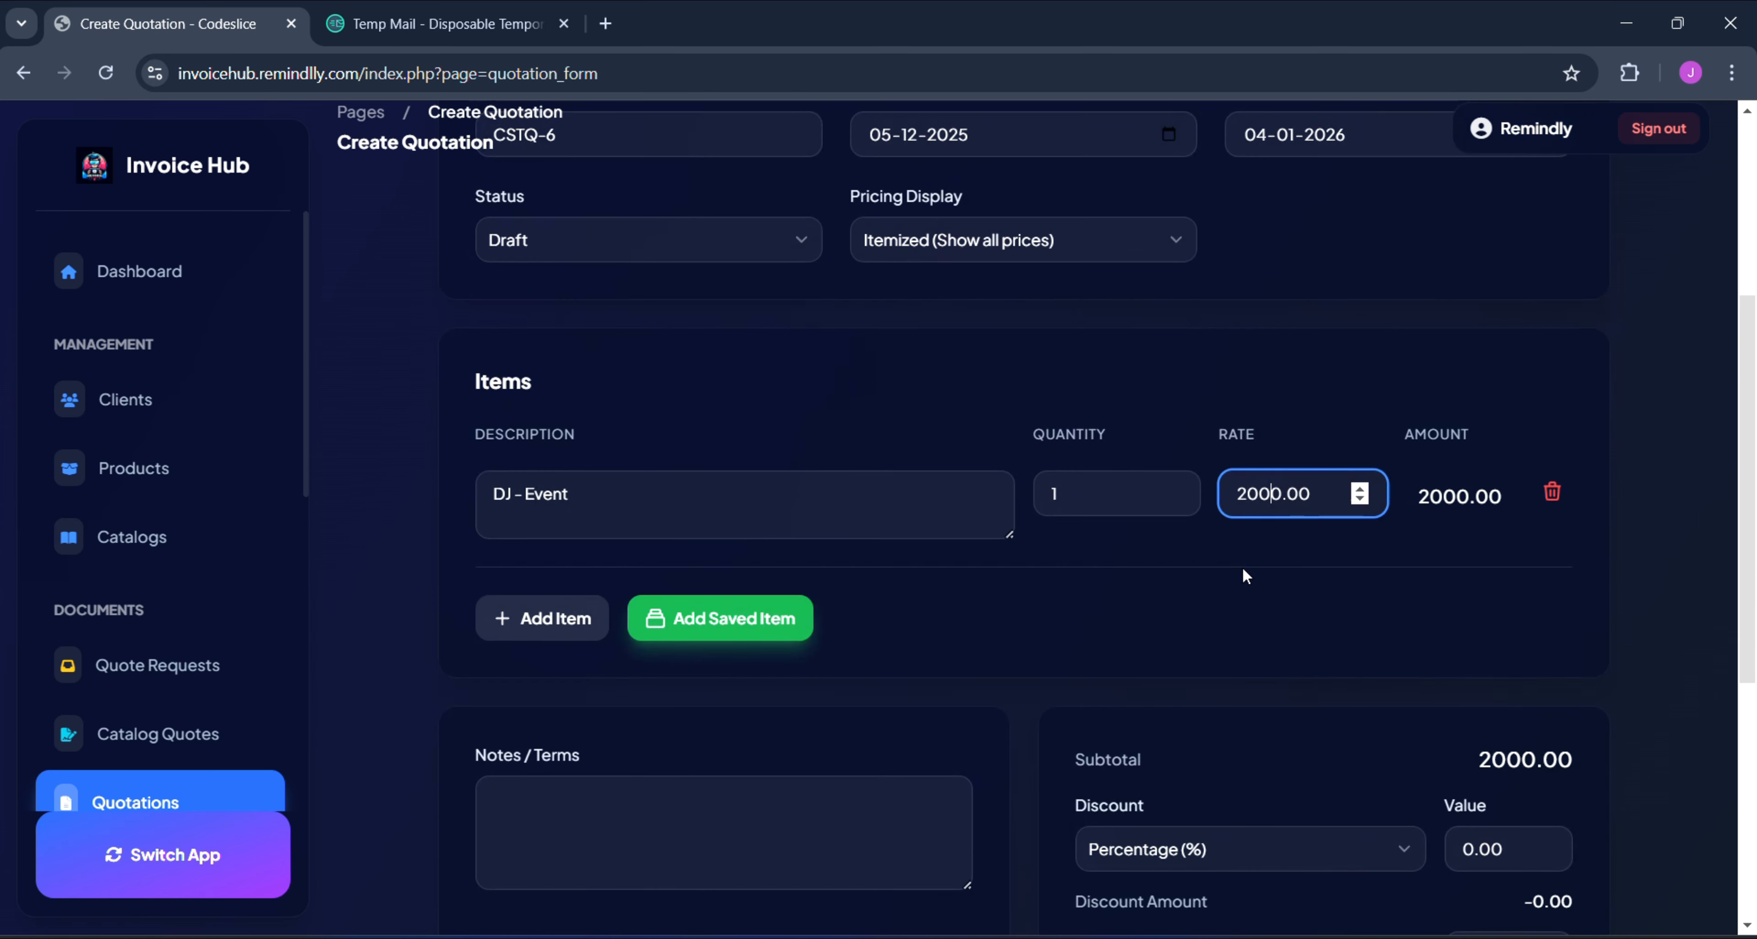
scroll(1244, 570, down, 1)
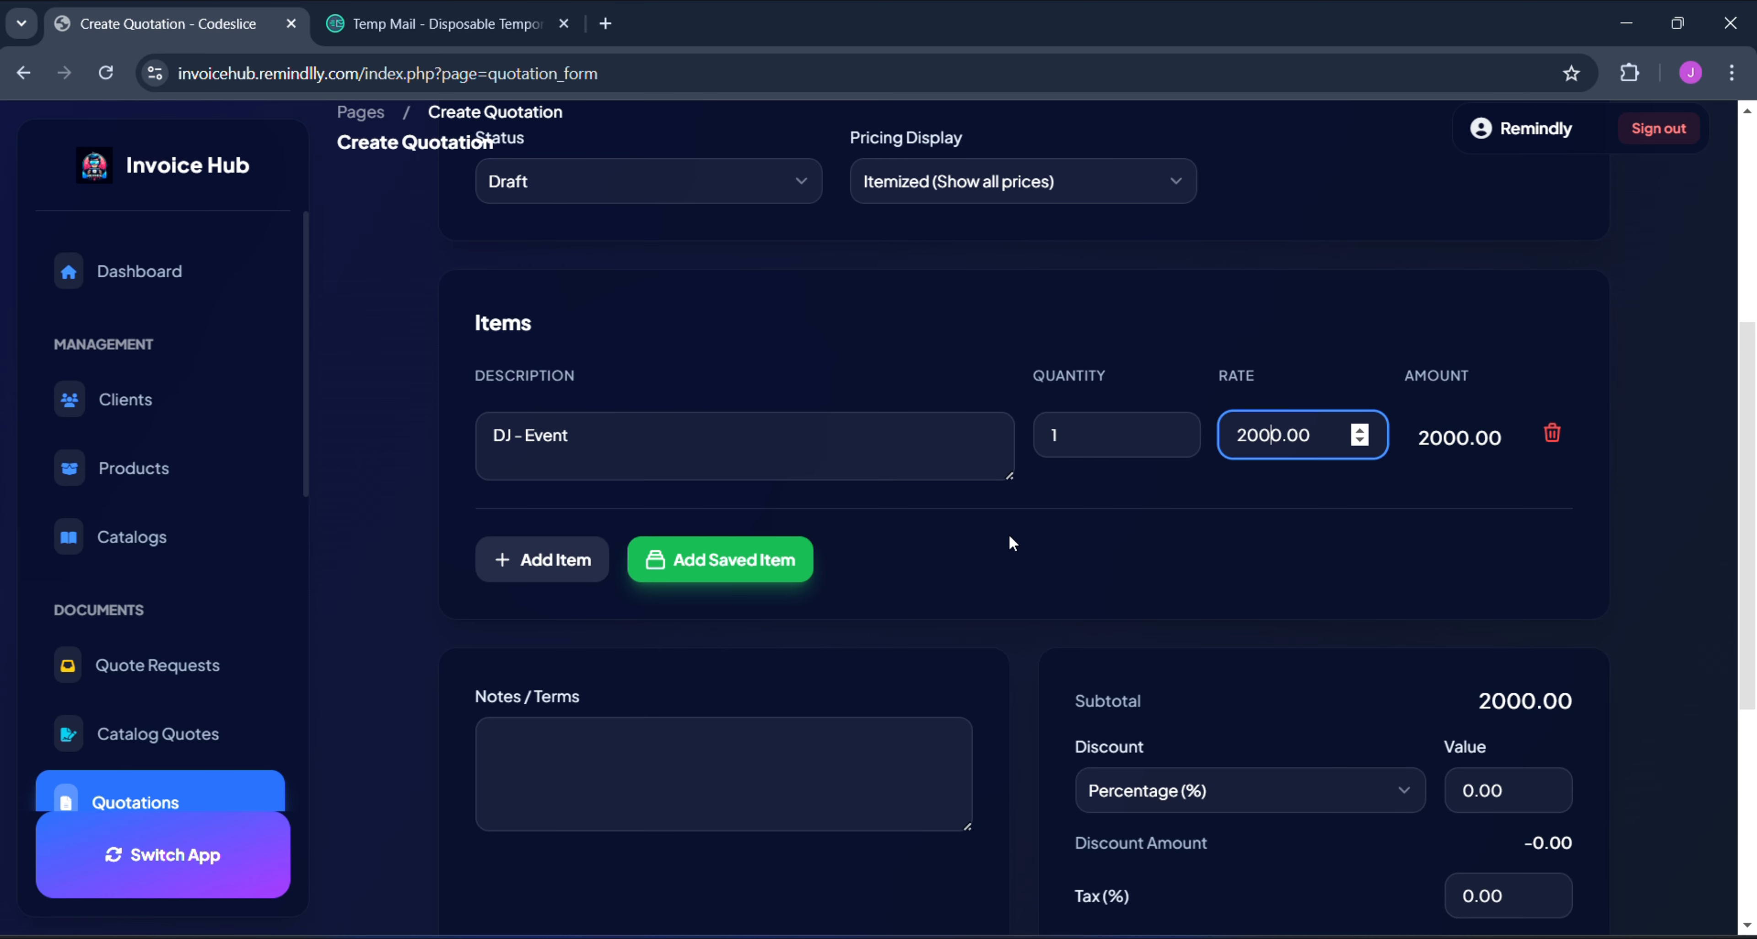
scroll(1224, 585, down, 2)
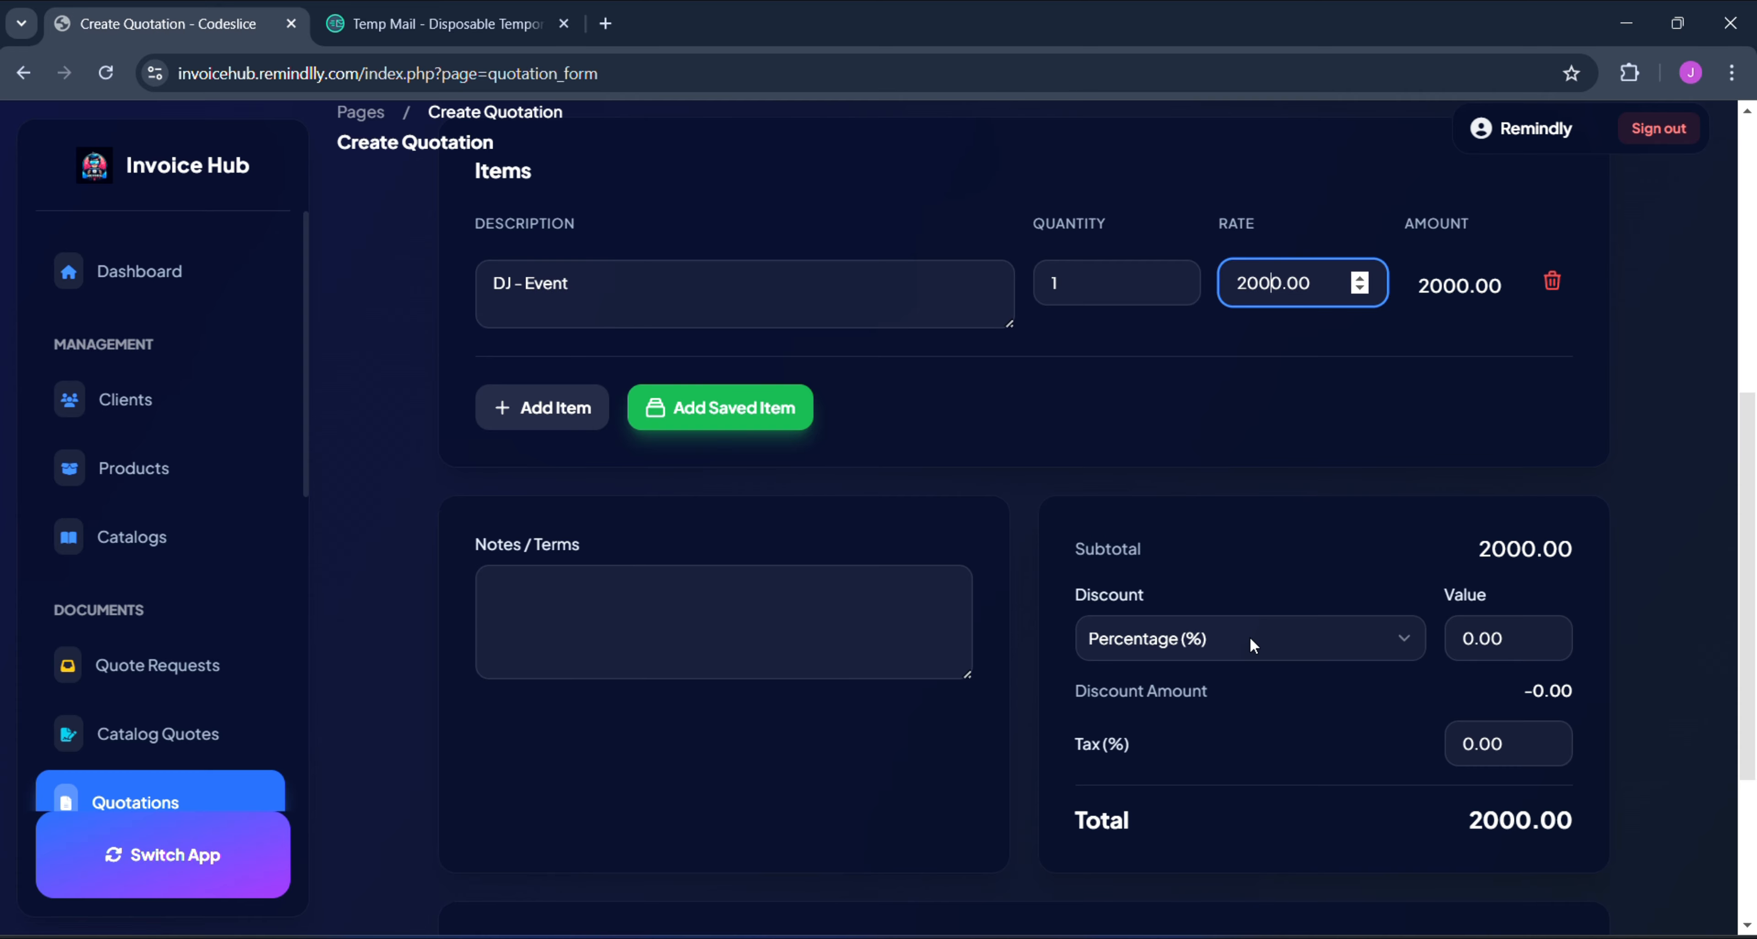
- Change the quotation's discount type to Flat Amount and set its value to 500
click(1252, 643)
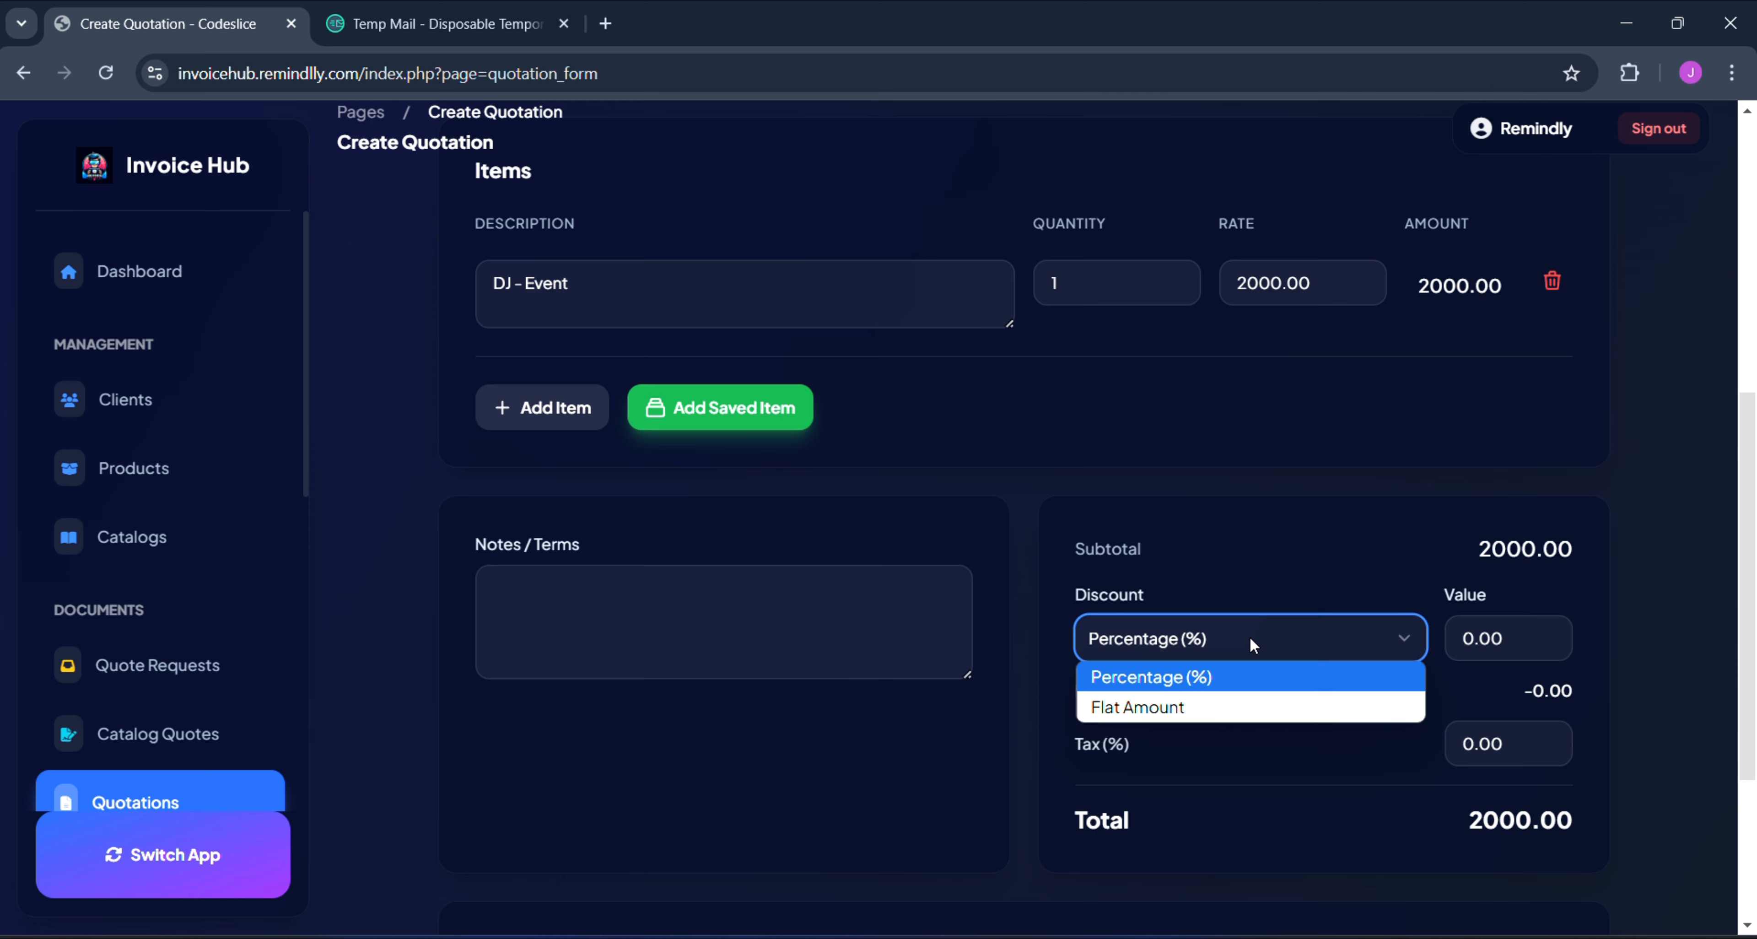
click(1232, 706)
click(1134, 639)
click(1183, 707)
click(1448, 636)
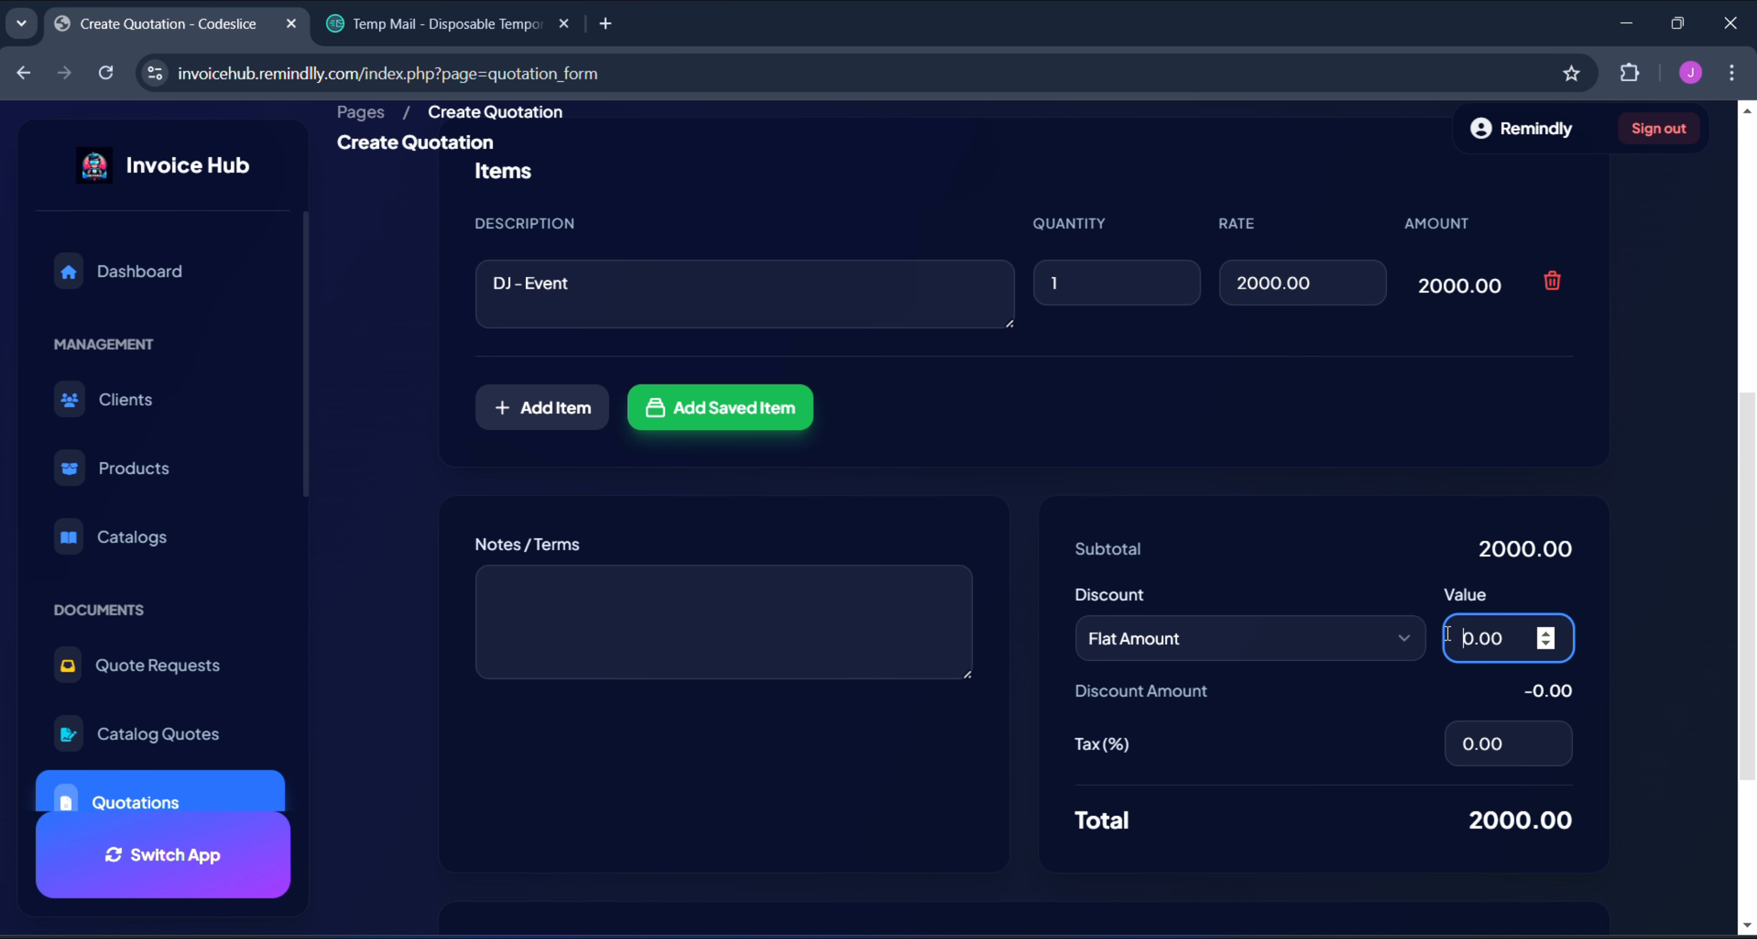
text(500)
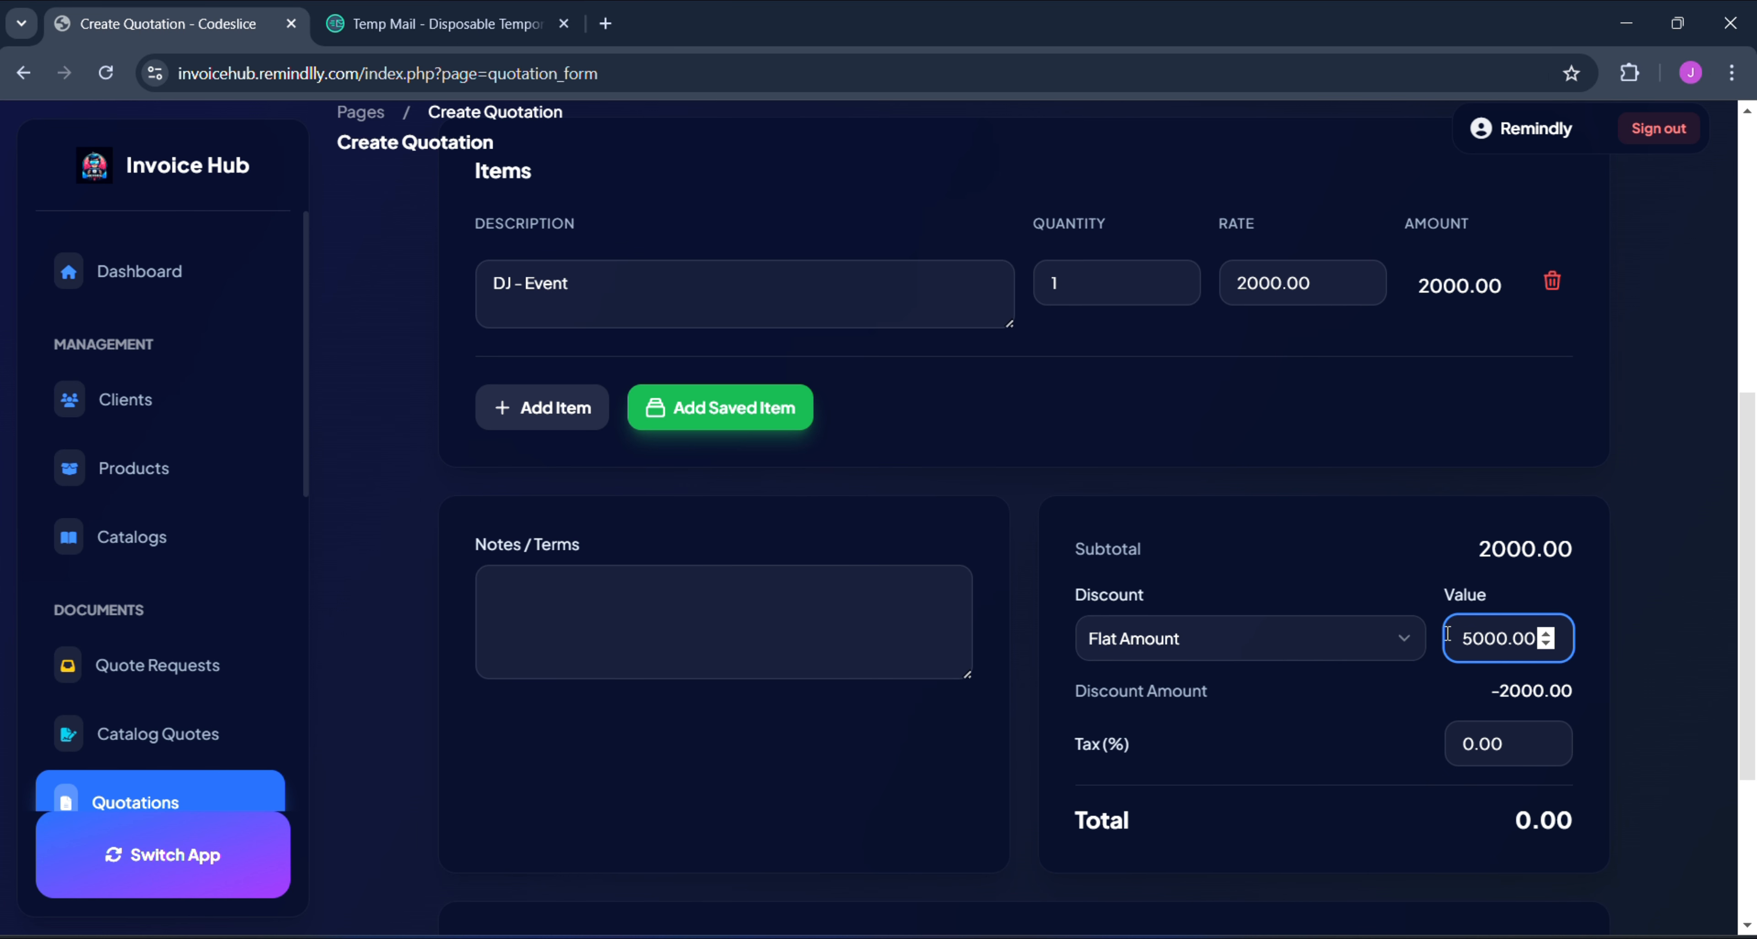
scroll(1448, 635, down, 2)
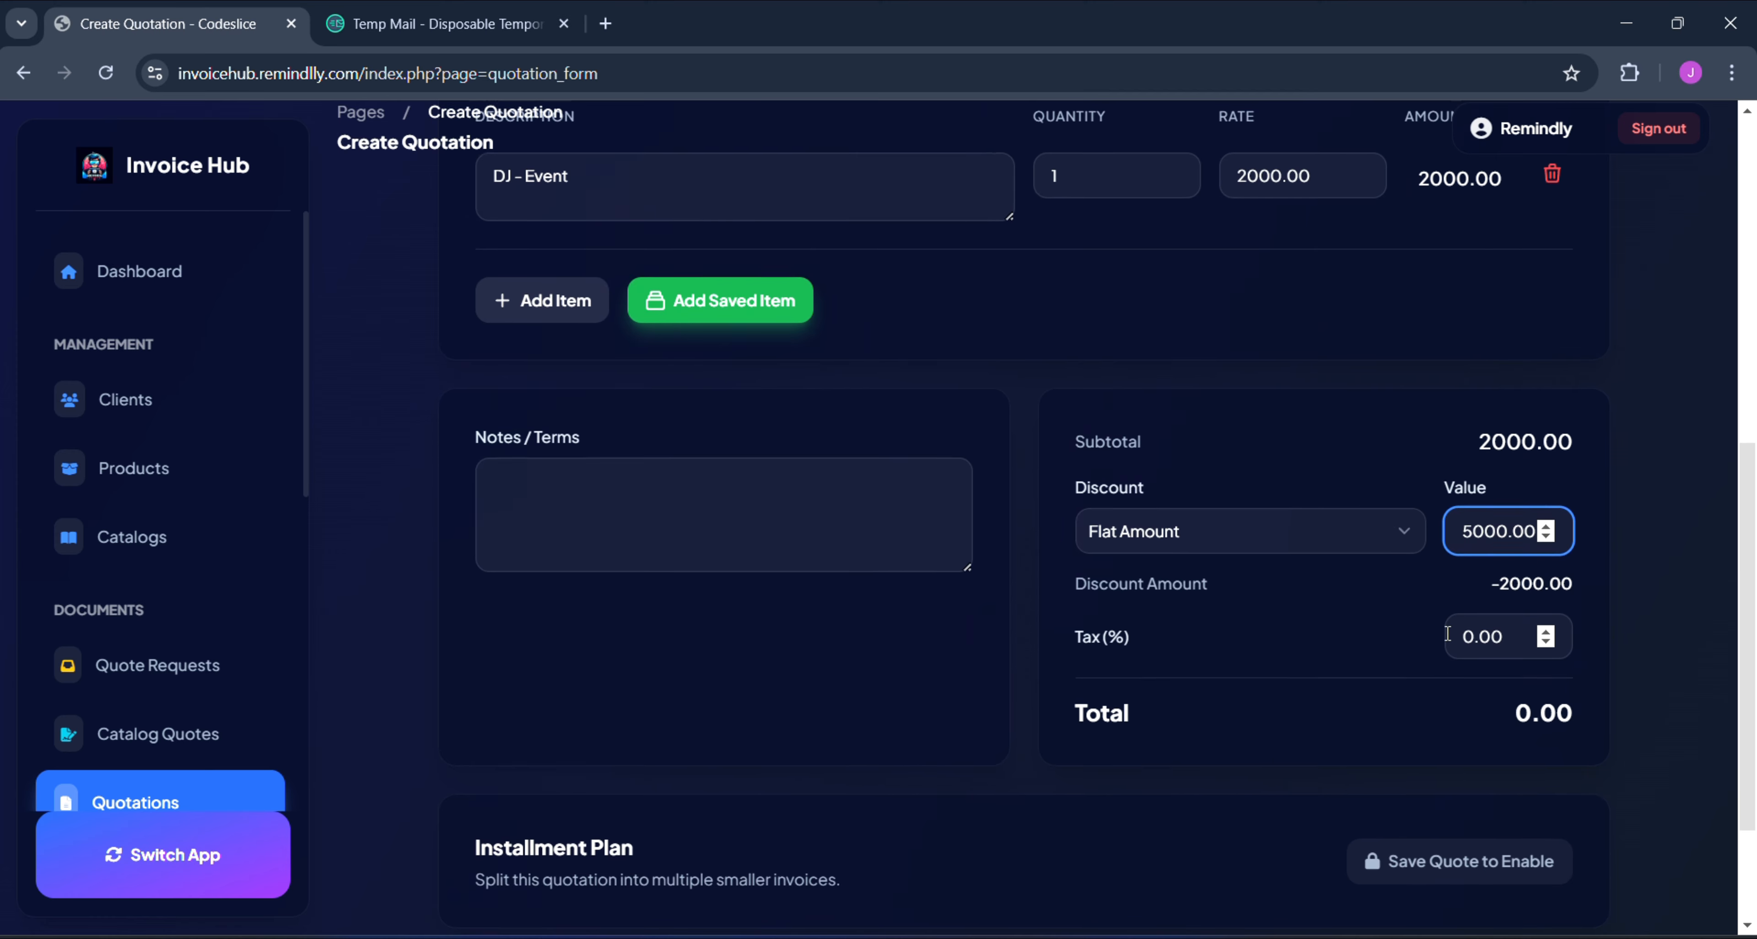
scroll(1447, 635, up, 1)
key(BackSpace)
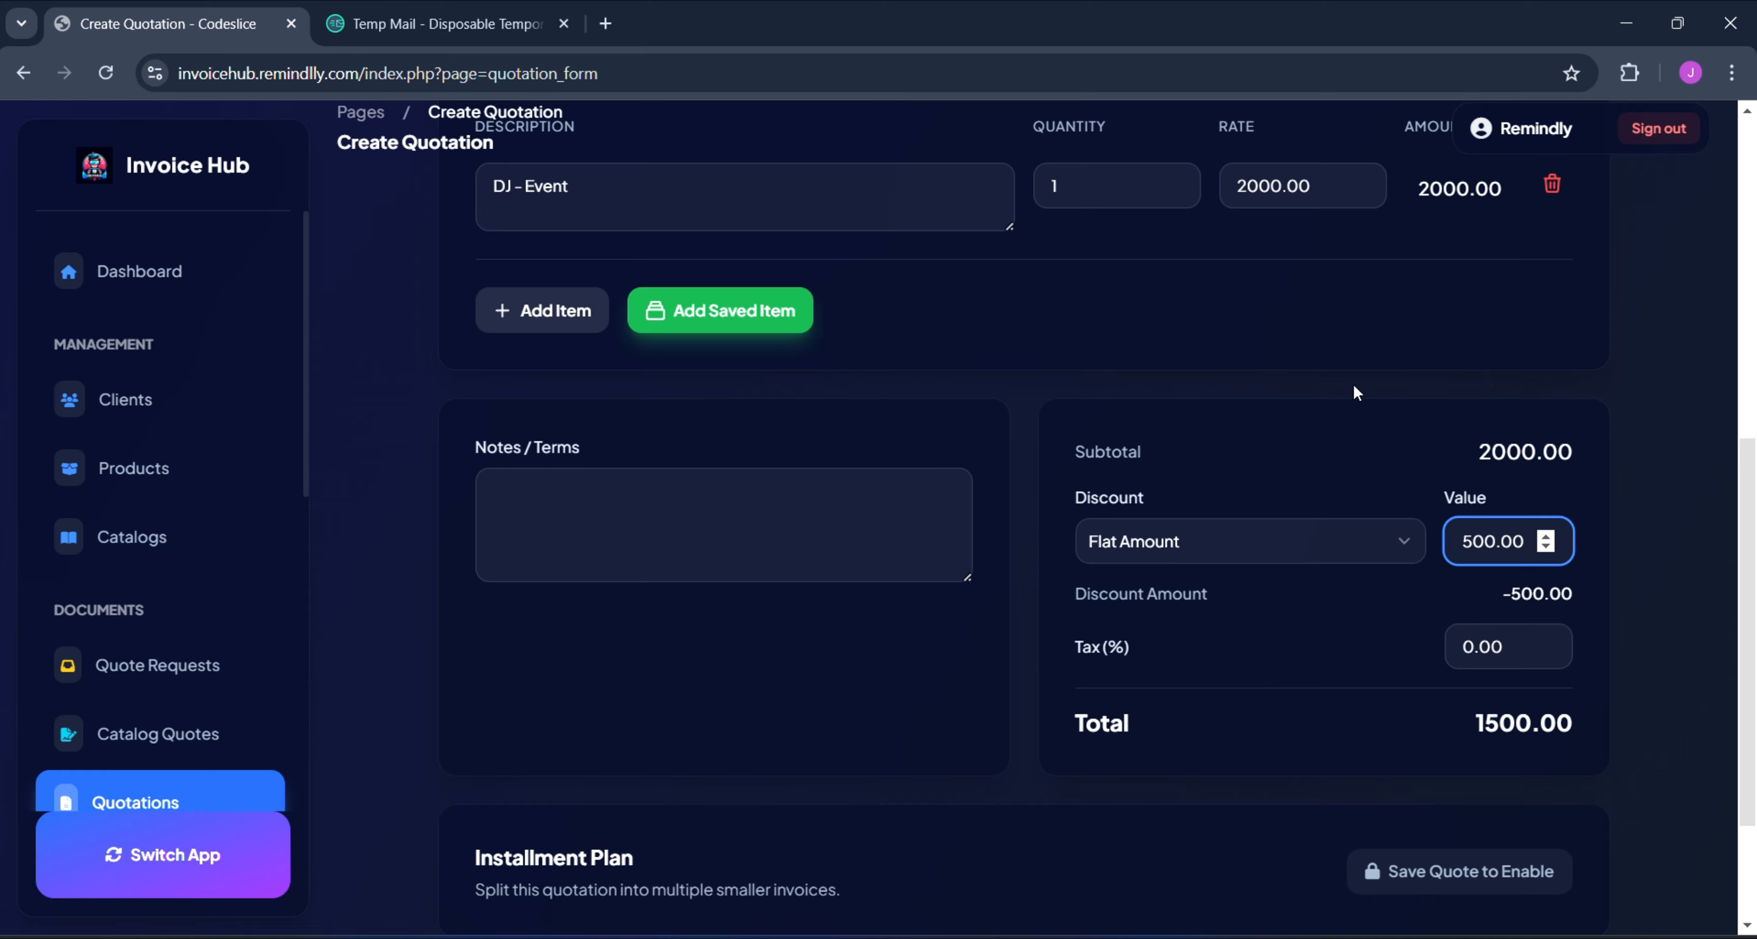
- Set the rate of the "DJ - Event" item to 20000
click(1272, 193)
text(0)
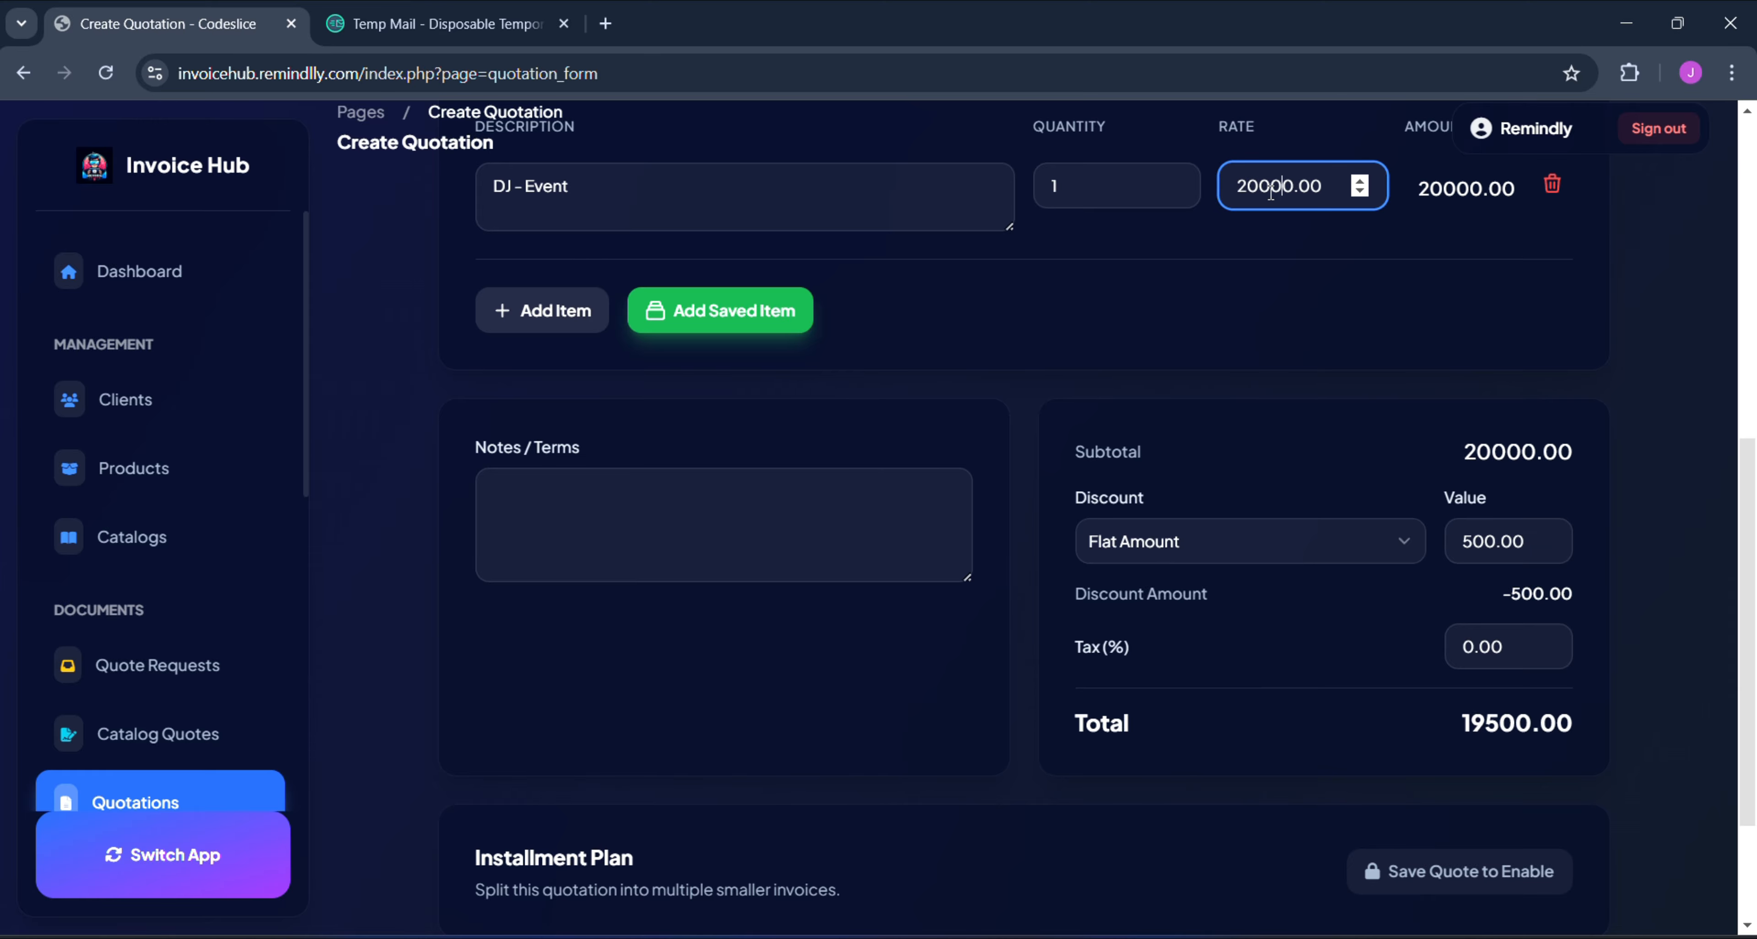
click(1340, 282)
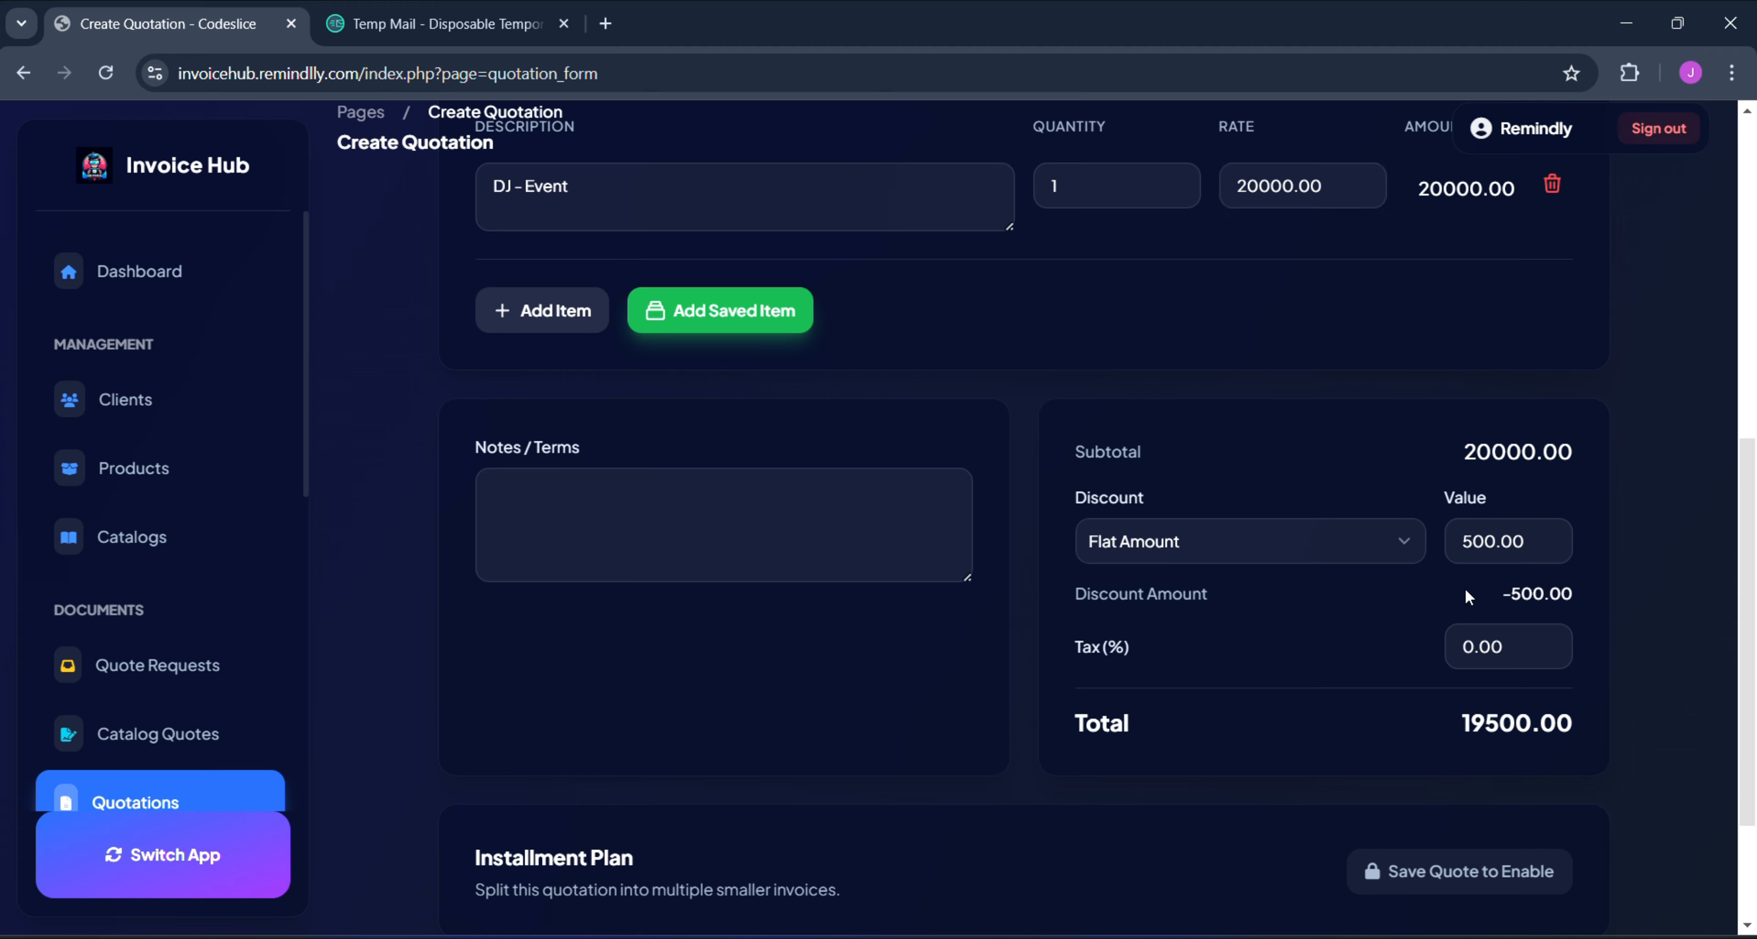
- Raise the flat discount to 5000 and check the quotation's total
click(1486, 543)
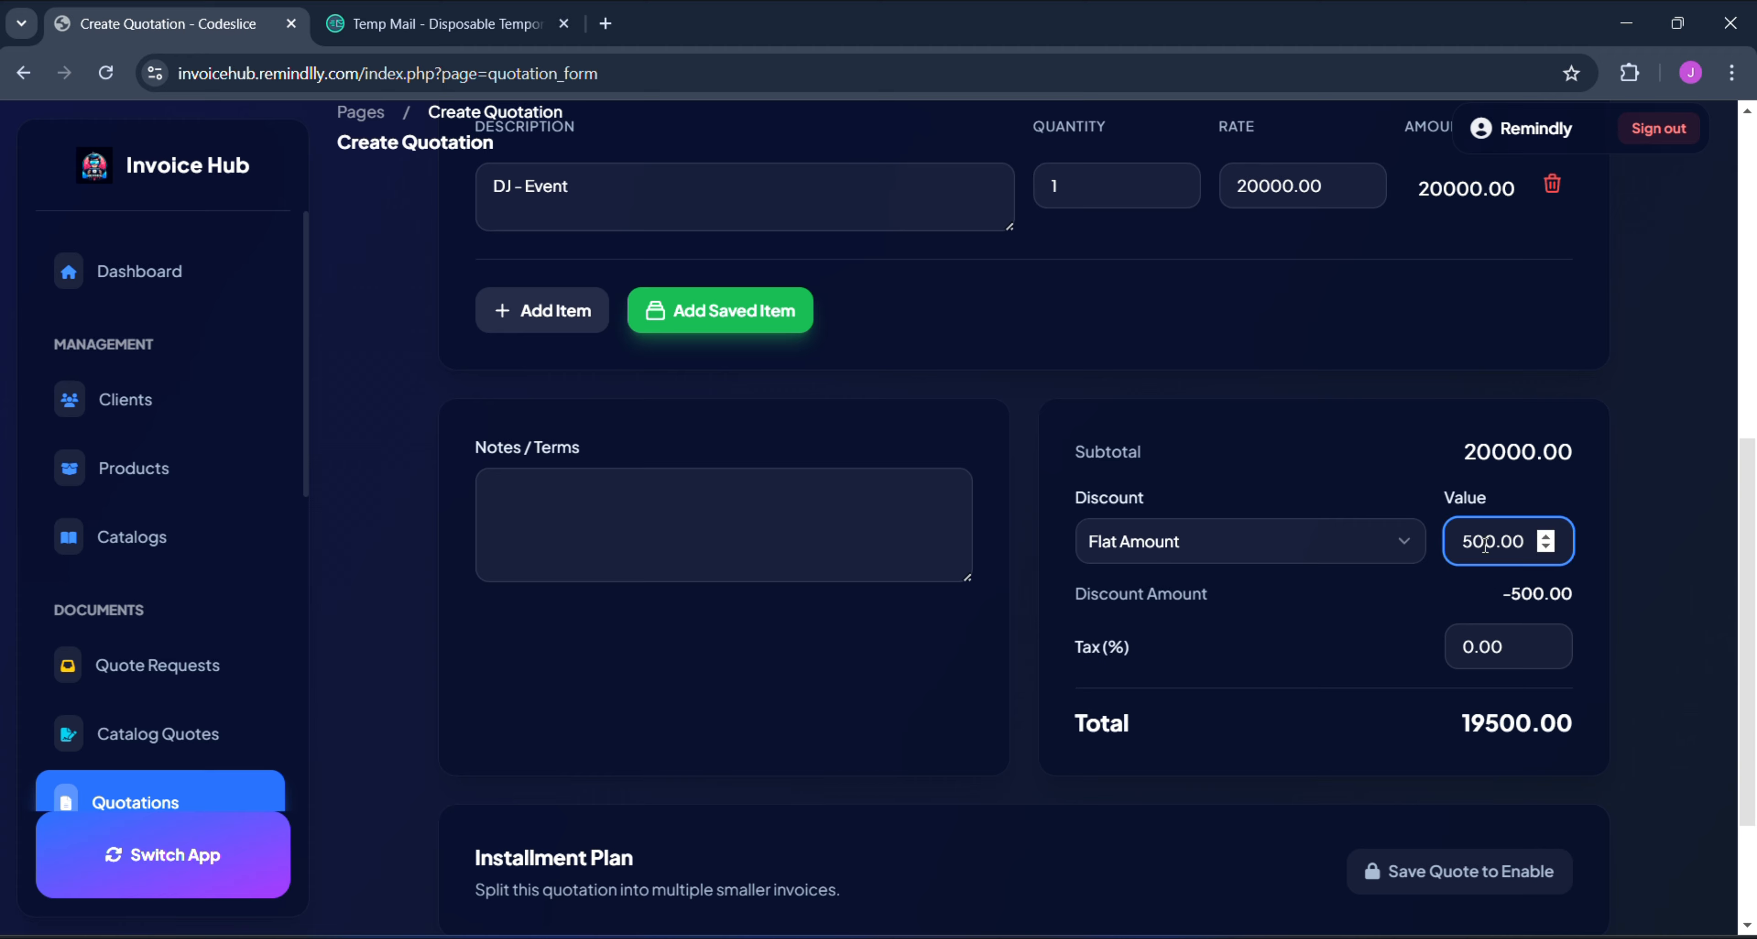
text(0)
click(1349, 431)
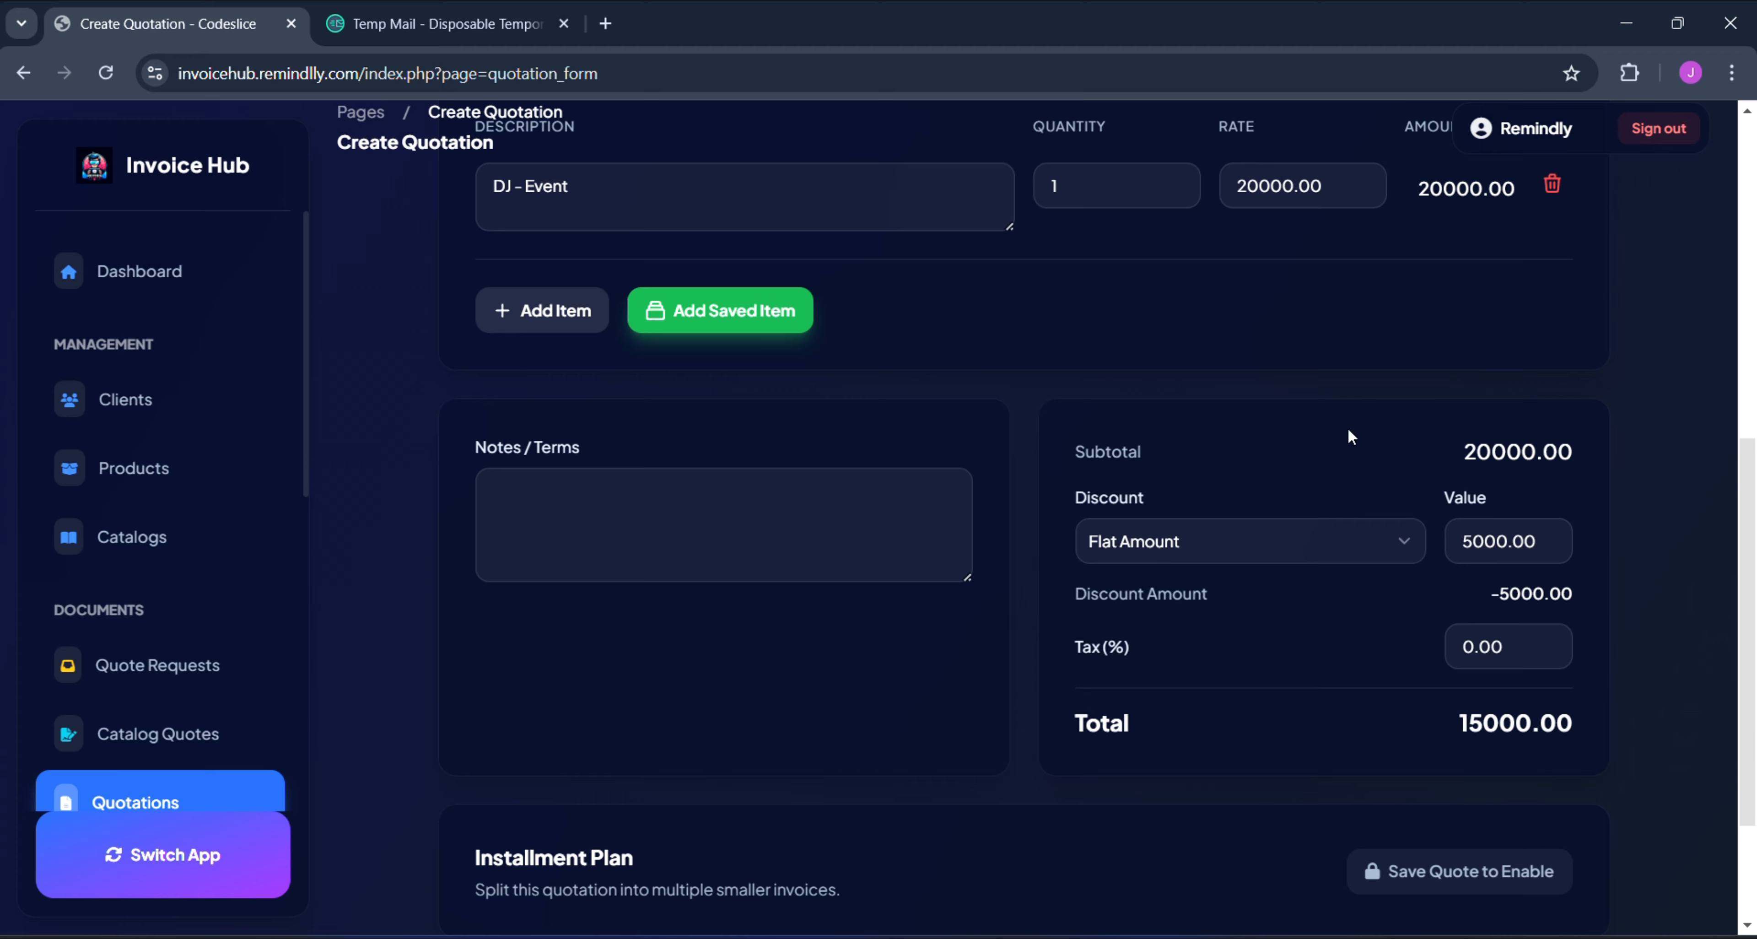
drag(1497, 728, 1580, 740)
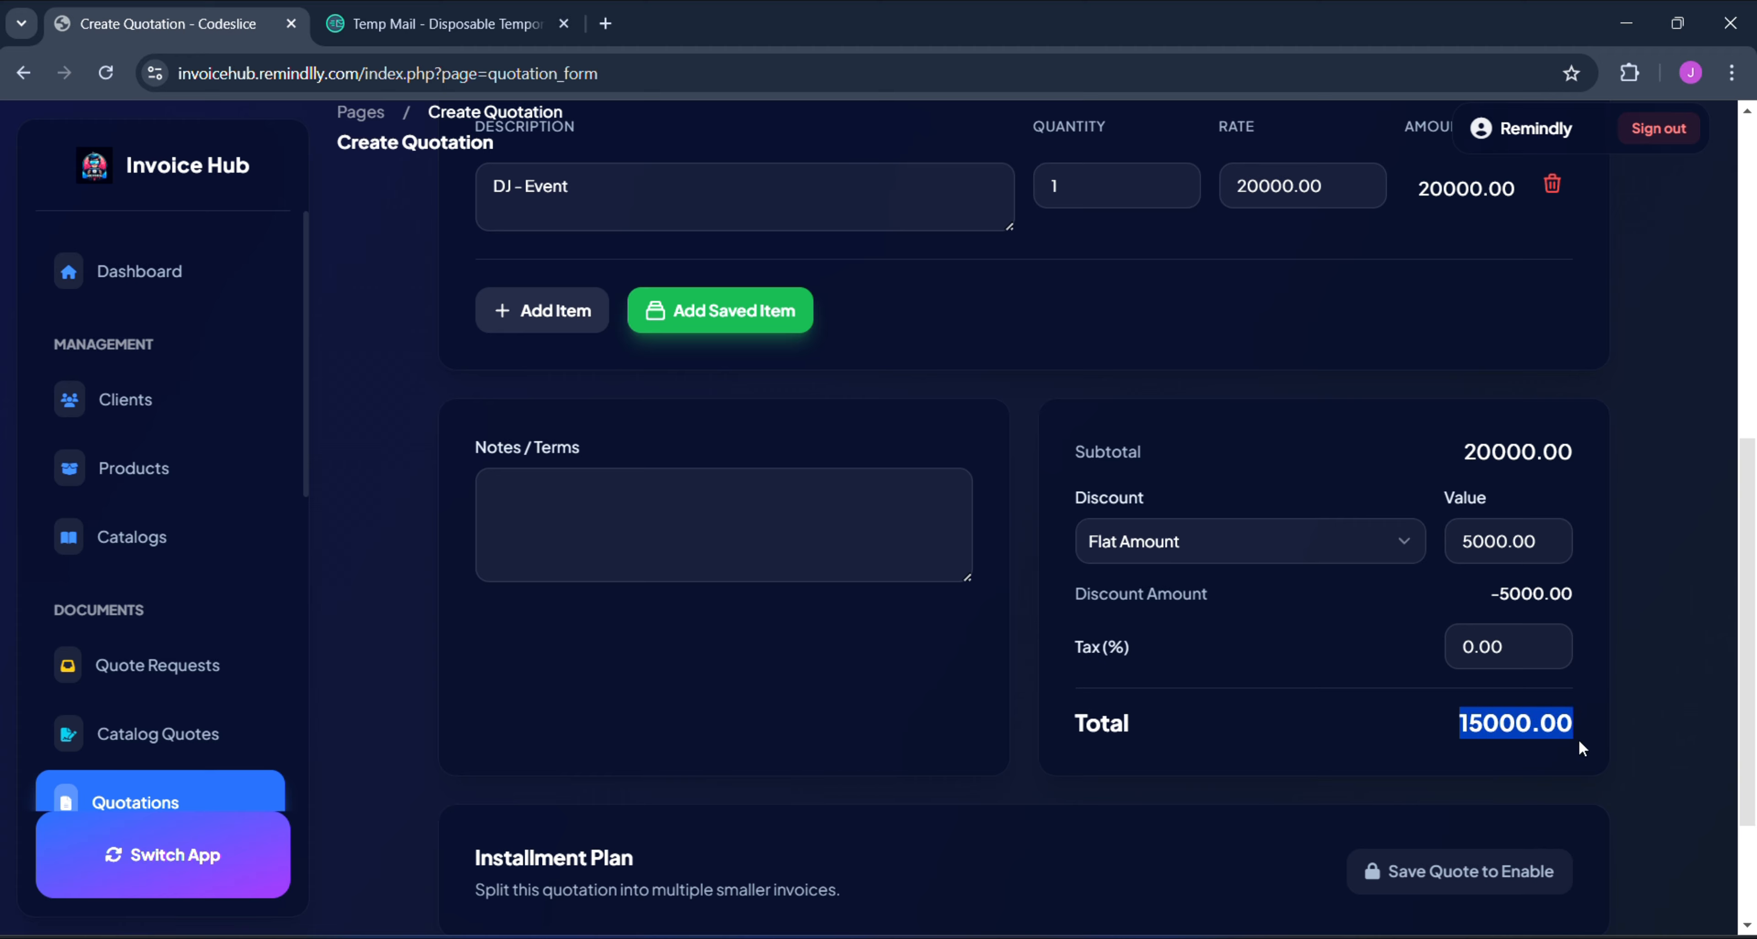
click(1594, 741)
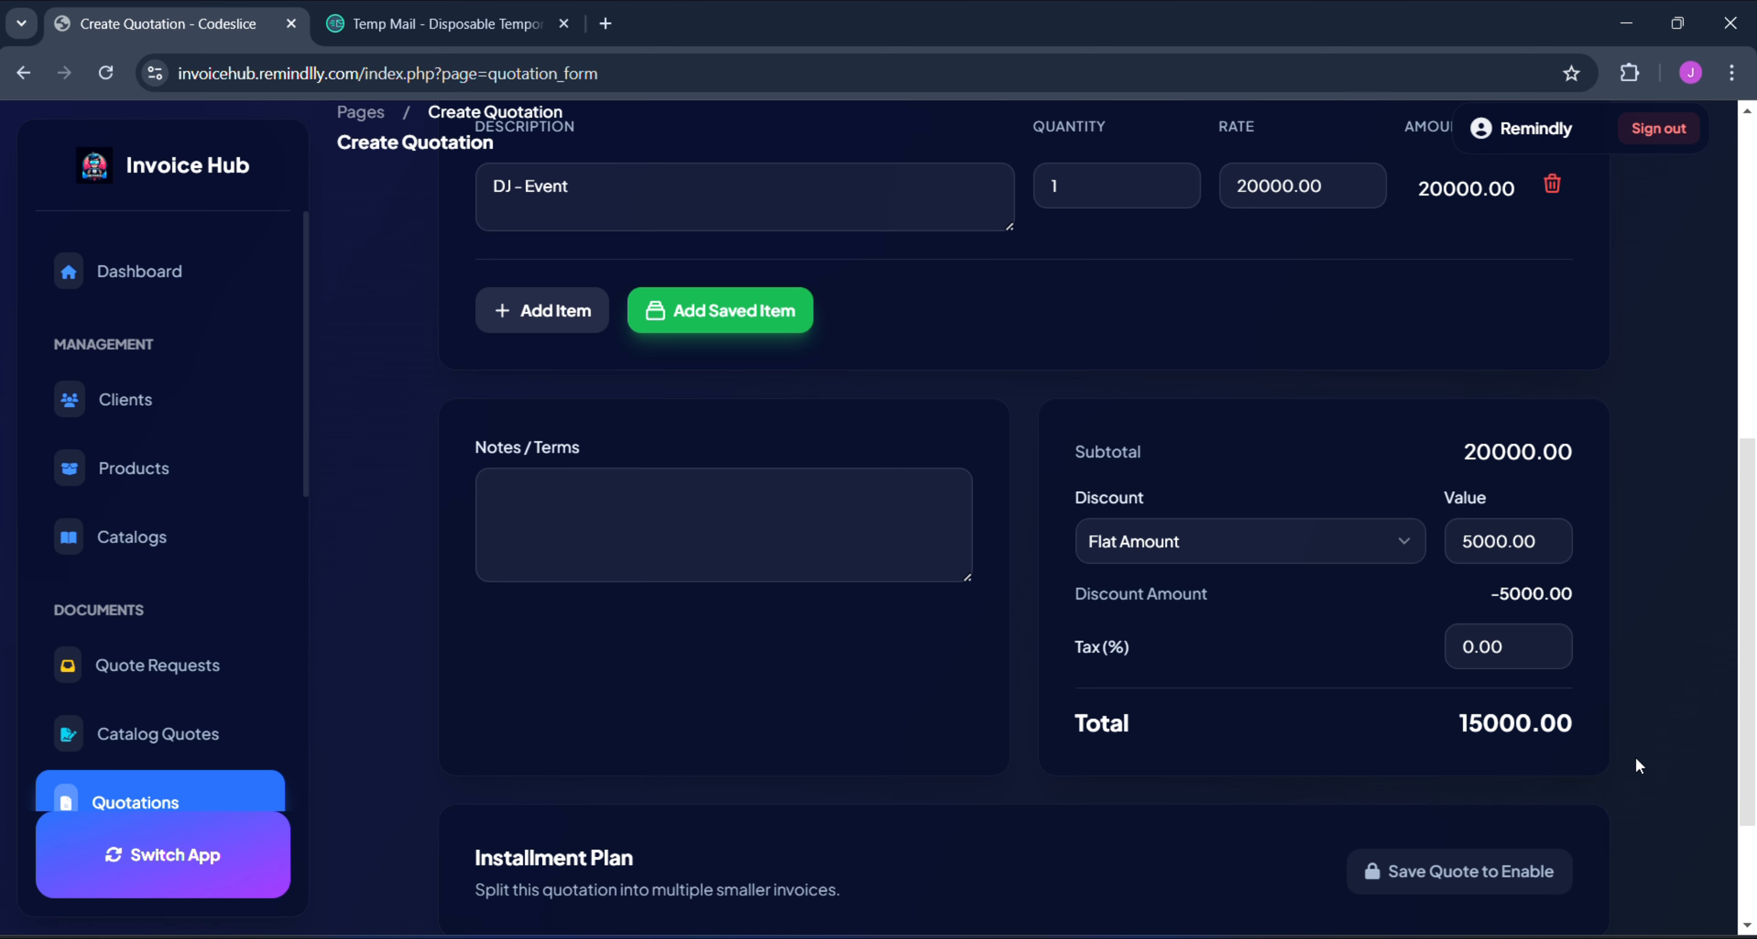
- Set the quotation's status to Sent
scroll(1635, 757, down, 3)
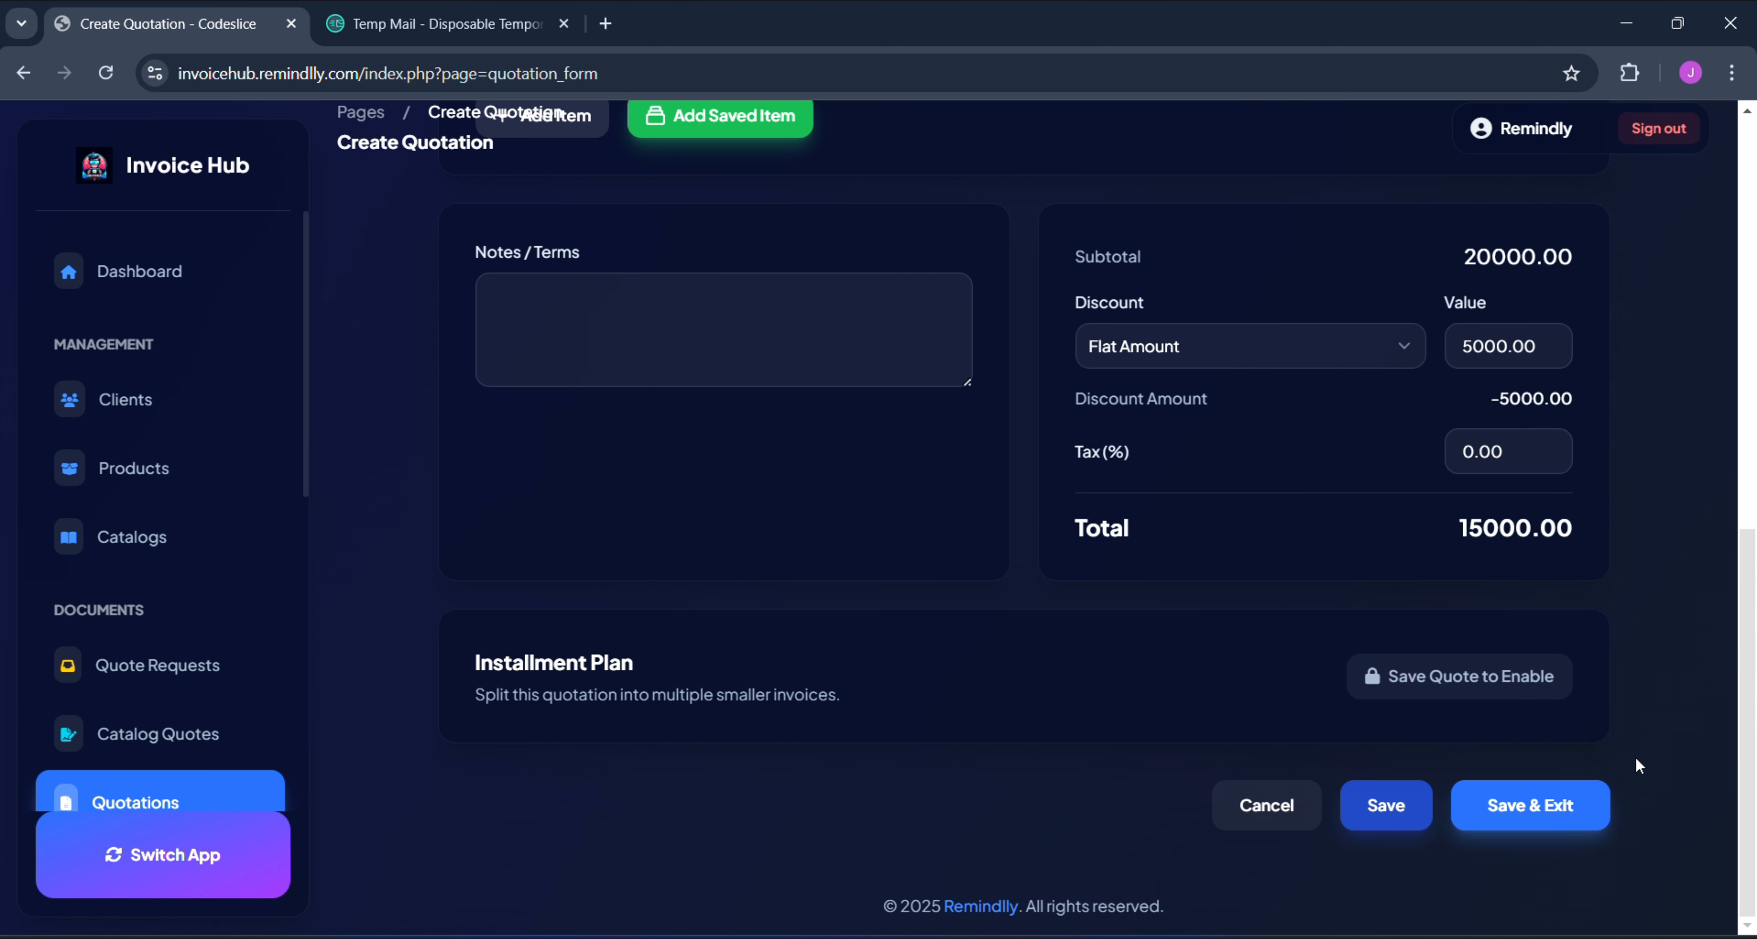
scroll(1635, 765, up, 2)
scroll(1635, 765, down, 2)
scroll(1312, 668, up, 9)
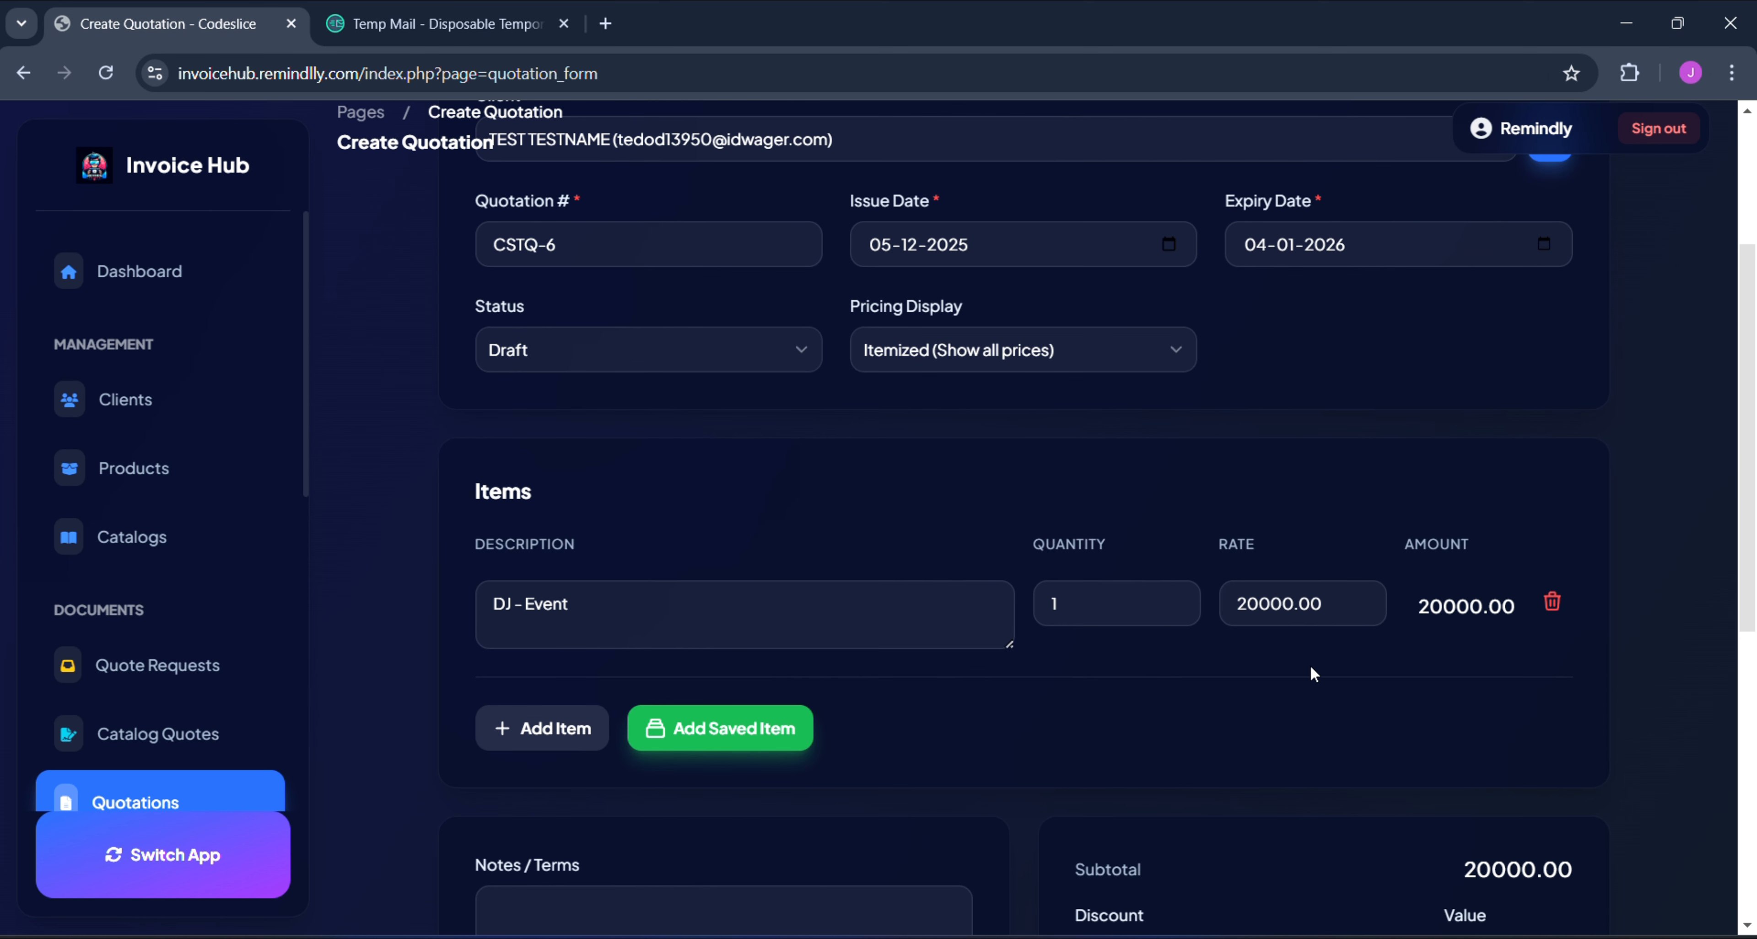
click(668, 347)
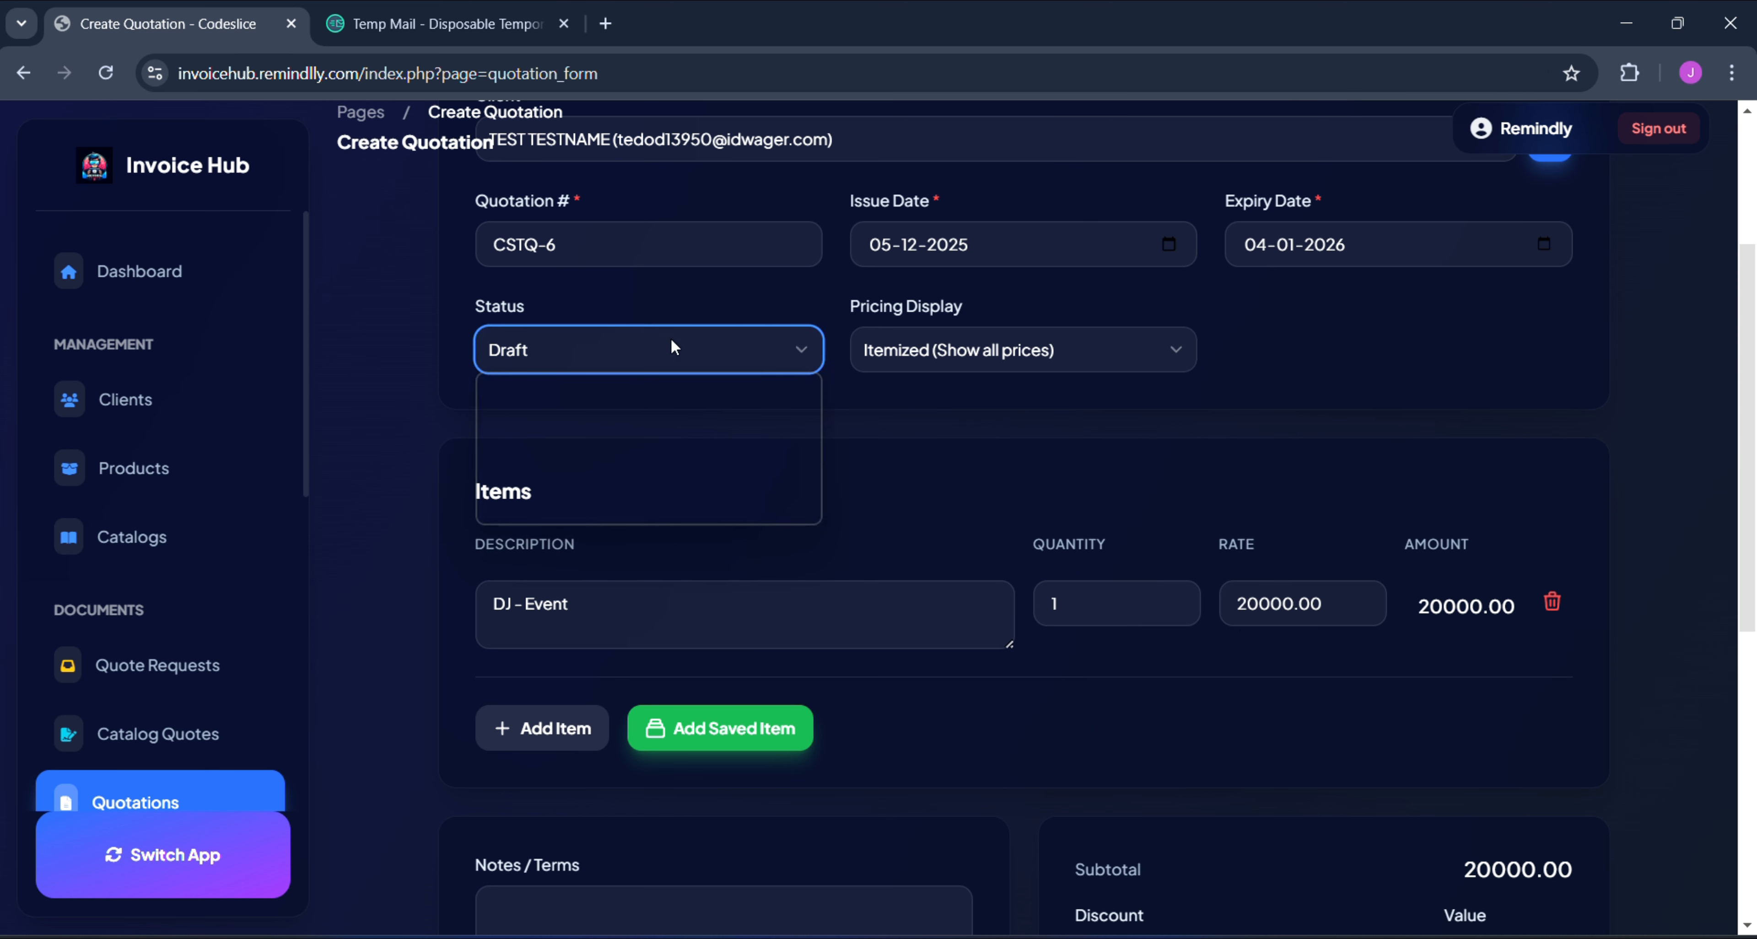
click(651, 417)
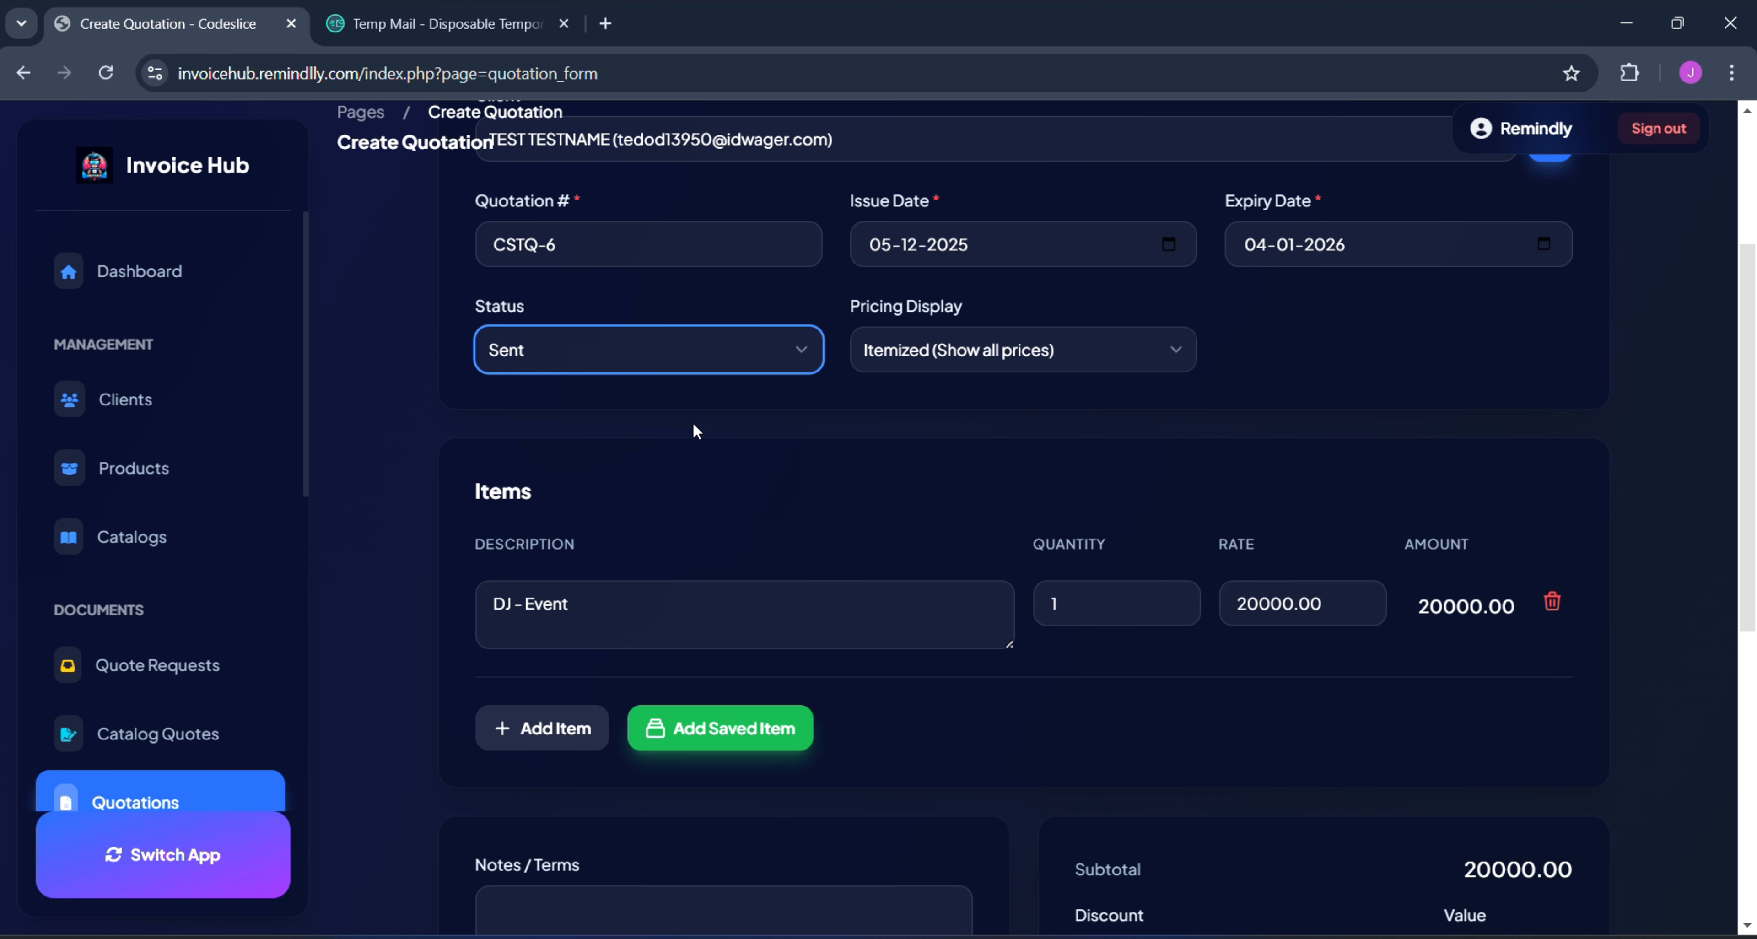
- Review the quotation form and save it without leaving the editor
scroll(793, 452, down, 2)
scroll(793, 450, up, 1)
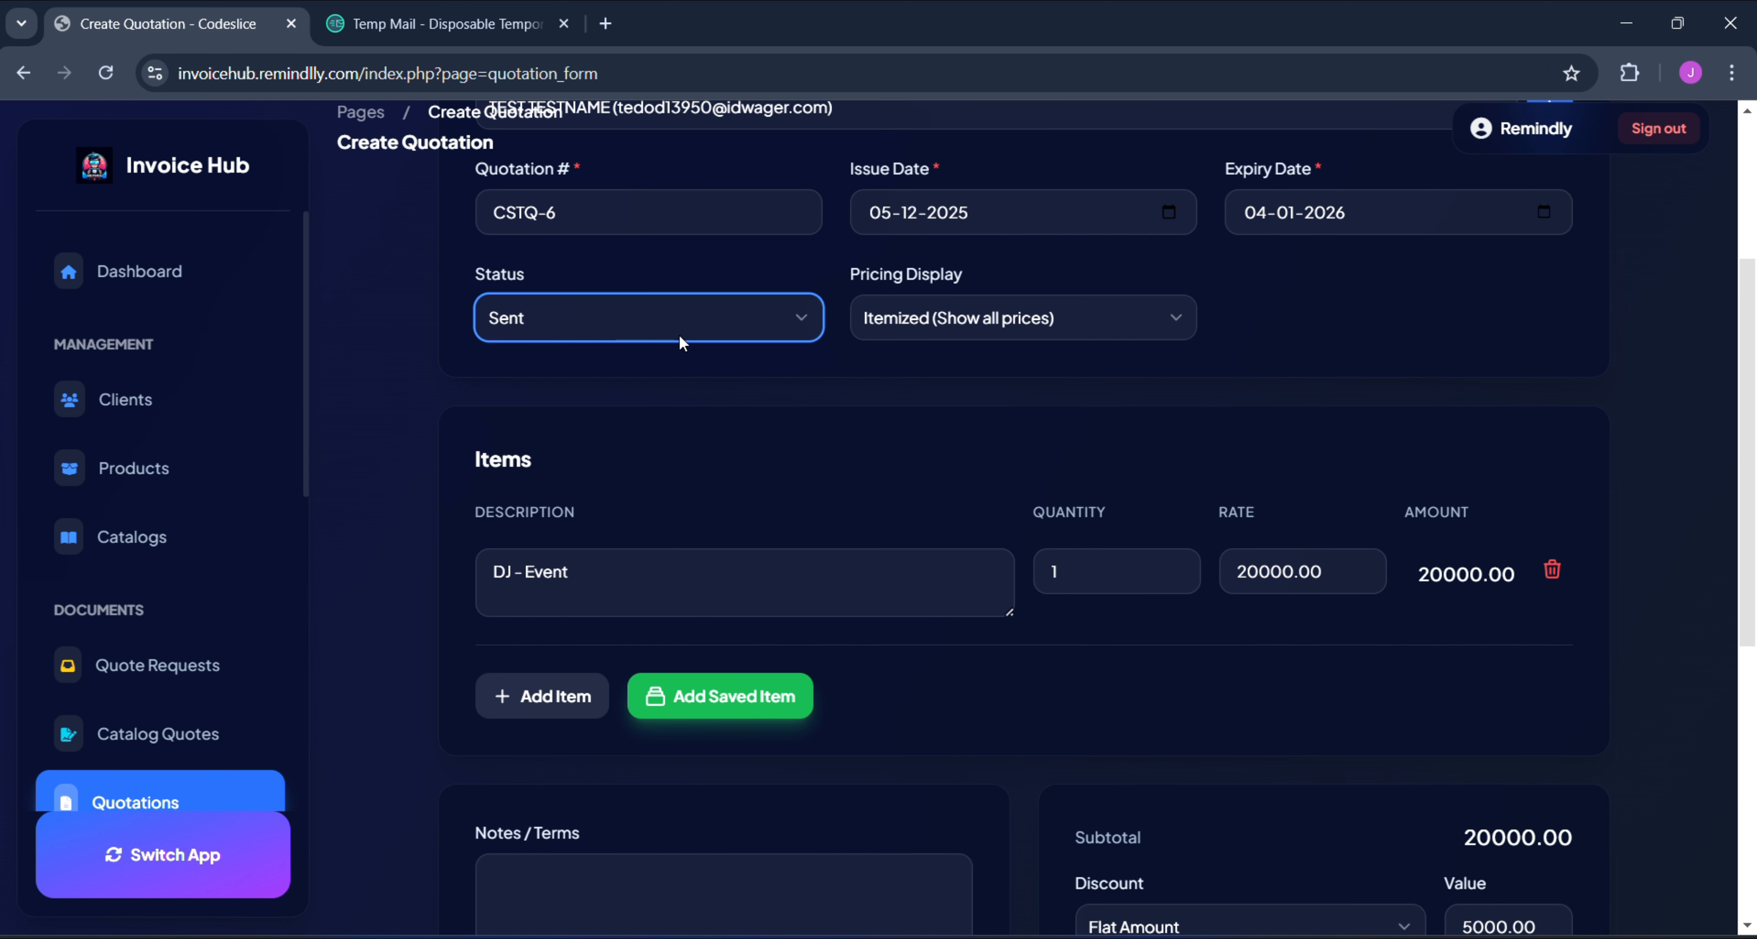
scroll(815, 358, down, 1)
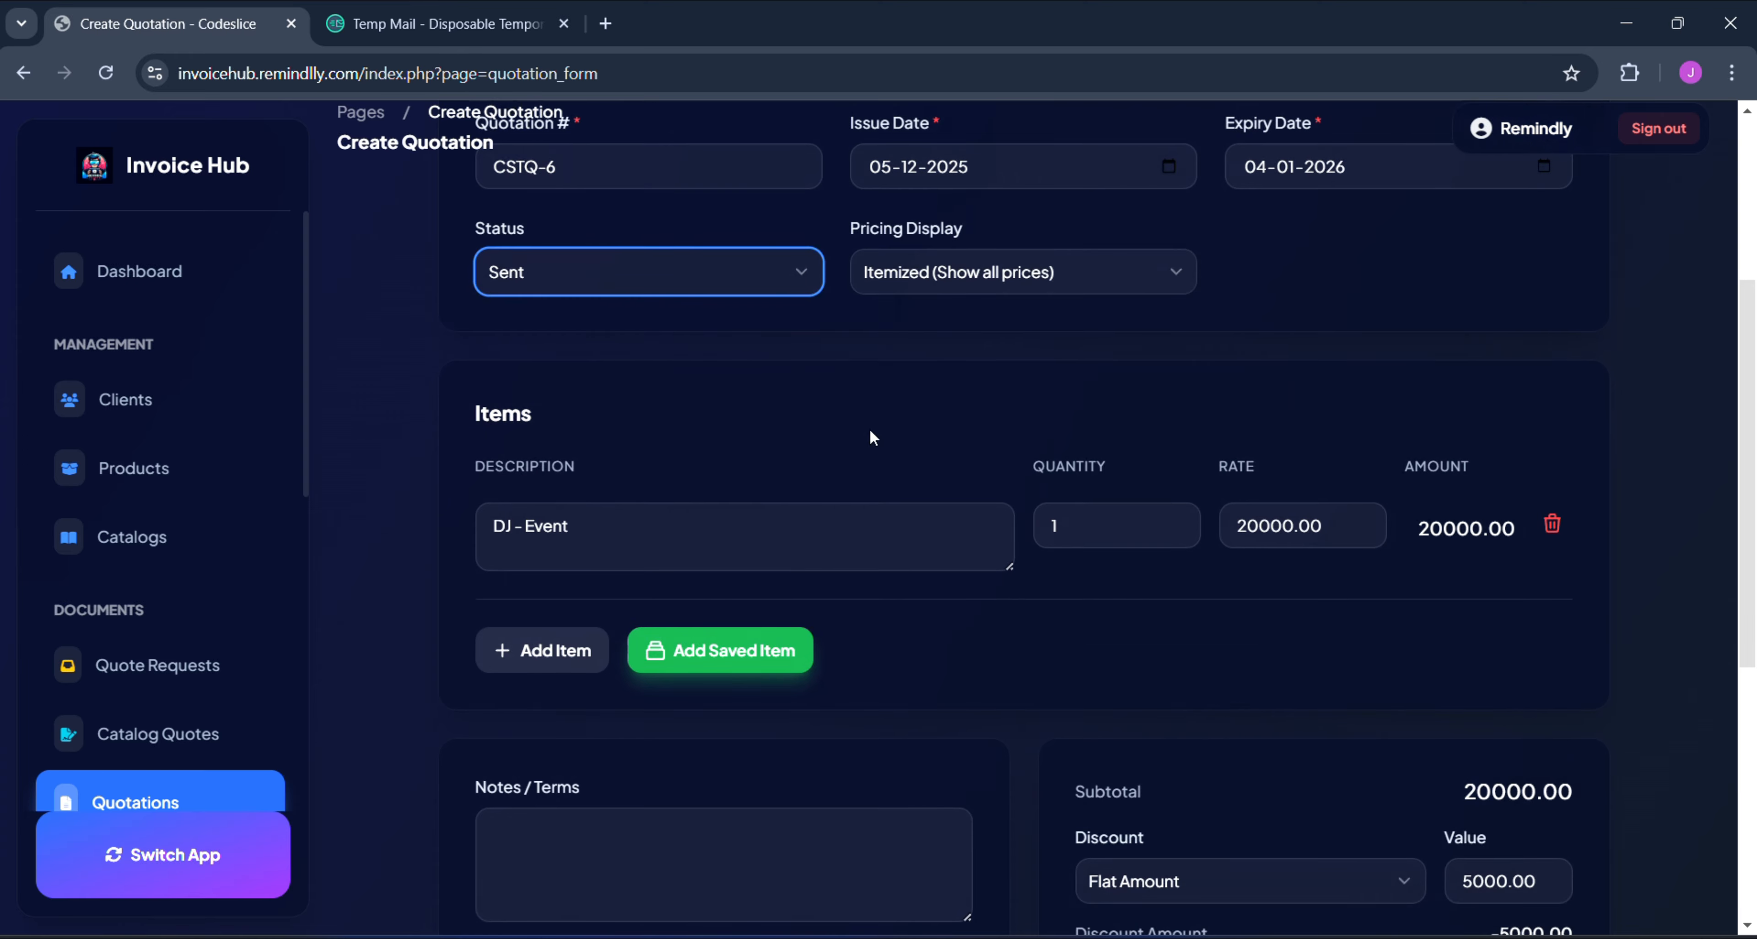
scroll(870, 435, up, 3)
scroll(871, 435, down, 9)
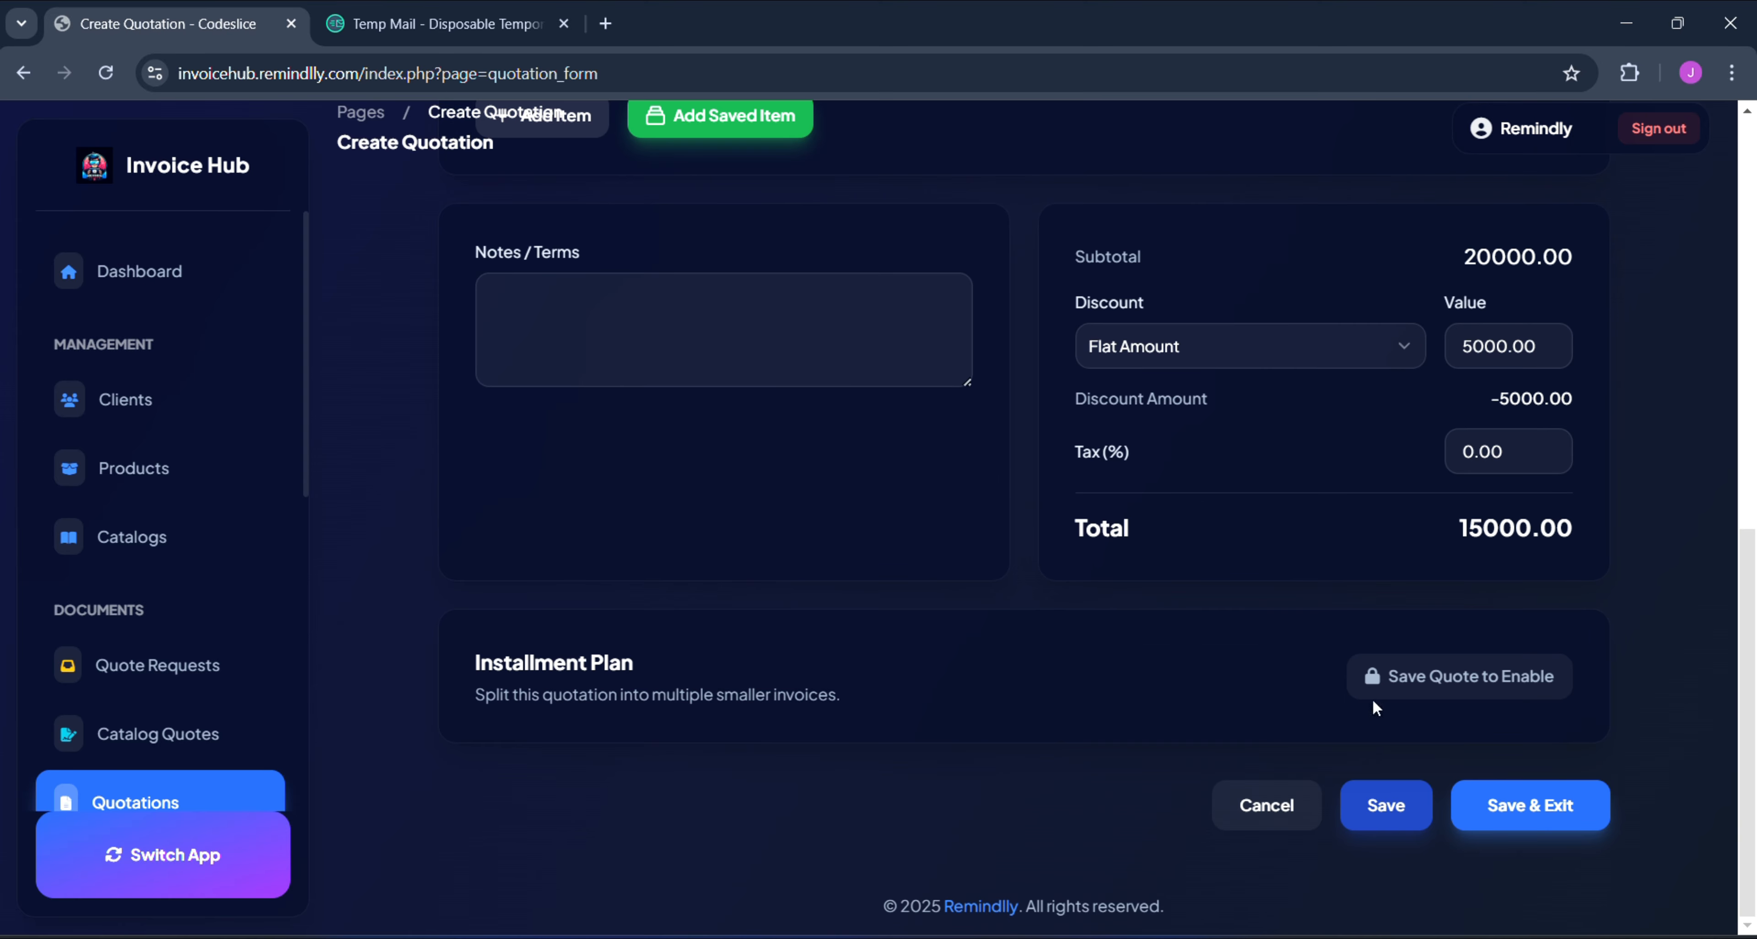
click(1386, 806)
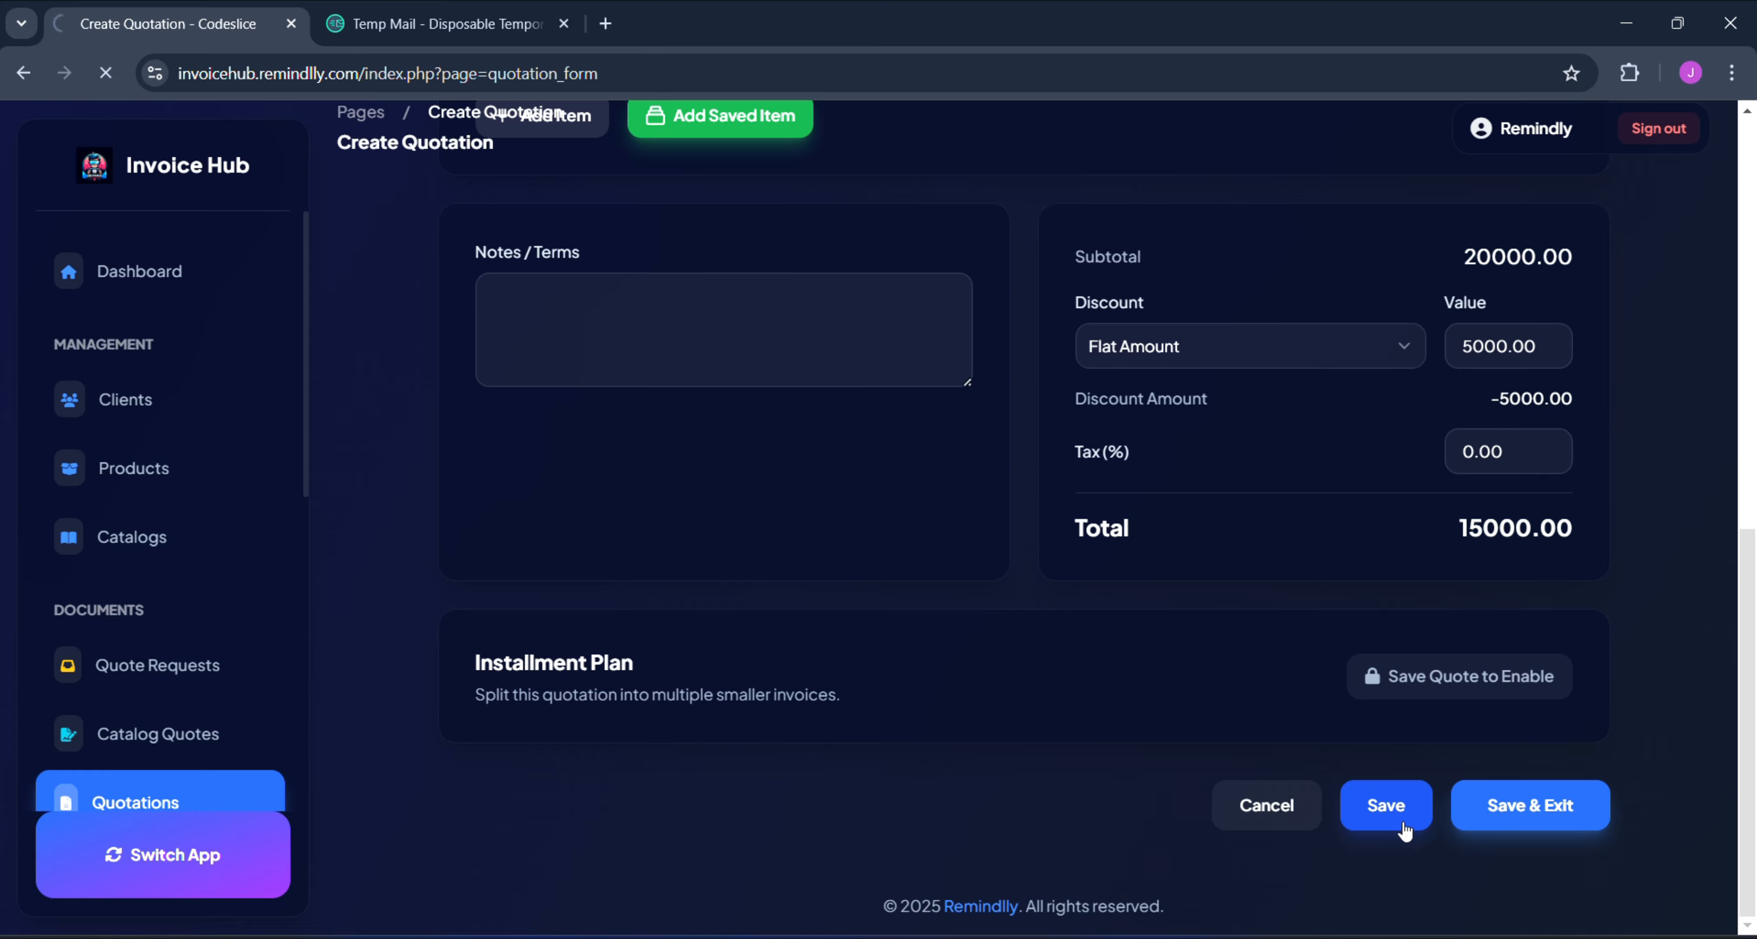
- Look over the saved quotation down to its Installment Plan section, and save and exit to the quotations list
scroll(1403, 821, down, 1)
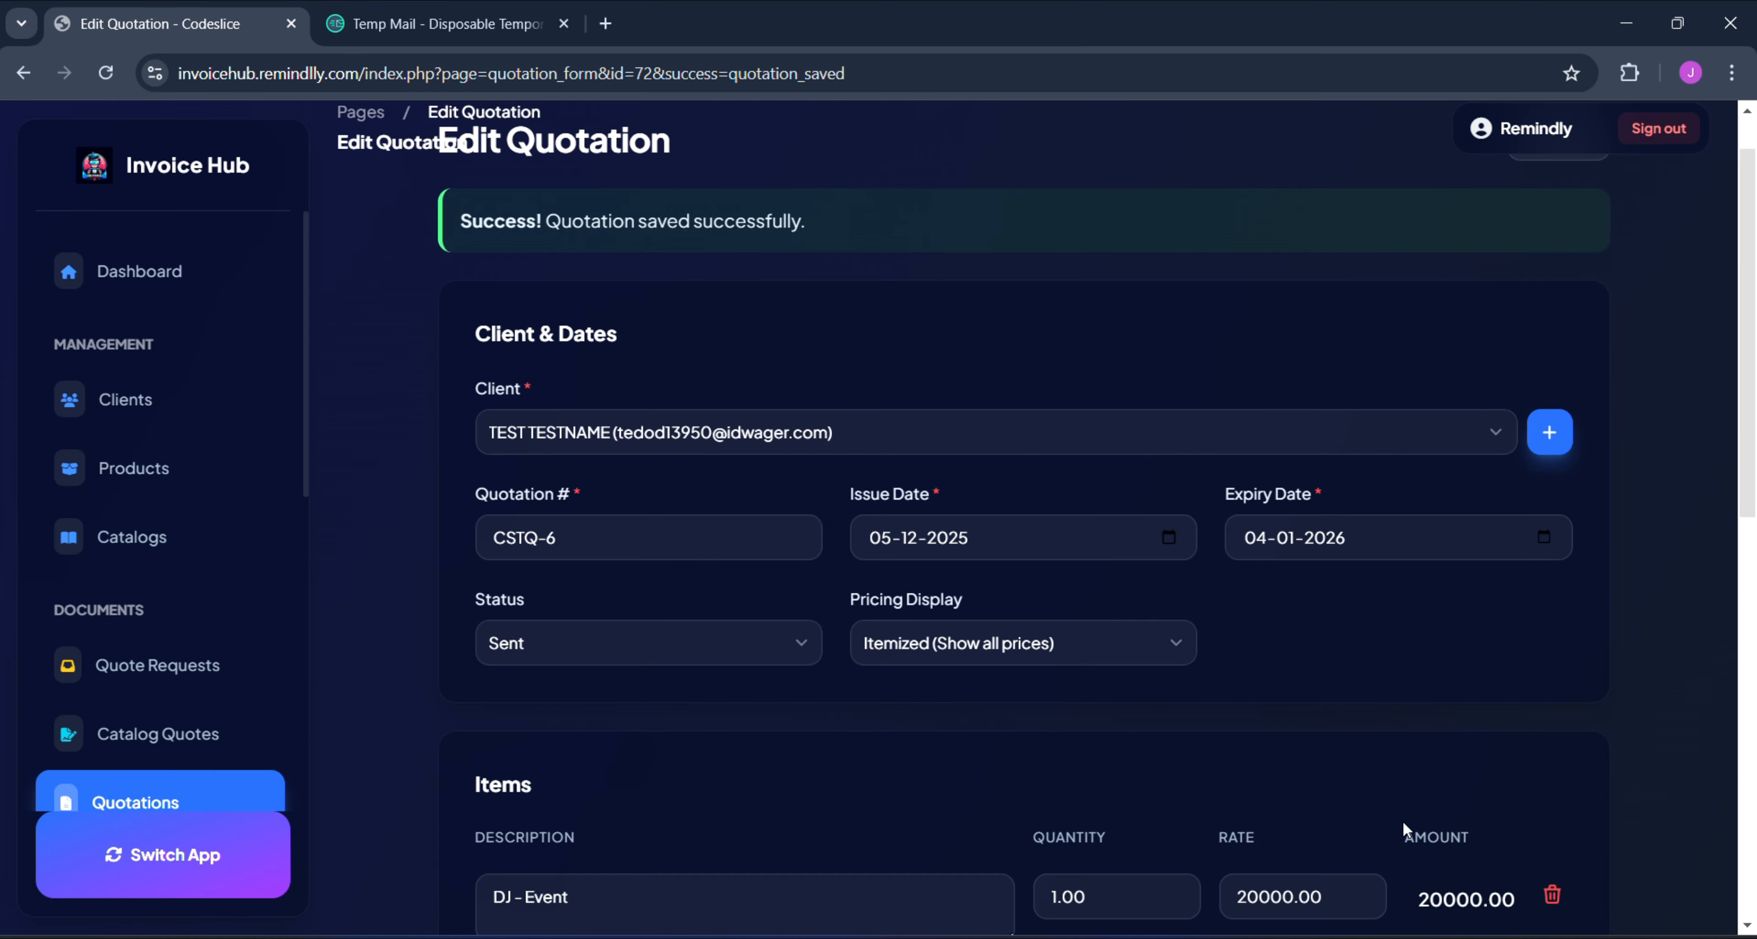
scroll(1403, 821, down, 5)
scroll(1460, 810, down, 4)
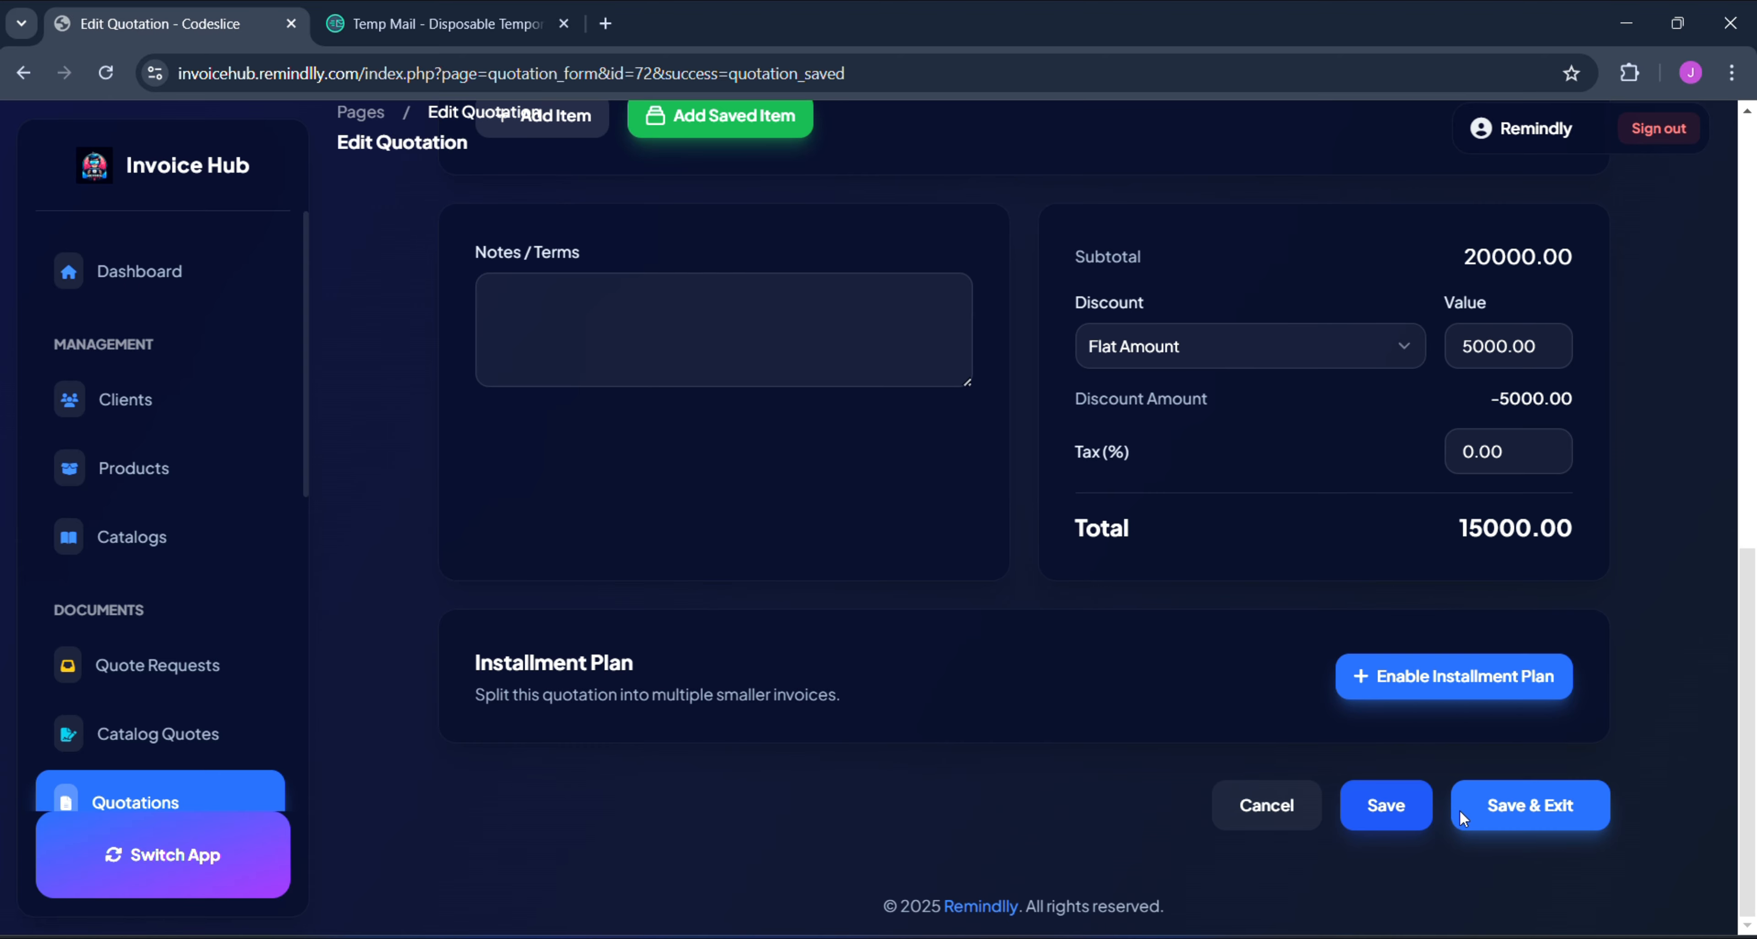
click(1459, 810)
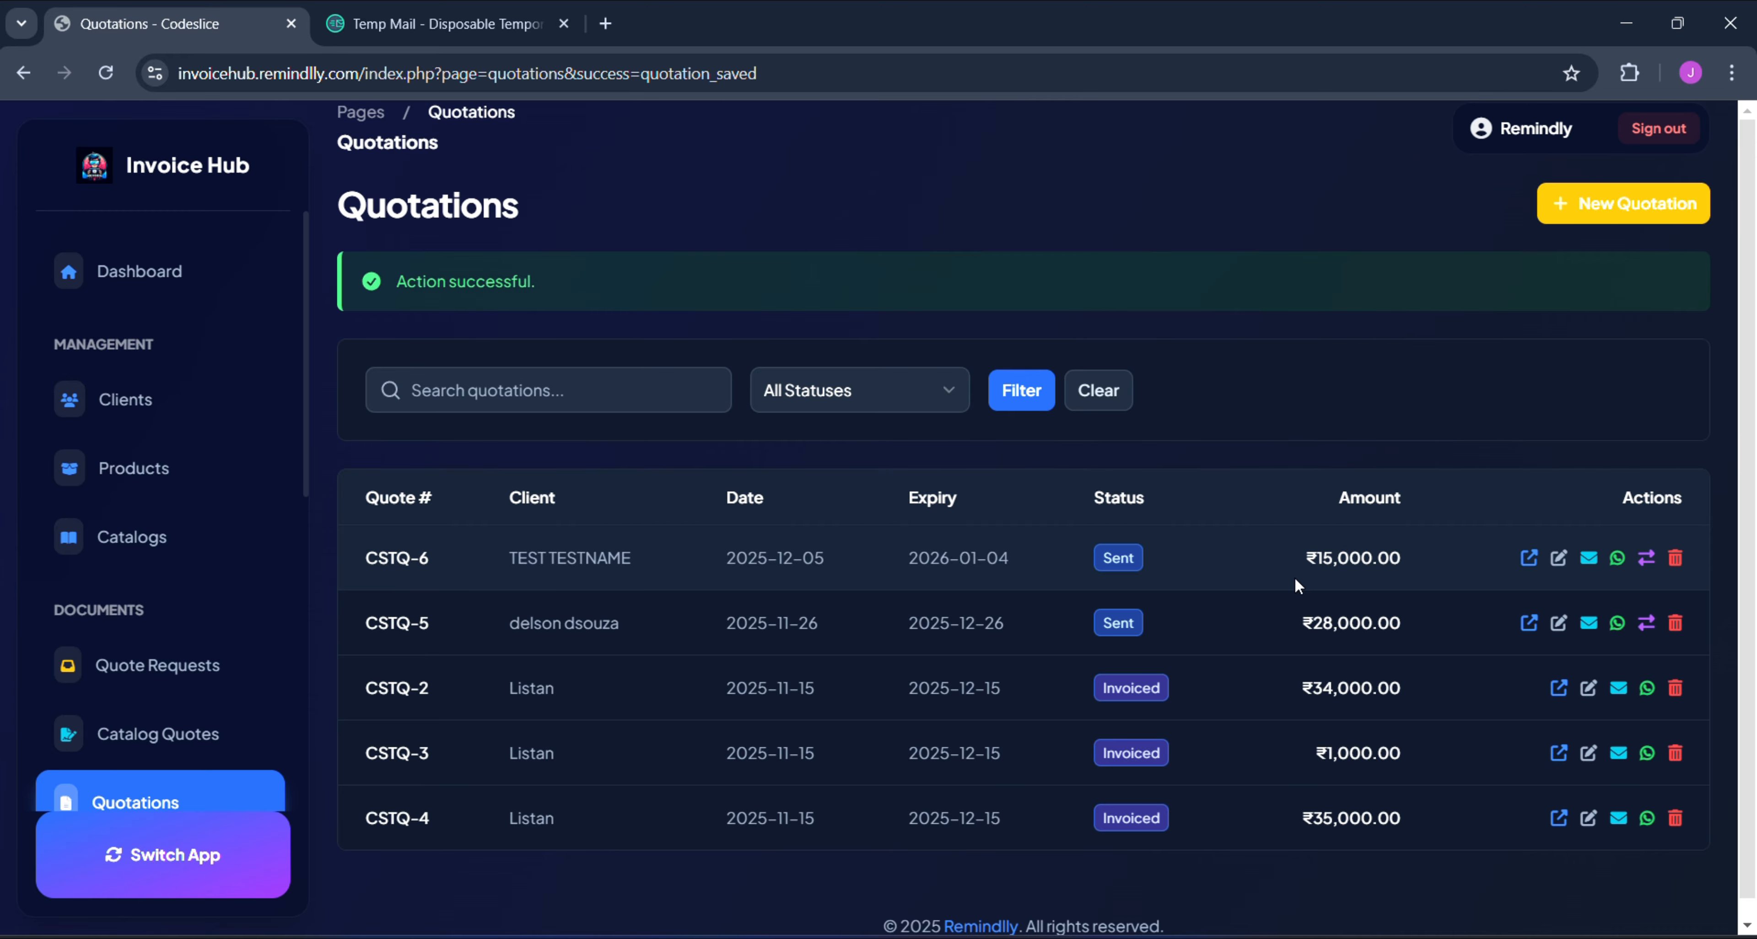
- Switch to Temp Mail to check the inbox for the quotation email, and return to the Invoice Hub quotations list
click(445, 10)
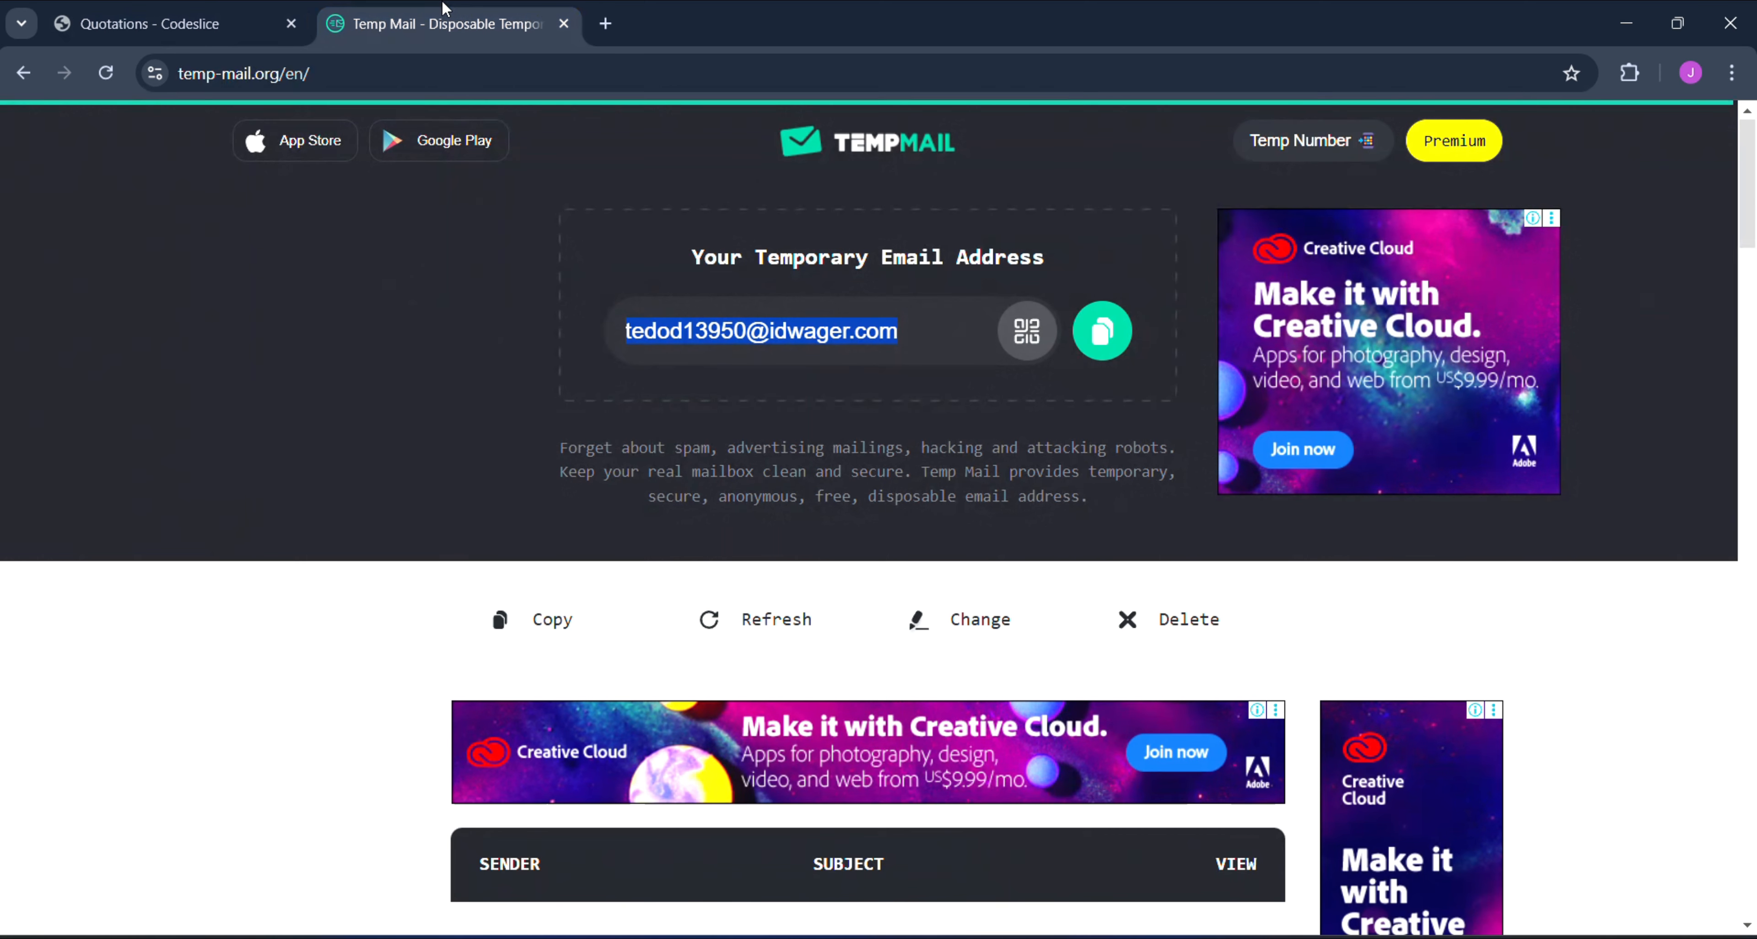
scroll(502, 523, down, 5)
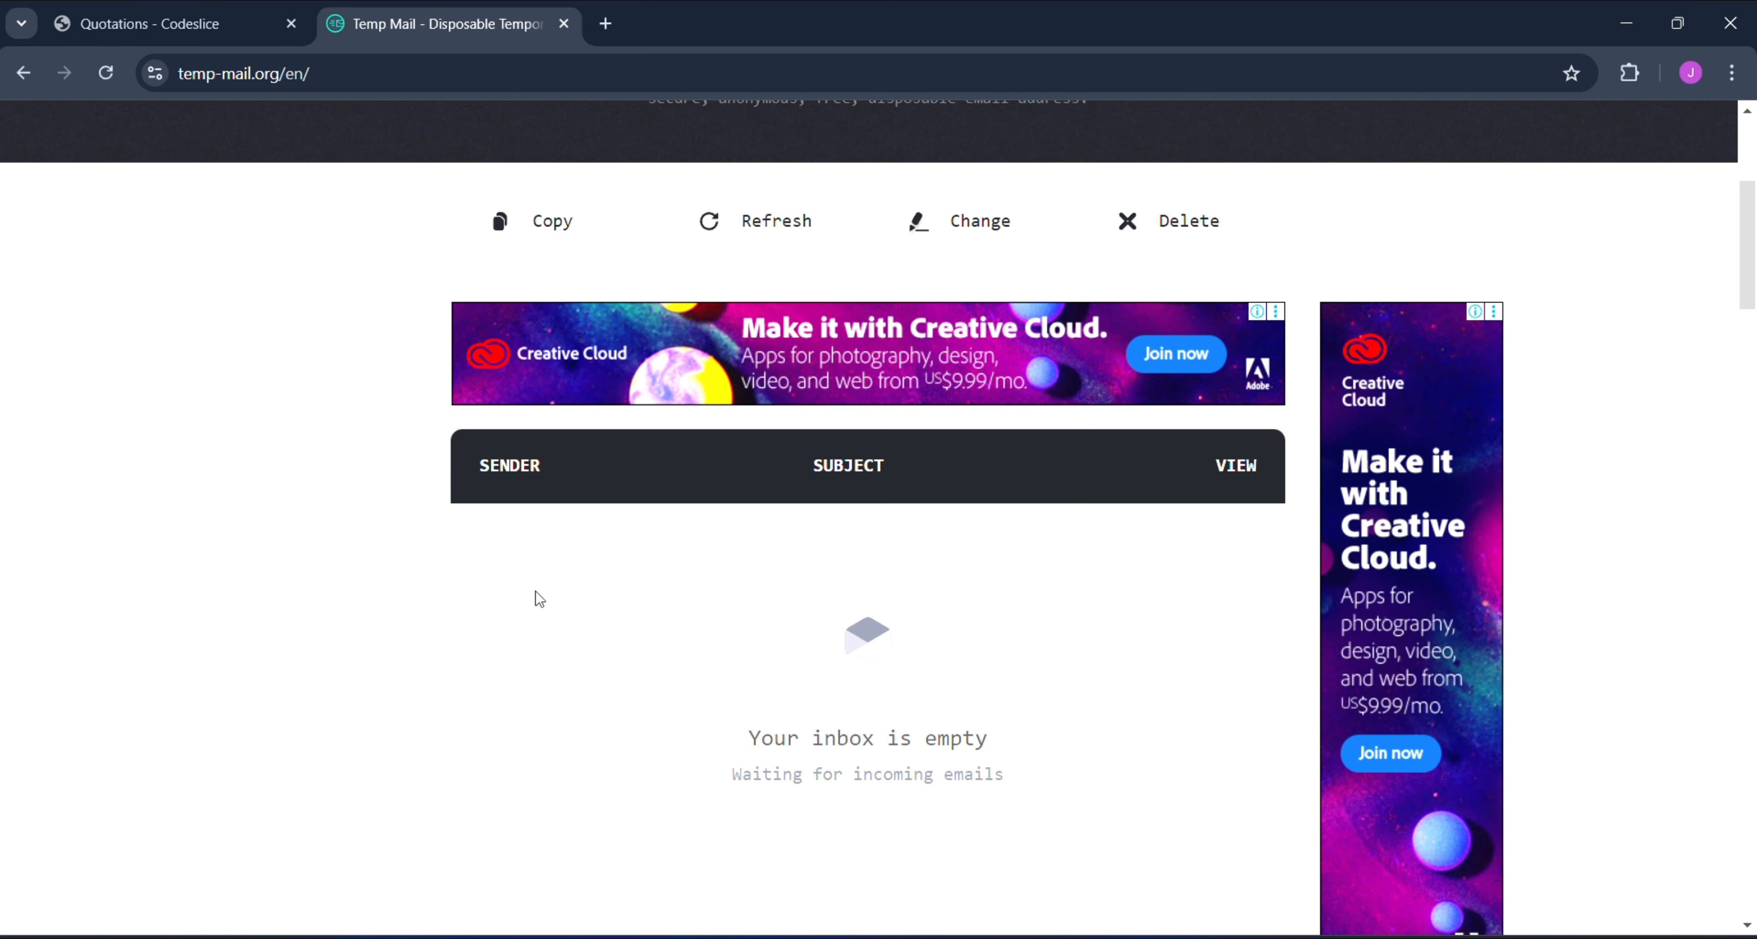
scroll(546, 587, down, 2)
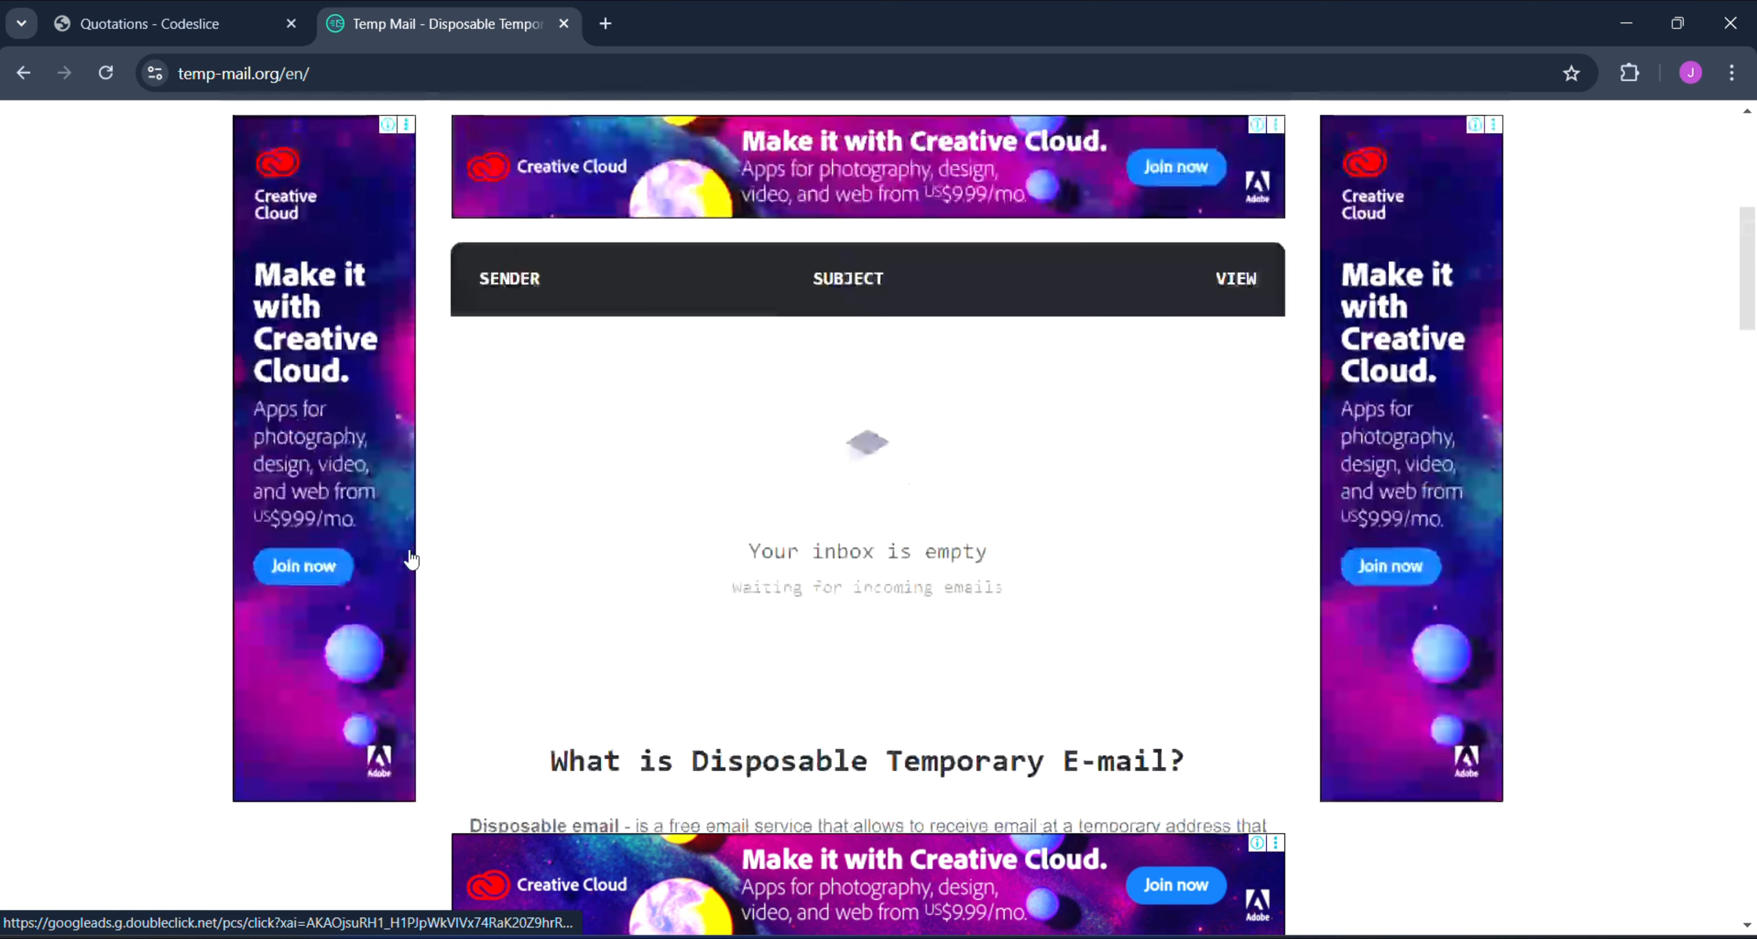
click(174, 21)
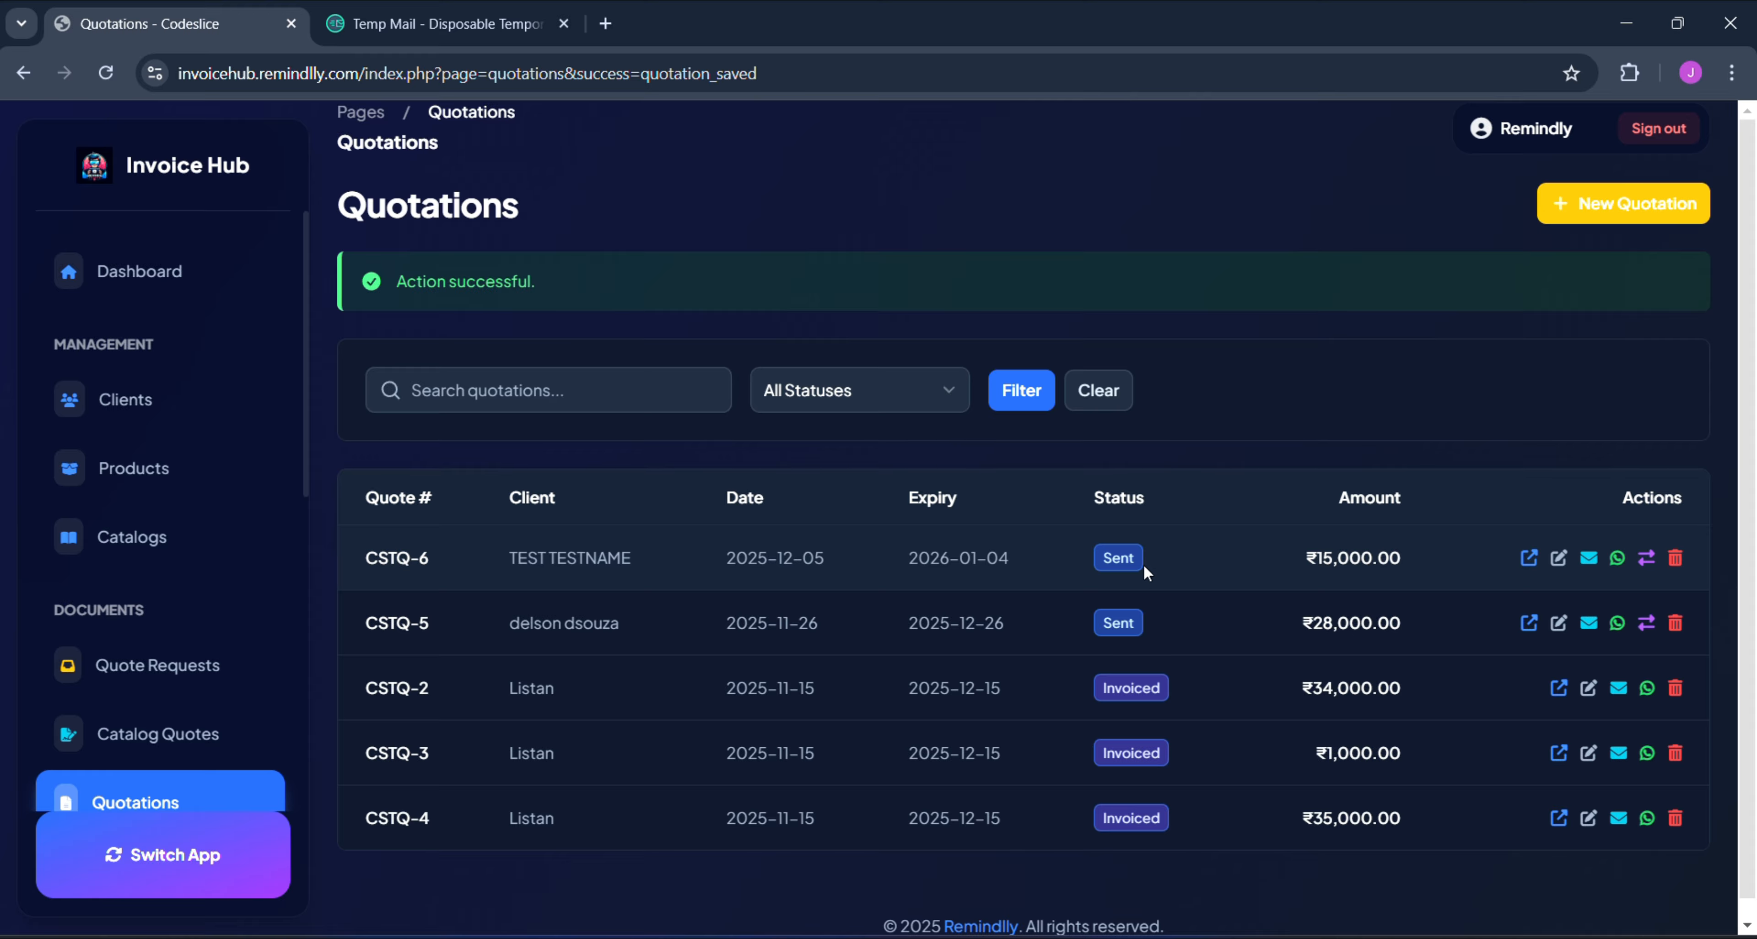
- Send the newly created DJ event quotation to the client by email and confirm sending
click(1588, 564)
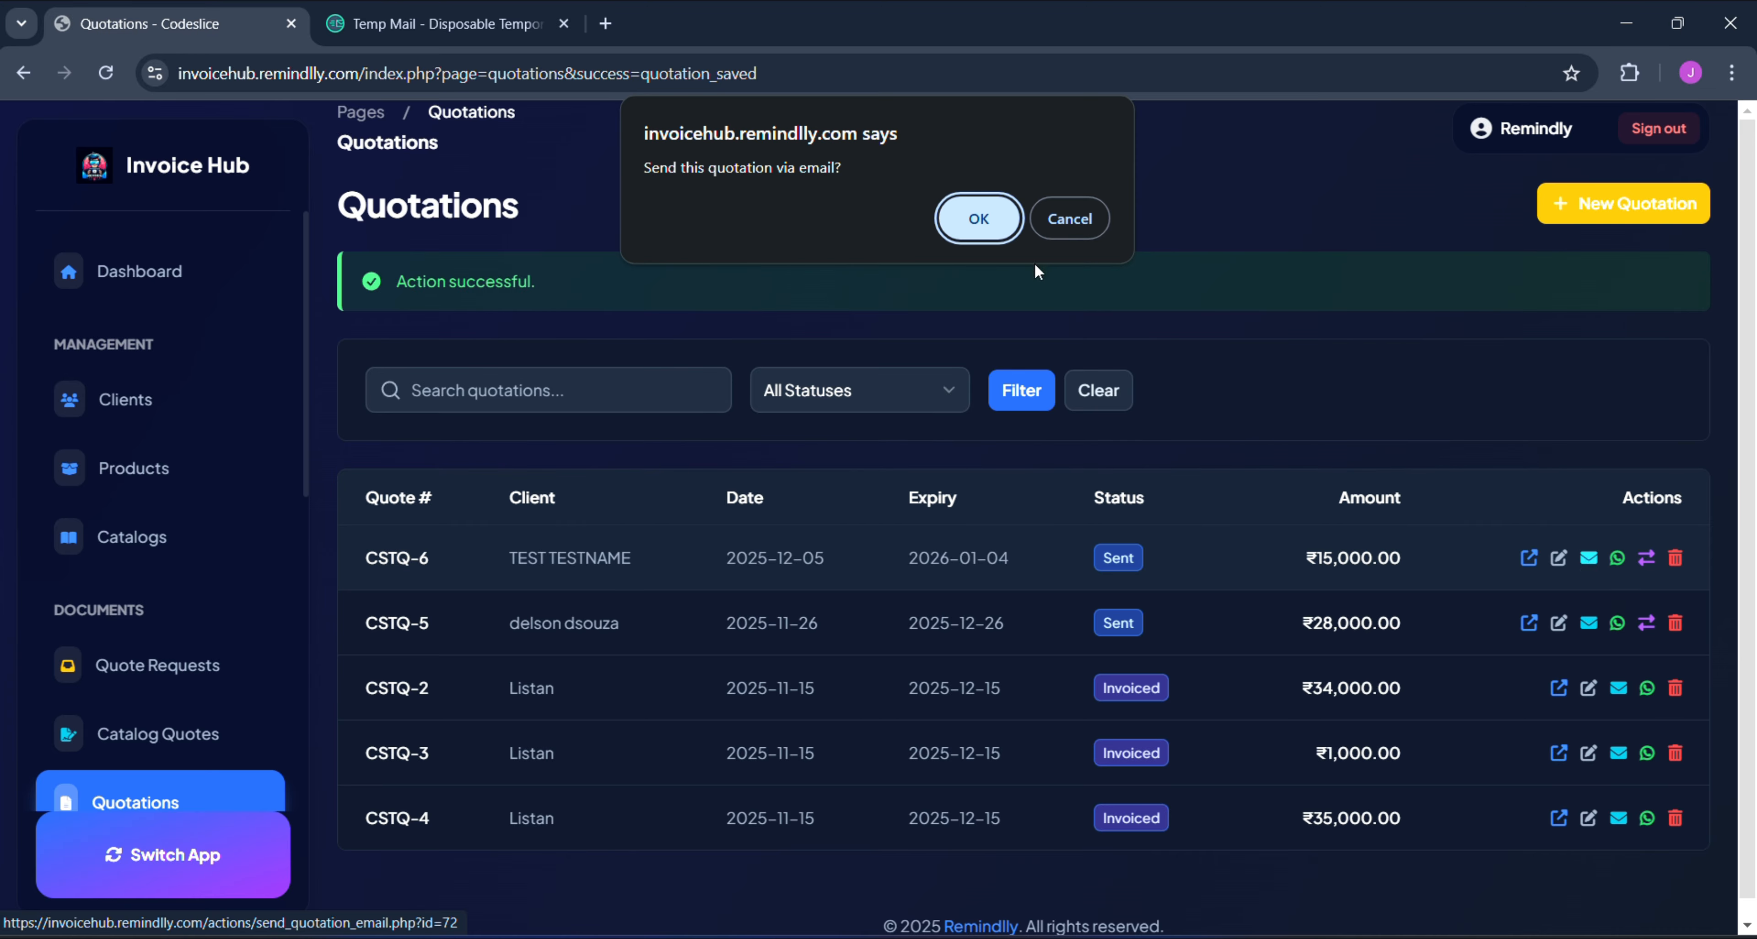
drag(670, 166, 844, 190)
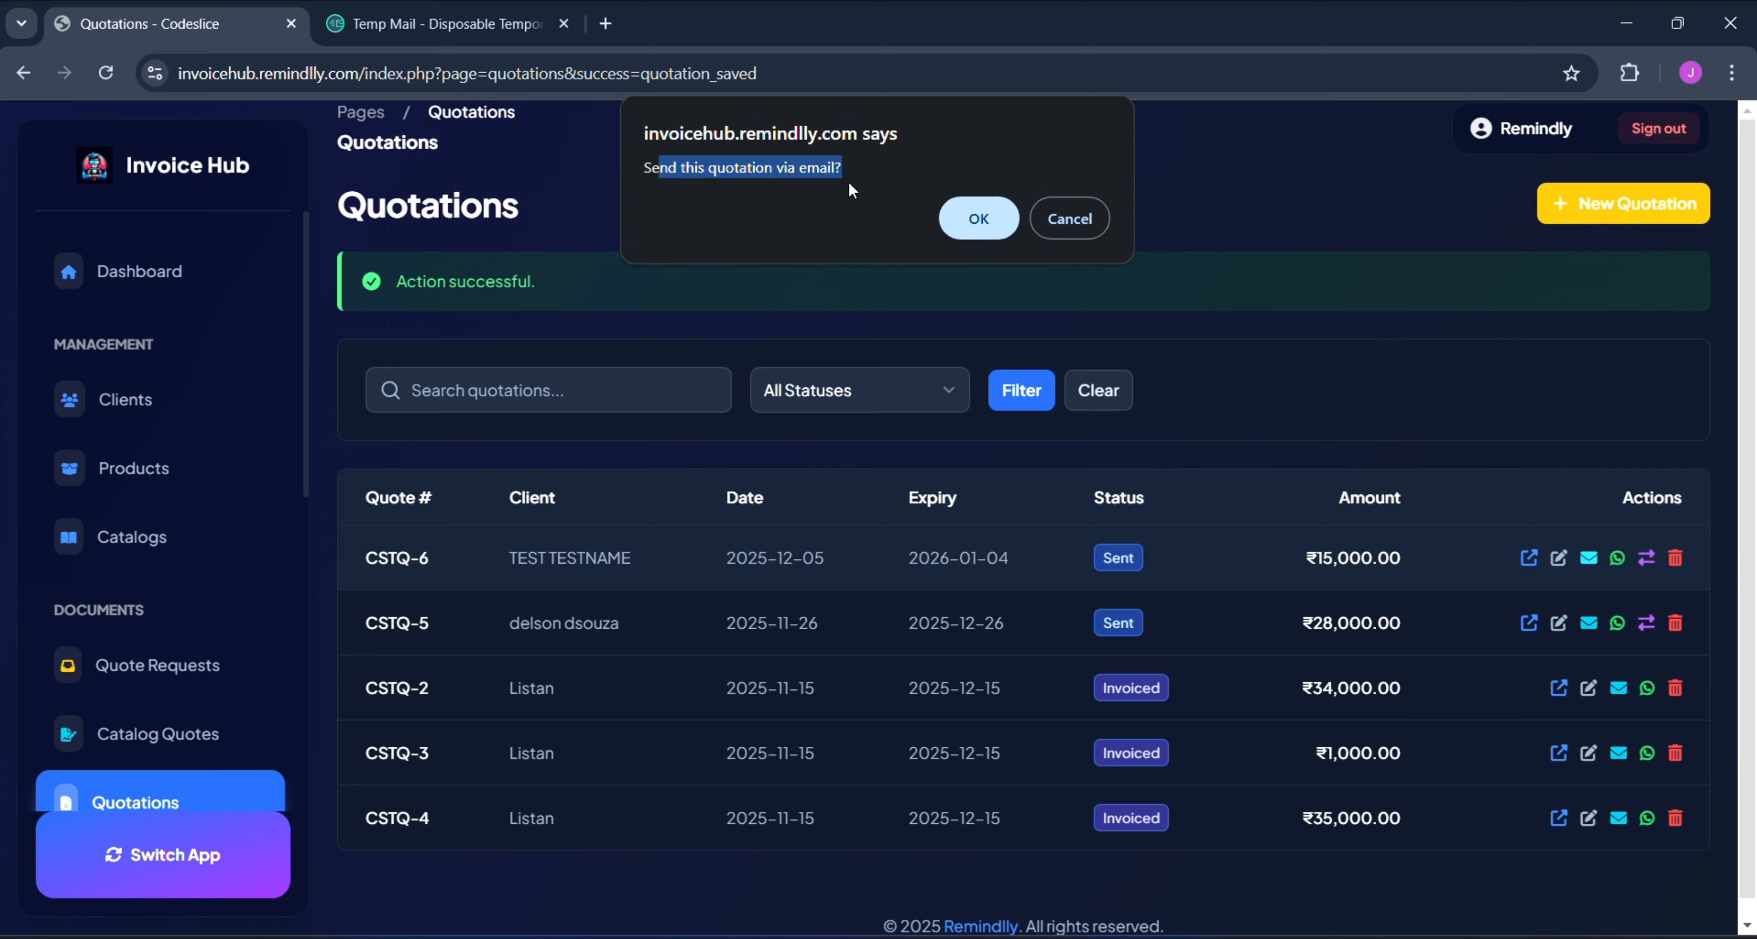
click(987, 231)
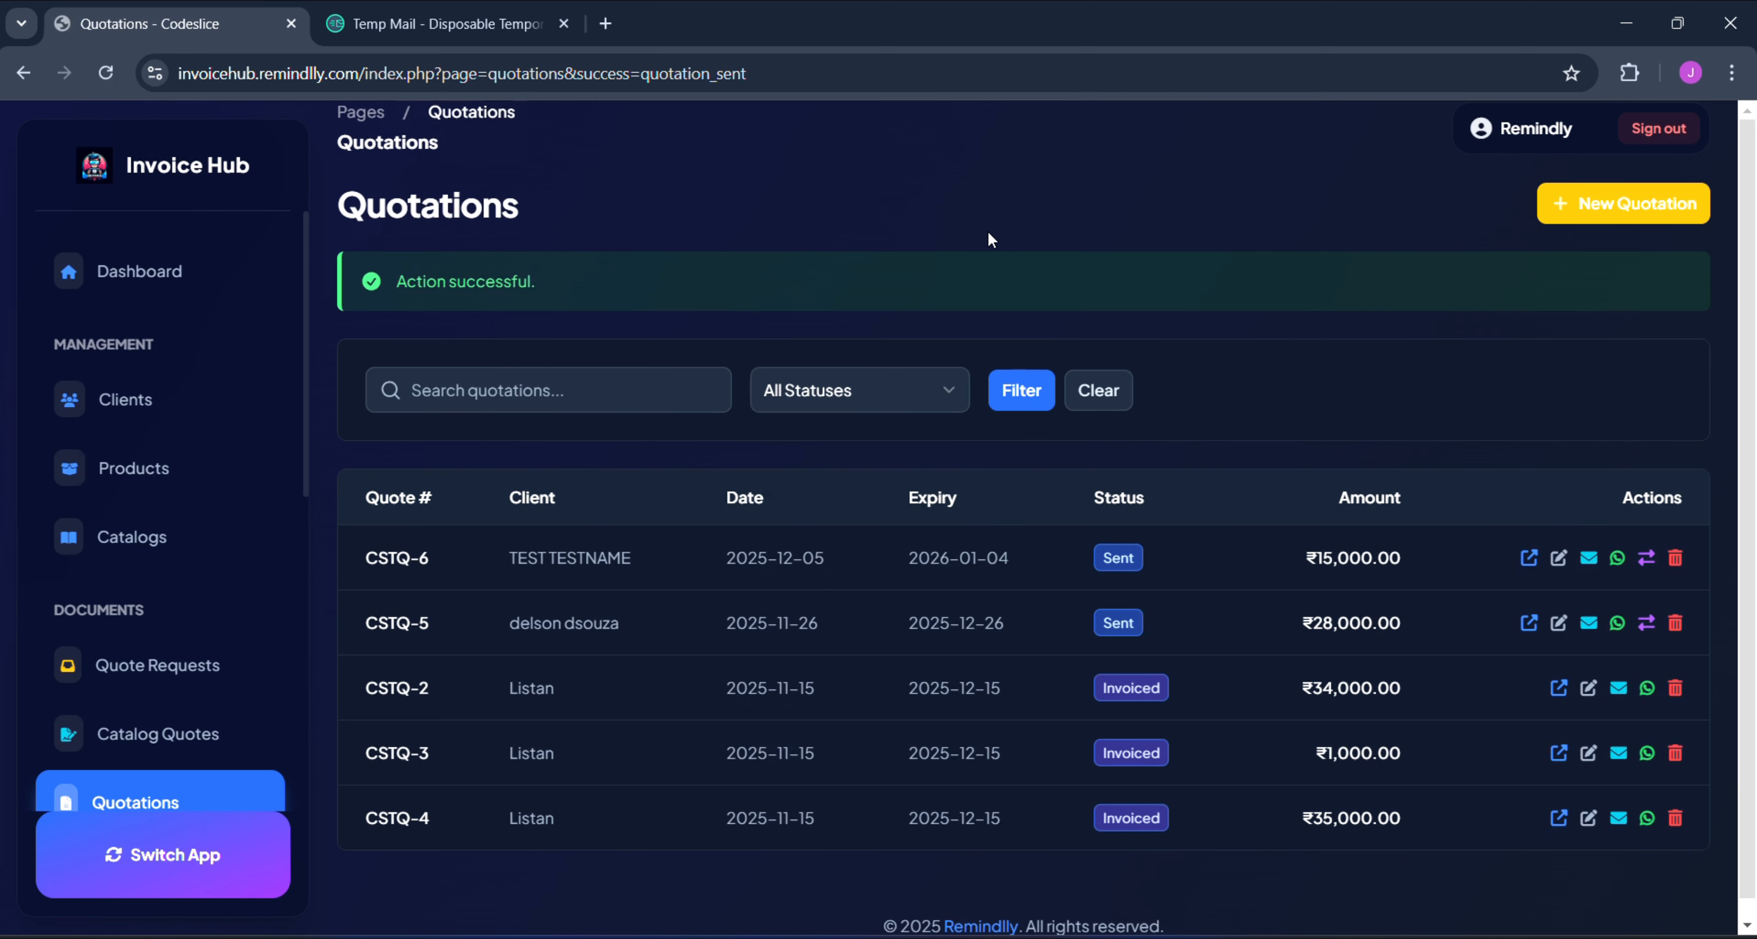
- Switch to Temp Mail, open the new quotation email from Codeslice, read its amount and instructions, and open the quotation details
click(484, 8)
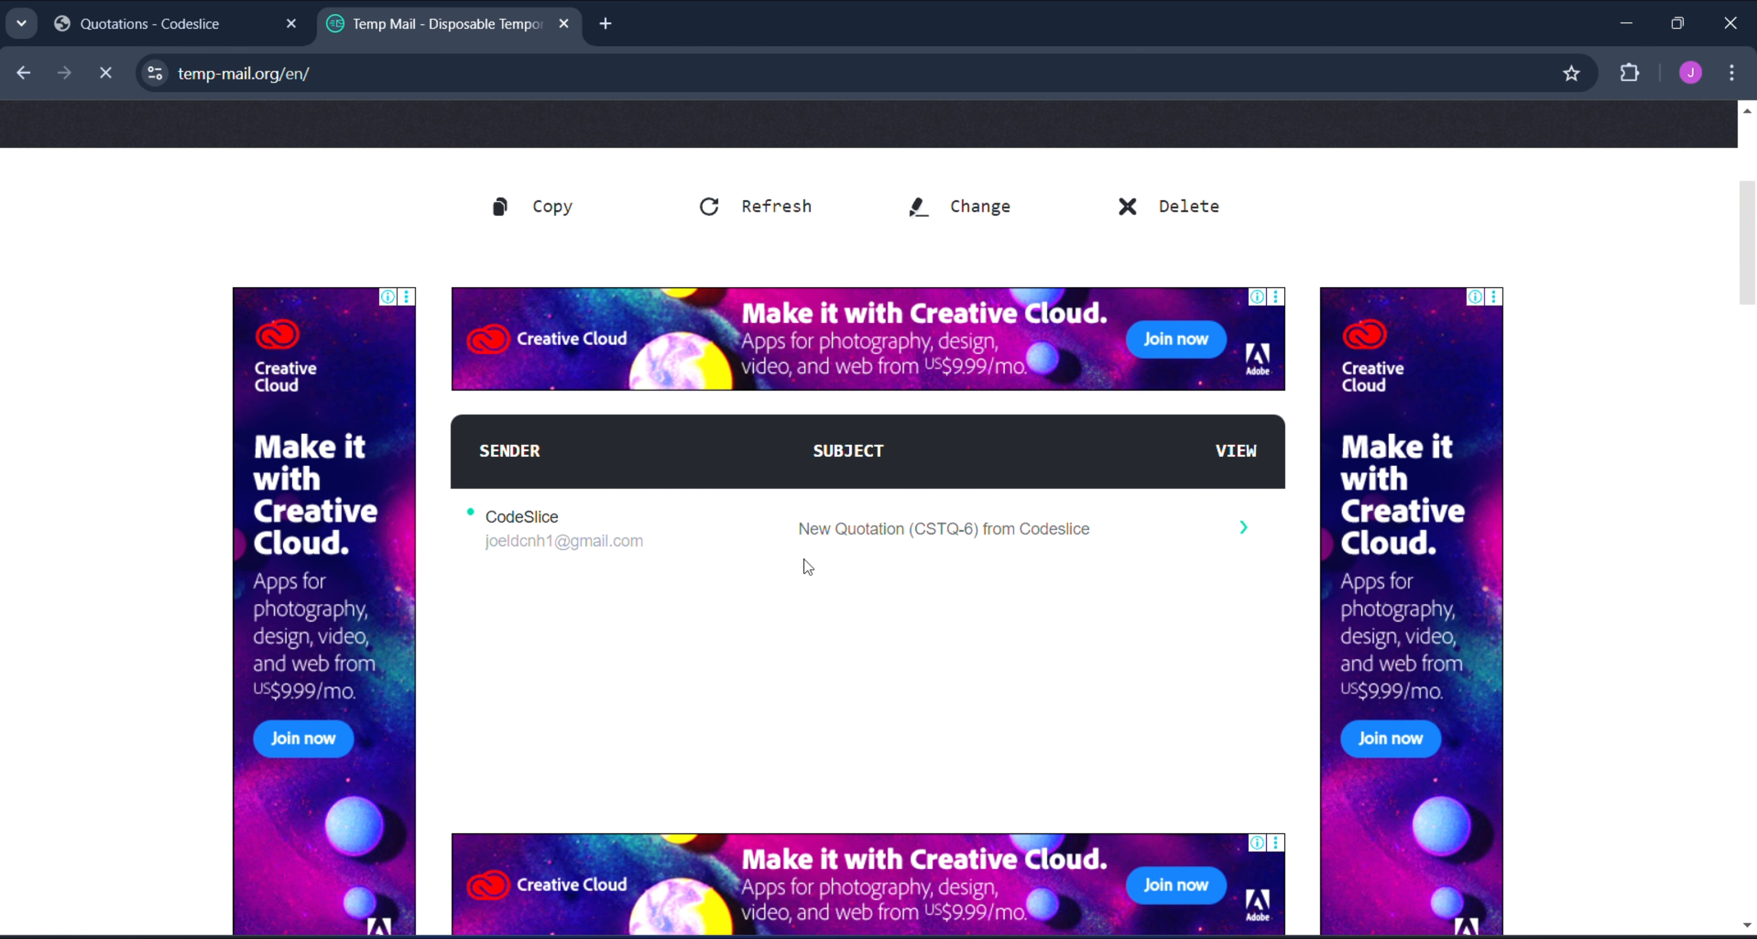
click(898, 543)
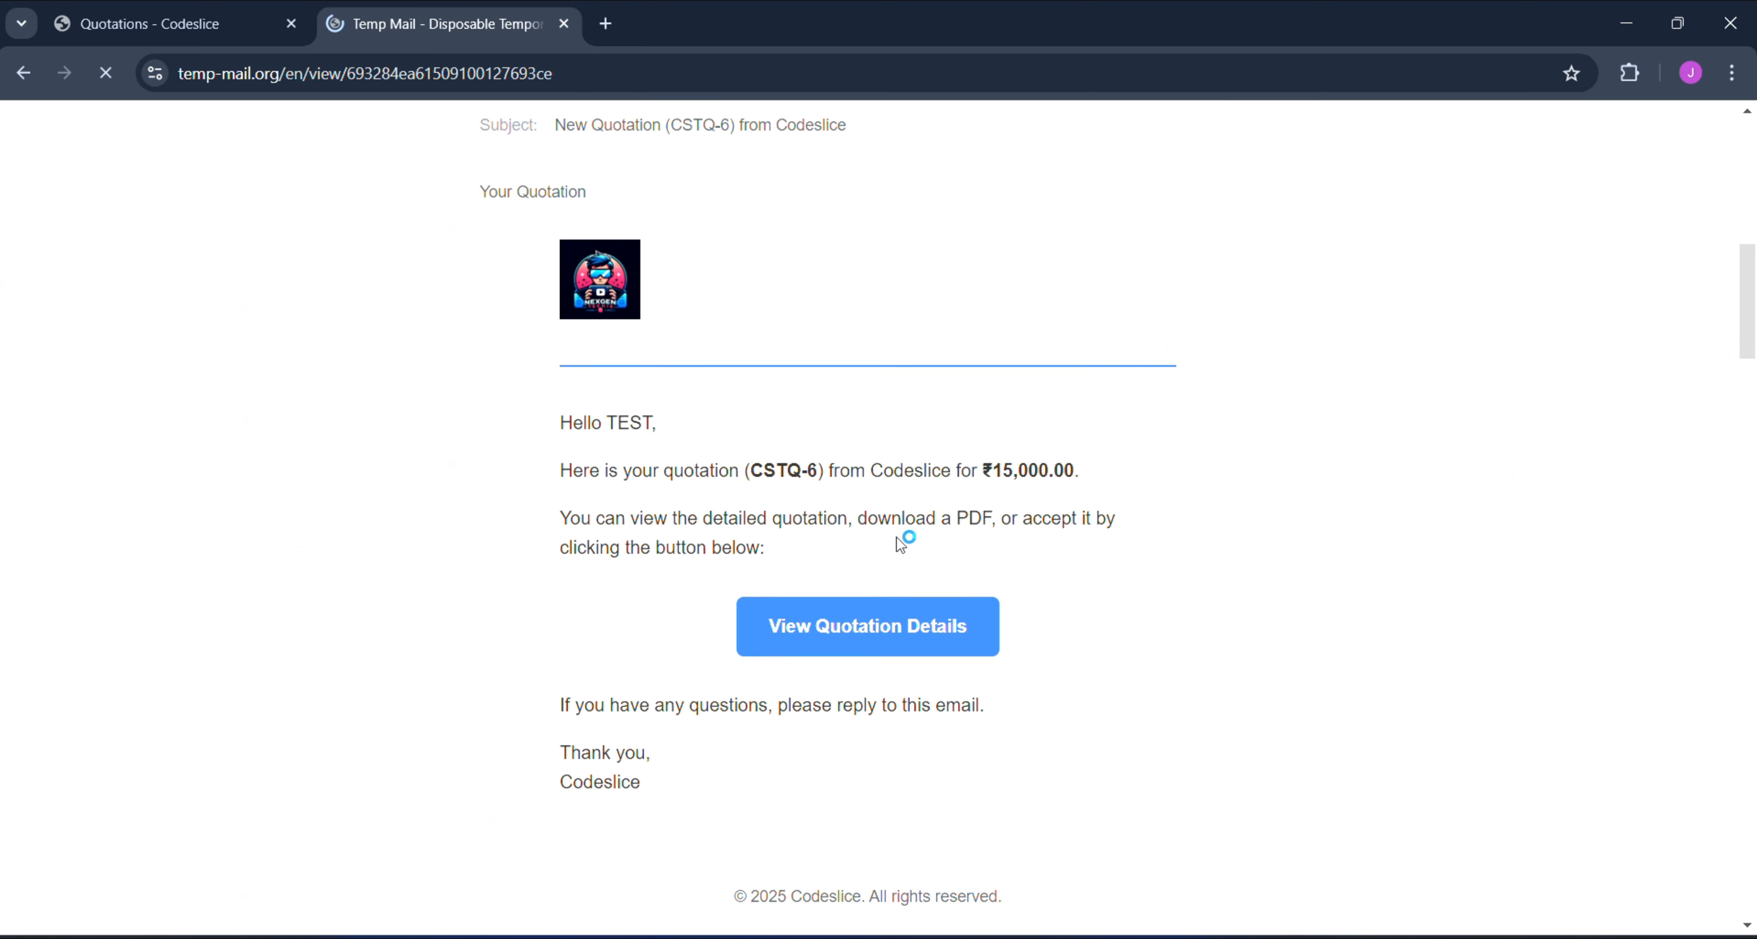
double_click(706, 470)
mouse_move(706, 470)
mouse_down()
mouse_move(740, 499)
mouse_move(710, 471)
mouse_up()
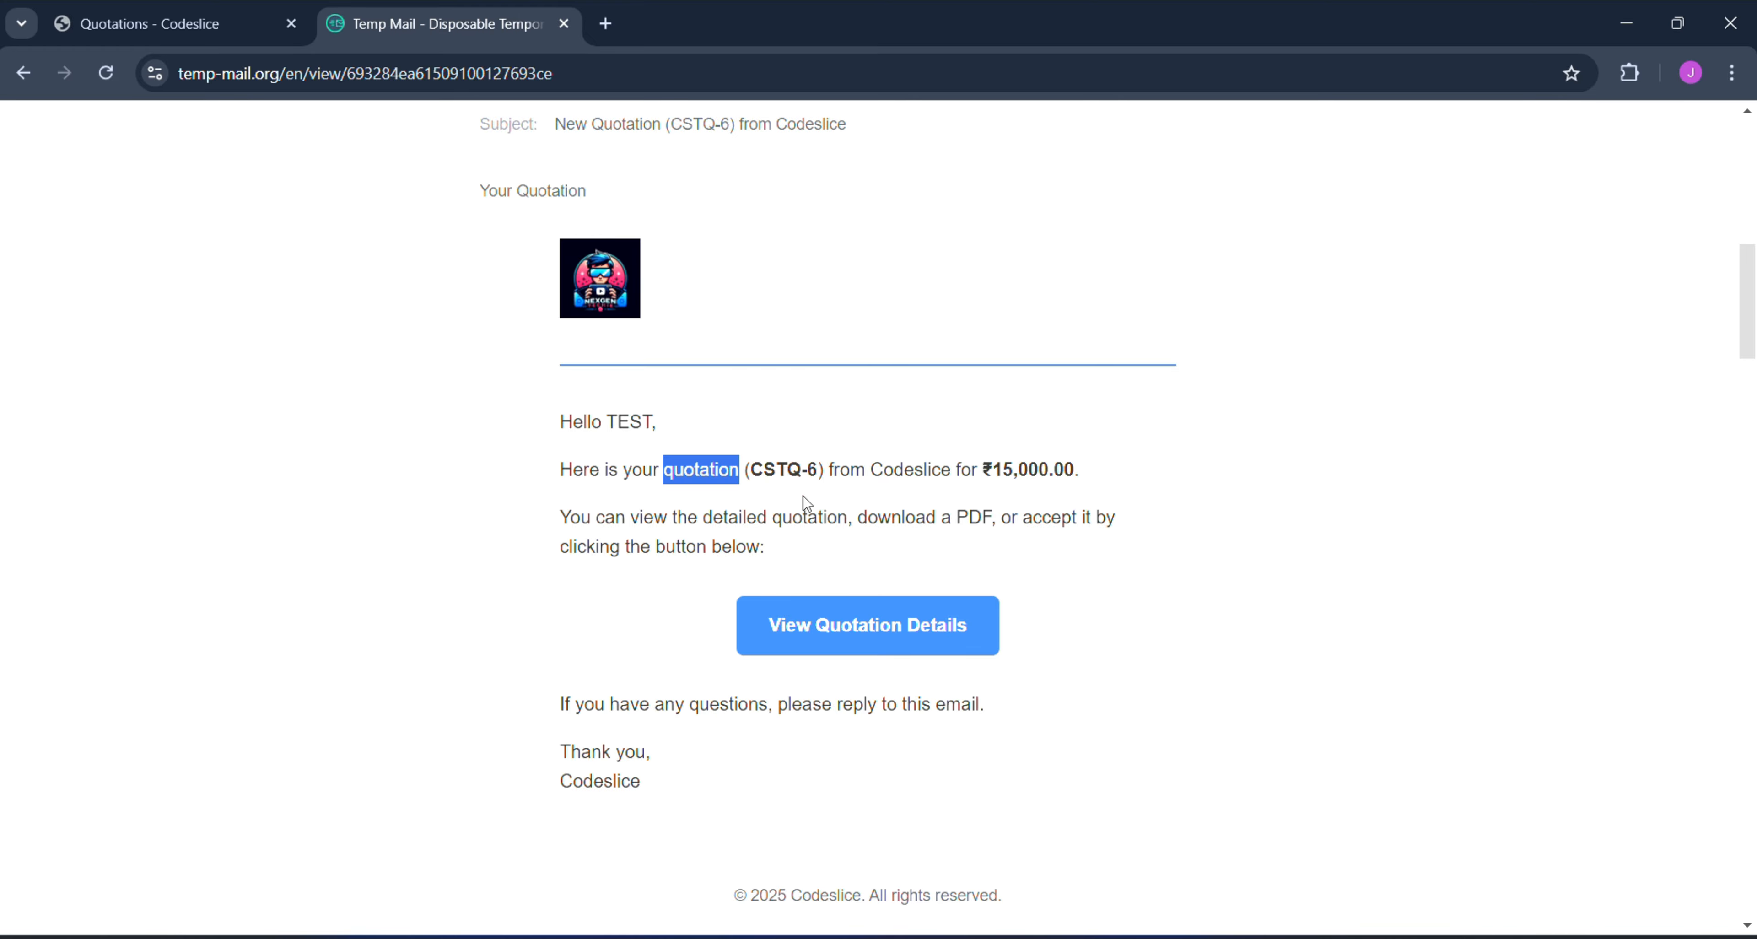
drag(983, 470, 1124, 482)
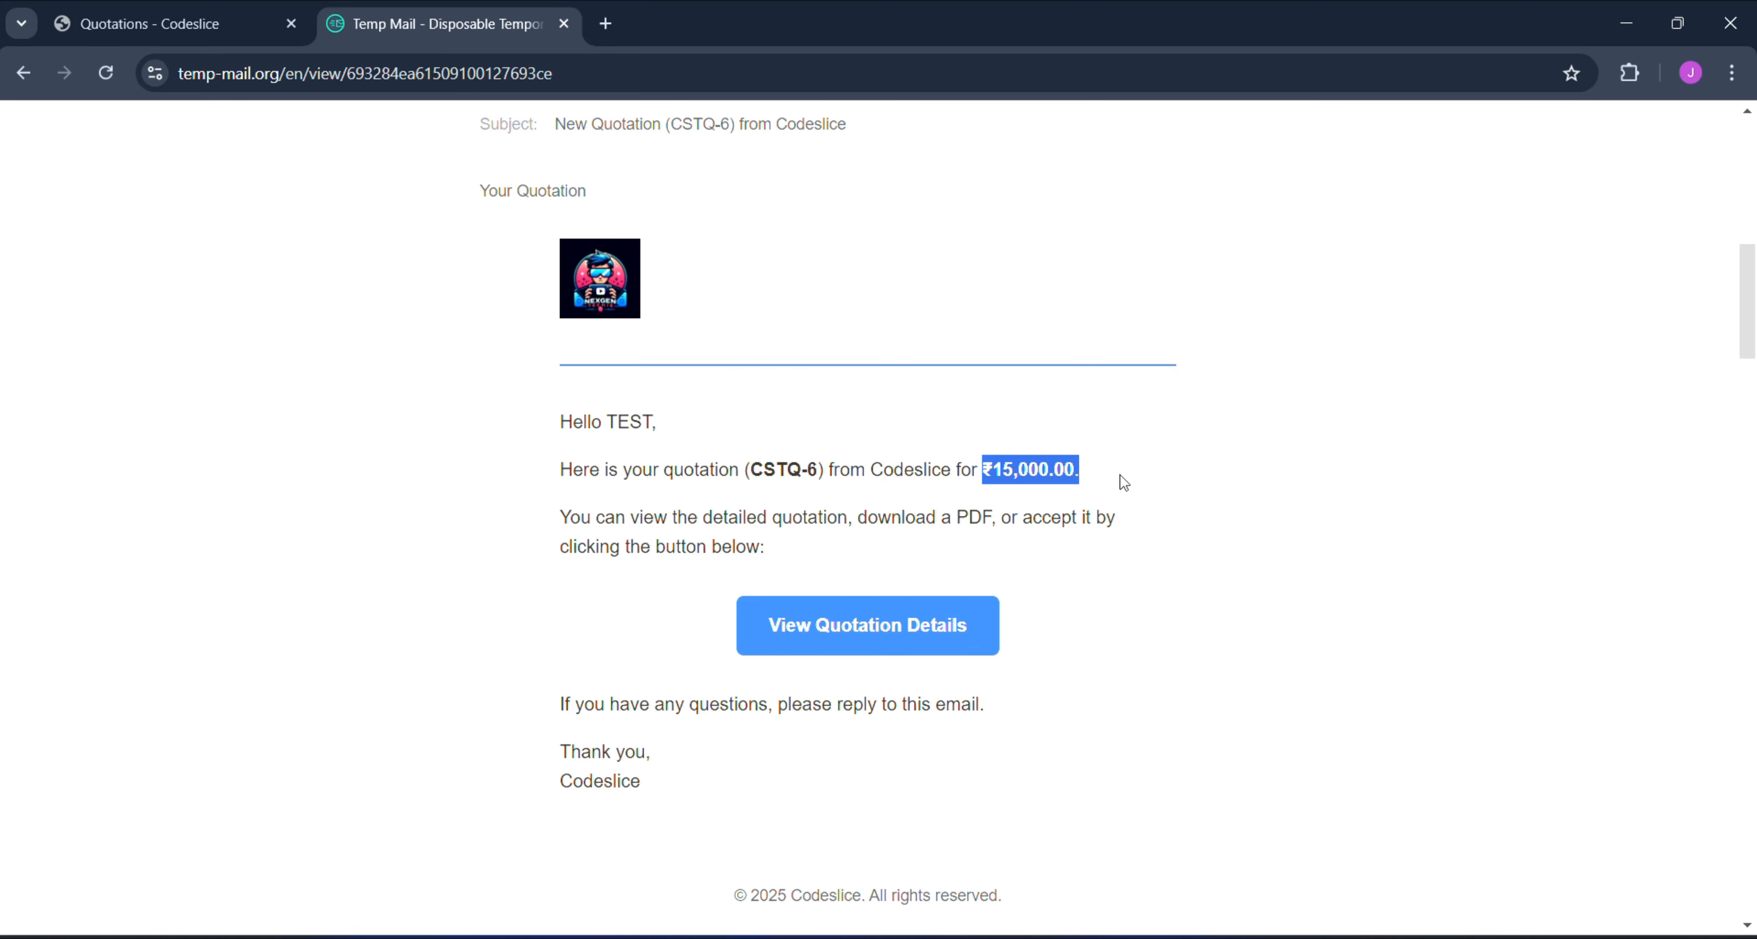
drag(595, 518, 1108, 540)
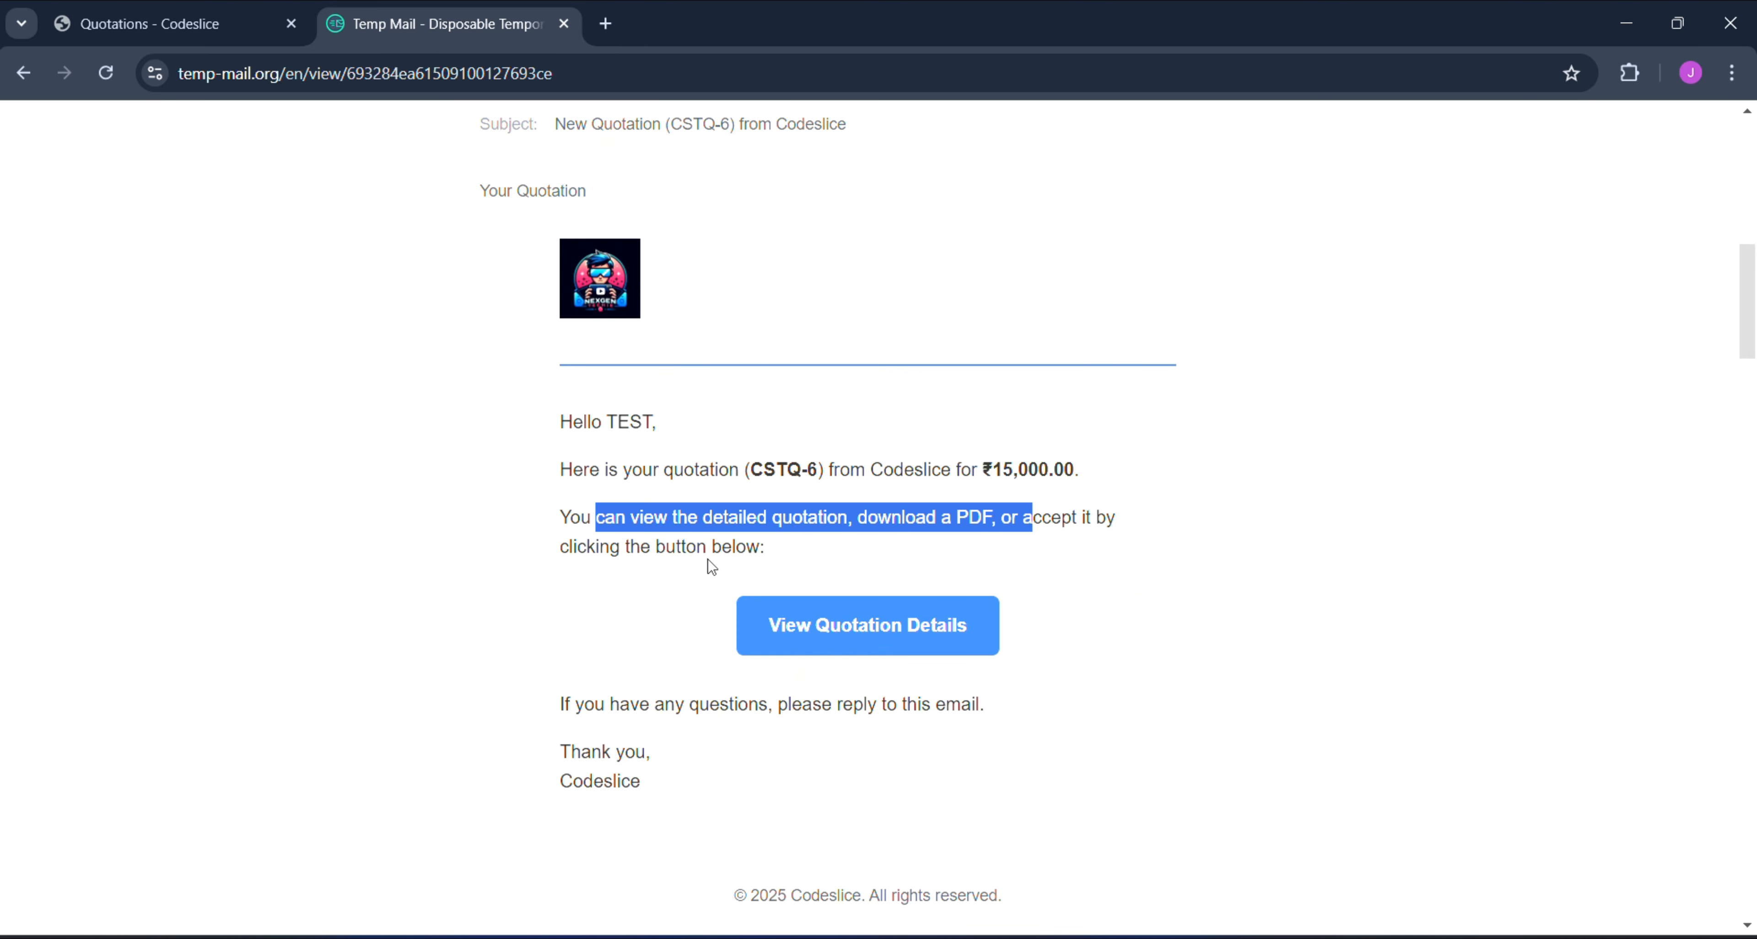
click(843, 636)
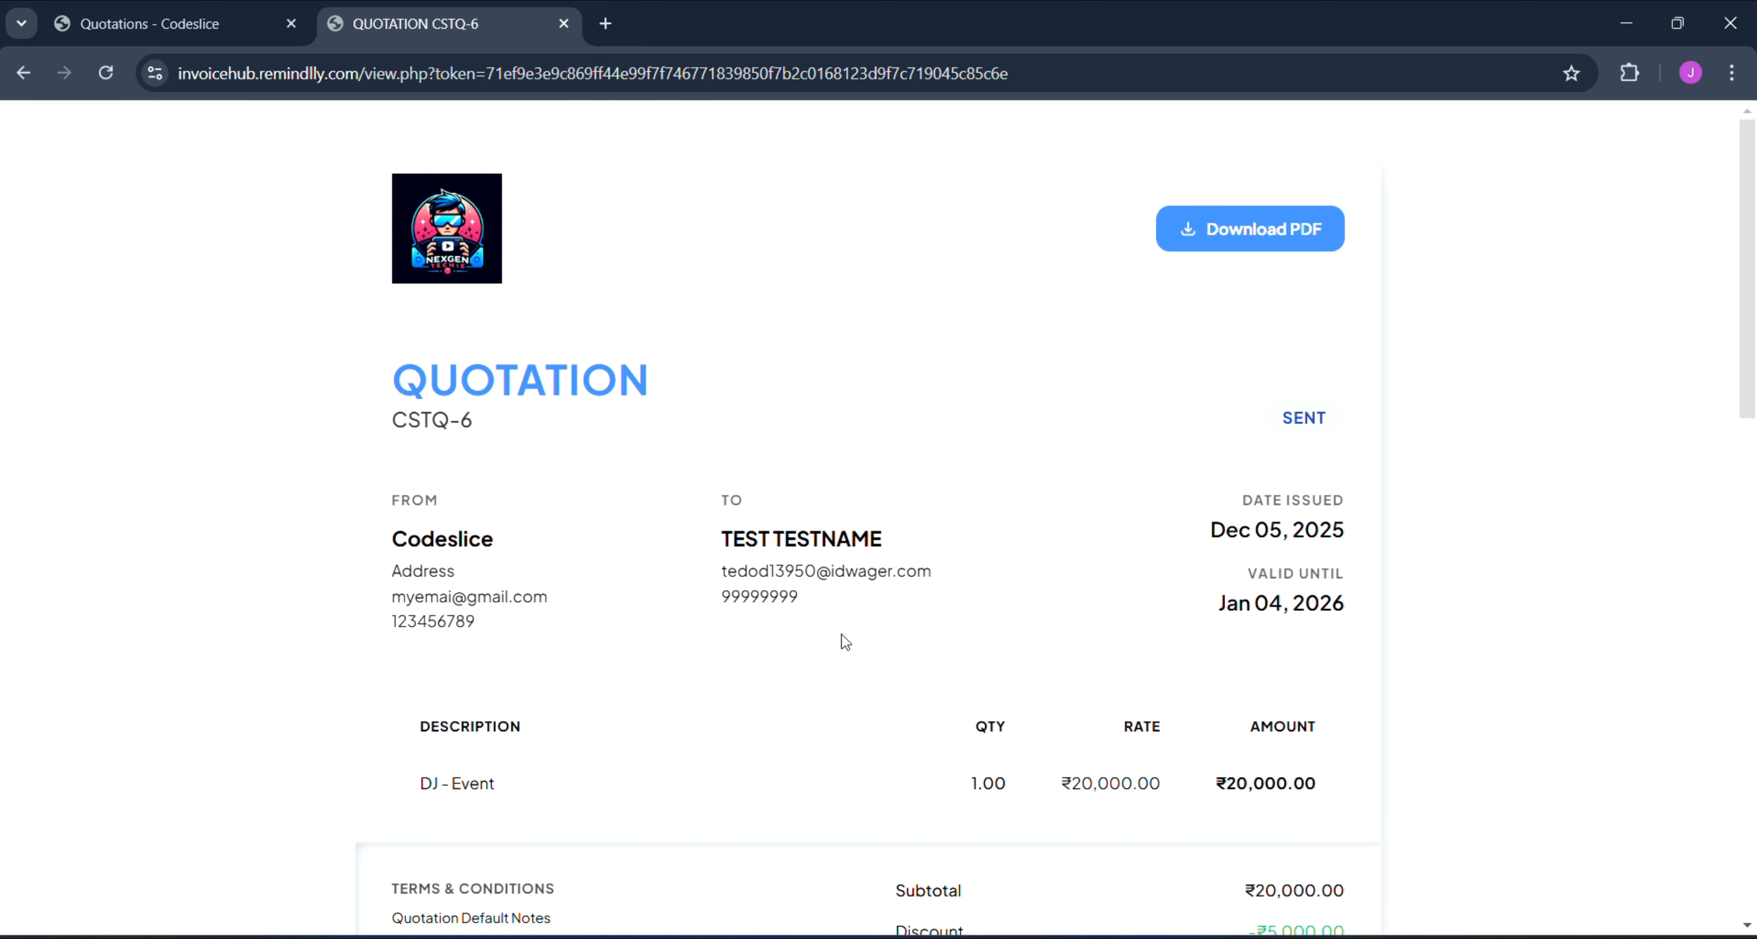
- Examine the client-facing quotation's item line, discount, total, terms and UPI payment options with their QR codes
scroll(846, 641, down, 10)
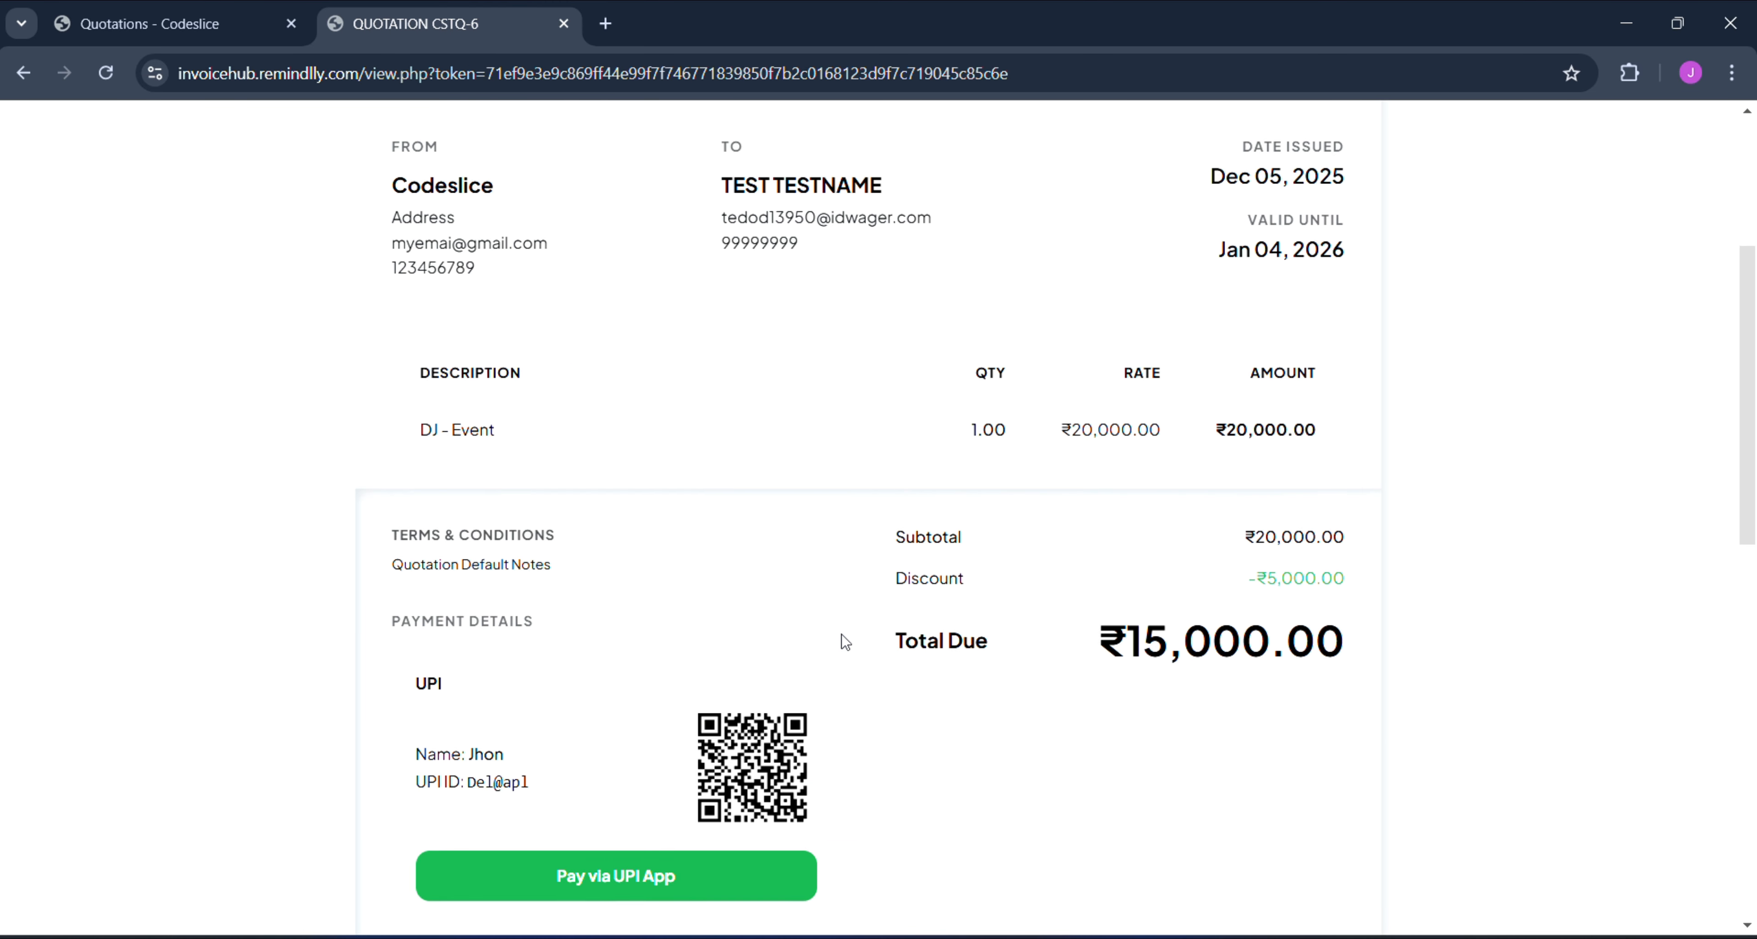
scroll(846, 641, down, 4)
scroll(846, 641, up, 6)
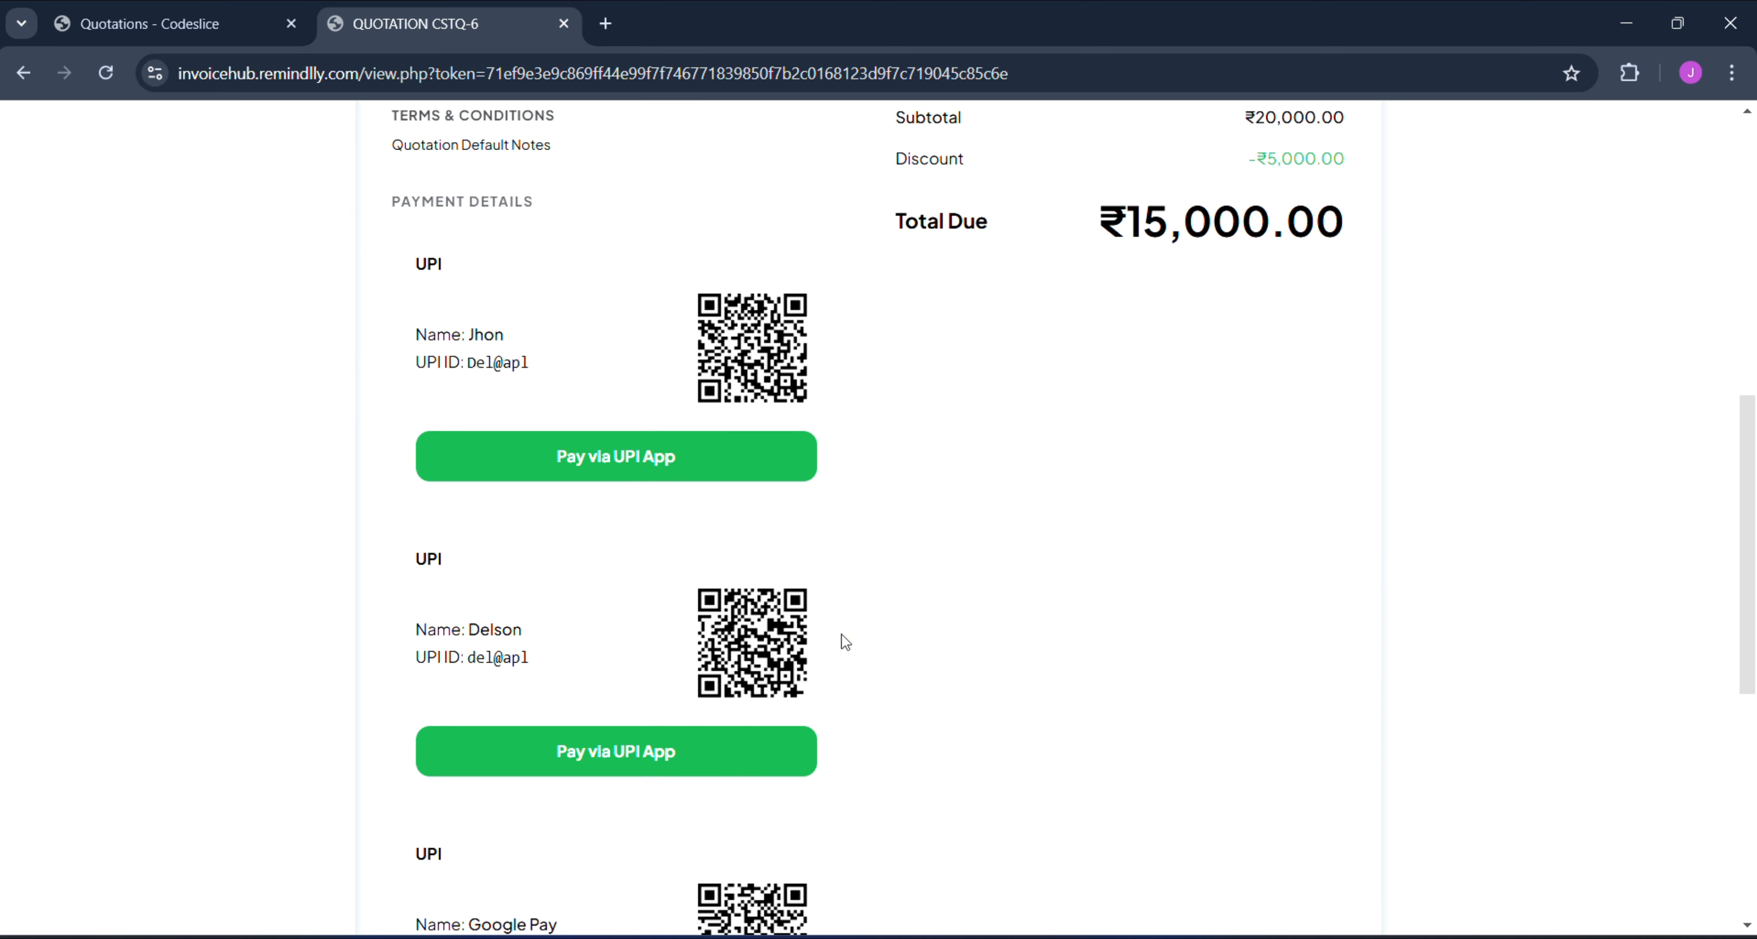
scroll(846, 641, down, 5)
scroll(845, 641, up, 5)
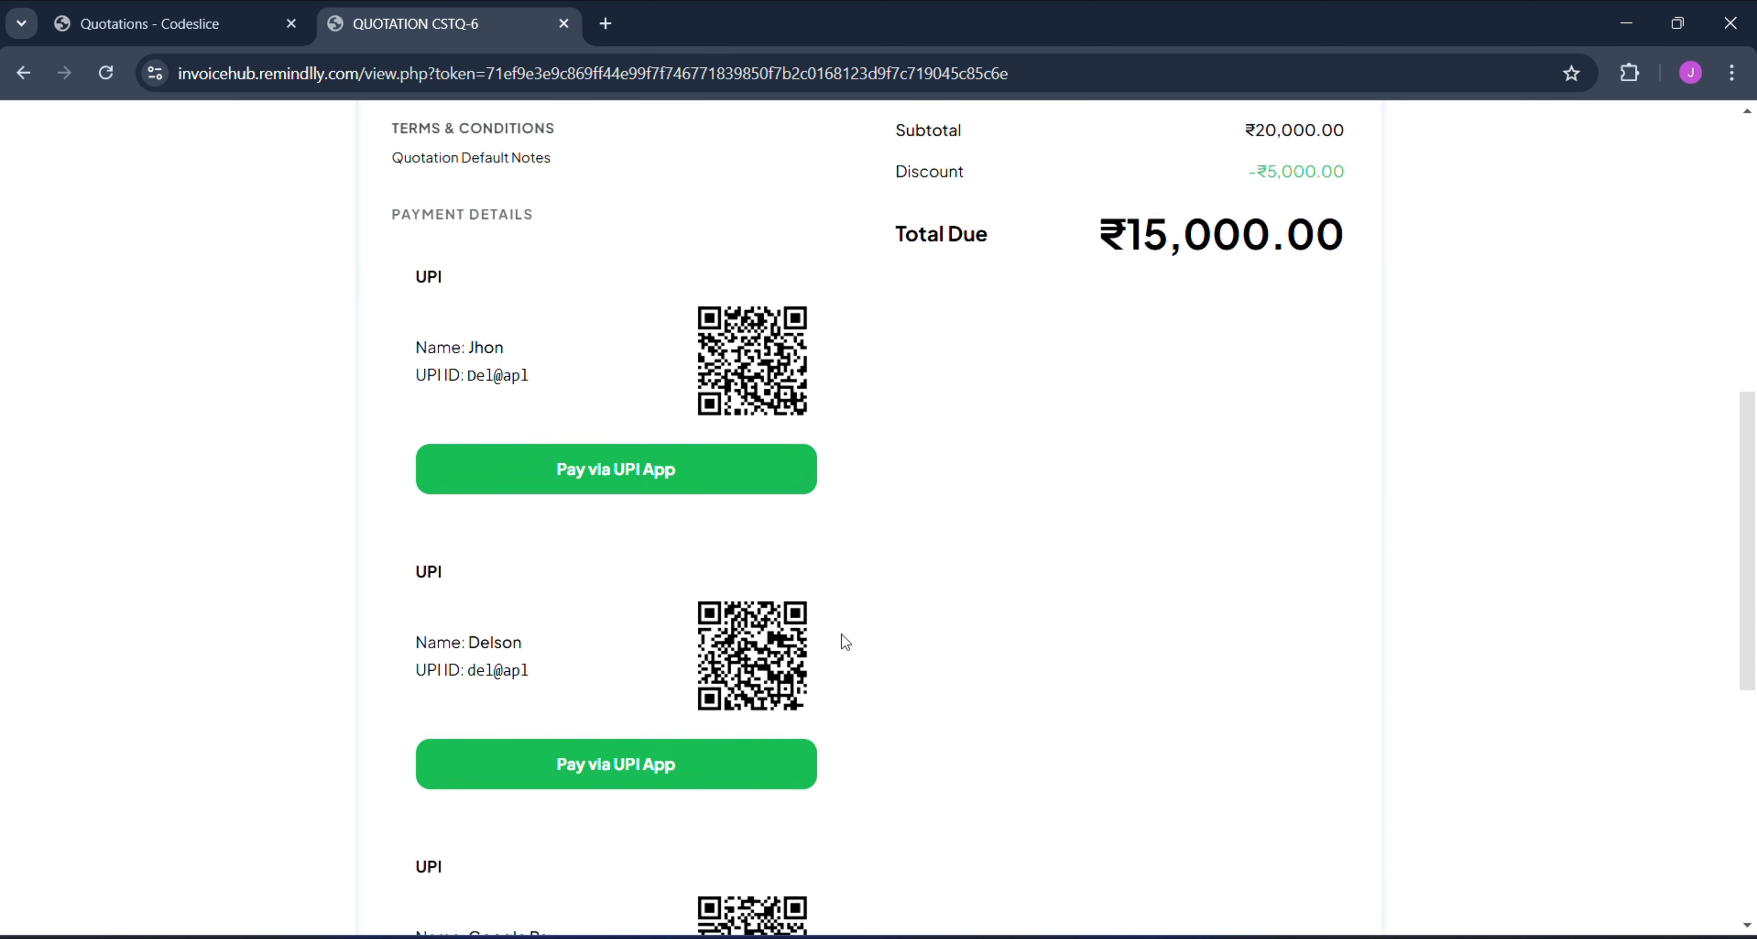
scroll(846, 641, down, 10)
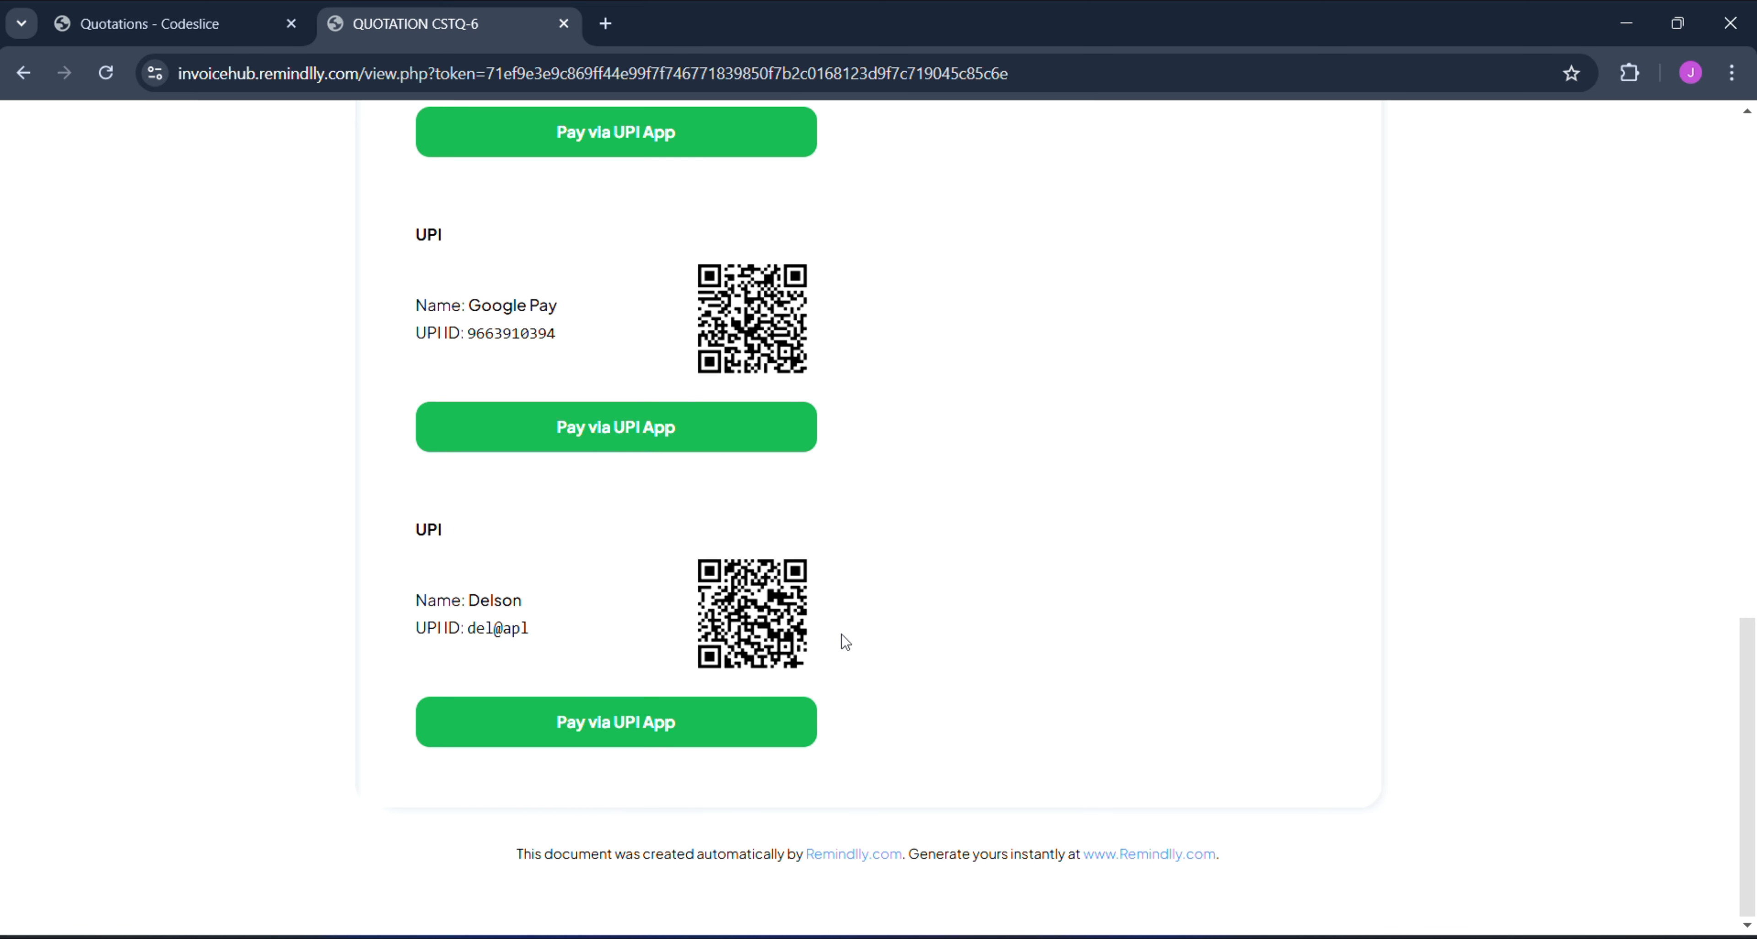
scroll(846, 642, up, 10)
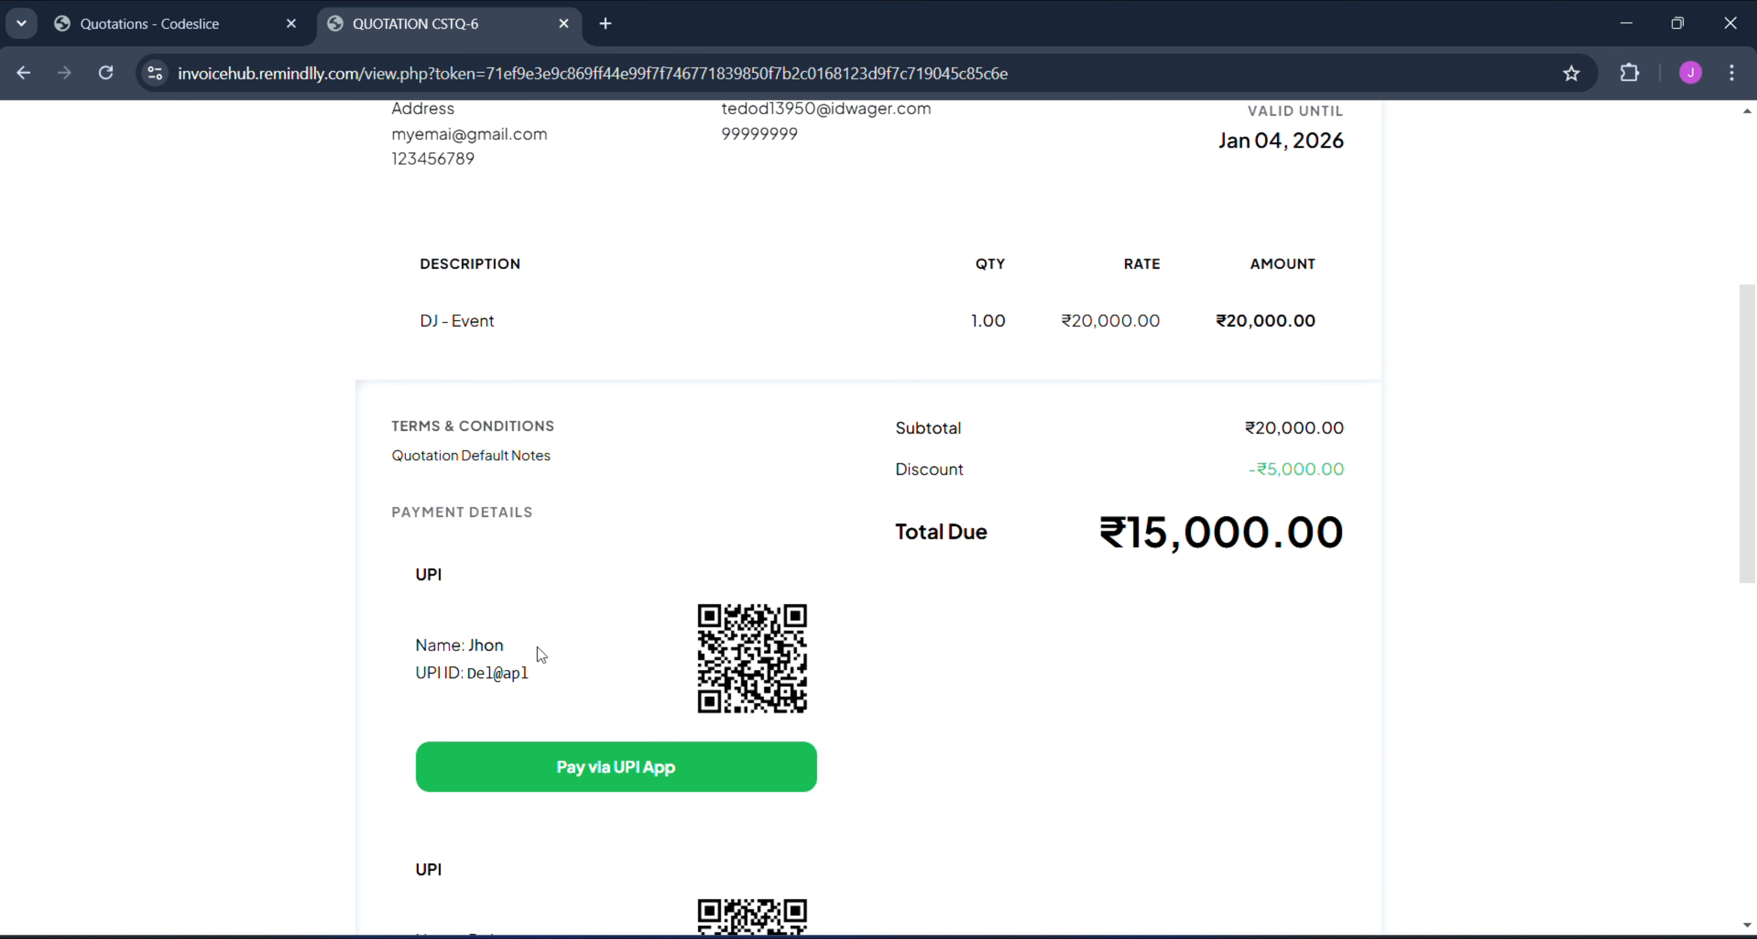
scroll(539, 655, down, 10)
scroll(541, 655, up, 8)
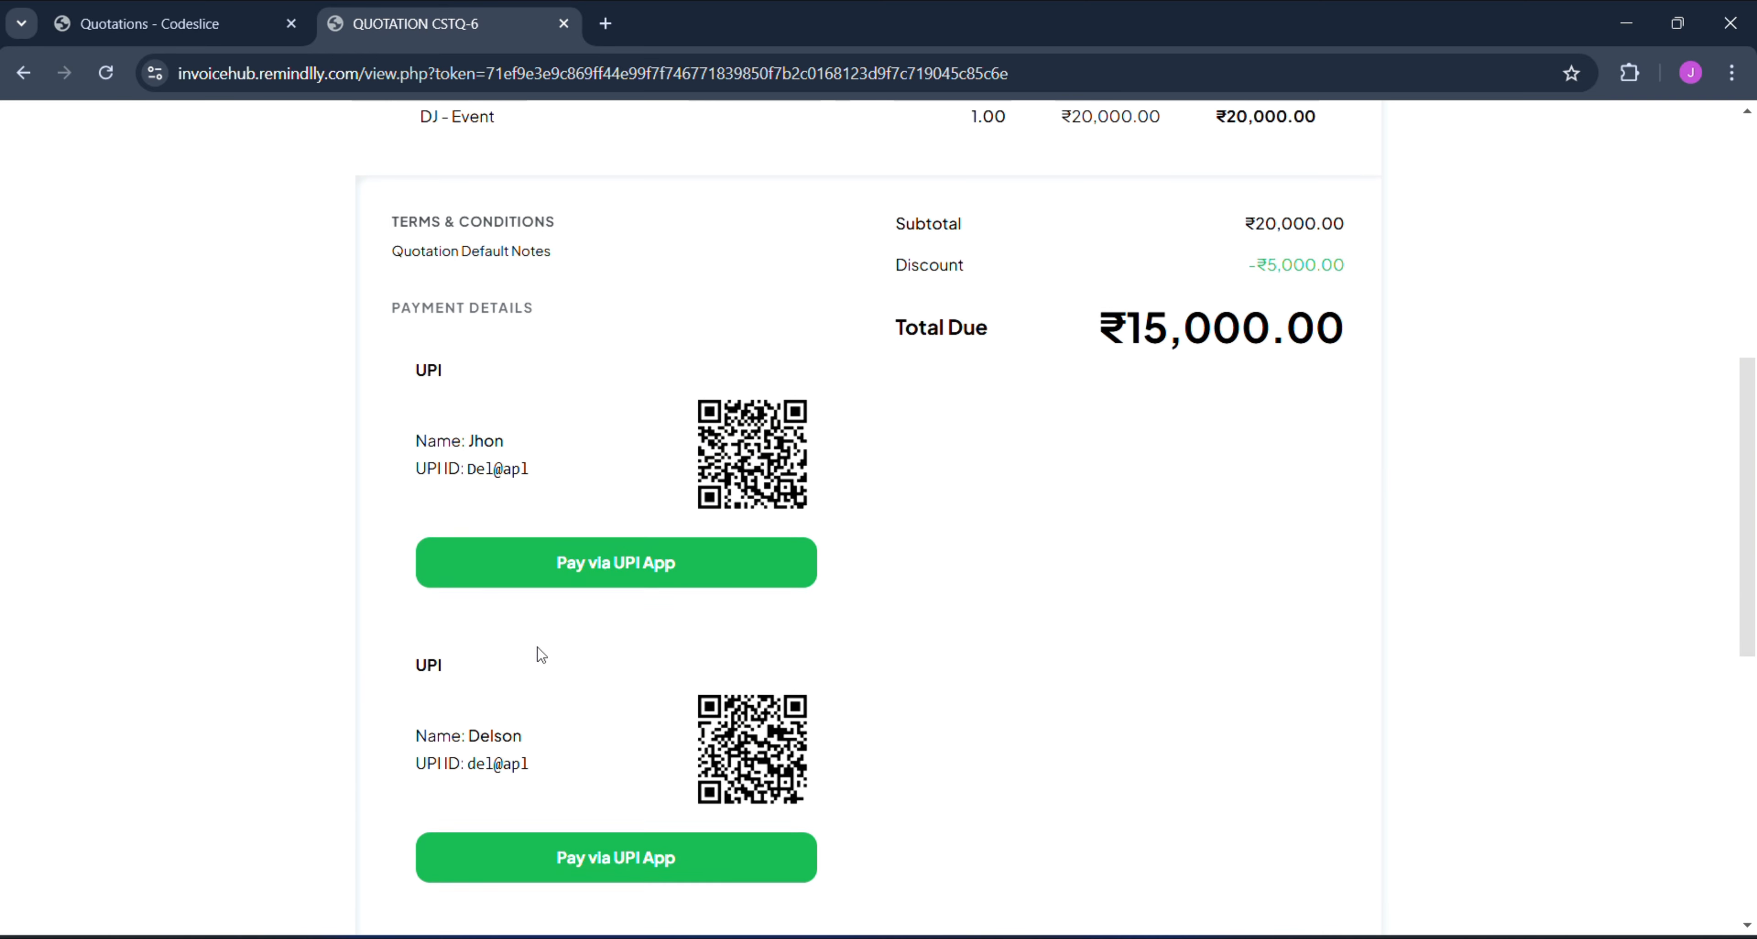
scroll(541, 656, down, 8)
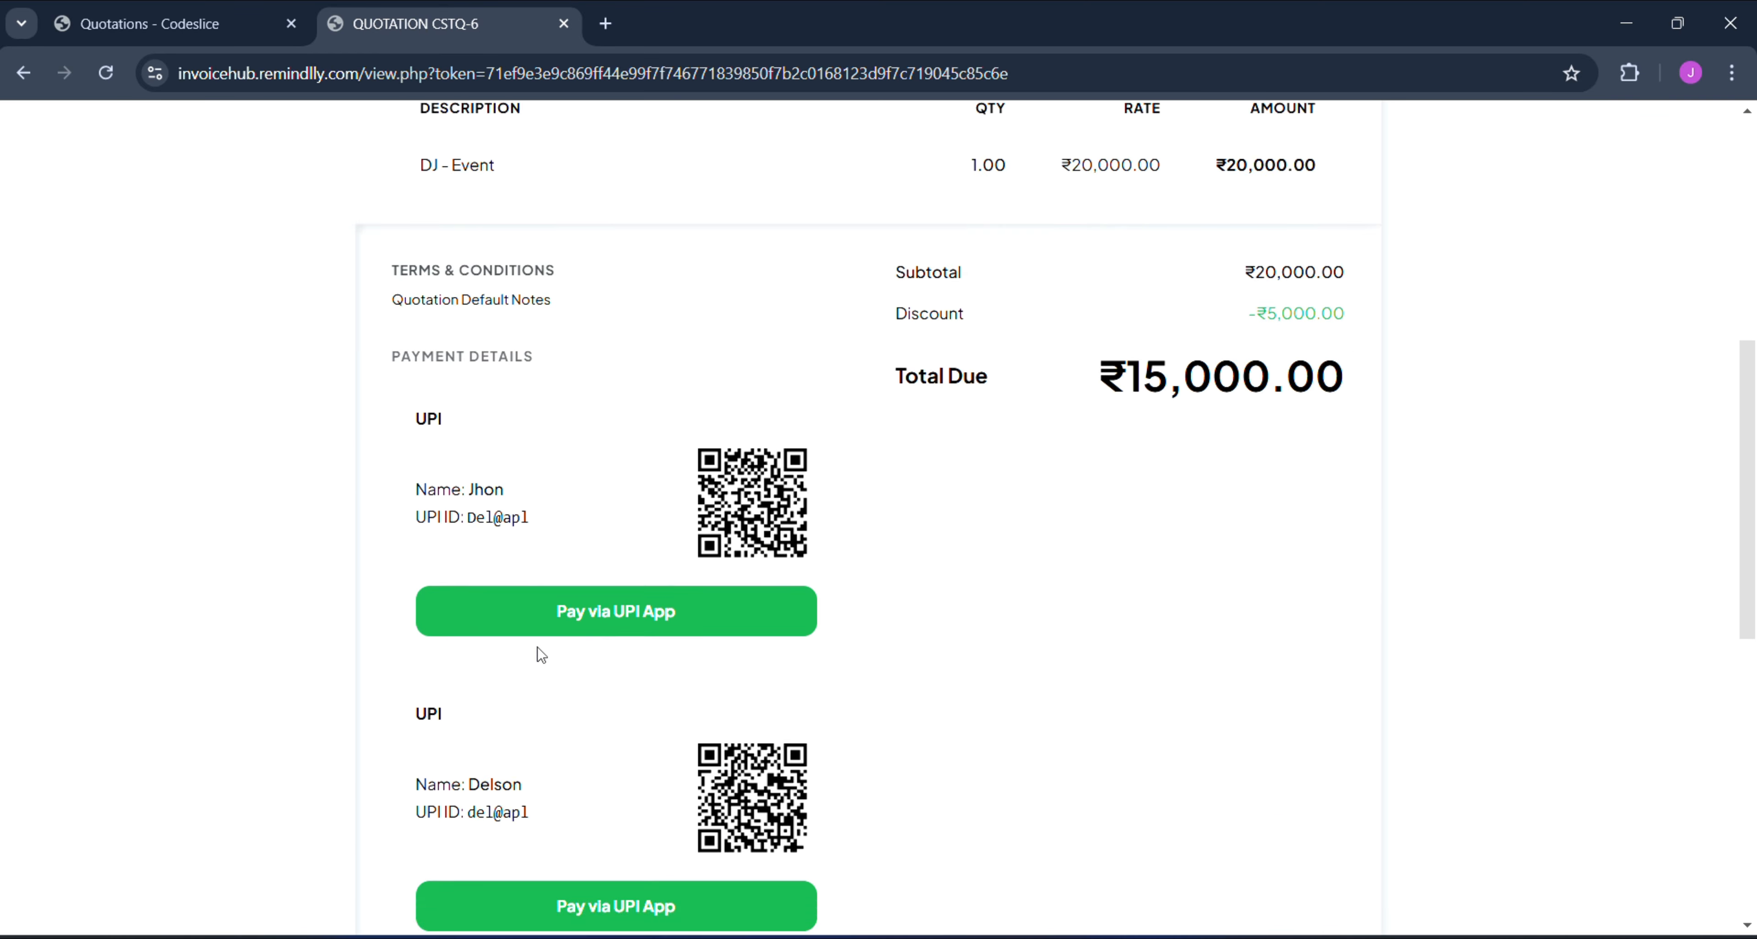
scroll(541, 655, up, 8)
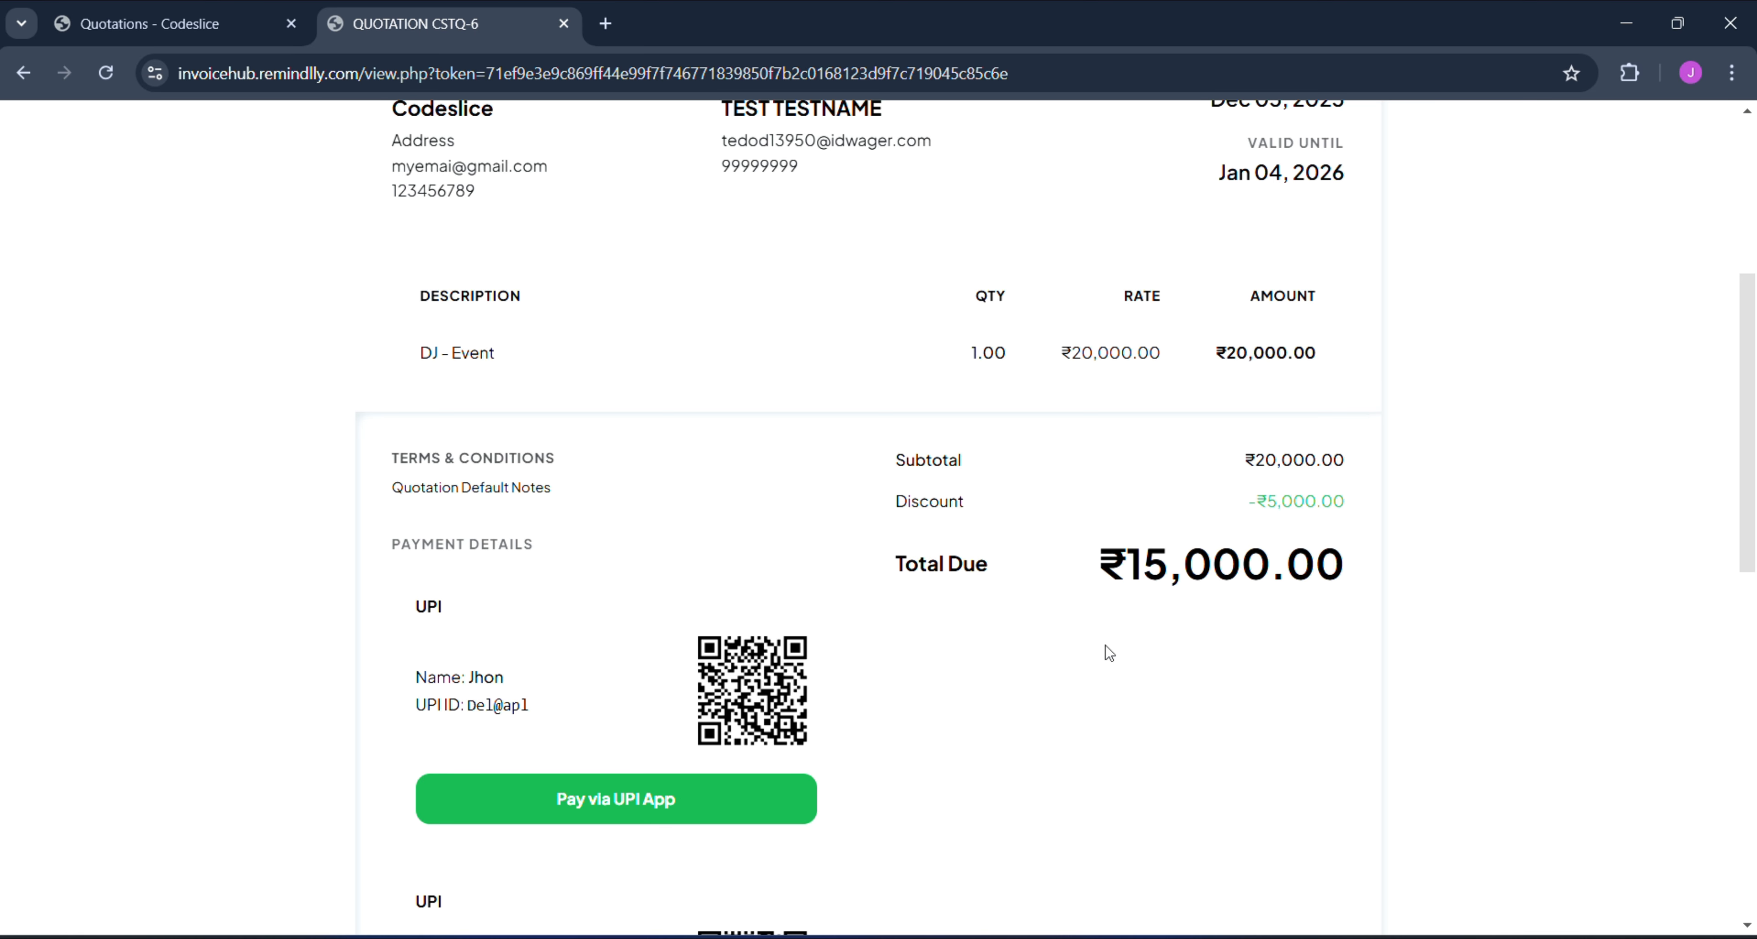
- Highlight the Total Due amount and the first UPI ID on the quotation, and look through the surrounding payment details
drag(1100, 563, 1344, 561)
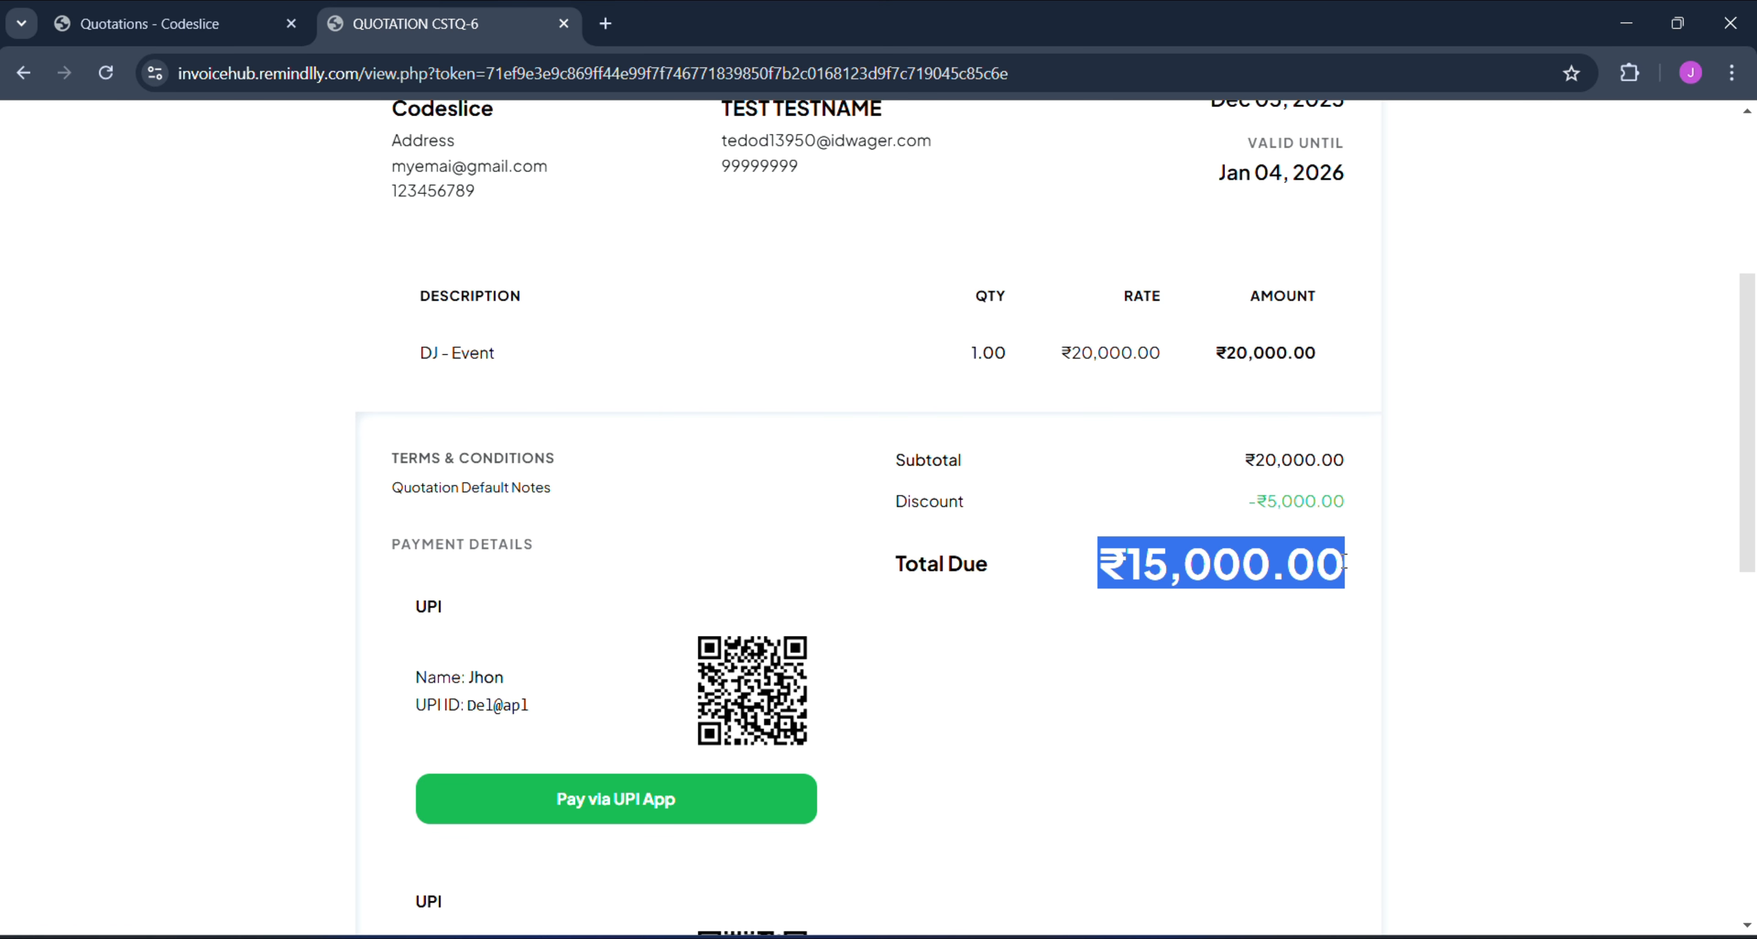
click(1344, 561)
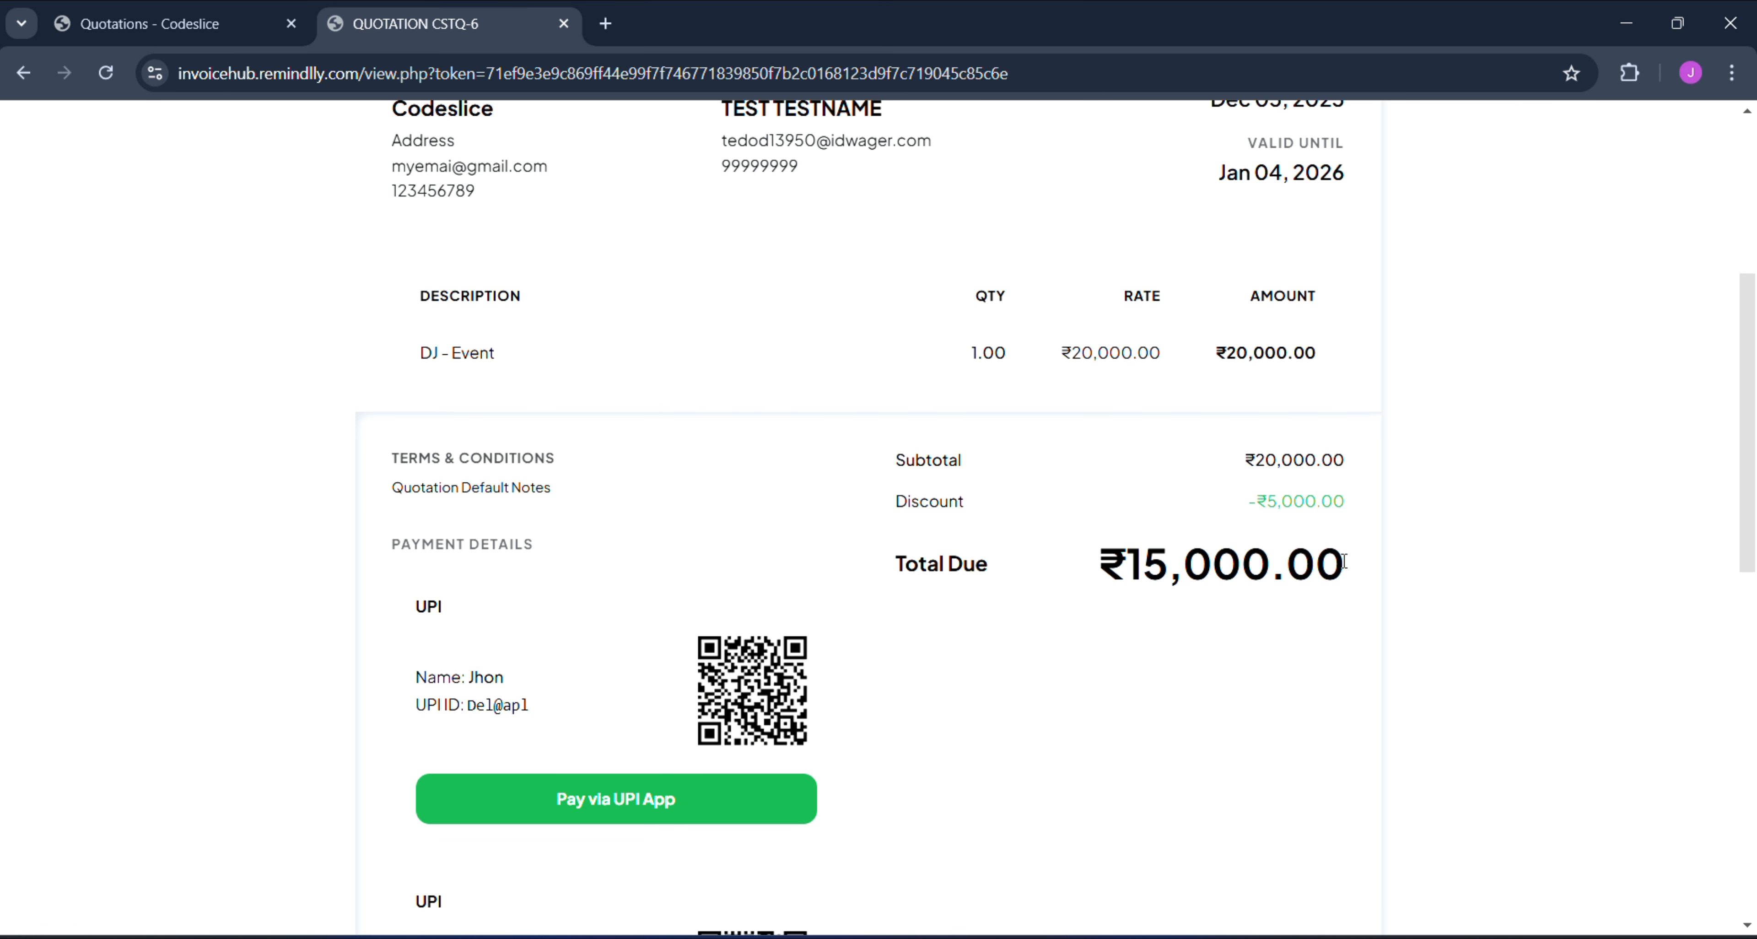
drag(528, 706, 417, 706)
scroll(933, 745, up, 1)
scroll(933, 745, up, 4)
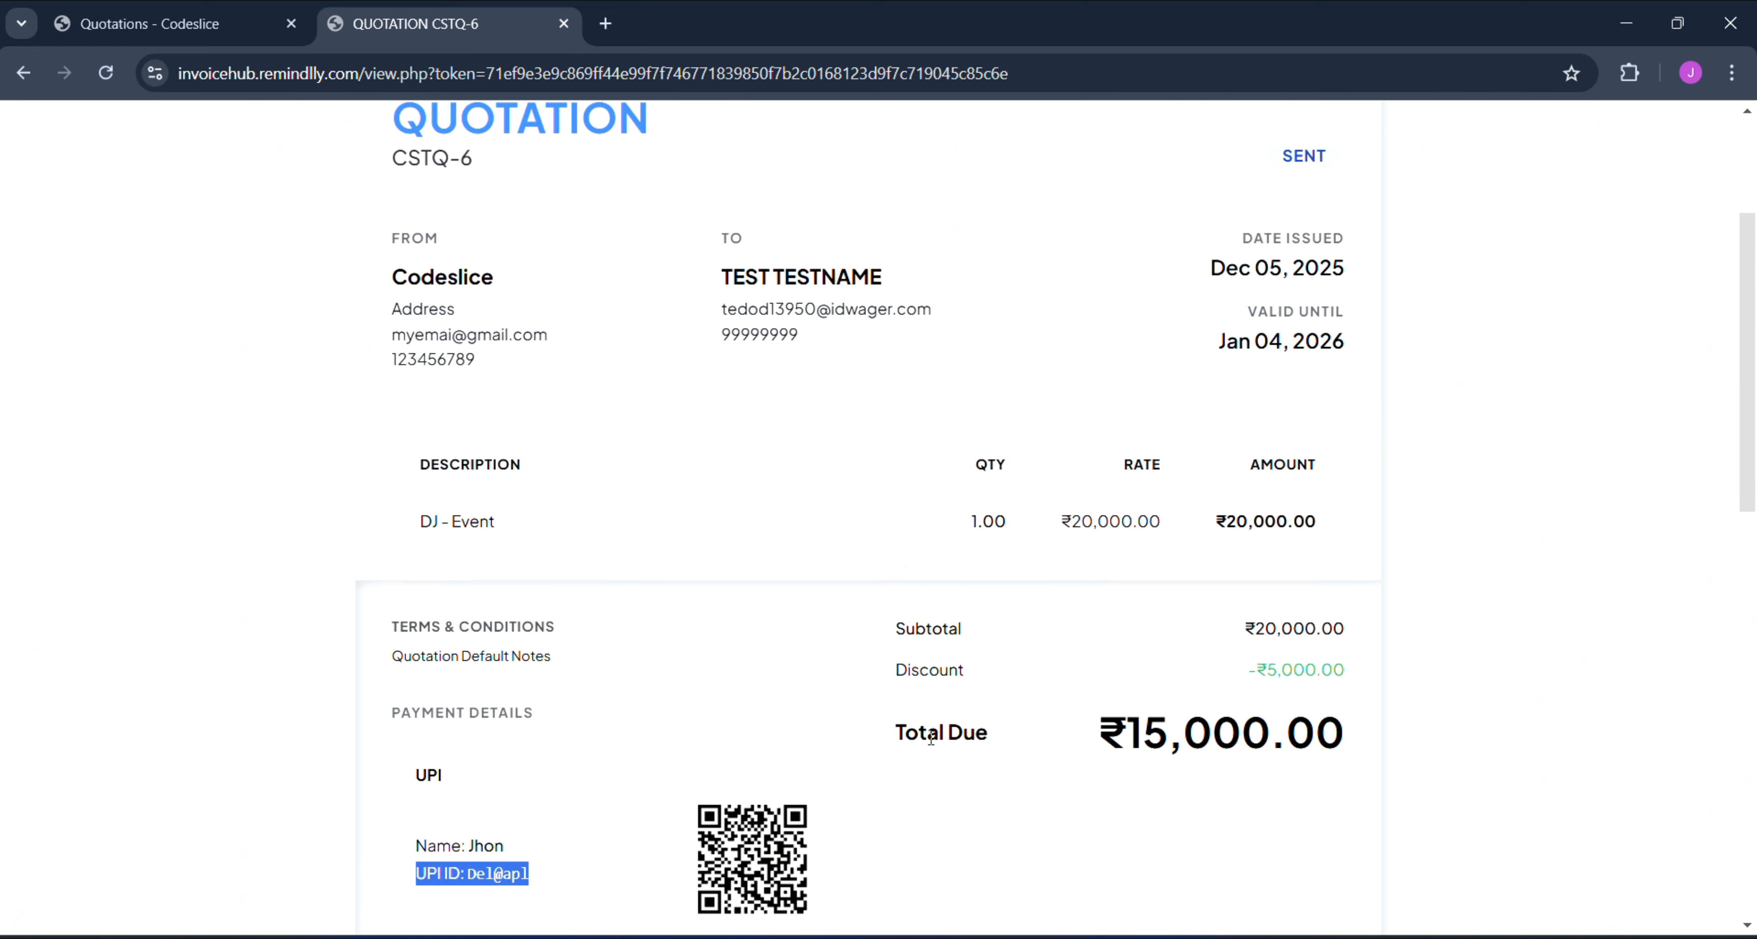
scroll(933, 745, down, 15)
scroll(933, 745, up, 15)
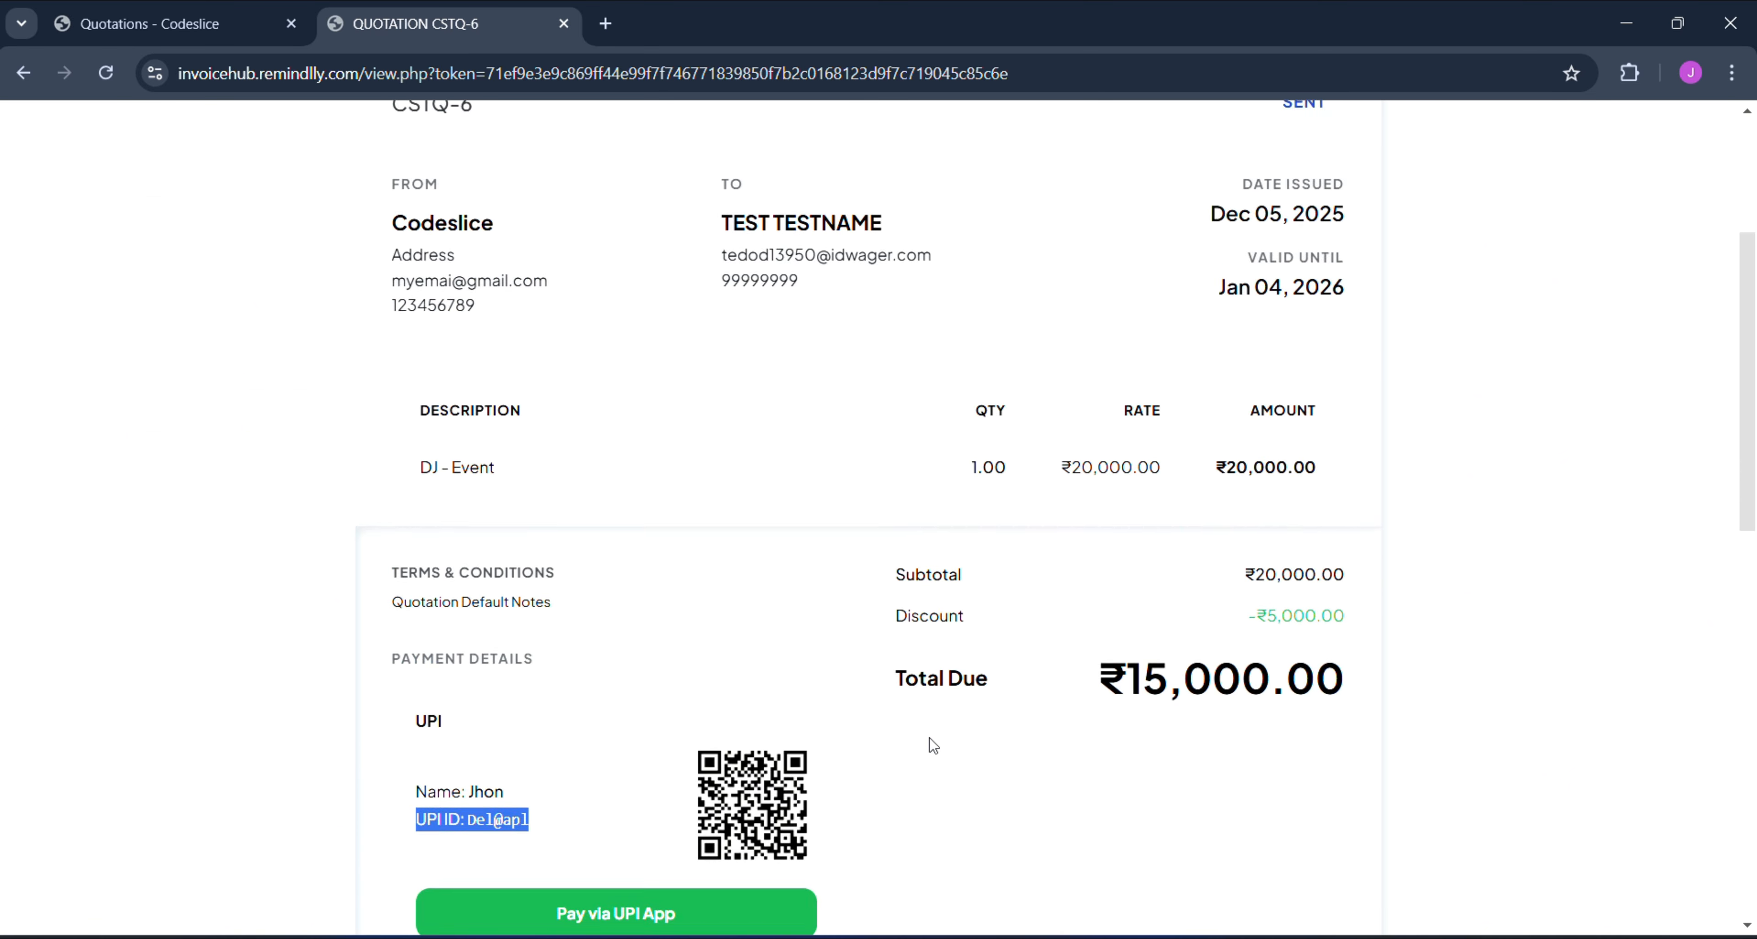
scroll(933, 745, down, 5)
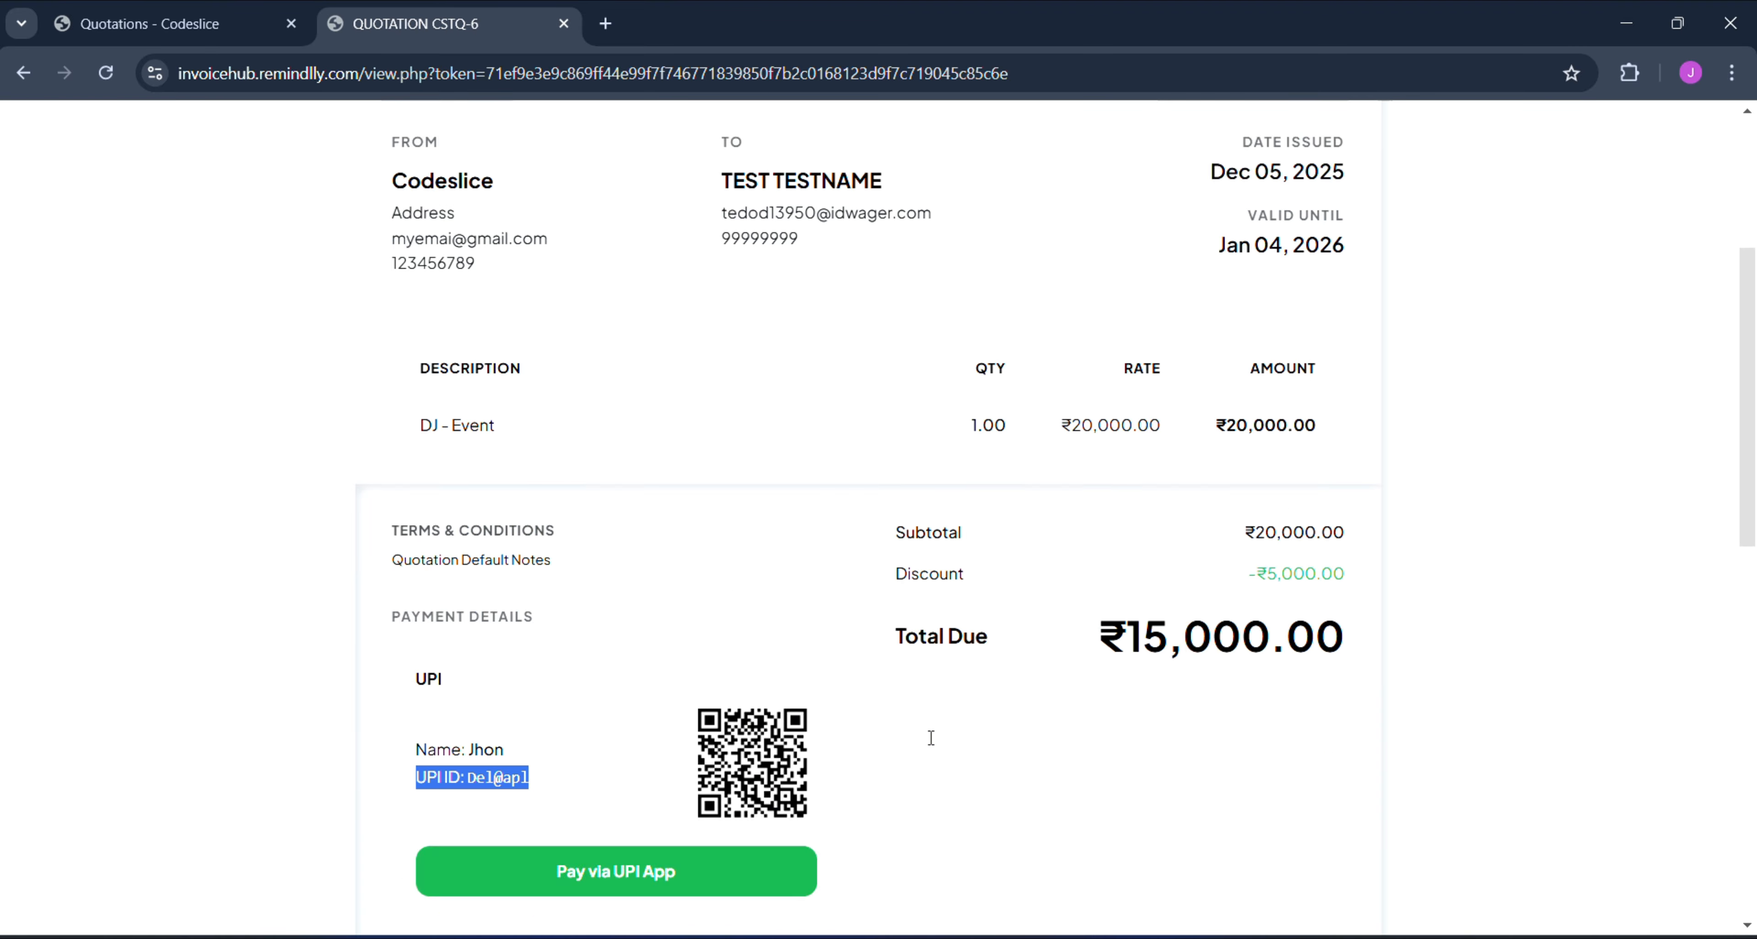
scroll(933, 745, up, 2)
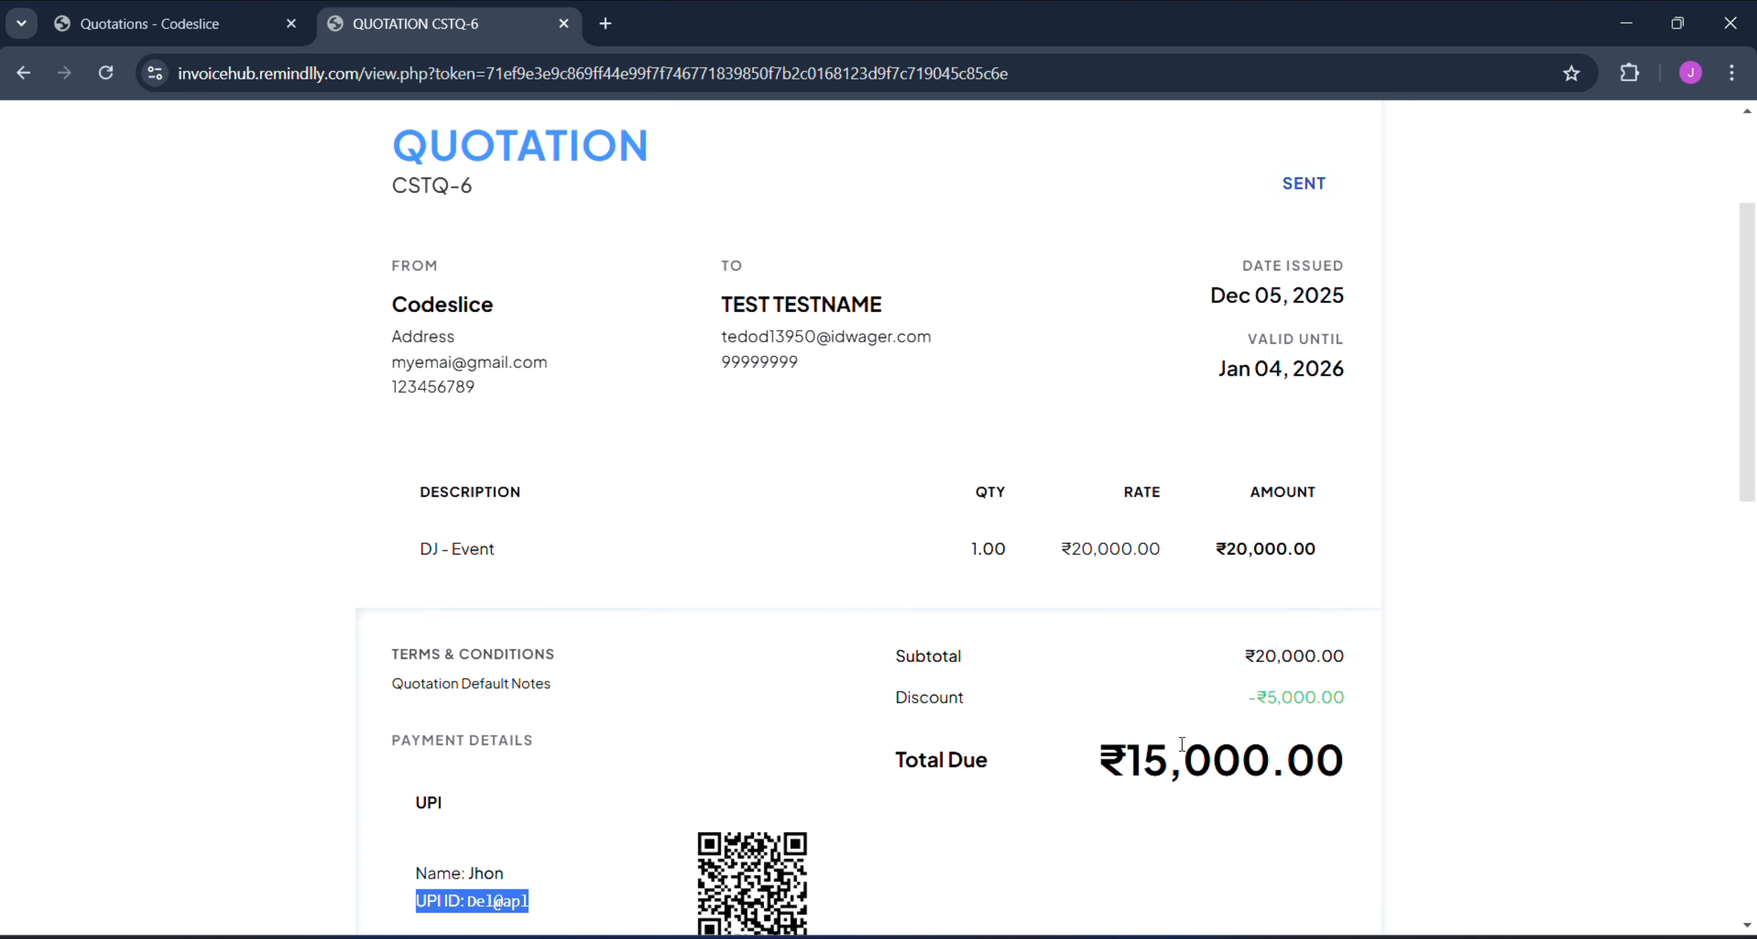
- Highlight the Total Due amount again and look back over the quotation's header, dates and item line
drag(1090, 757, 1395, 756)
scroll(1395, 756, down, 1)
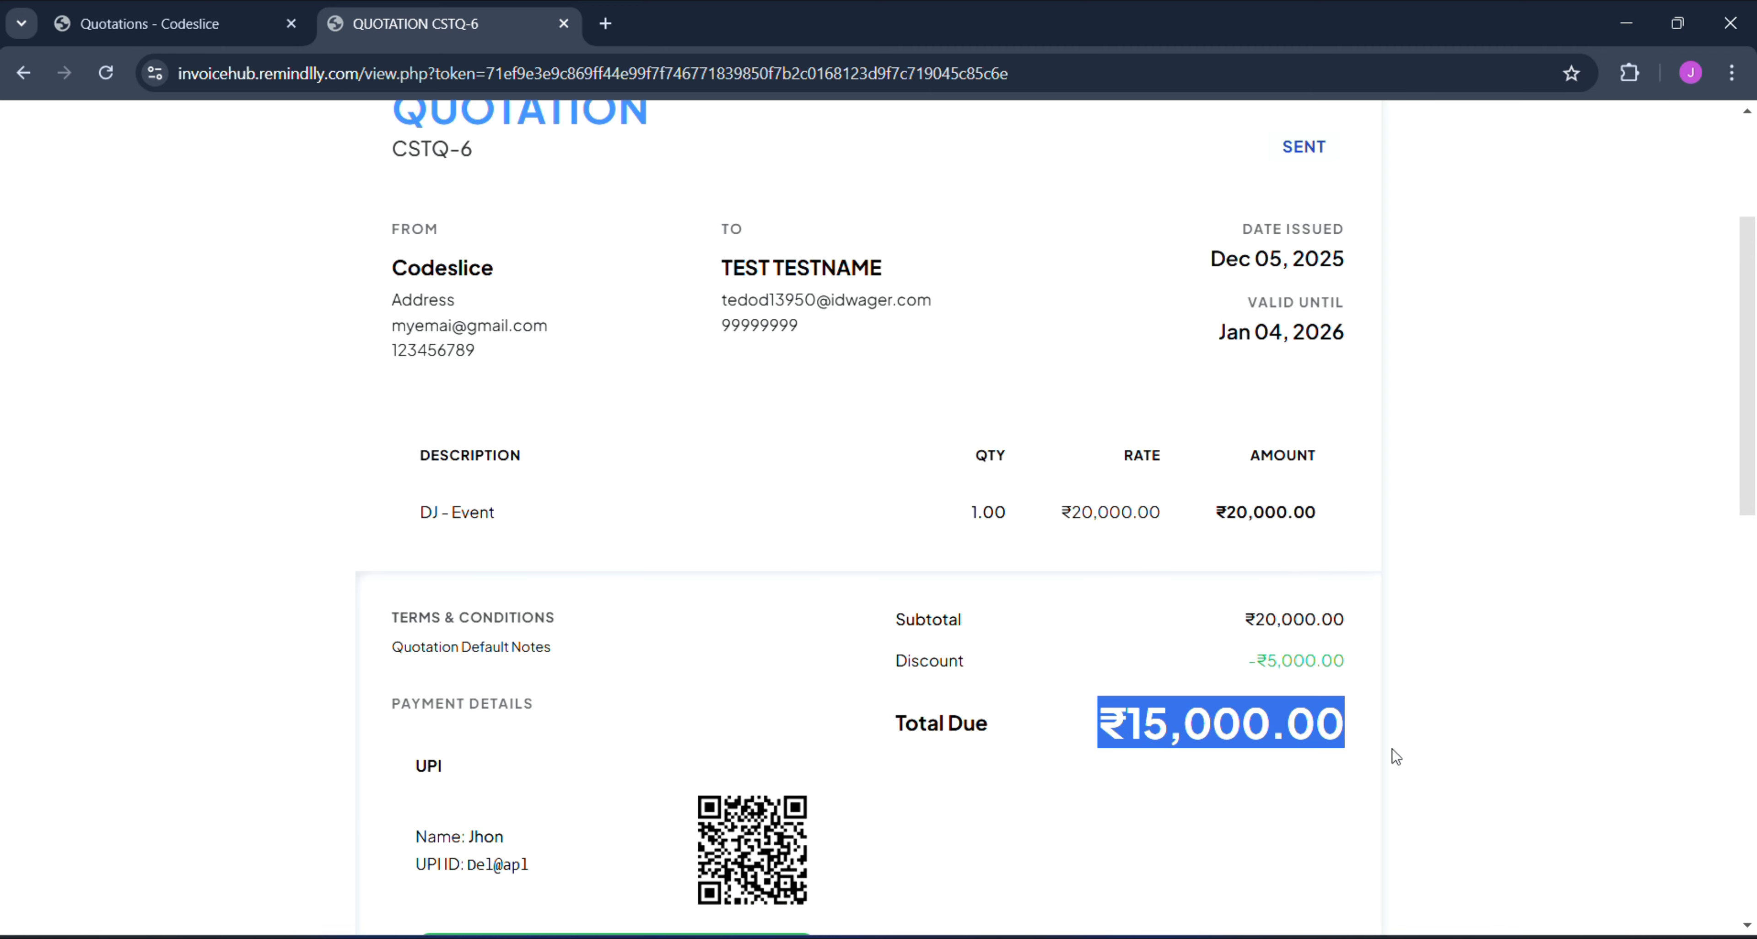
scroll(1395, 756, up, 3)
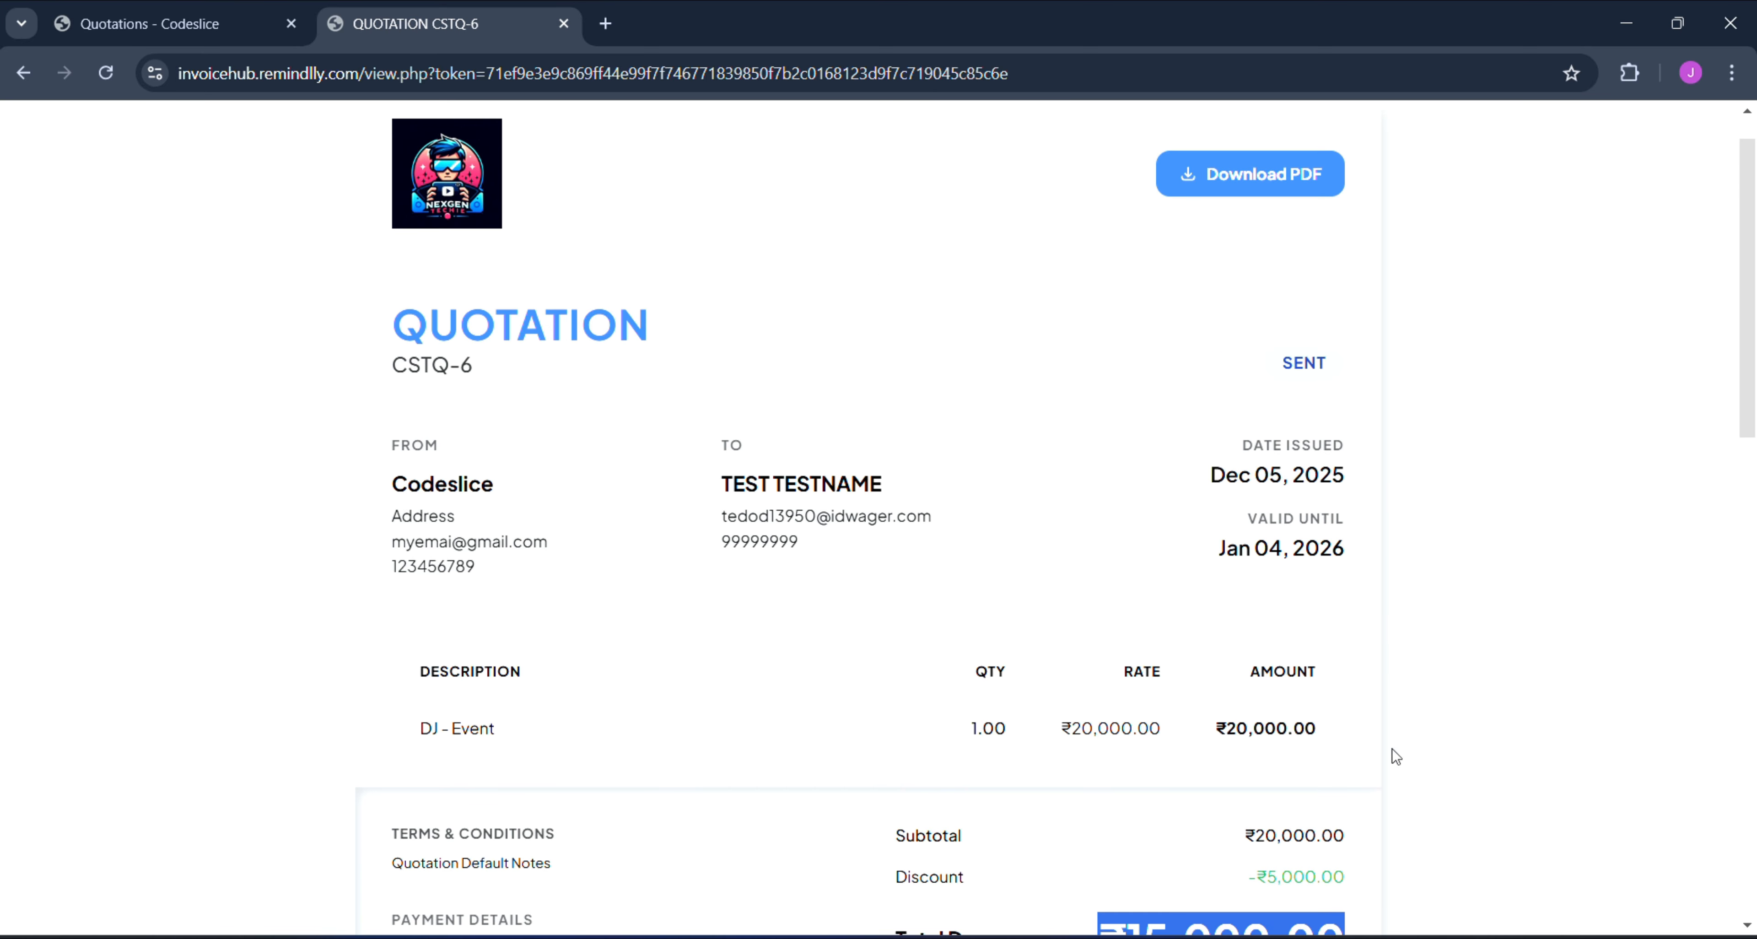
scroll(1395, 756, down, 4)
scroll(1392, 753, up, 5)
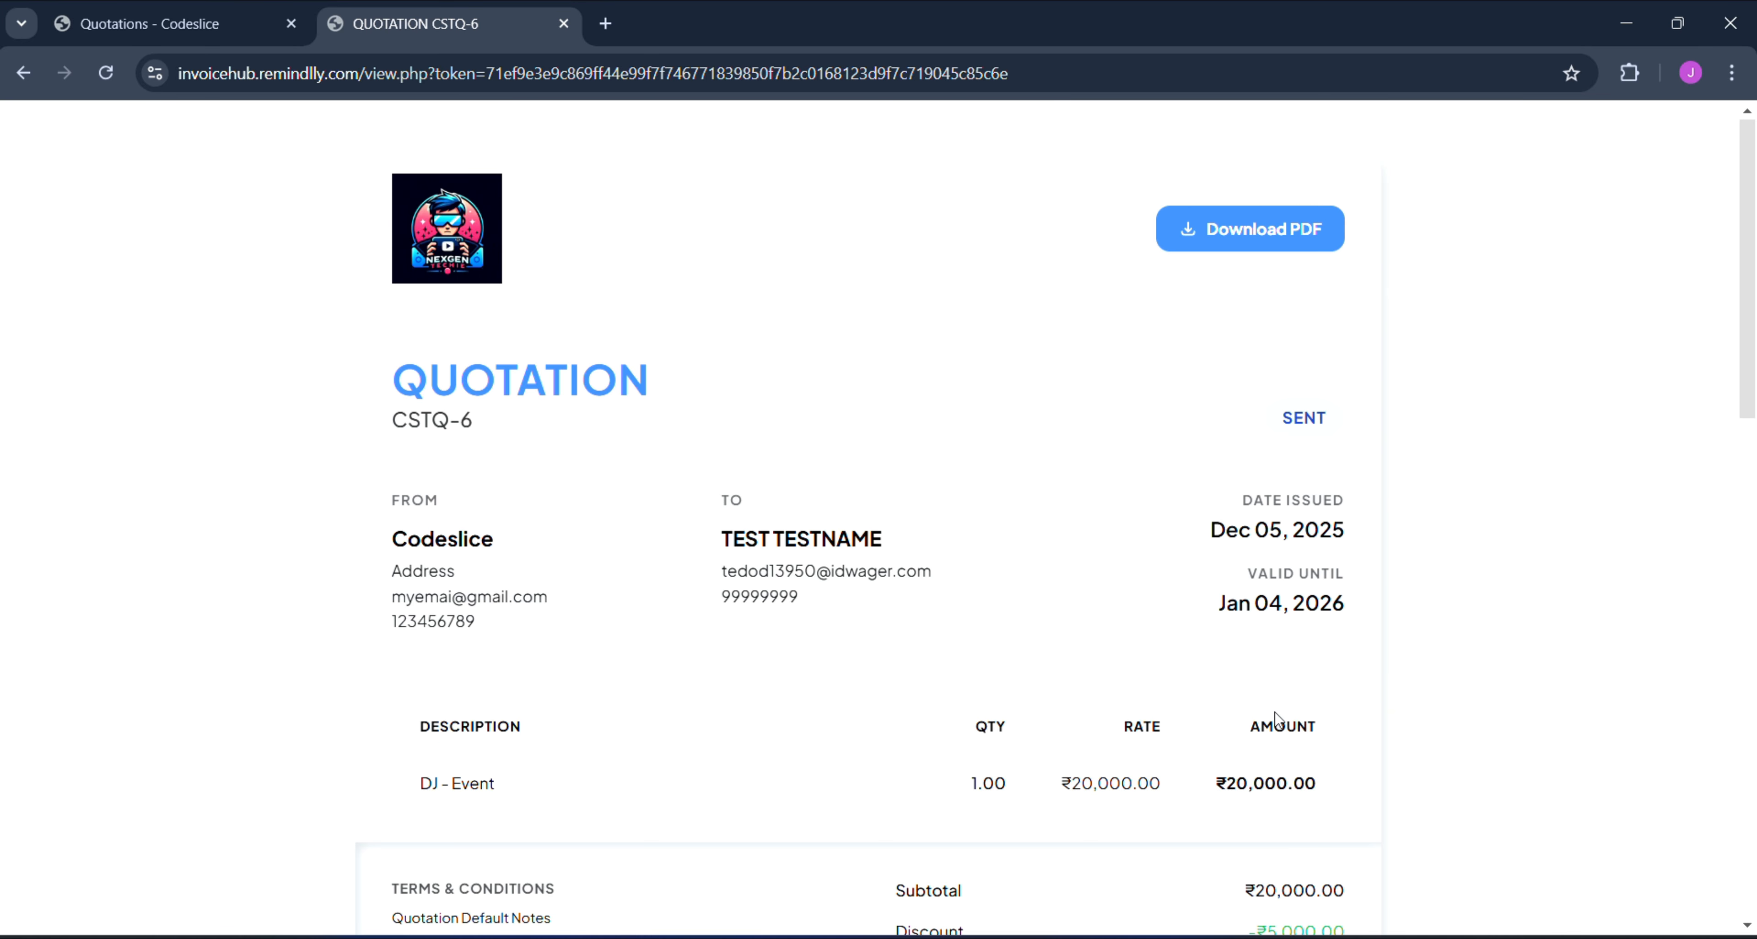
scroll(871, 485, down, 1)
scroll(870, 484, down, 2)
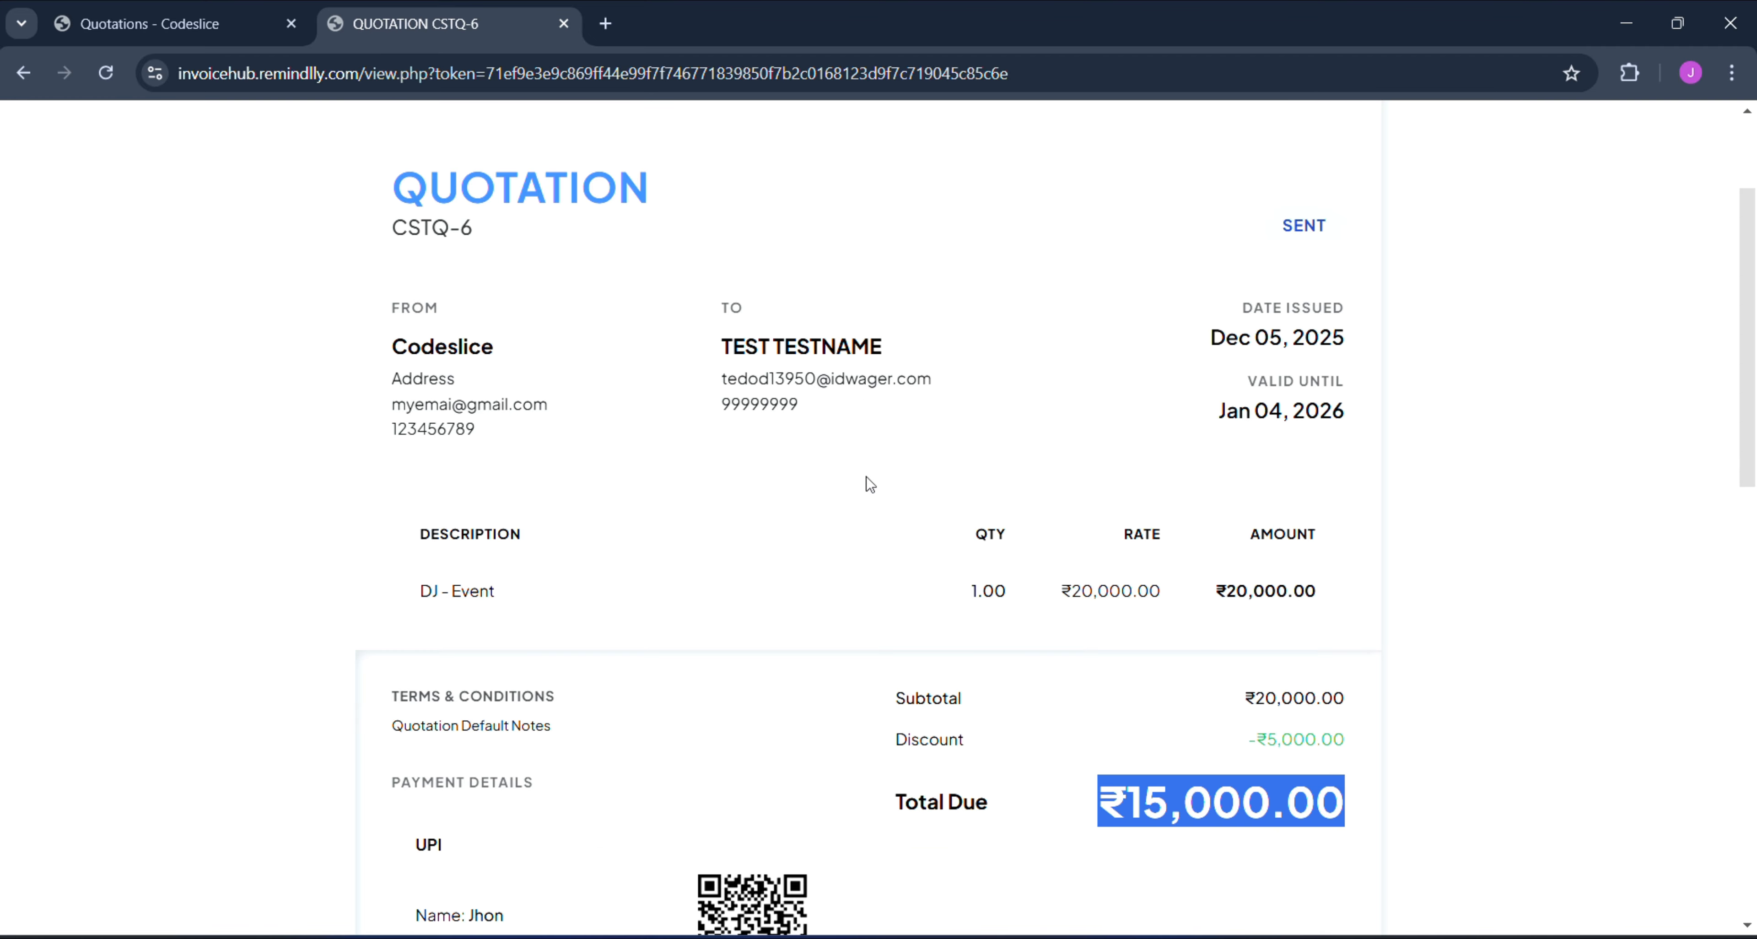
scroll(867, 482, up, 3)
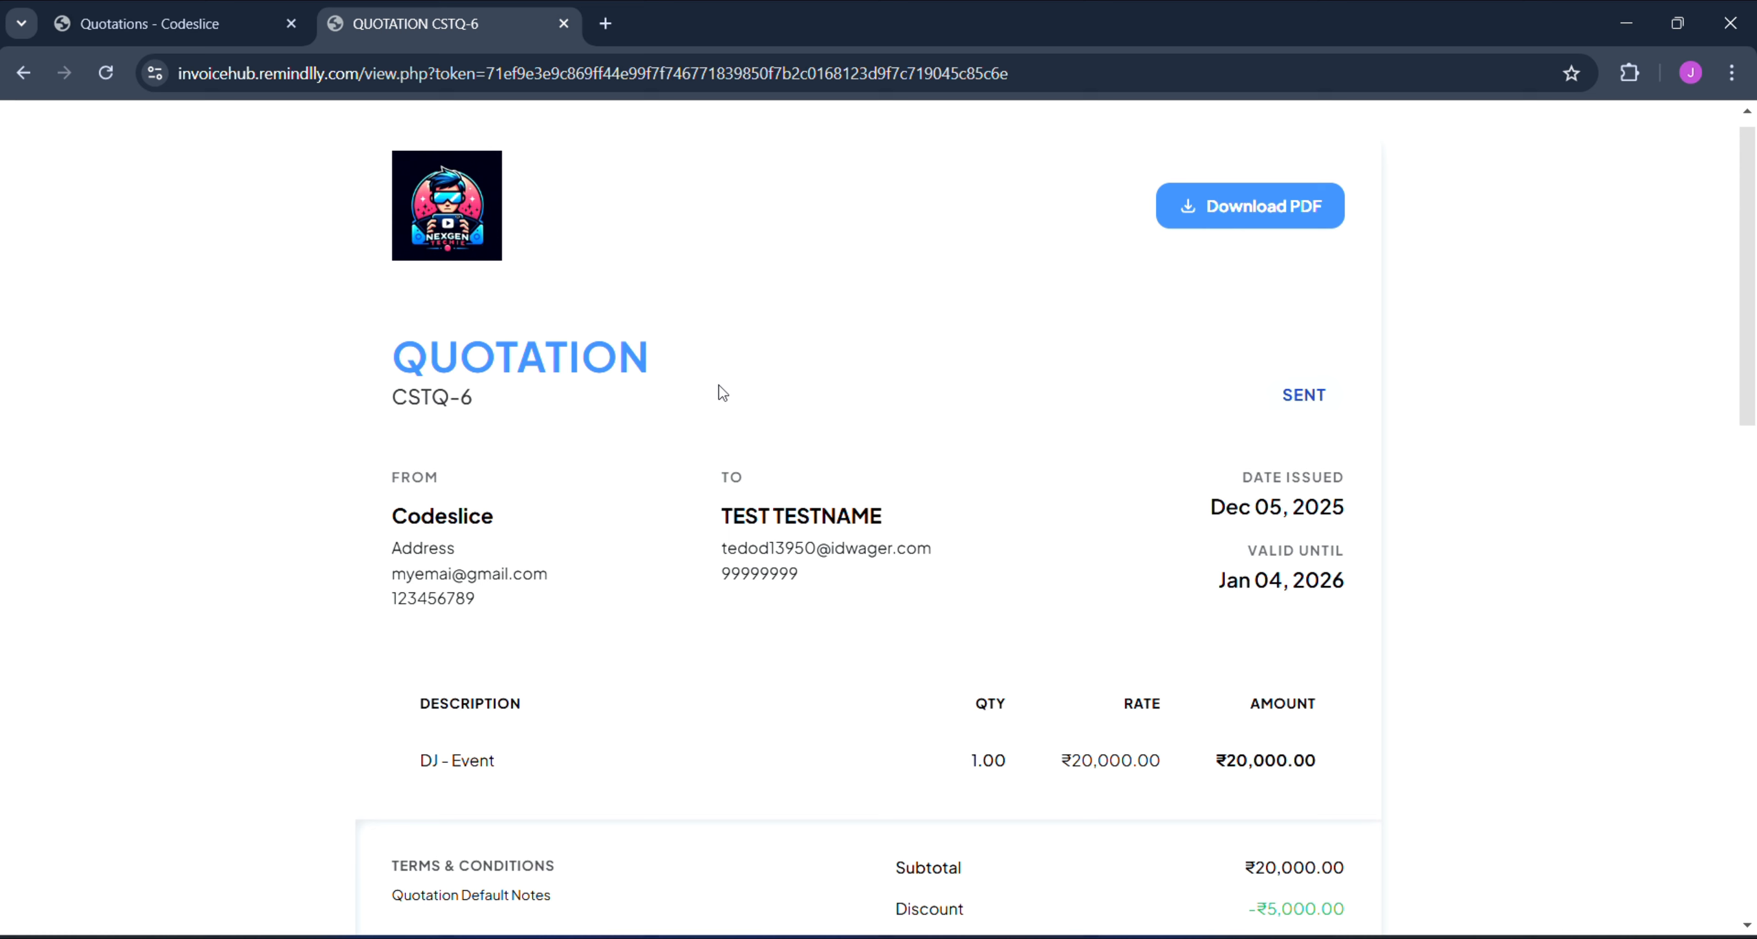
- Return to the Invoice Hub quotations list, convert the new DJ event quotation to an invoice, and review its carried-over items and totals
click(193, 11)
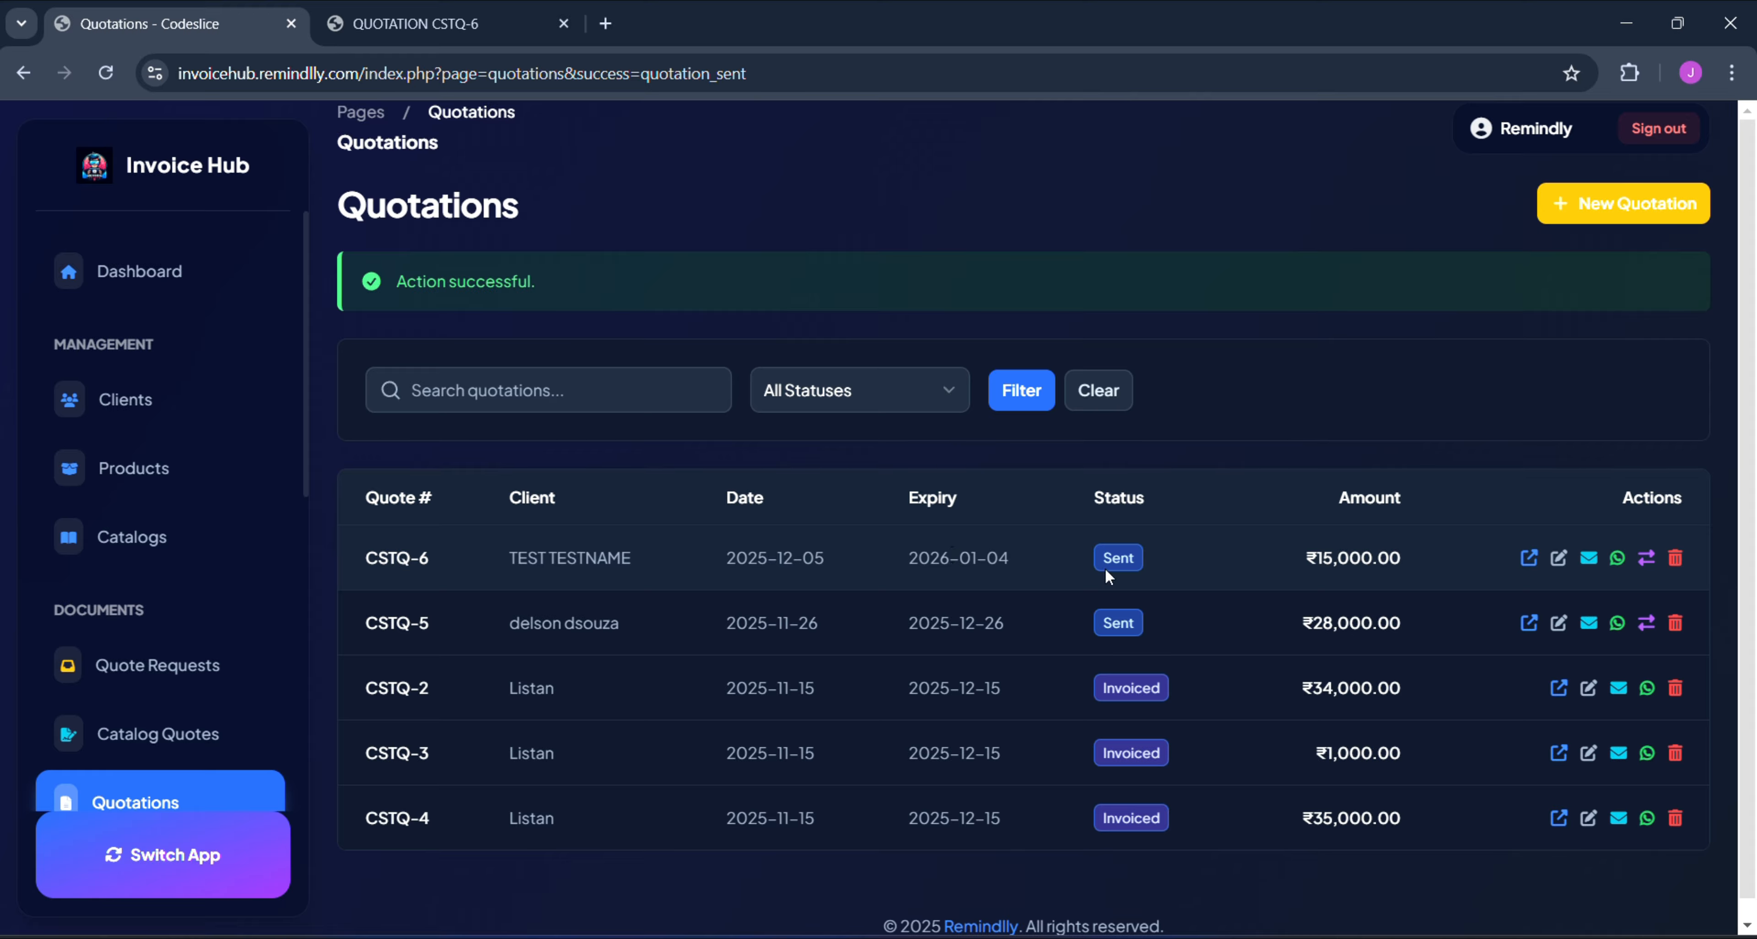
click(1647, 561)
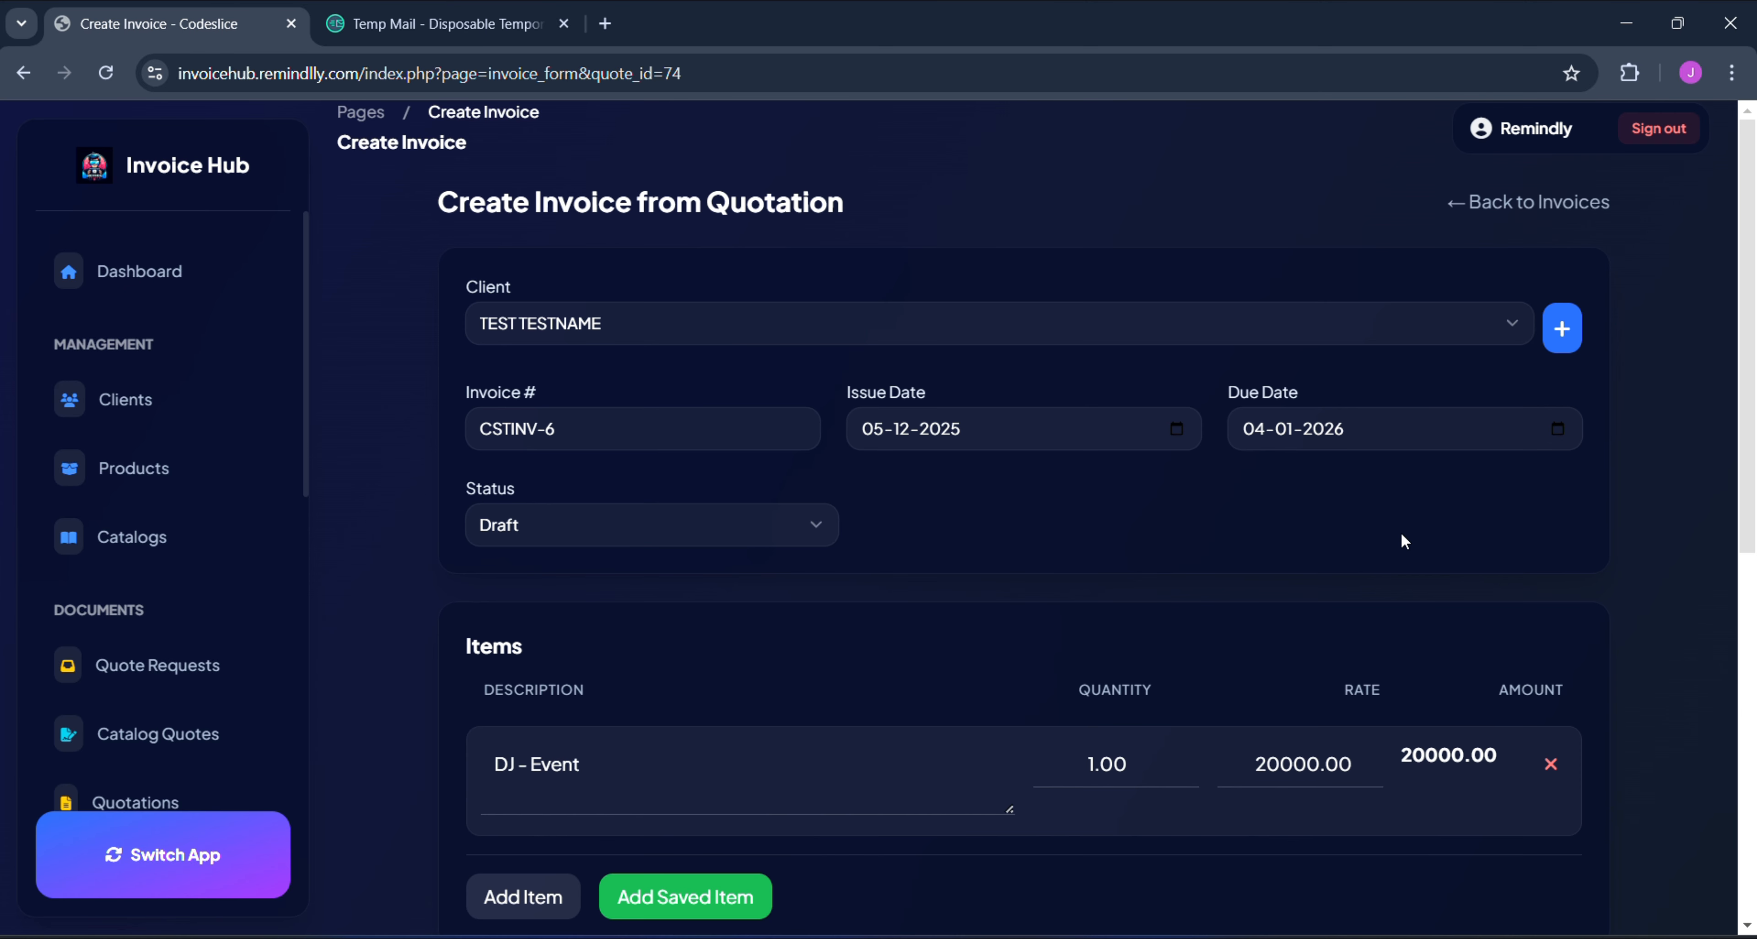
scroll(990, 365, down, 4)
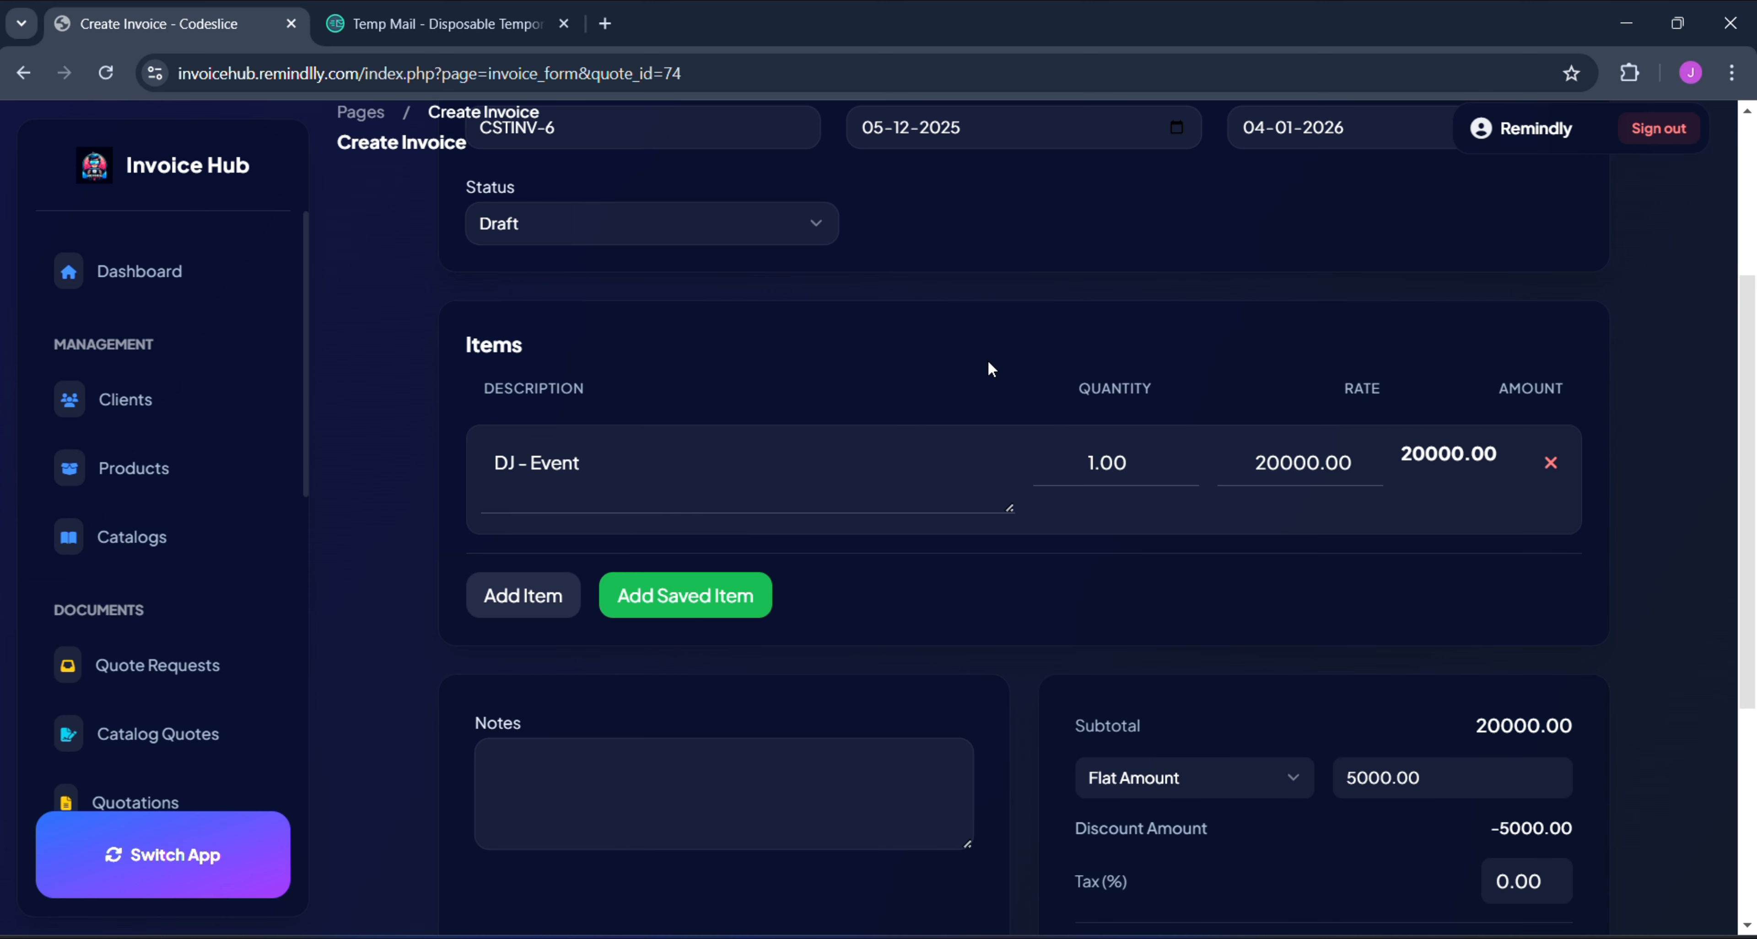
scroll(987, 360, down, 2)
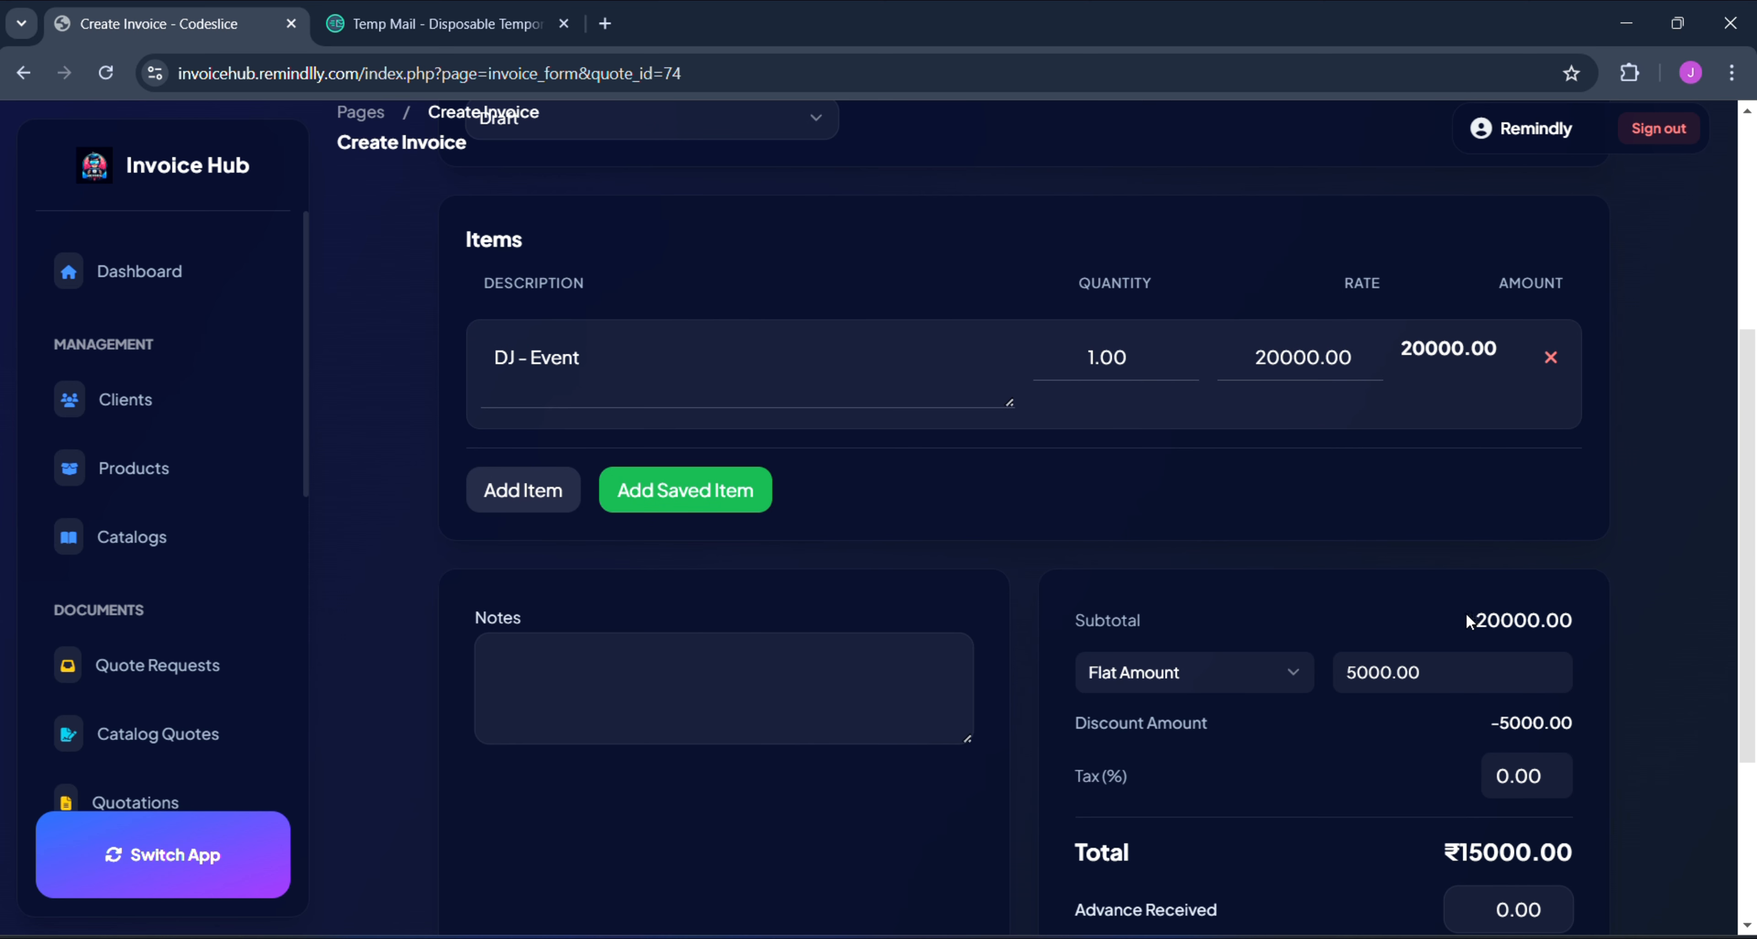
drag(1466, 613, 1635, 621)
scroll(1635, 623, down, 1)
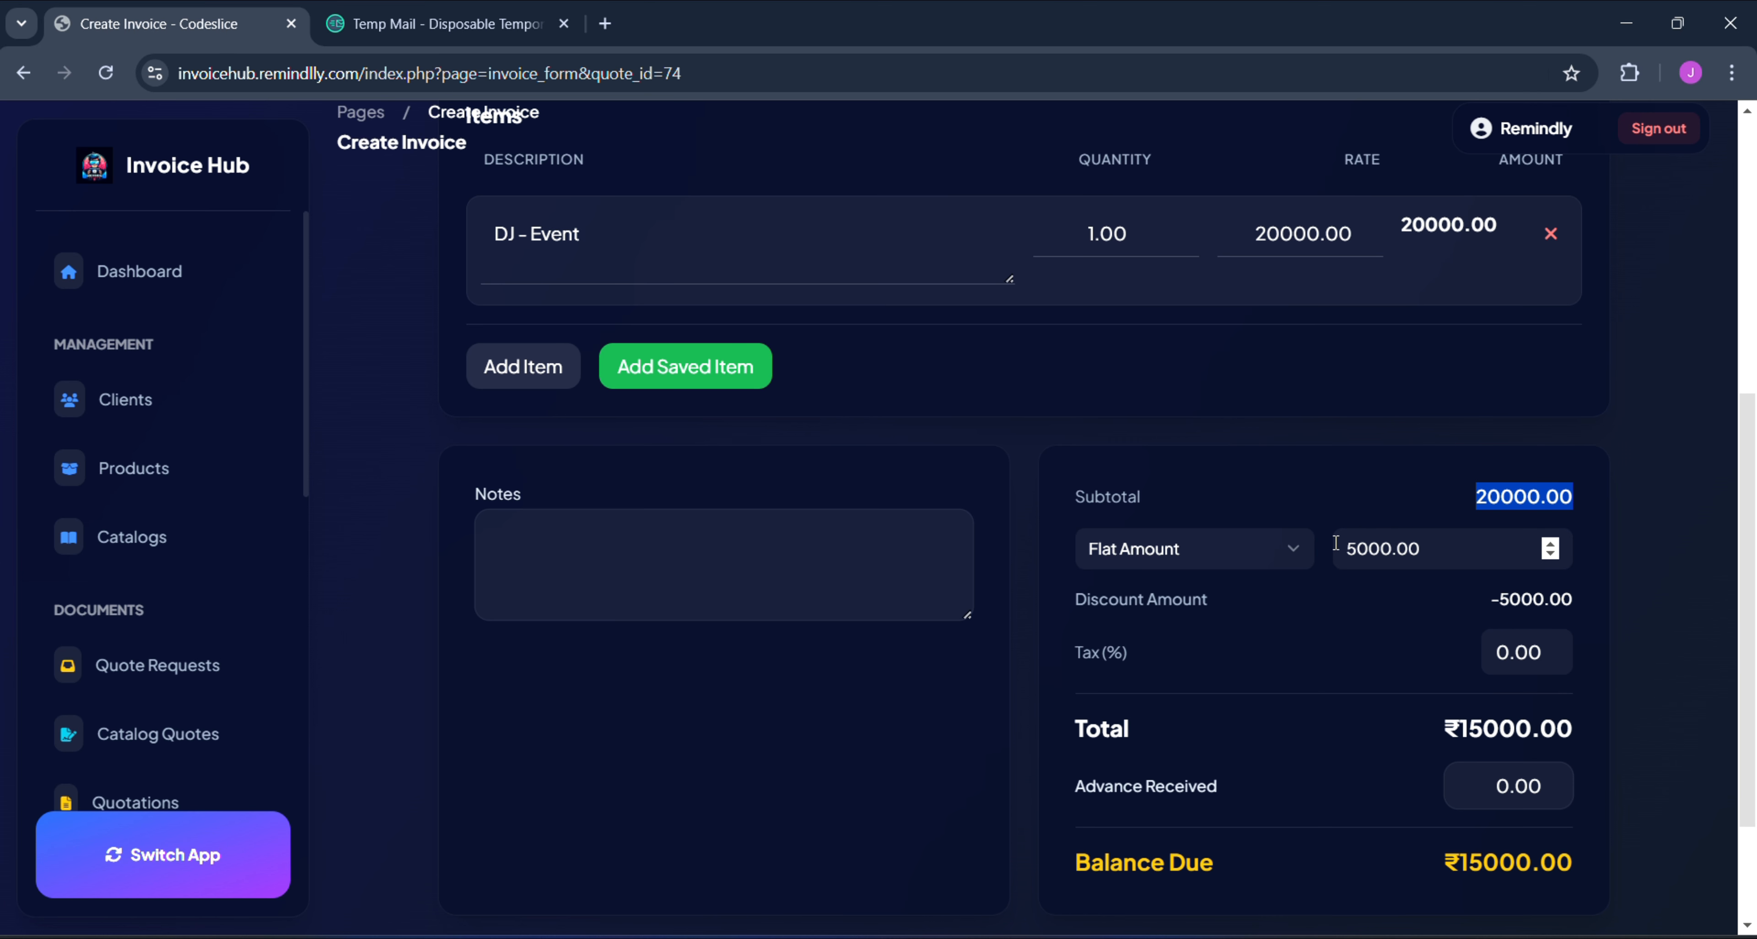
scroll(1256, 471, down, 2)
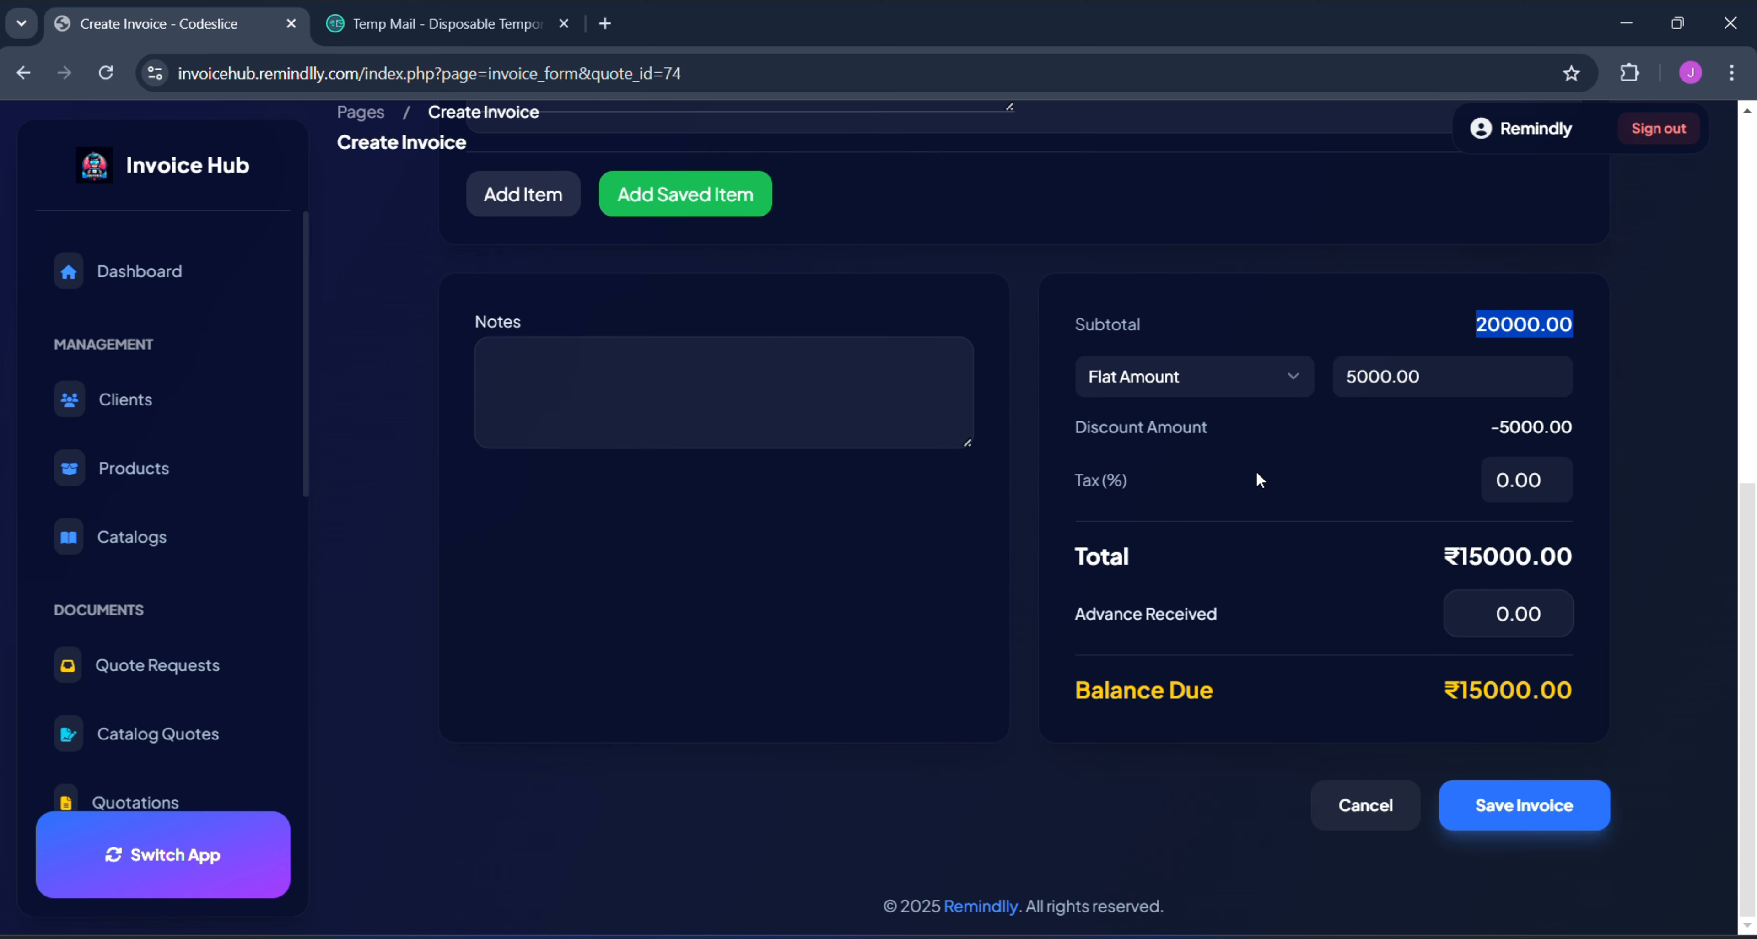
scroll(1144, 546, up, 2)
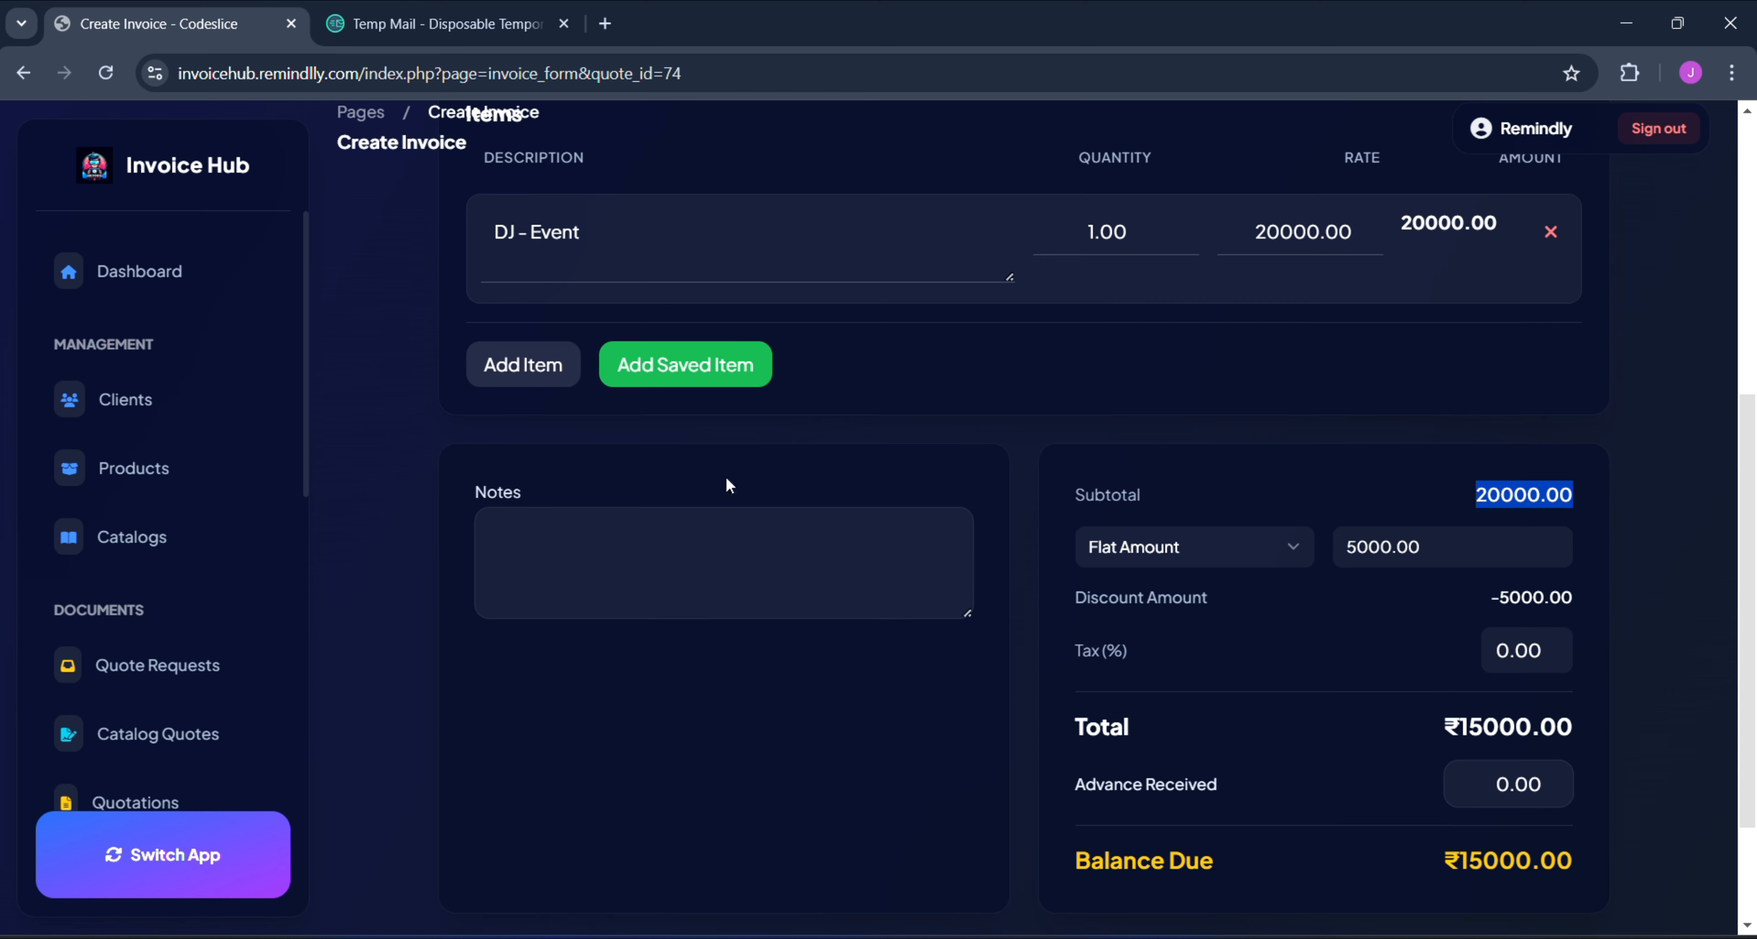
- Enter "invoice notes" as the invoice's notes and save the invoice
click(706, 560)
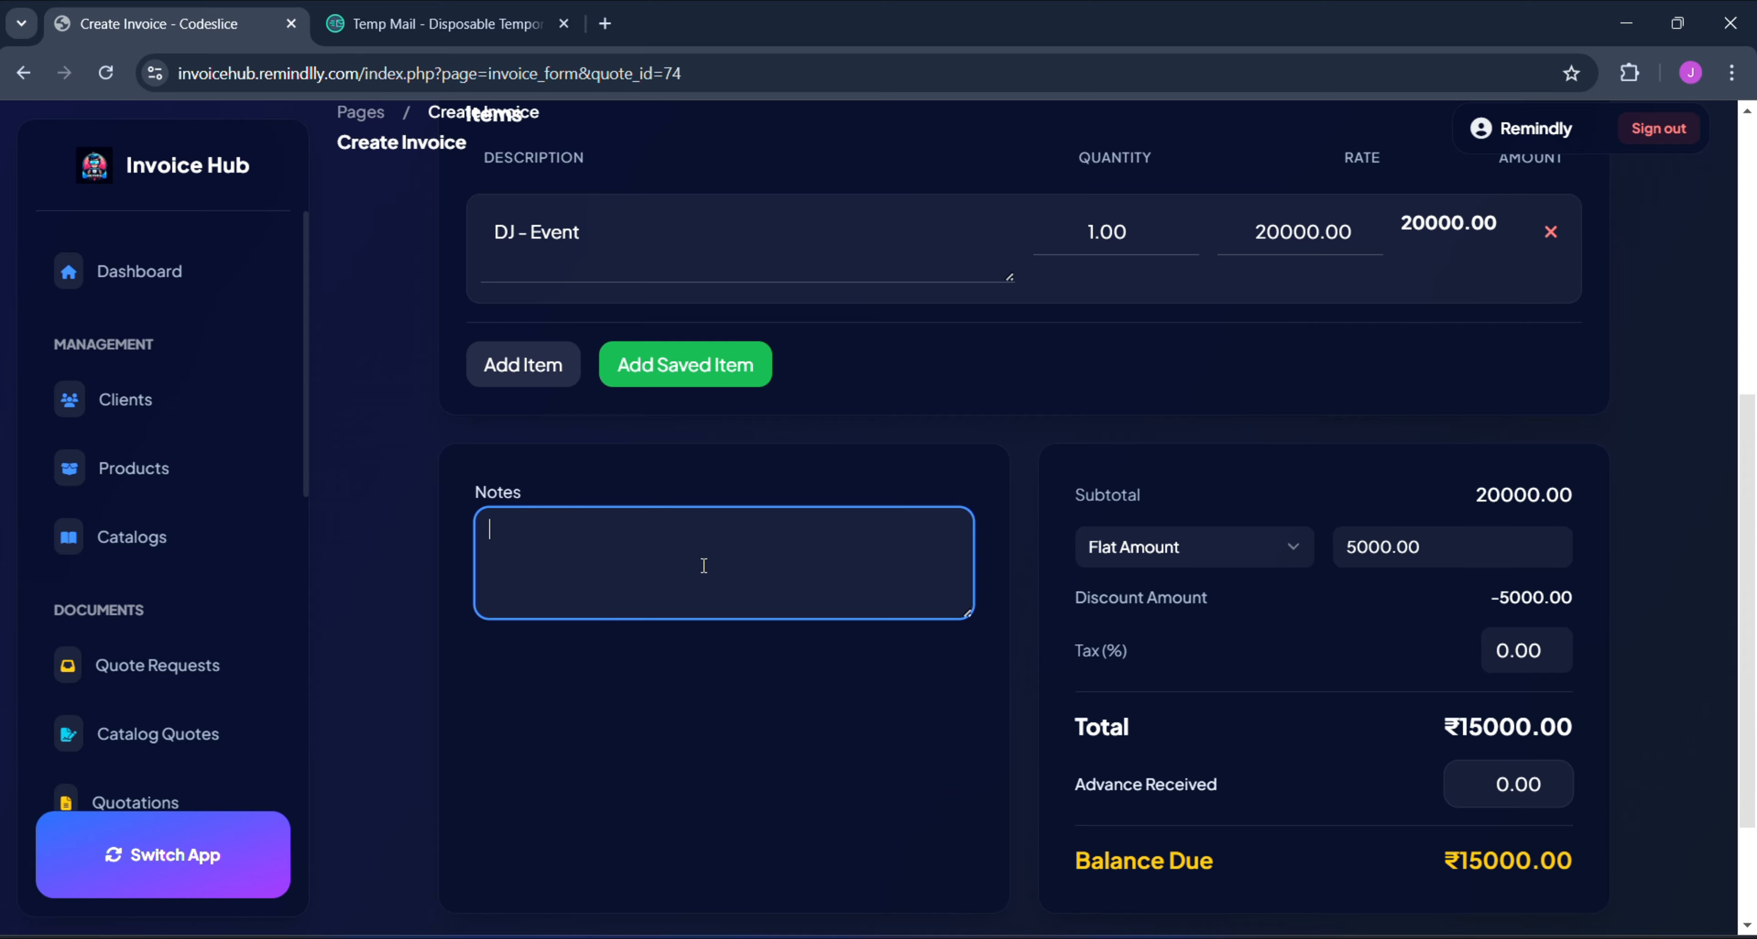
text(invoice notes)
drag(510, 549, 480, 539)
scroll(871, 660, down, 2)
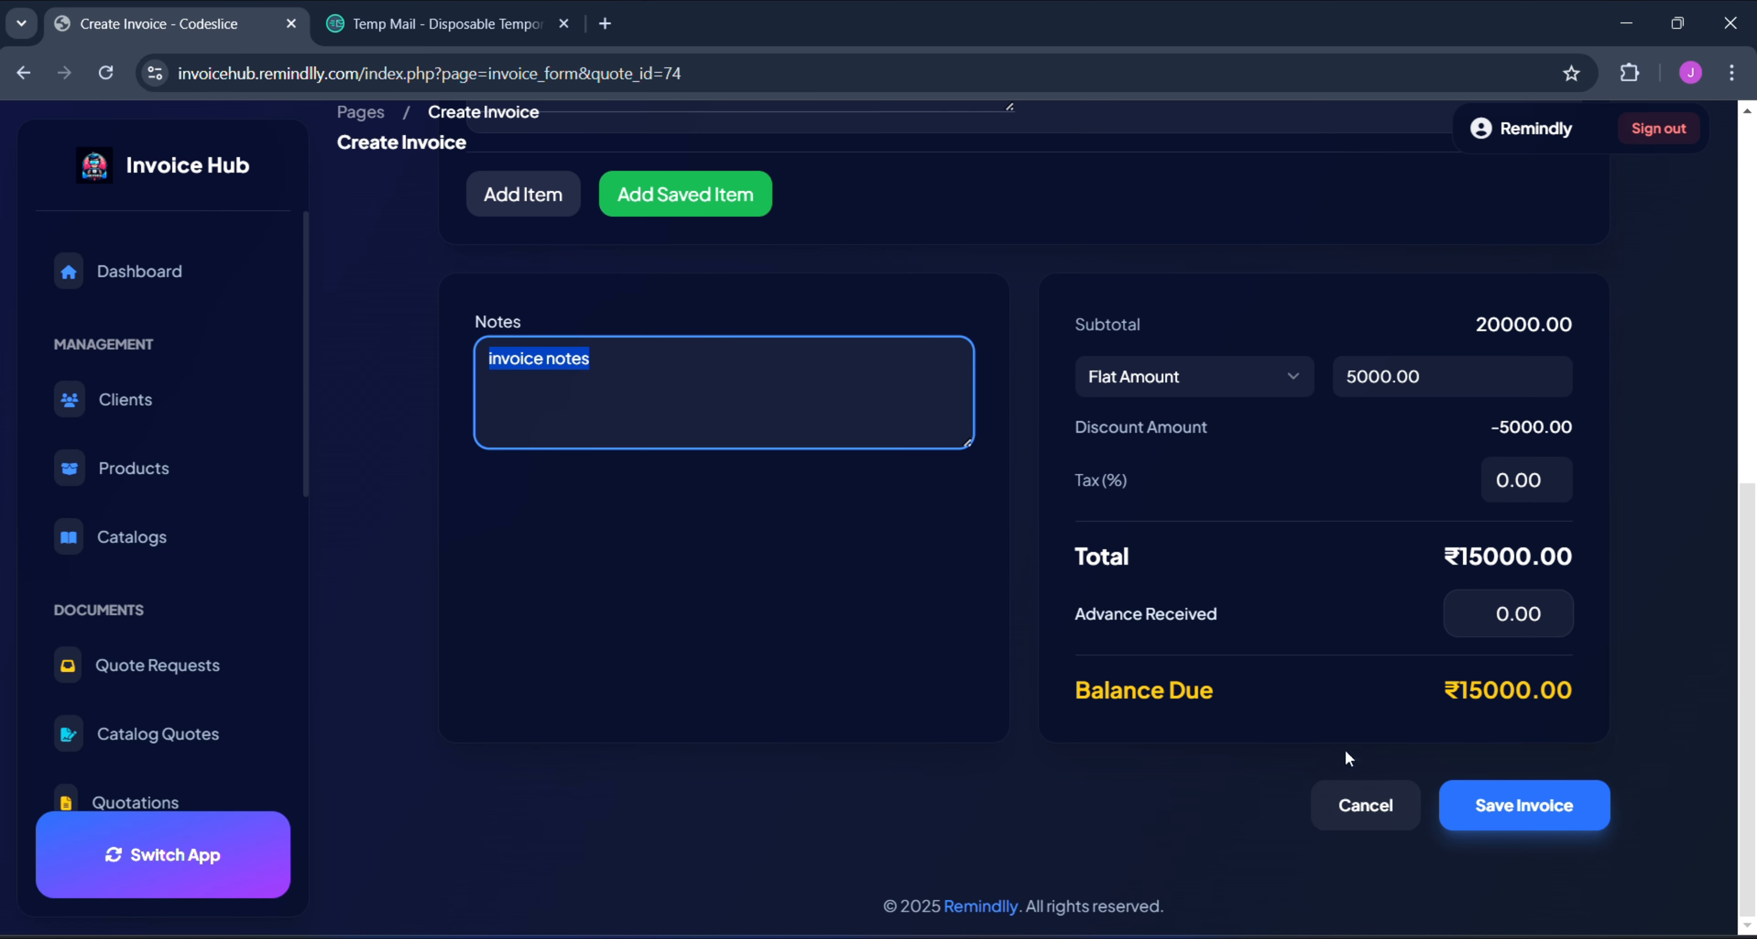
click(1477, 804)
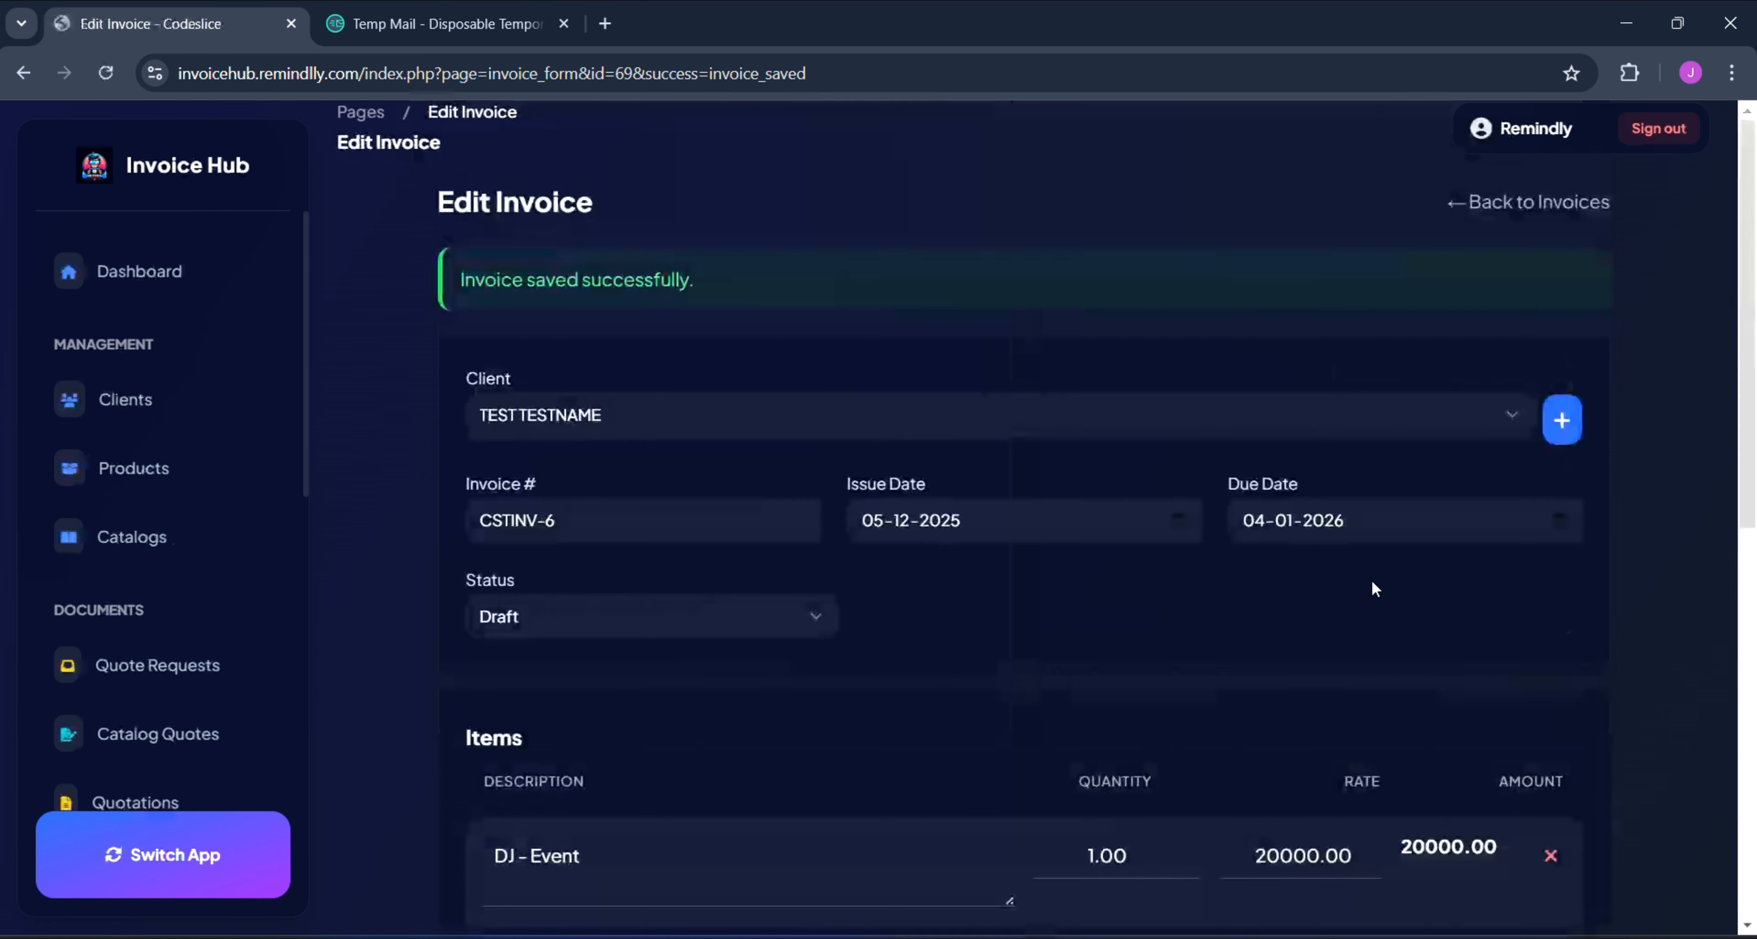
- Look over the saved invoice's items, notes and balance, and open the invoices list
scroll(1372, 582, down, 10)
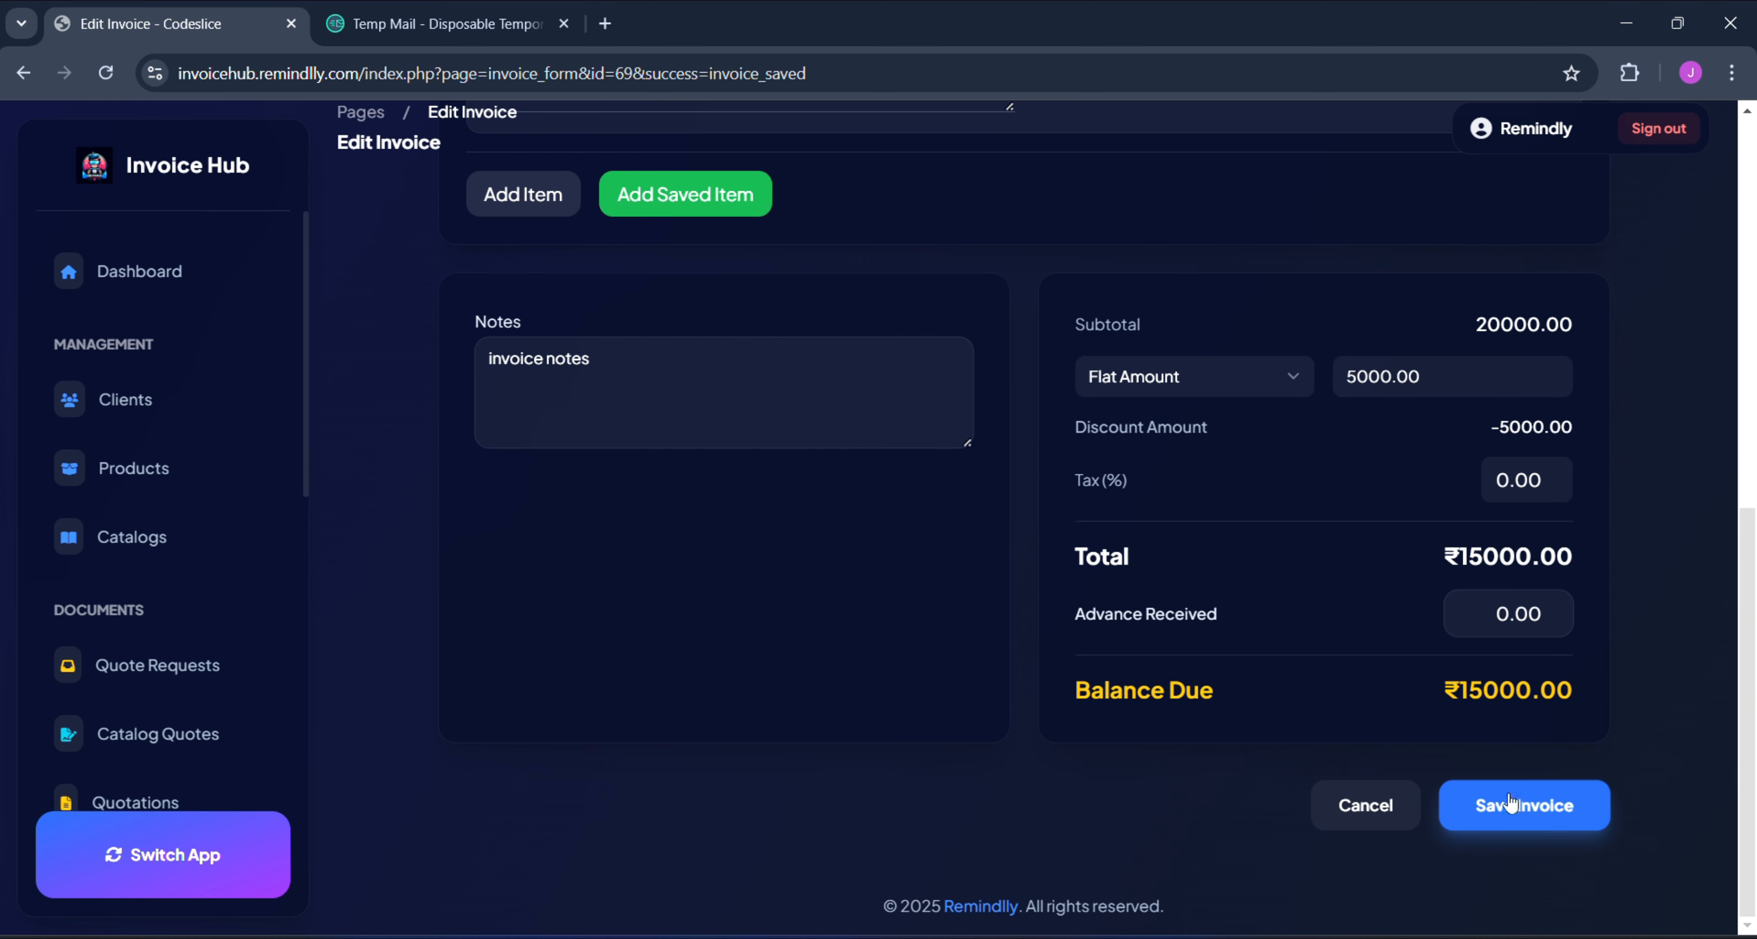
scroll(1343, 593, up, 5)
scroll(1227, 601, down, 4)
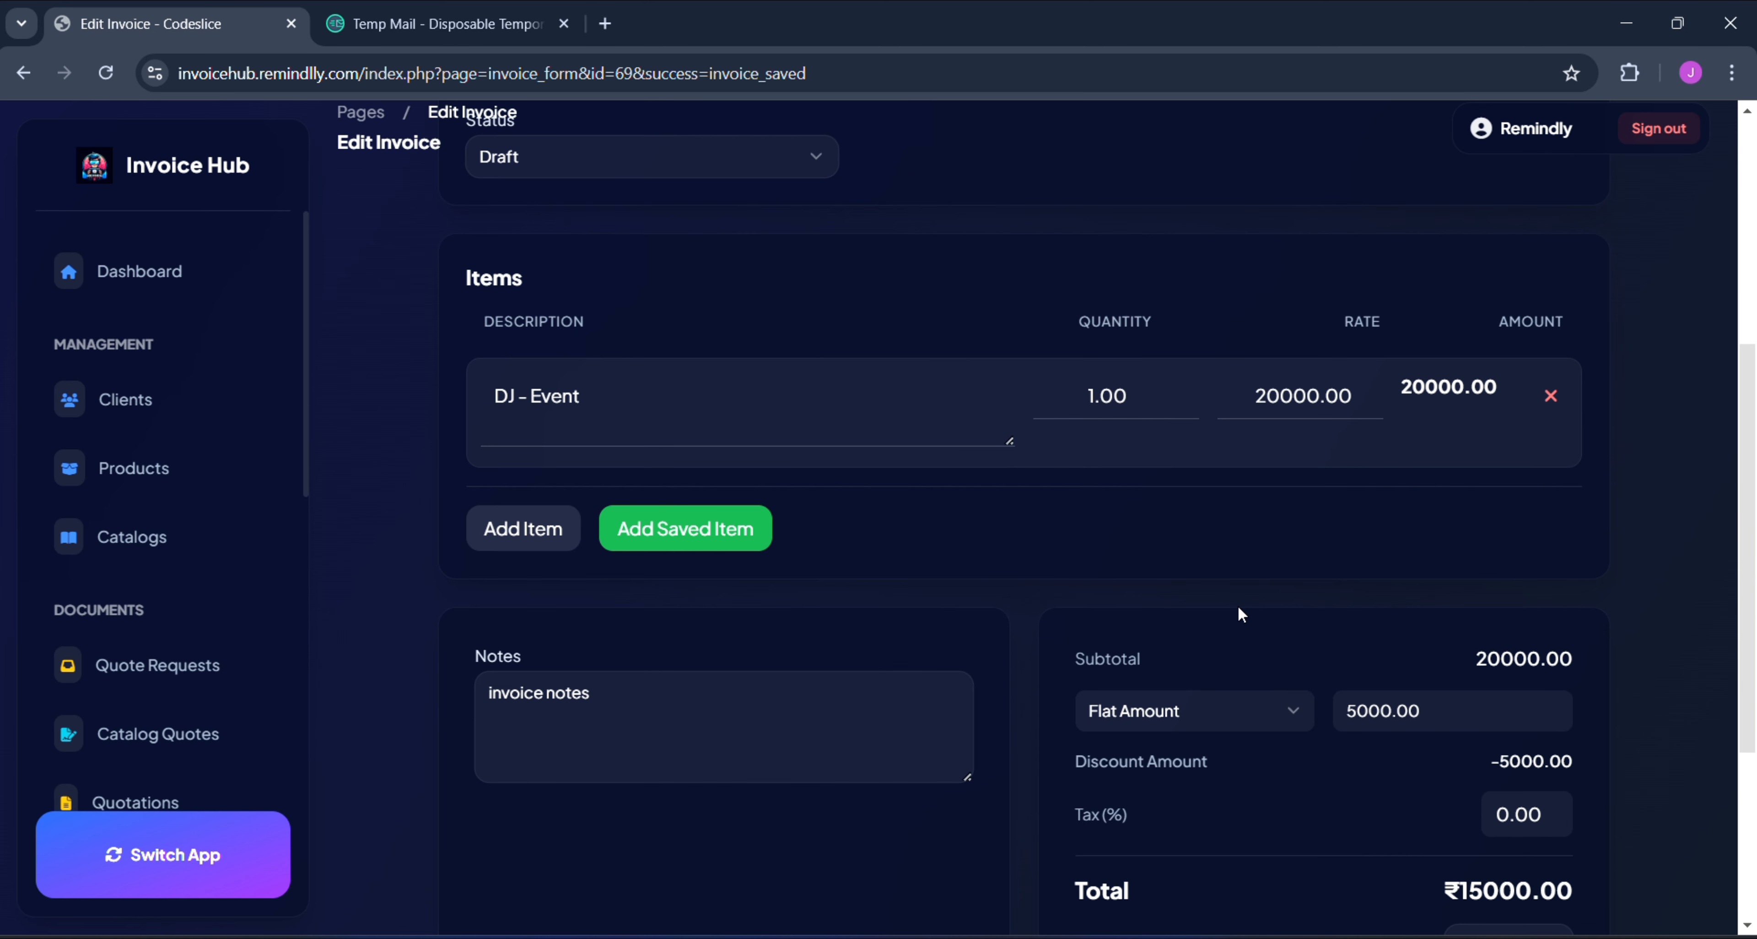
scroll(1239, 606, down, 1)
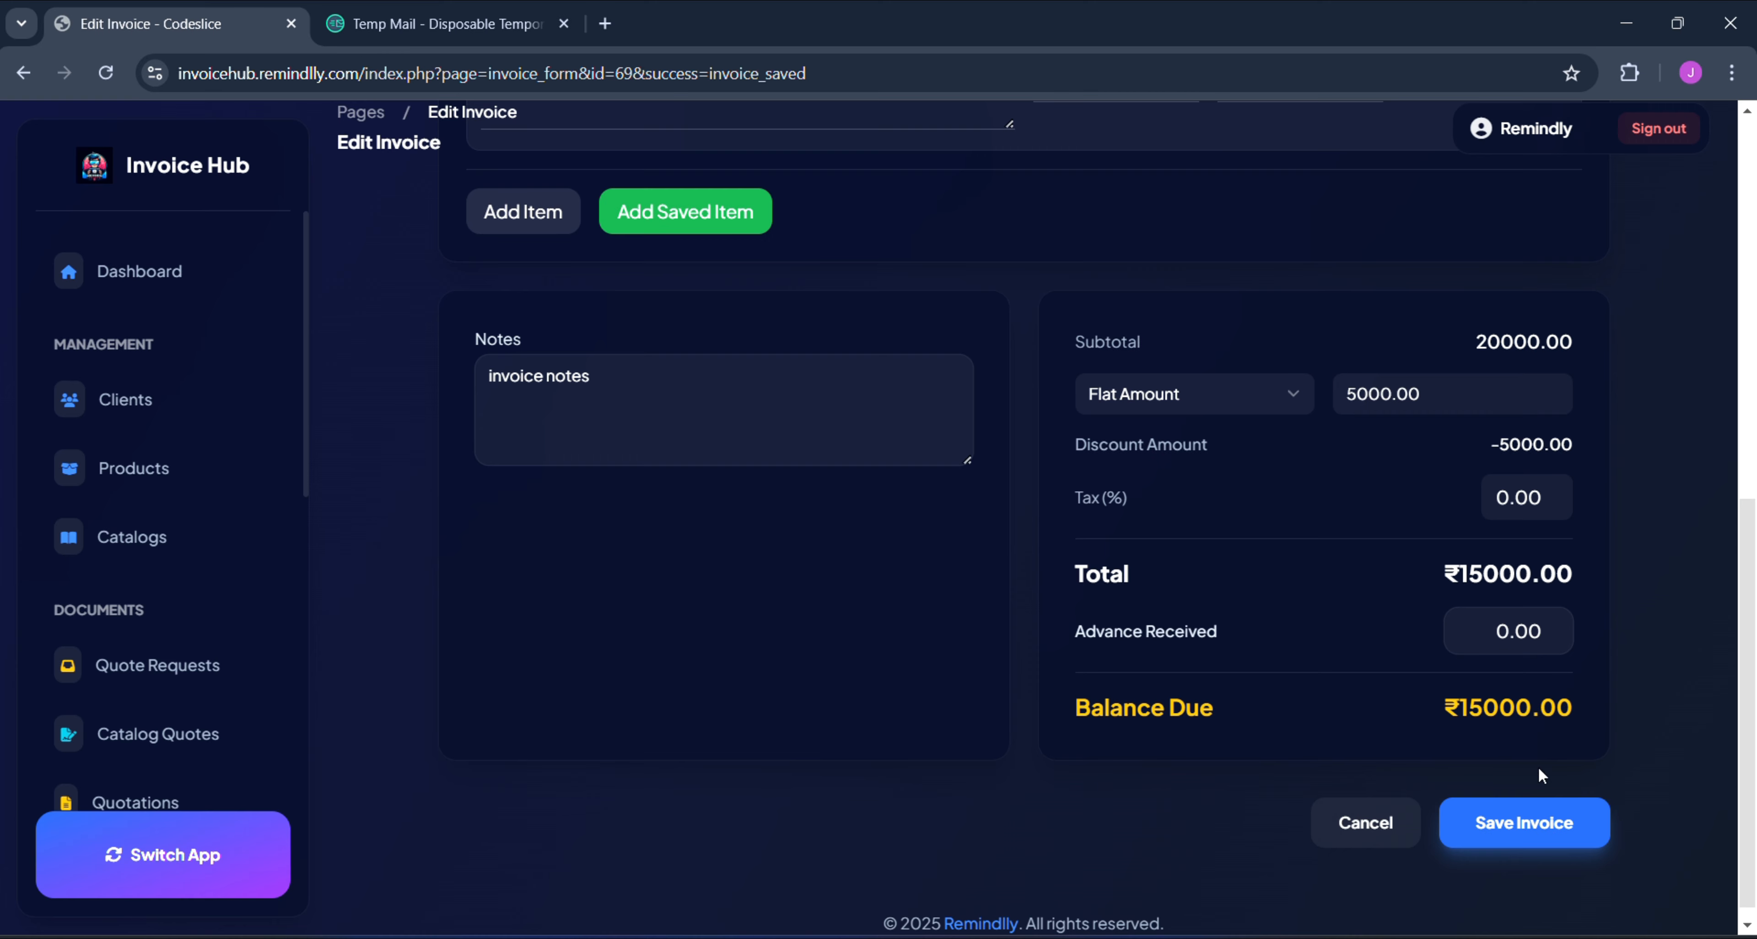
scroll(956, 628, up, 2)
scroll(957, 641, down, 2)
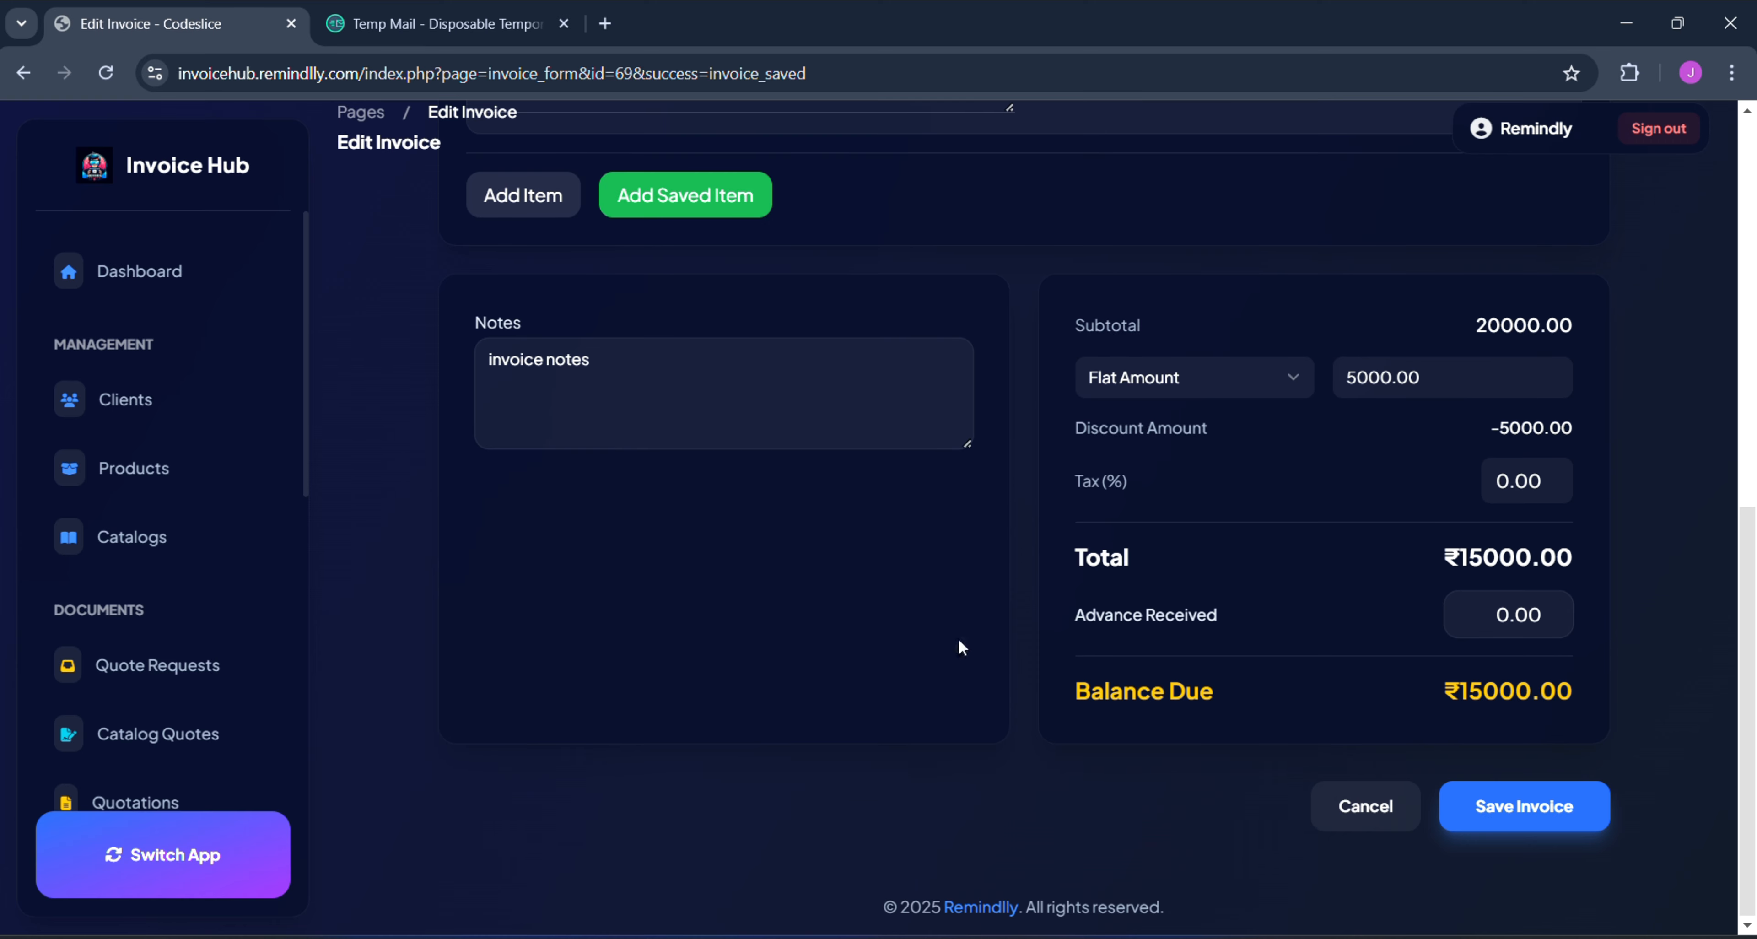
scroll(136, 730, down, 3)
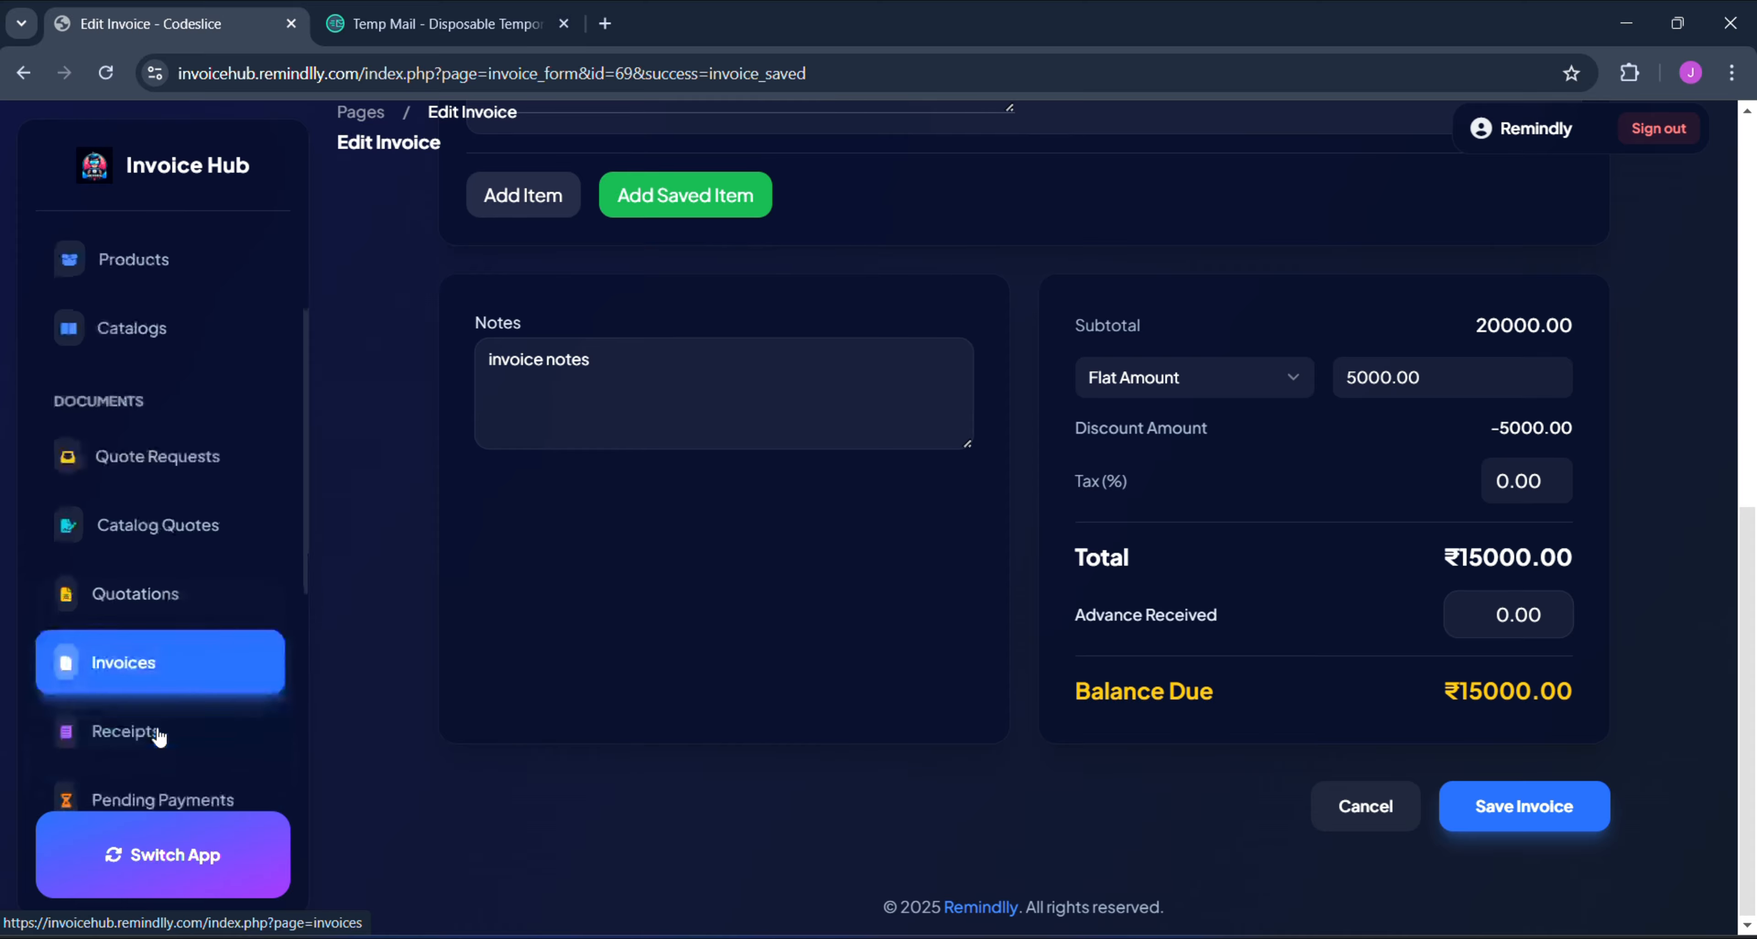
click(113, 666)
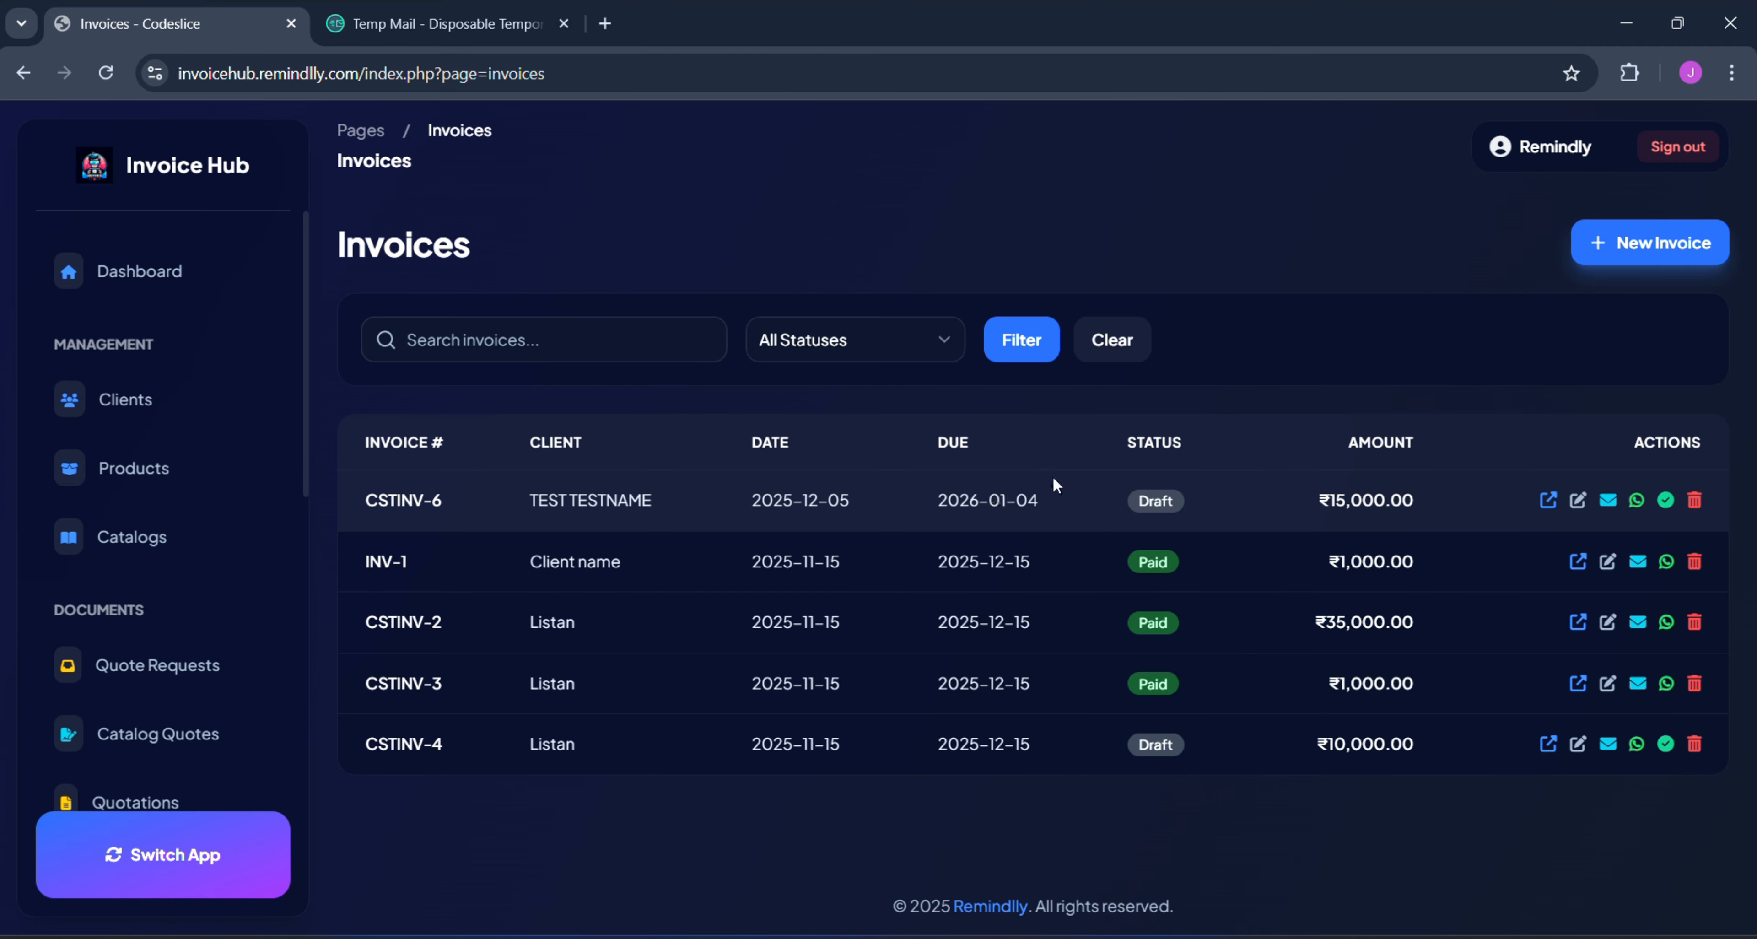
- Open the new DJ event invoice for editing, set its status to Sent, and save it
click(1581, 506)
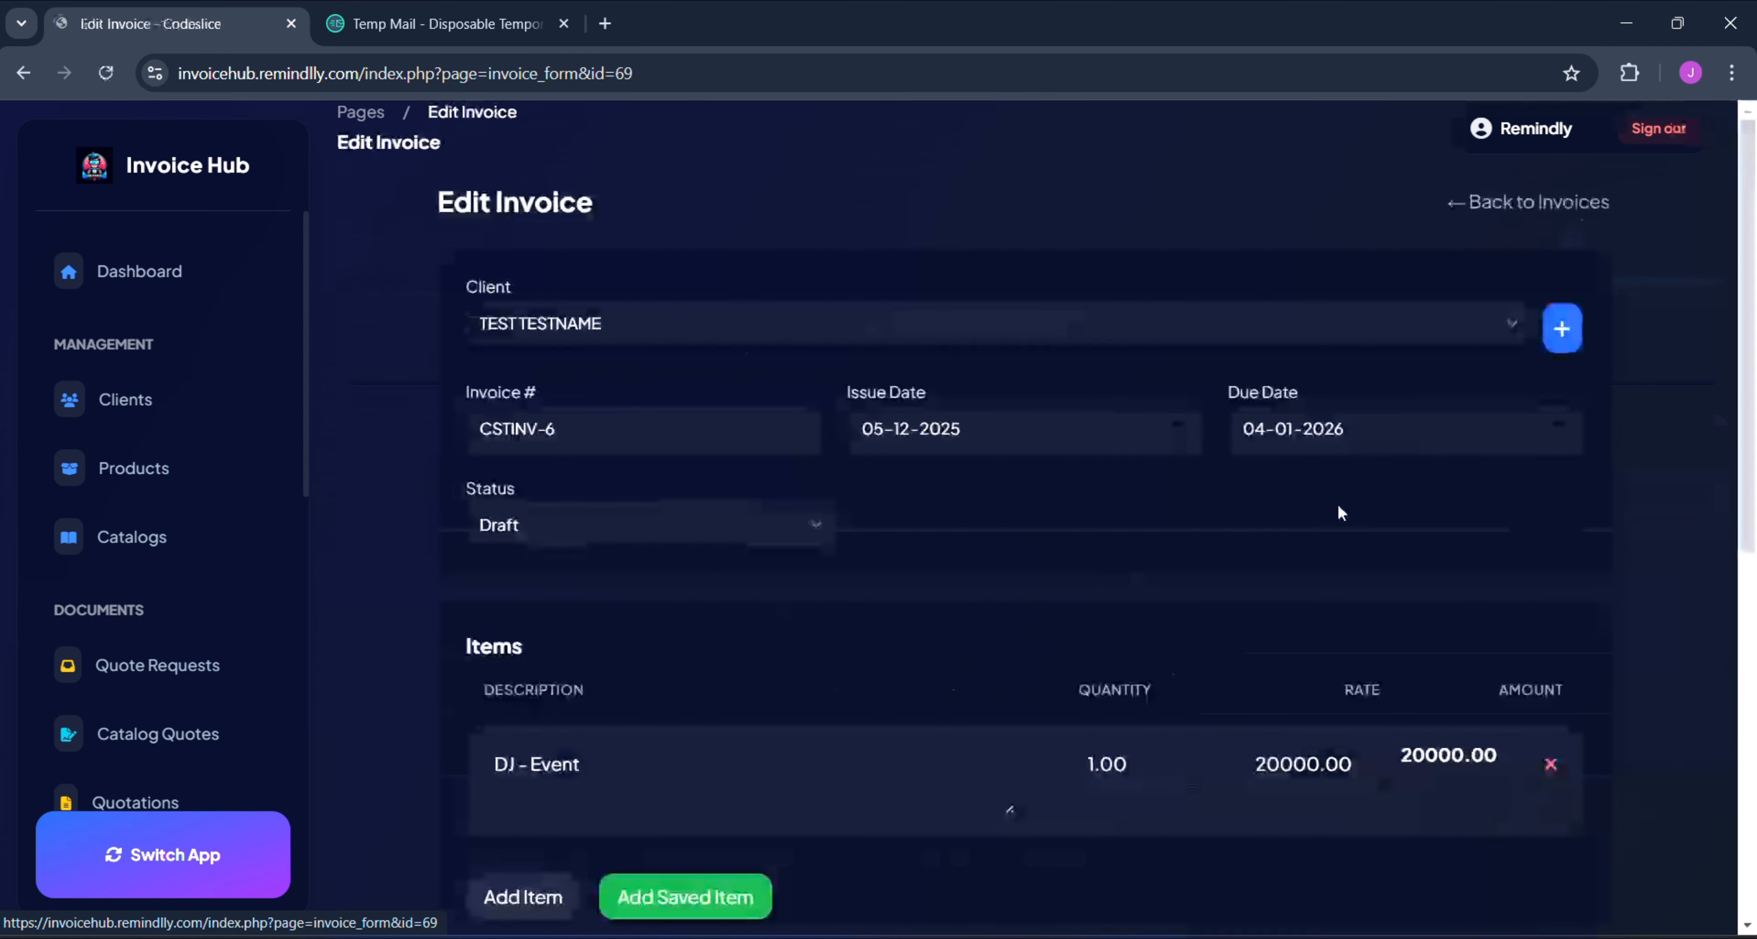
click(676, 508)
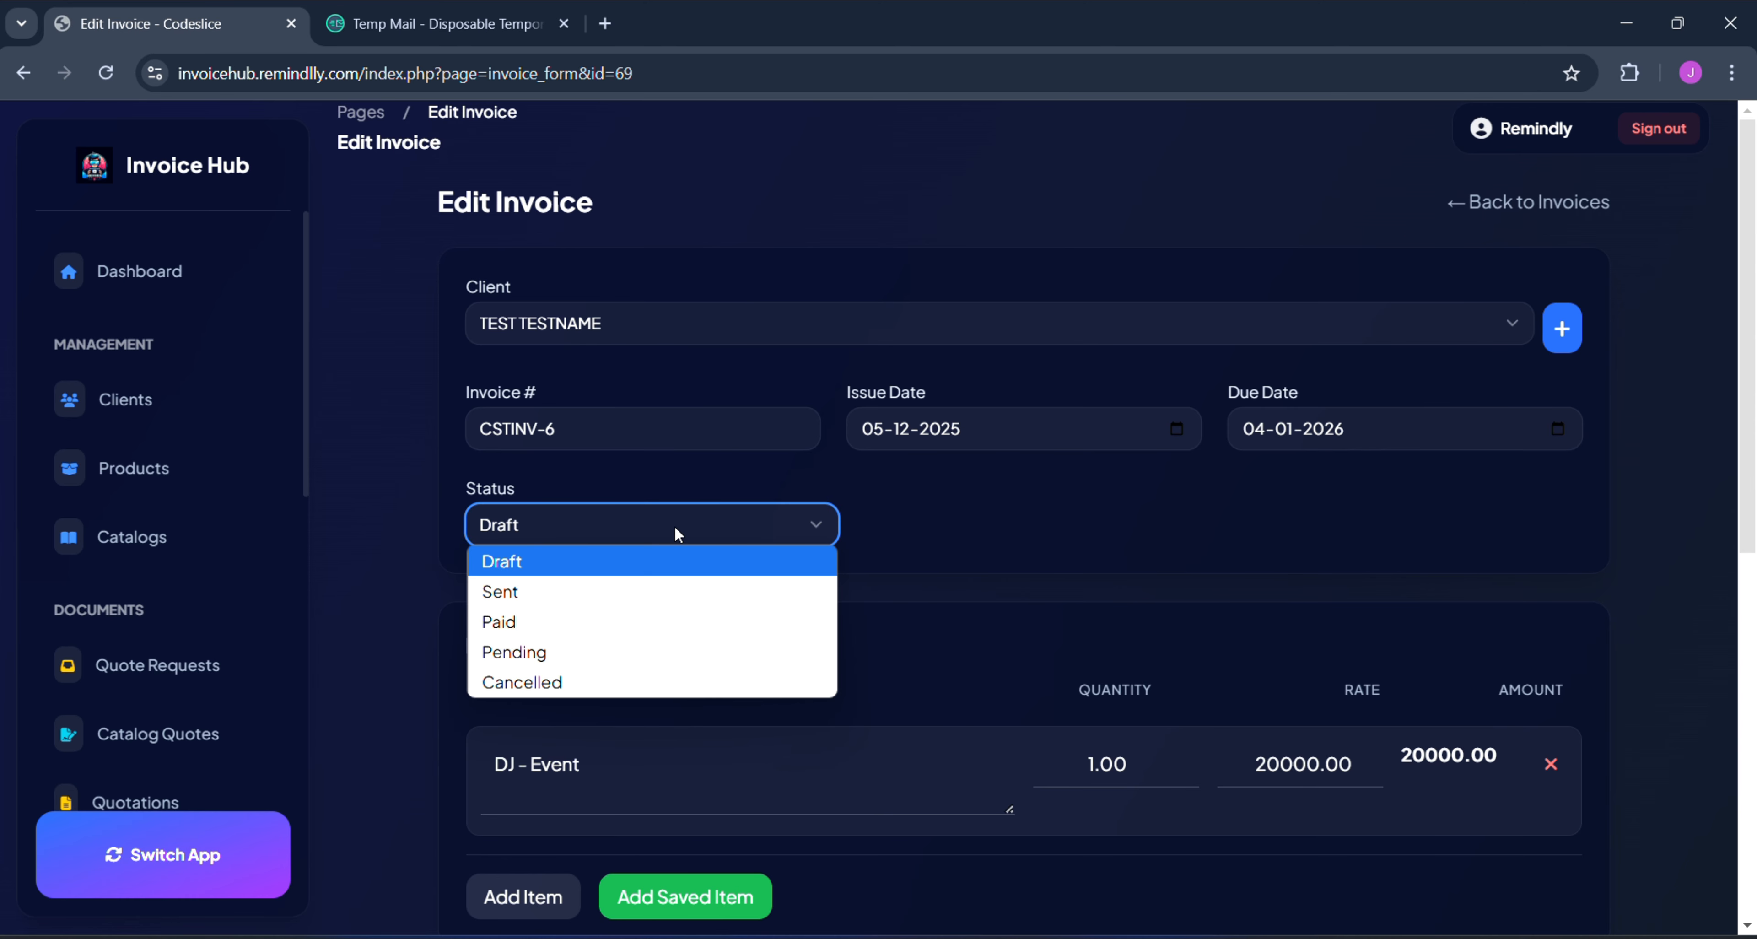
click(675, 582)
scroll(675, 586, down, 10)
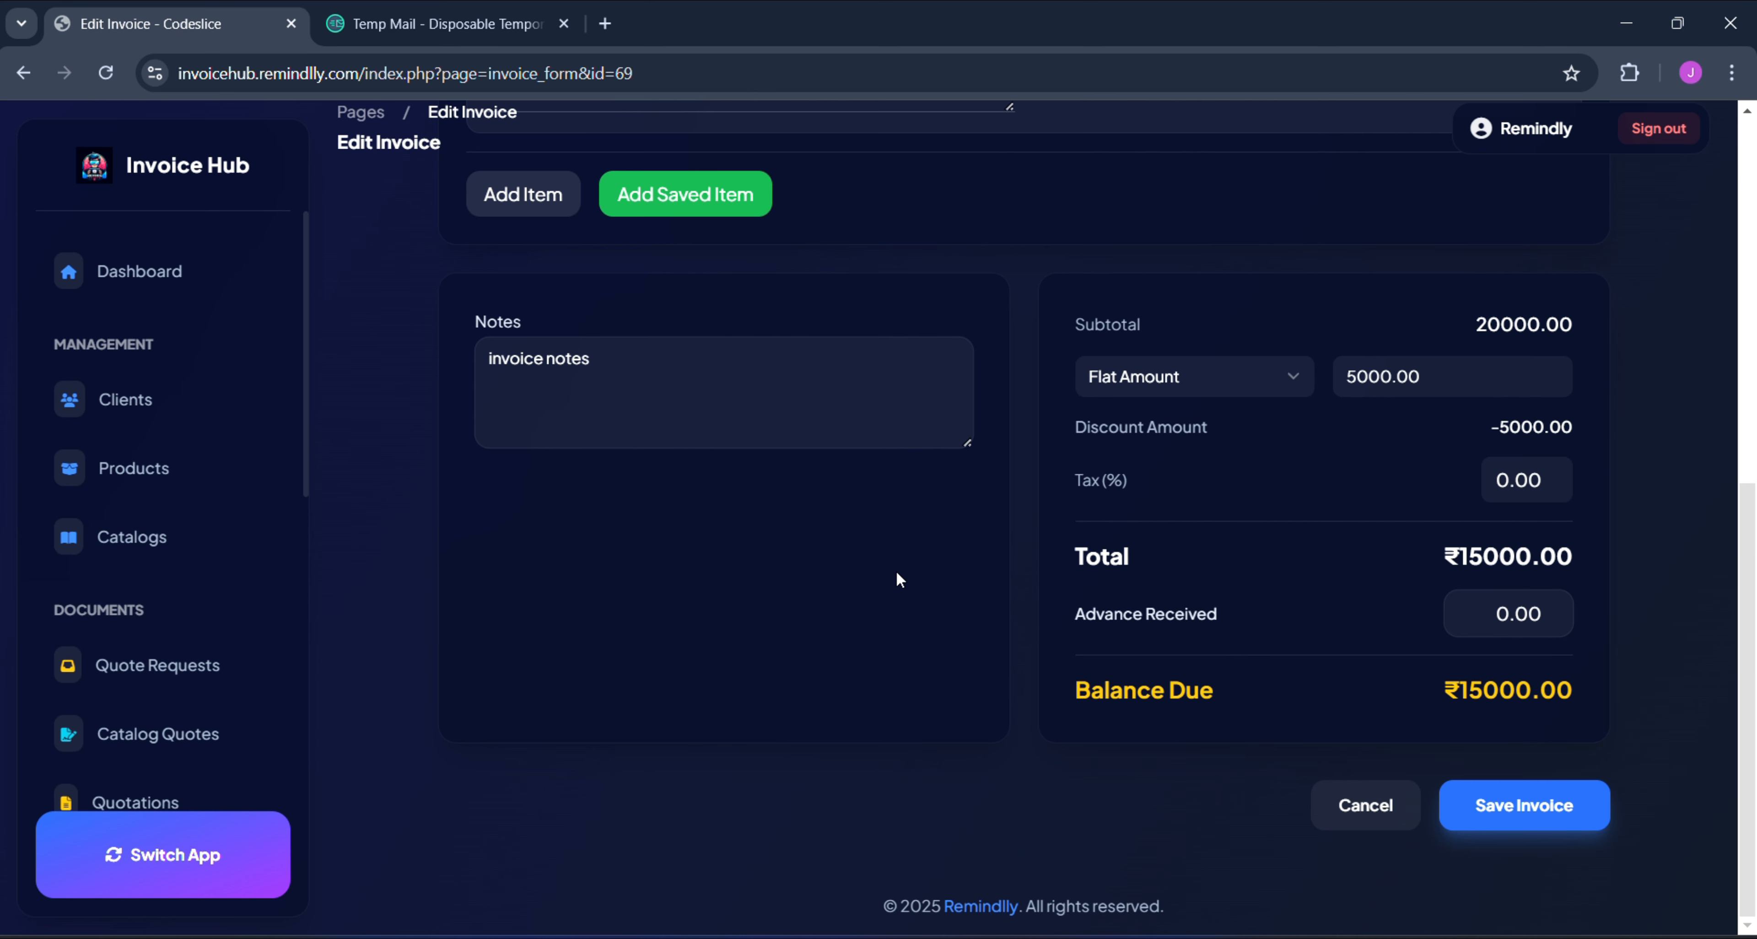
click(1489, 810)
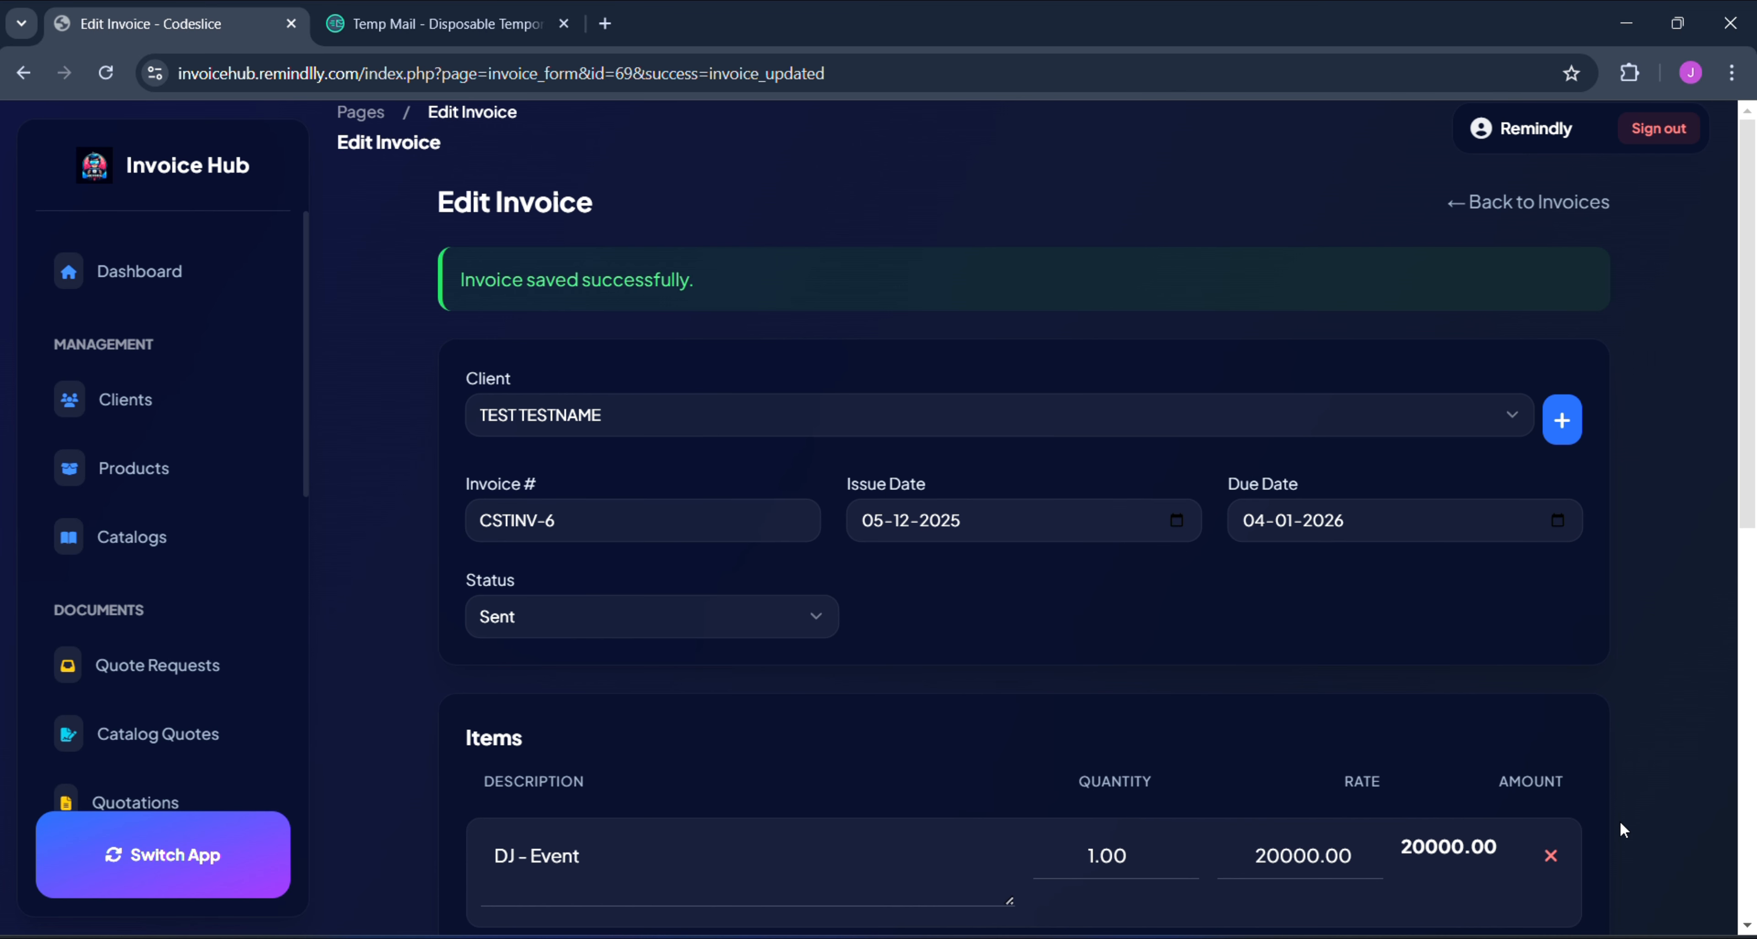
- Look over the saved invoice's notes, totals and balance due, and return to the invoices list
scroll(1253, 720, down, 5)
scroll(1255, 722, down, 5)
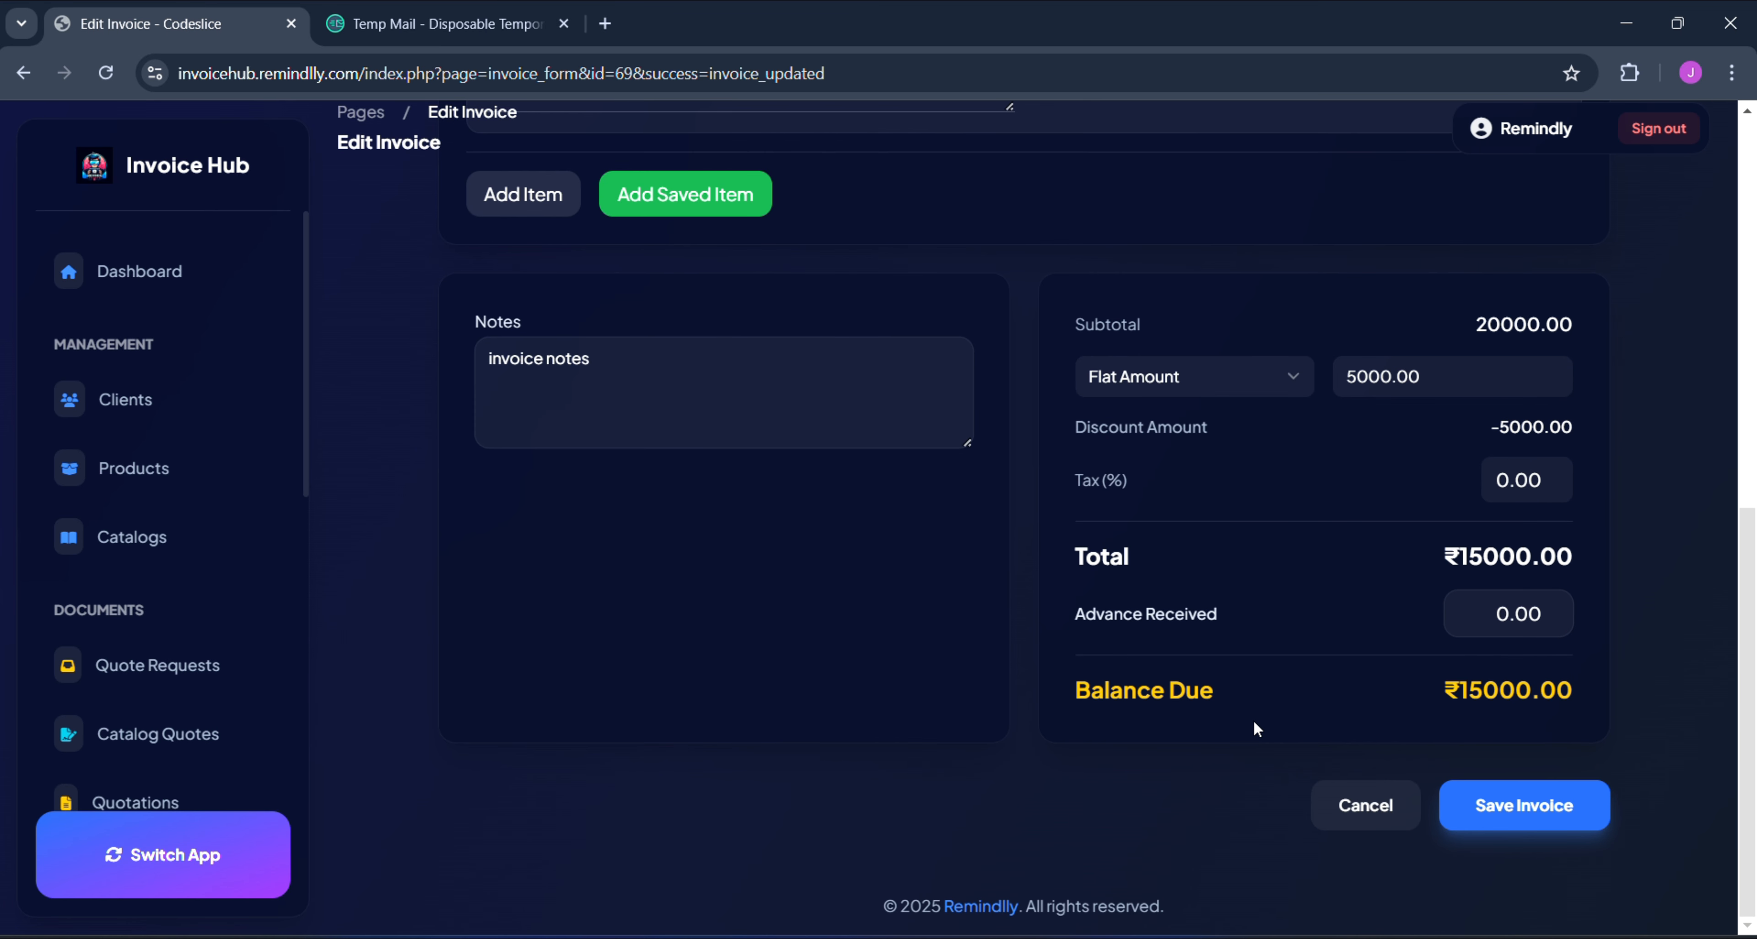
scroll(54, 663, down, 3)
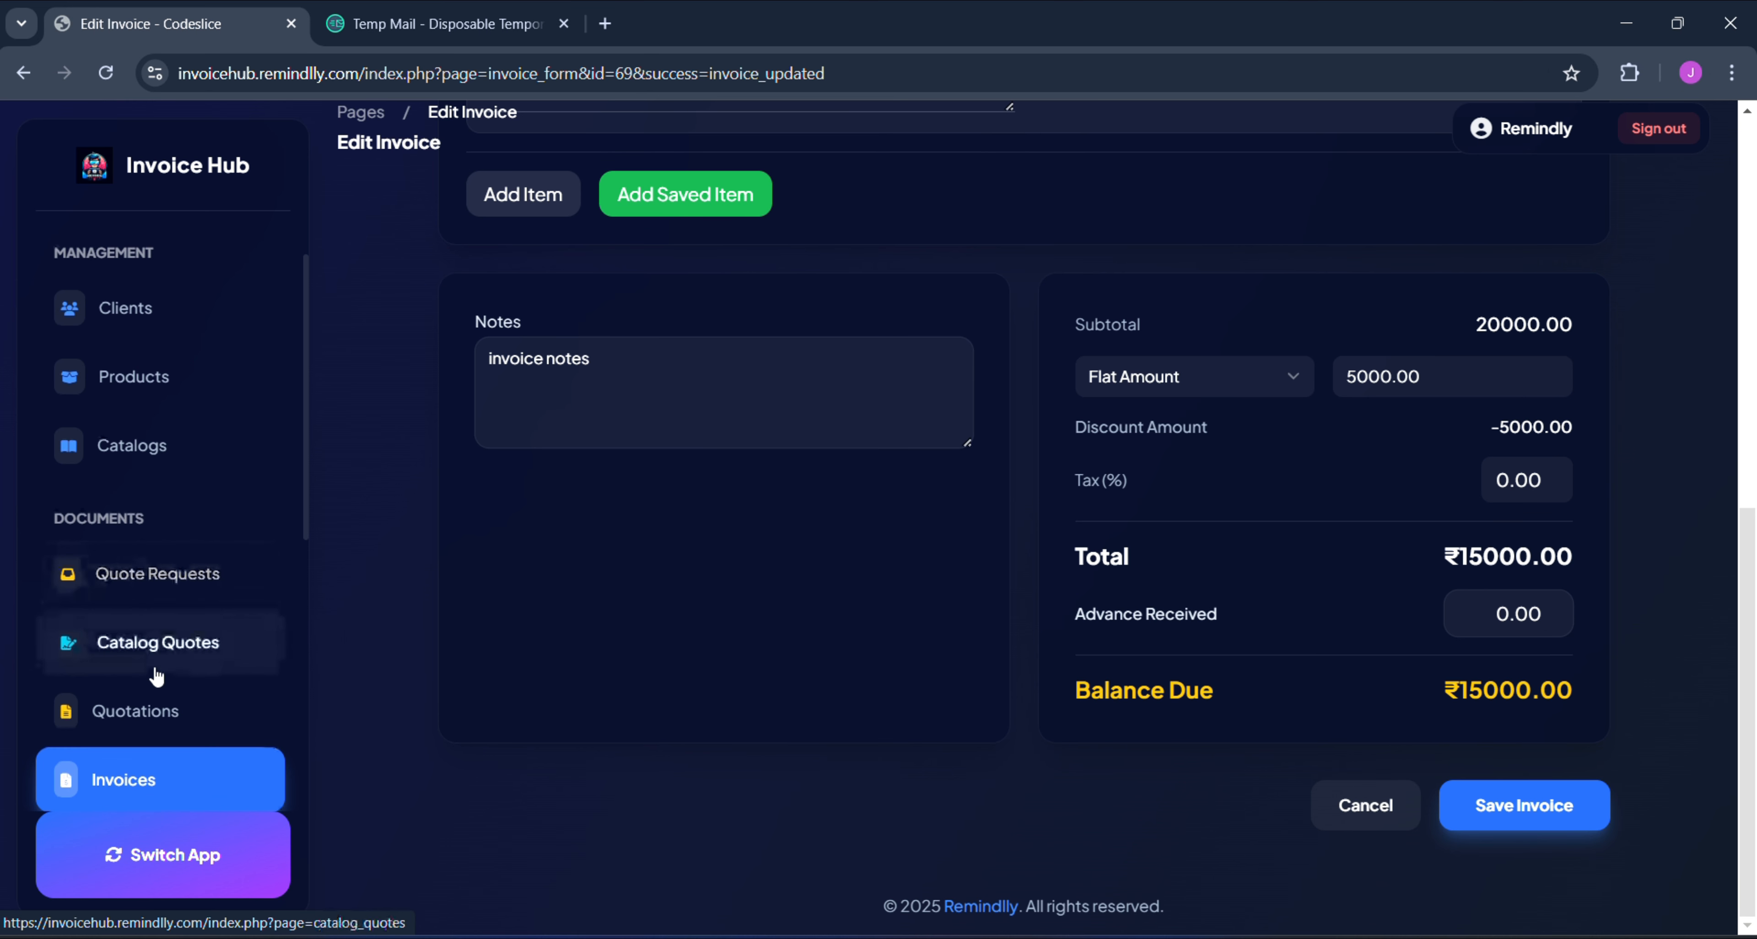
click(103, 615)
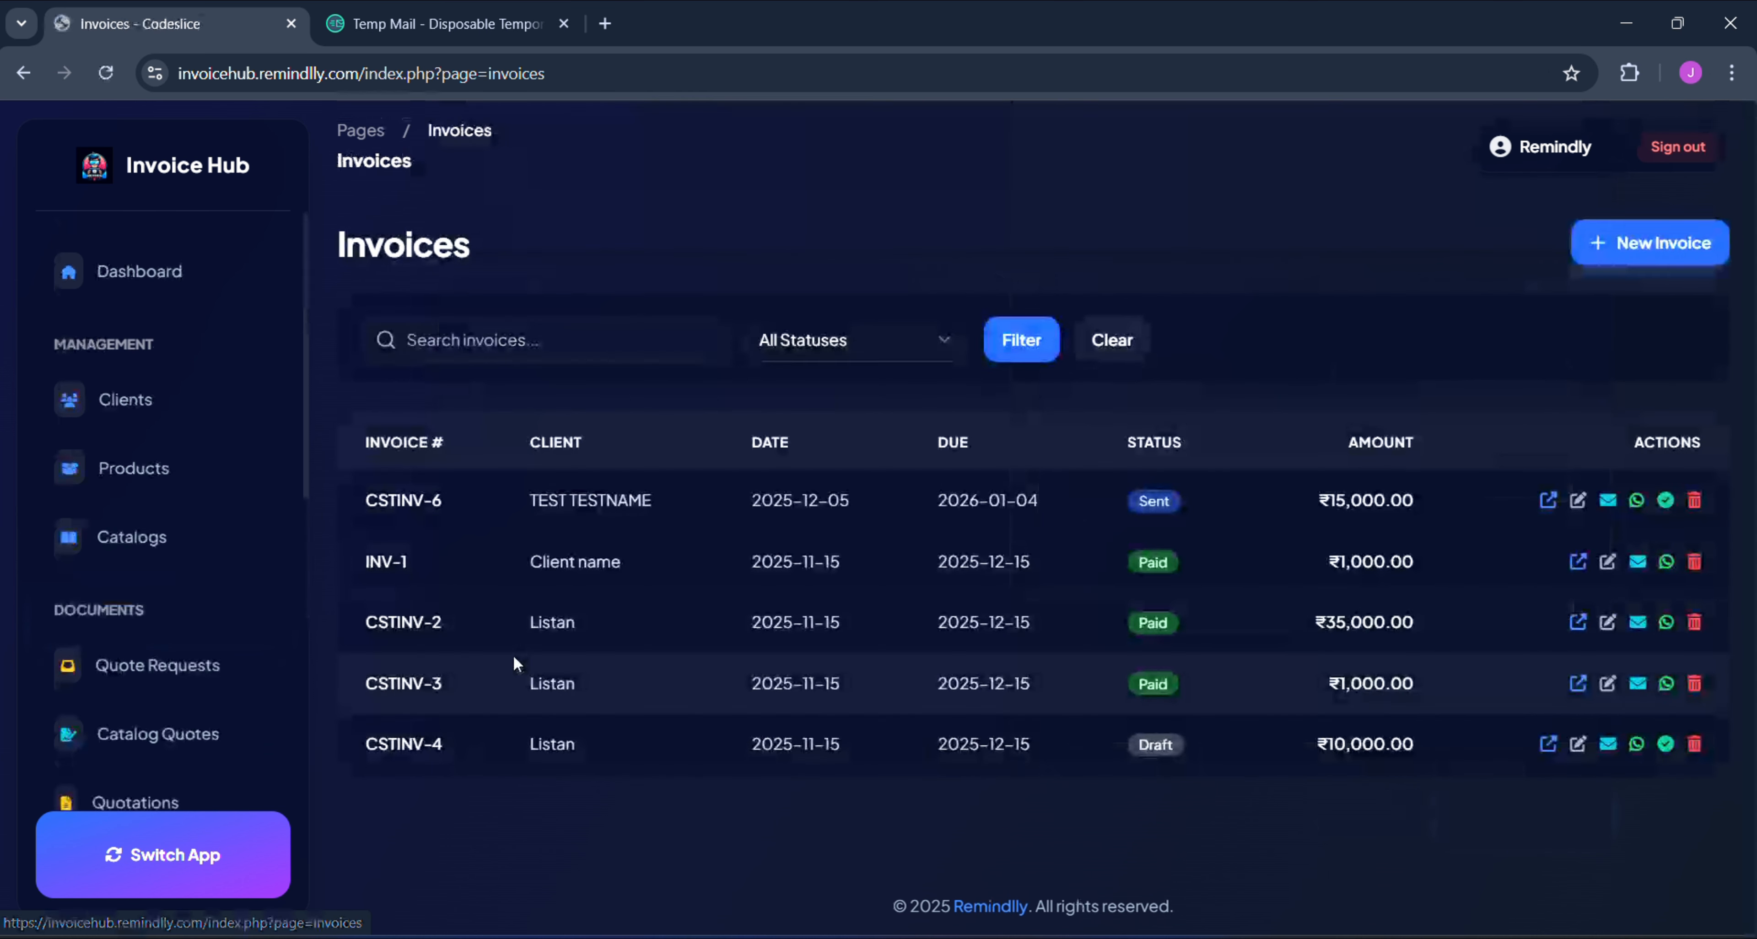
- Switch to Temp Mail, try to view the invoice linked in the earlier invoice email, and return to the inbox
key(ctrl+Tab)
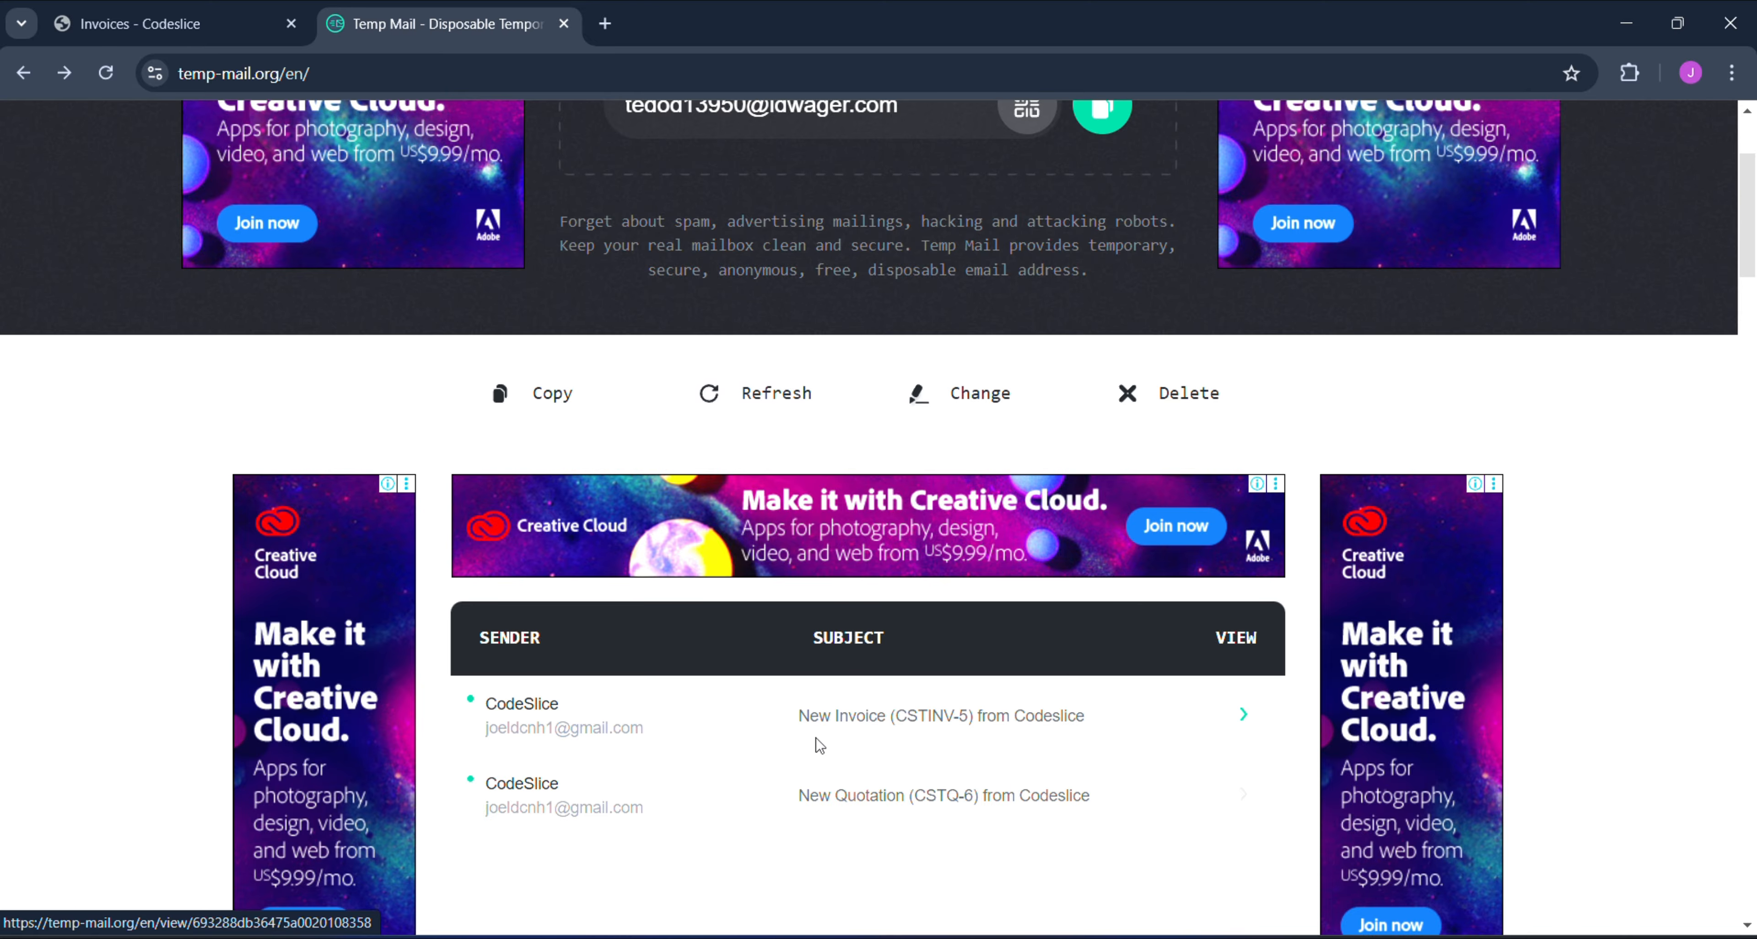
click(842, 727)
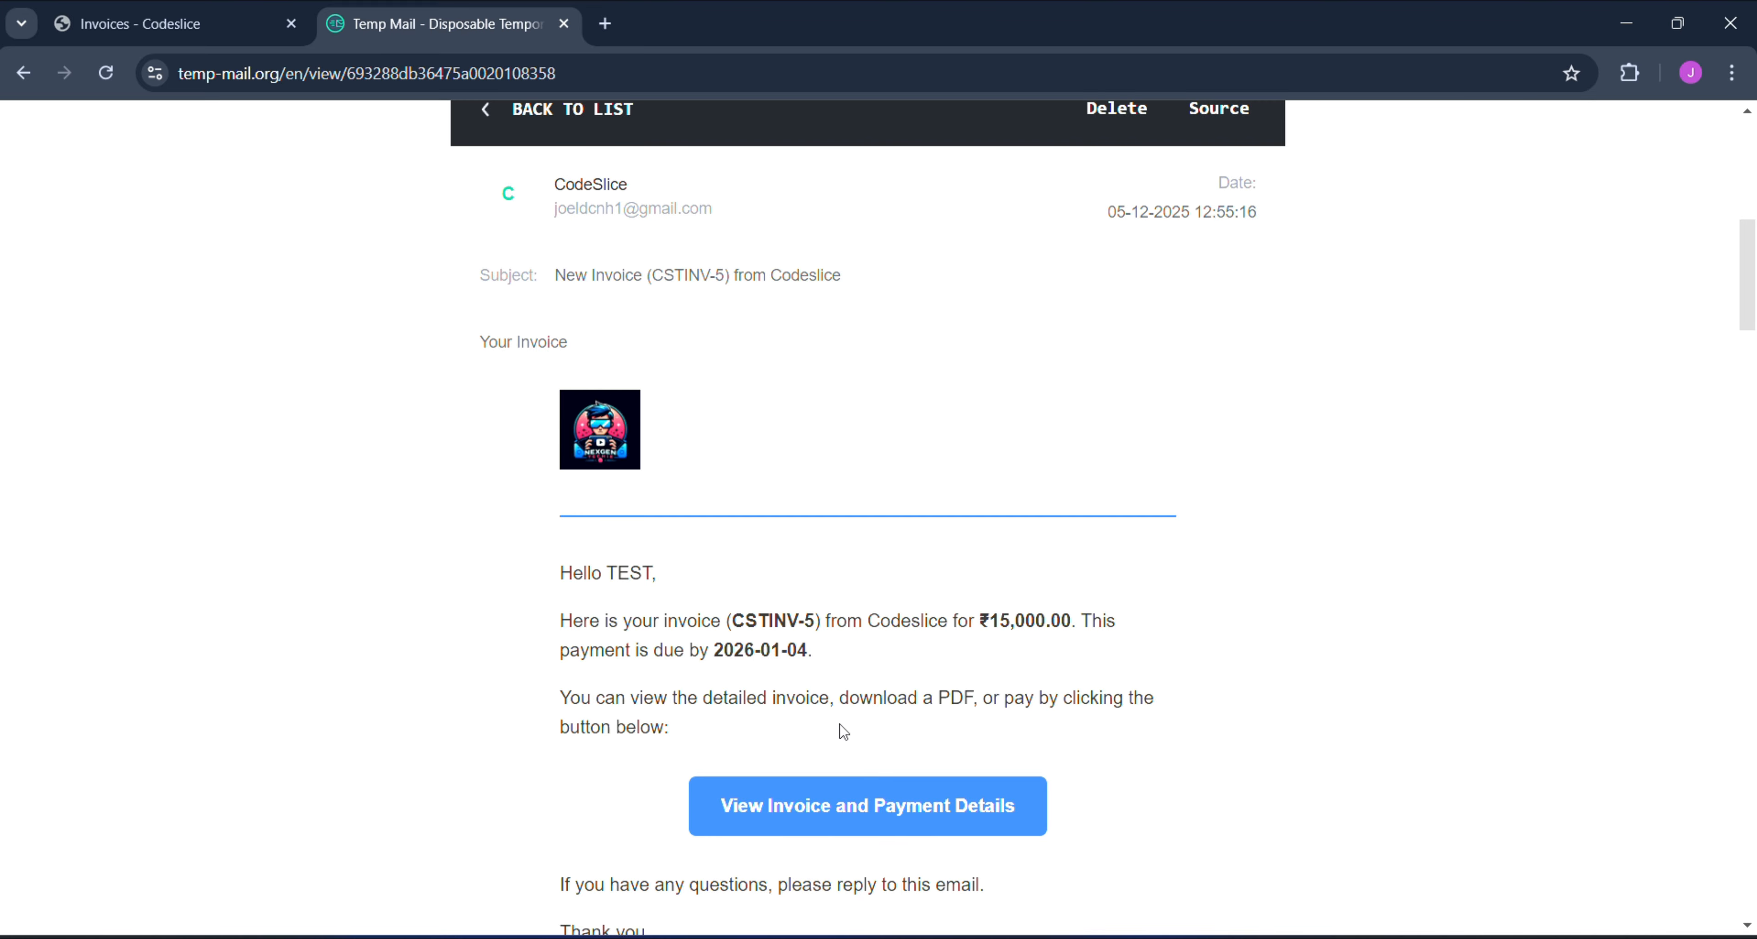
scroll(841, 726, down, 1)
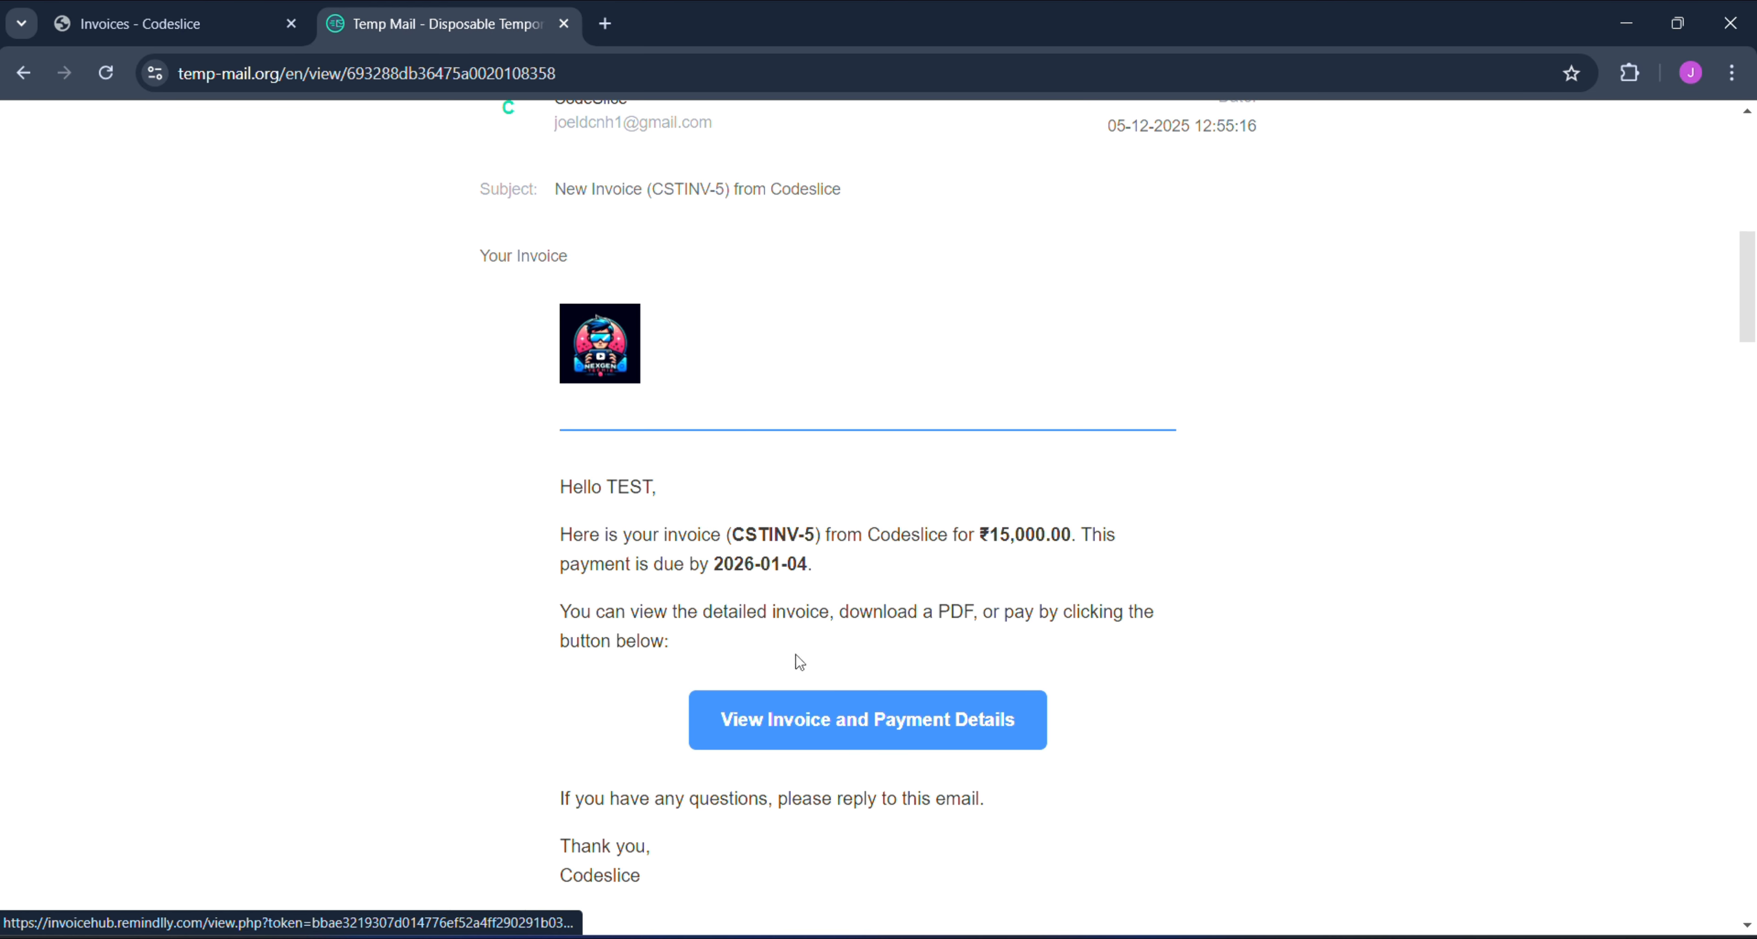
click(831, 728)
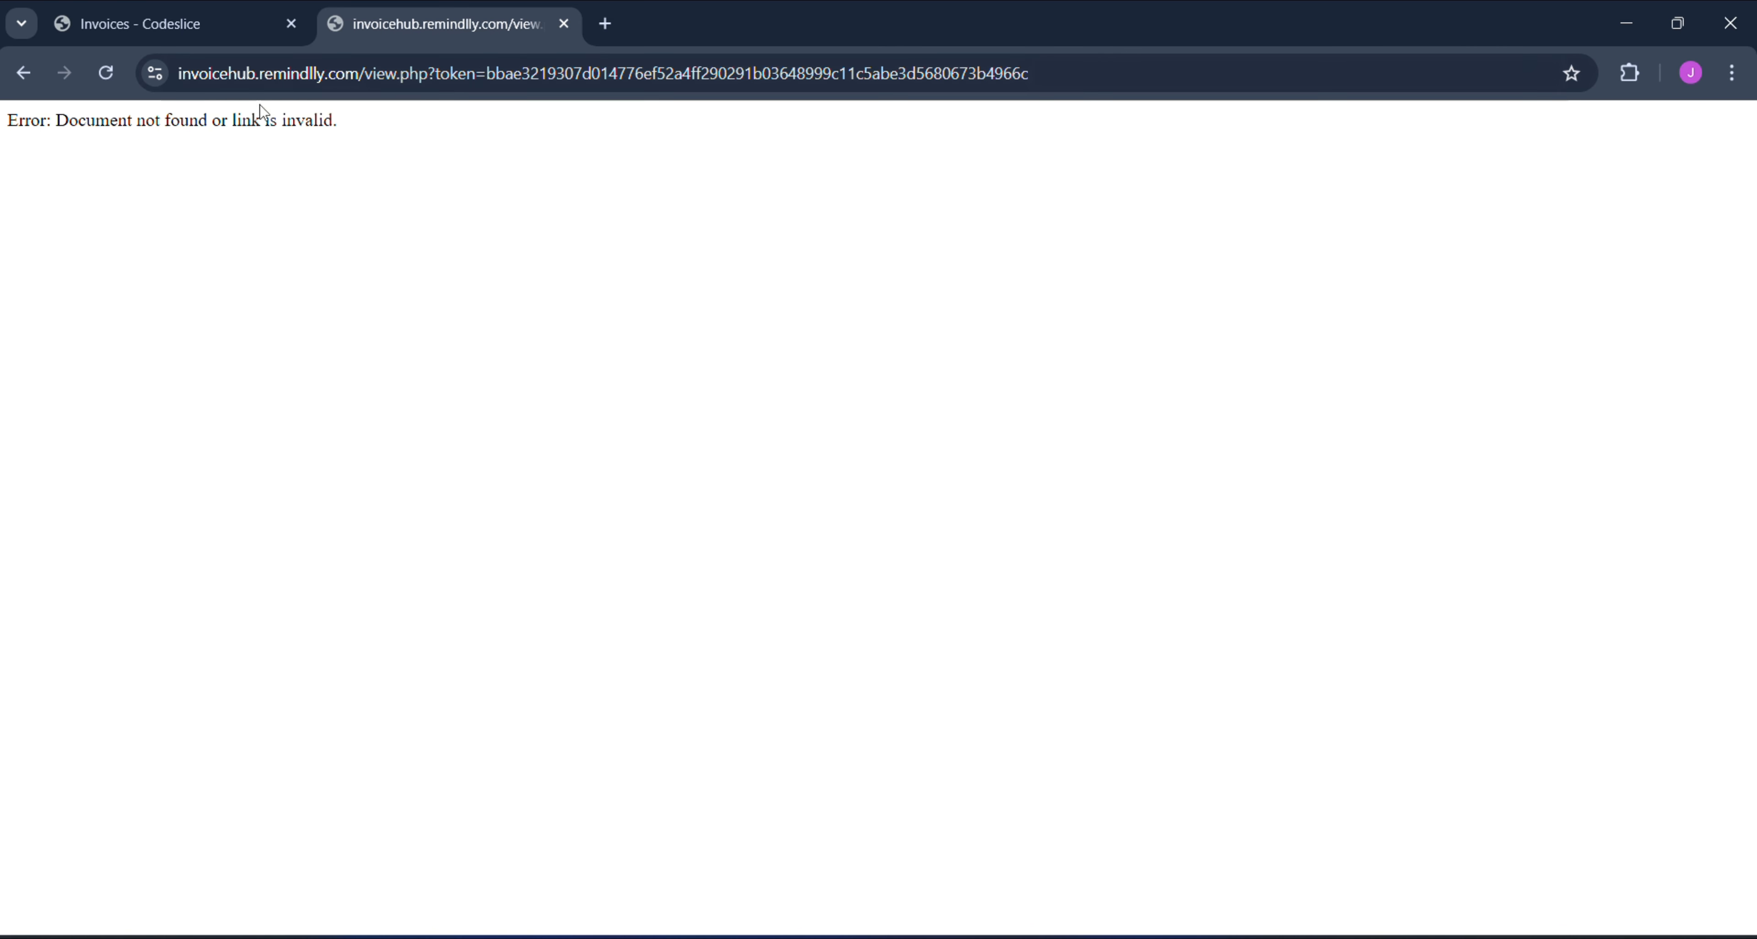
click(25, 73)
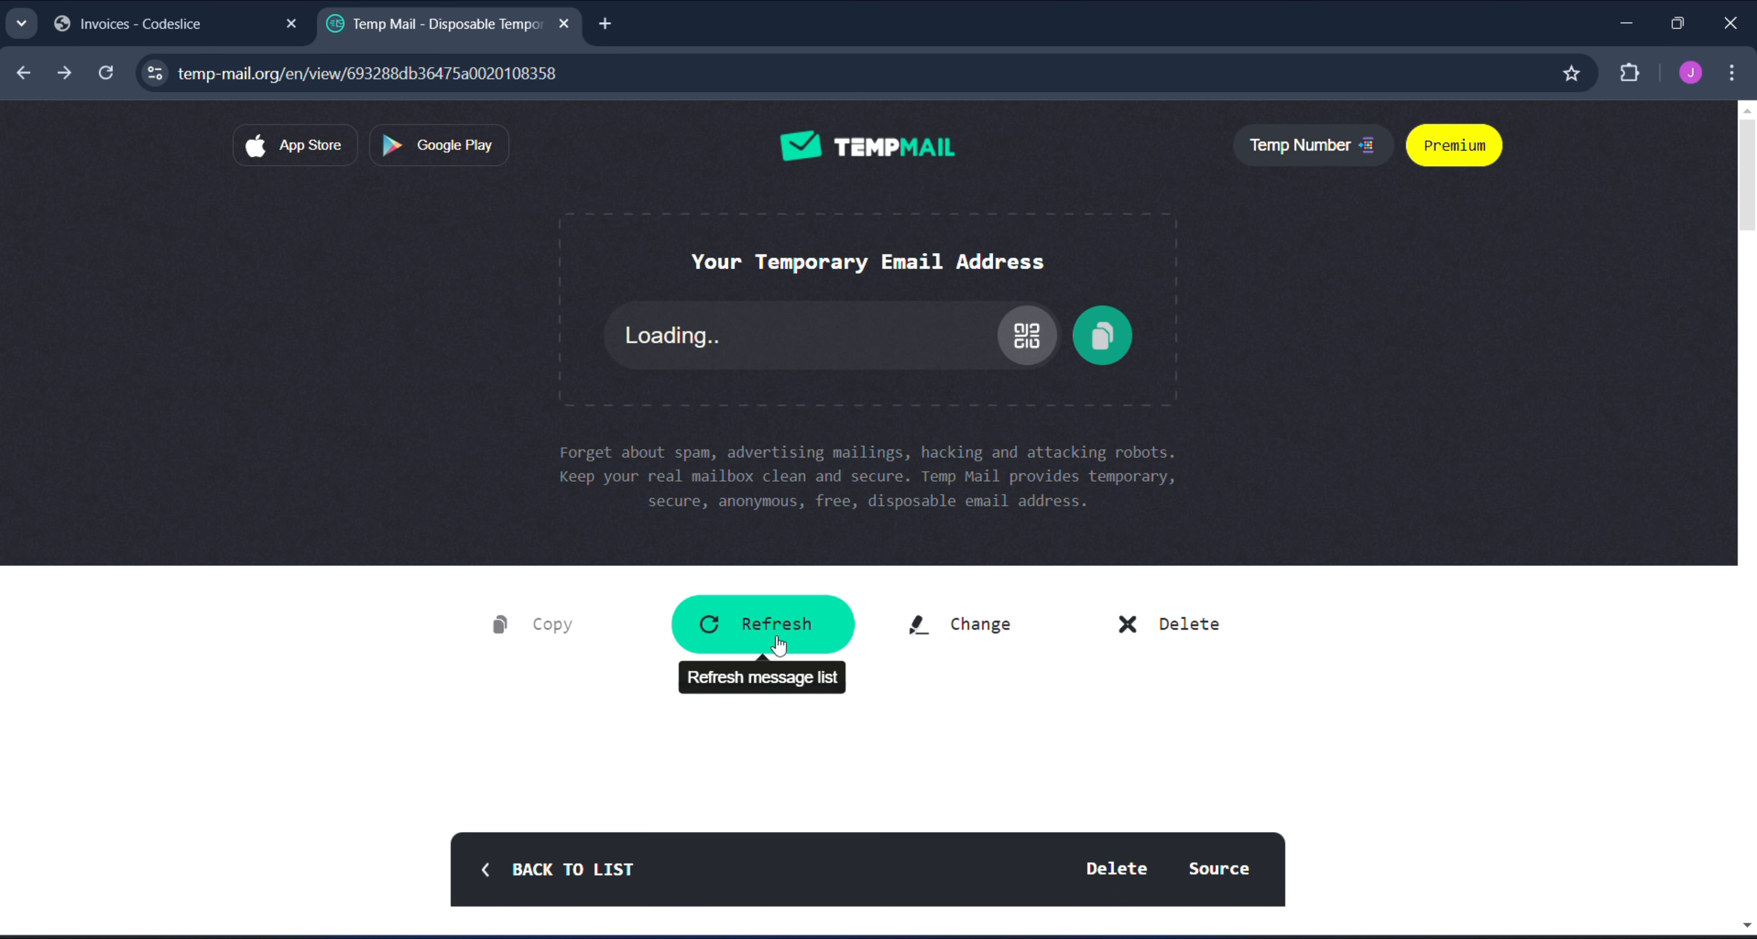
scroll(596, 633, down, 5)
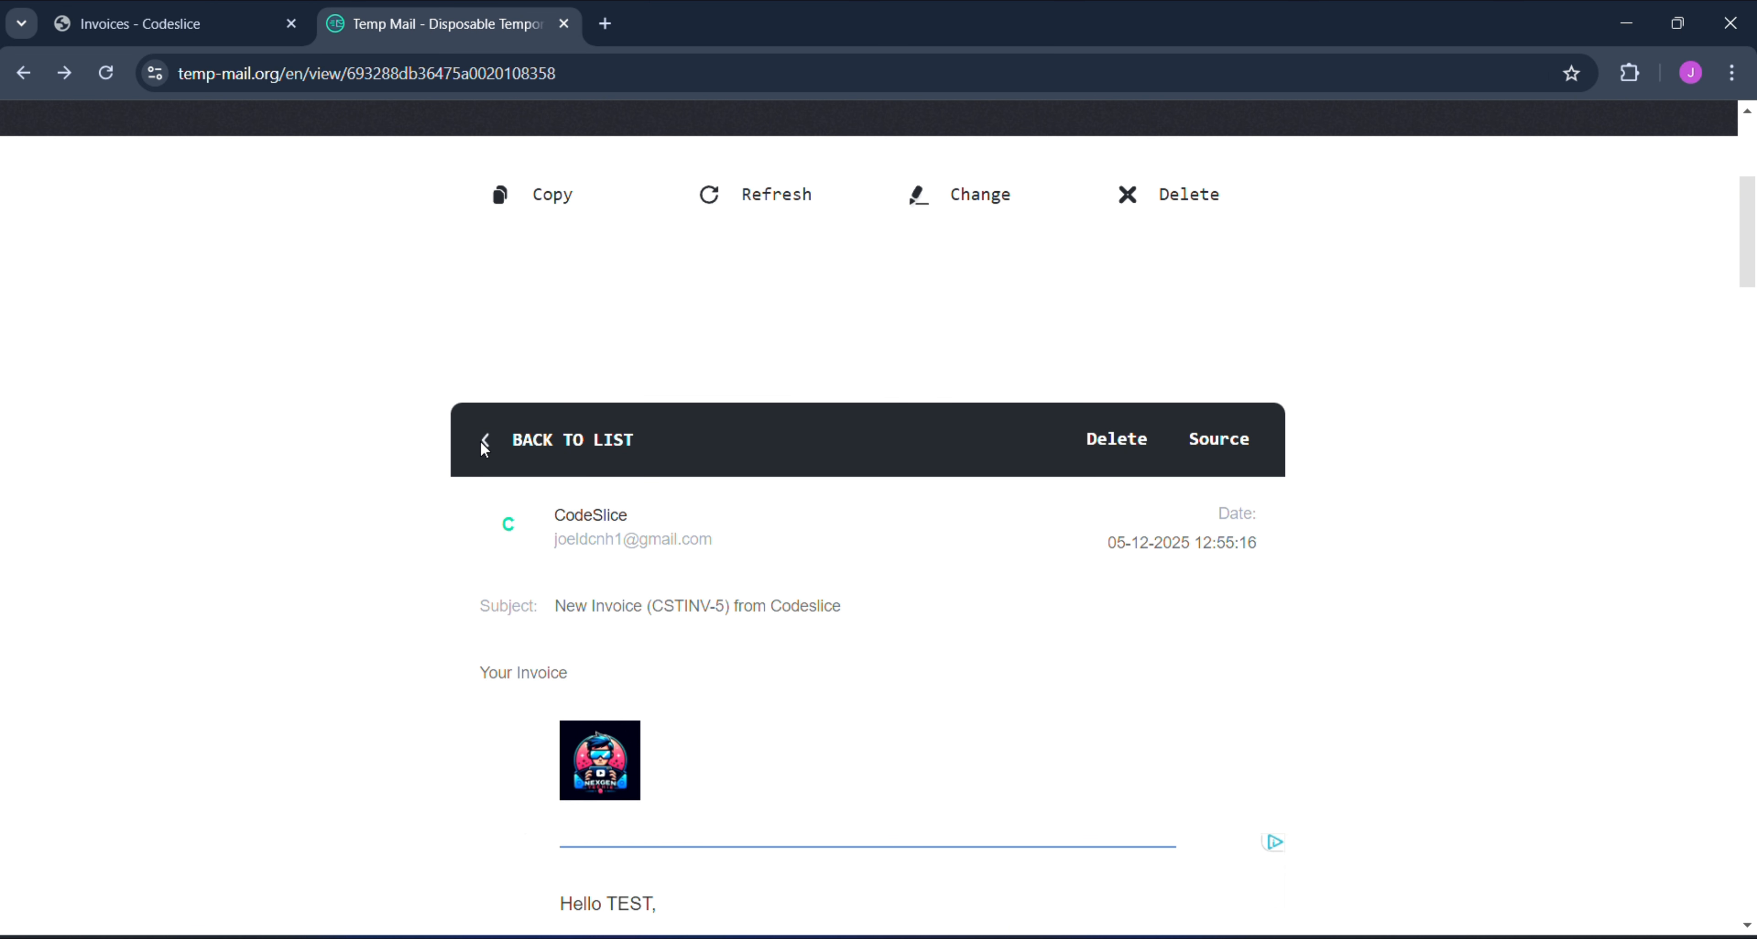
click(481, 442)
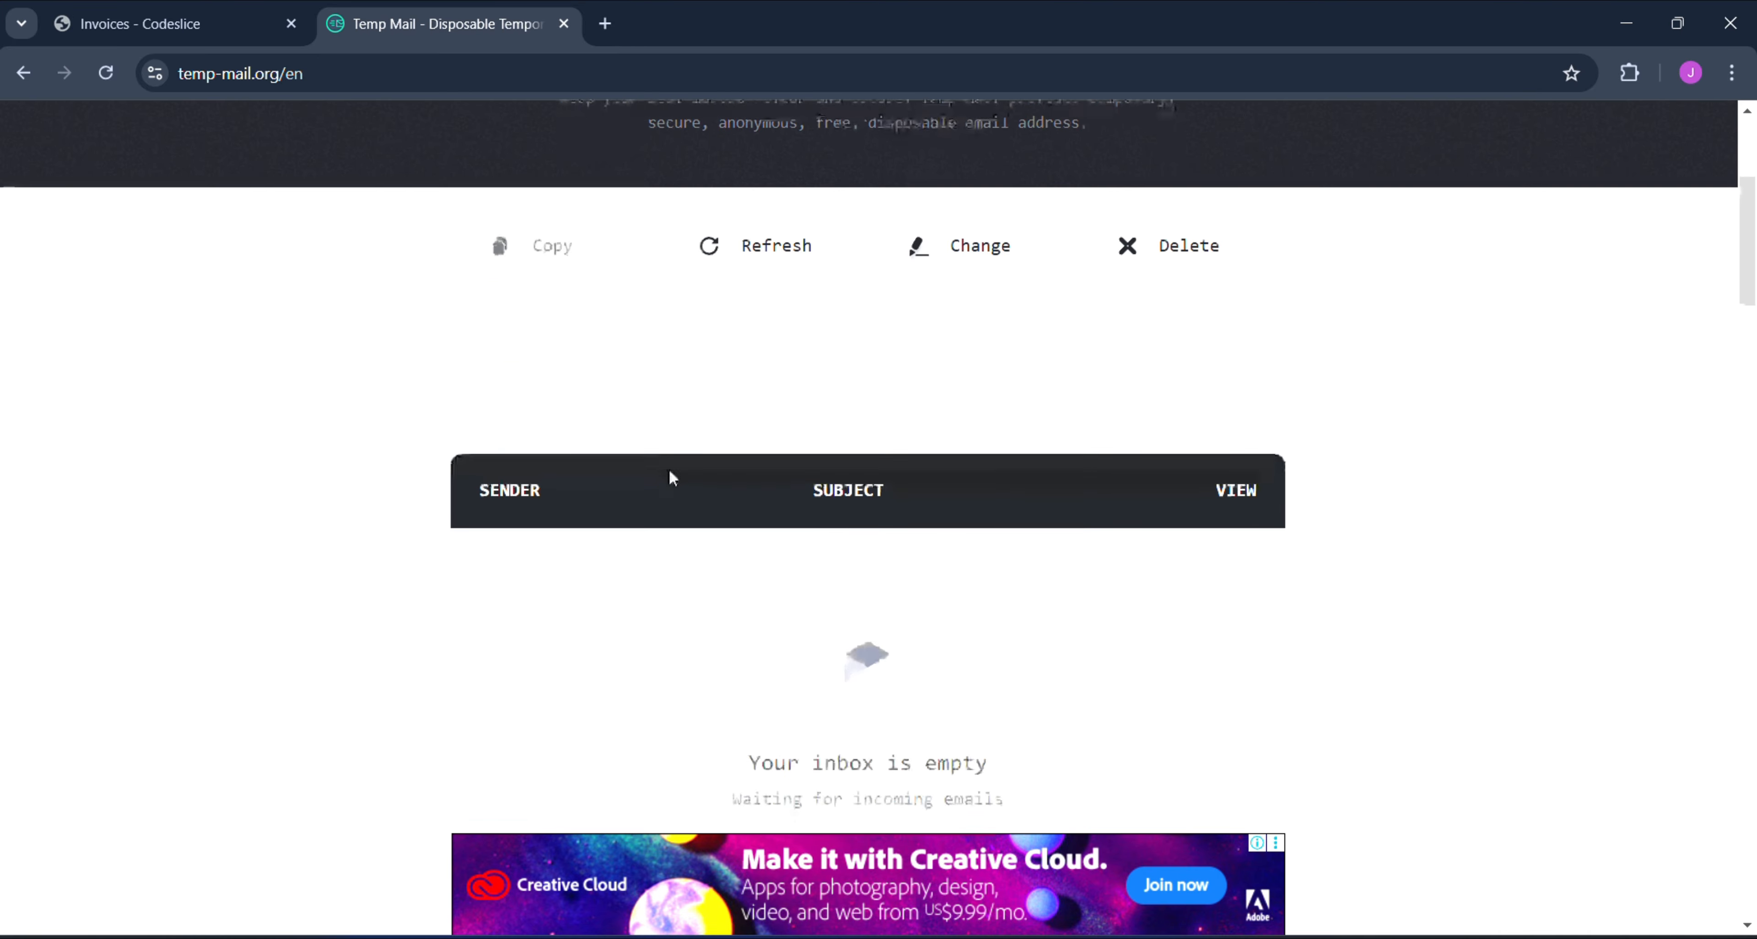
scroll(862, 531, down, 1)
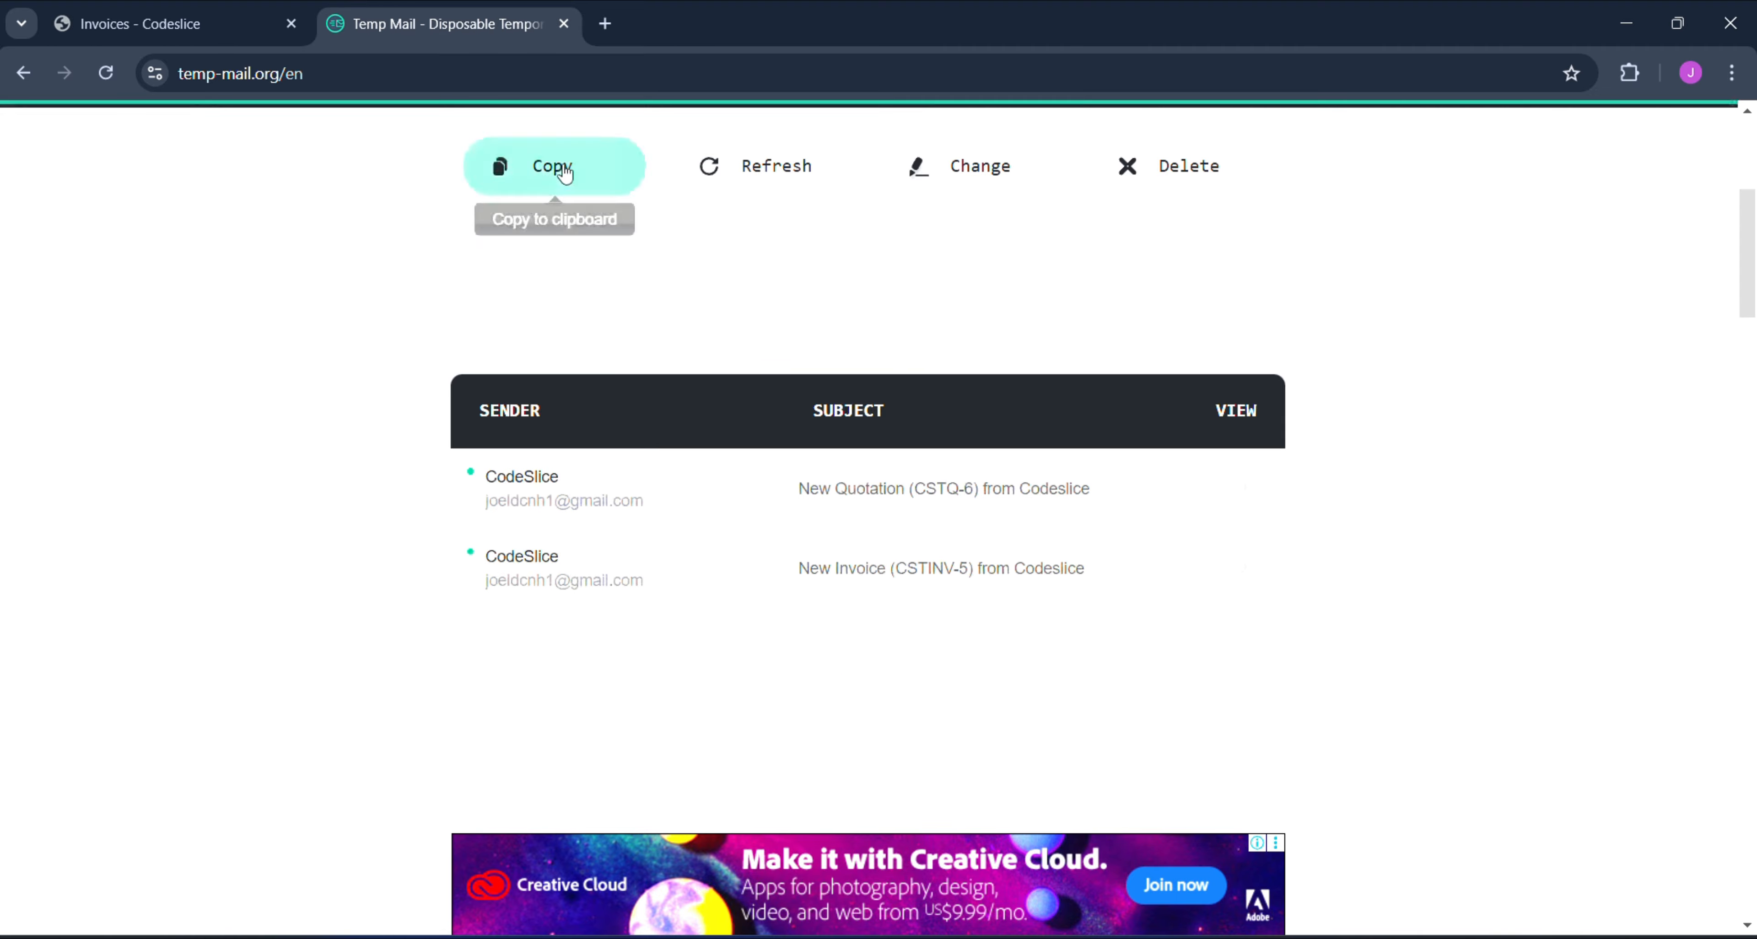
- Switch back to Invoice Hub and send the newest invoice to the client by email
click(251, 14)
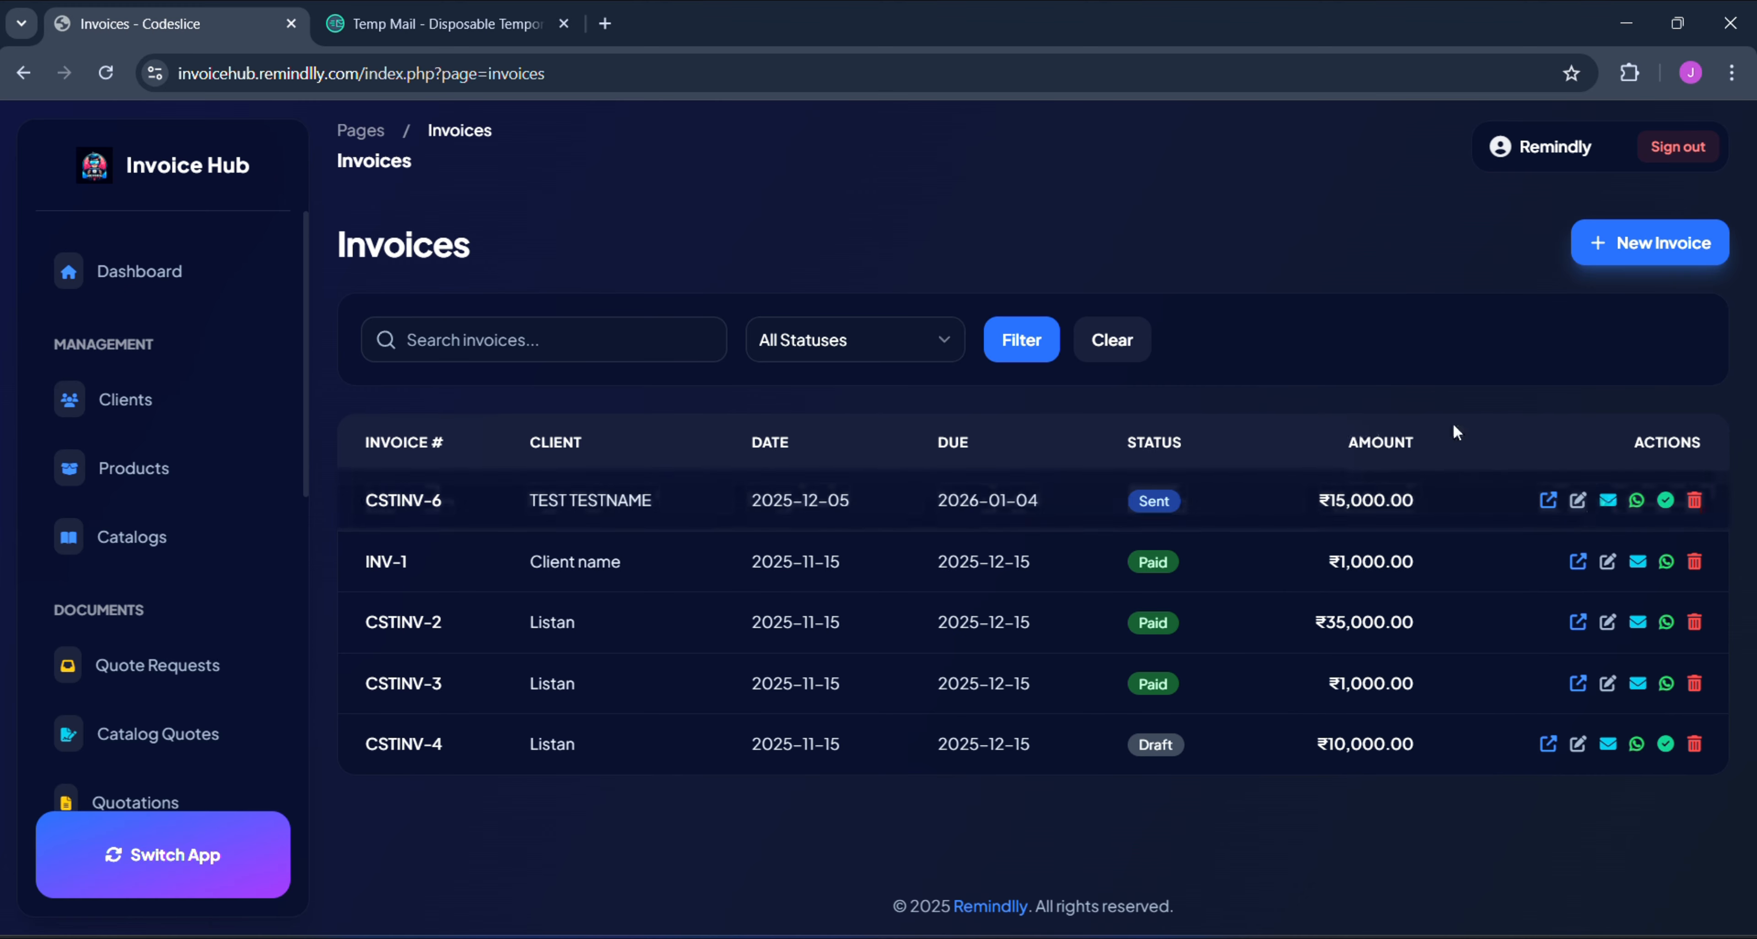
click(1609, 507)
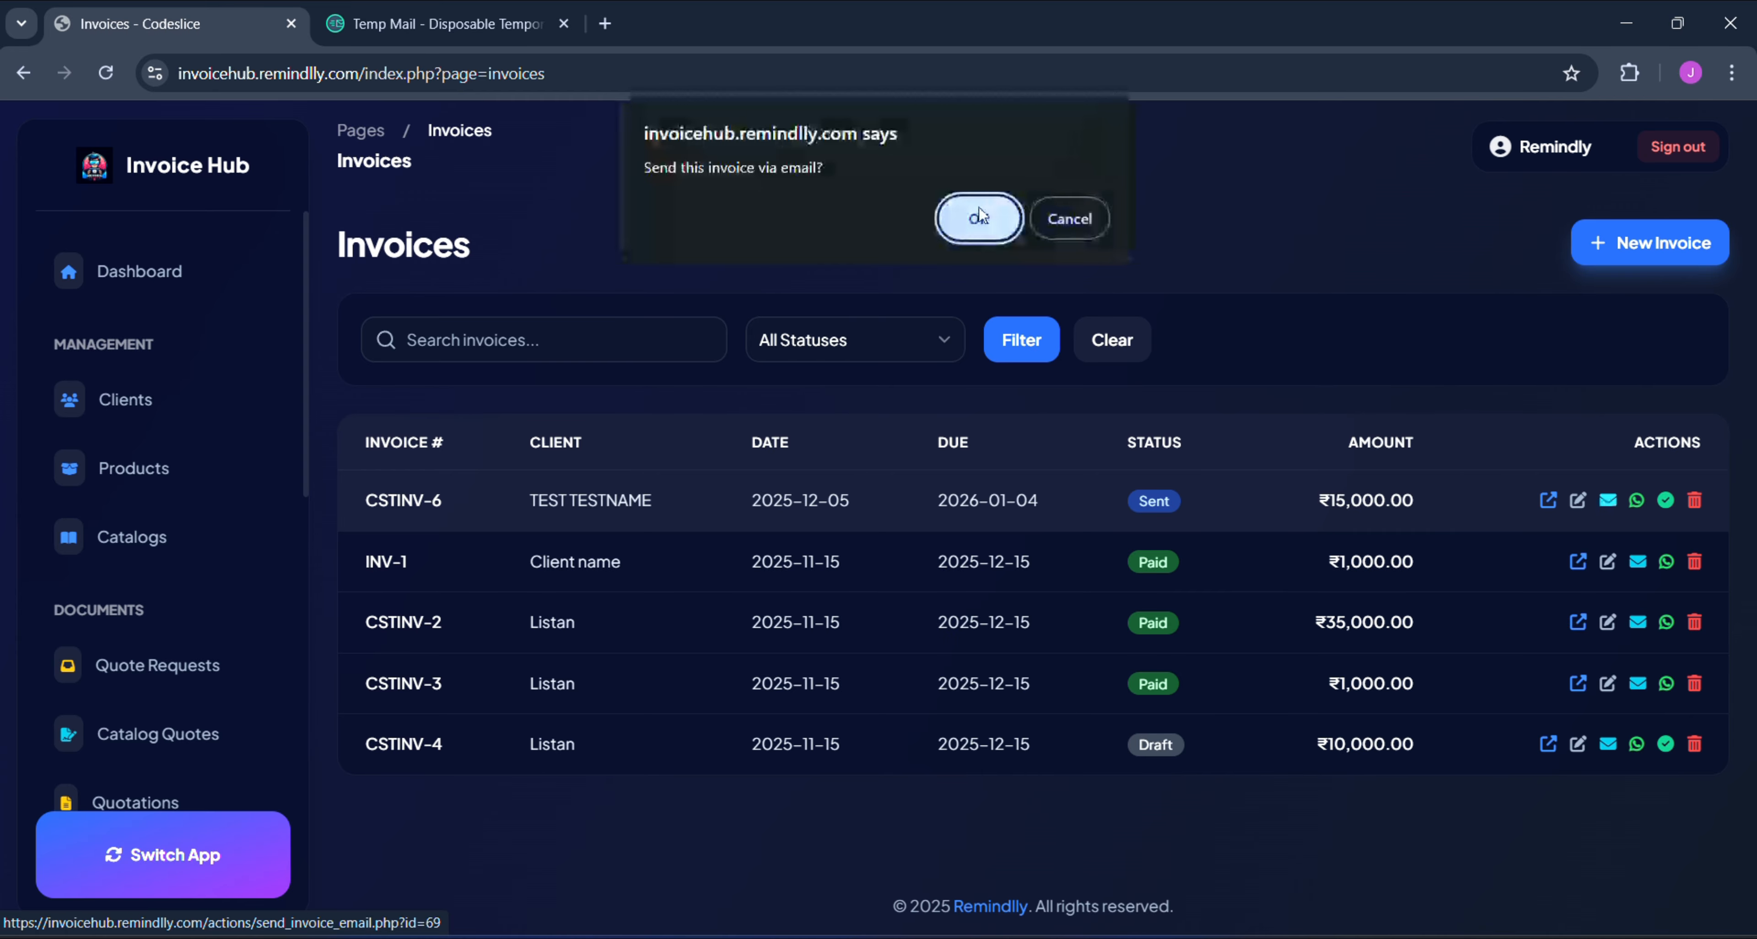
click(977, 222)
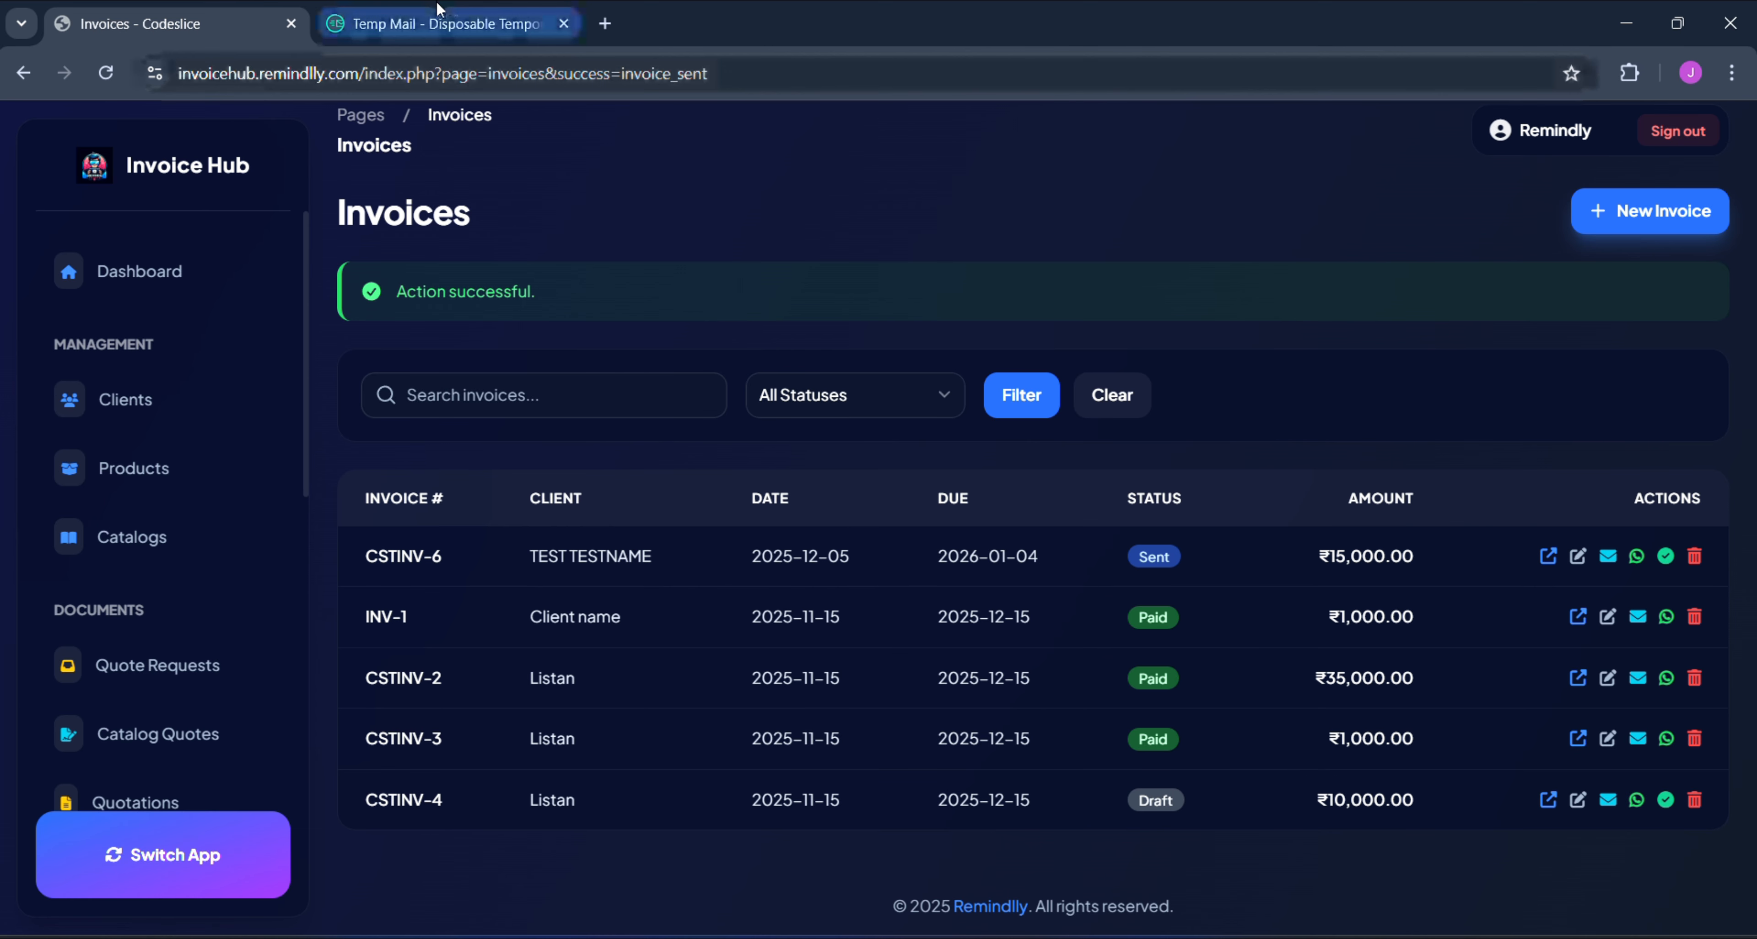
- Return to the Temp Mail inbox and open the newest invoice email from Codeslice
click(439, 20)
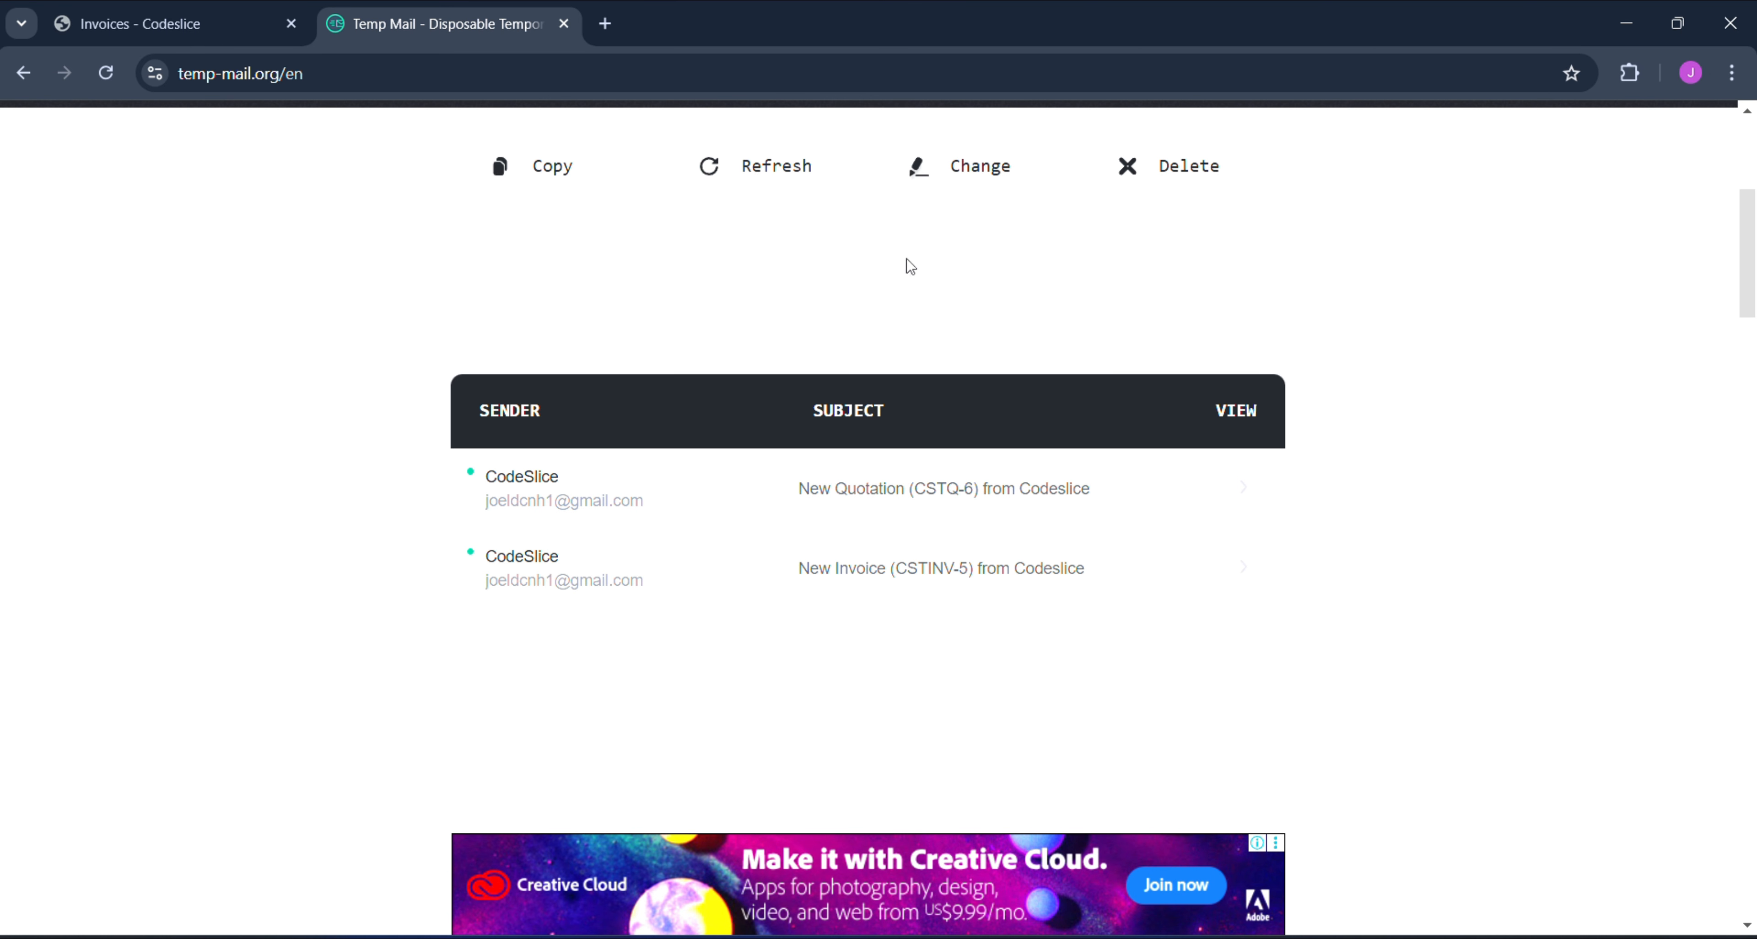
click(846, 176)
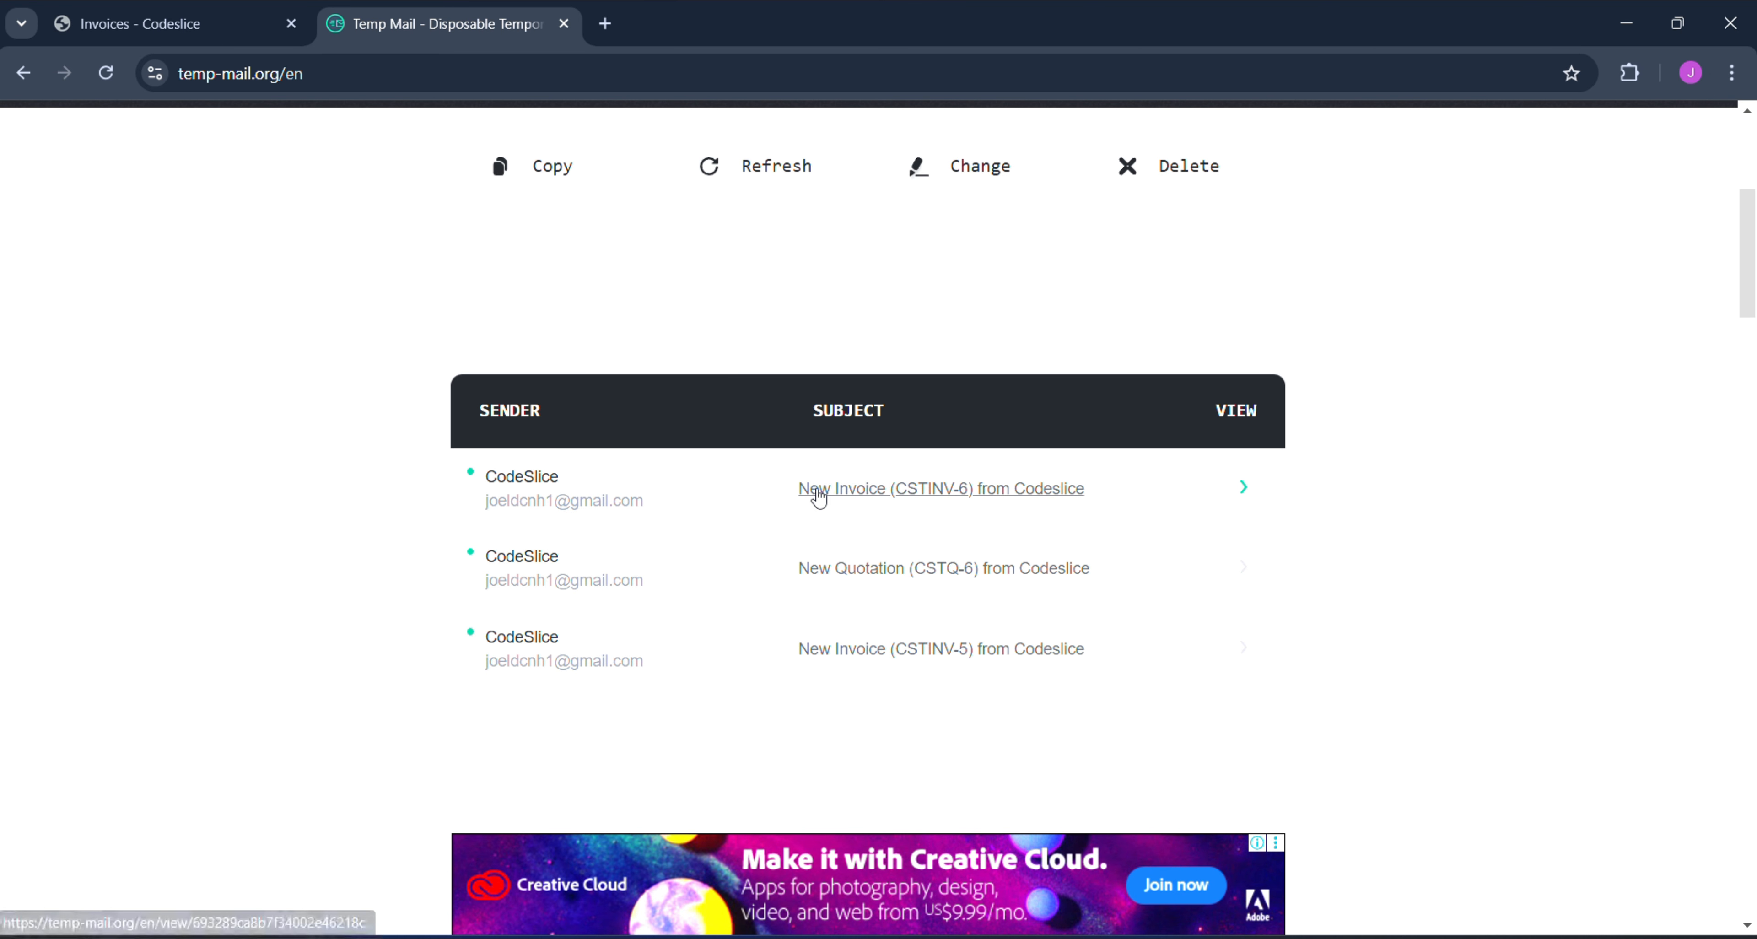
click(643, 508)
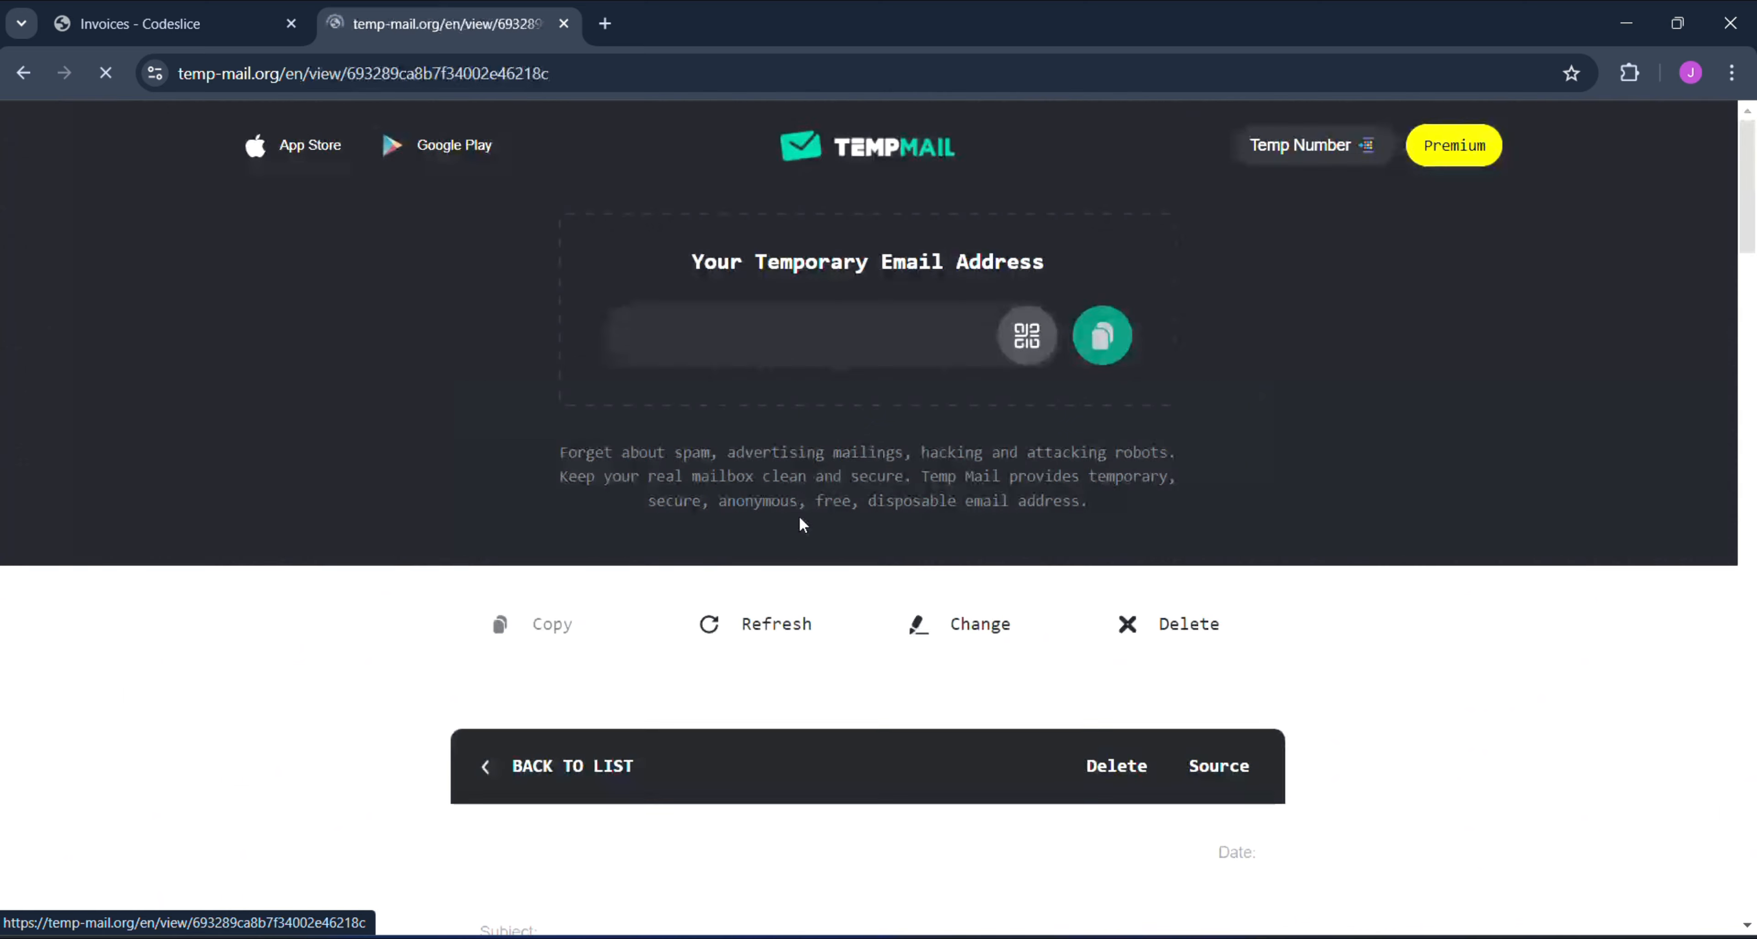
scroll(767, 345, down, 5)
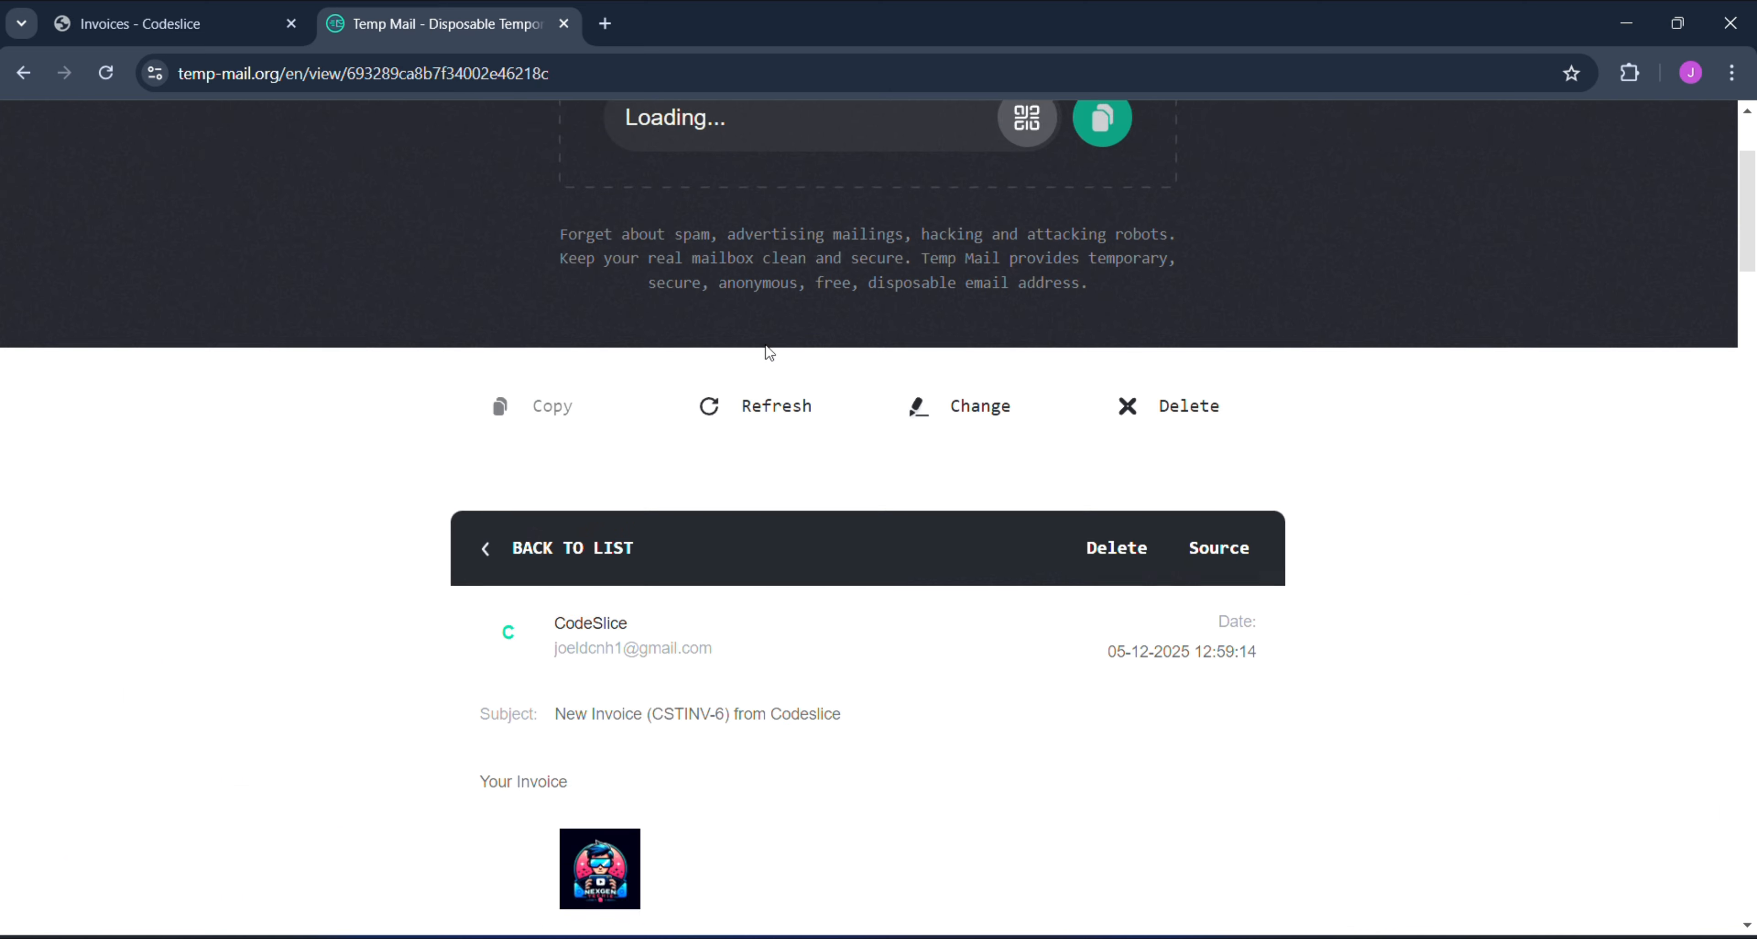
- Examine the invoice email's sender, subject line and payment message
drag(652, 599, 462, 562)
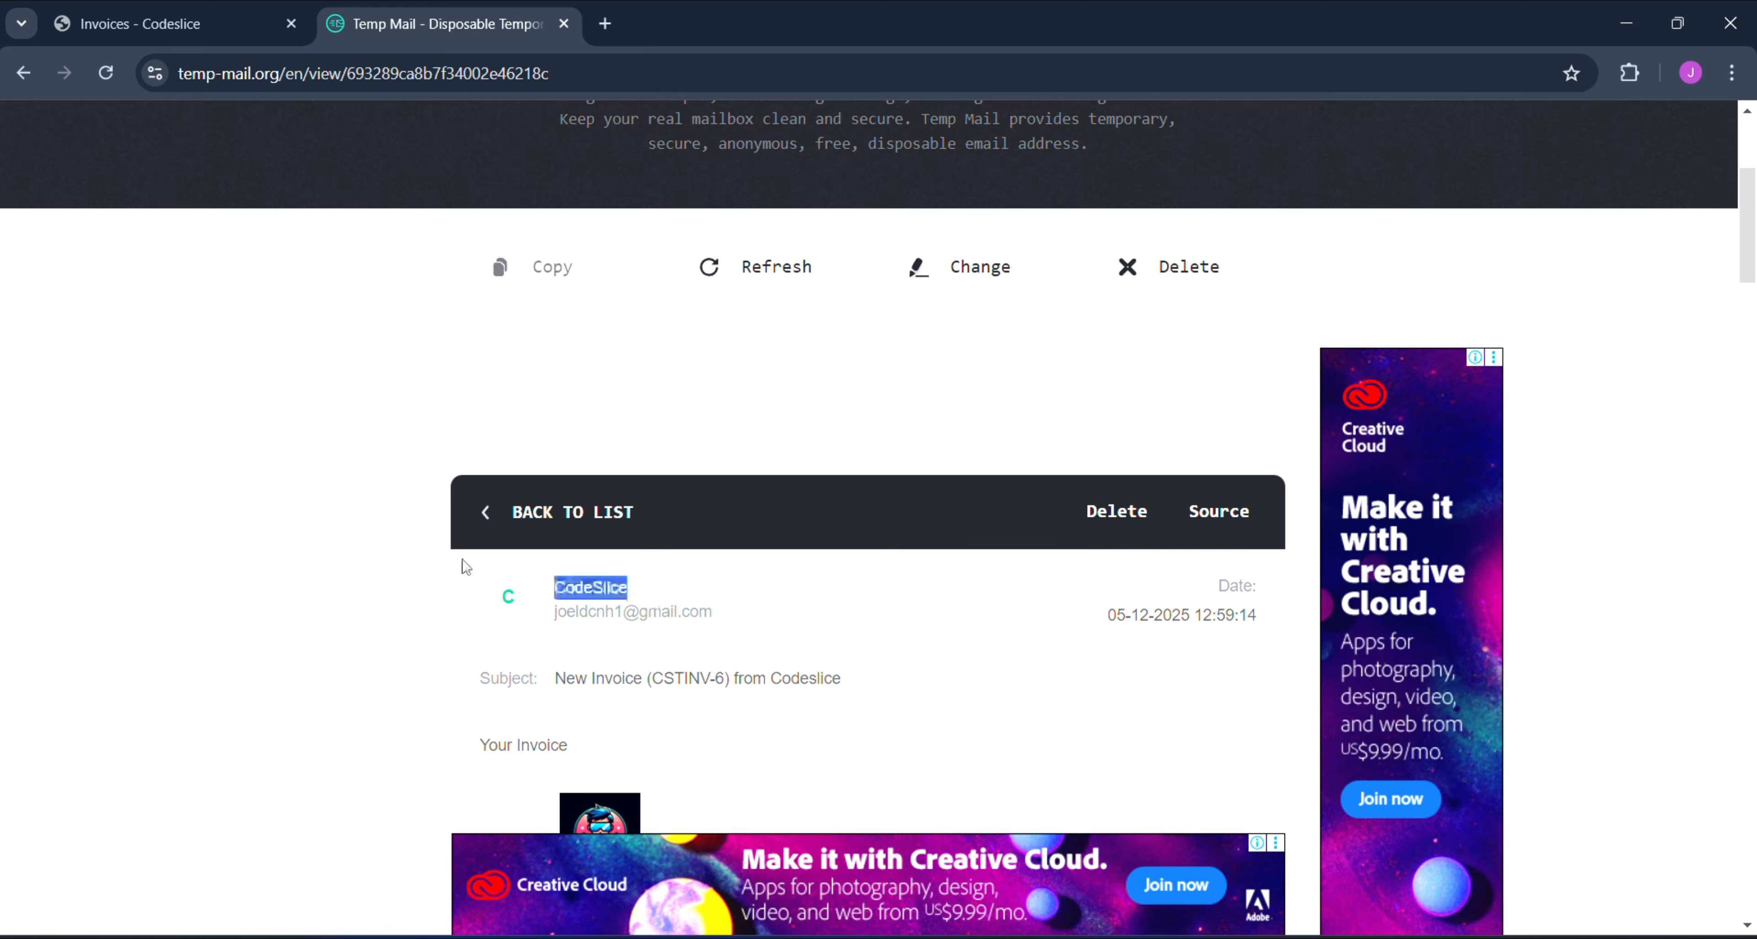
scroll(773, 381, down, 3)
drag(732, 403, 537, 408)
scroll(535, 408, down, 6)
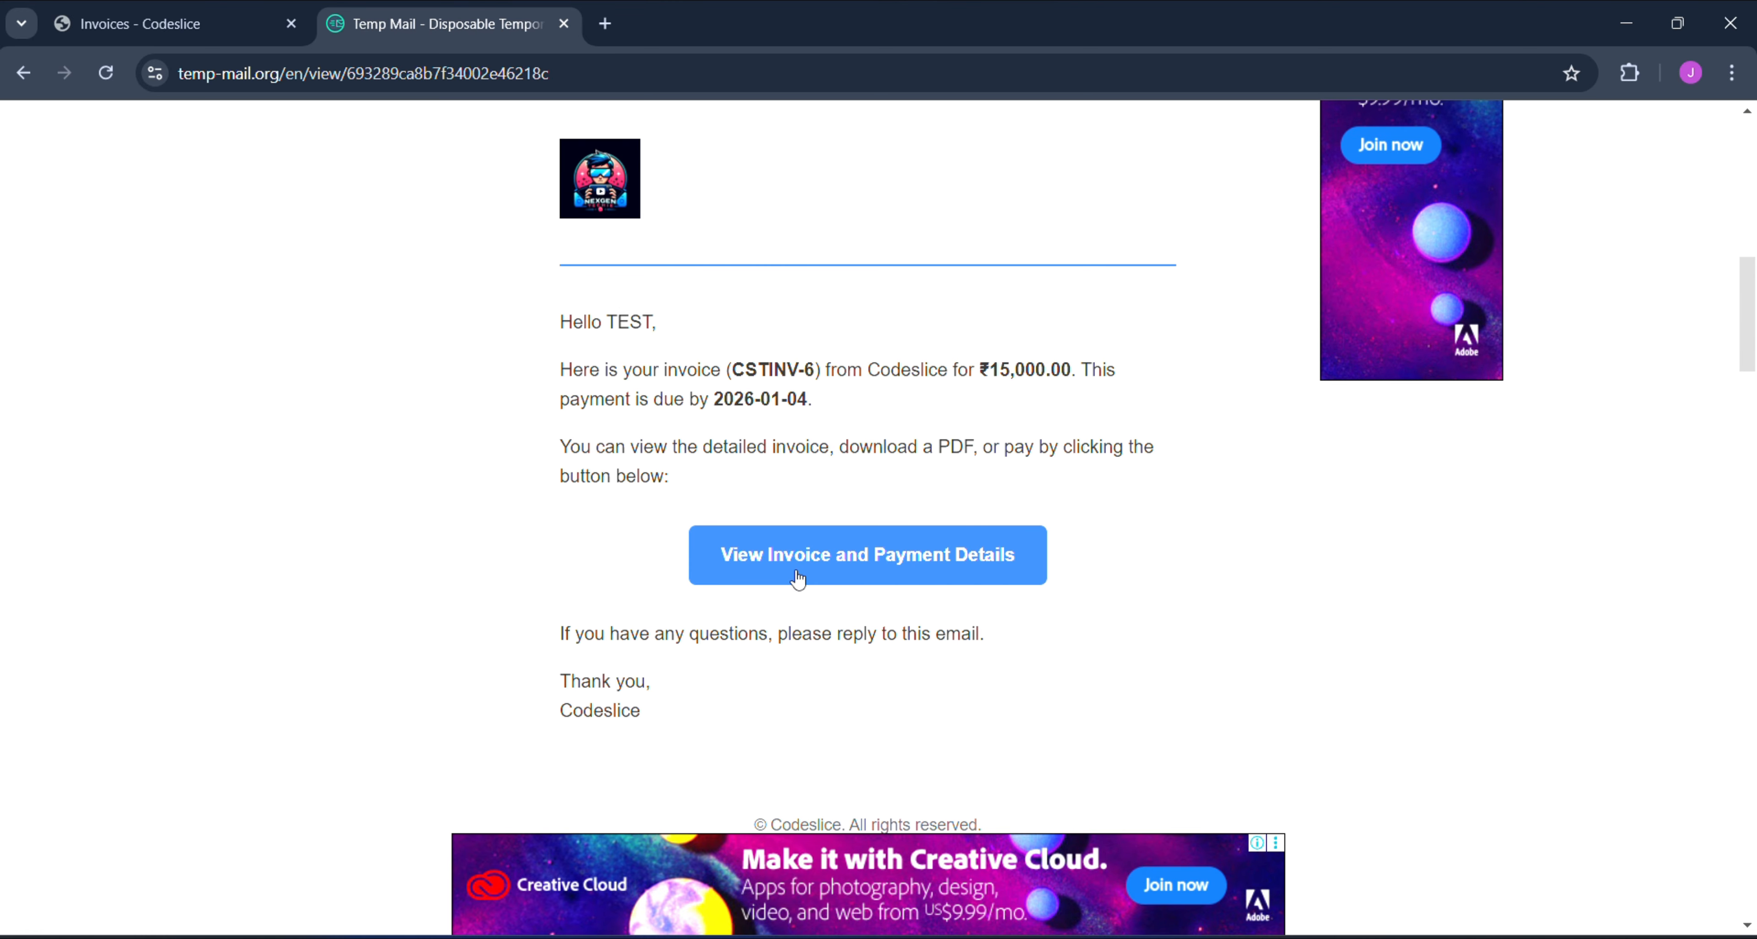
- Open the invoice and payment page from the email, review its item line and UPI payment options, and highlight the Total Due amount
click(790, 568)
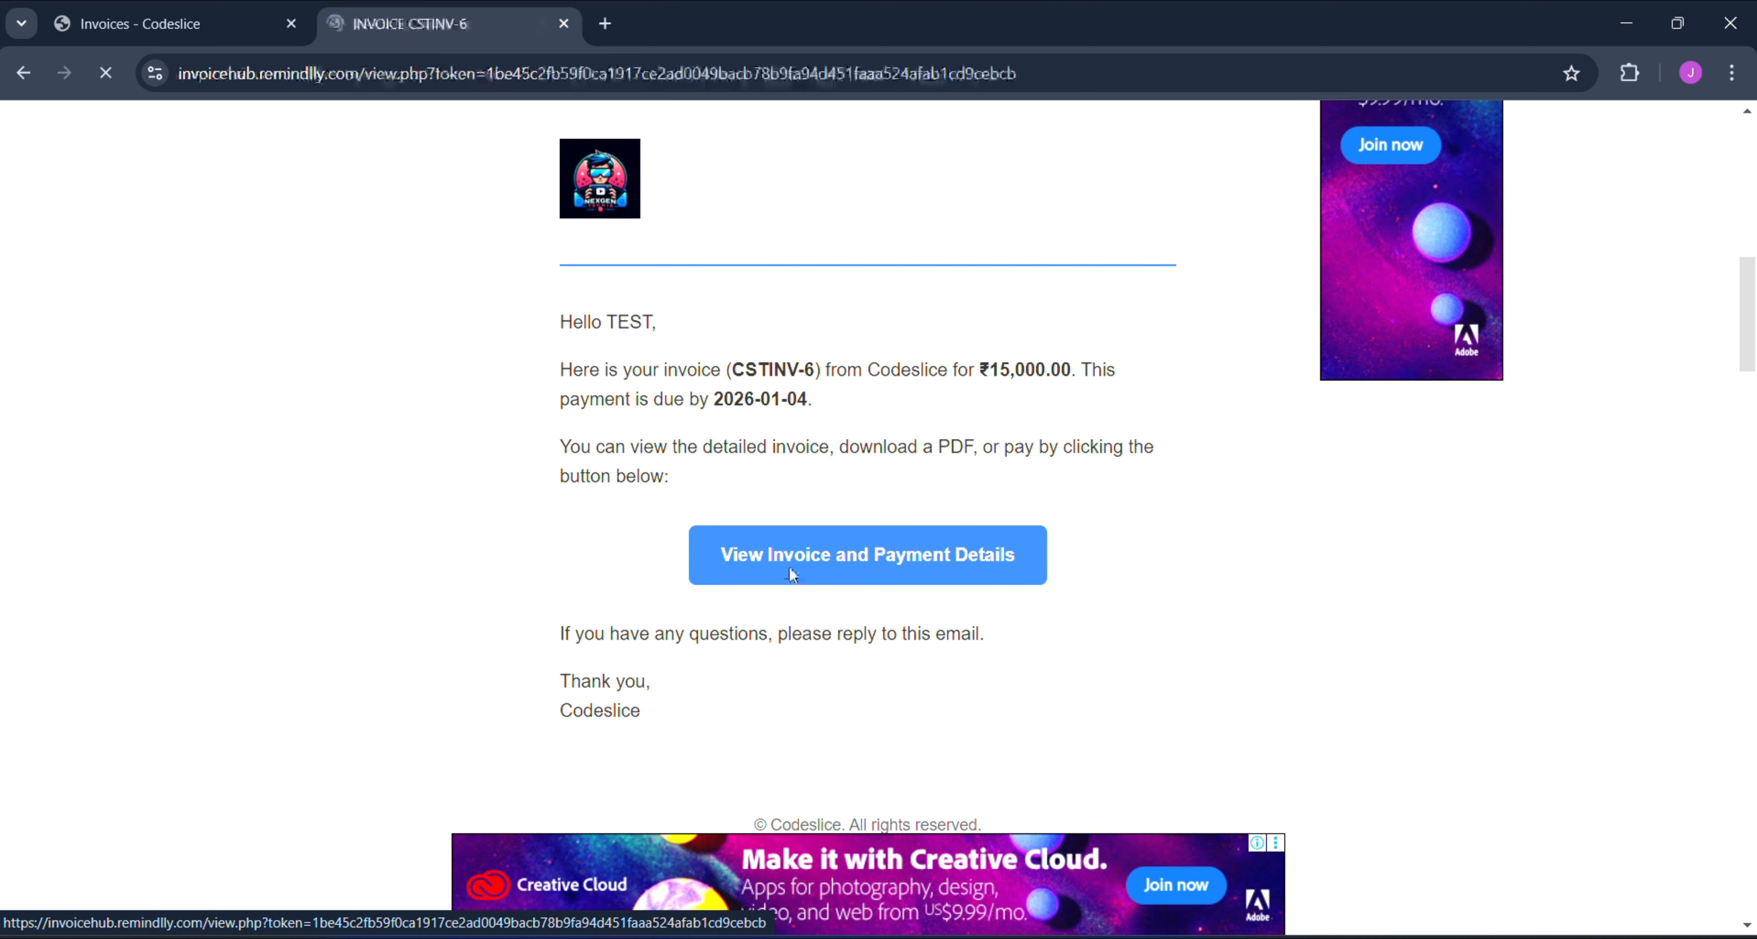
scroll(789, 568, down, 10)
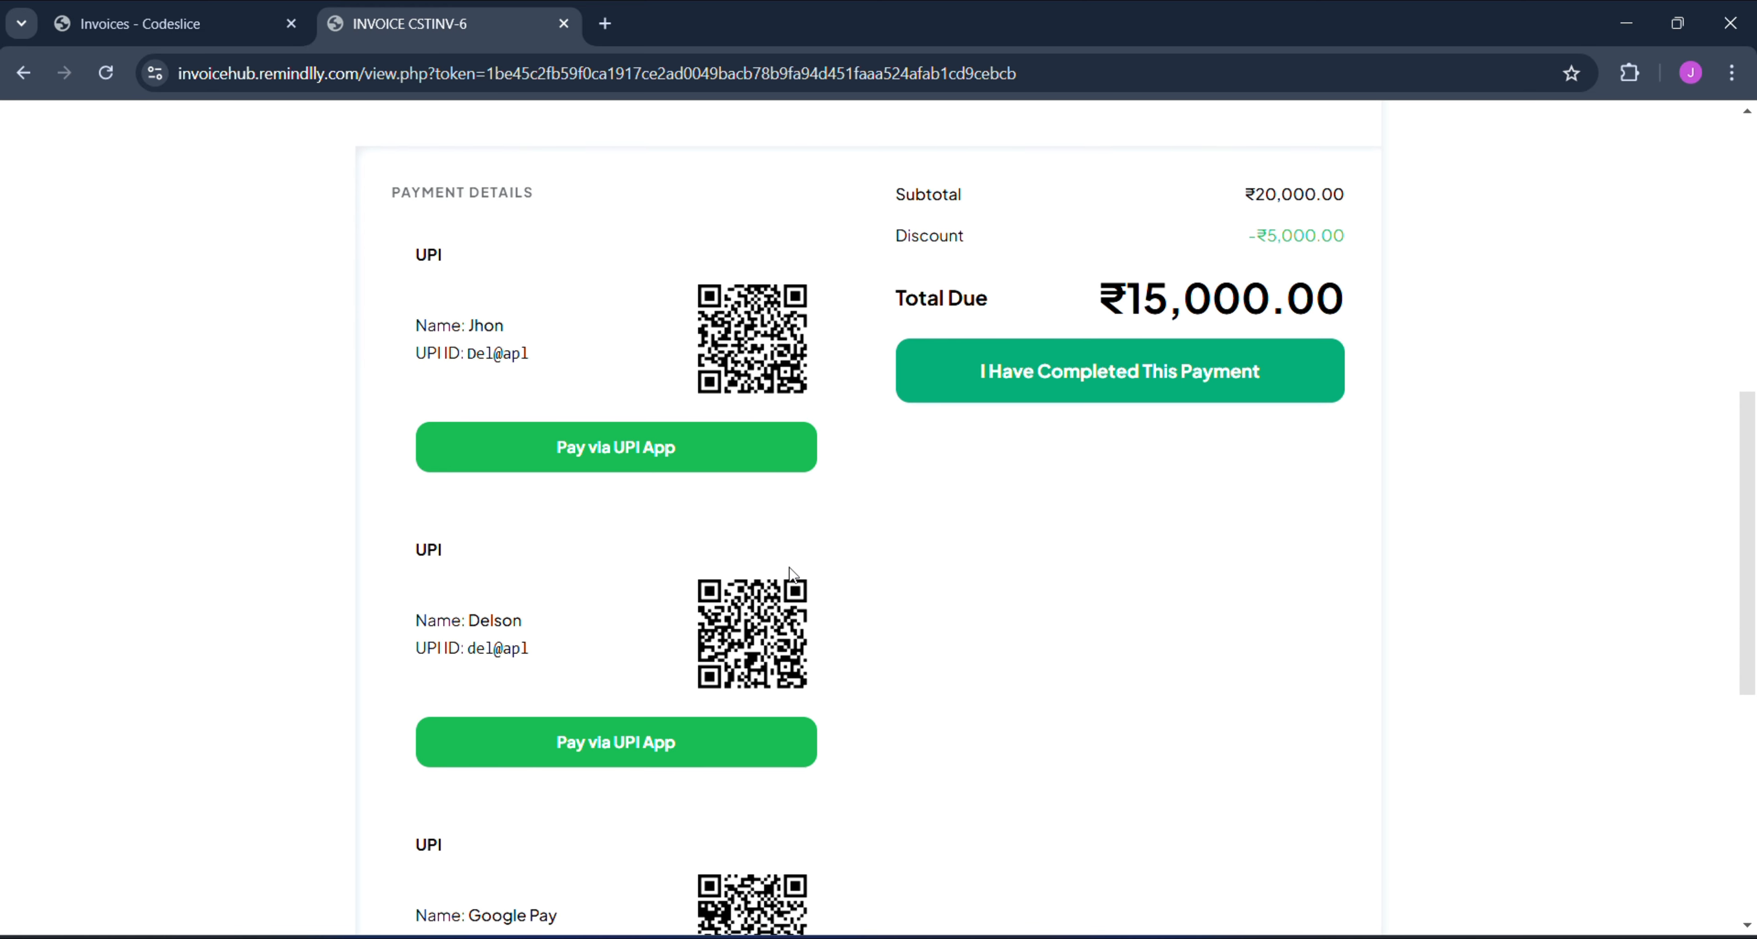
scroll(793, 574, up, 4)
scroll(793, 574, down, 8)
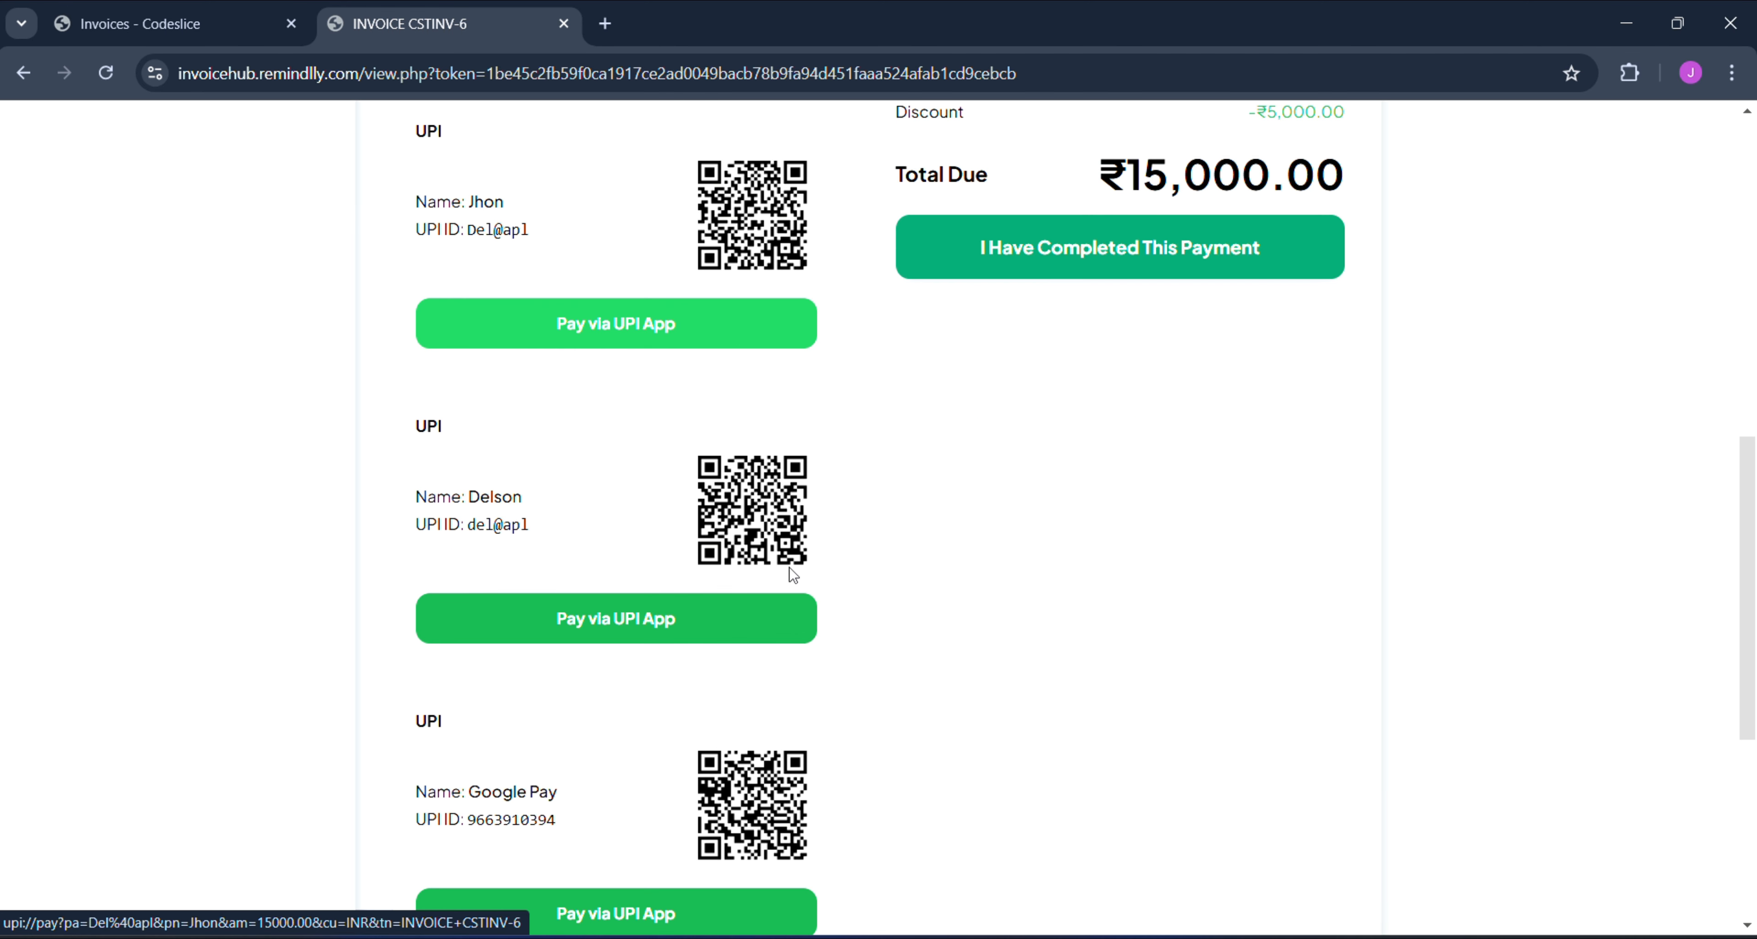
scroll(794, 575, up, 3)
scroll(793, 574, up, 5)
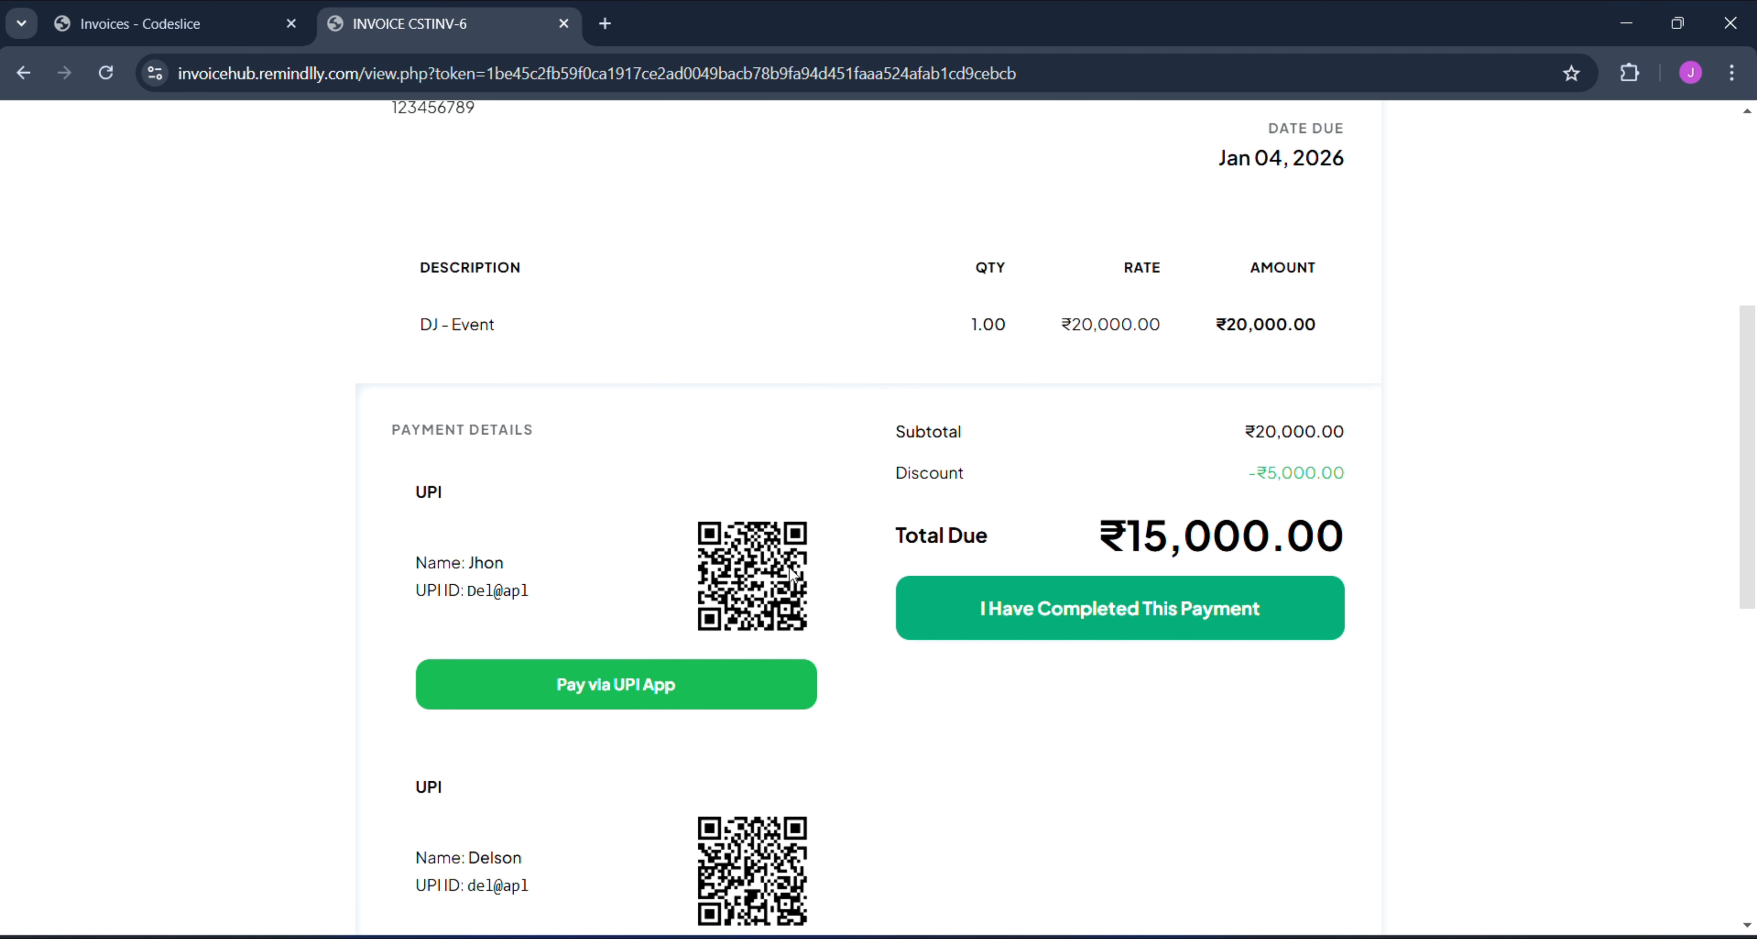
scroll(792, 574, down, 2)
scroll(792, 574, up, 2)
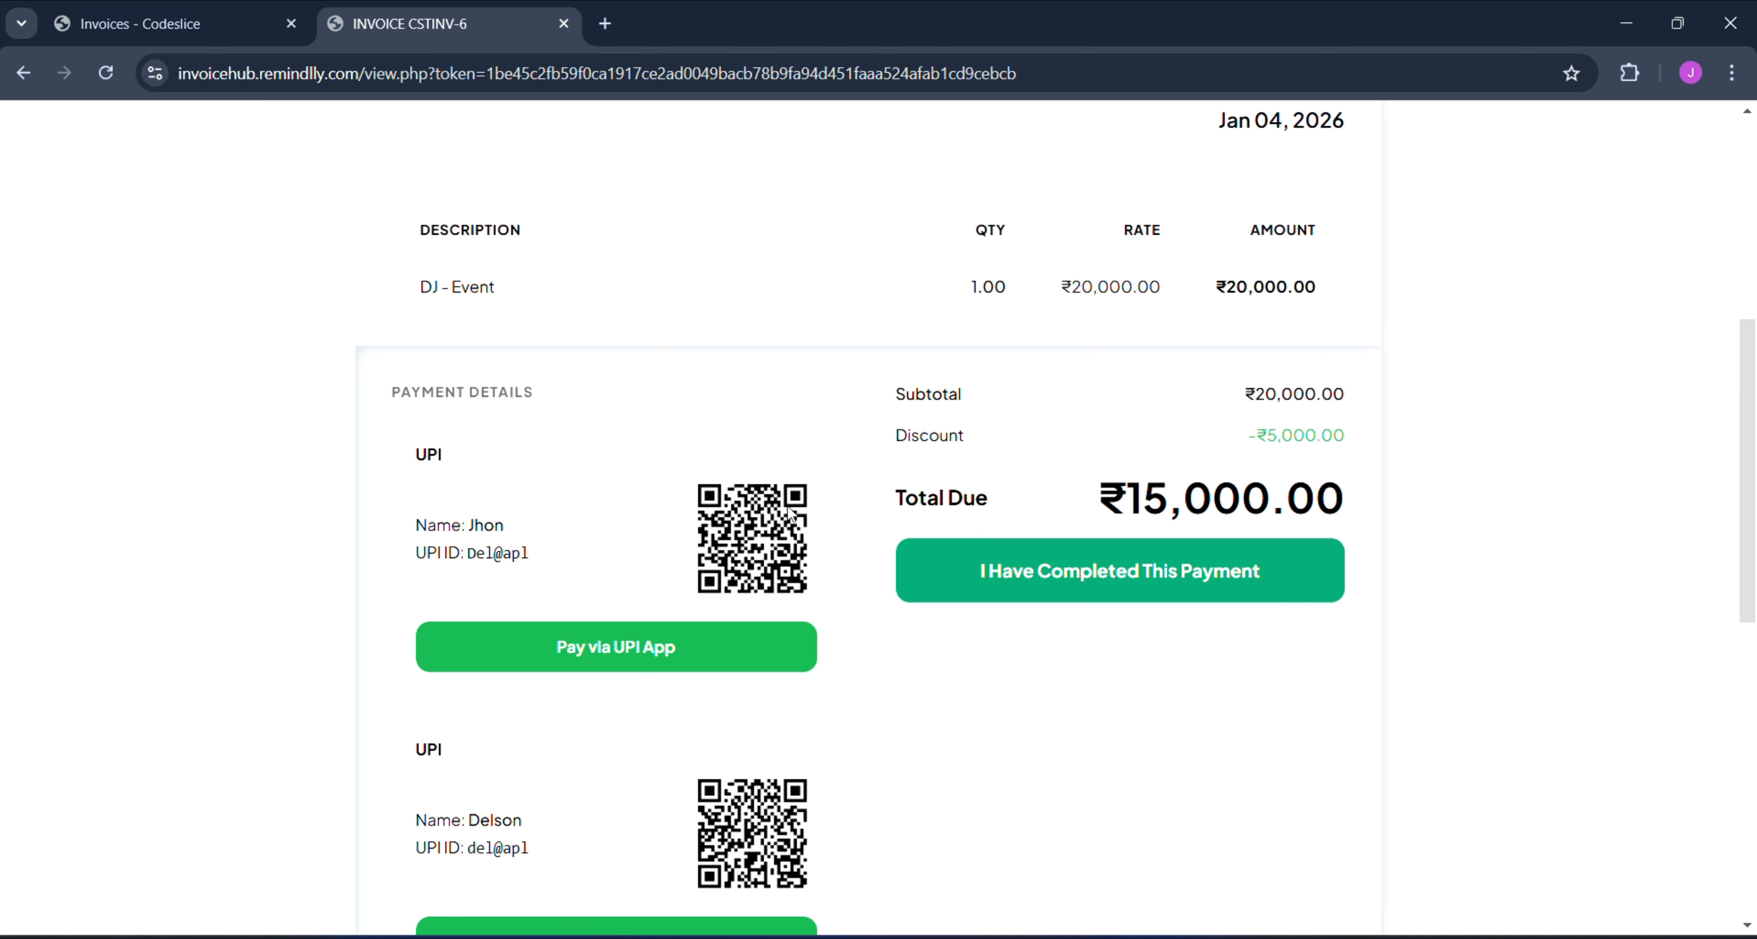
scroll(790, 513, down, 8)
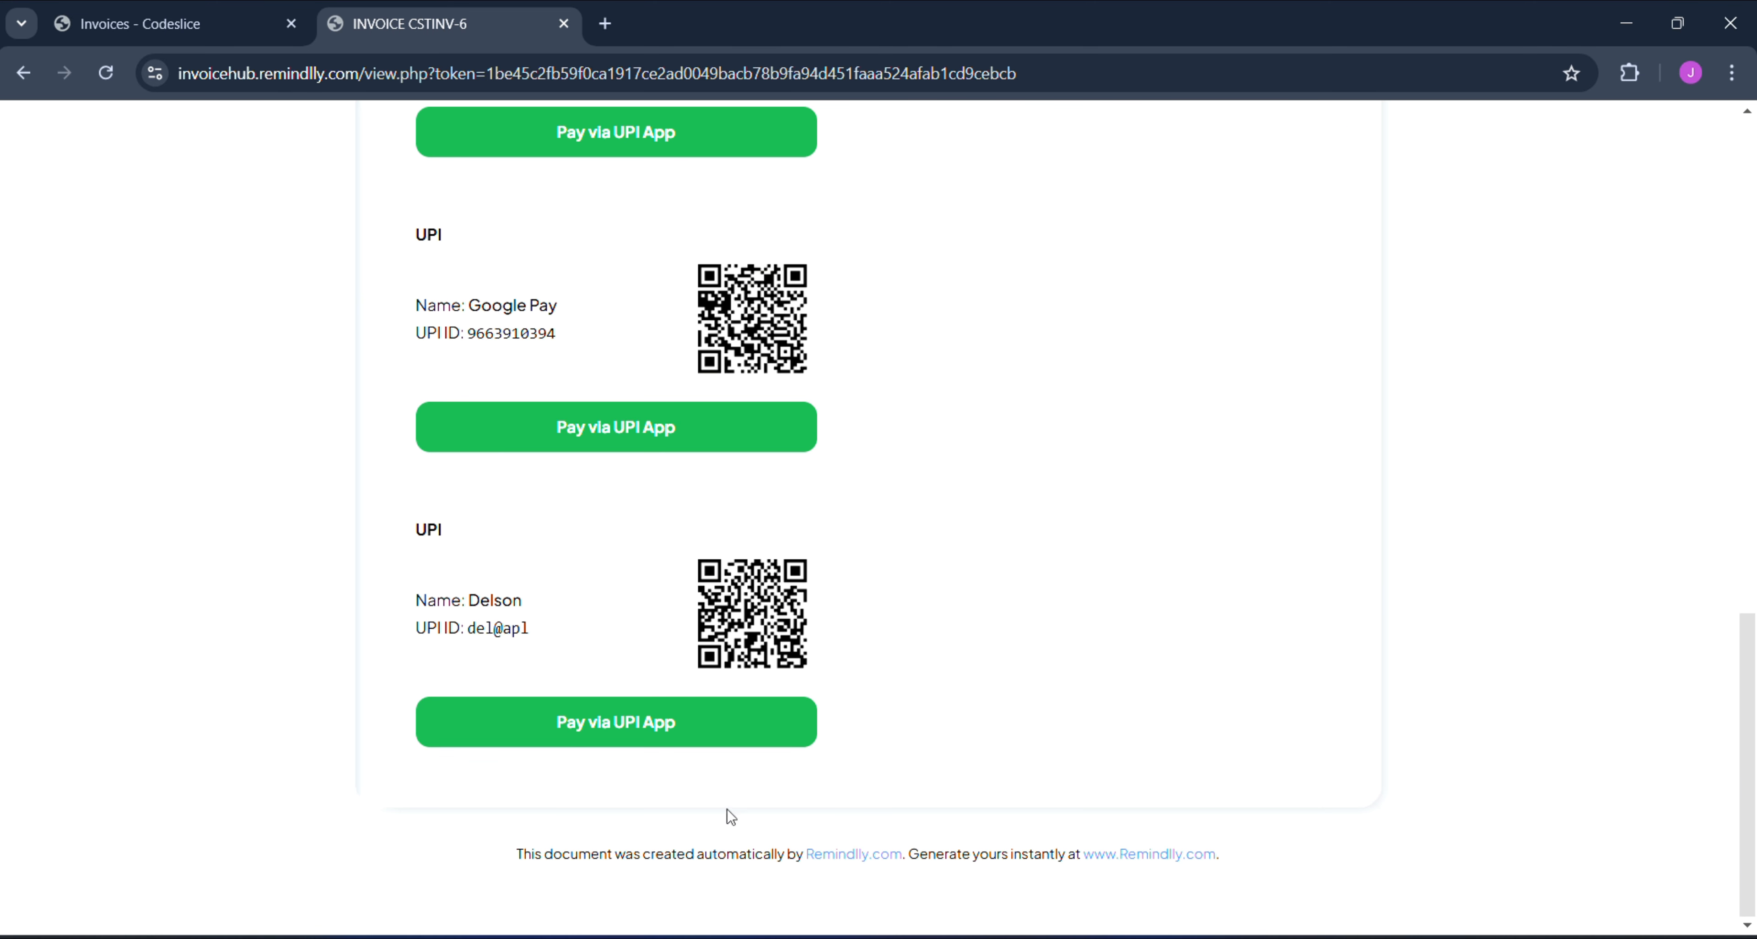
scroll(1024, 421, up, 2)
scroll(1023, 419, up, 5)
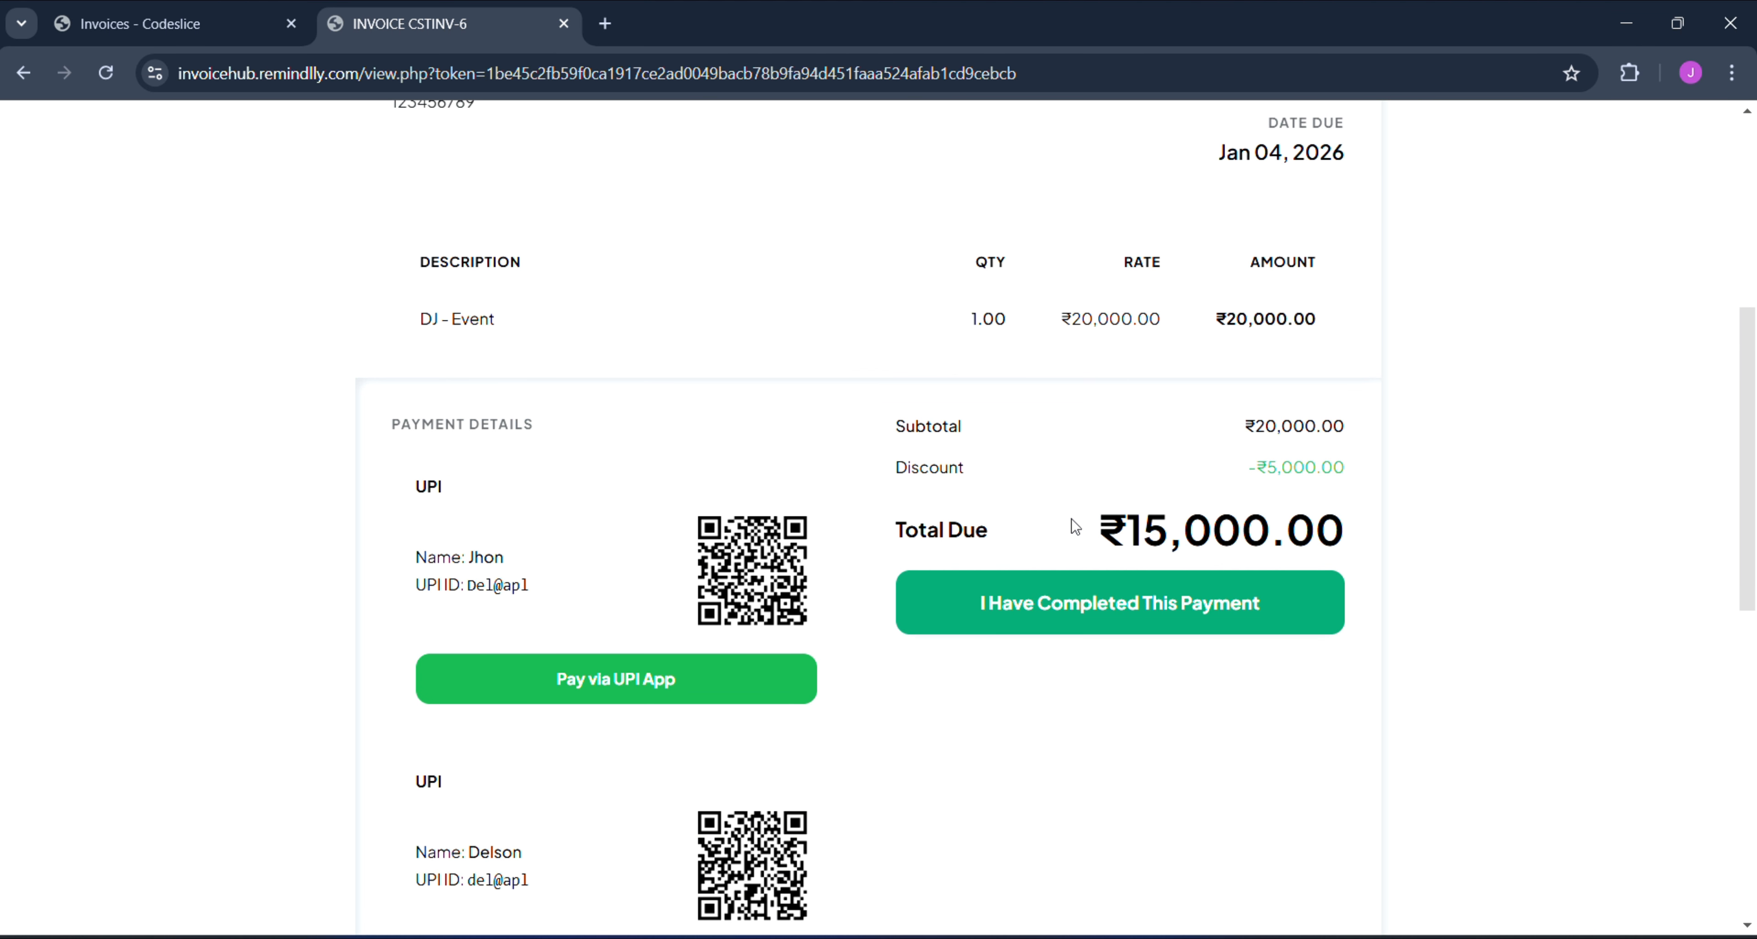
drag(1075, 527, 1341, 539)
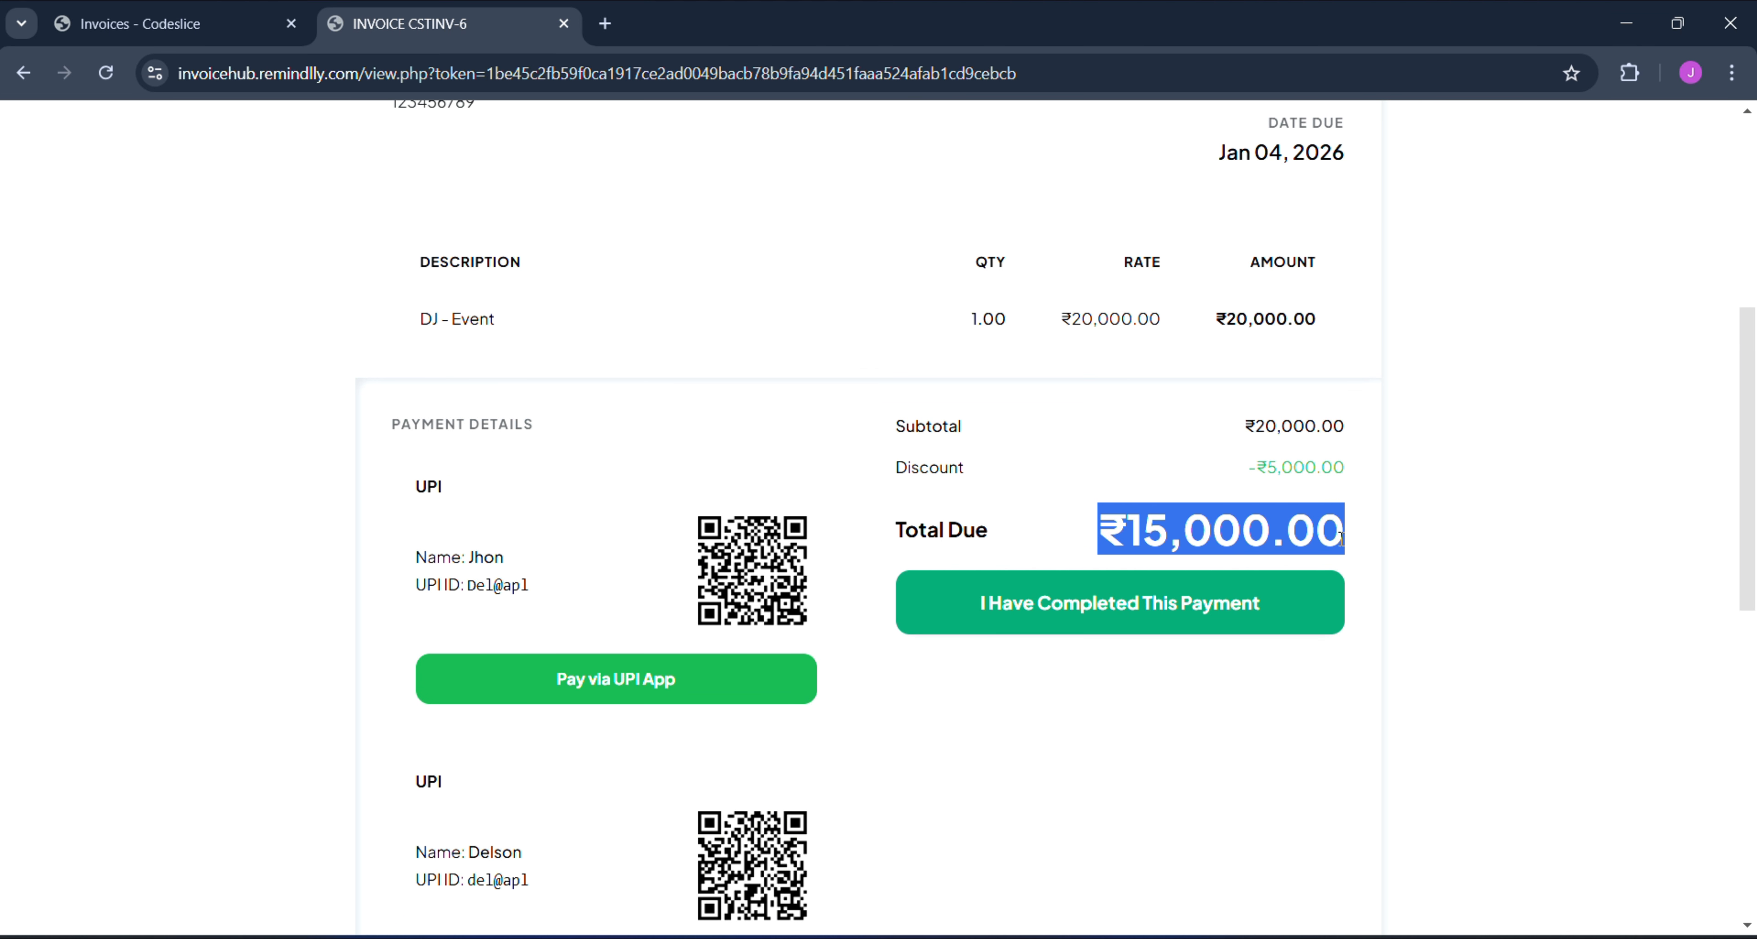
- Report the invoice payment as completed, entering a transaction ID, and confirm the payment
click(1038, 604)
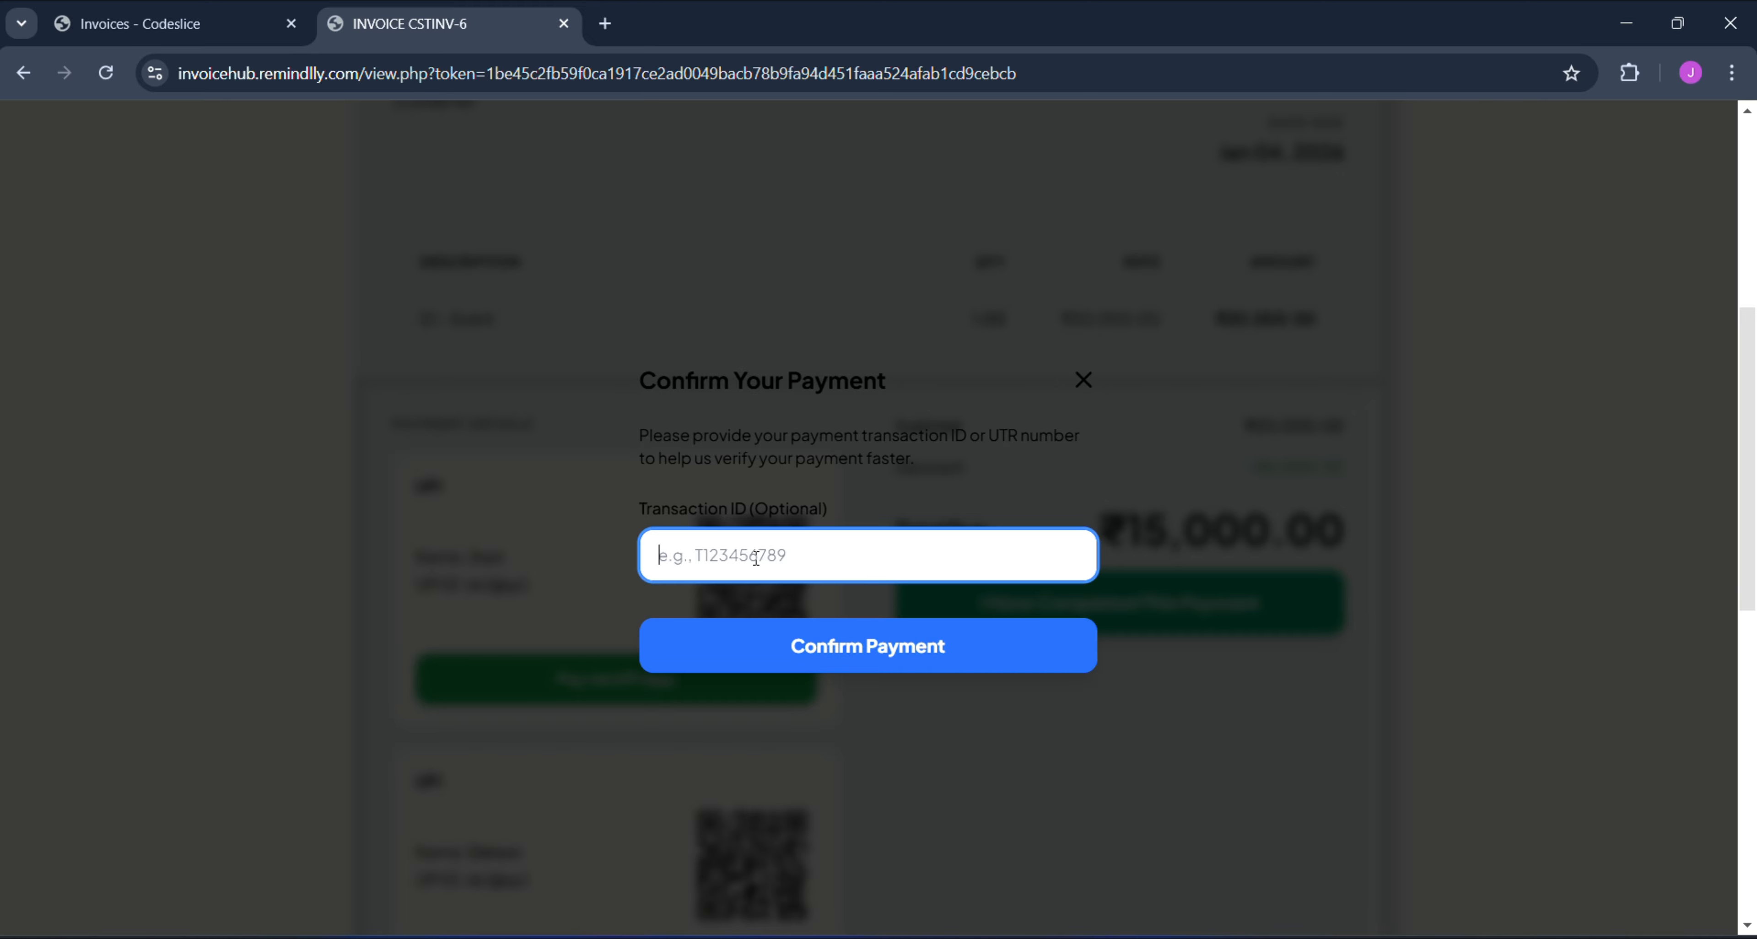
drag(840, 506, 585, 507)
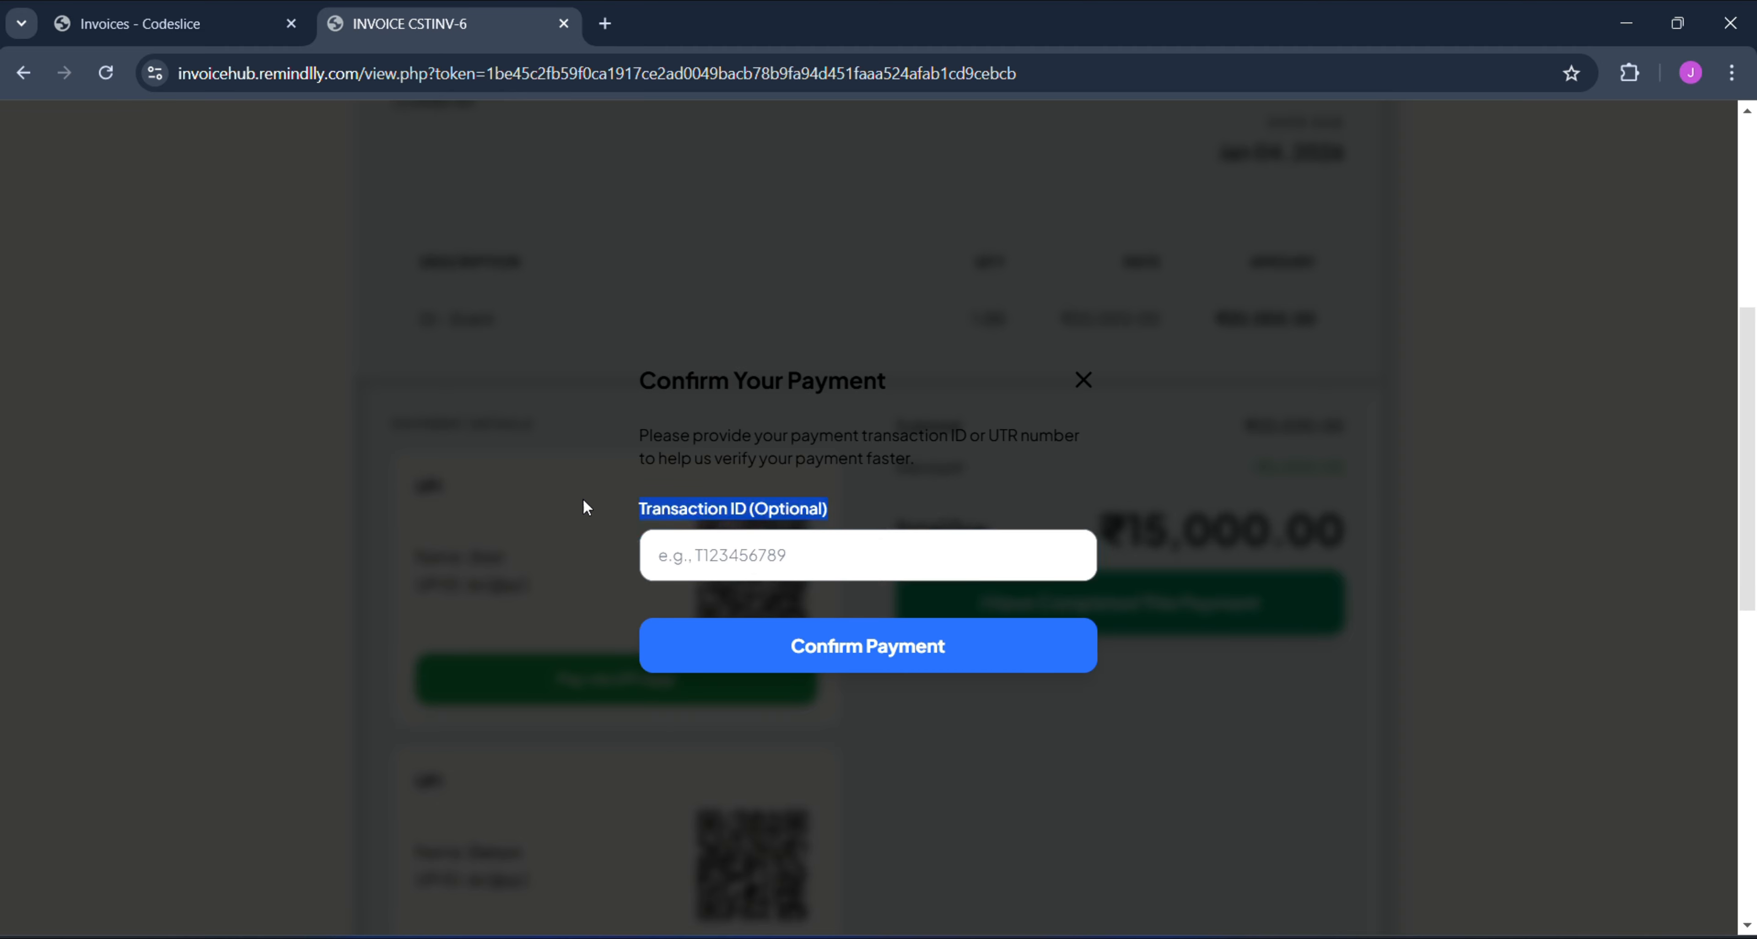
click(721, 553)
text(1234)
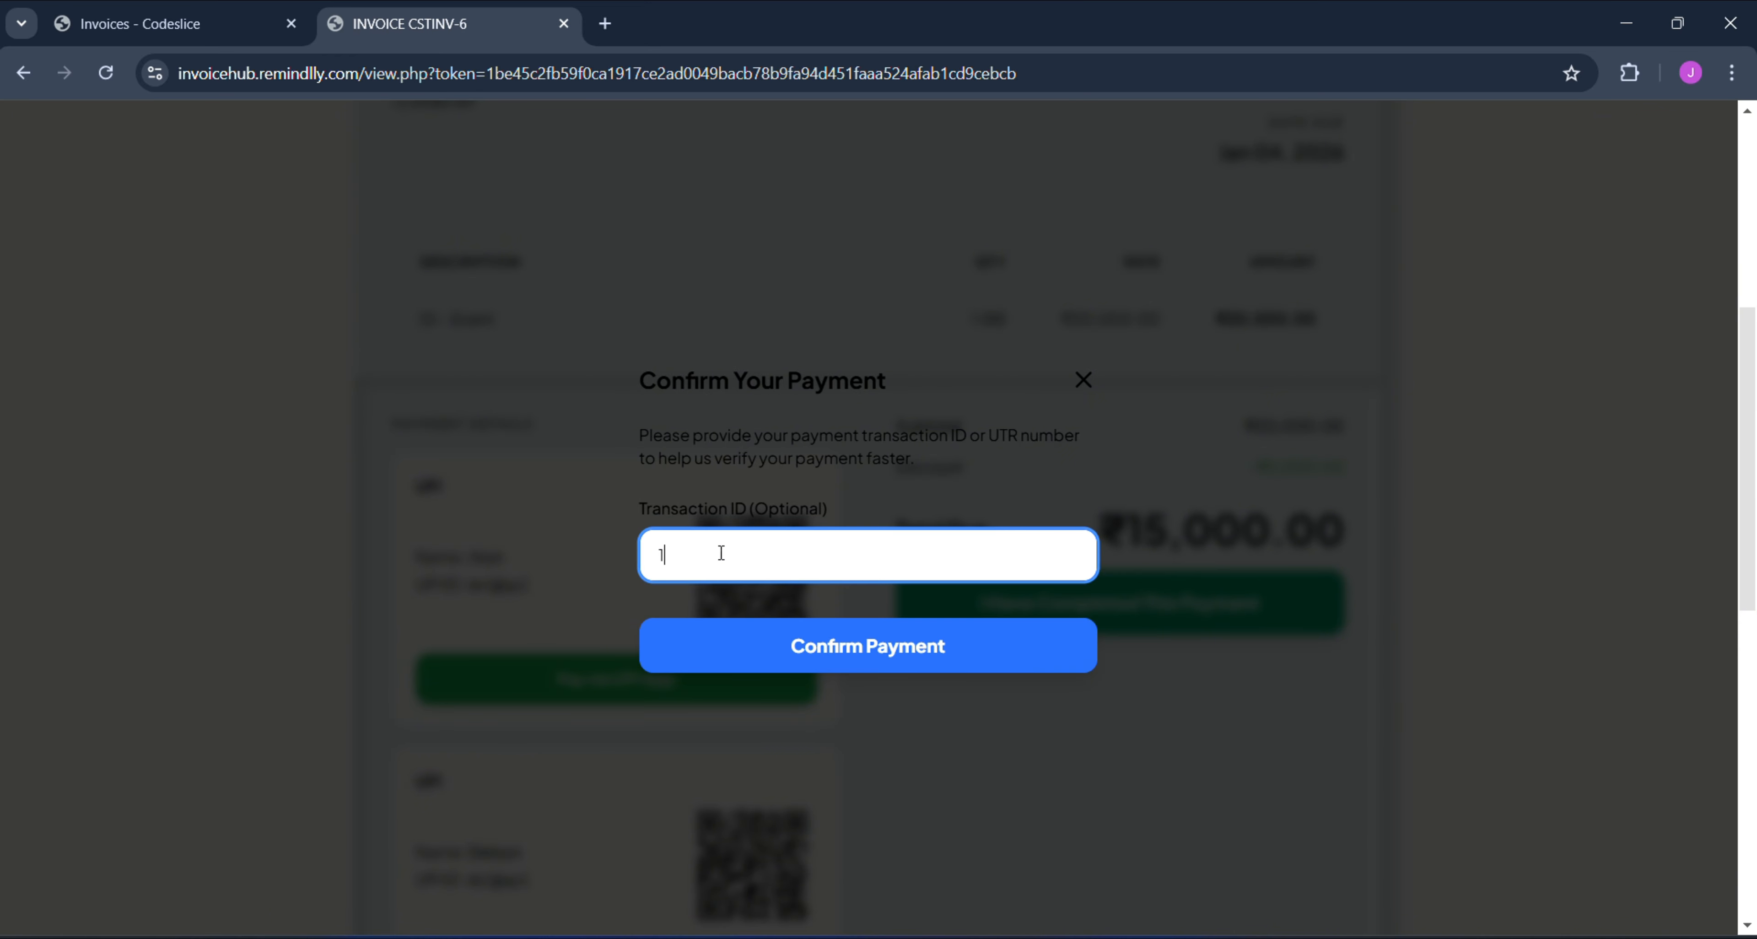
text(5)
click(855, 639)
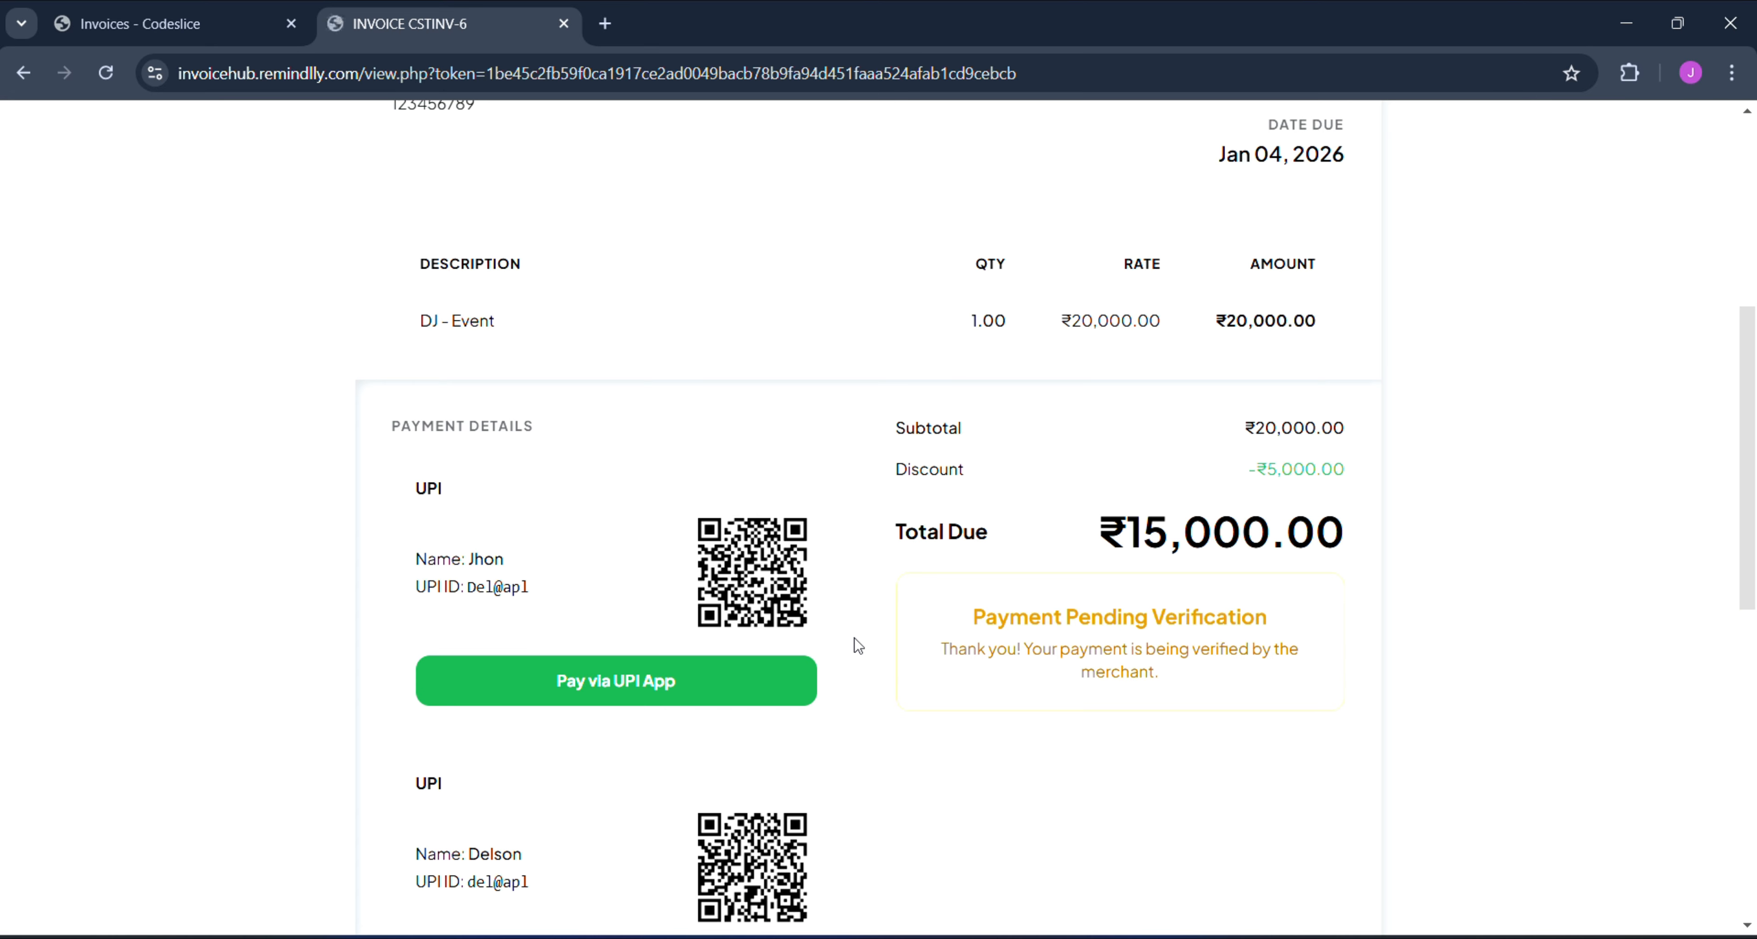
- Review the invoice's status on the client page, and switch to Invoice Hub's list of pending payments
scroll(1028, 642, up, 3)
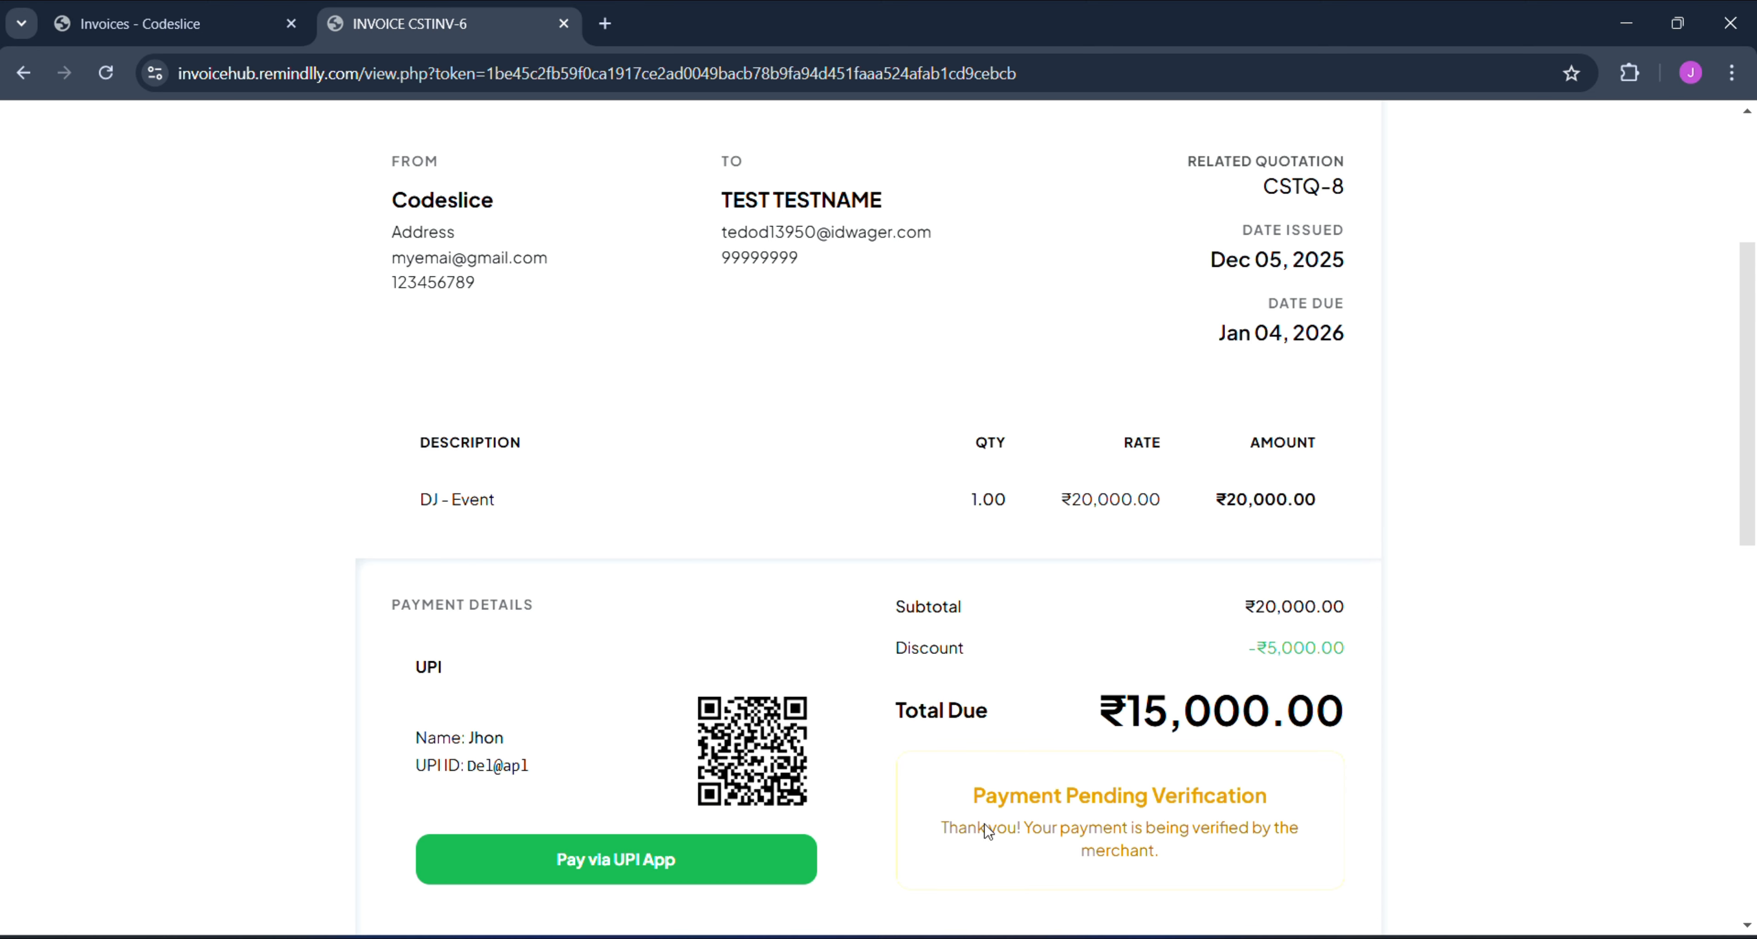
scroll(1210, 842, up, 5)
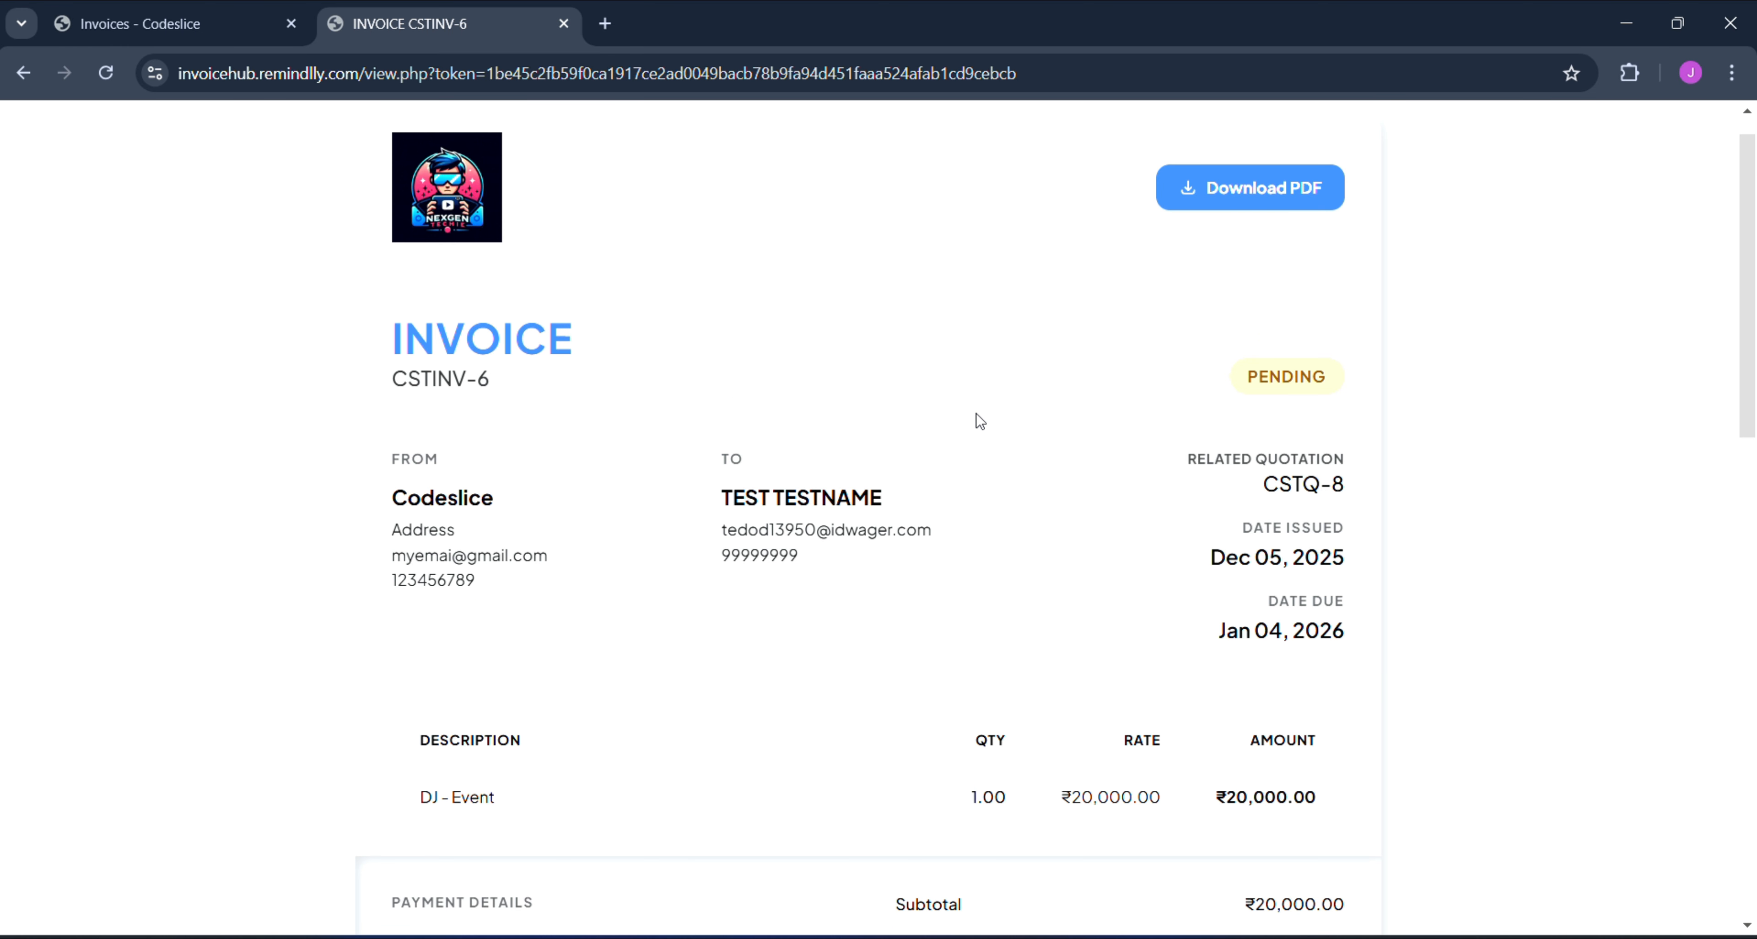
click(204, 23)
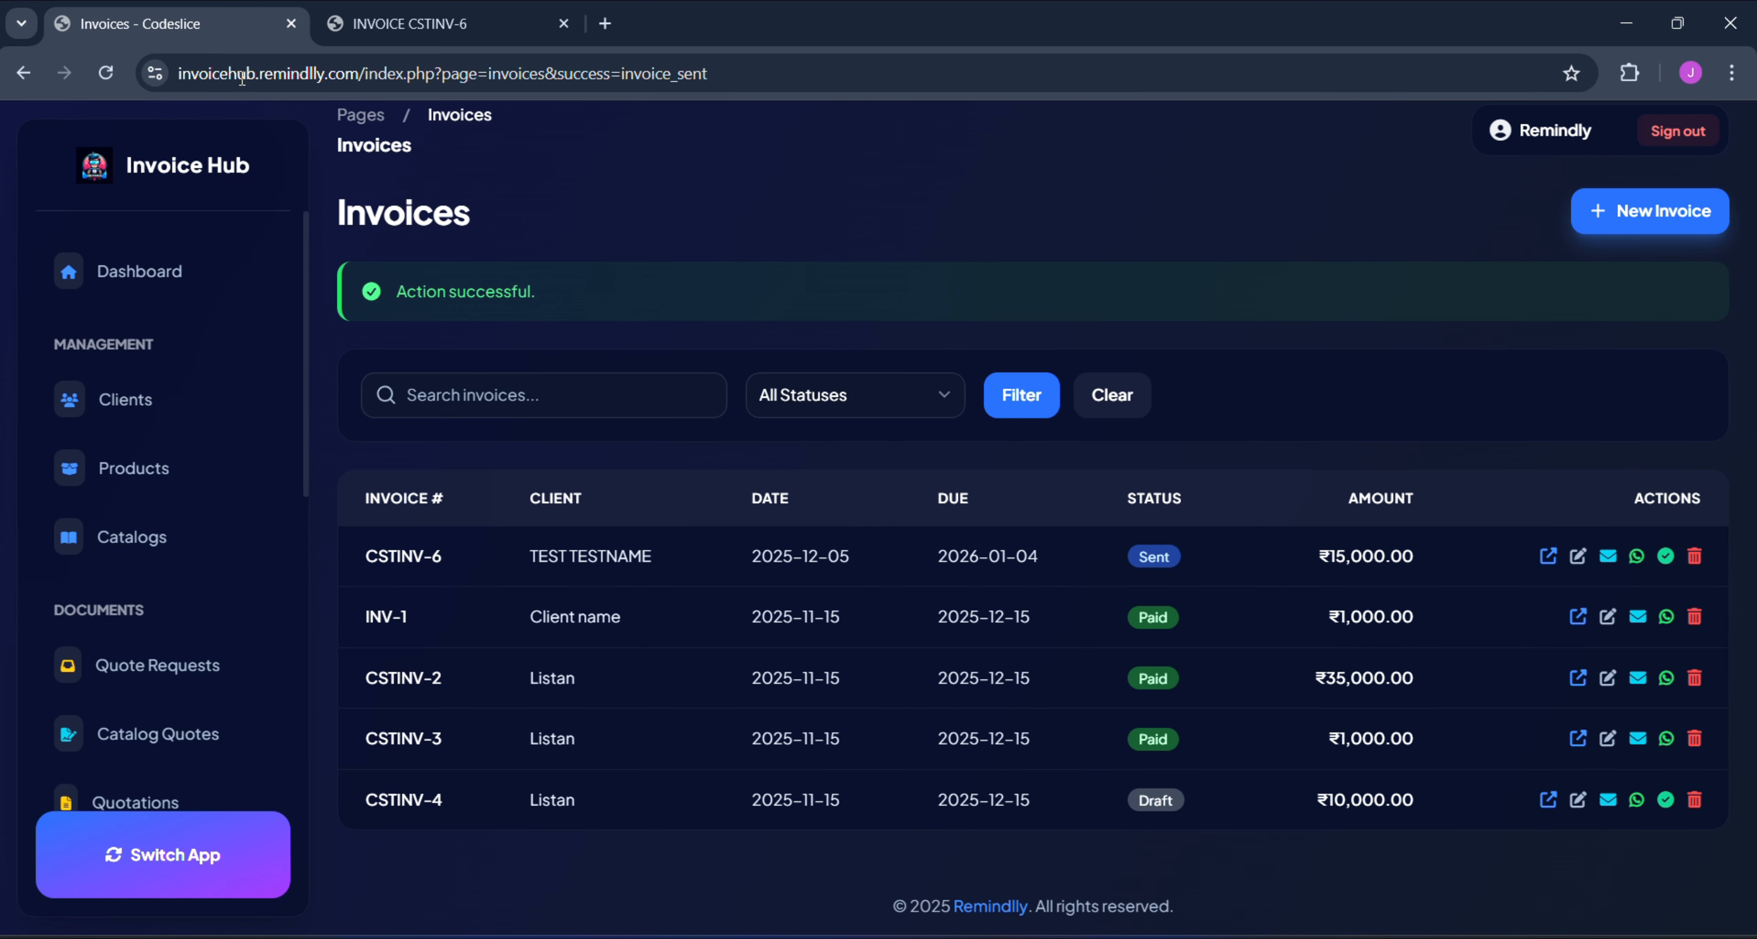
scroll(92, 683, down, 4)
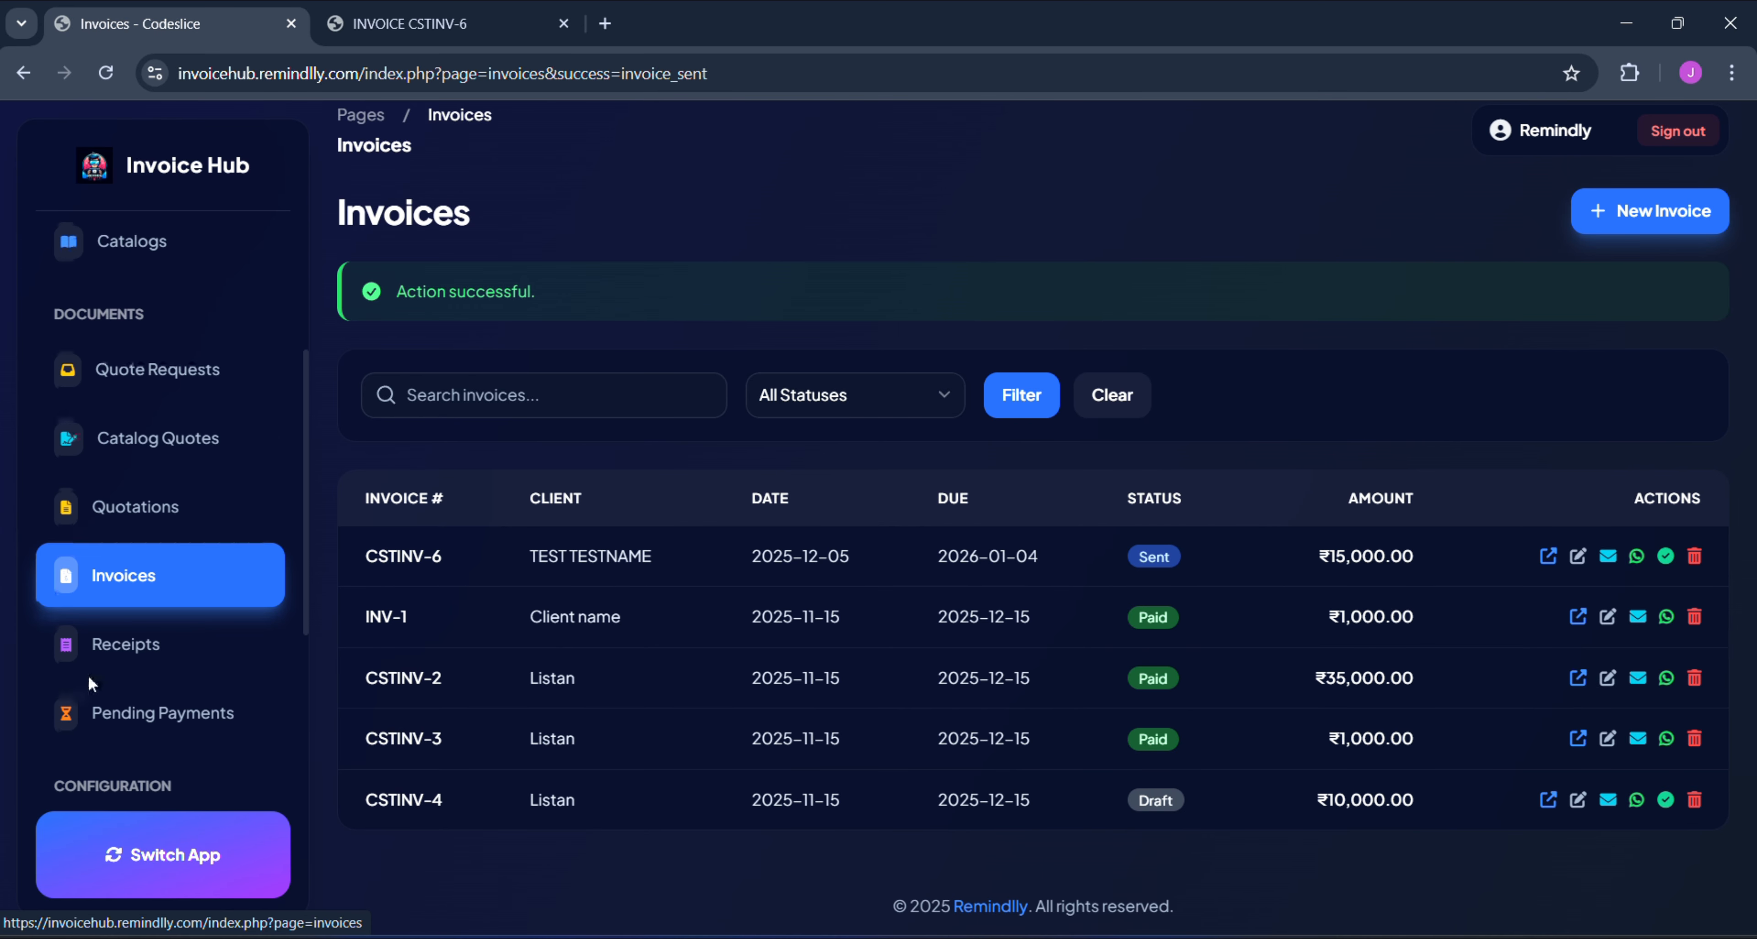
click(161, 735)
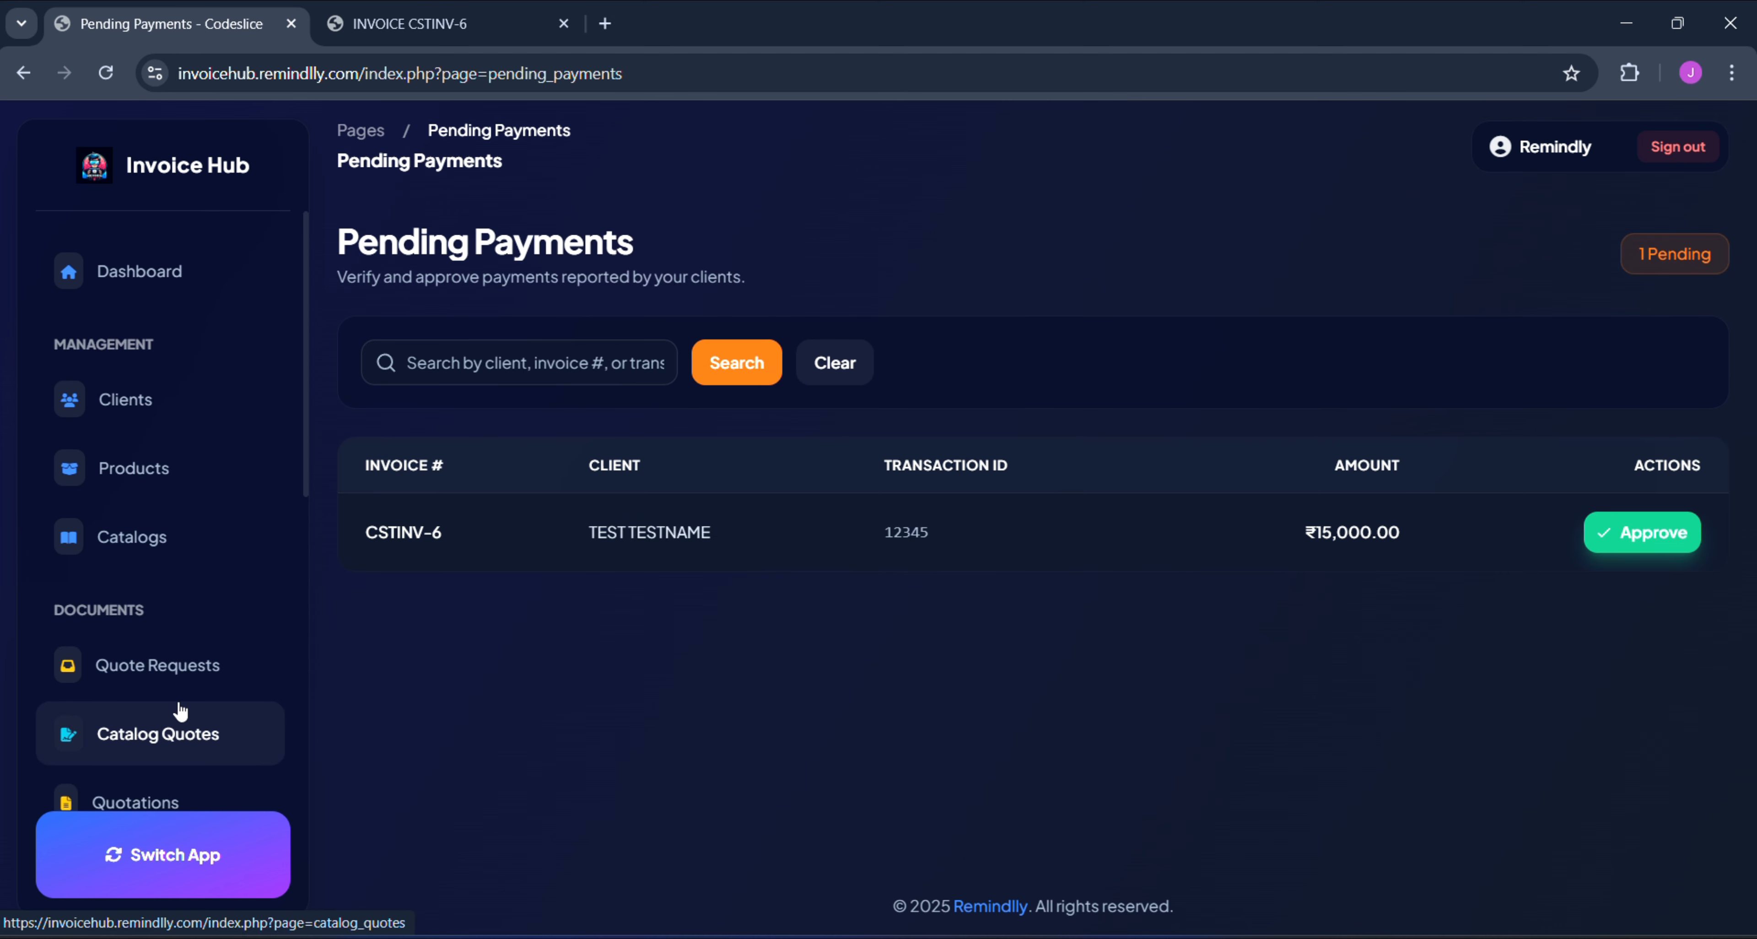
- Examine the pending payment entry's invoice number, client, transaction ID and amount
drag(391, 524, 658, 554)
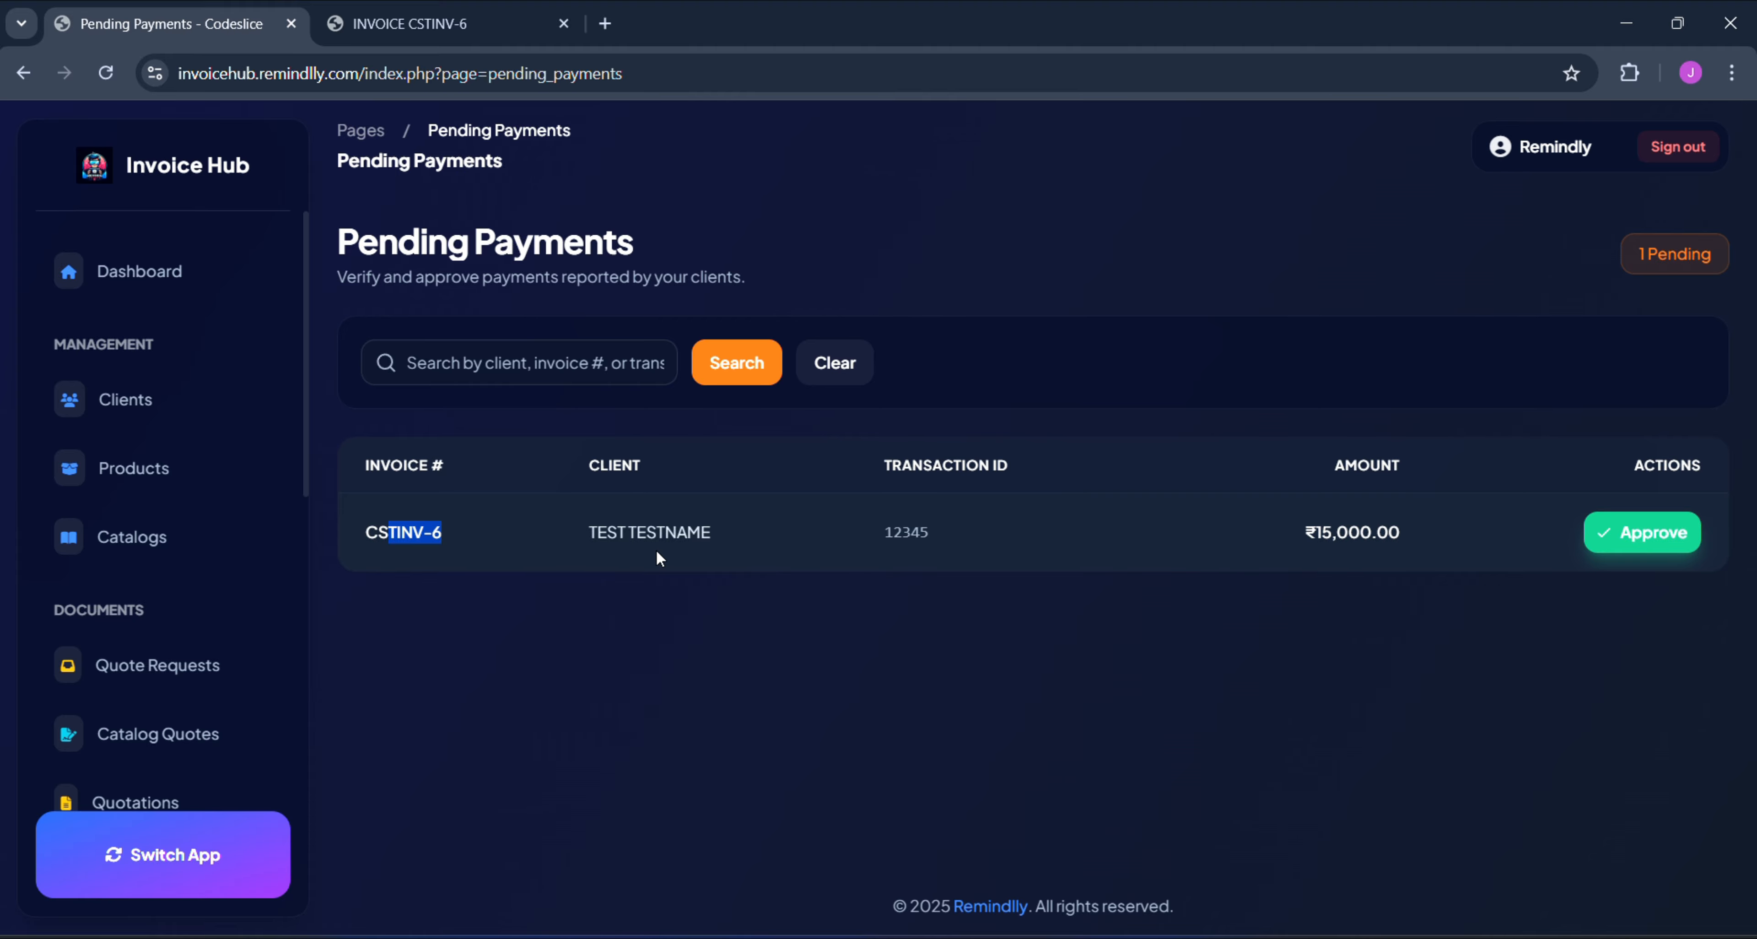
mouse_move(1311, 548)
mouse_down()
mouse_move(1417, 540)
mouse_move(1331, 537)
mouse_up()
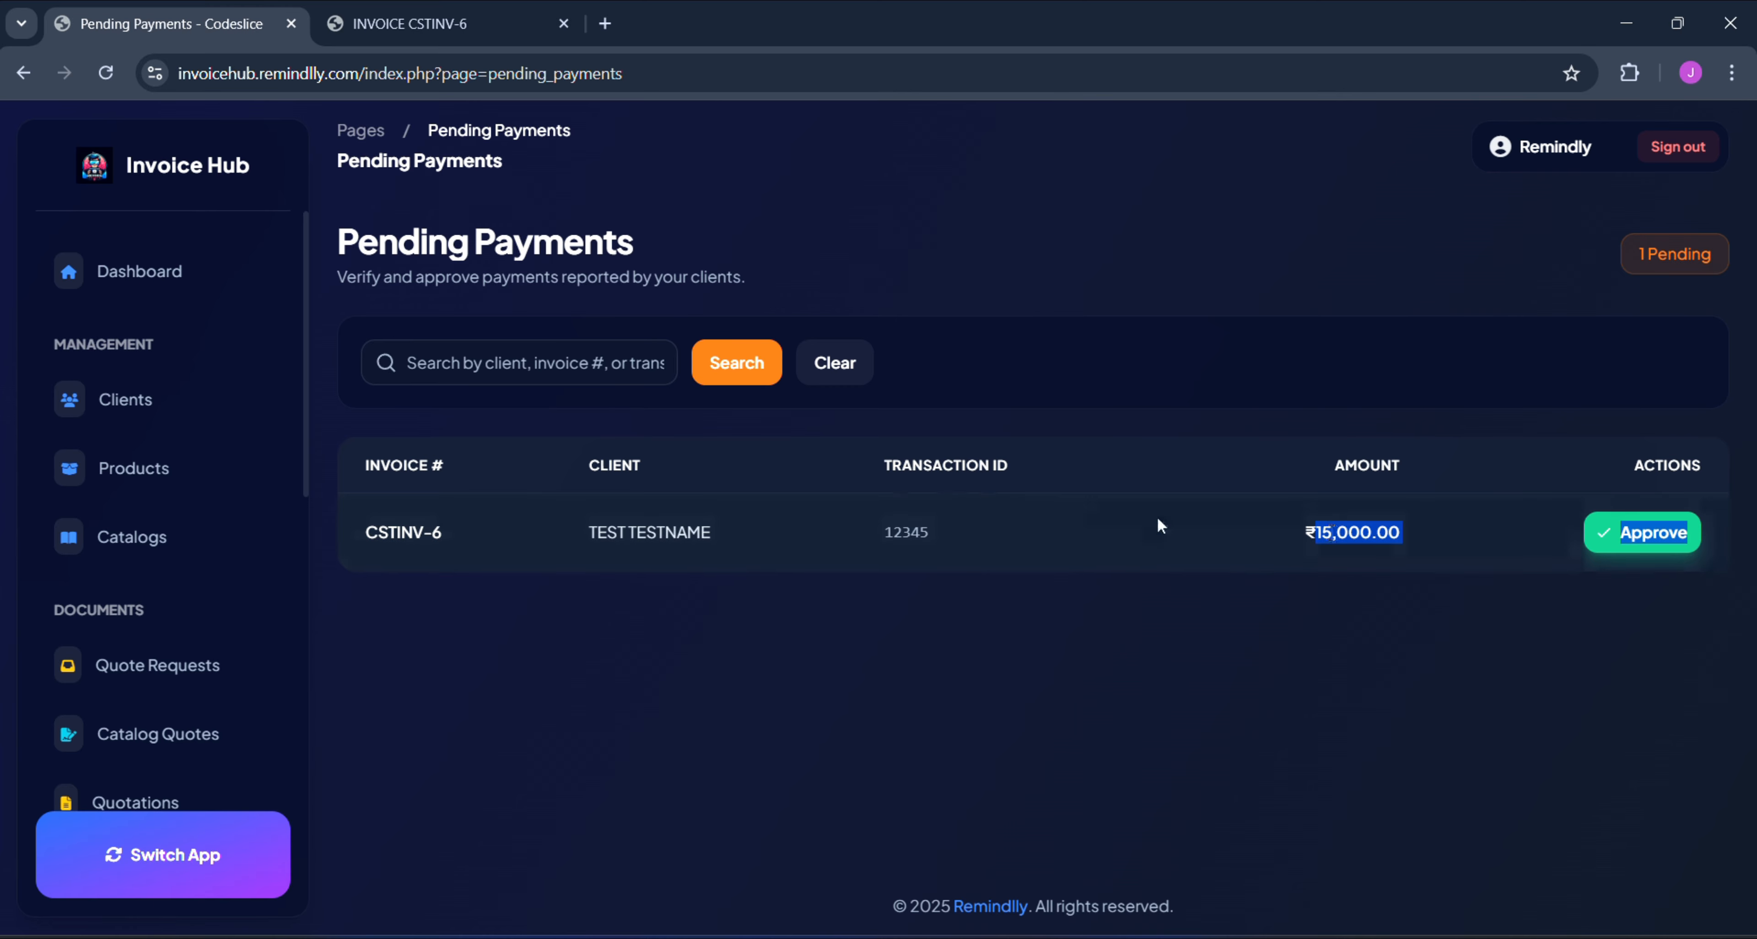
click(1280, 544)
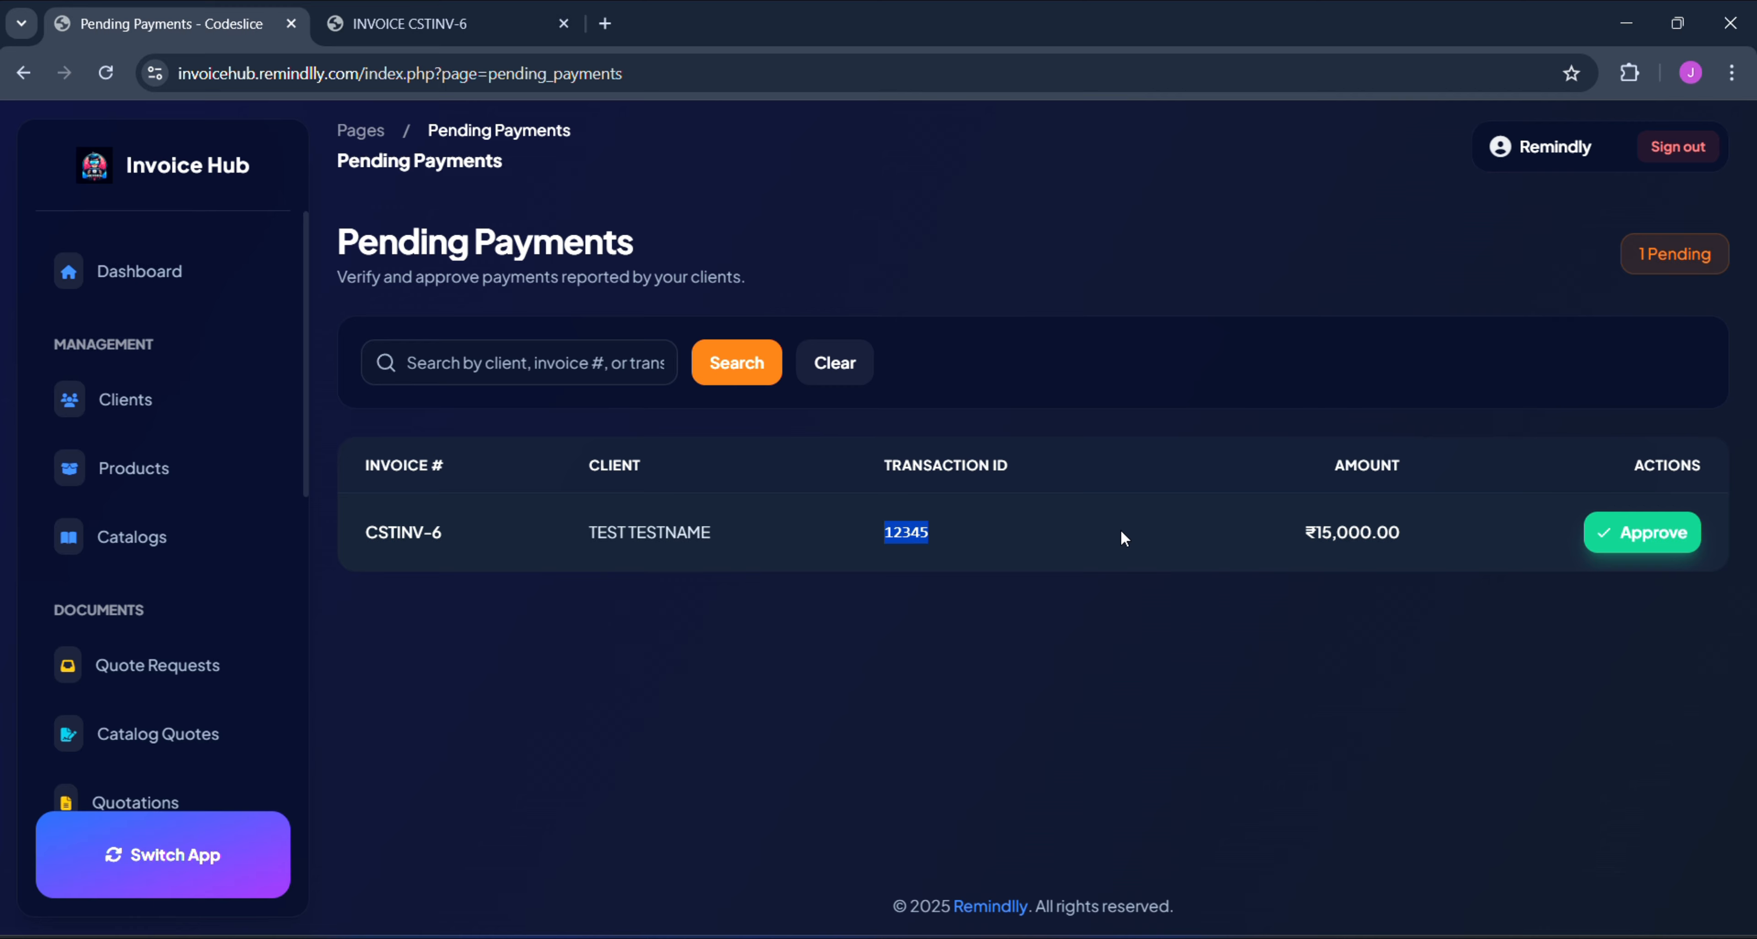
click(912, 462)
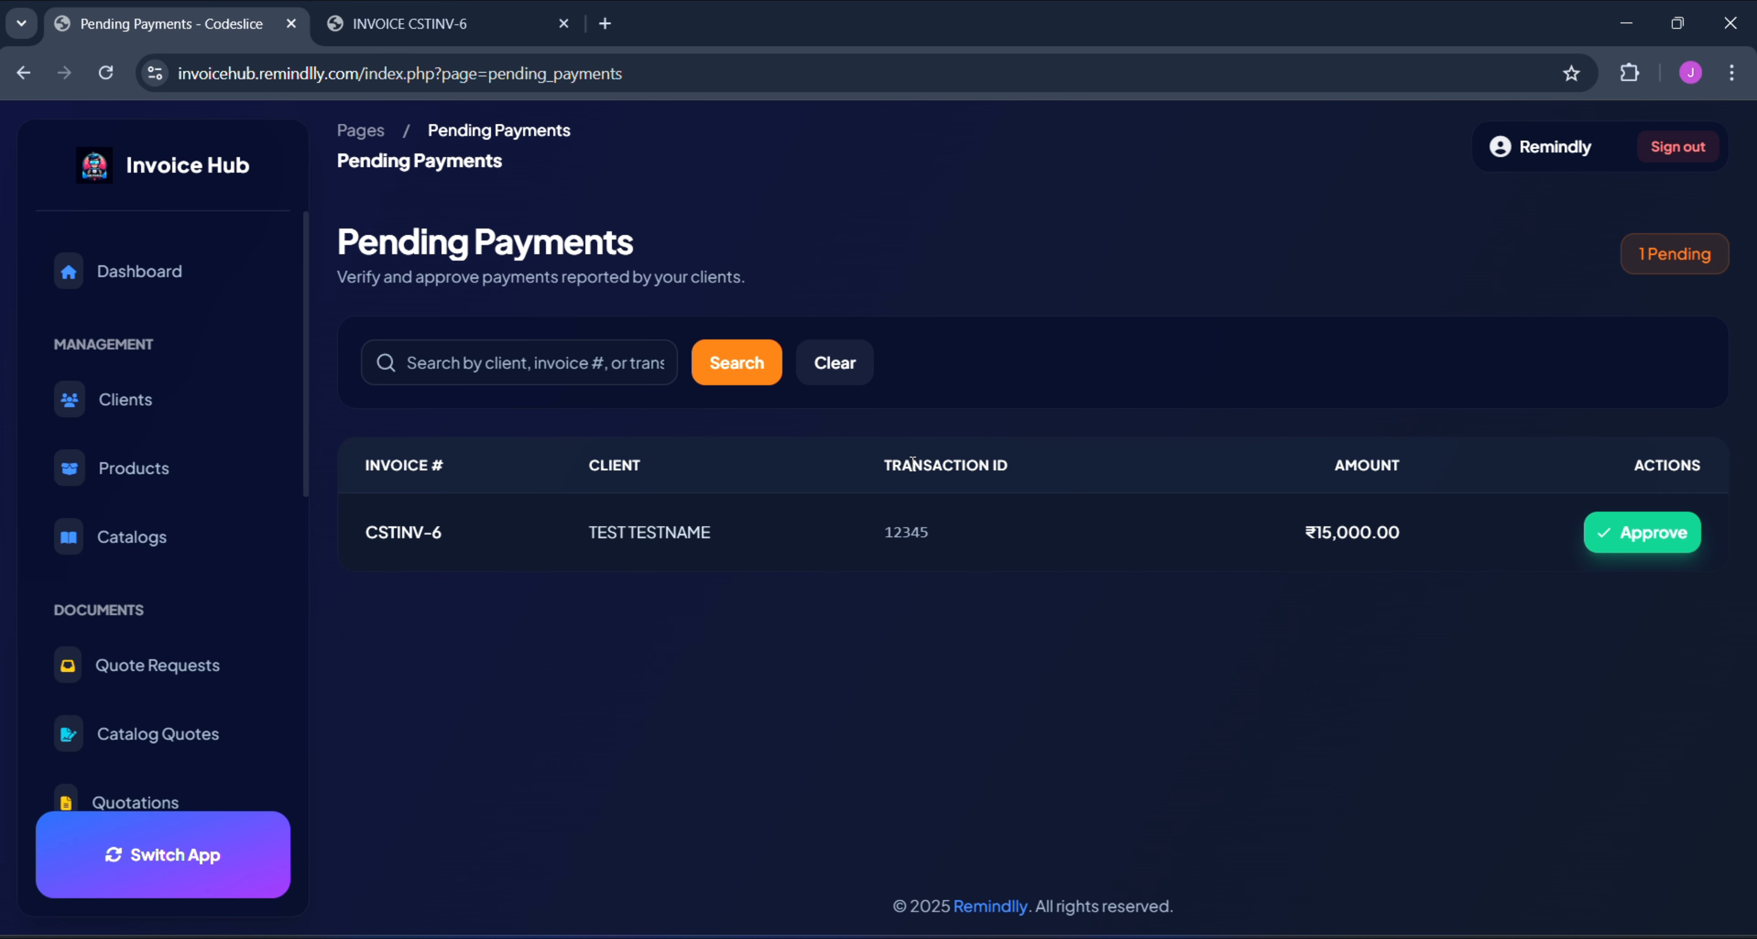
triple_click(912, 462)
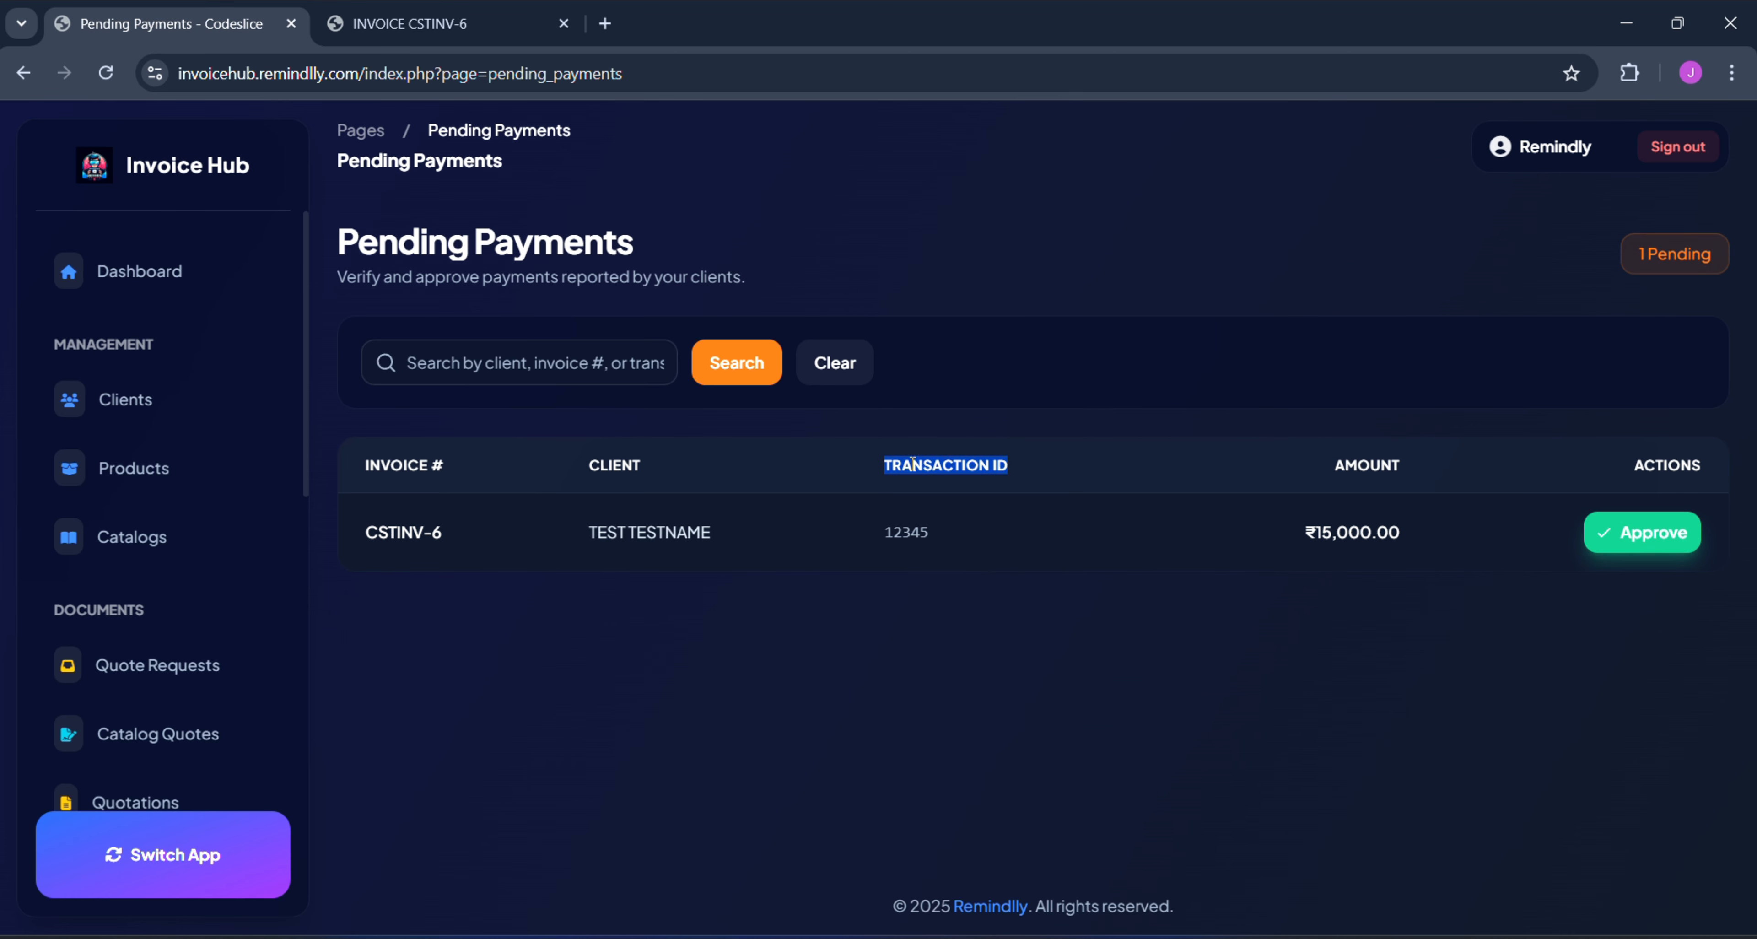
click(1281, 538)
drag(1281, 538, 1428, 514)
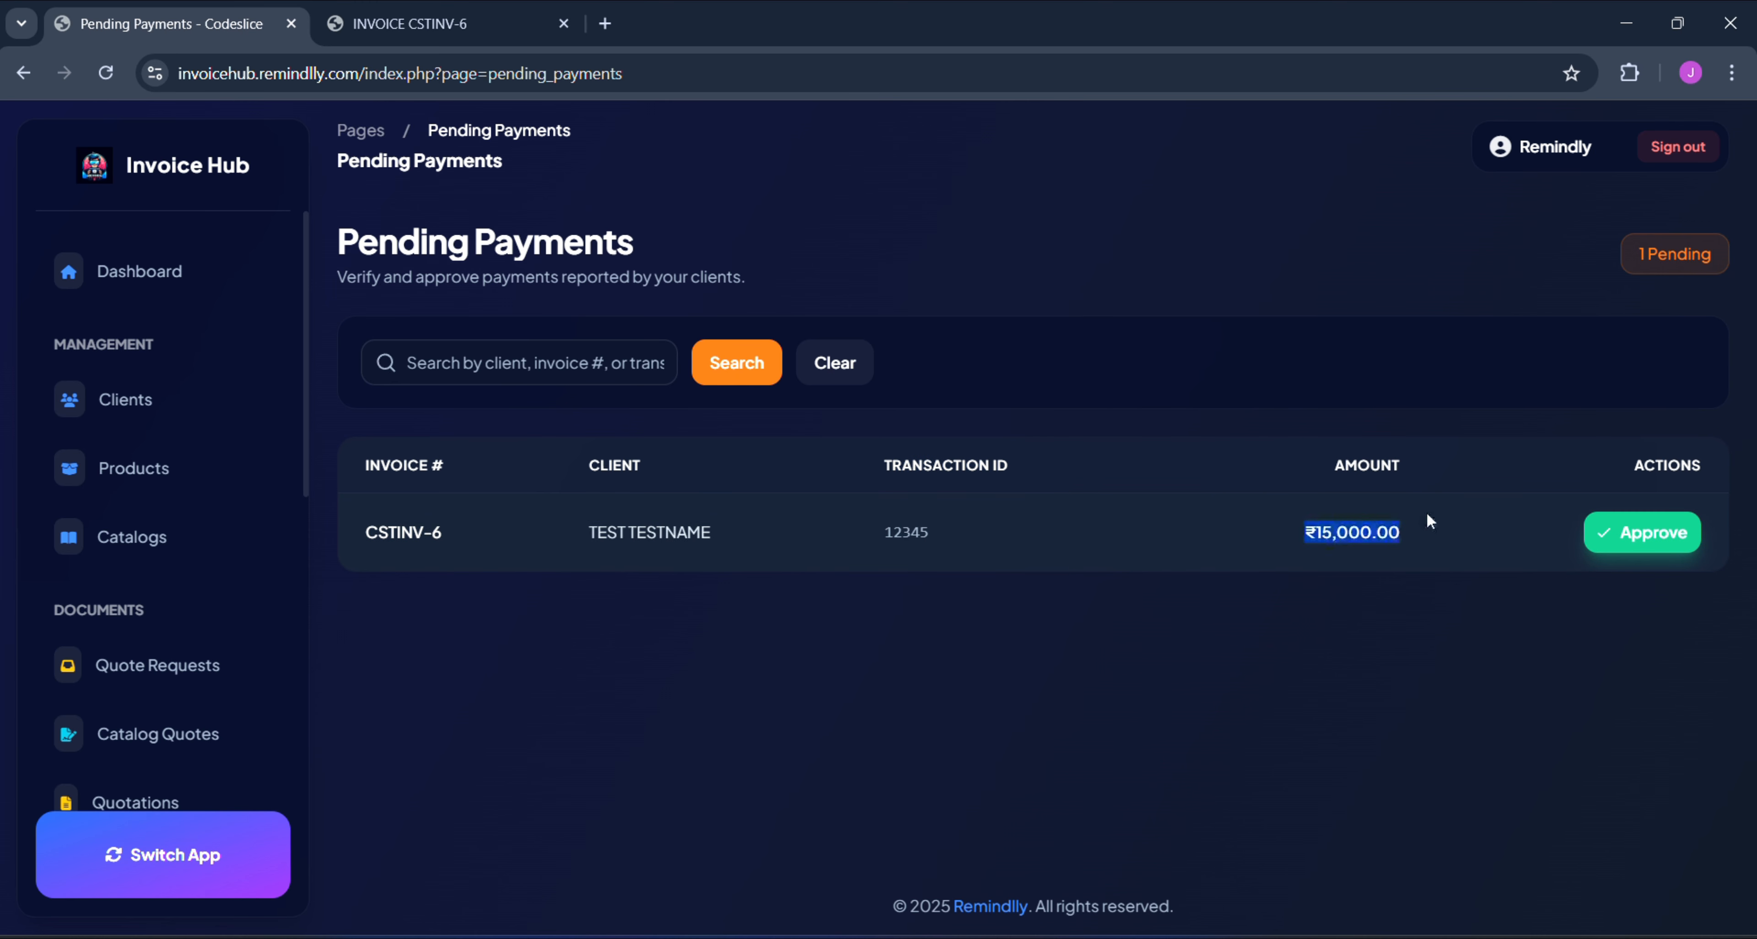
double_click(932, 525)
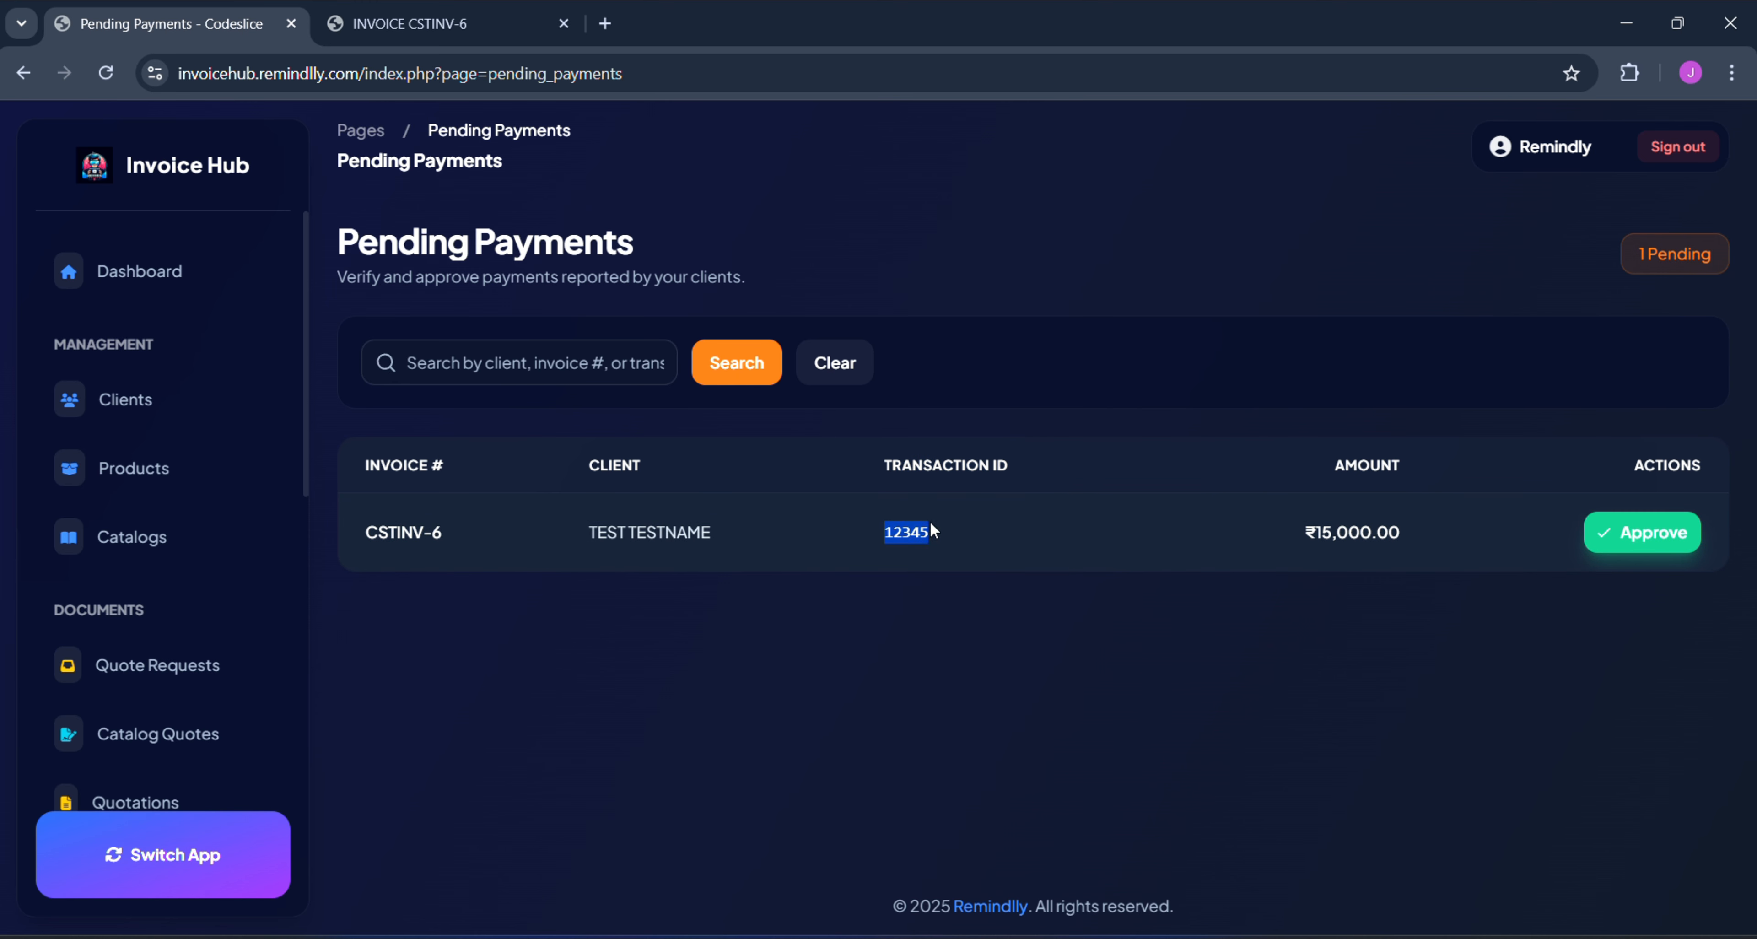
double_click(906, 534)
- Approve the pending payment for invoice CSTINV-6 after editing its transaction ID
click(1630, 530)
click(757, 564)
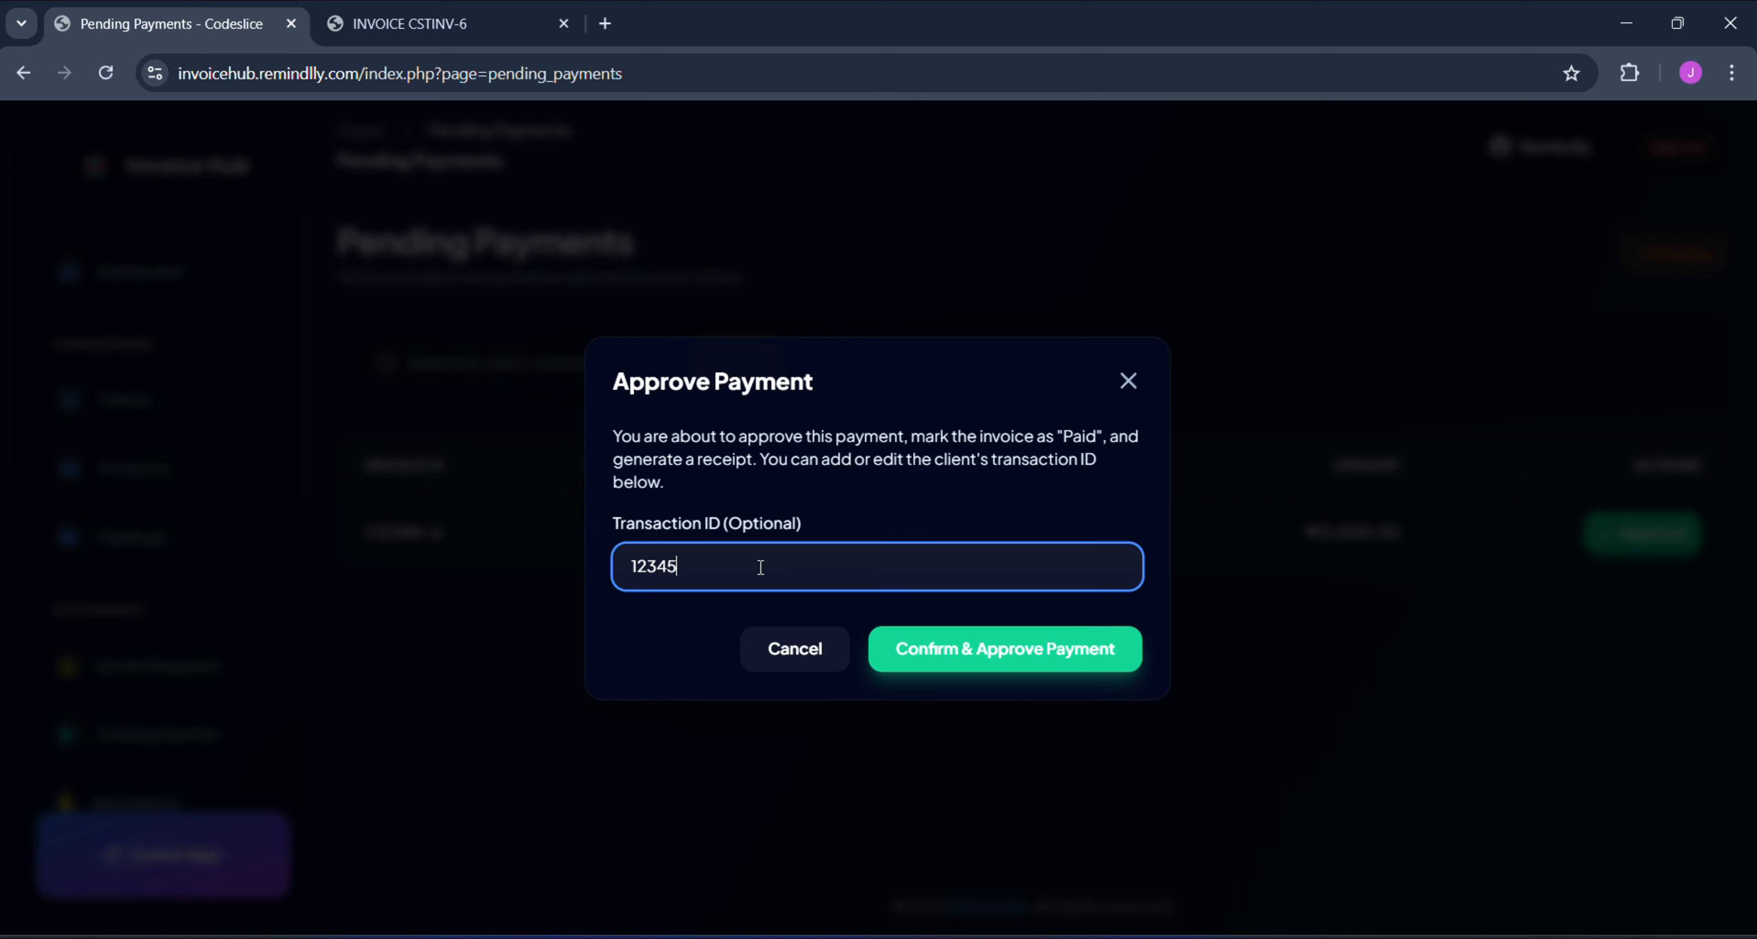
double_click(761, 567)
click(761, 567)
double_click(761, 567)
click(760, 567)
click(970, 657)
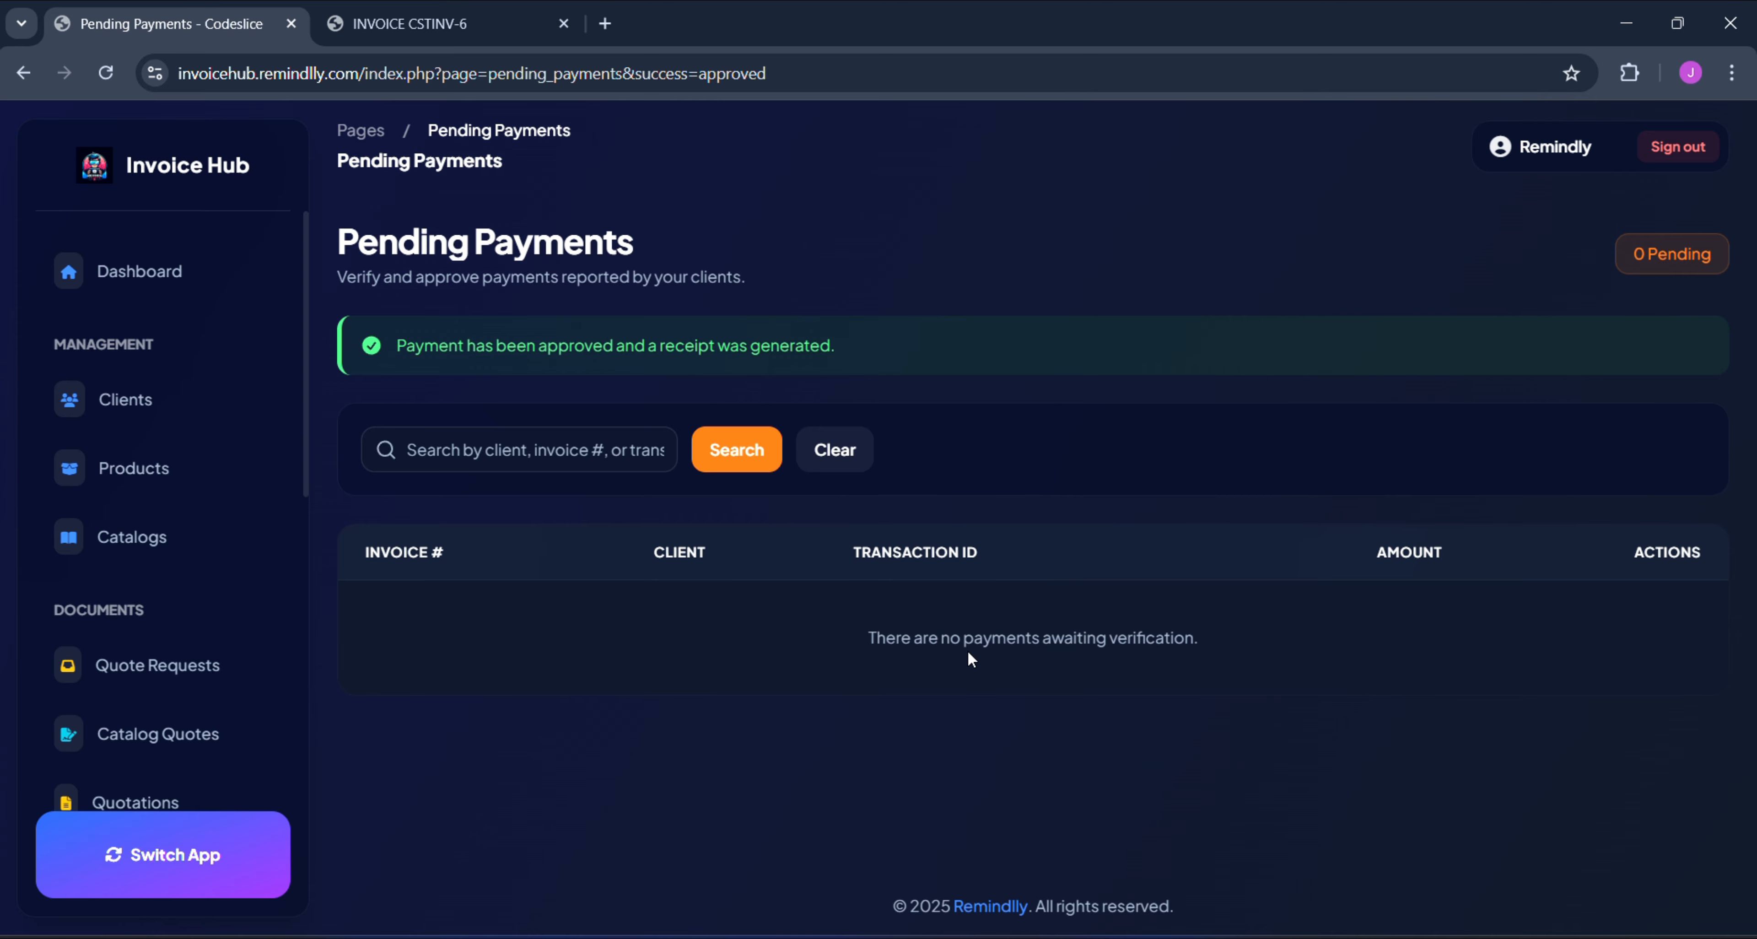
- Check the emptied pending payments list, and go back from the client's invoice page to the Temp Mail inbox
triple_click(910, 639)
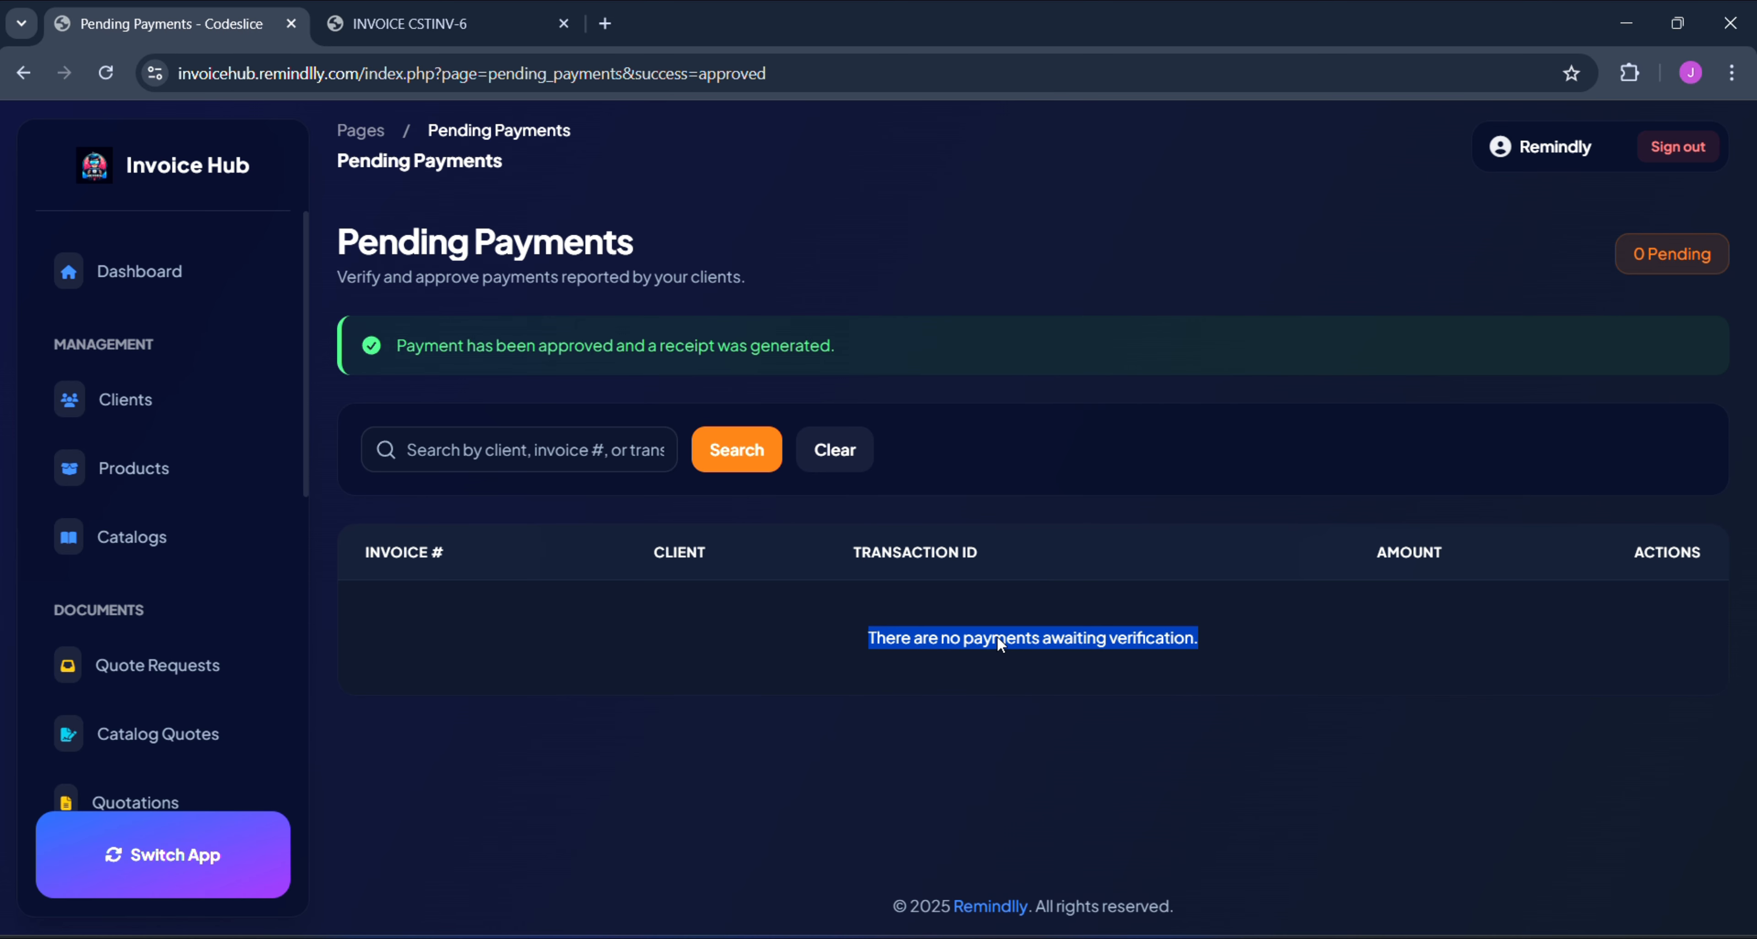
scroll(169, 478, down, 6)
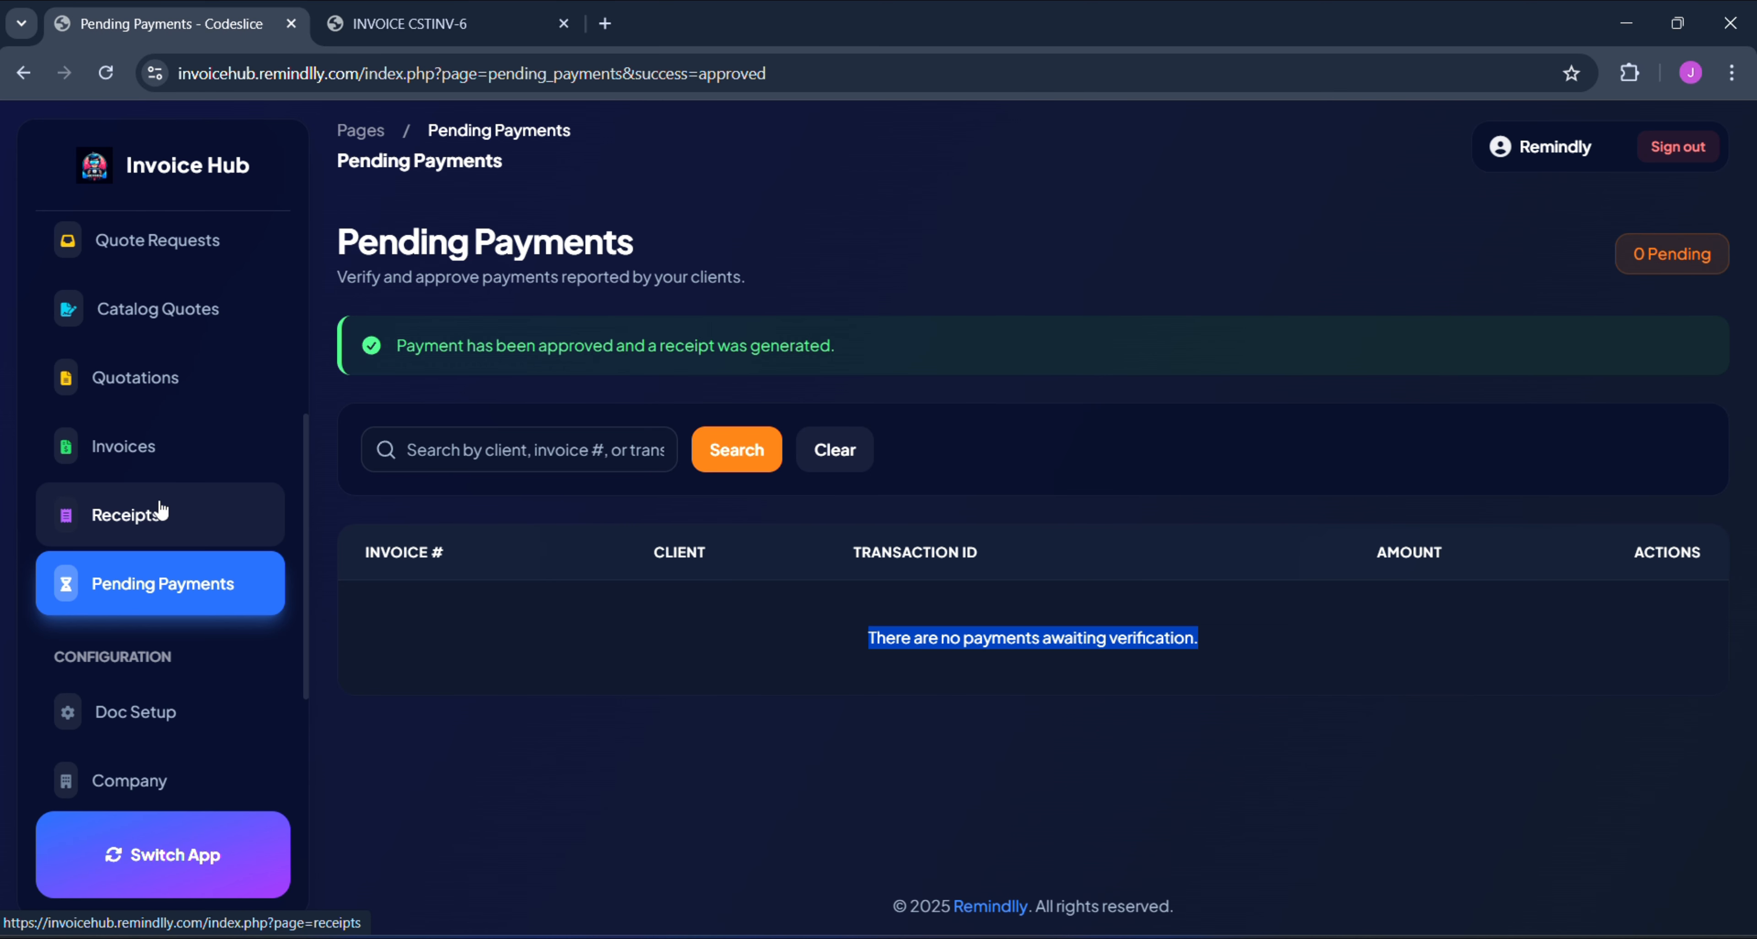
click(399, 14)
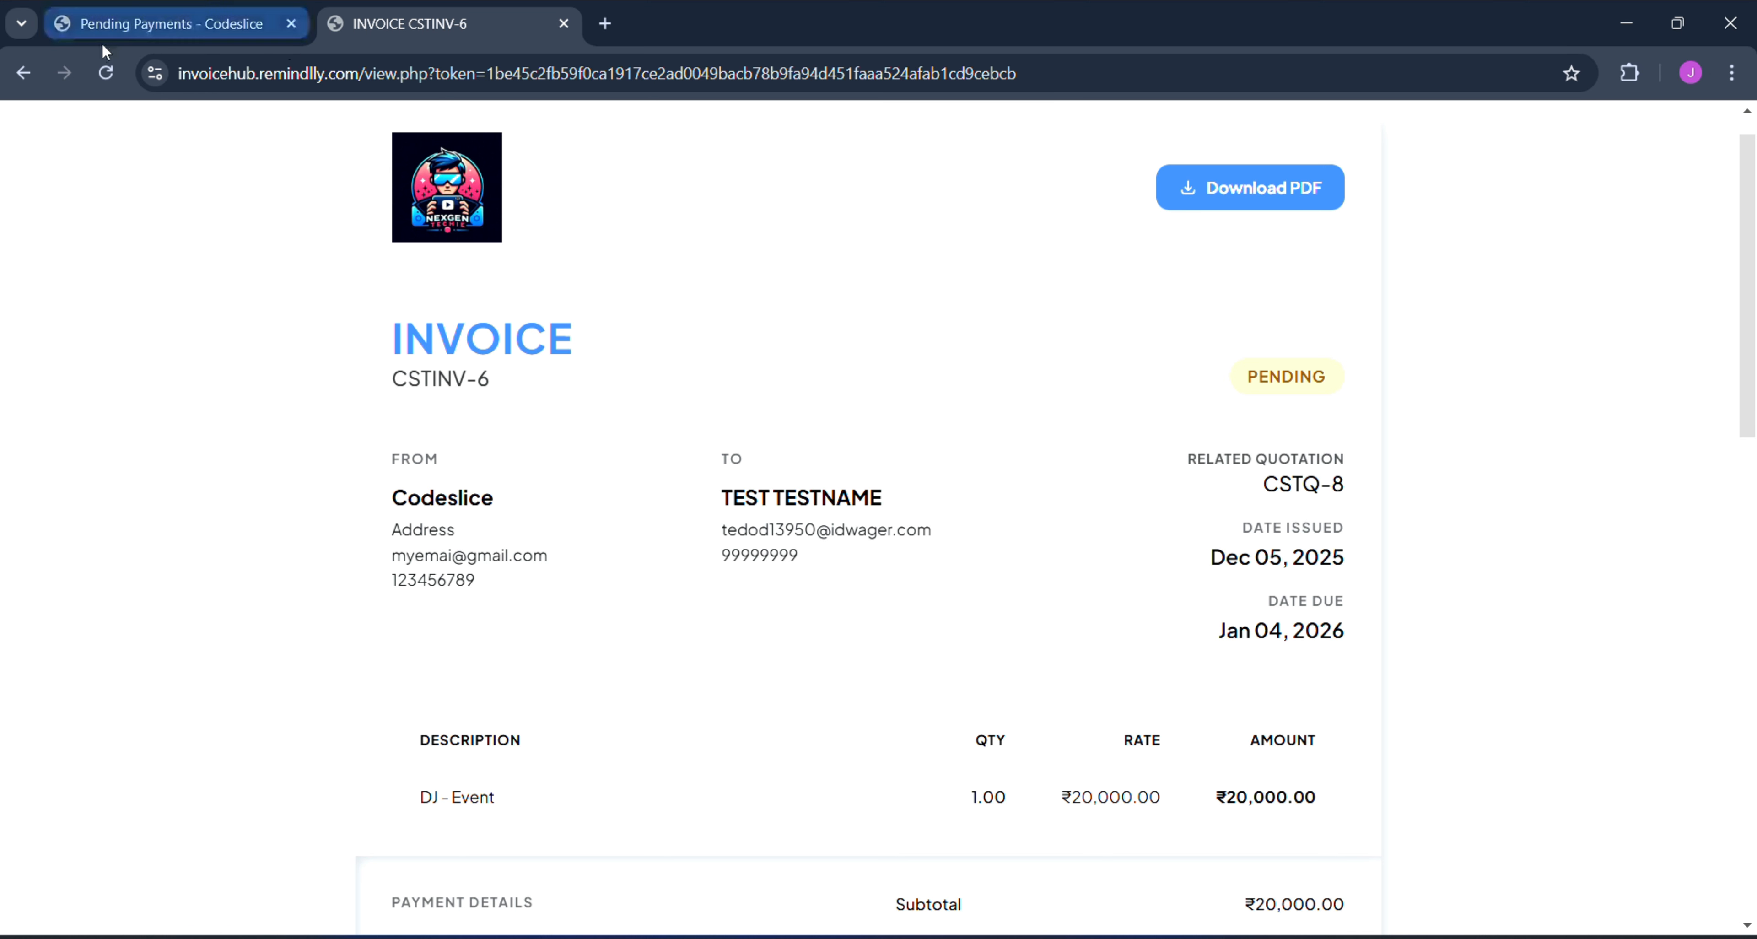
click(39, 71)
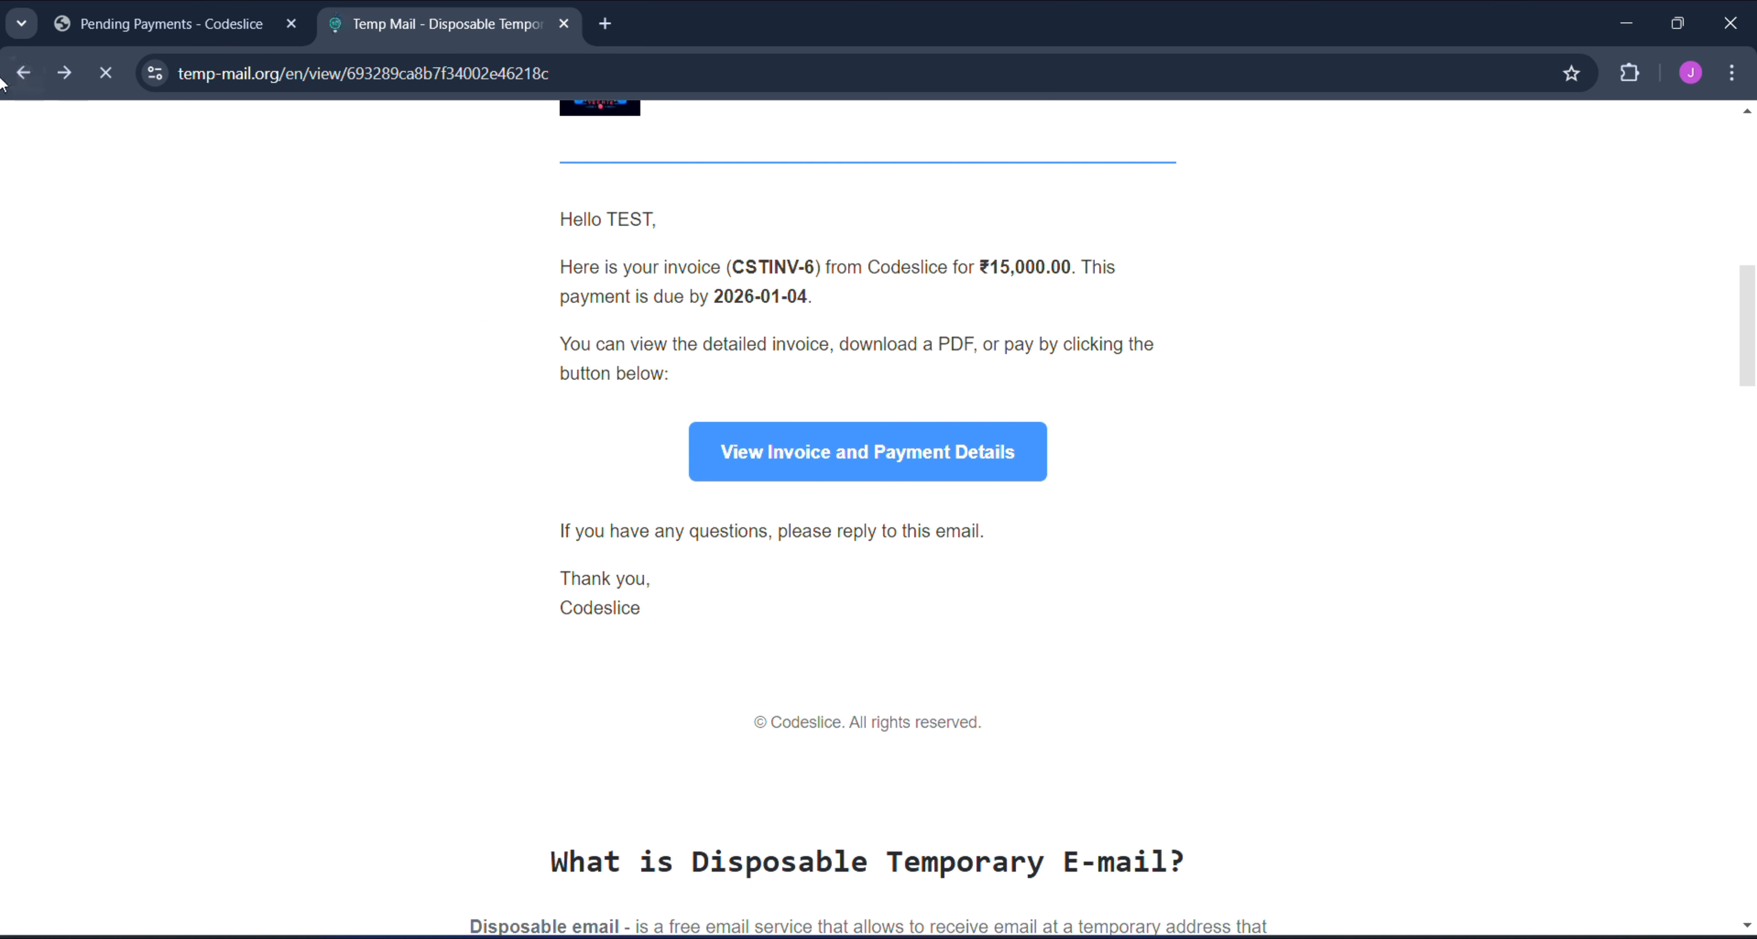
click(24, 71)
- Open the receipts list in Invoice Hub and examine the newest receipt's client, date, transaction ID and amount
click(150, 25)
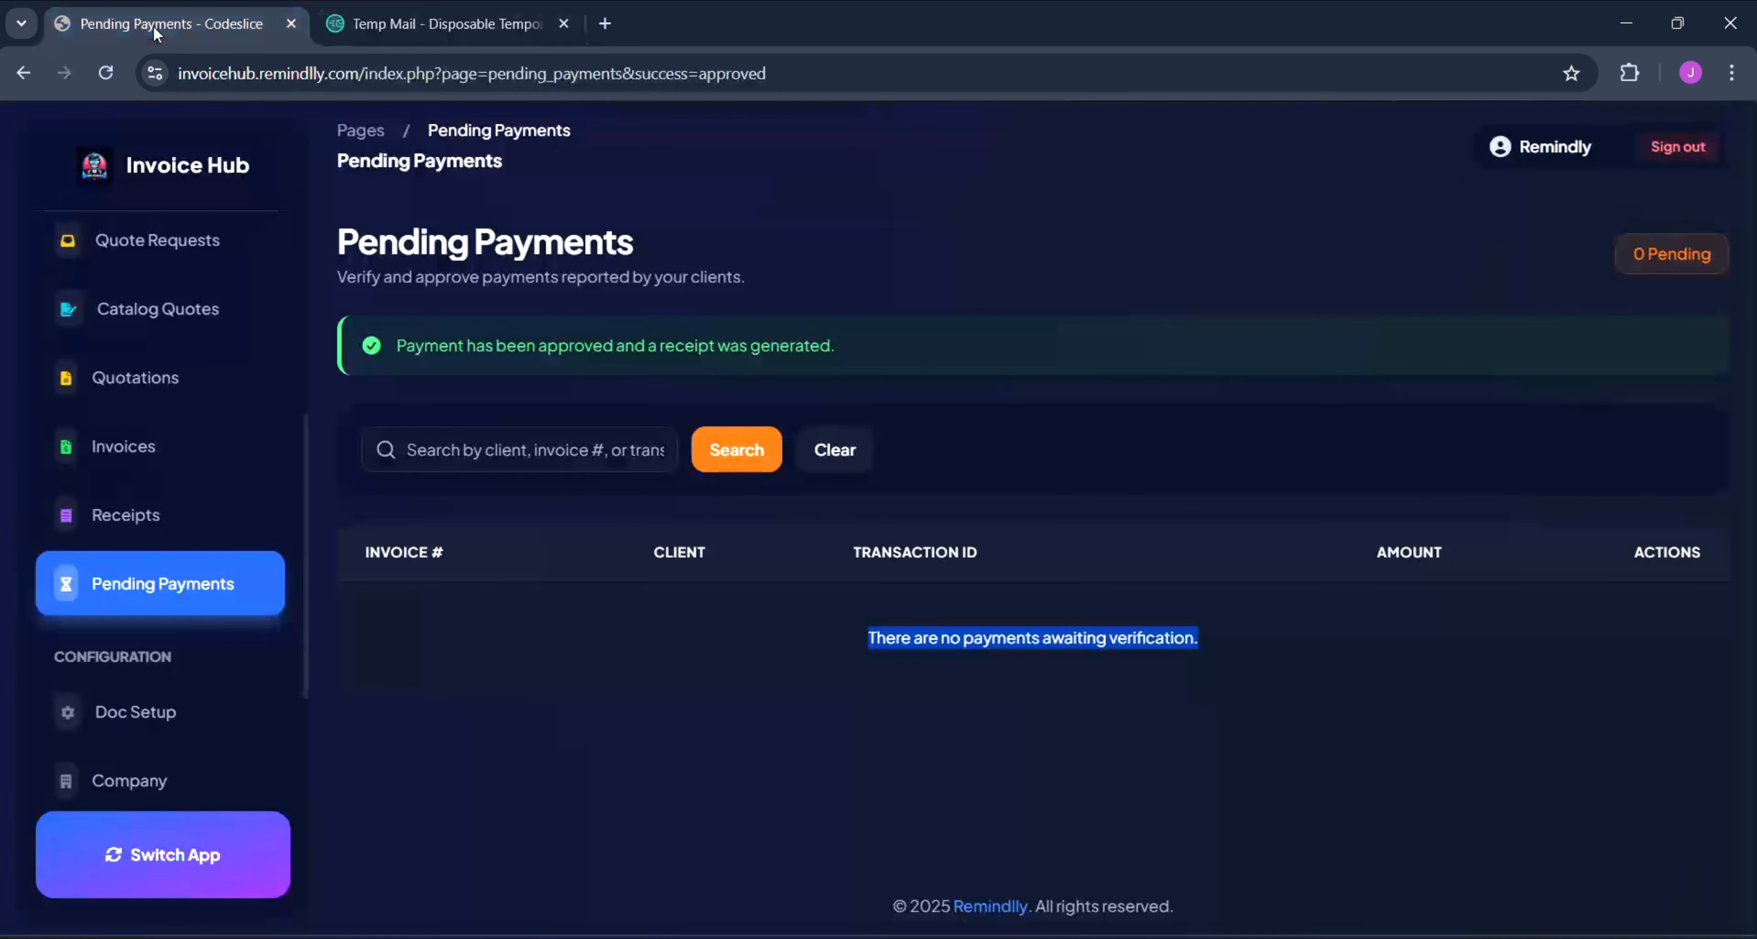
scroll(106, 570, down, 2)
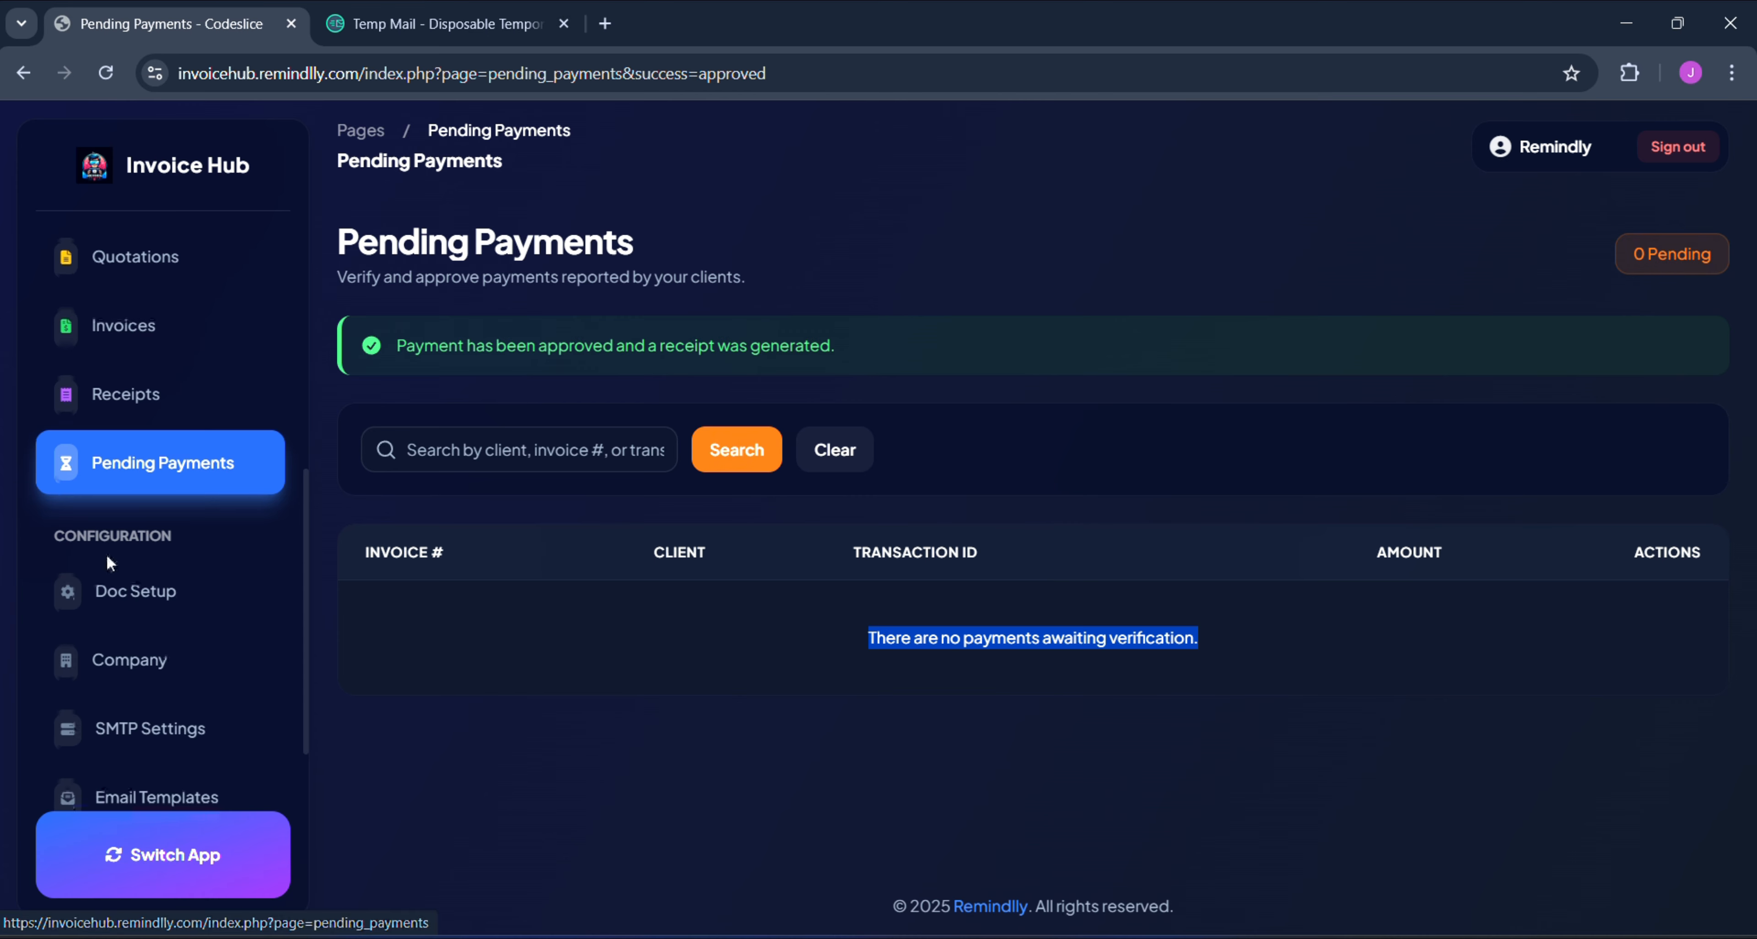
click(135, 402)
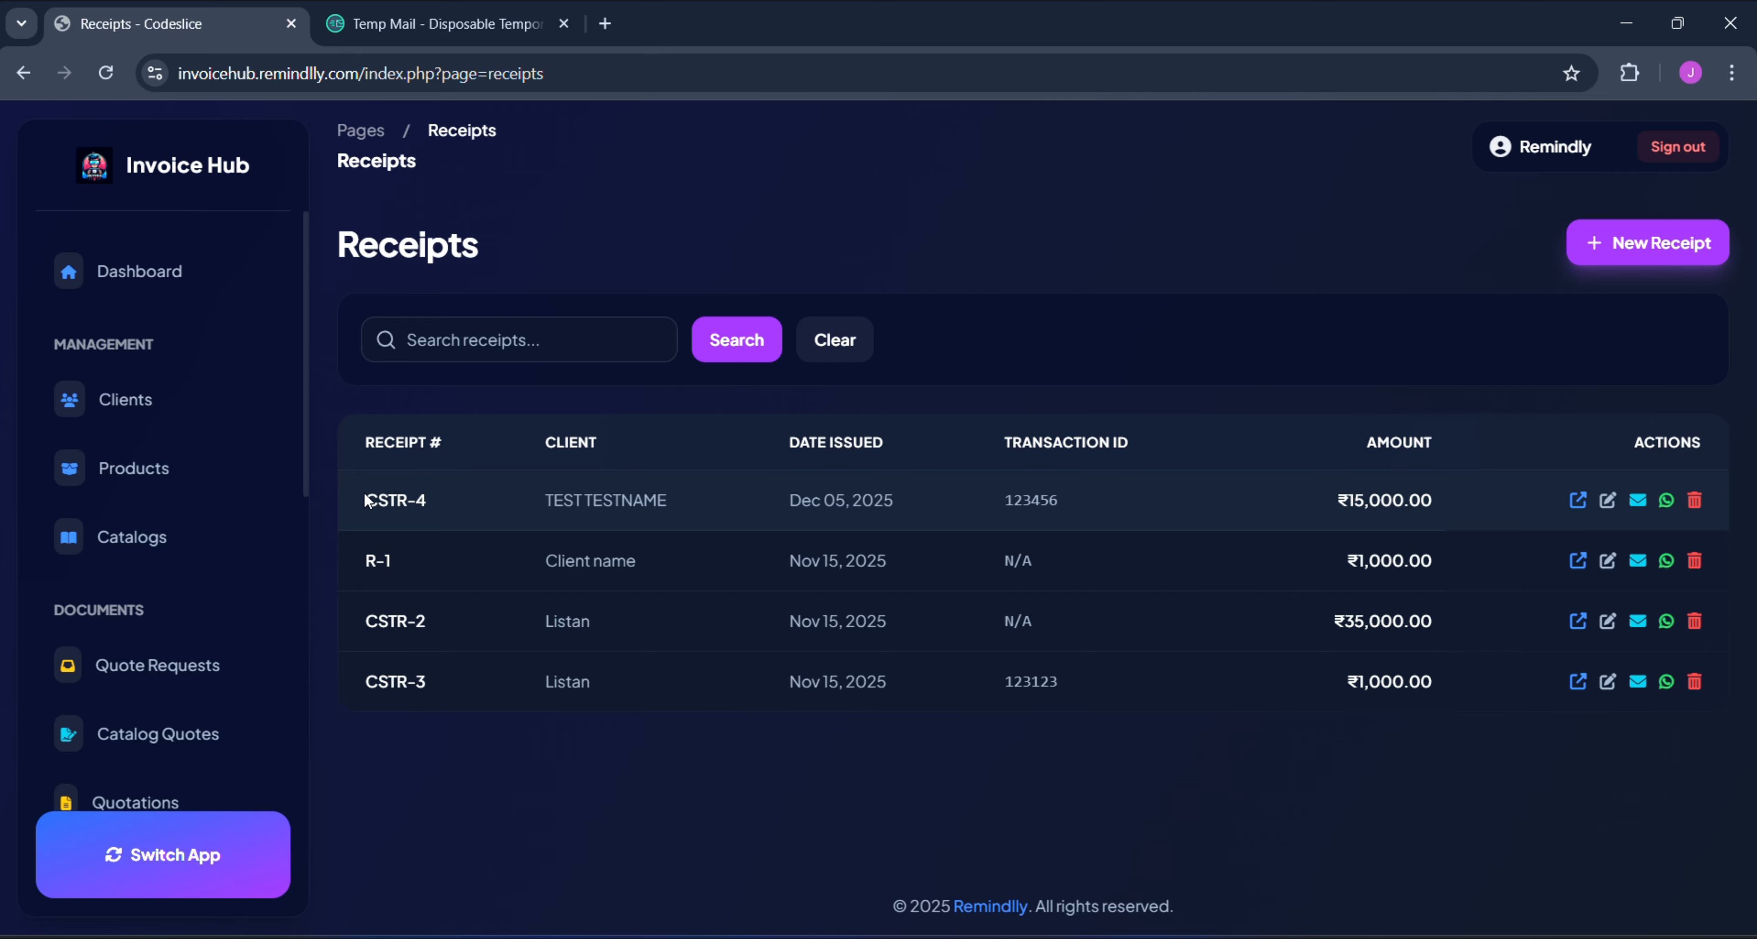
drag(367, 501, 1080, 504)
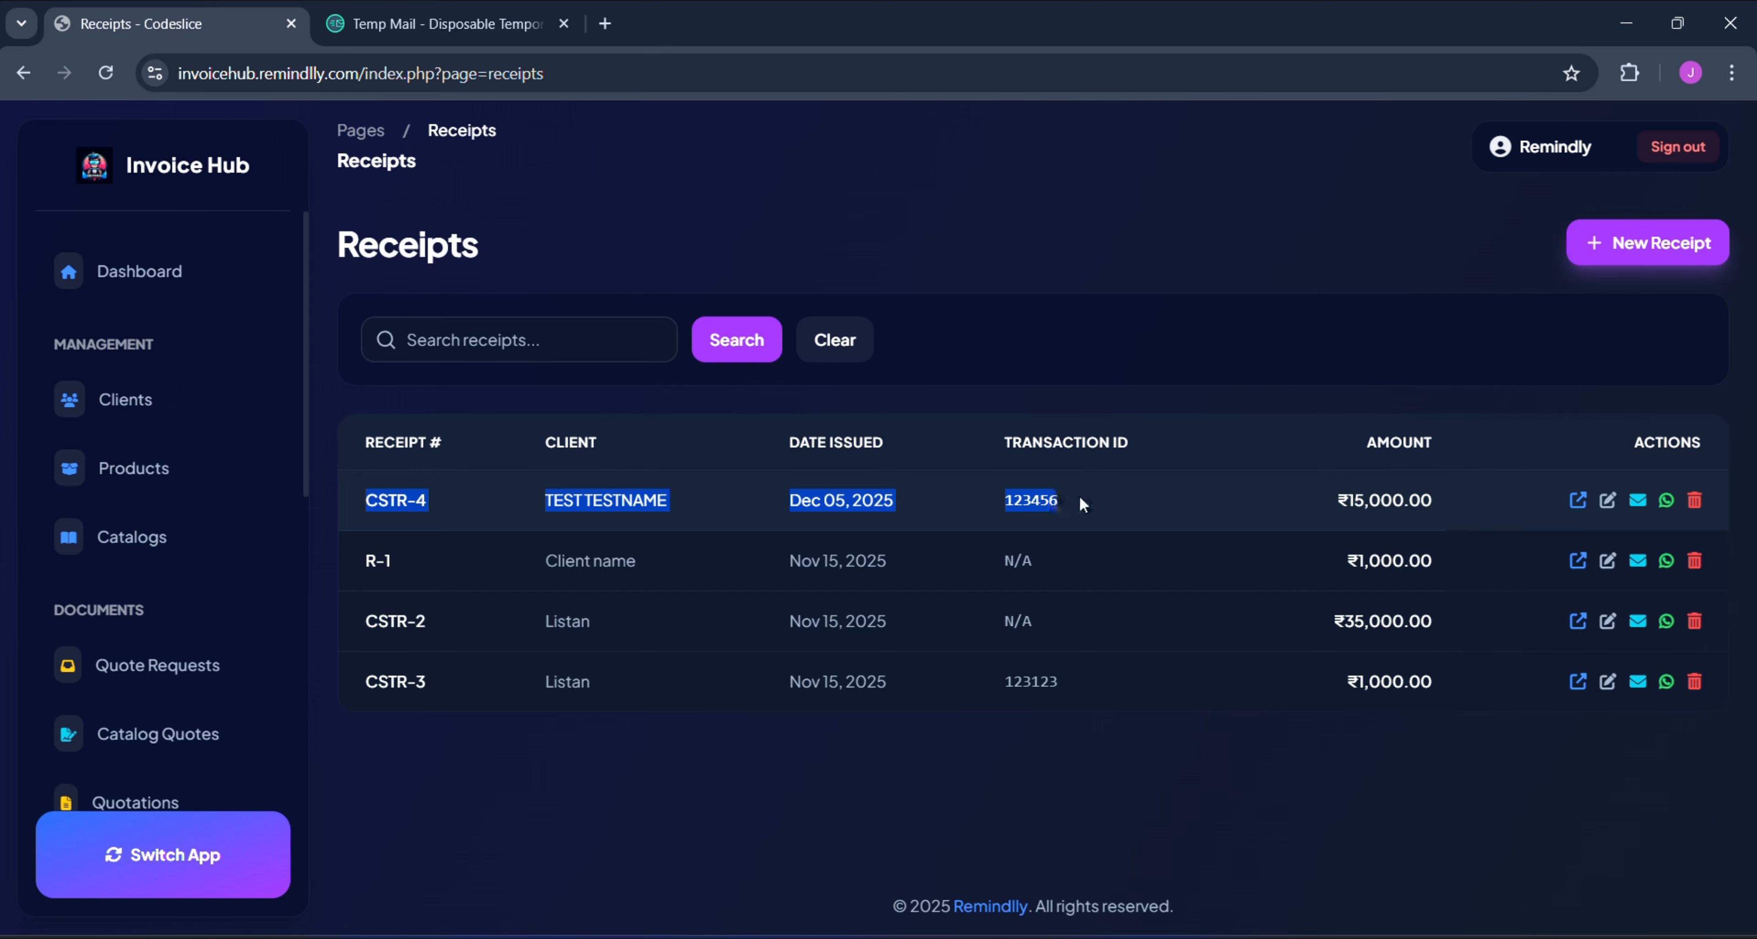
drag(1432, 500, 1123, 509)
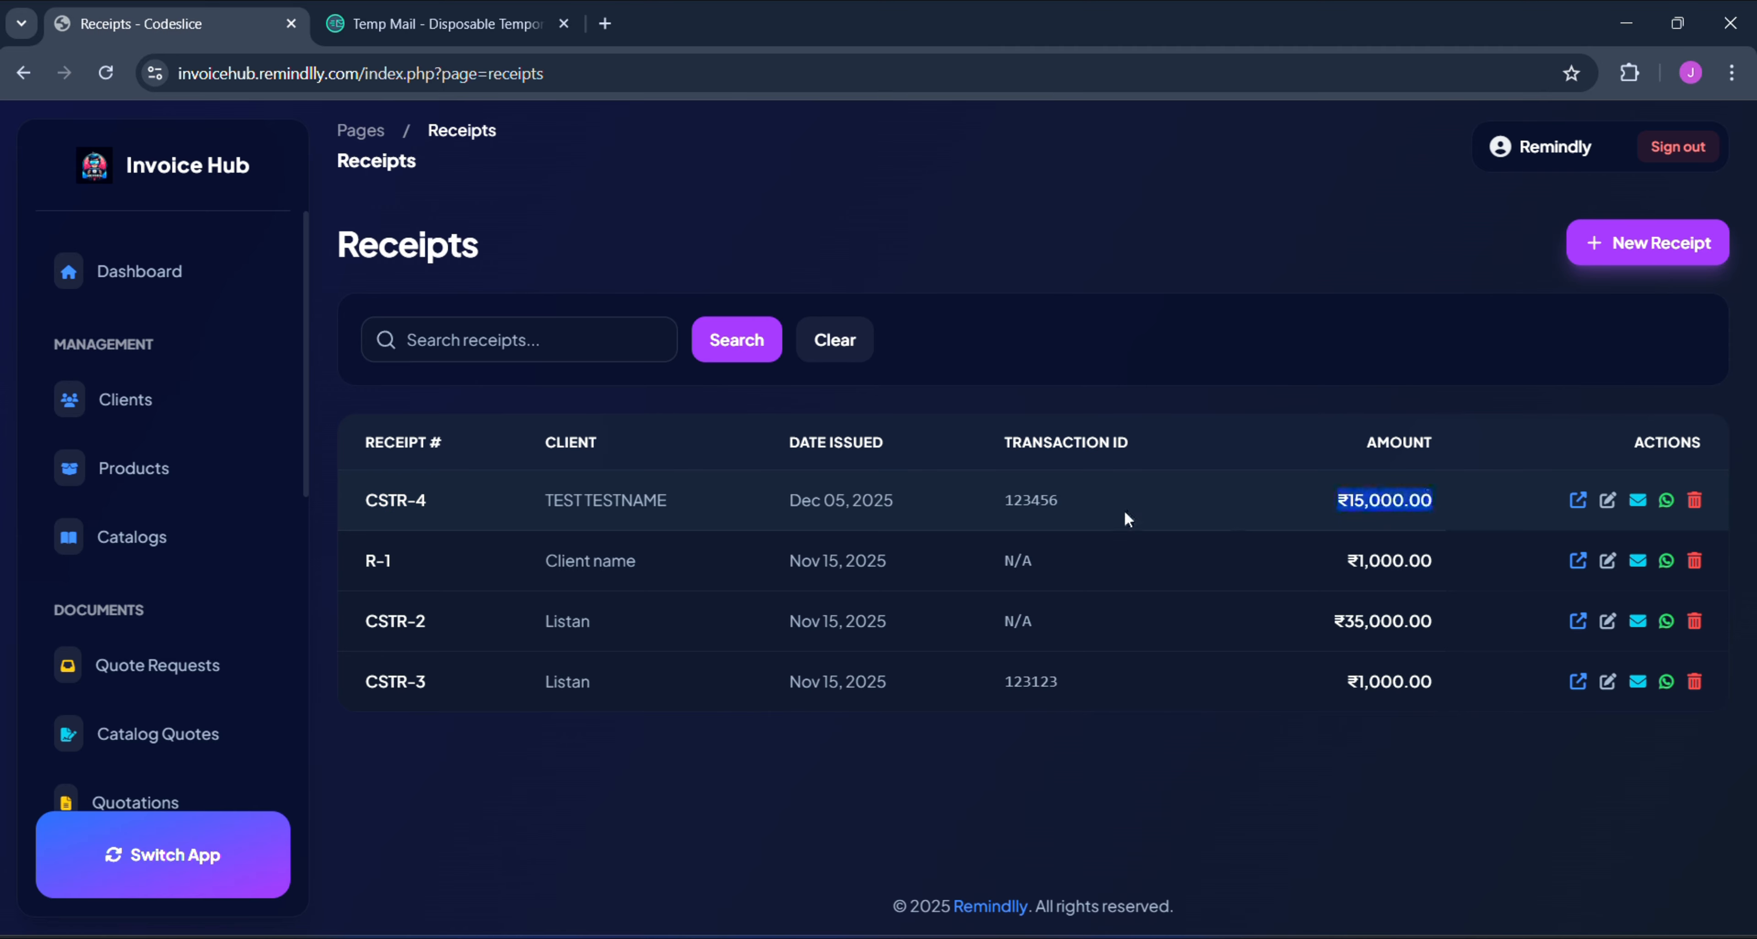
- Switch to Temp Mail, look through the CSTQ-6 quotation email, and return to the inbox
click(478, 21)
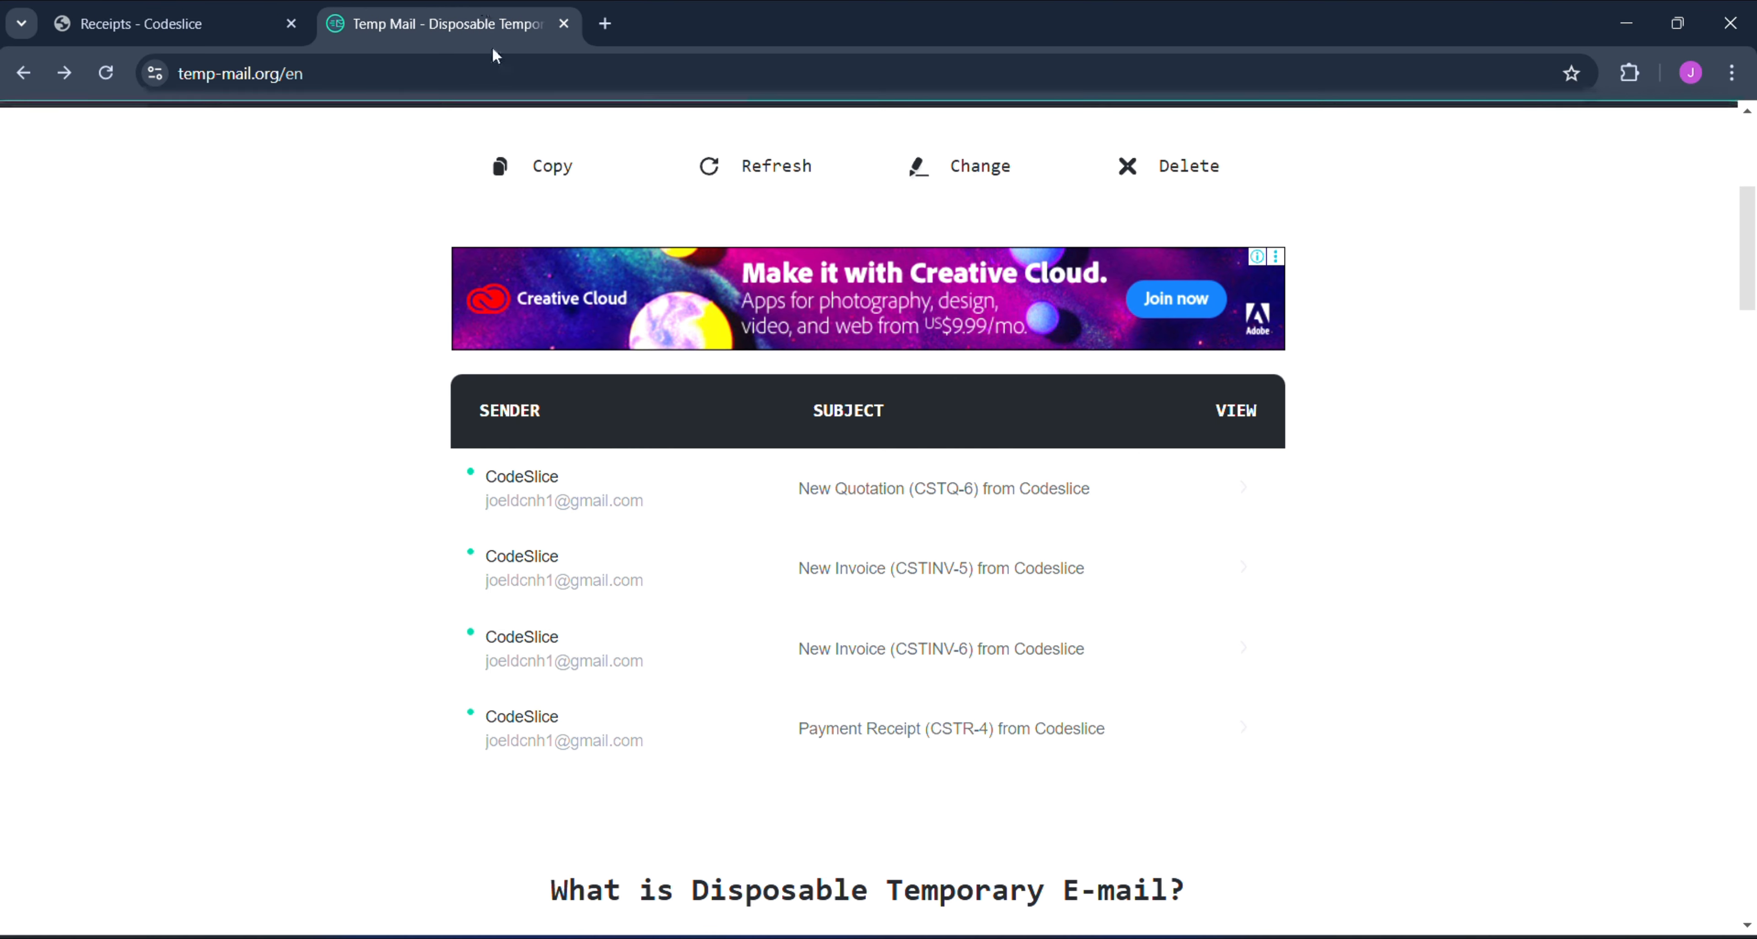
click(923, 492)
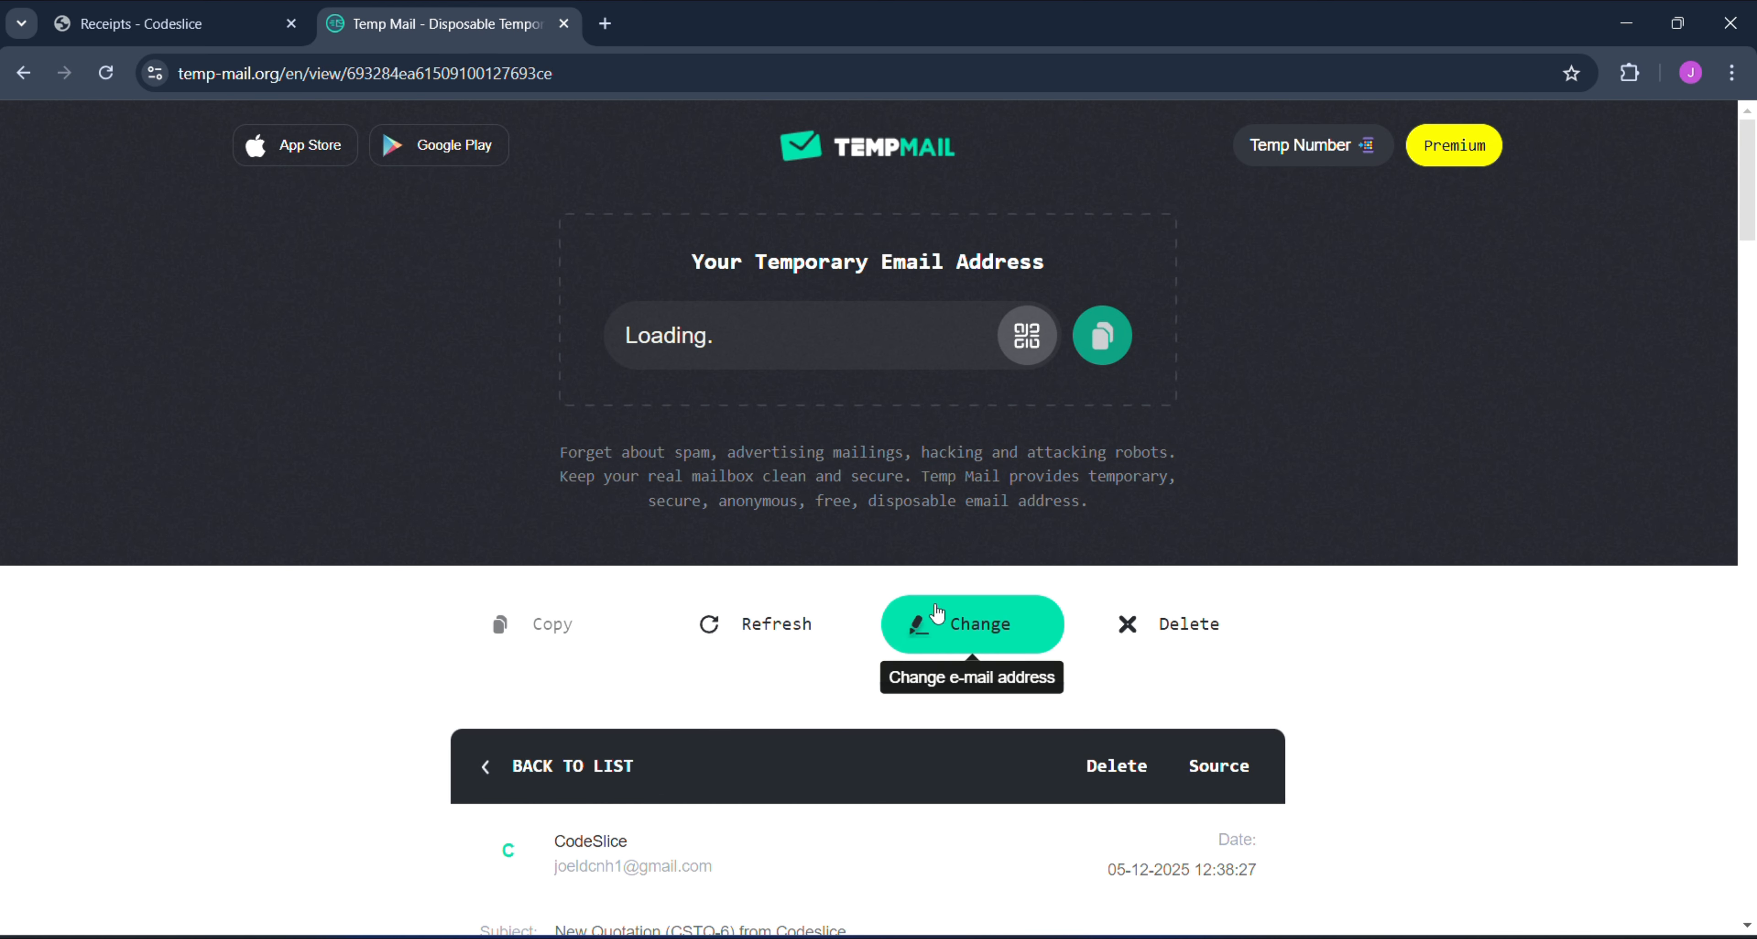
scroll(938, 612, down, 6)
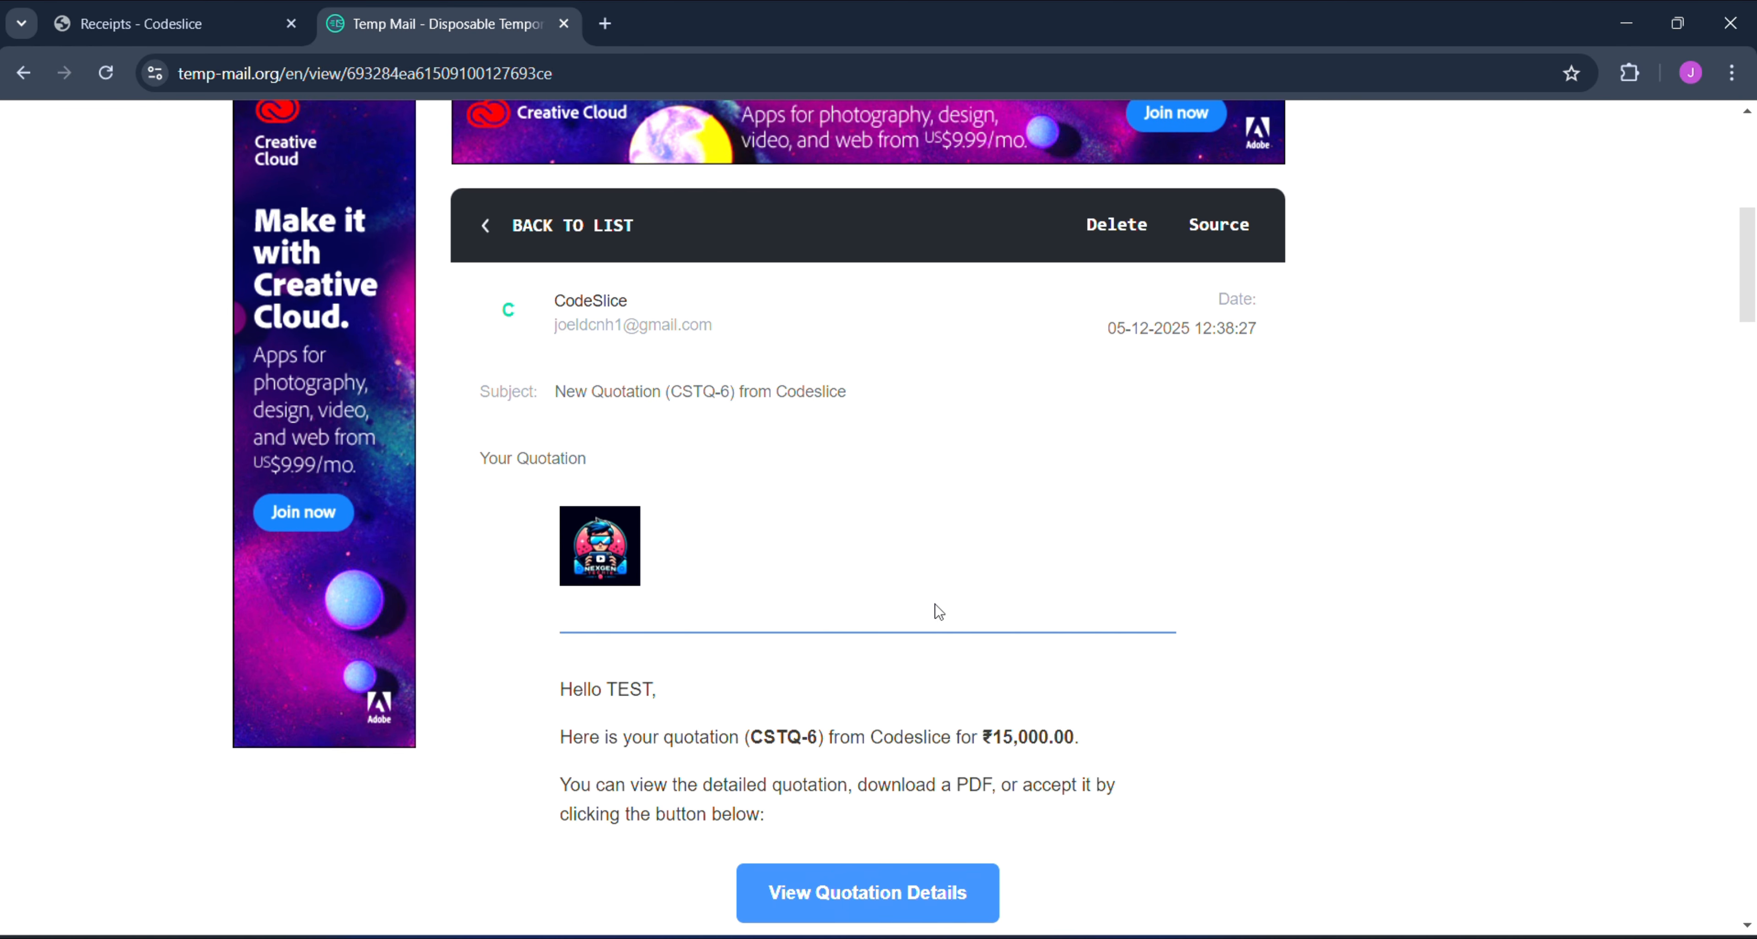
scroll(939, 613, down, 1)
scroll(939, 612, down, 3)
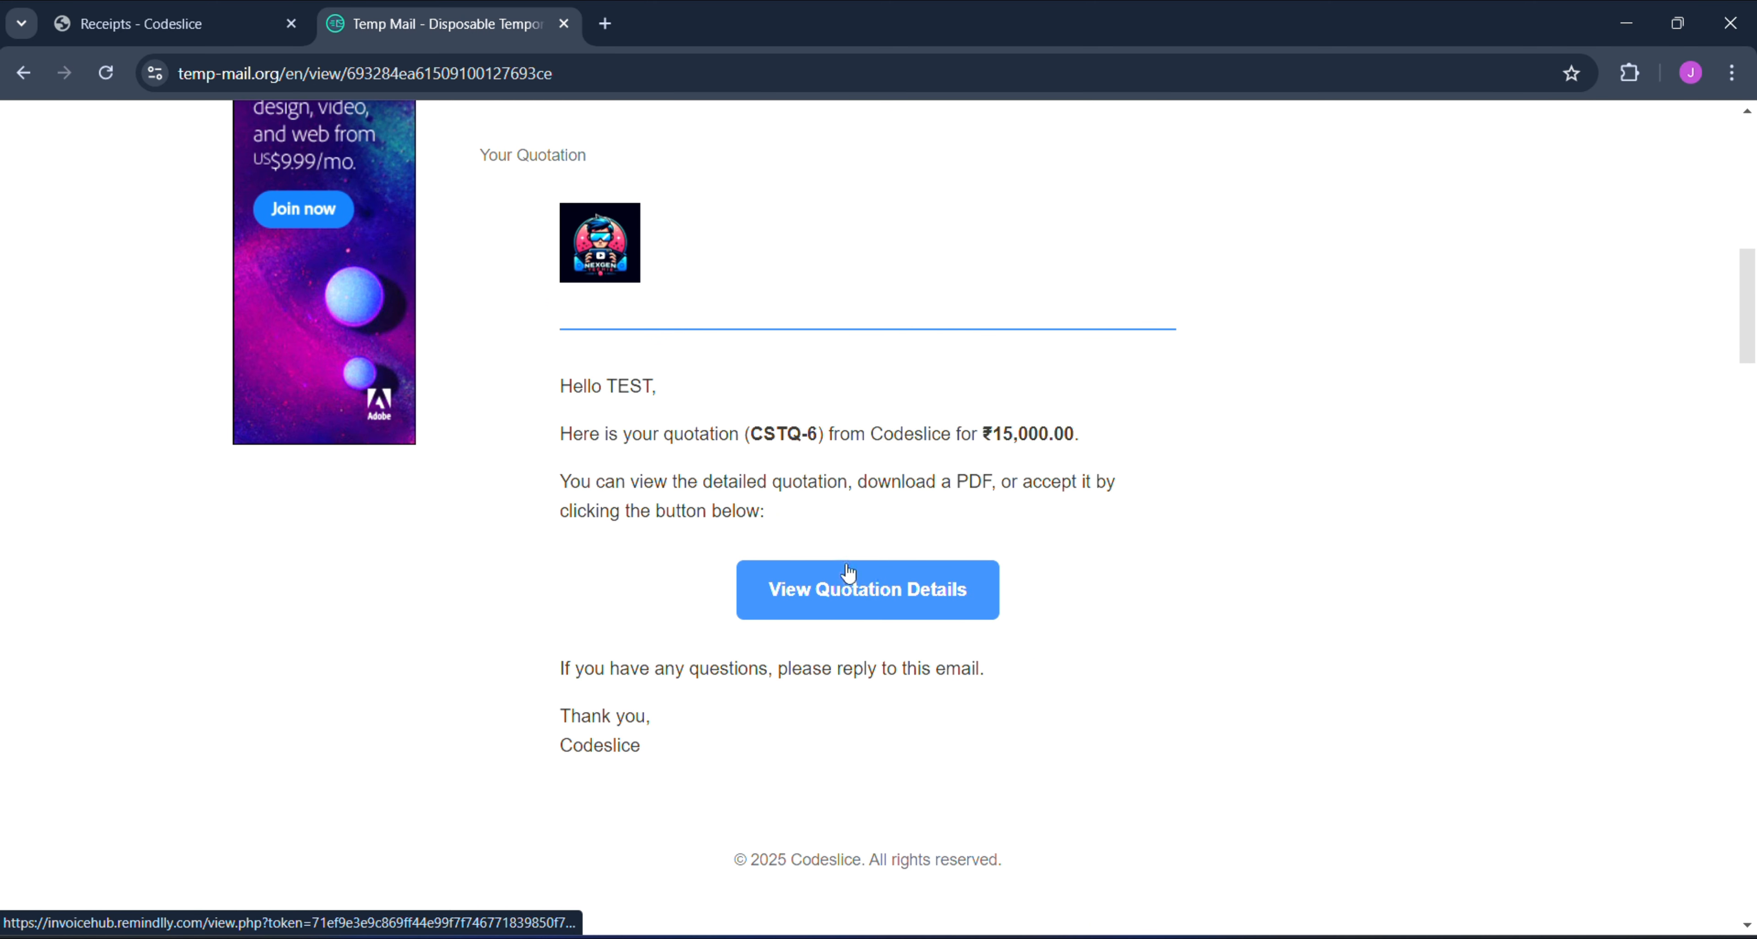
scroll(370, 292, up, 10)
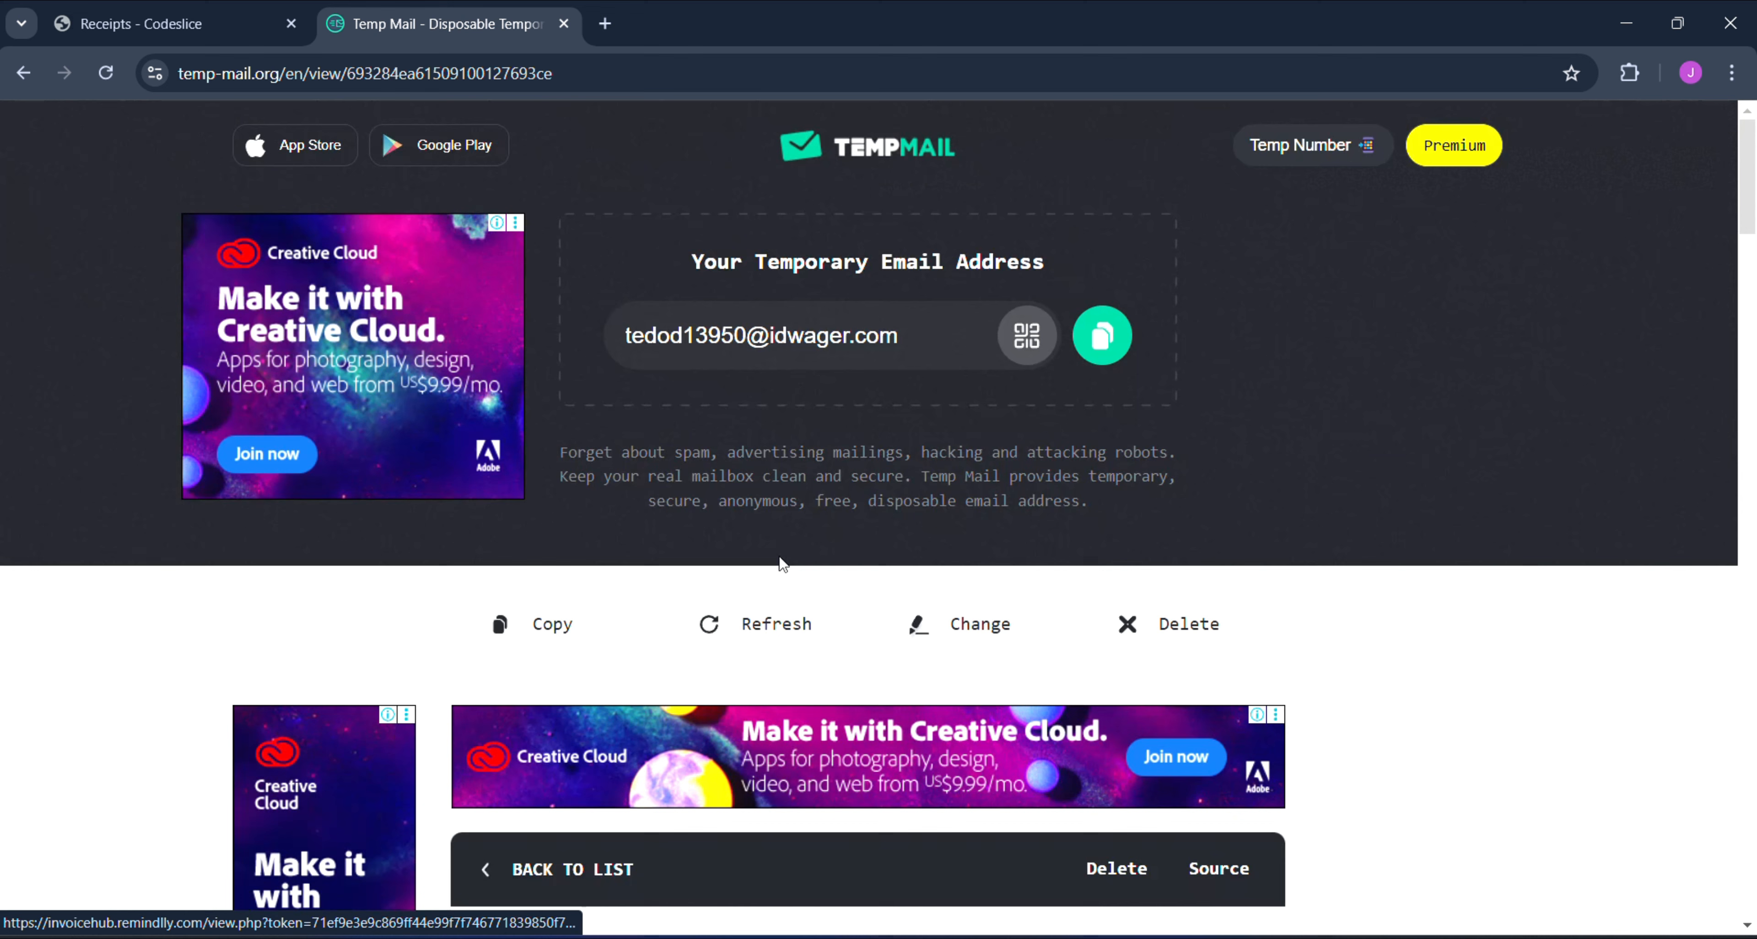
click(24, 73)
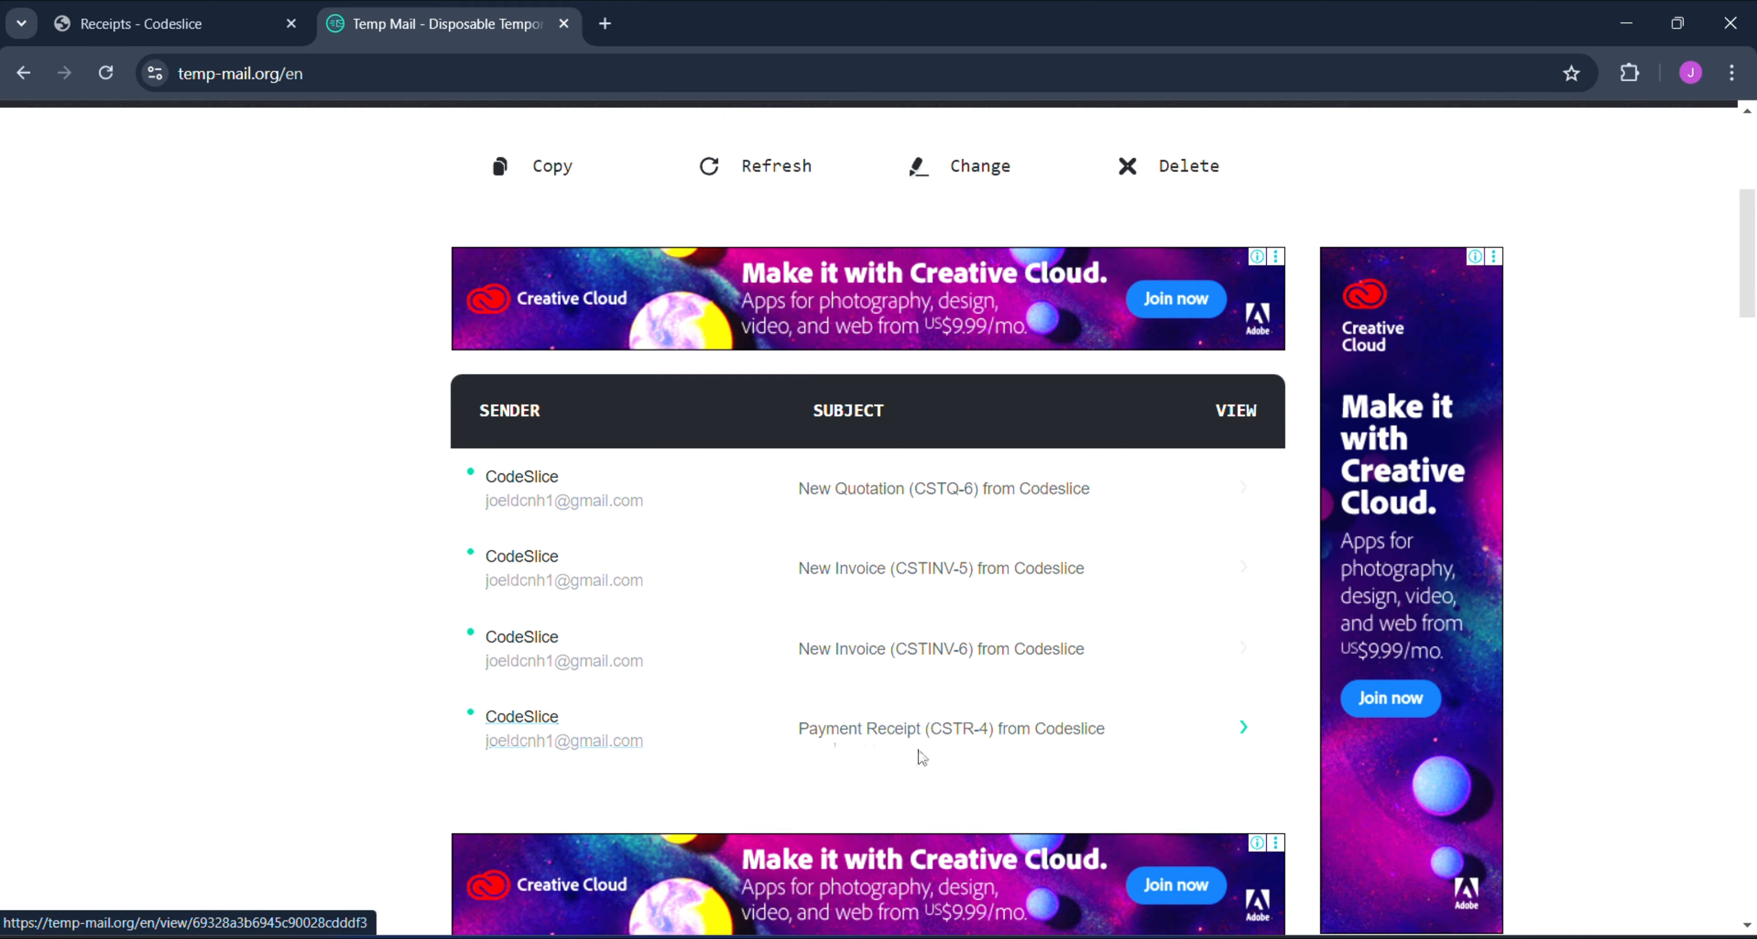
- Open the Payment Receipt (CSTR-4) email from Codeslice and read its message
click(939, 732)
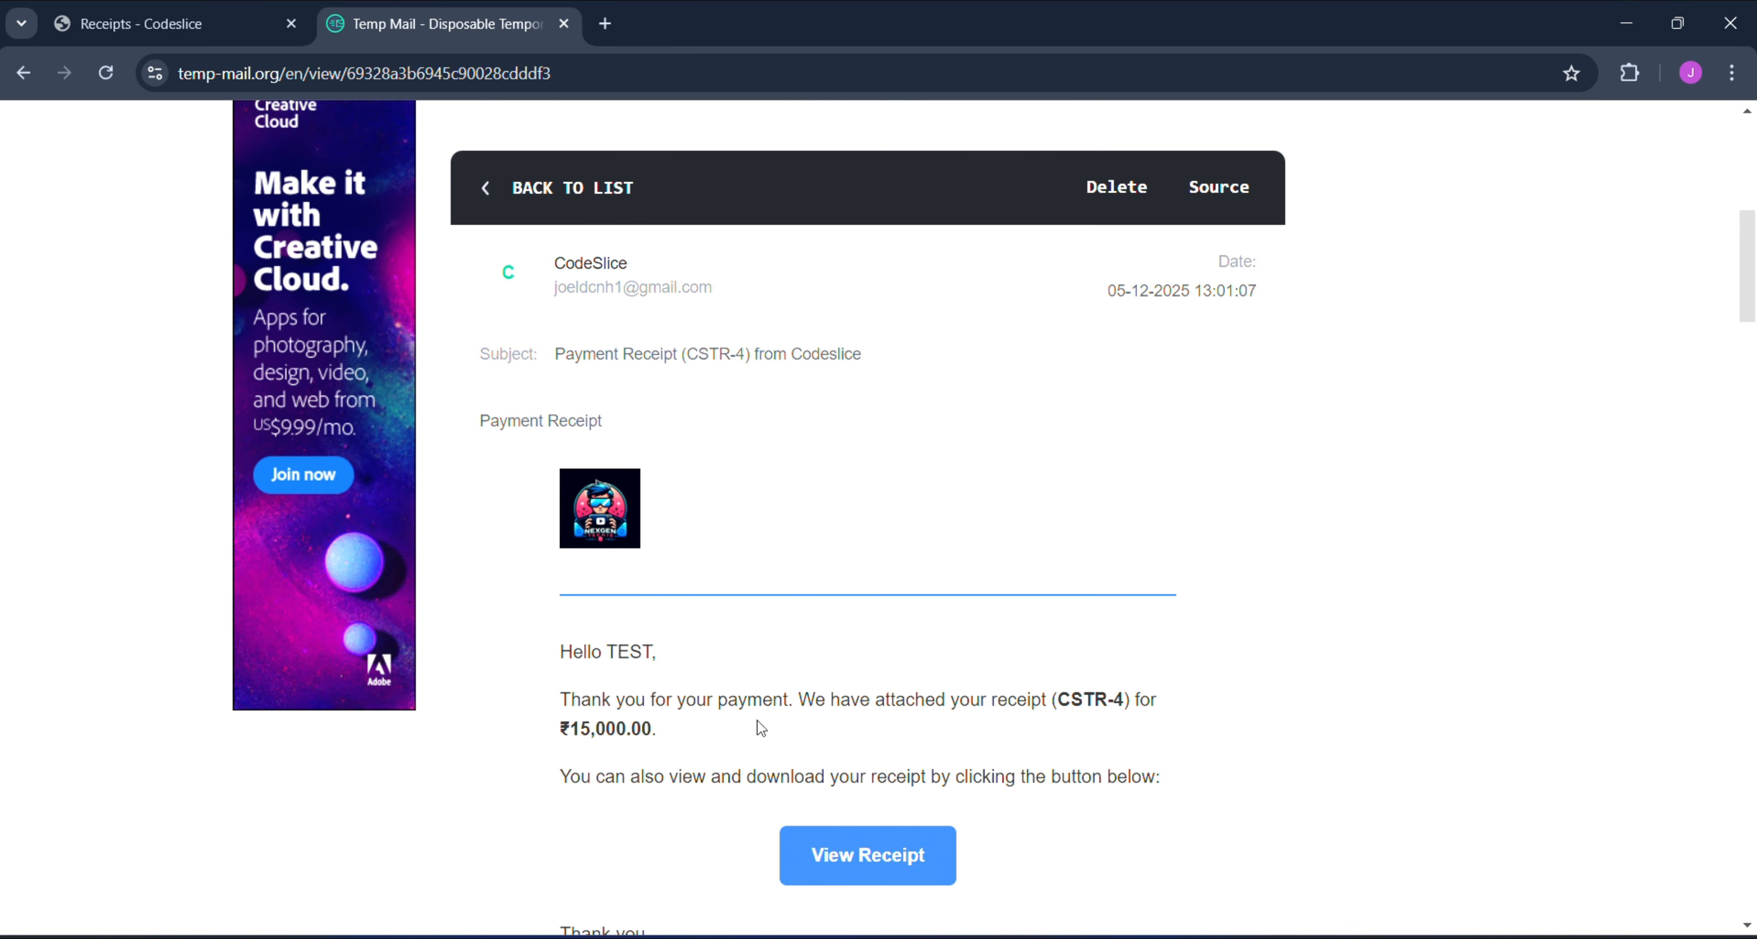
scroll(762, 729, down, 2)
scroll(762, 729, down, 1)
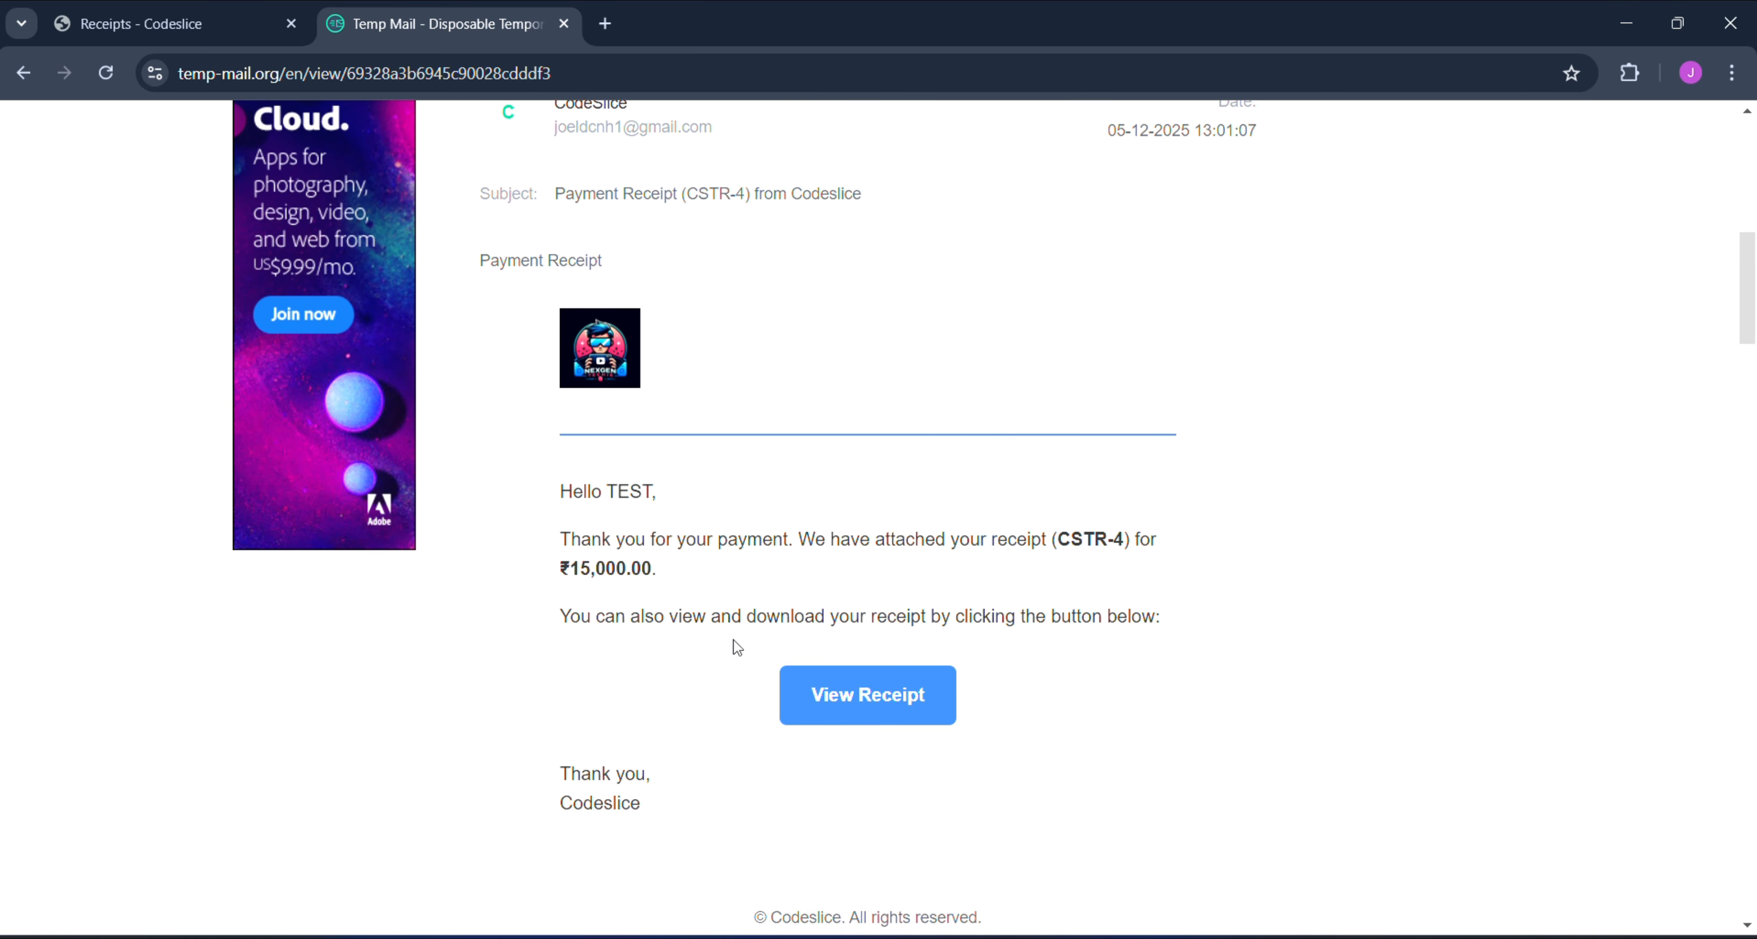
- Open the CSTR-4 receipt from the email and review its parties, invoice details, line item and total paid
drag(733, 639, 634, 568)
drag(787, 616, 957, 645)
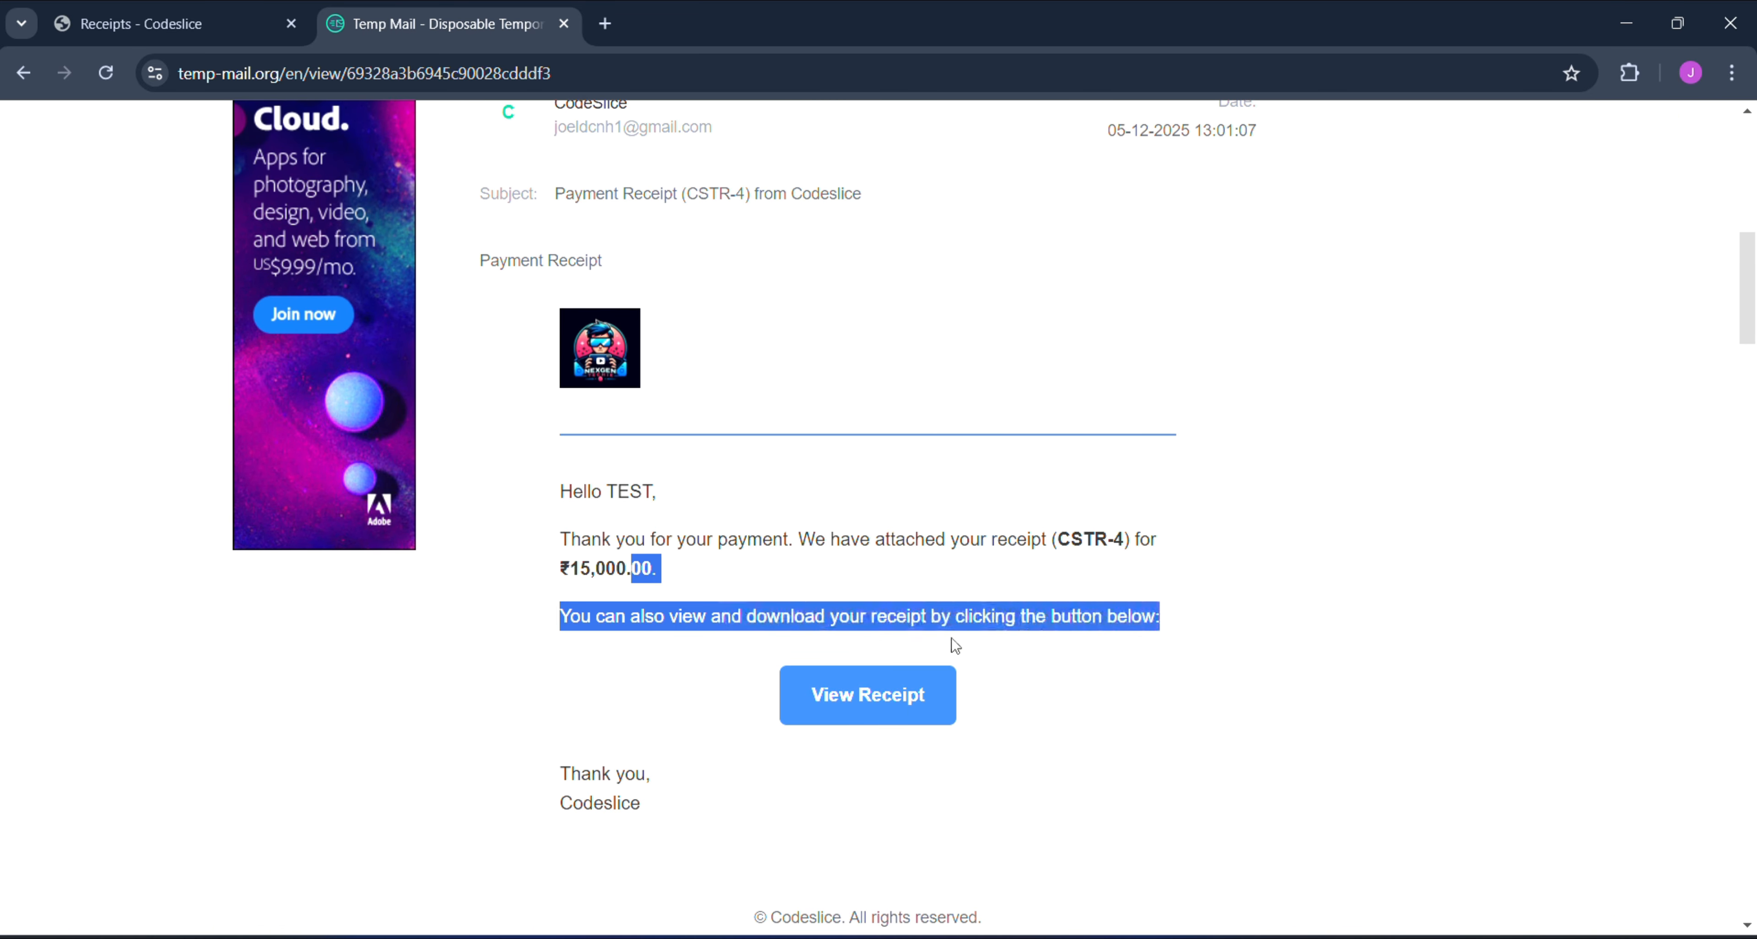
click(885, 703)
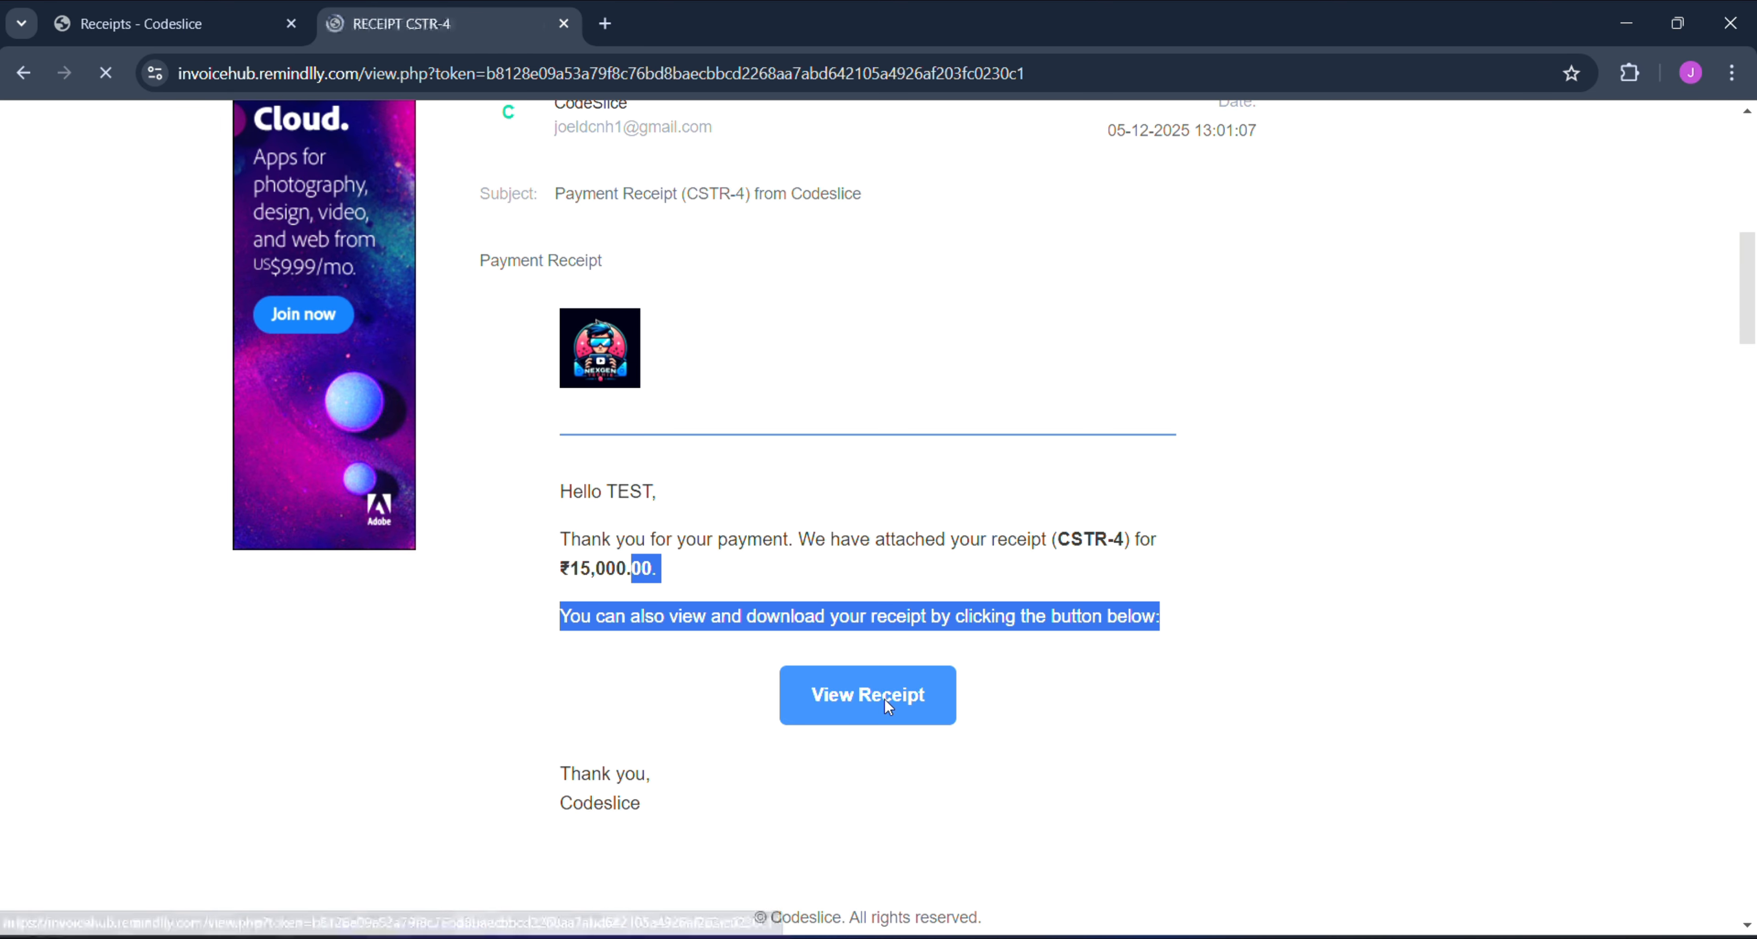
scroll(855, 581, down, 2)
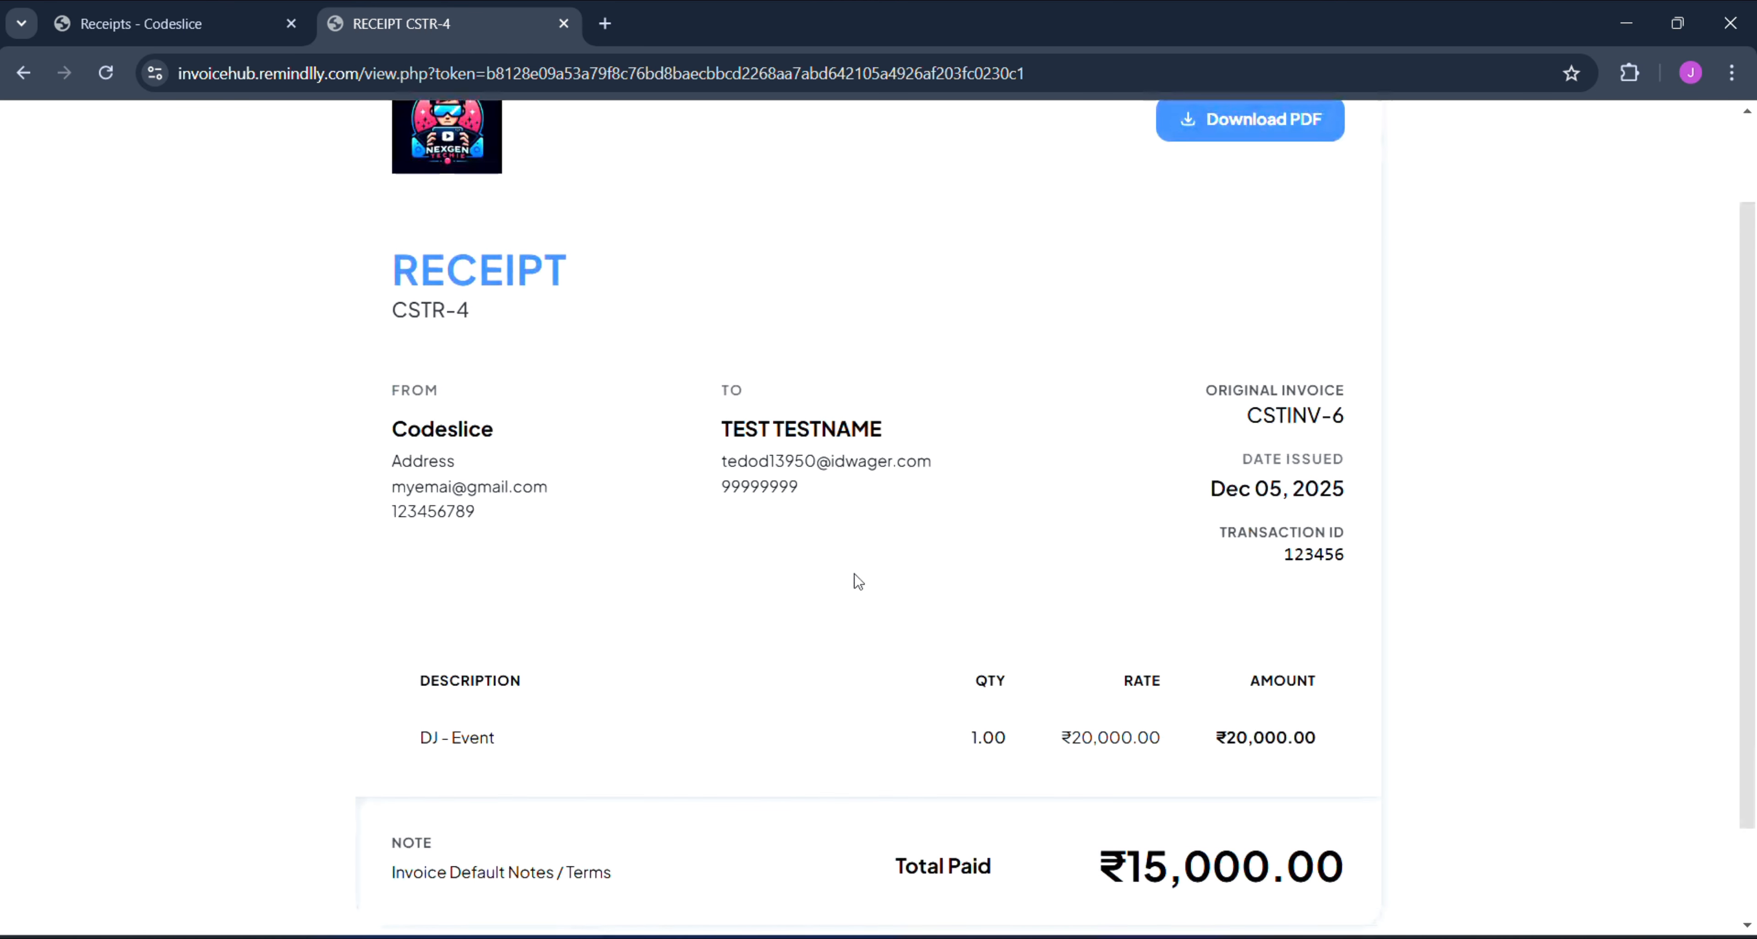
scroll(868, 575, down, 2)
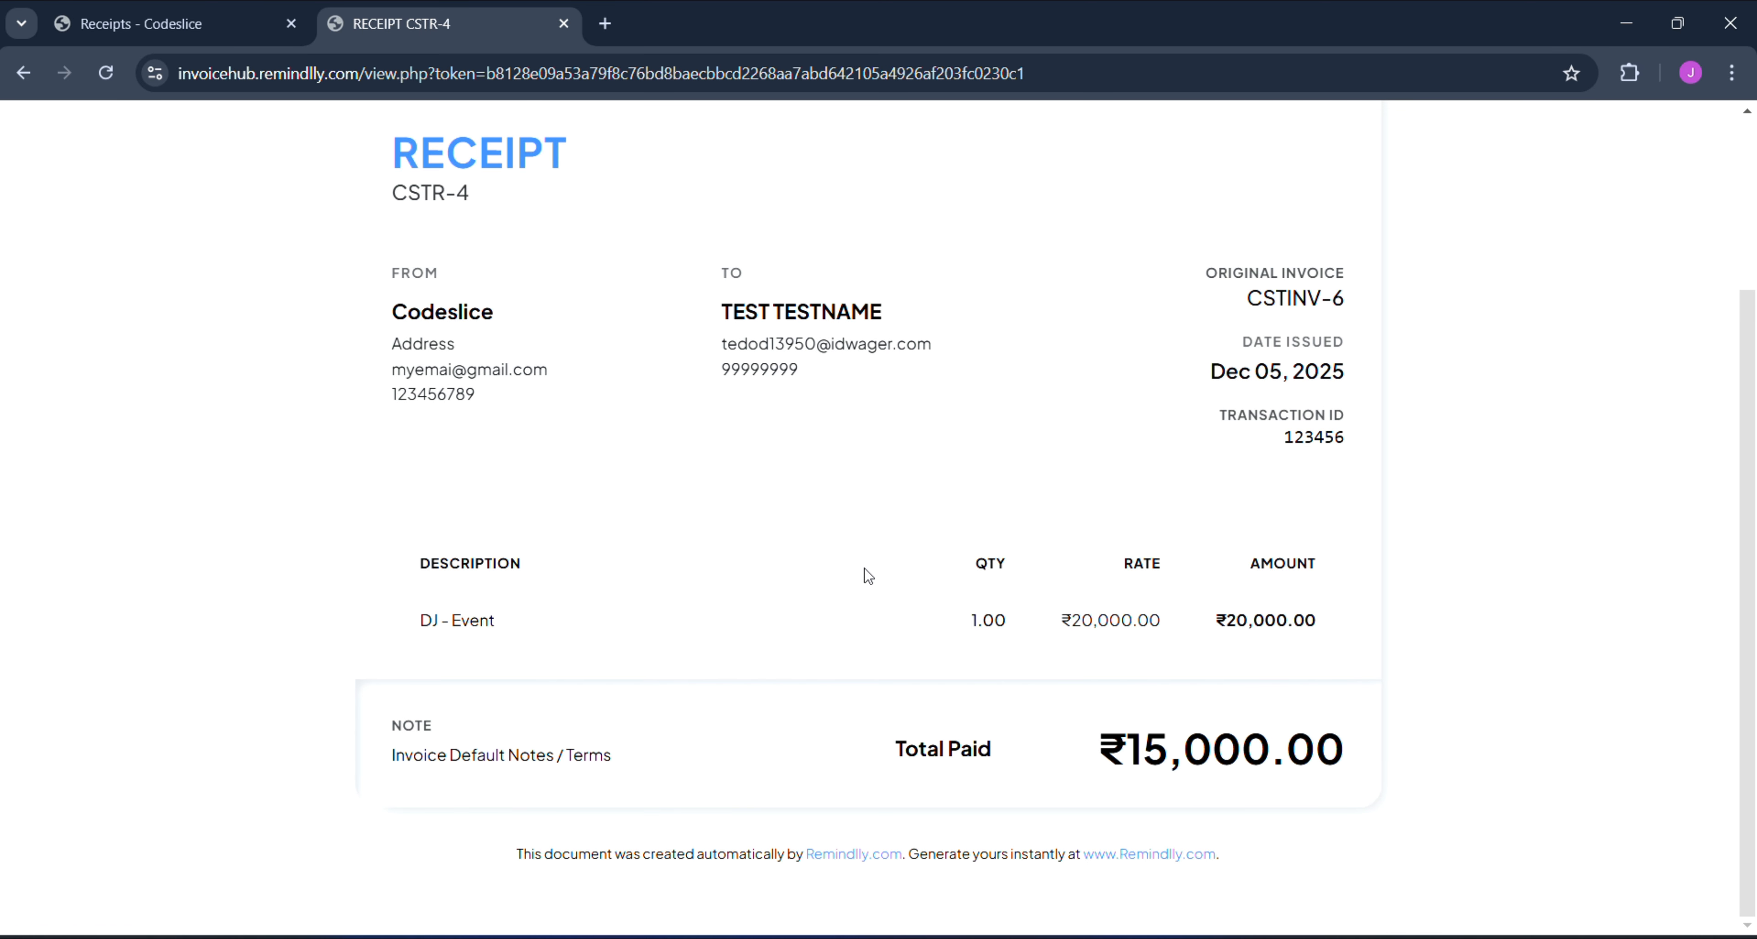
scroll(867, 575, up, 3)
scroll(865, 569, down, 3)
scroll(1091, 208, up, 3)
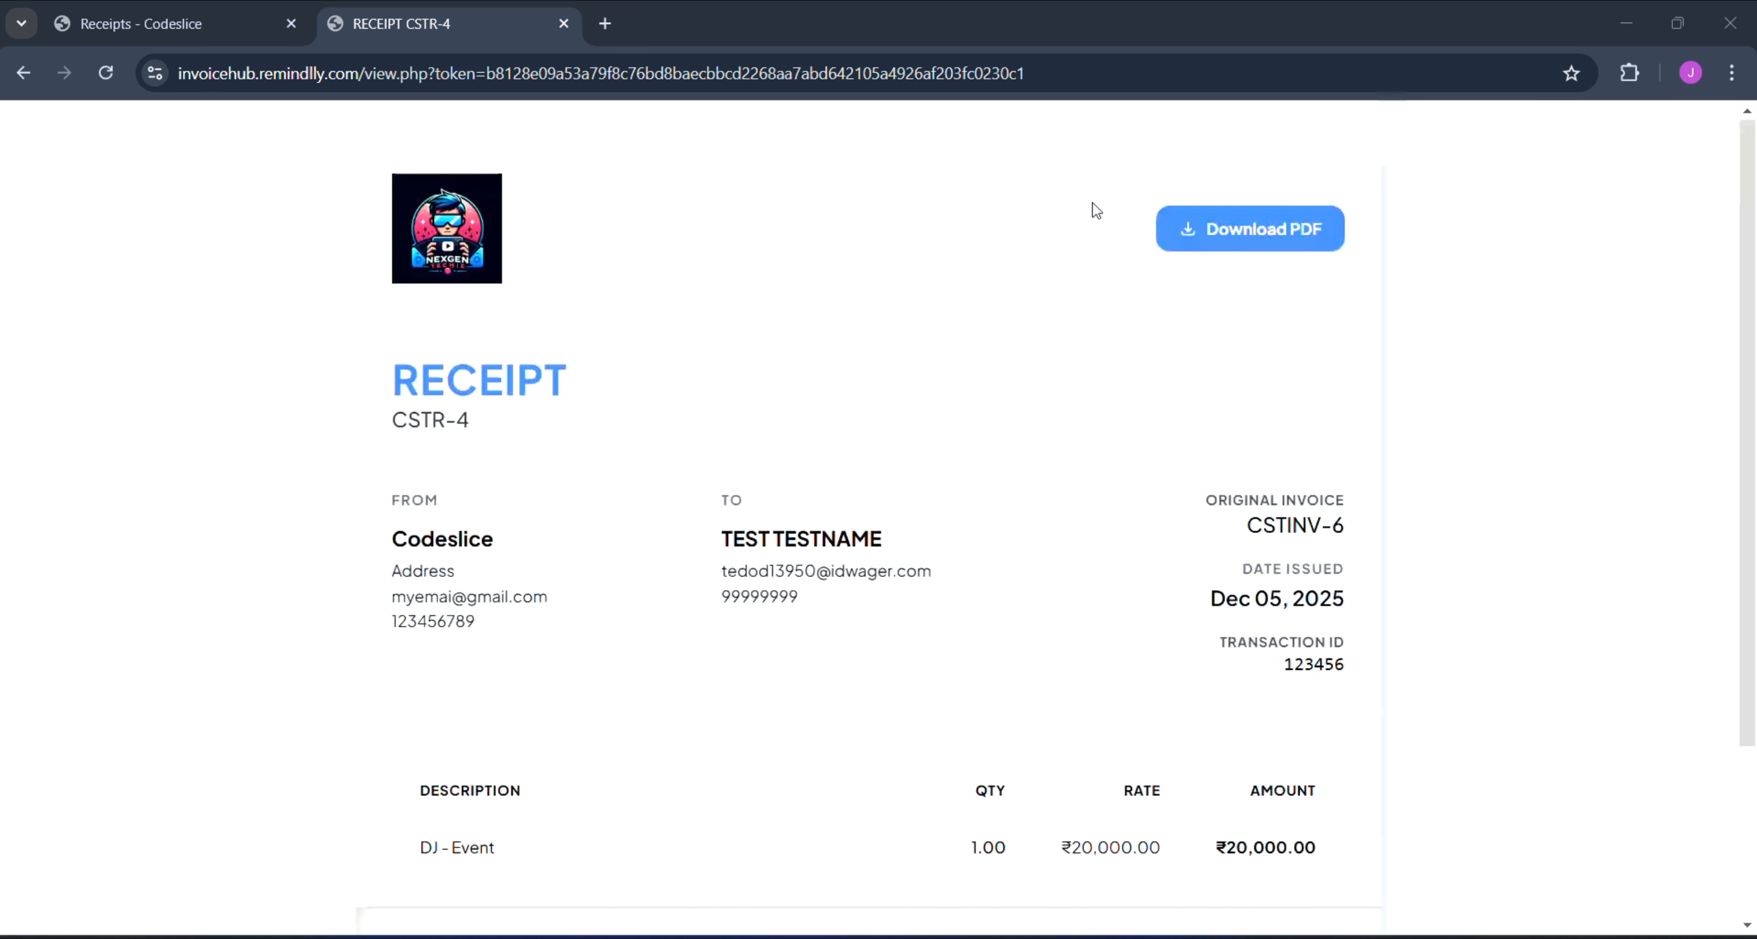
- Download receipt CSTR-4 as a PDF, open it in a maximized Acrobat window, and look over the page
click(1251, 250)
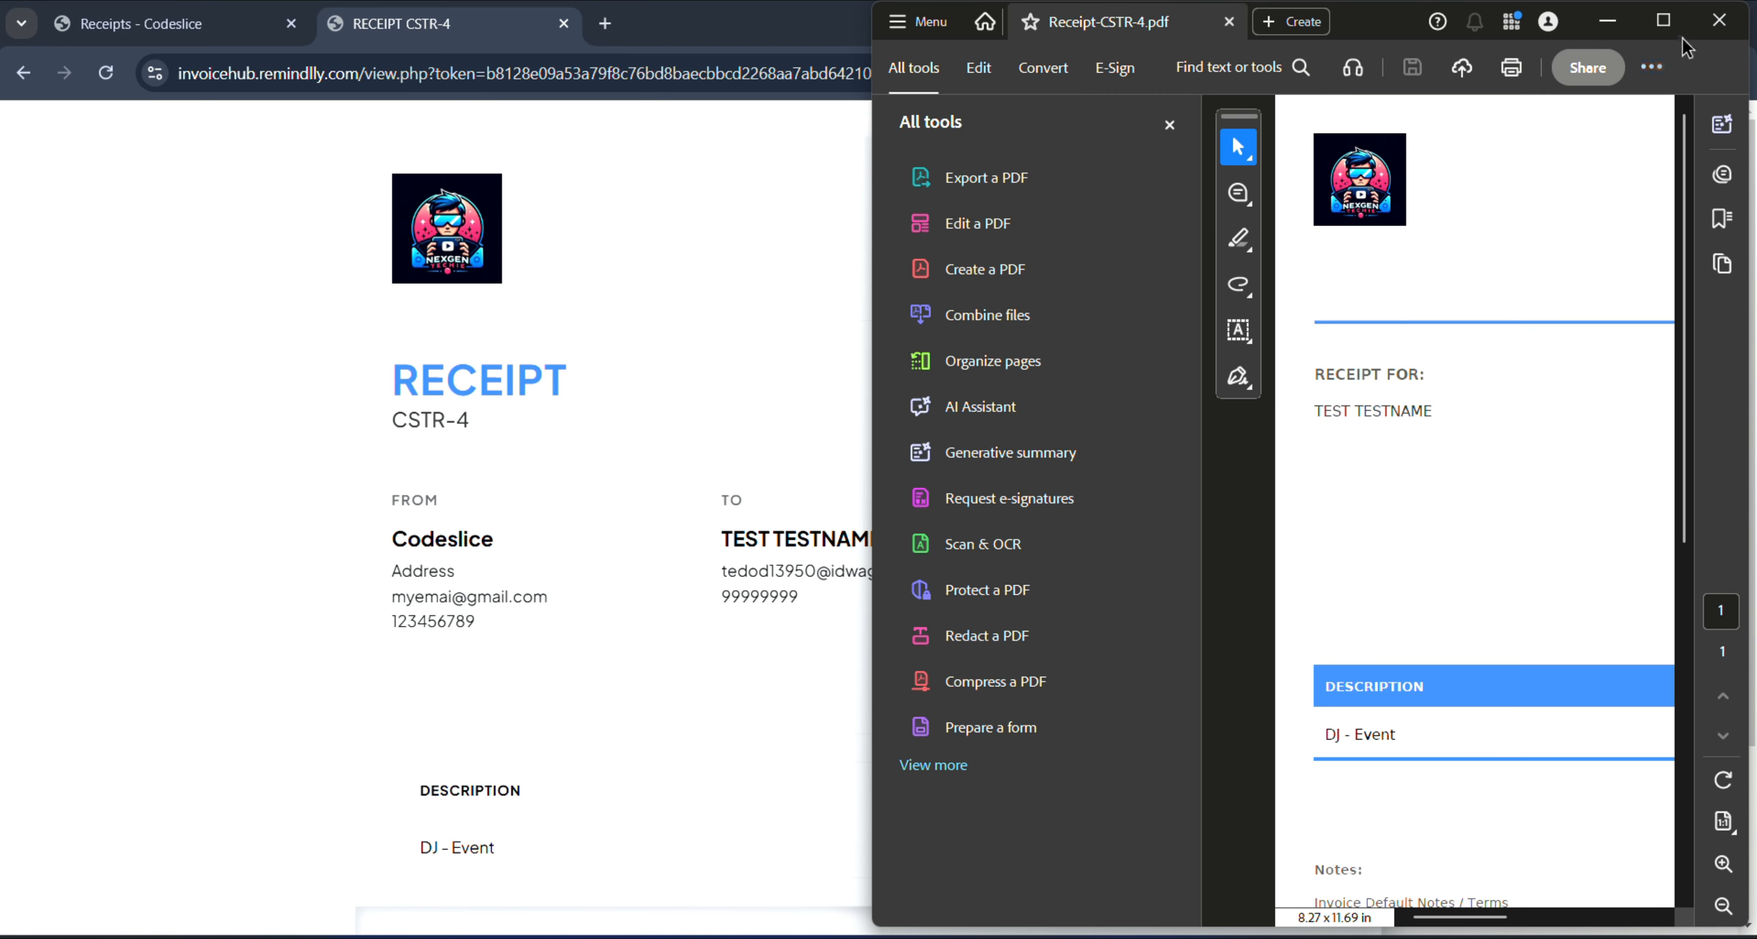
click(1668, 24)
scroll(1279, 467, down, 10)
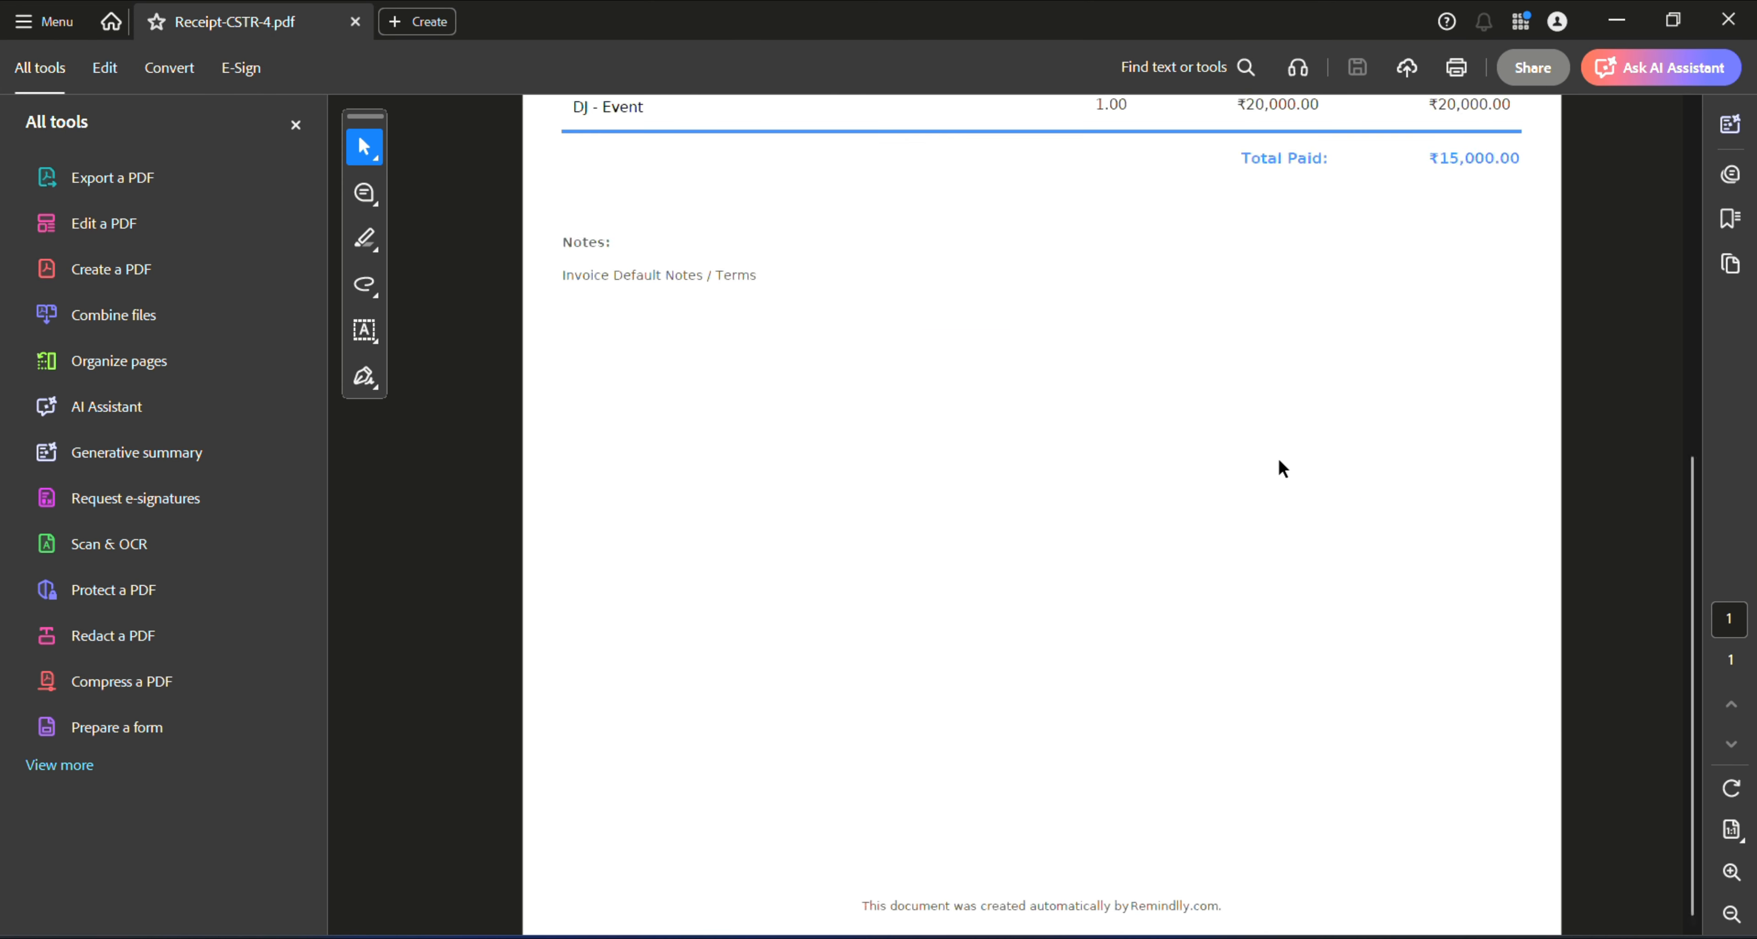
scroll(1279, 466, up, 8)
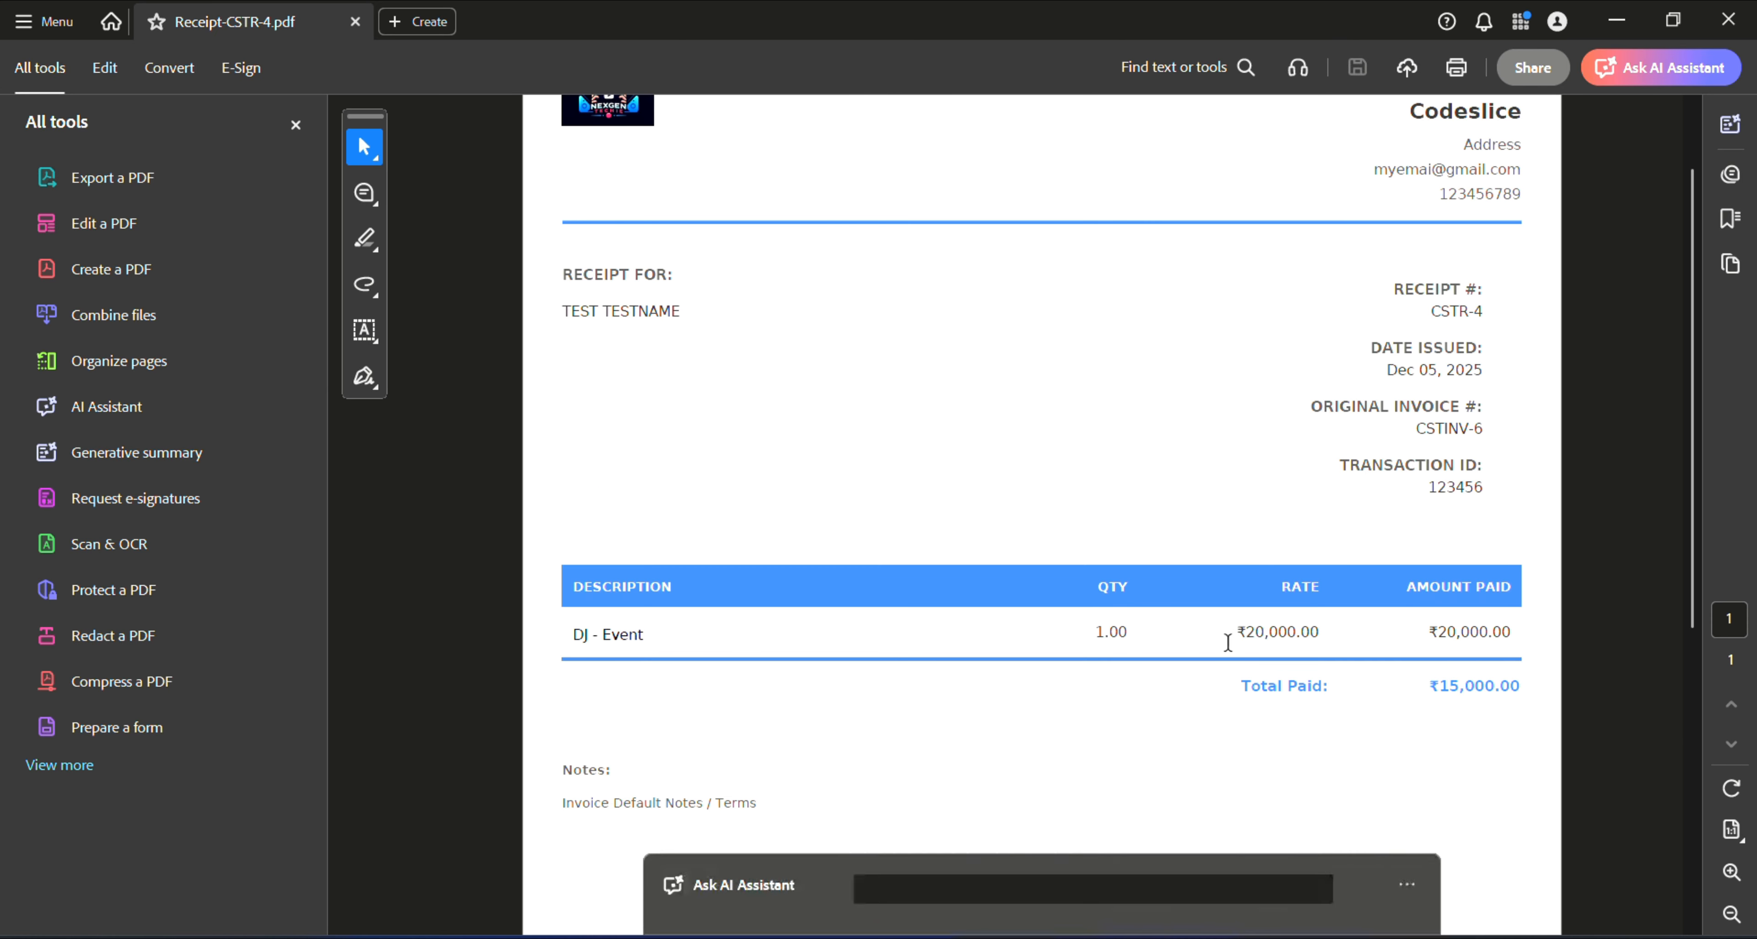
- Examine the DJ - Event rate, amount paid and Total Paid line in the receipt PDF
drag(1228, 641, 1509, 636)
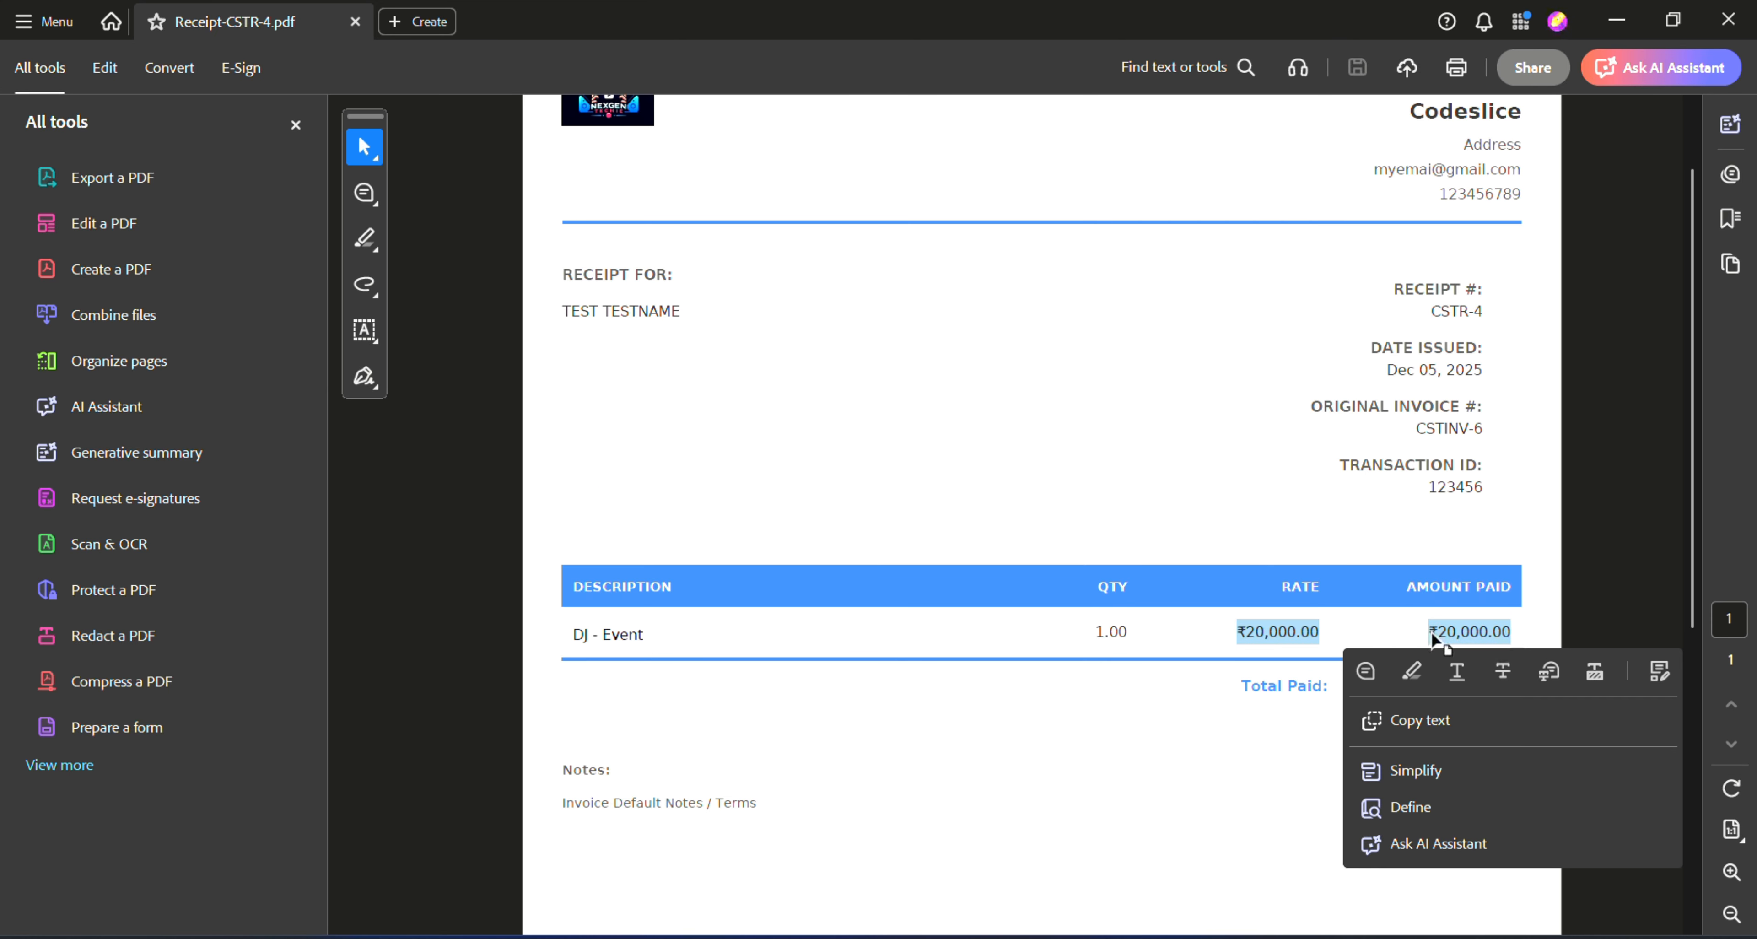
click(1040, 703)
drag(1238, 686, 1526, 688)
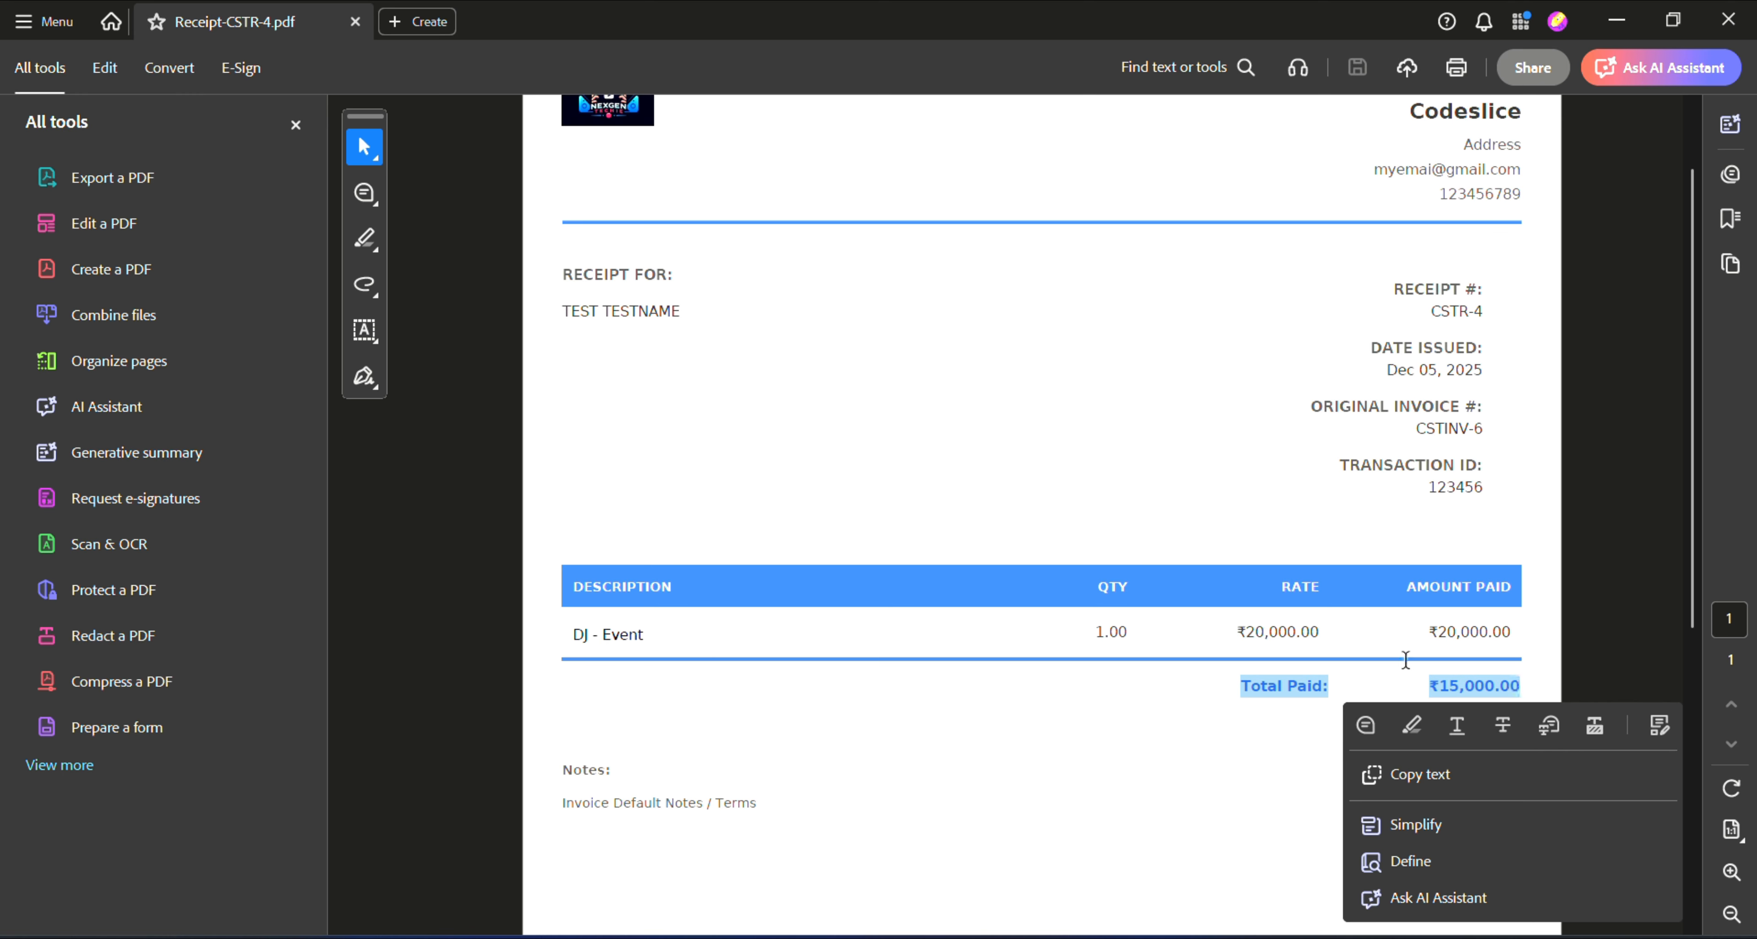
scroll(1347, 643, up, 3)
click(1267, 601)
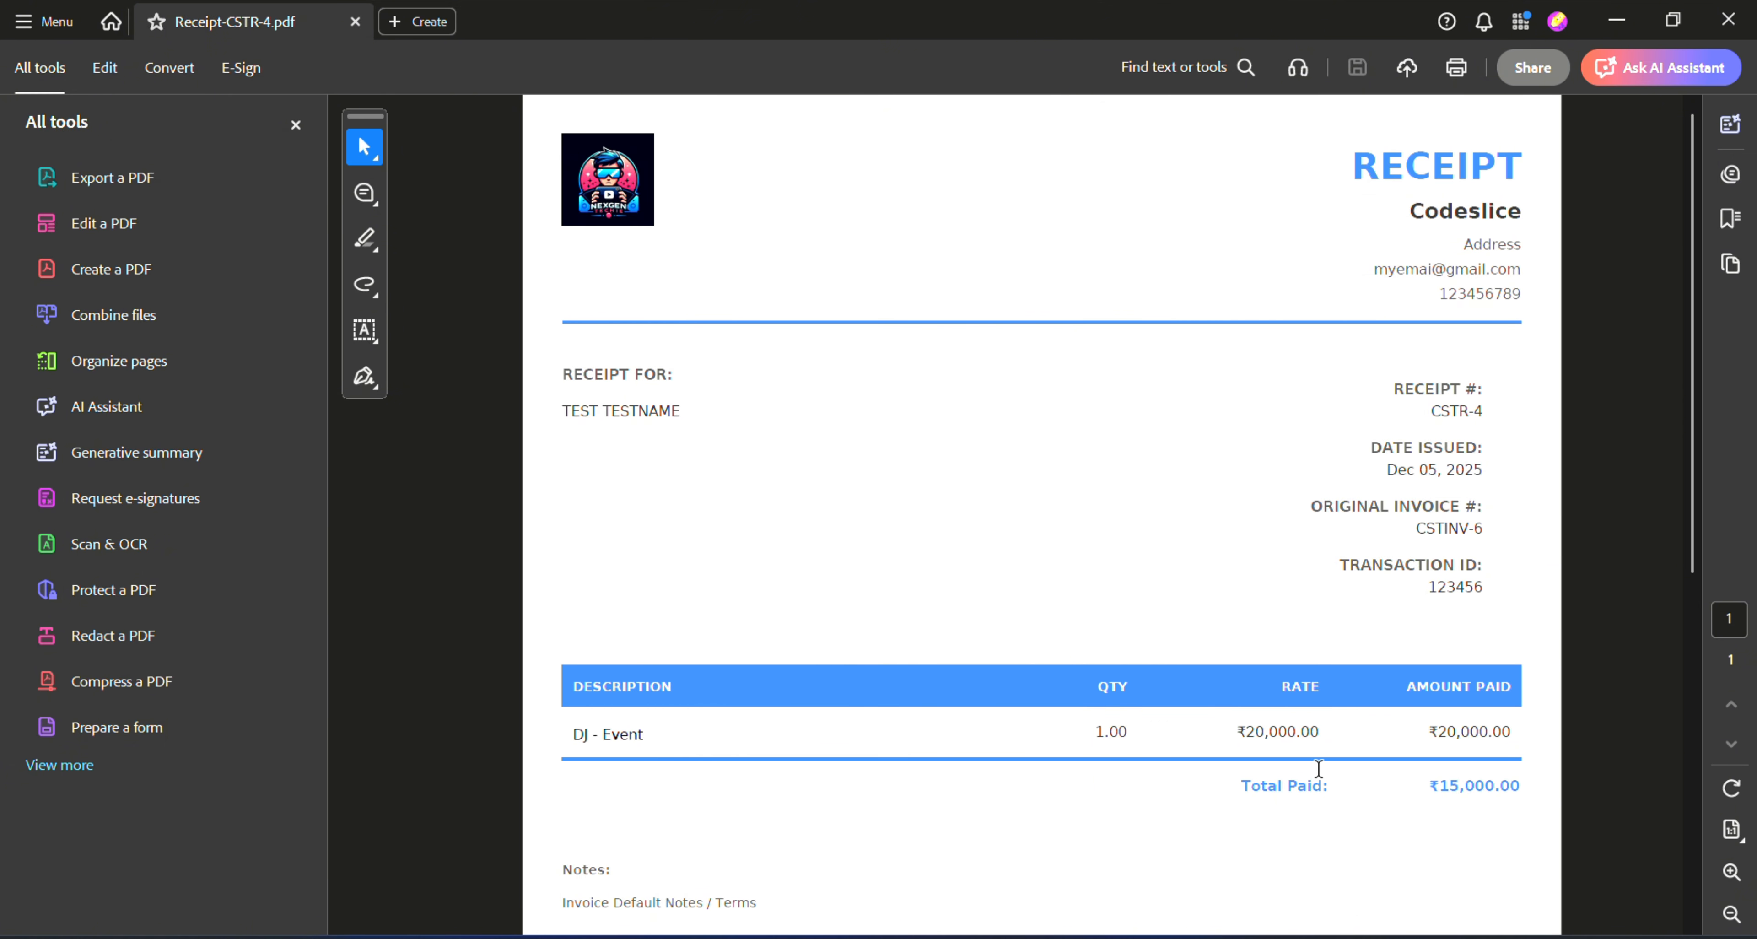
drag(1428, 785, 1531, 789)
click(1475, 843)
- Examine the footer and the default notes and terms in the receipt PDF
scroll(1475, 844, down, 5)
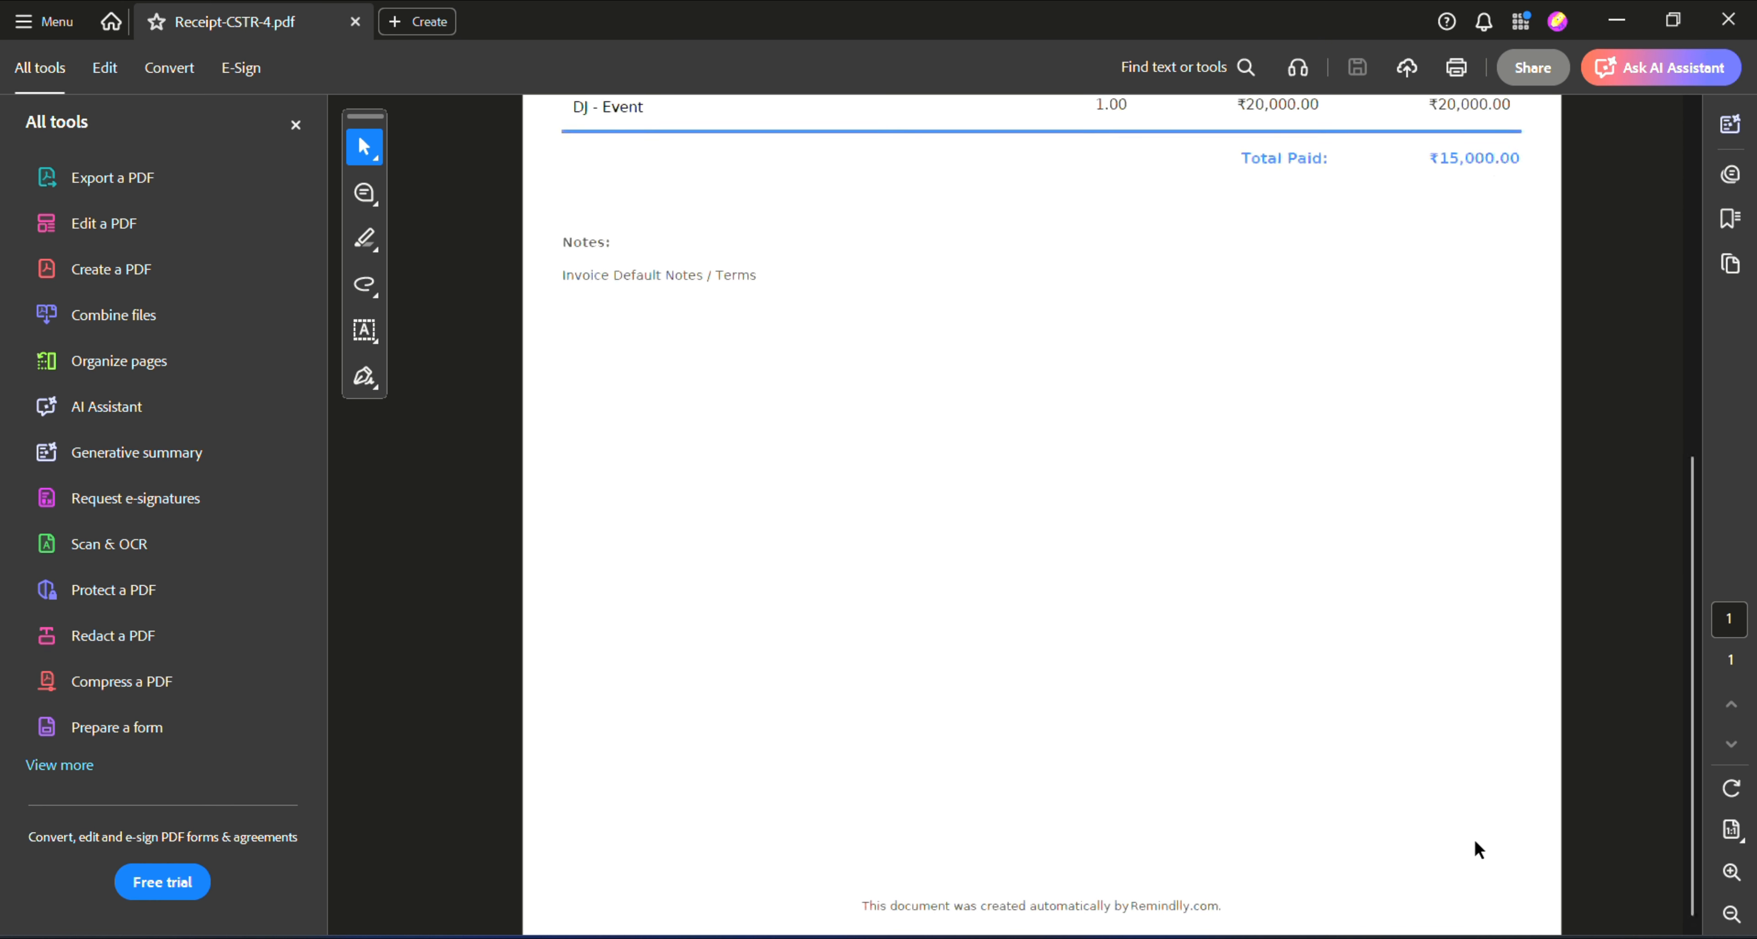
scroll(1476, 846, up, 4)
scroll(1475, 850, up, 1)
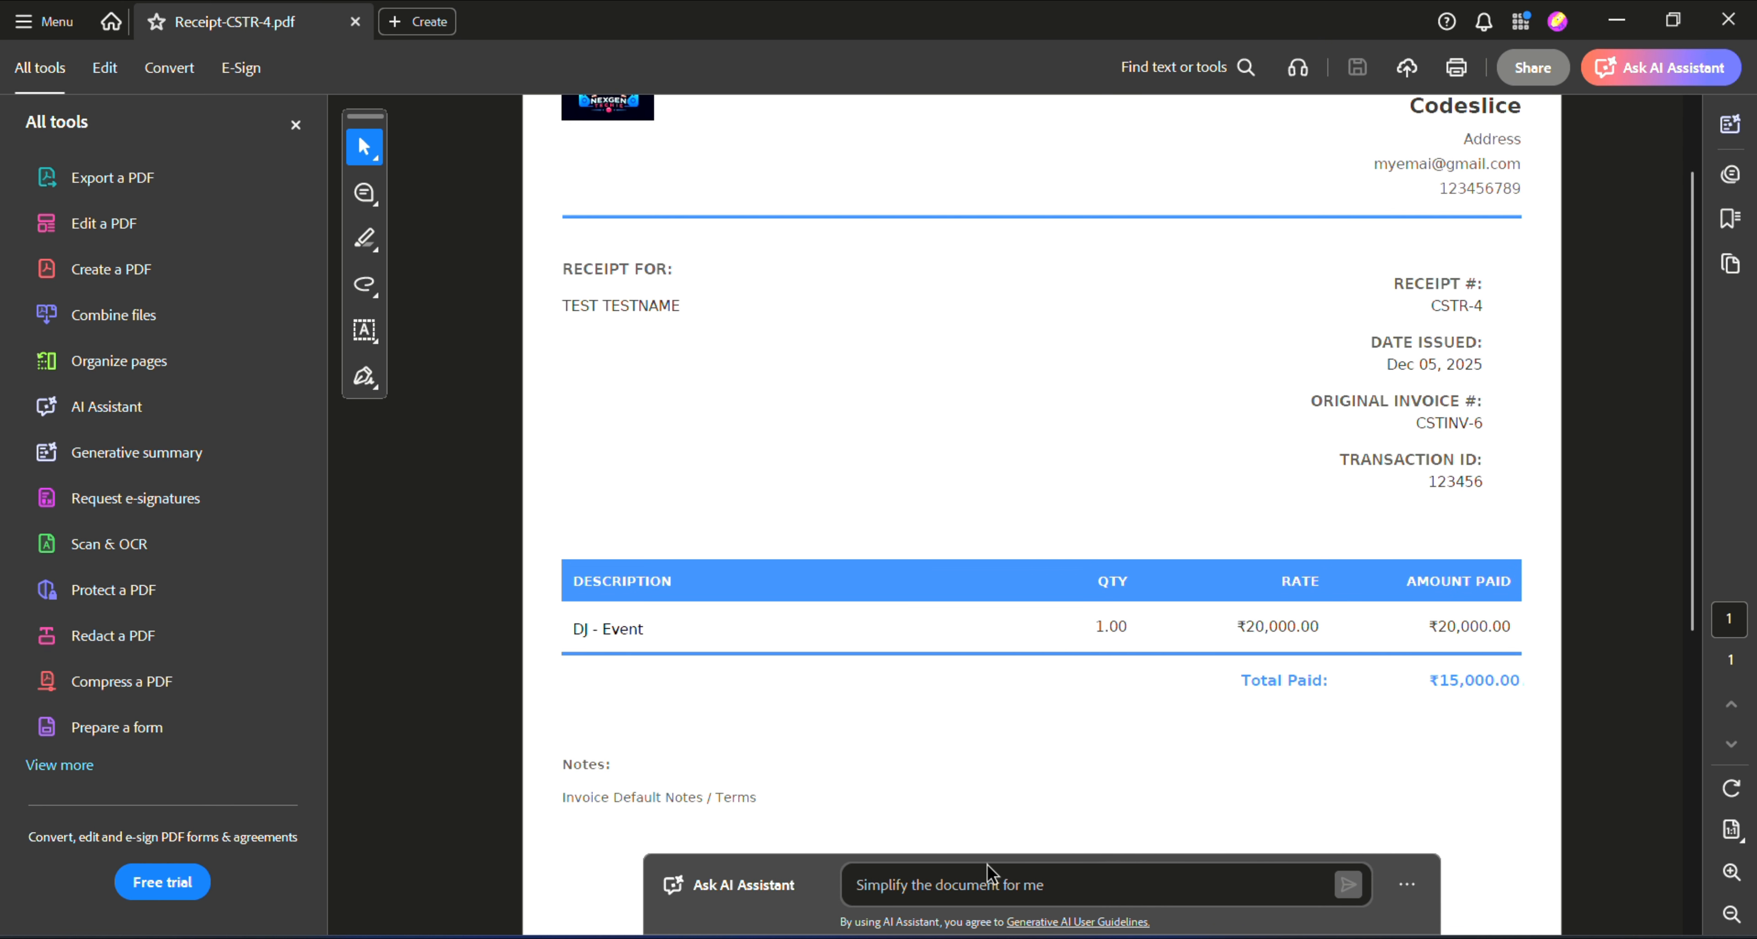
triple_click(693, 812)
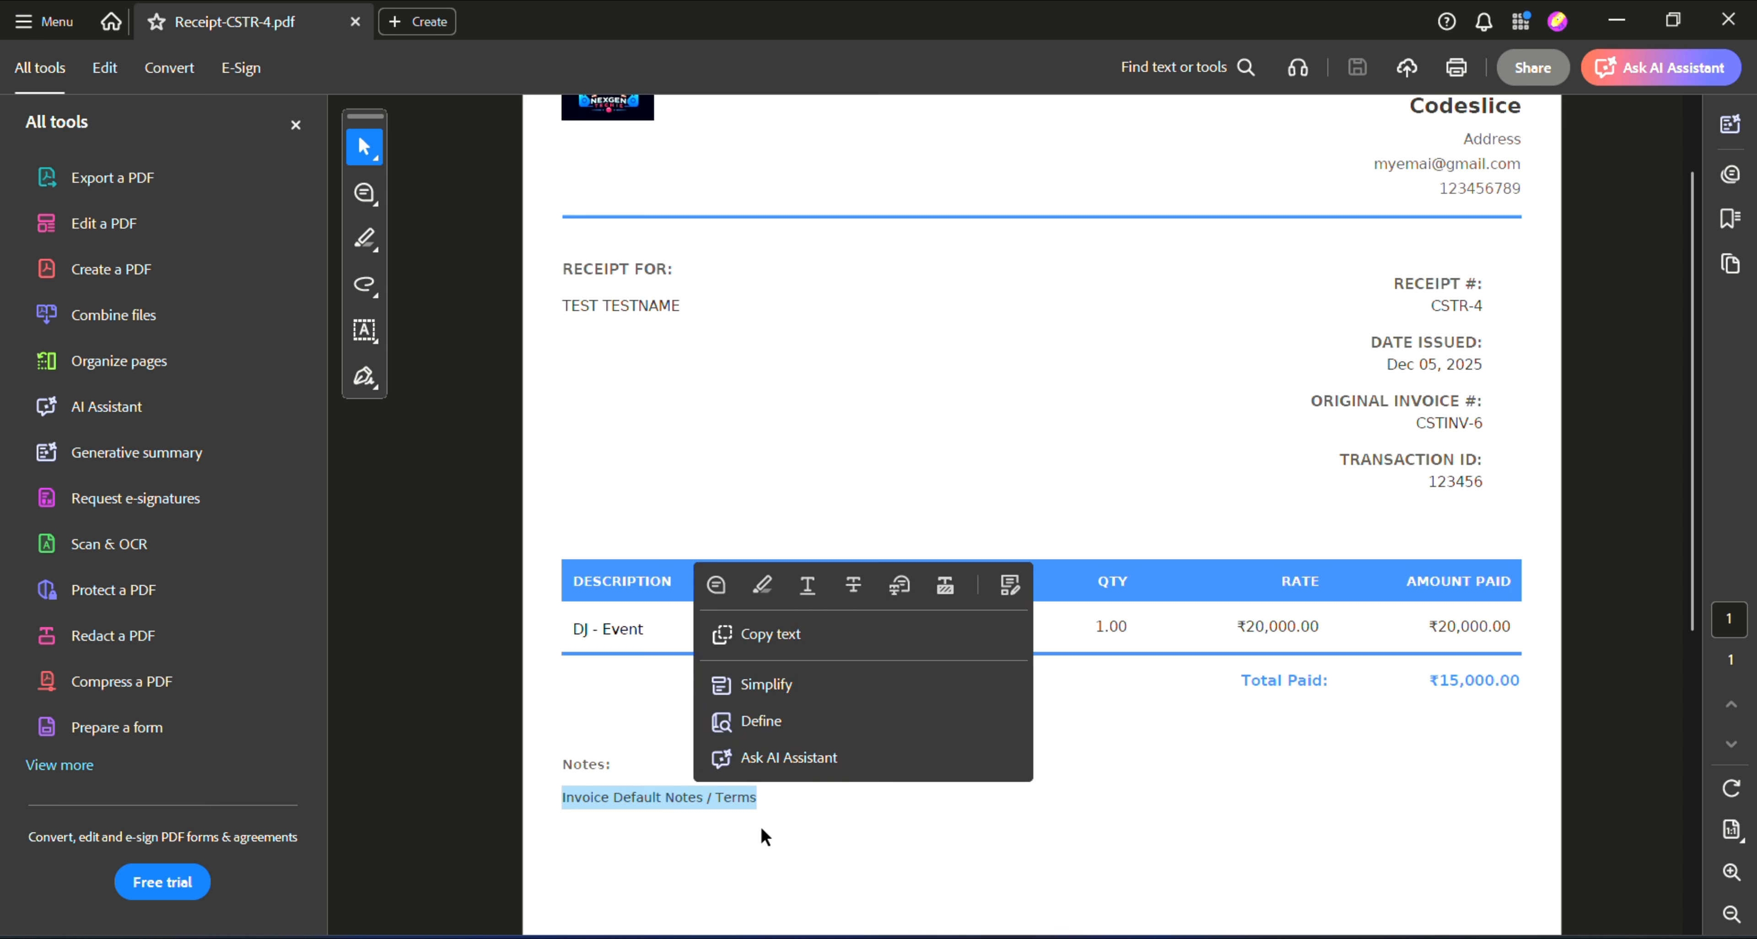
click(877, 831)
scroll(963, 437, up, 2)
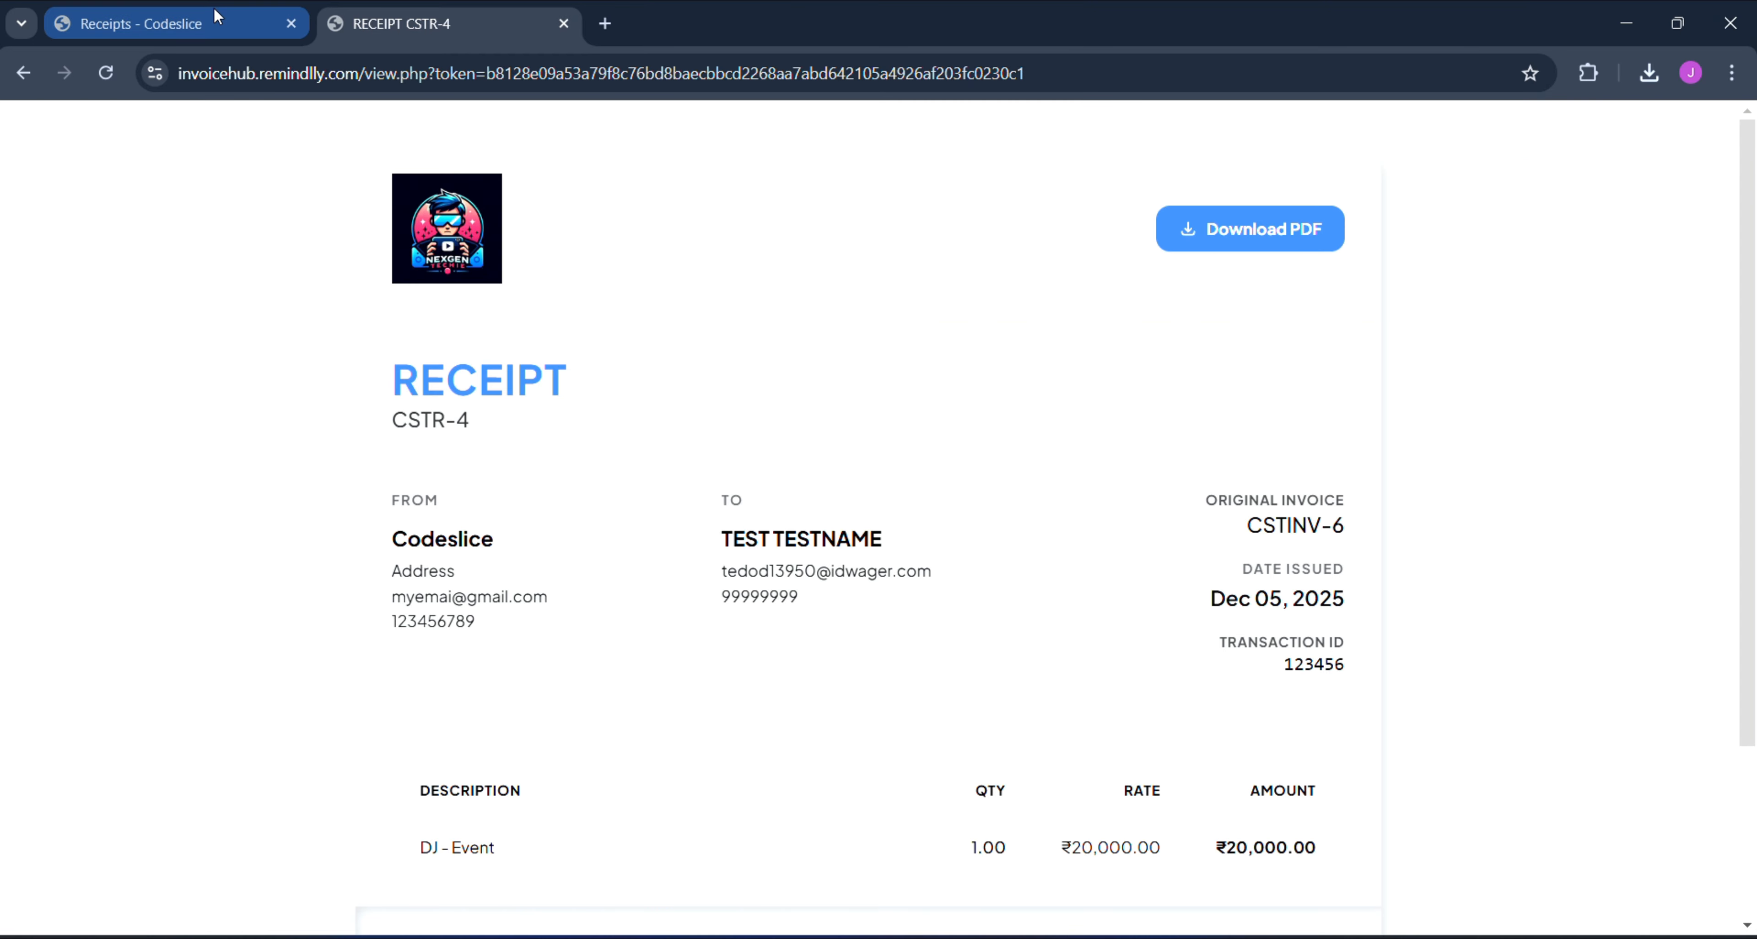
- Go back from the online receipt to the Temp Mail inbox, and switch to Invoice Hub's receipts list
click(23, 74)
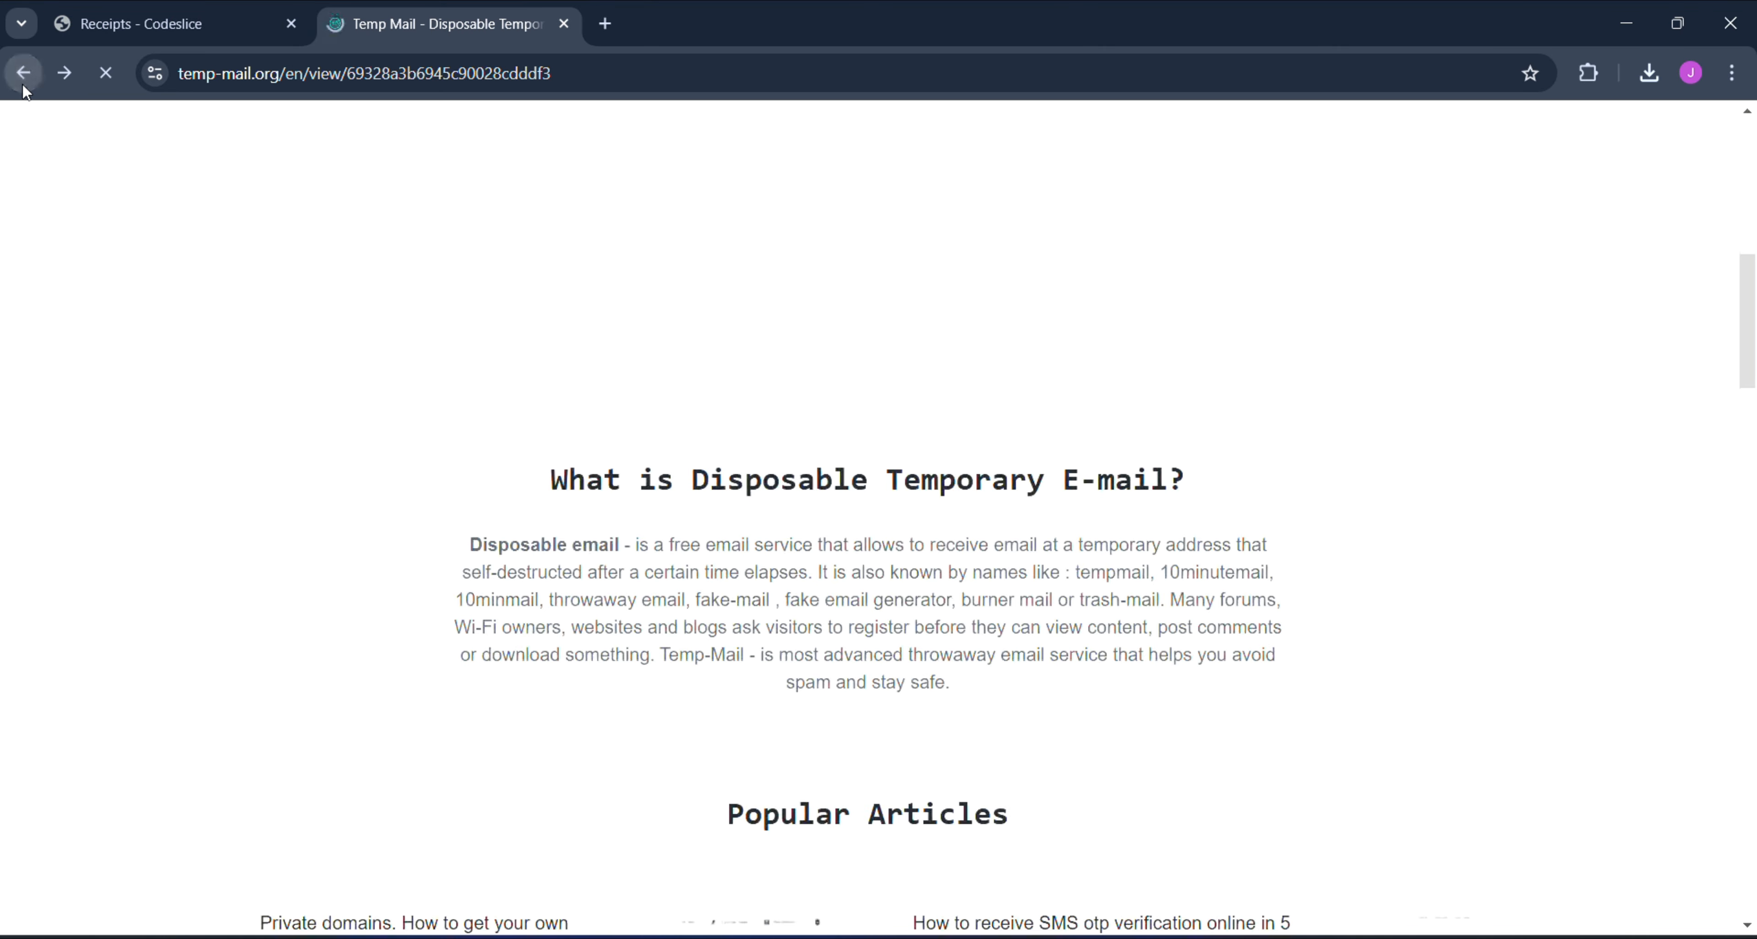
click(22, 75)
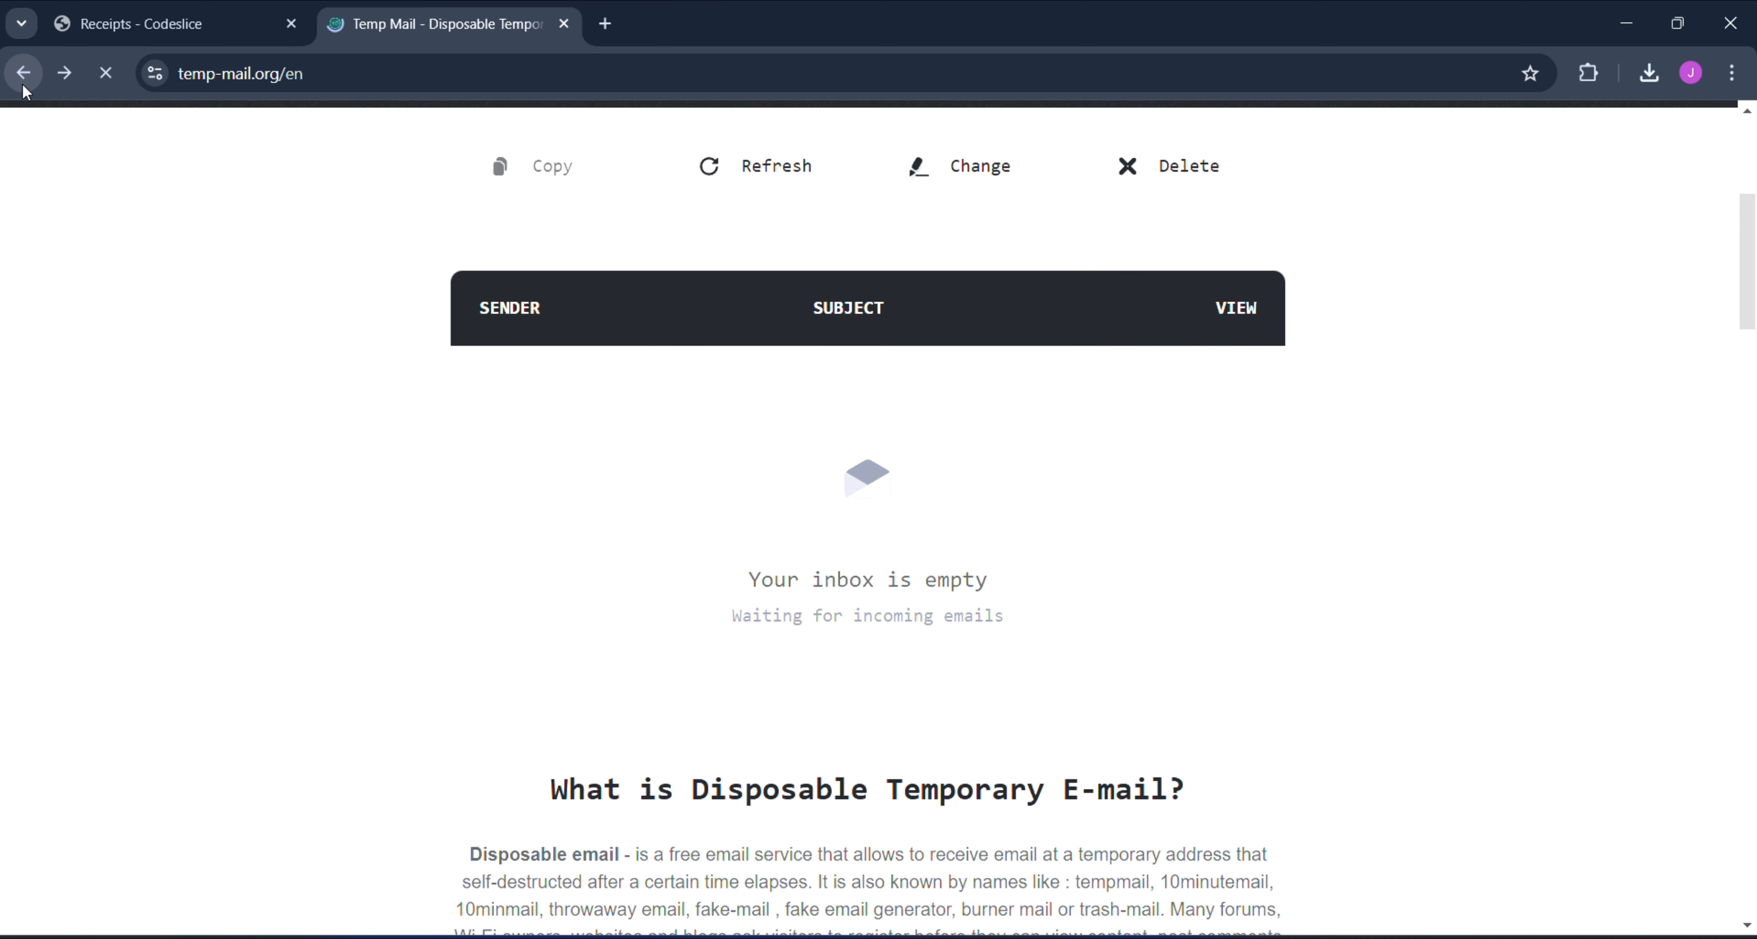
click(122, 25)
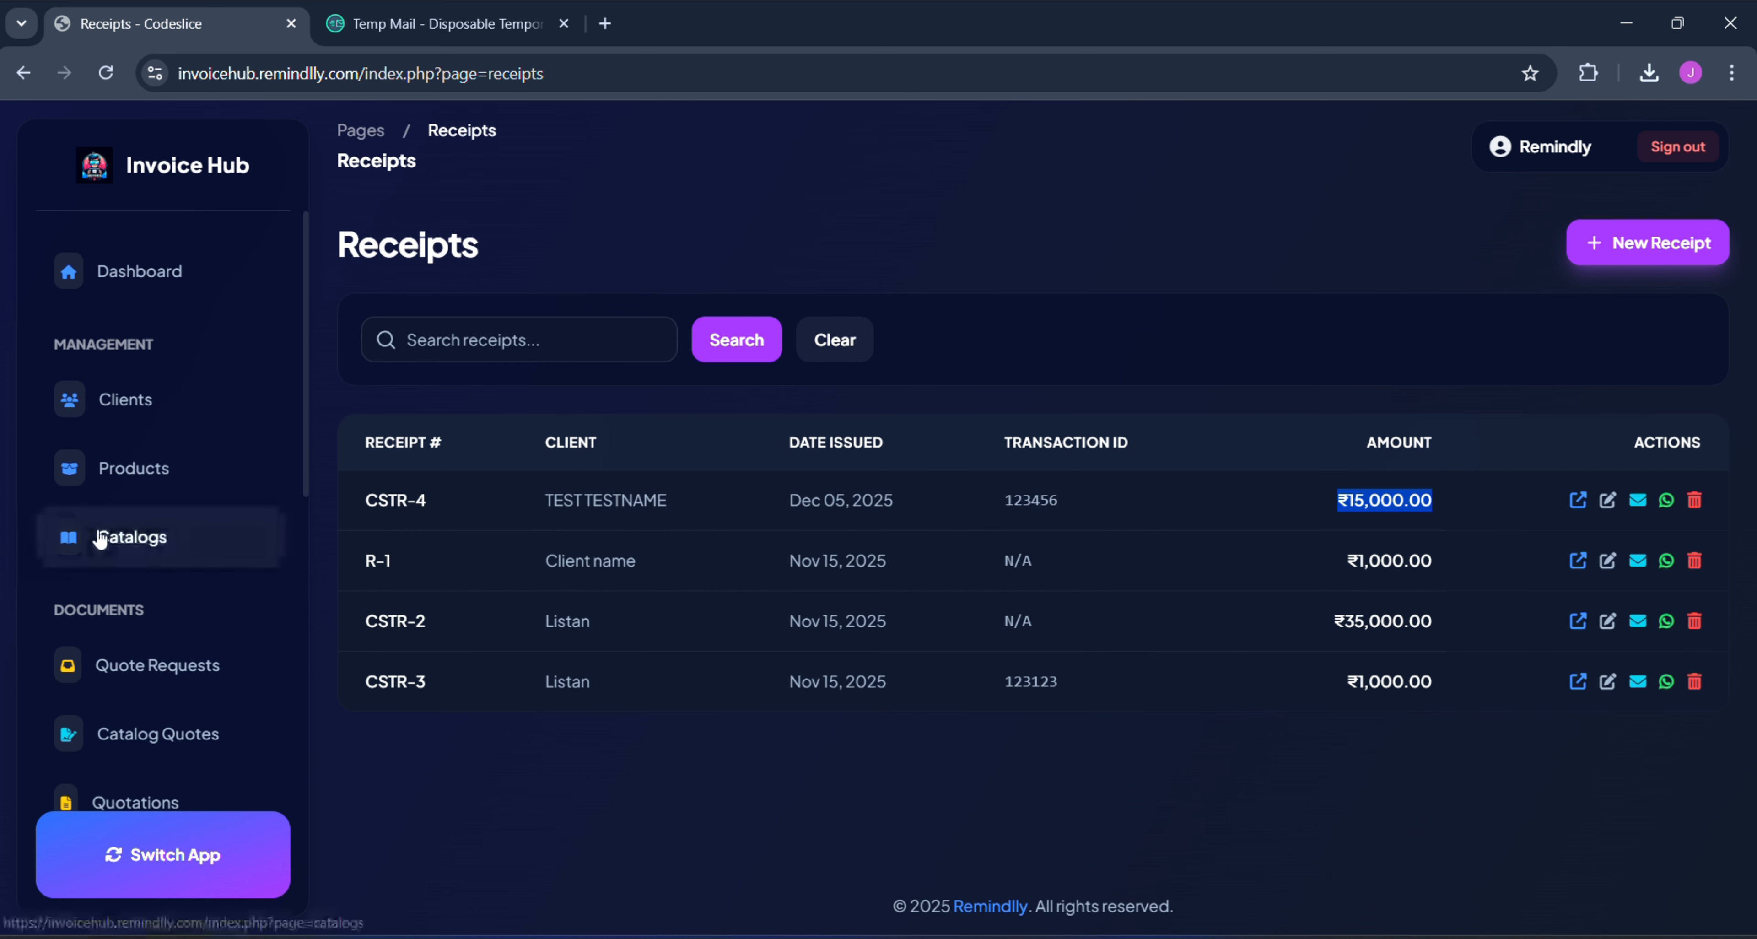
- Open a blank new invoice from the invoices list, and view its Quick Add Client form without saving a client
scroll(102, 536, down, 5)
scroll(100, 539, down, 2)
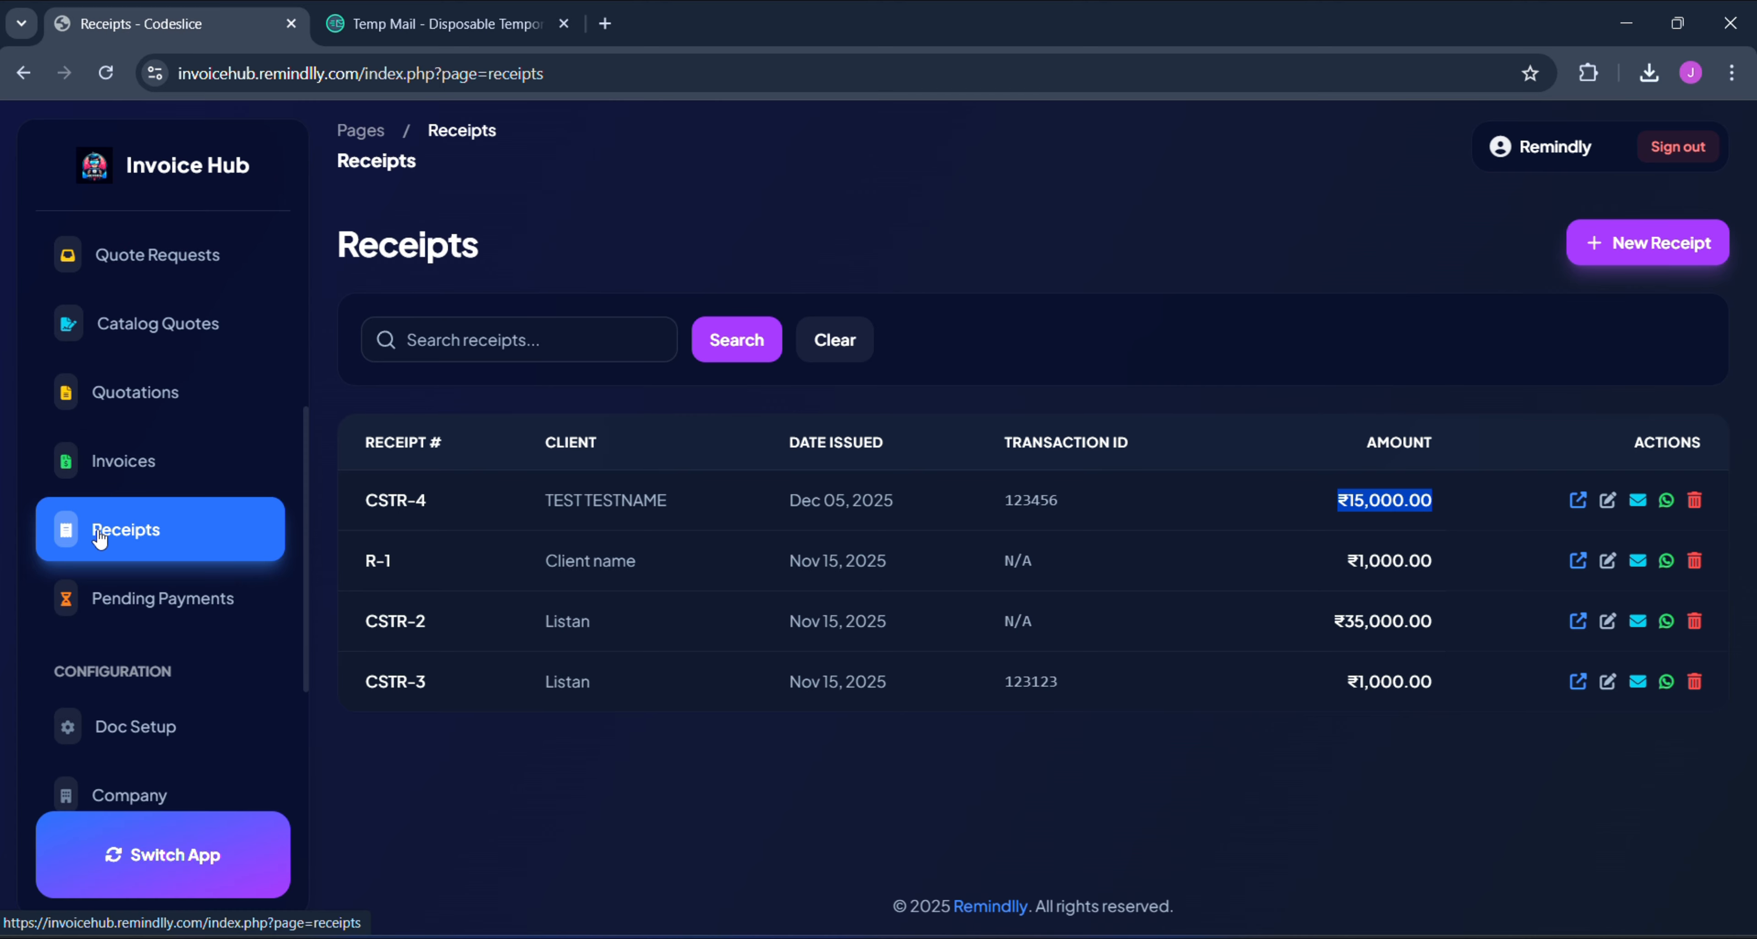
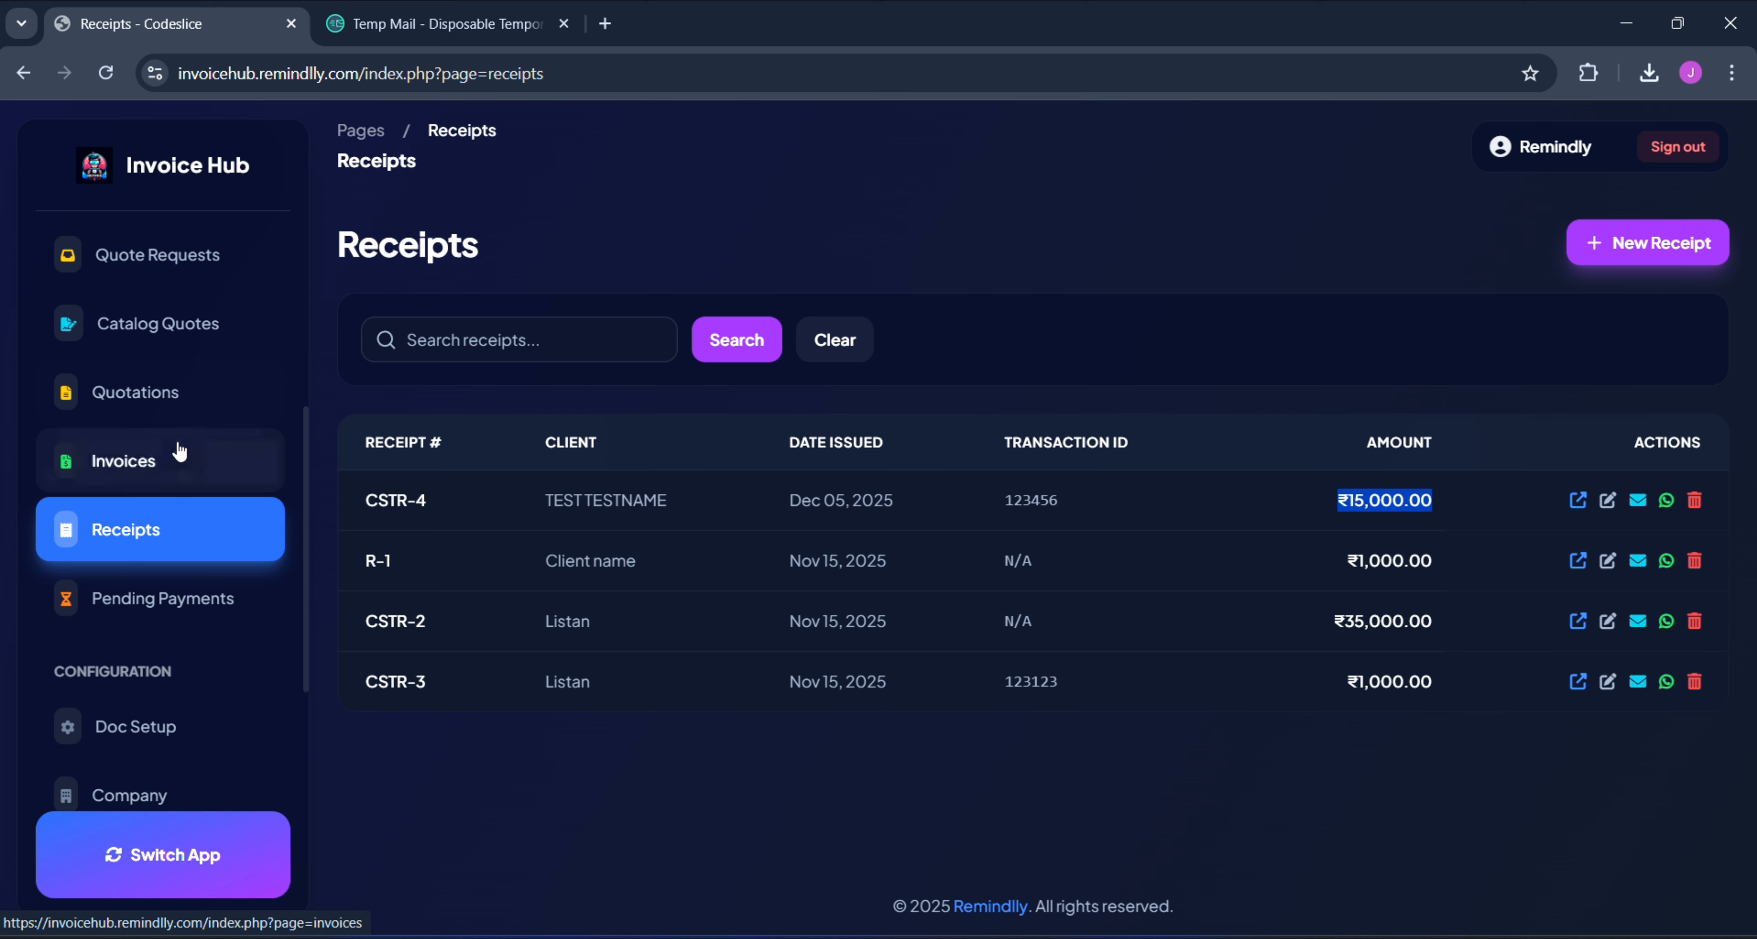
click(147, 452)
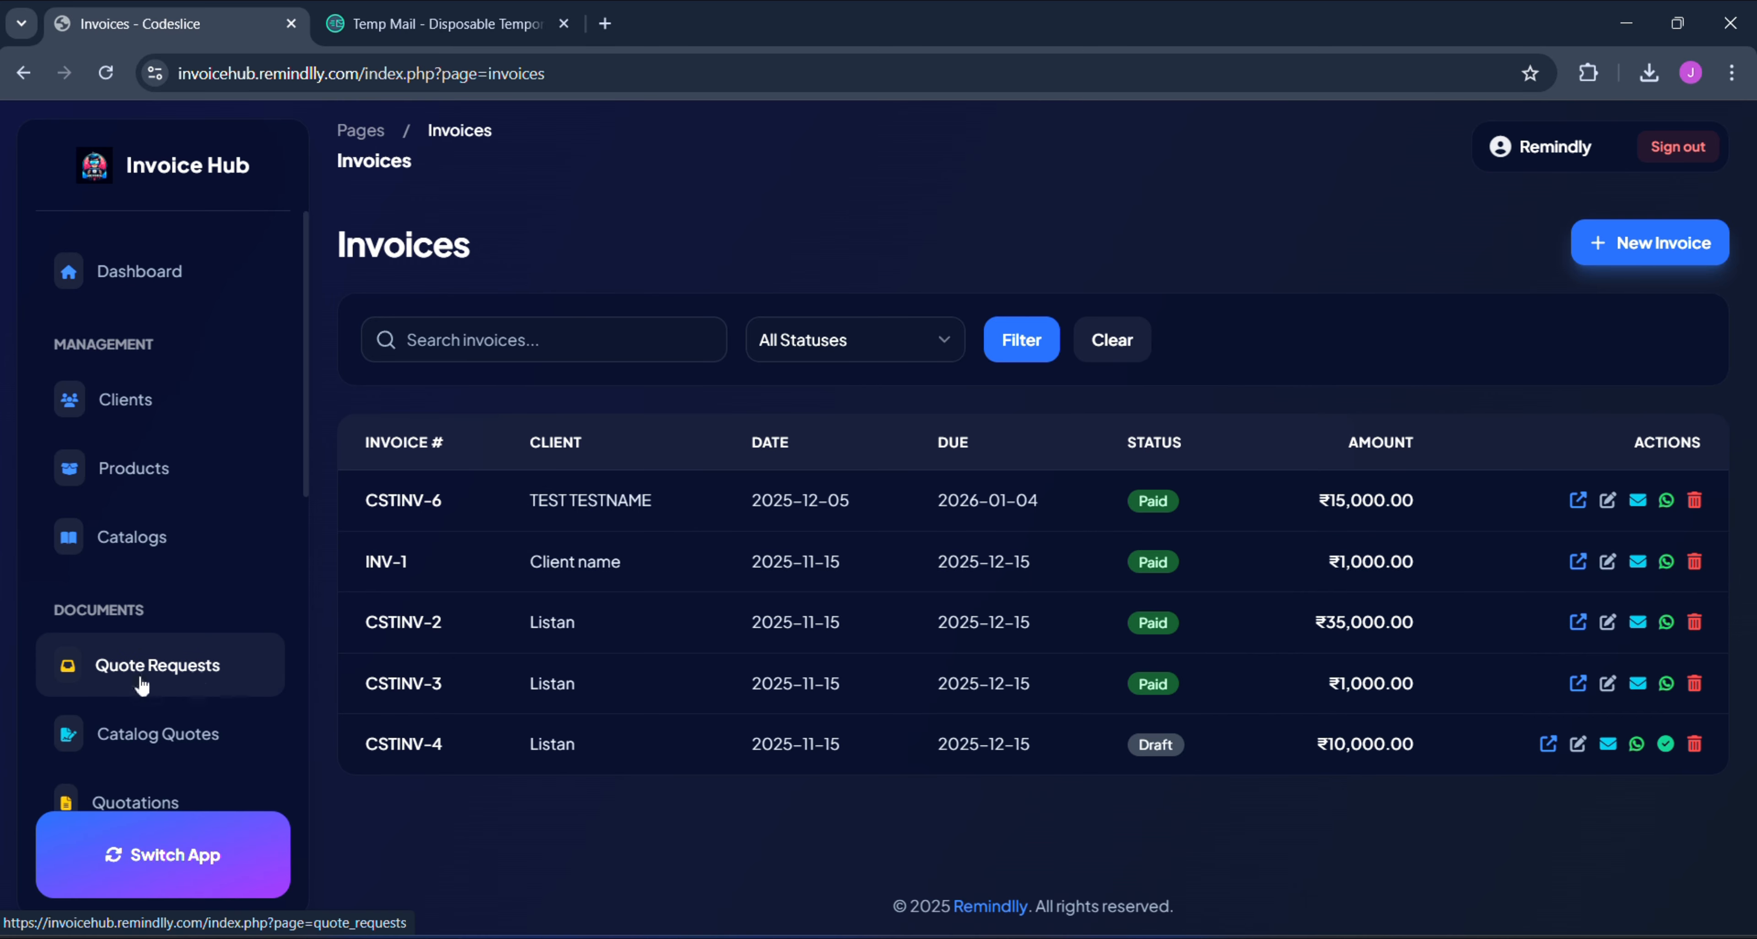
scroll(142, 685, down, 4)
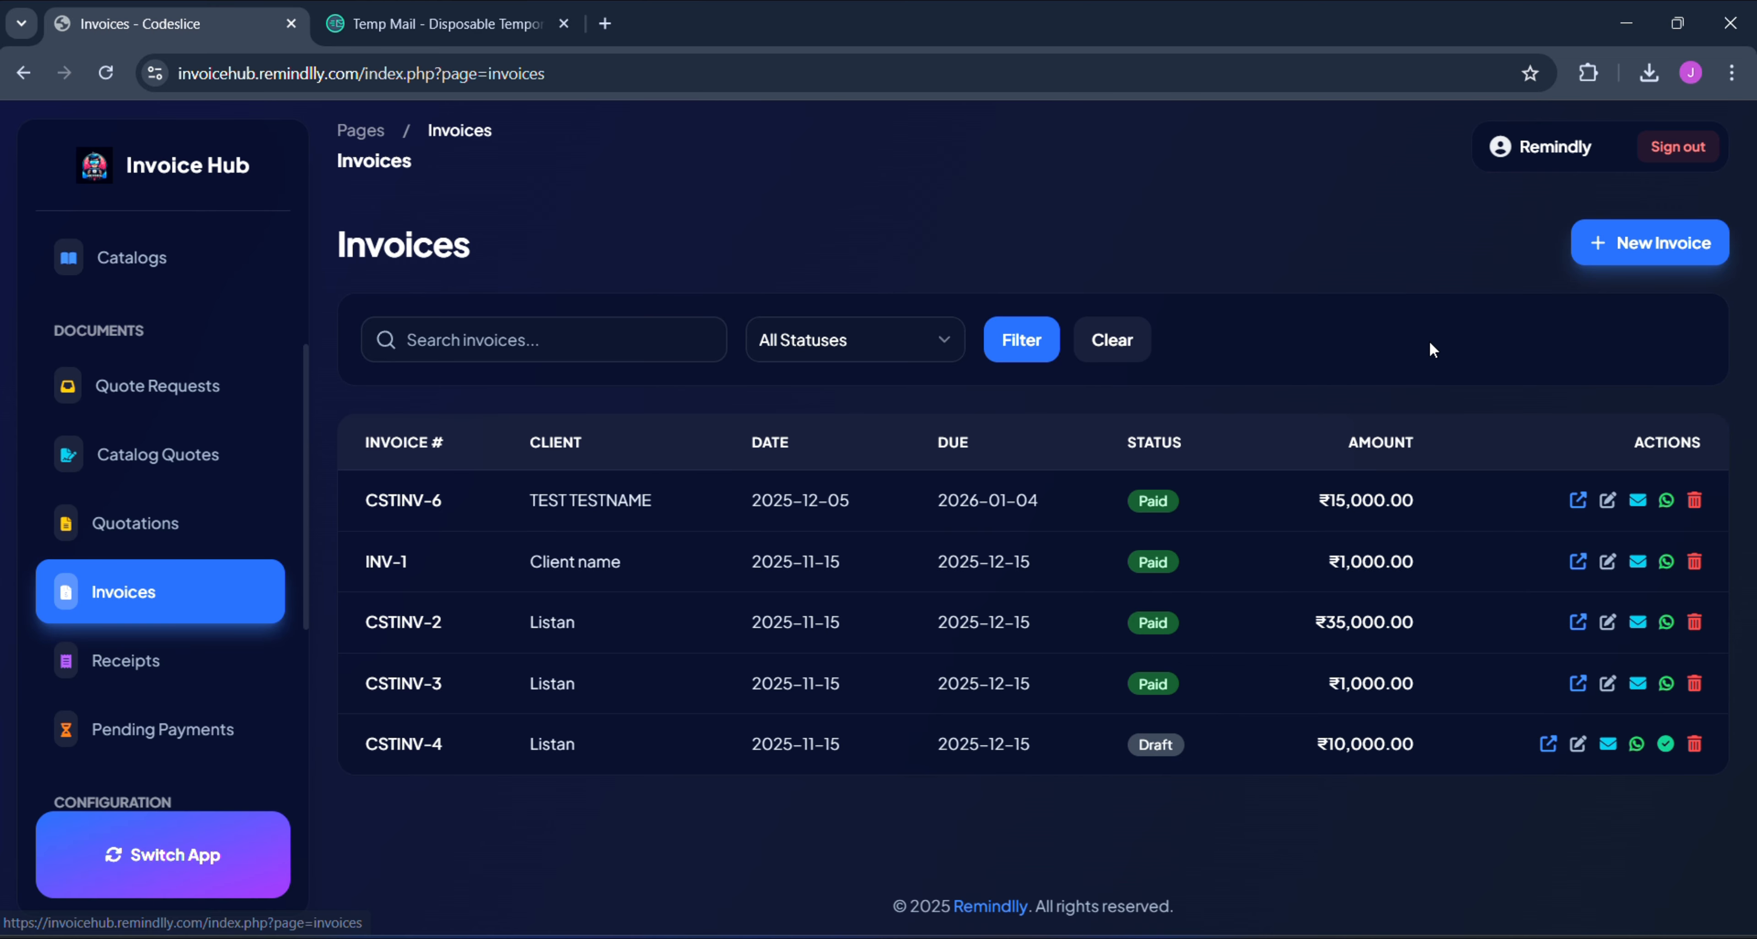
click(1645, 266)
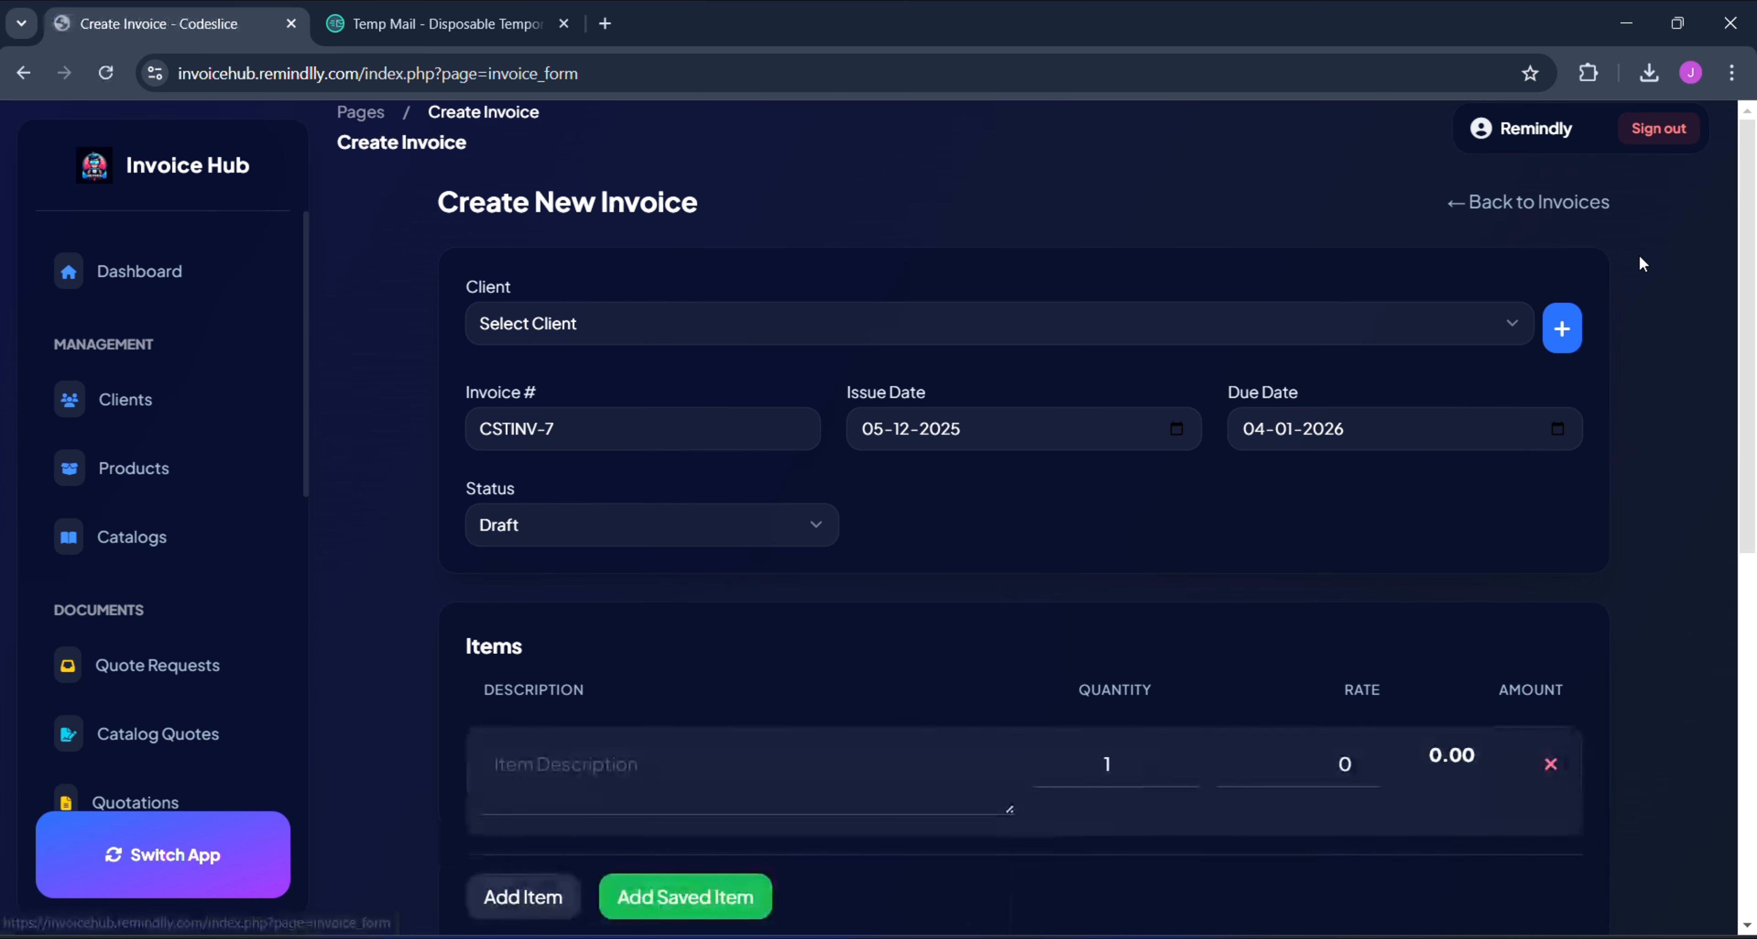
click(1562, 329)
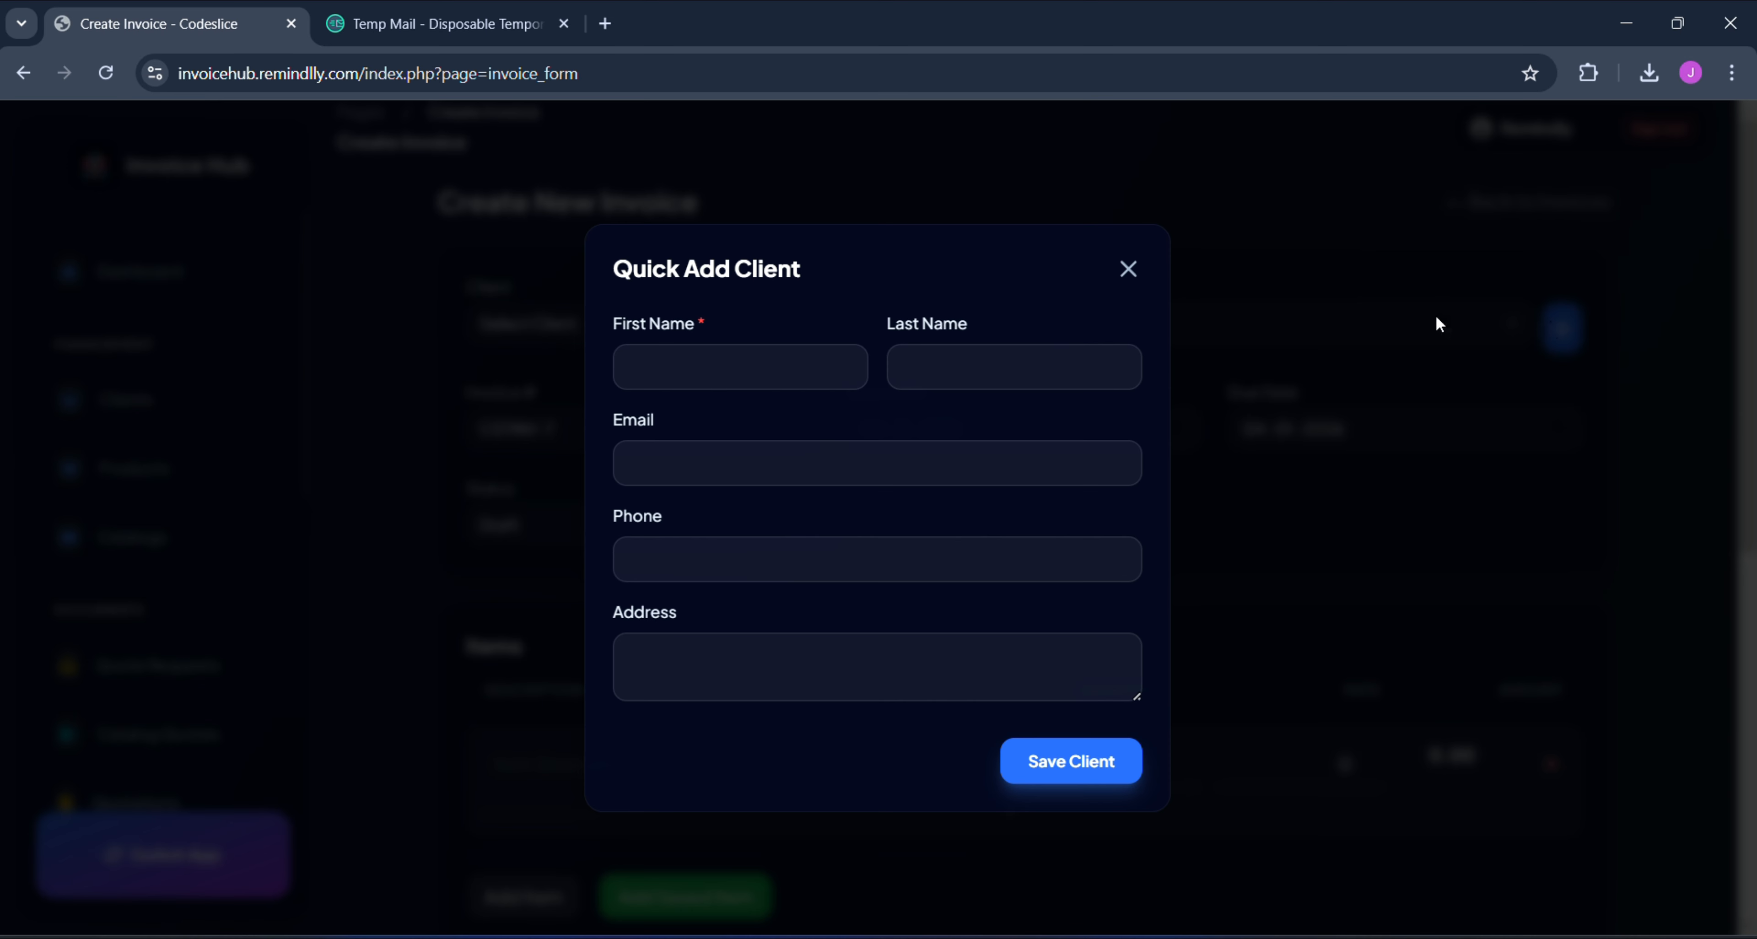
click(1129, 270)
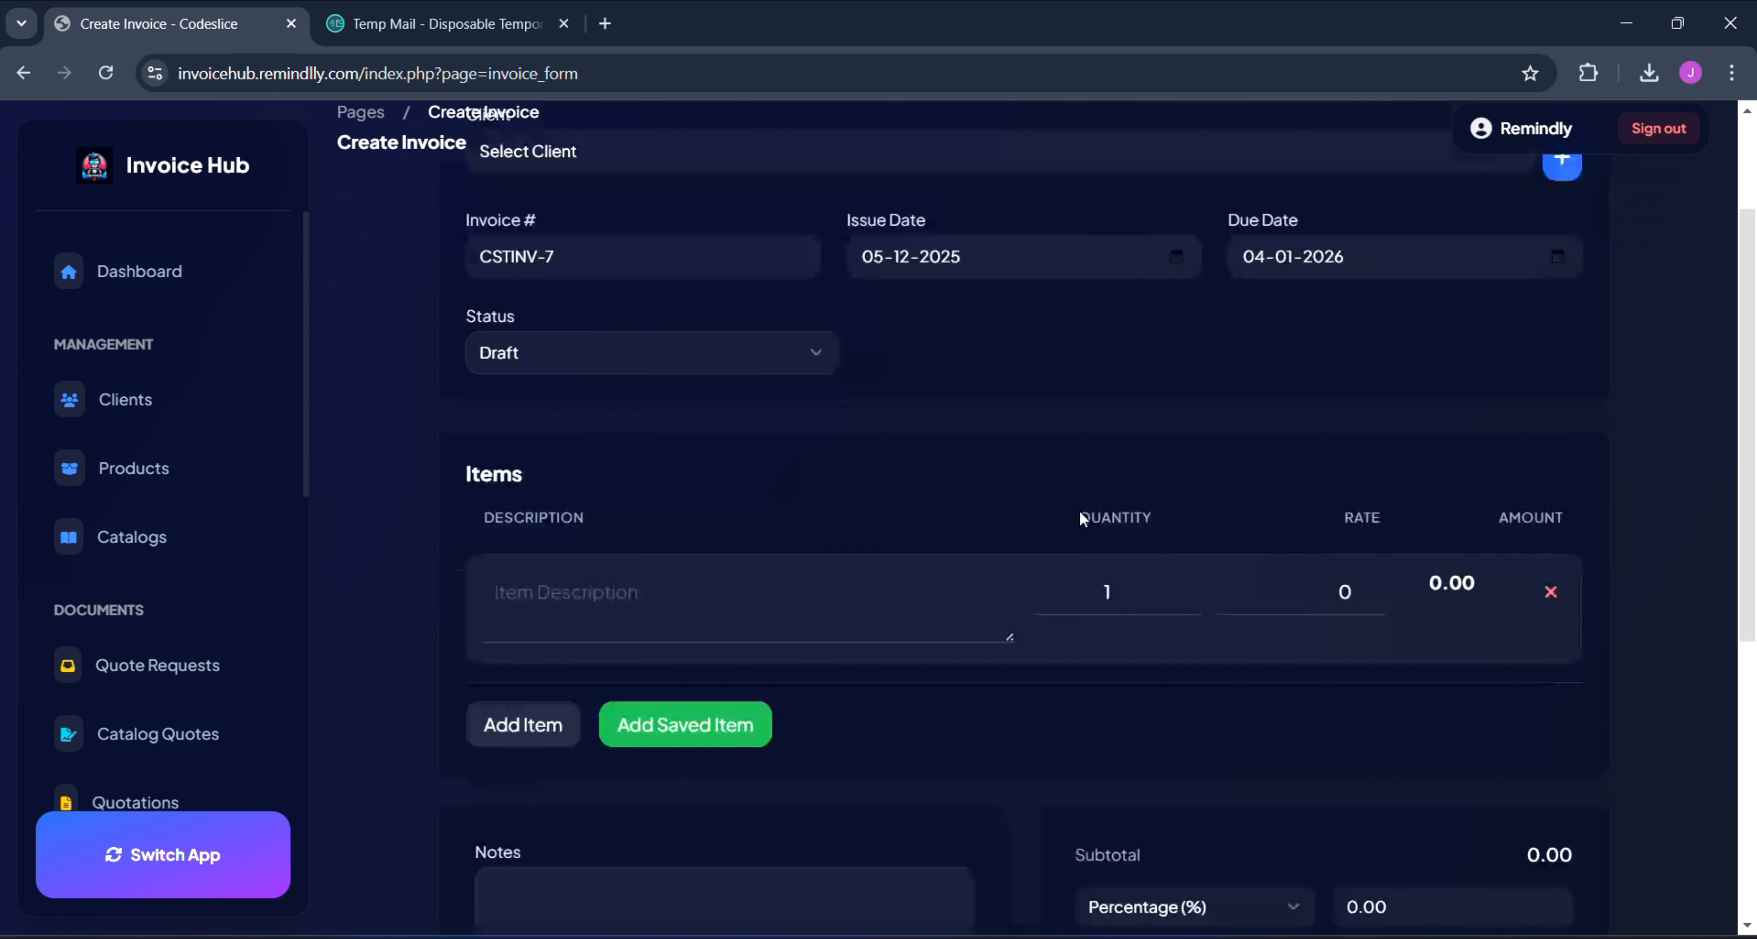
- Examine the items, notes, discount, tax and advance fields of the blank invoice form
scroll(1079, 510, down, 4)
scroll(1088, 623, down, 3)
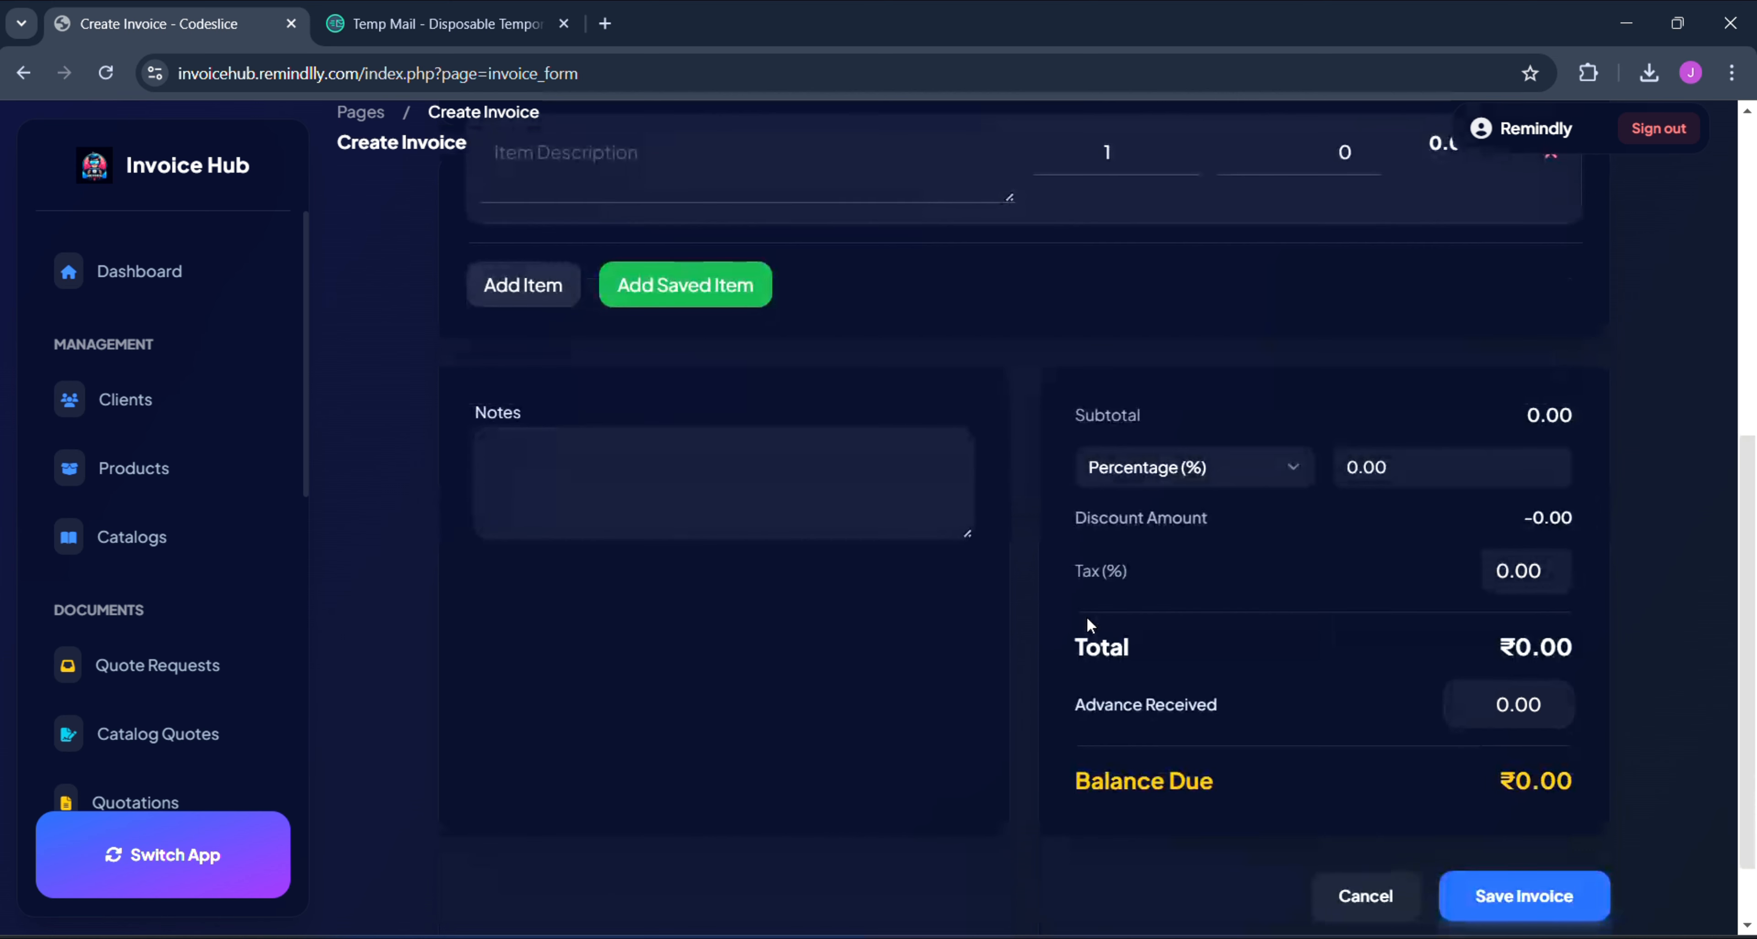
scroll(1087, 622, up, 1)
scroll(1086, 621, up, 2)
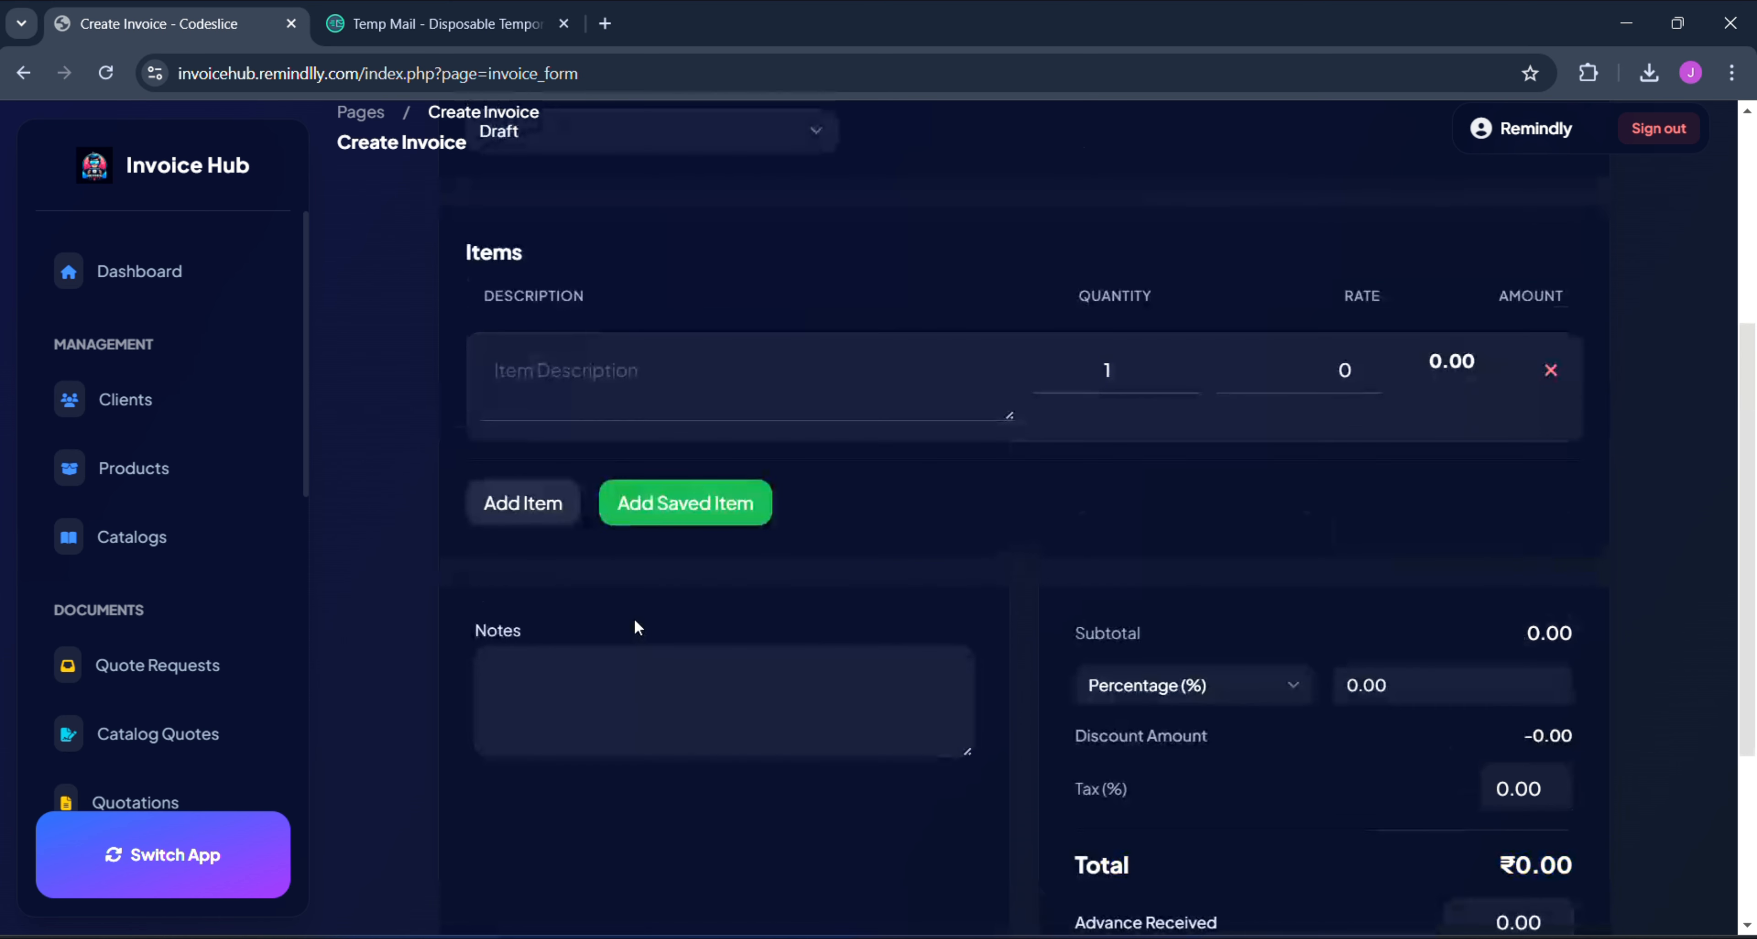
- Open a blank new receipt from the receipts list and review its client, item, notes and total sections
scroll(164, 639, down, 3)
scroll(164, 639, down, 1)
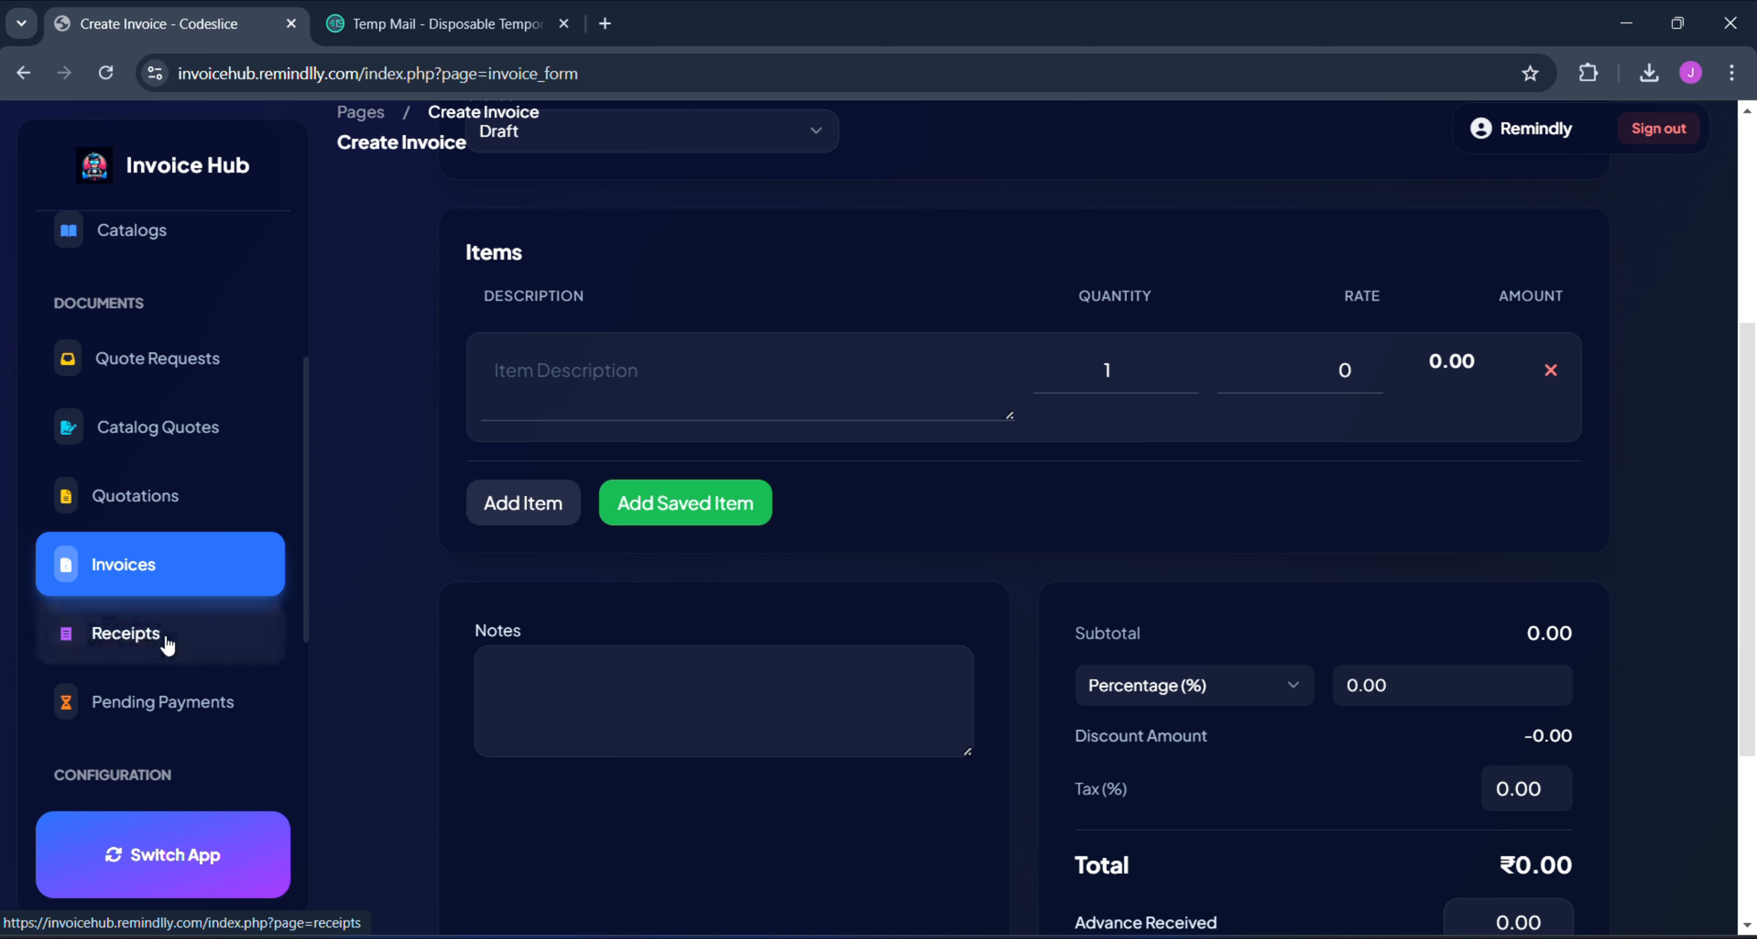
click(127, 642)
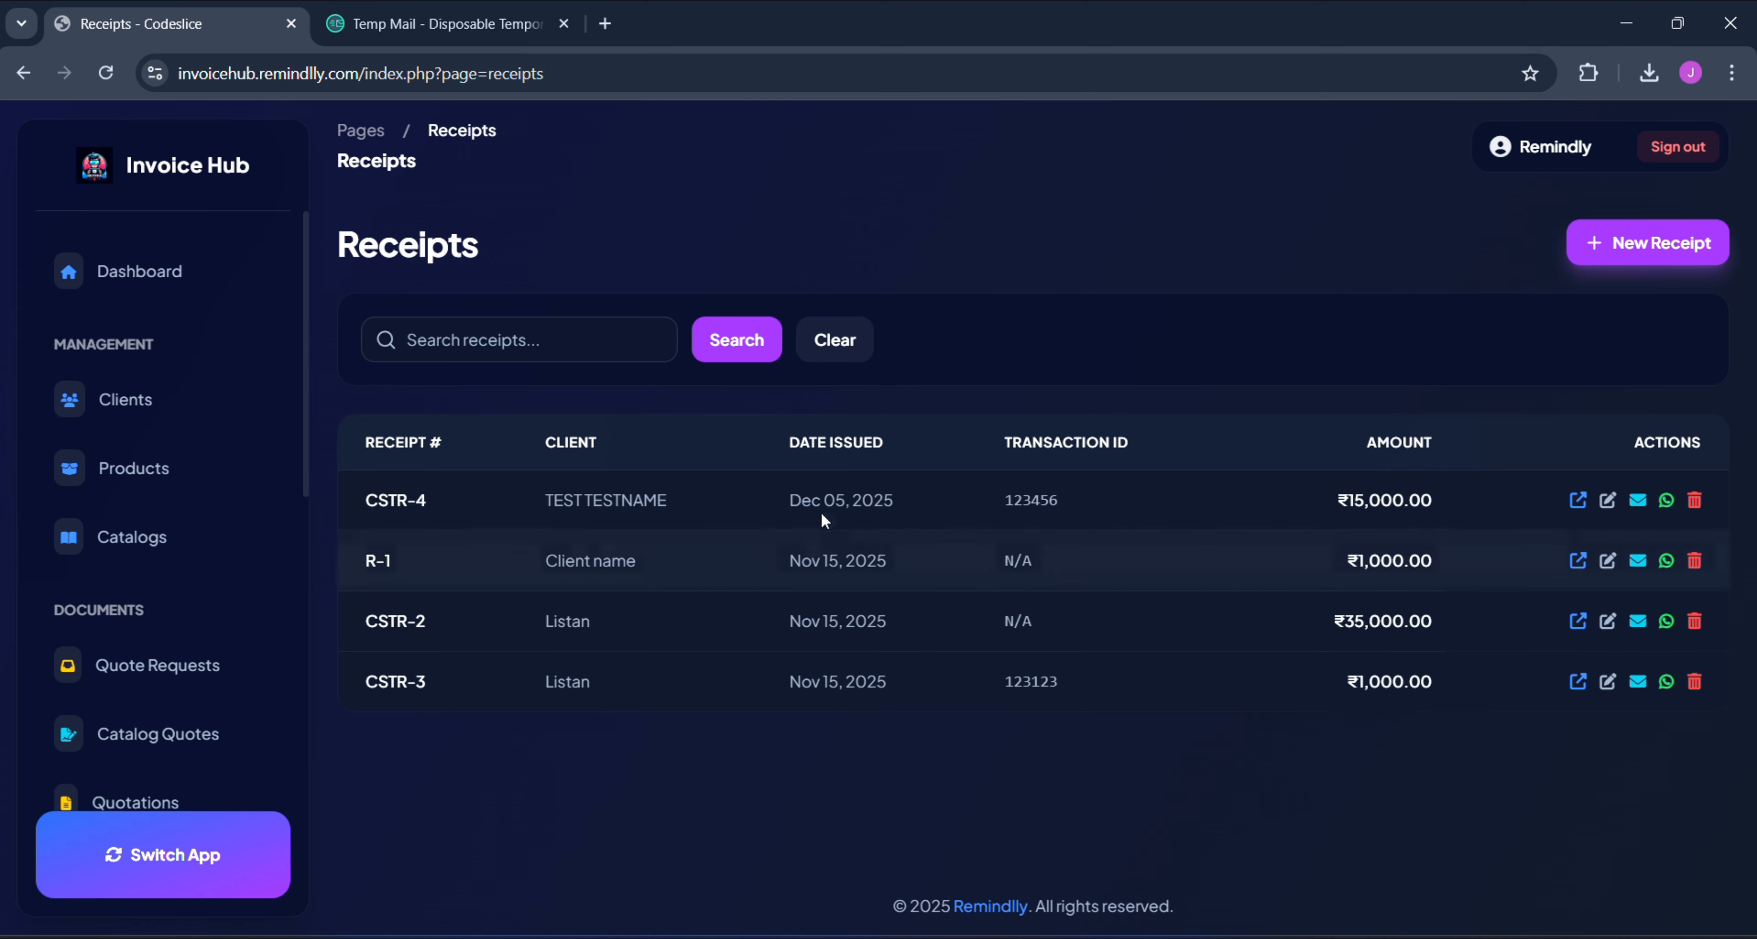
click(1636, 246)
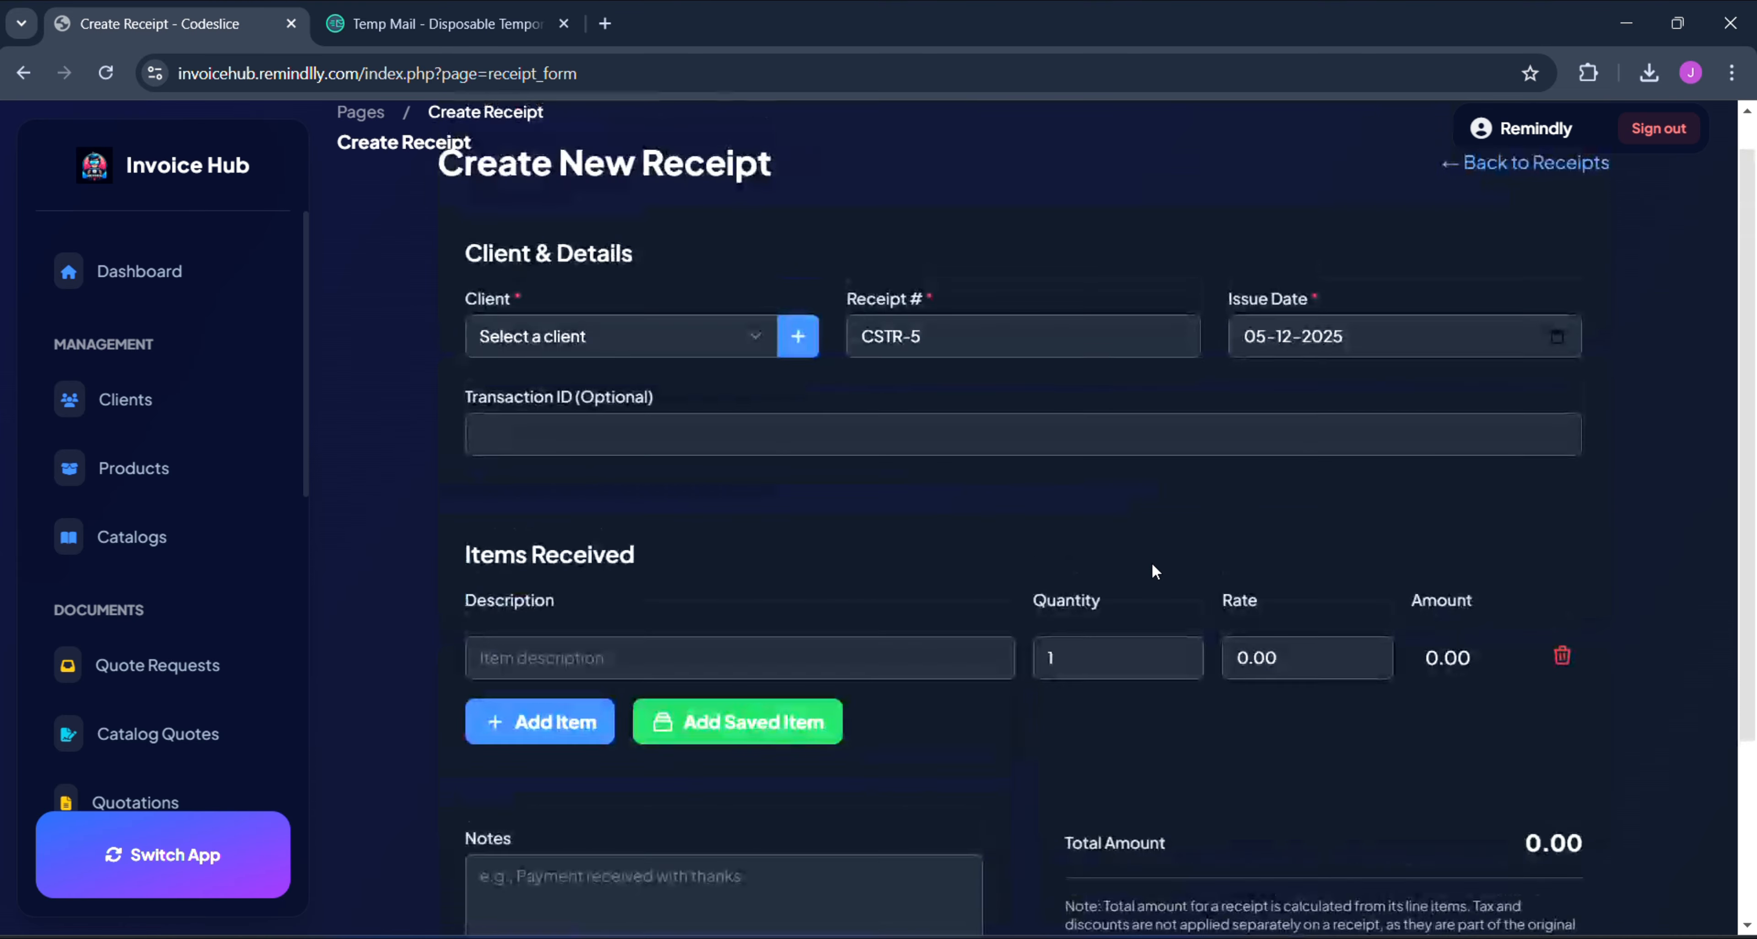
scroll(1152, 563, down, 3)
scroll(1151, 563, up, 4)
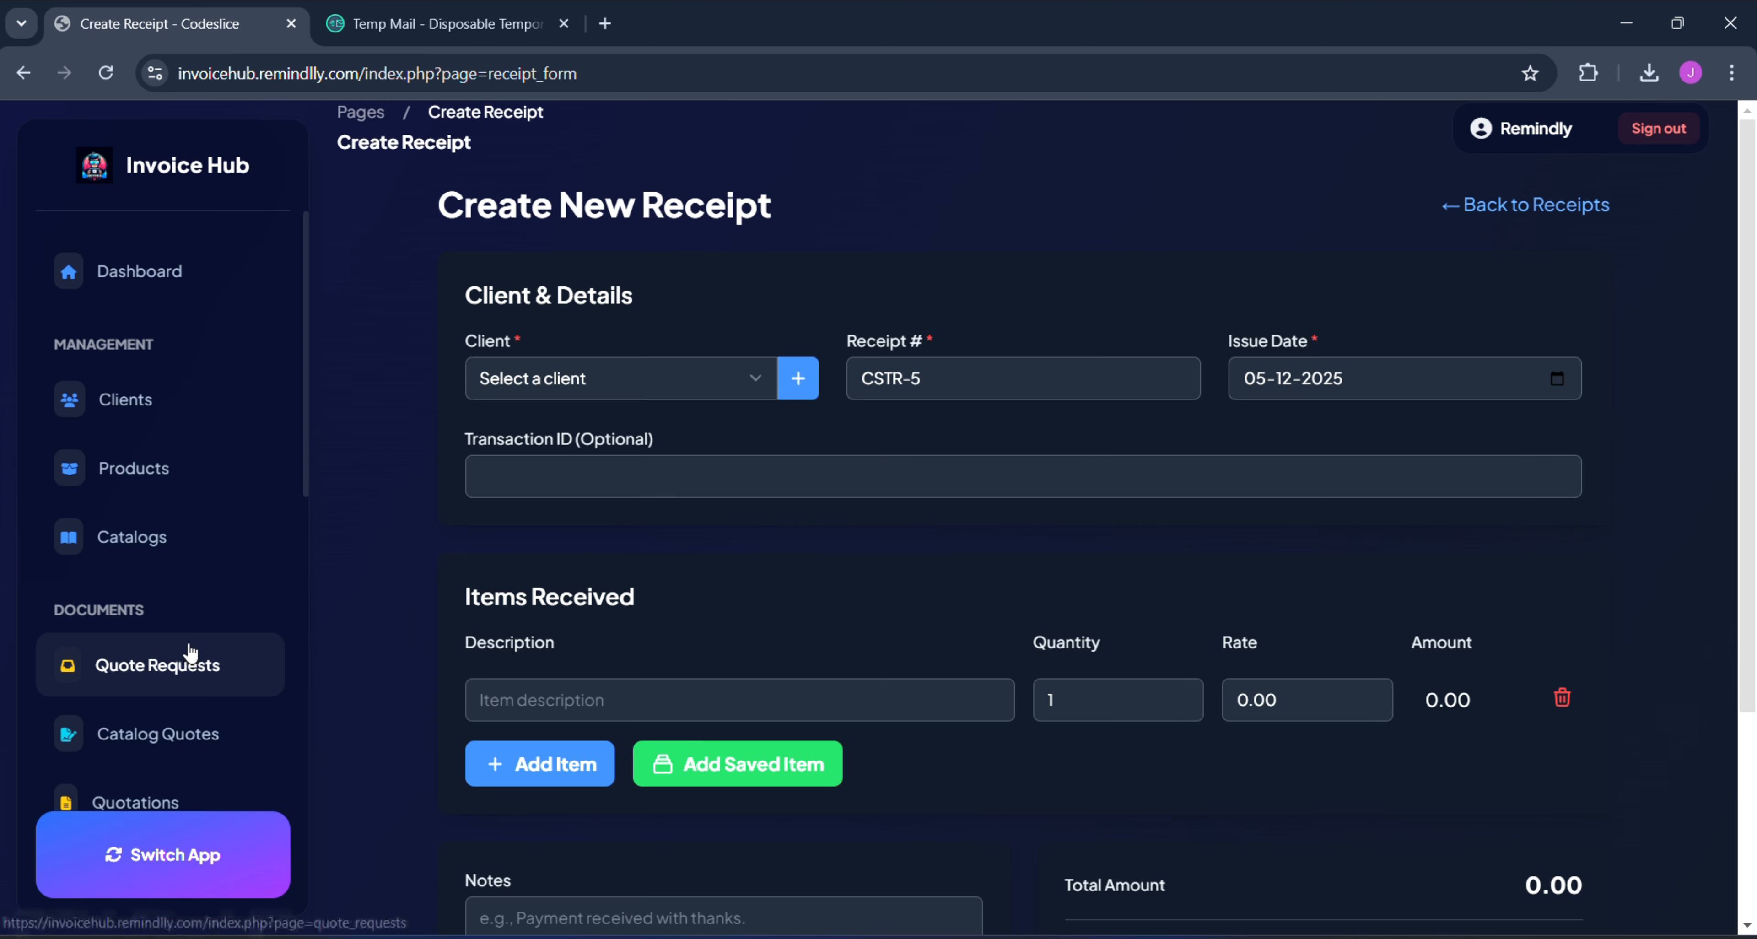
scroll(198, 643, down, 4)
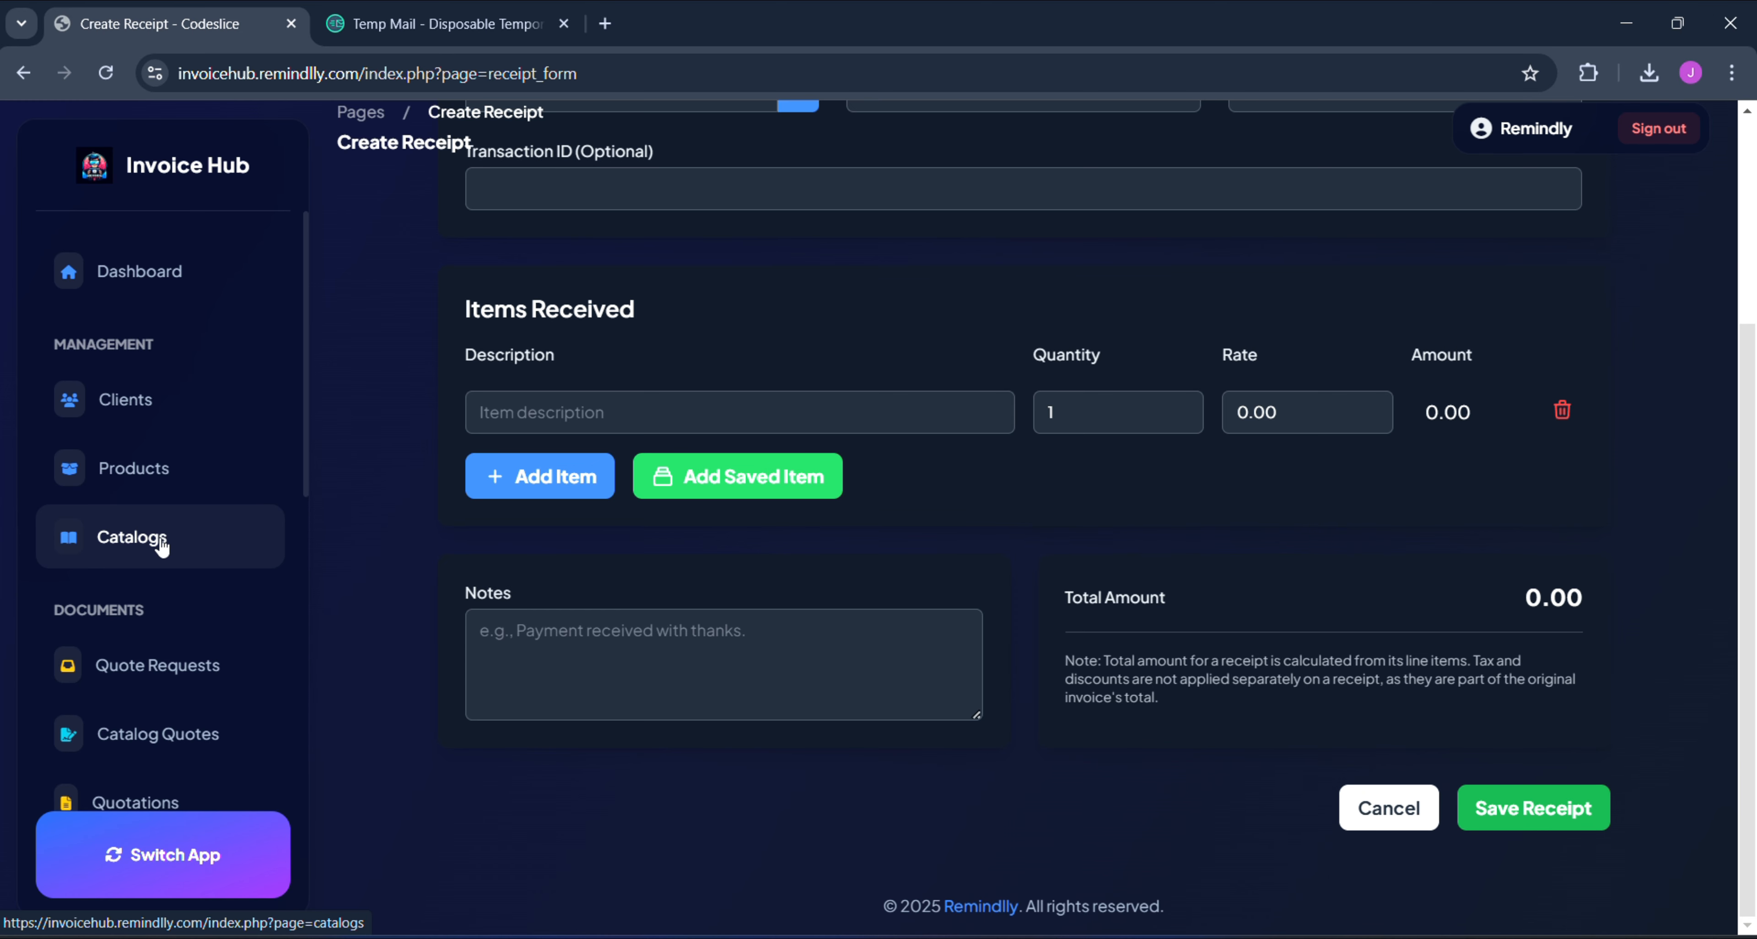
- Open a blank new item form from the Products & Services list
click(108, 482)
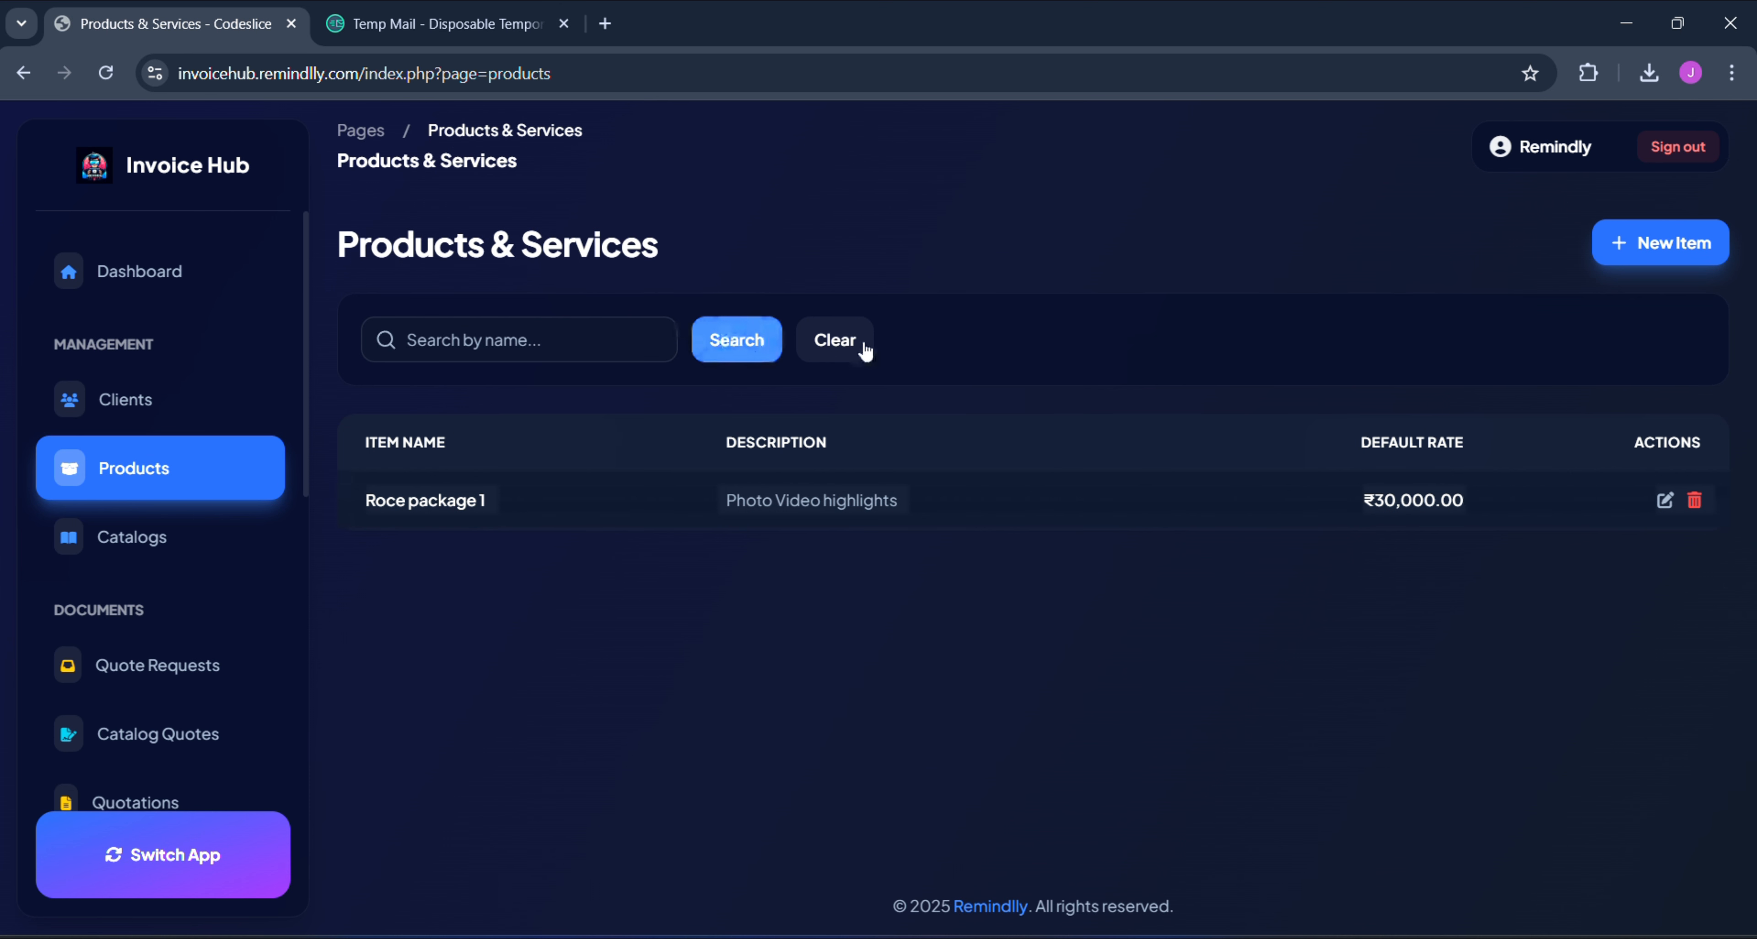
click(1649, 261)
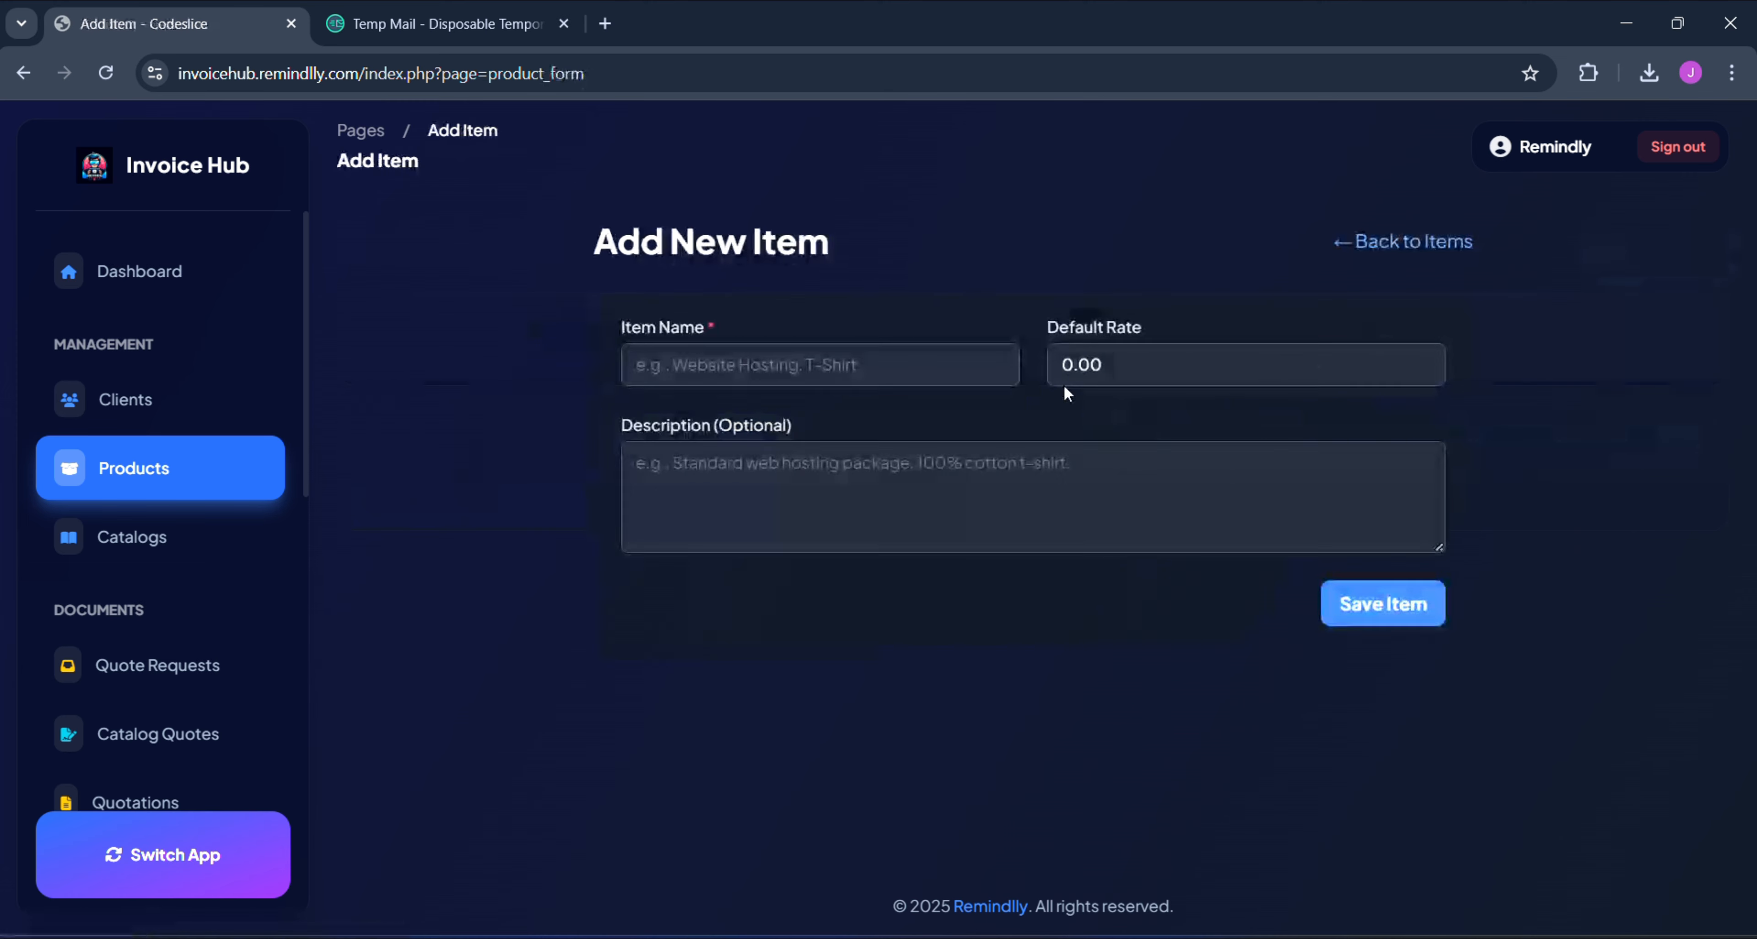
click(964, 353)
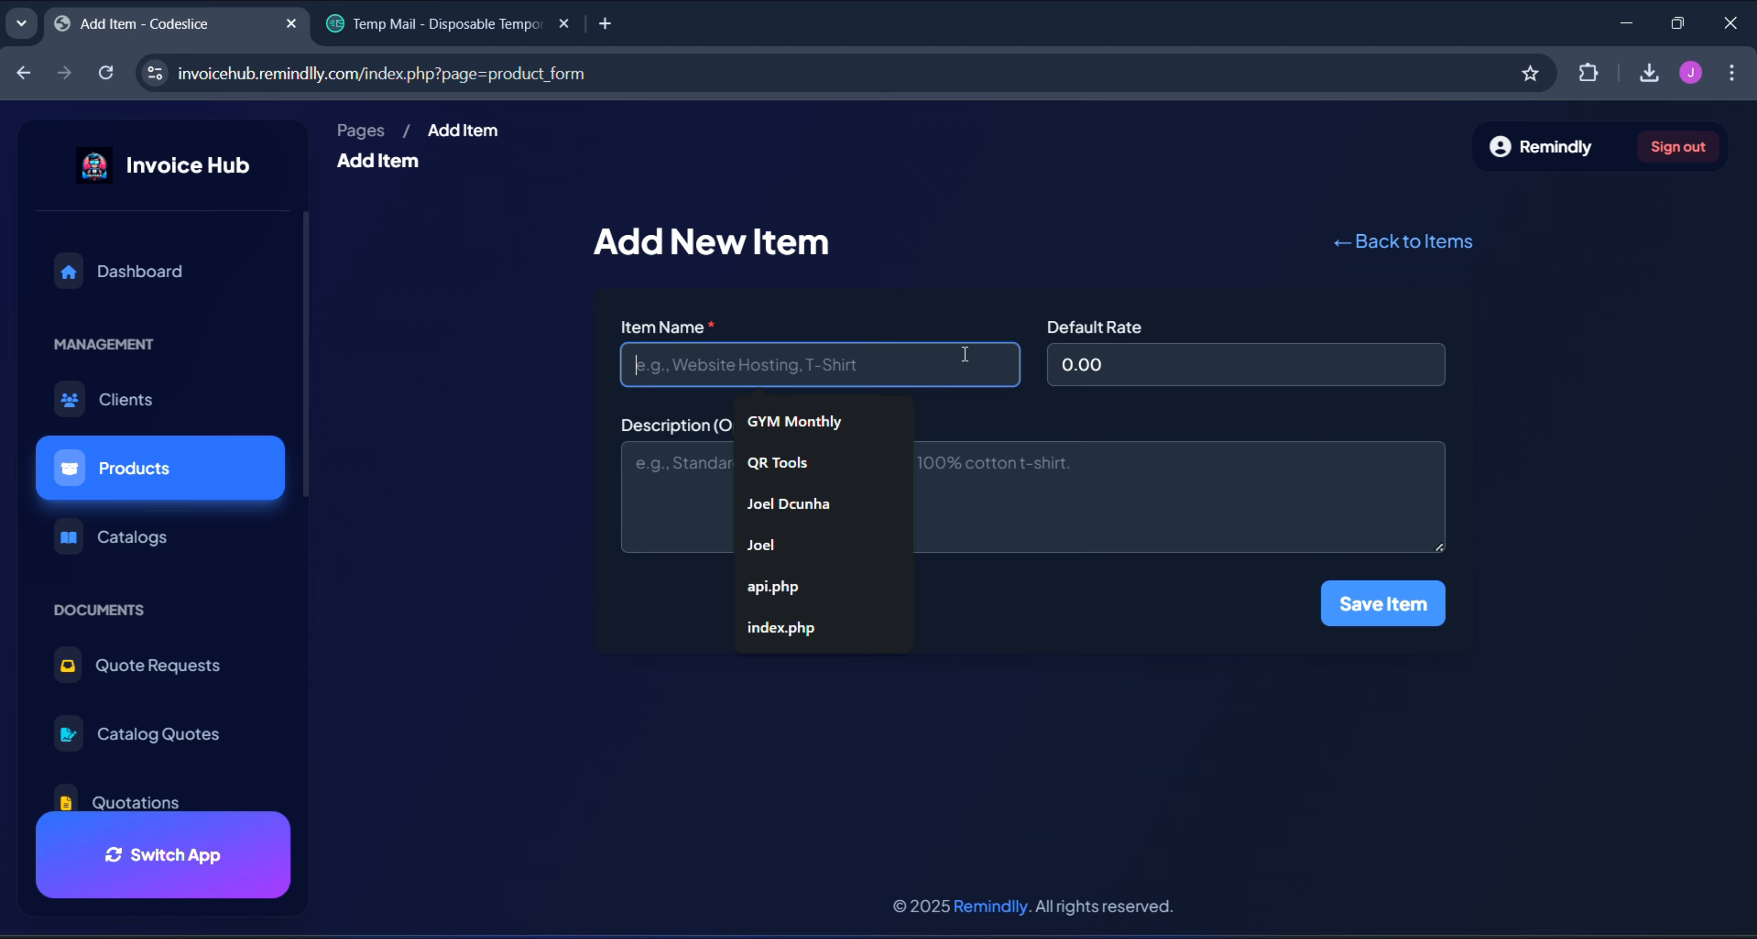
click(791, 229)
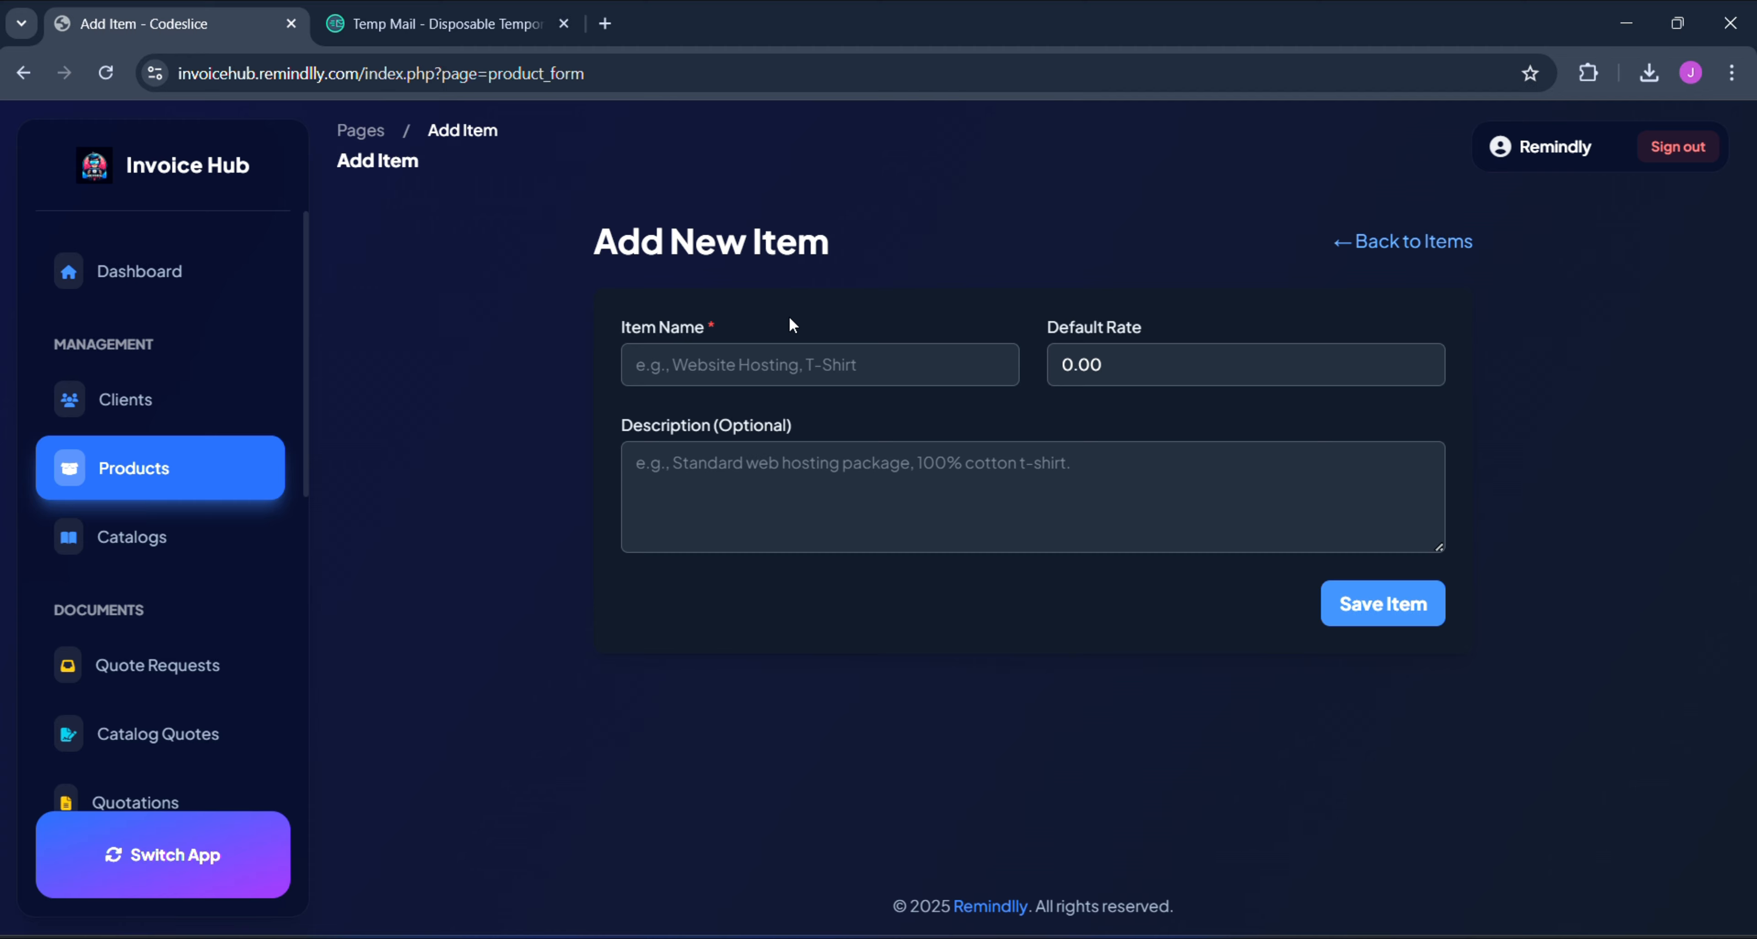
- Name the new item "chicken tikka" and save it without a description or changed rate
click(730, 377)
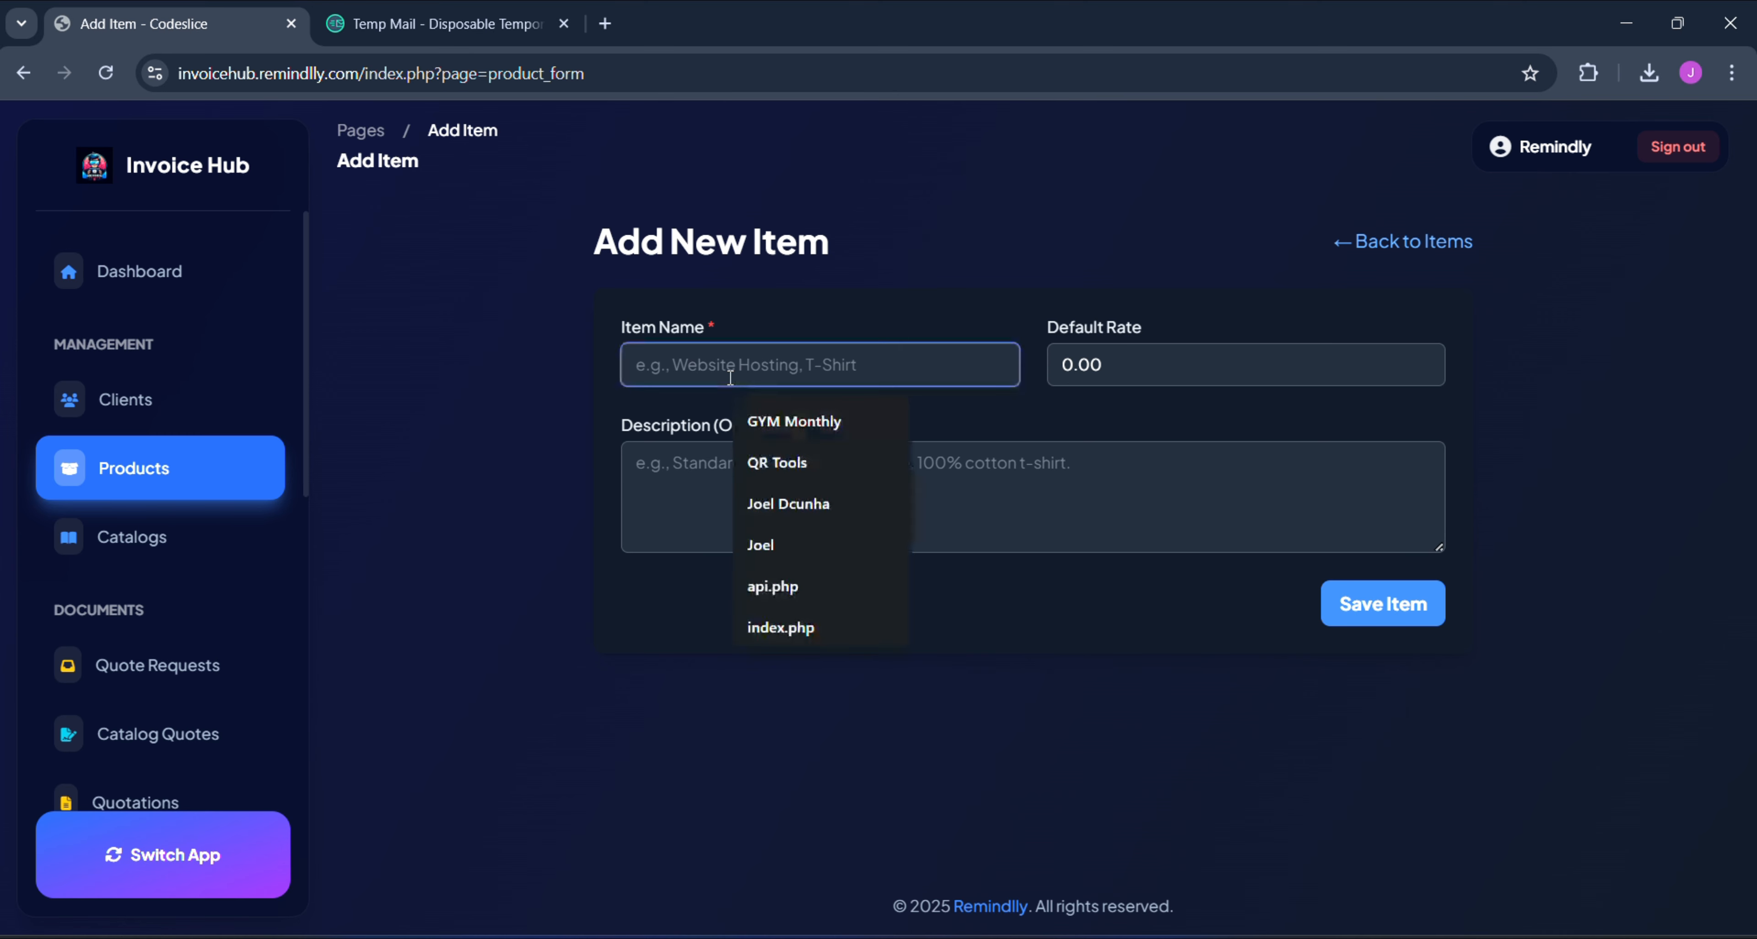
text(checki)
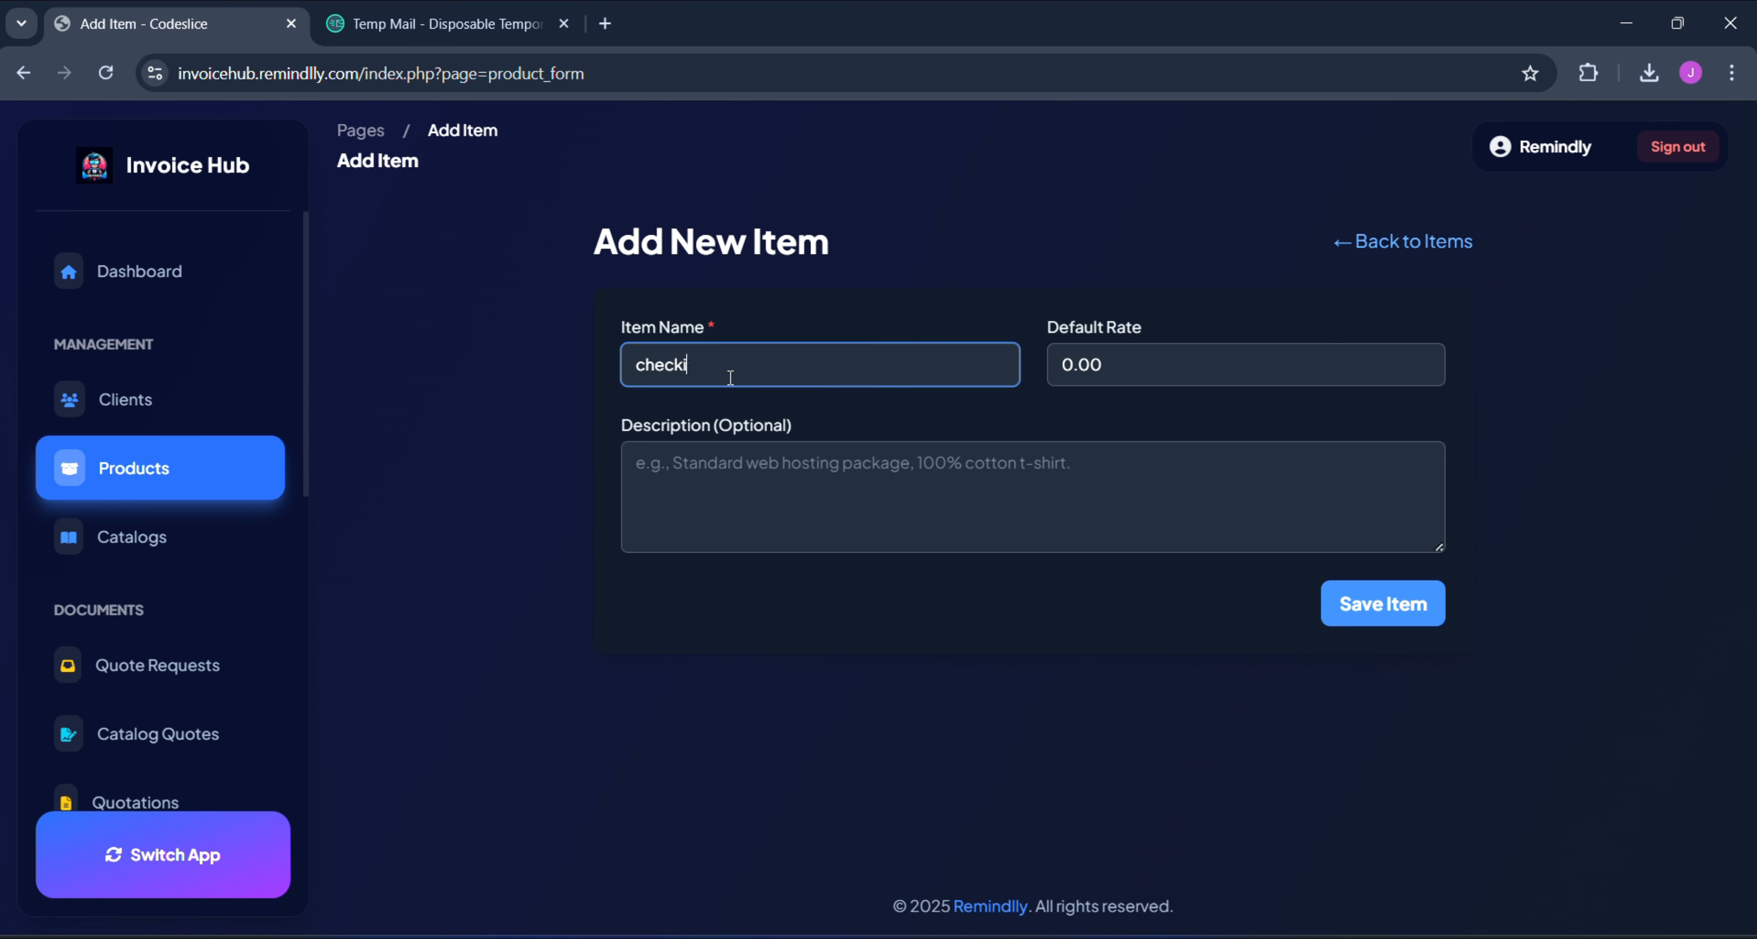
key(BackSpace)
key(BackSpace)
key(BackSpace)
key(BackSpace)
text(icken tikka)
click(1044, 468)
click(1354, 602)
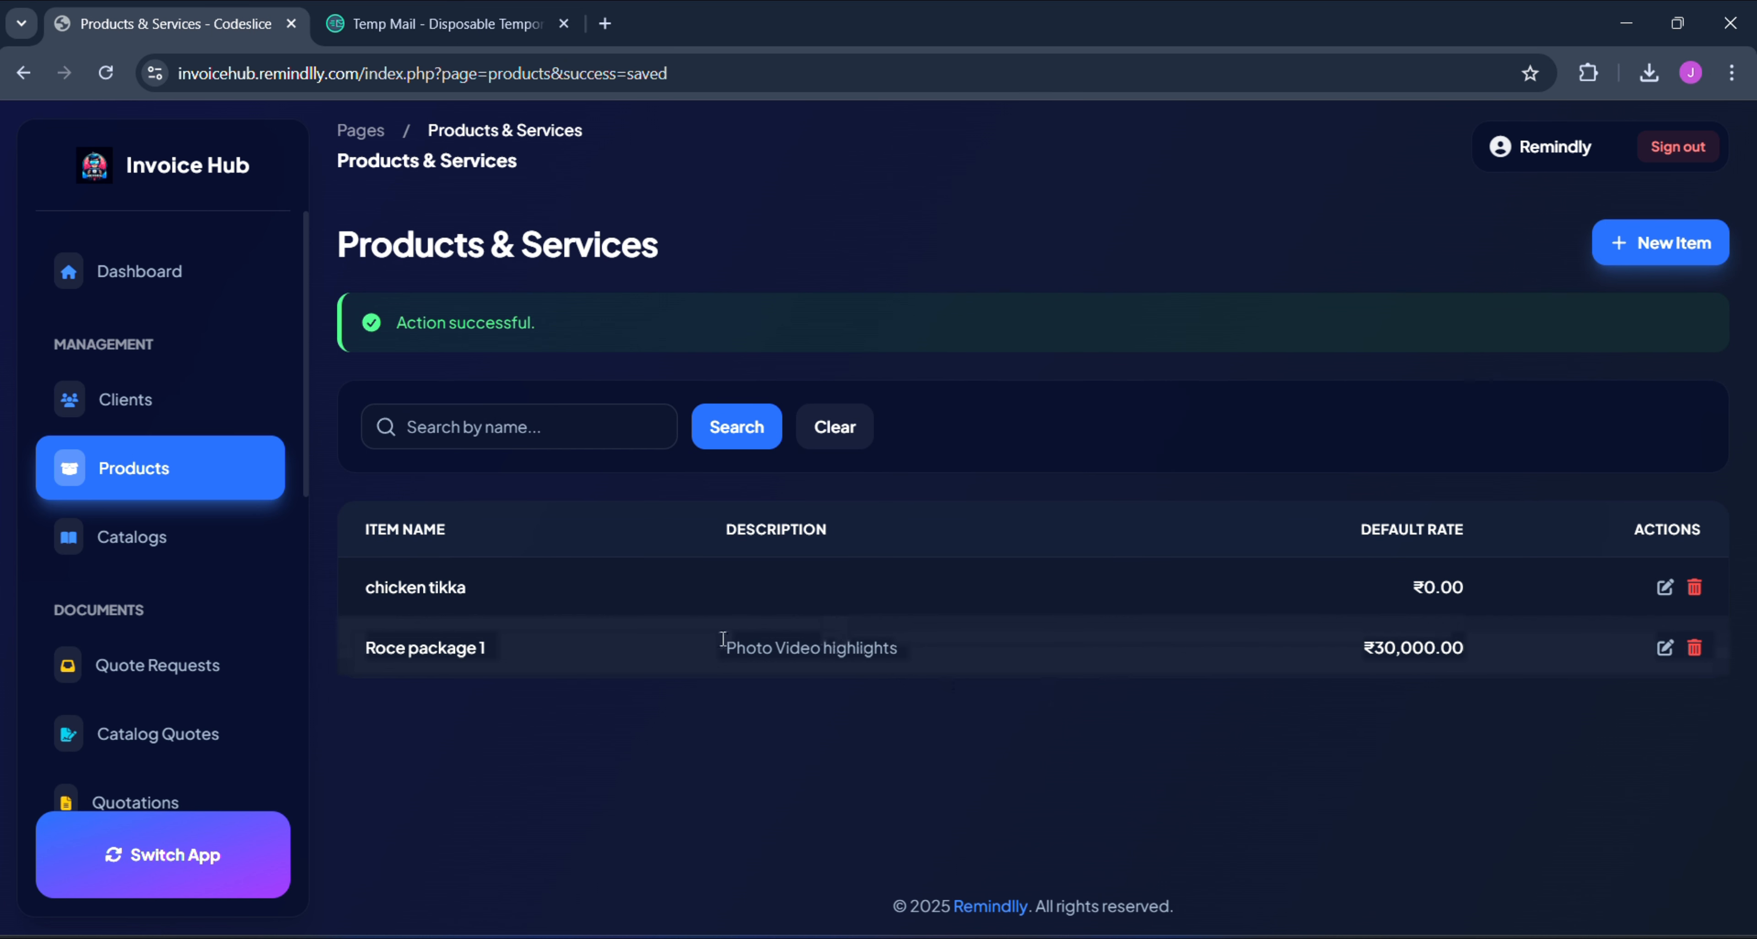
drag(341, 587, 521, 600)
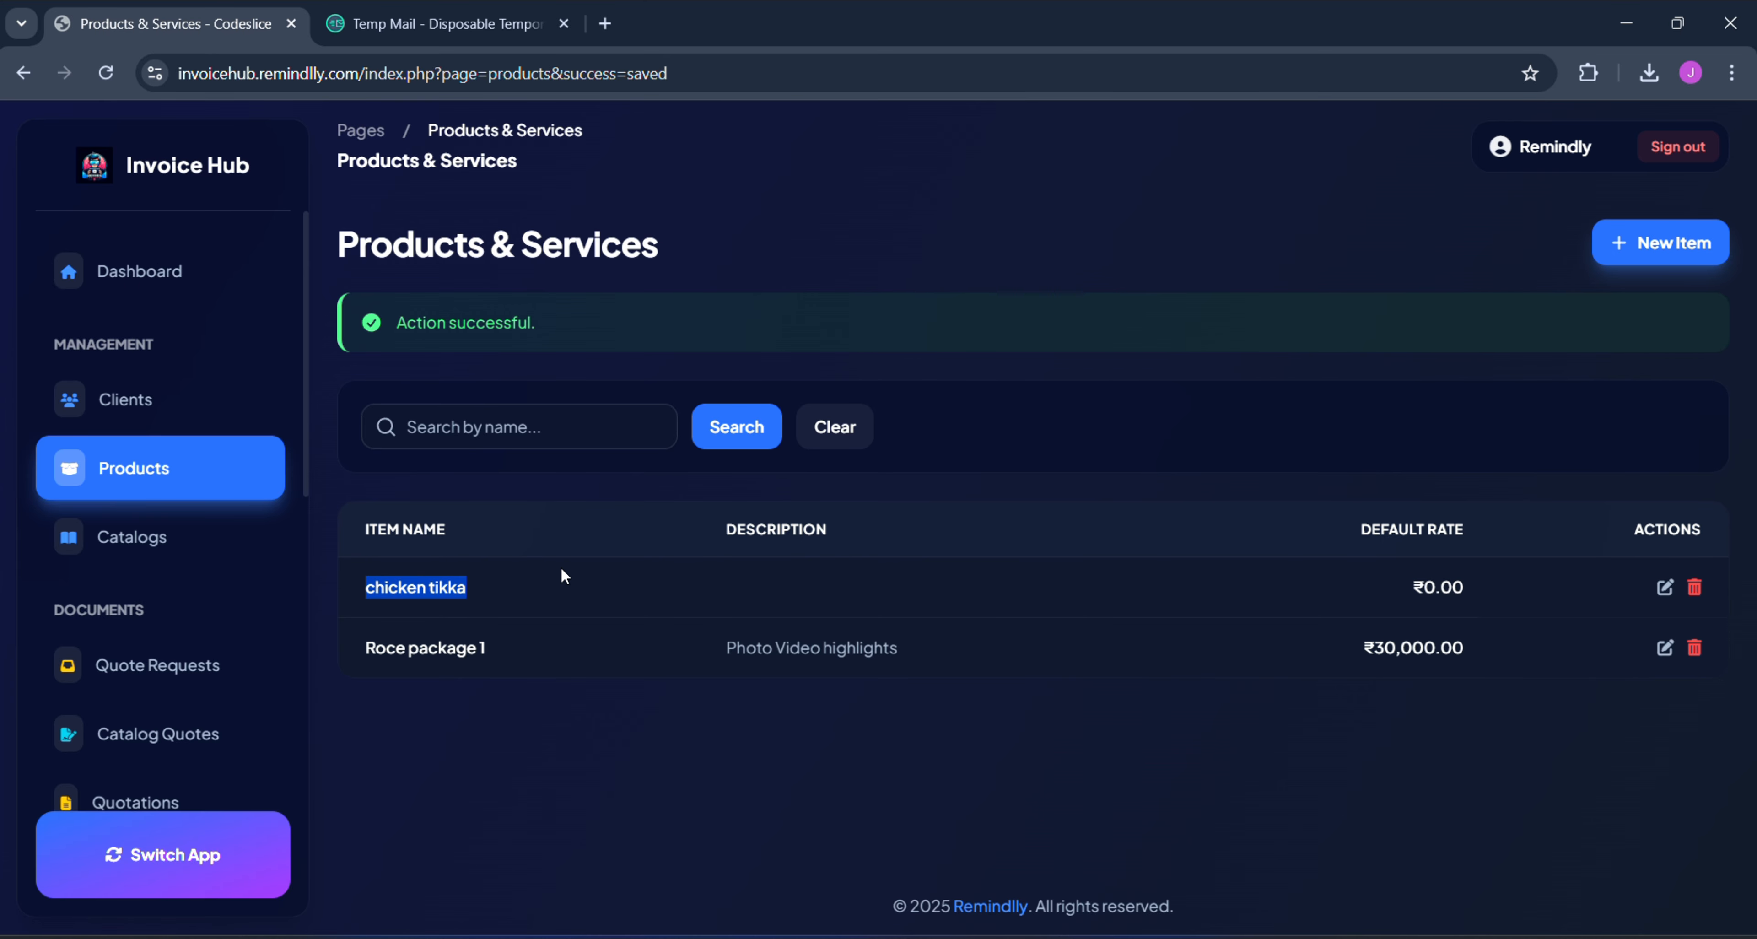
- Create and save another item named "mutton", keeping the default rate
click(1665, 246)
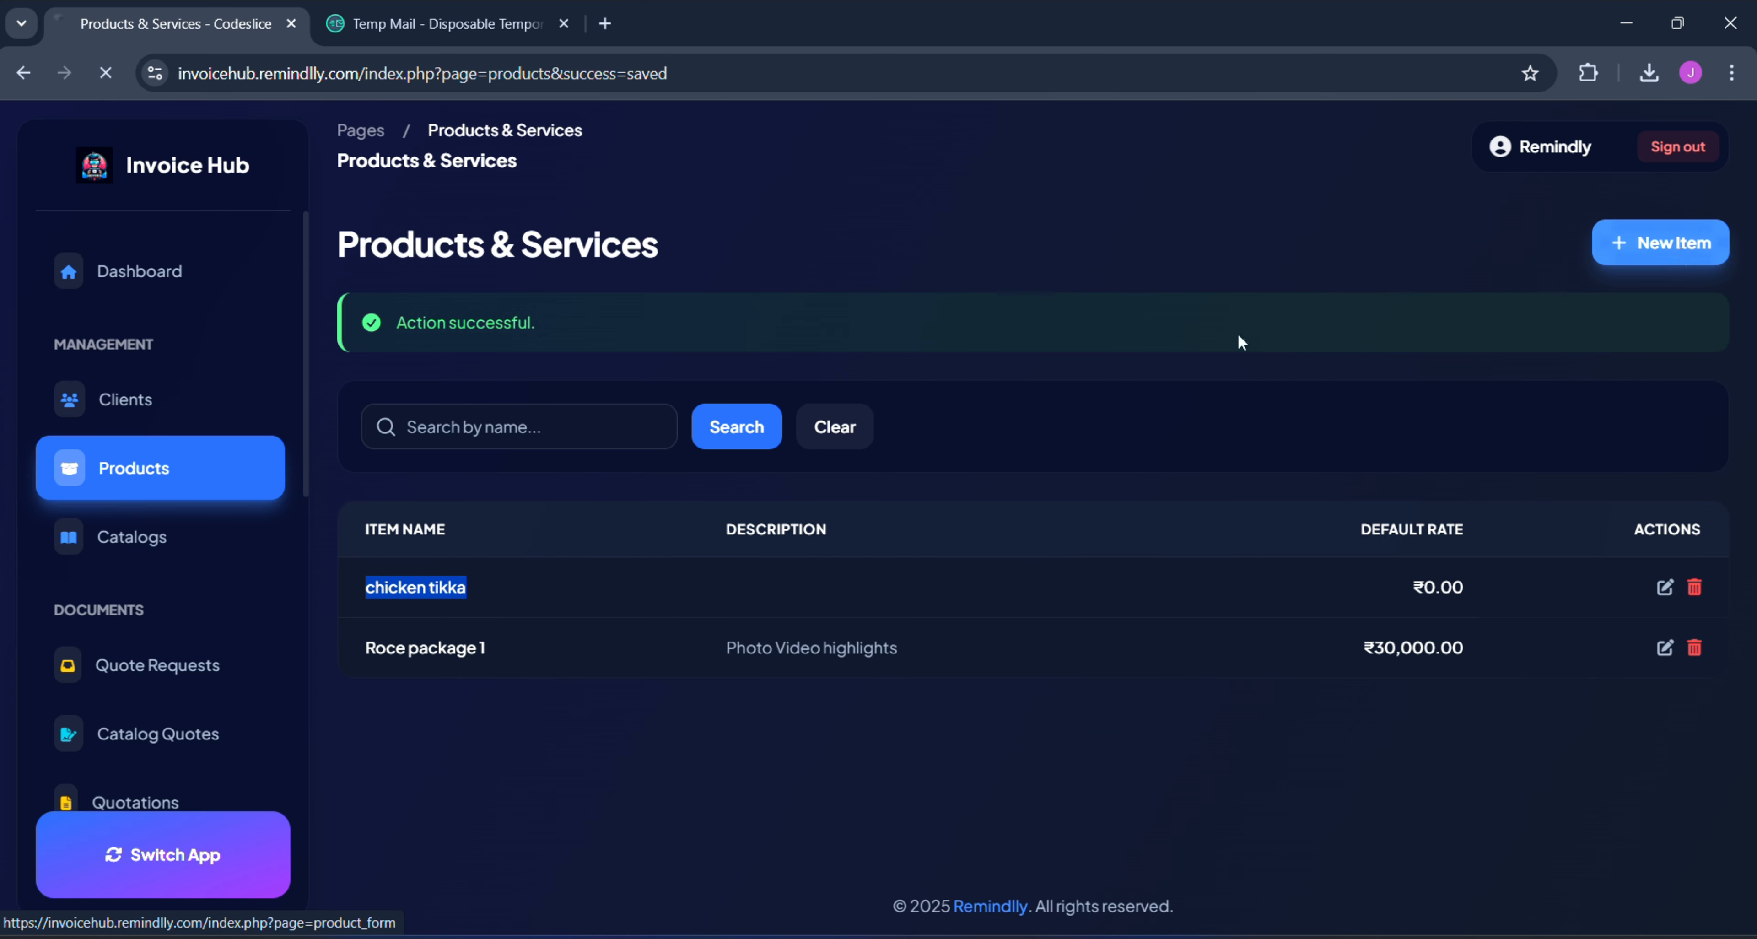
click(814, 364)
text(mu)
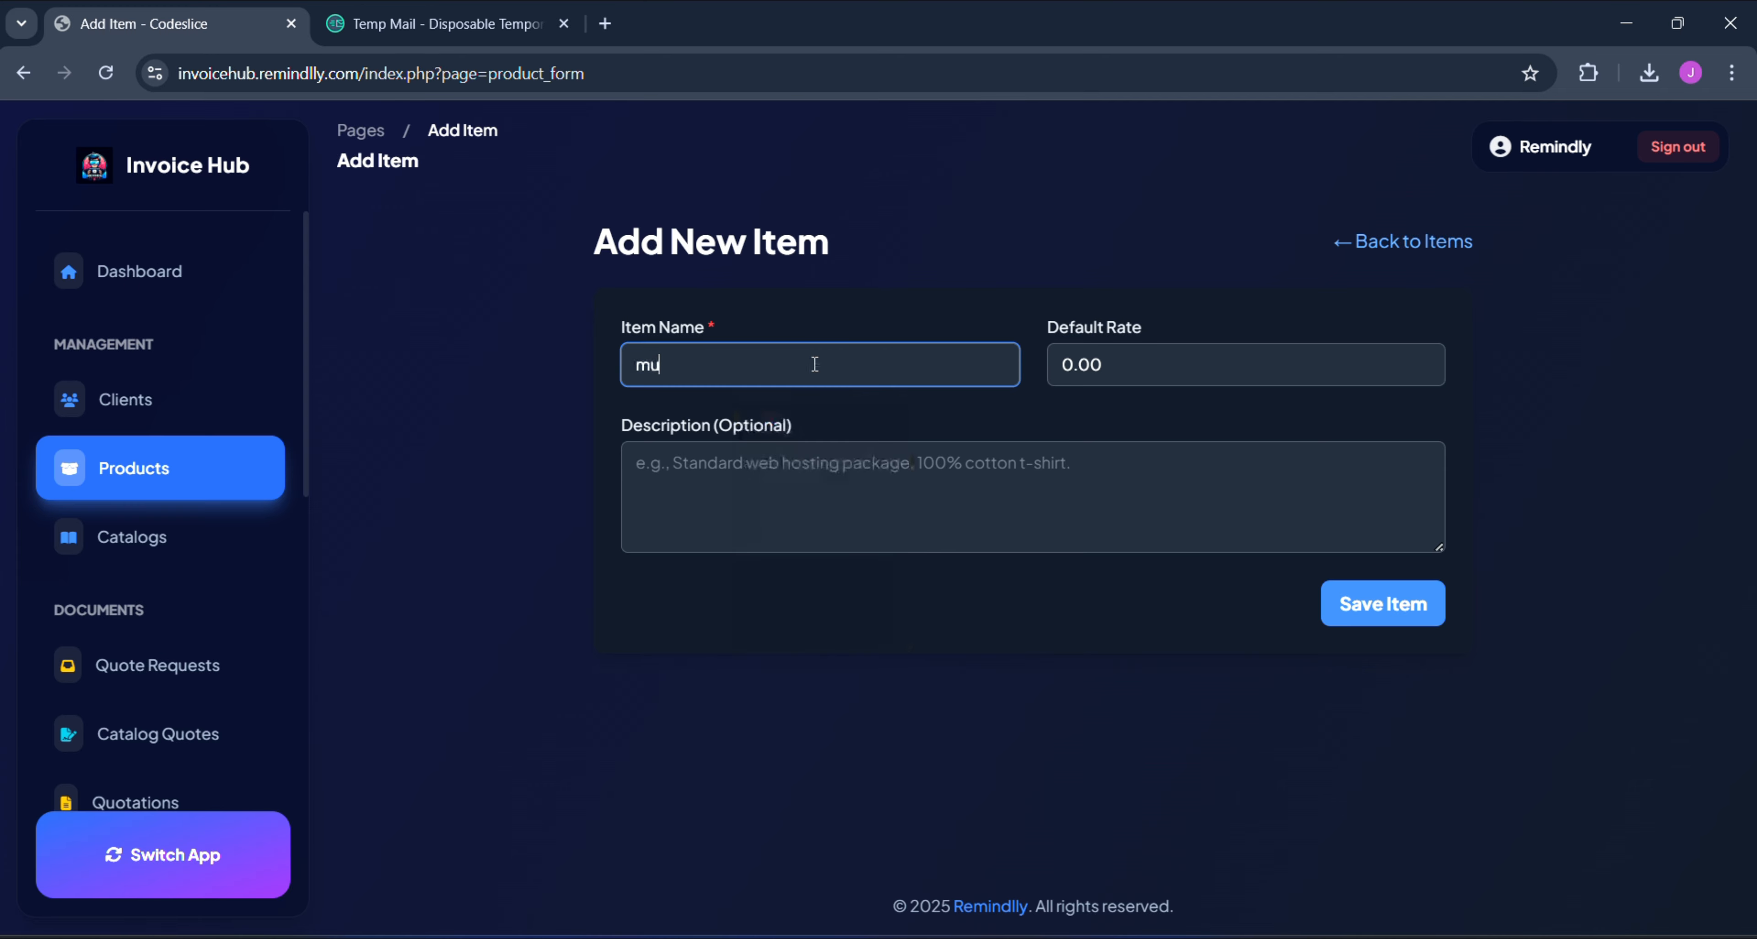
text(tton)
click(1349, 586)
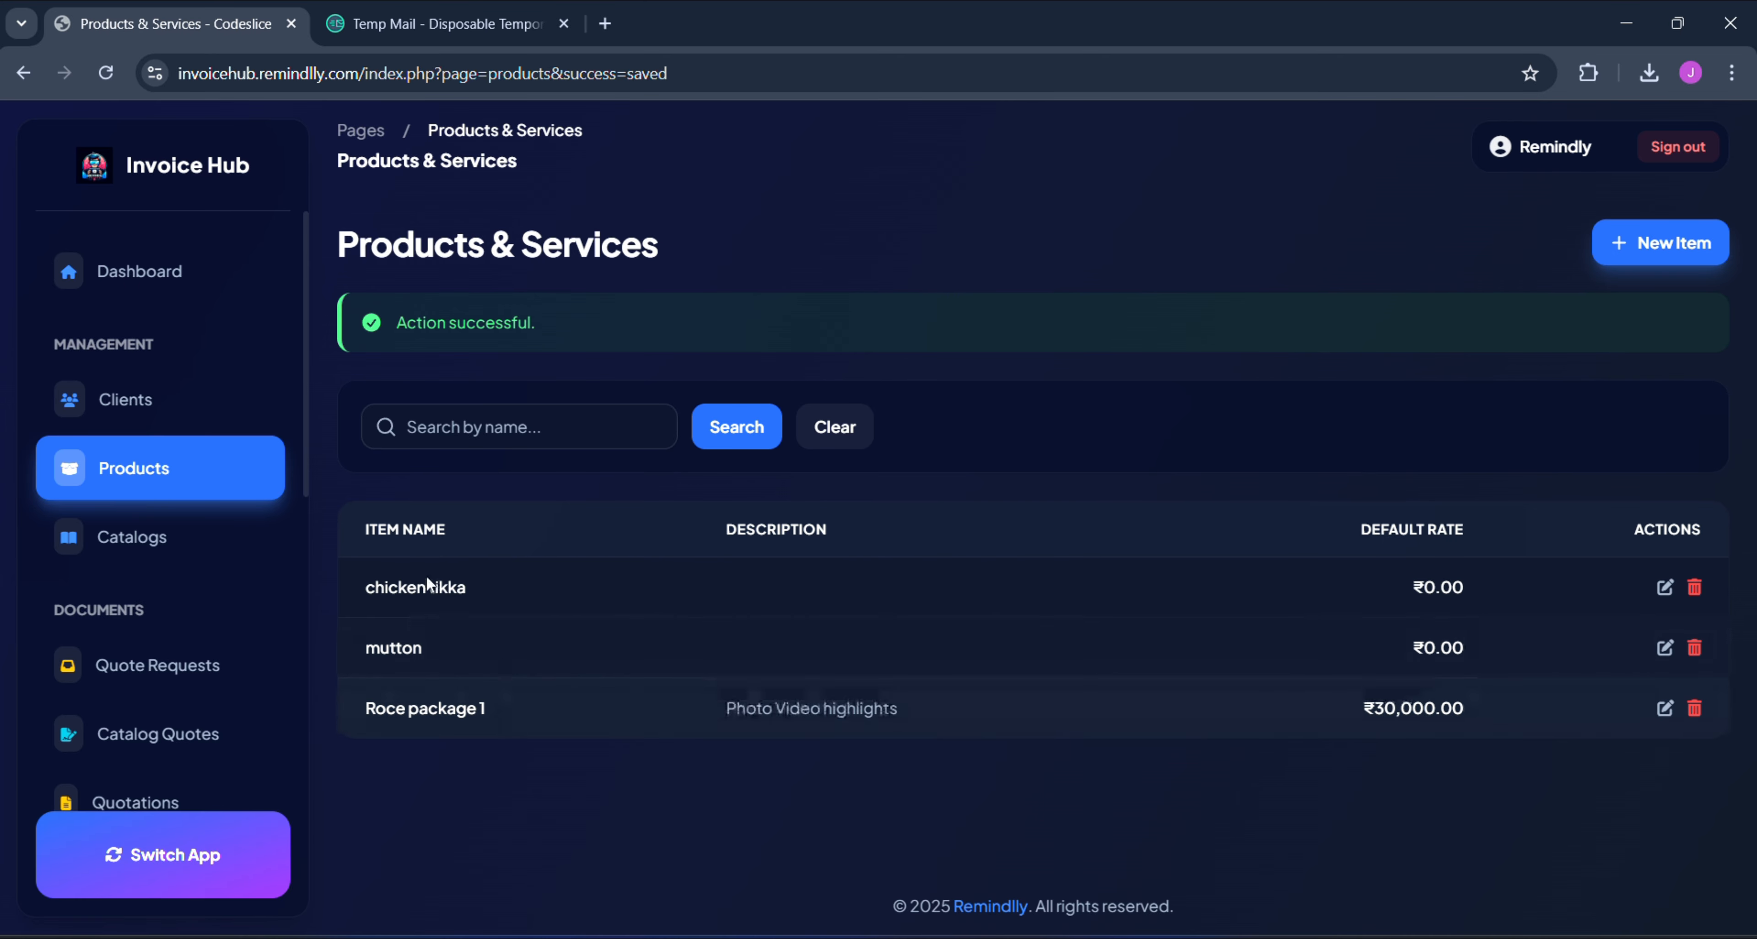
- Start a new product catalog and name it "Marriage menu"
click(137, 537)
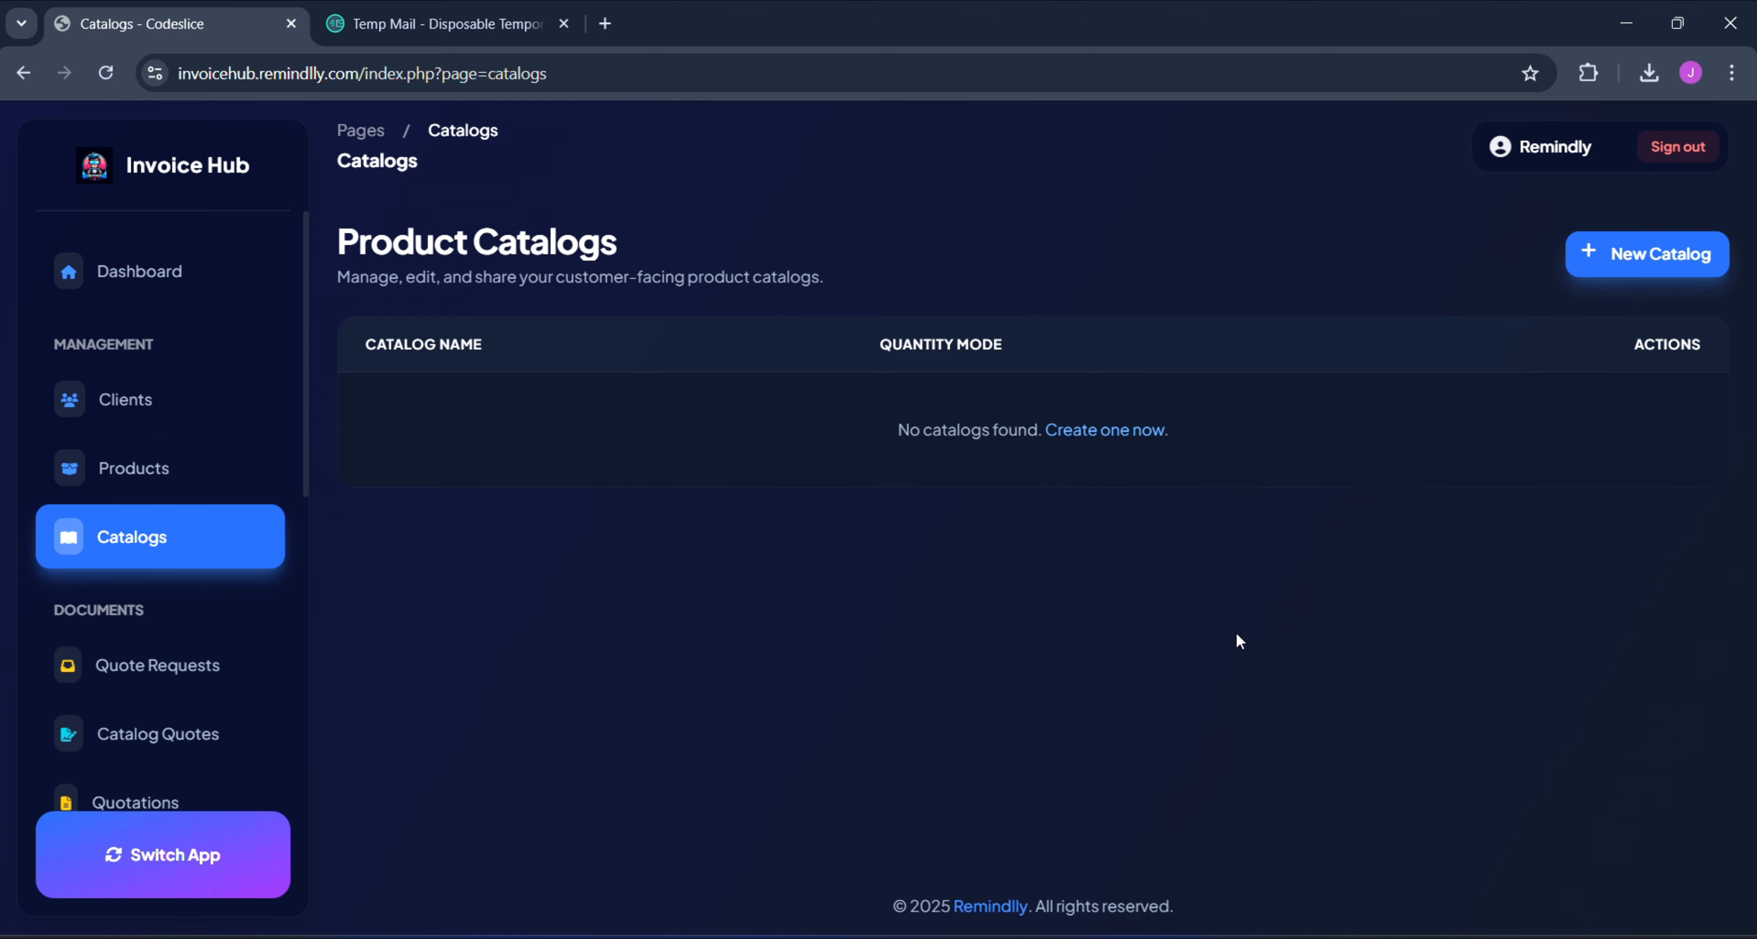
click(1623, 269)
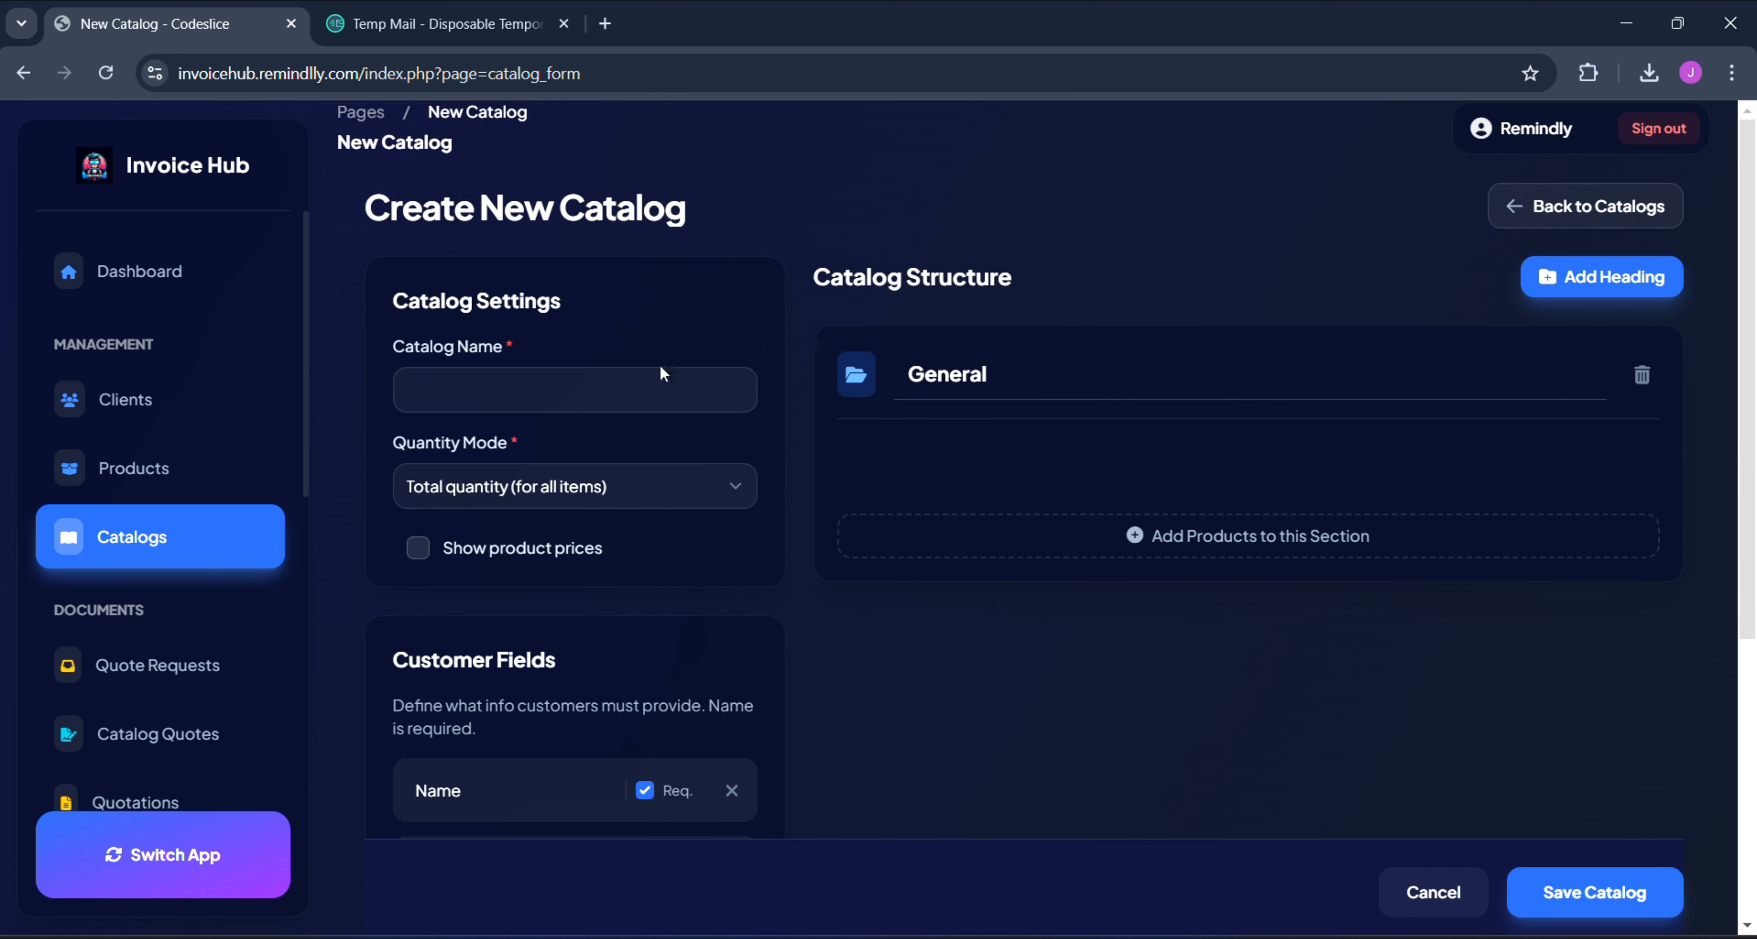
click(543, 368)
text(M)
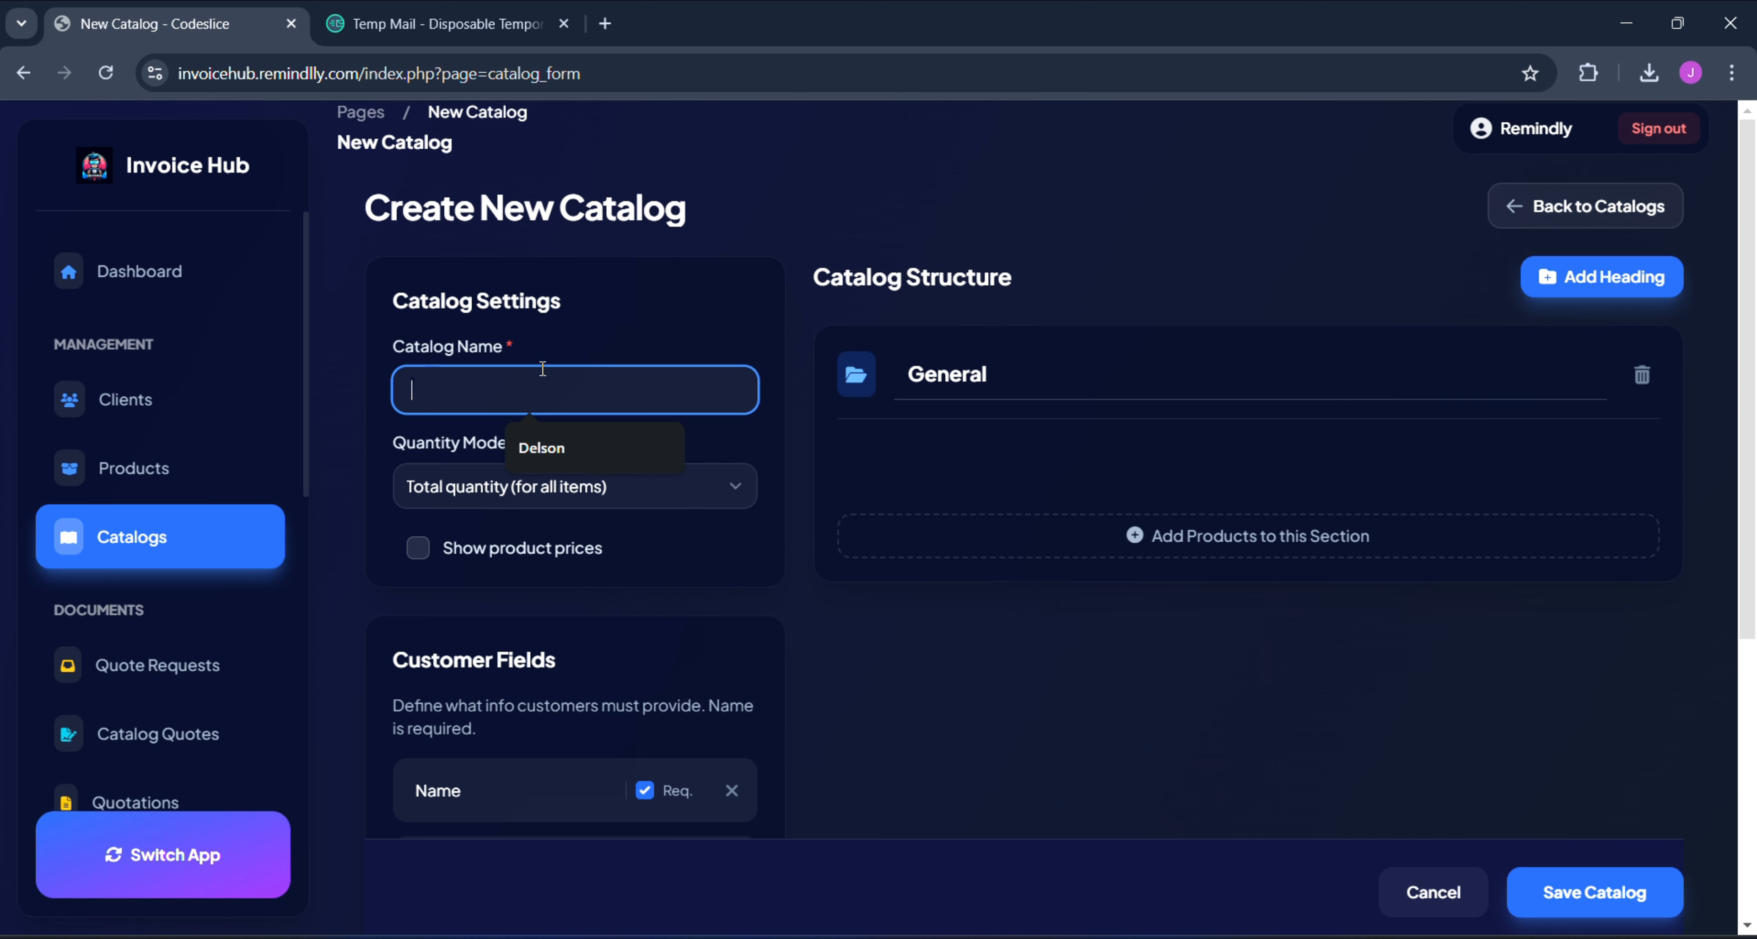
key(BackSpace)
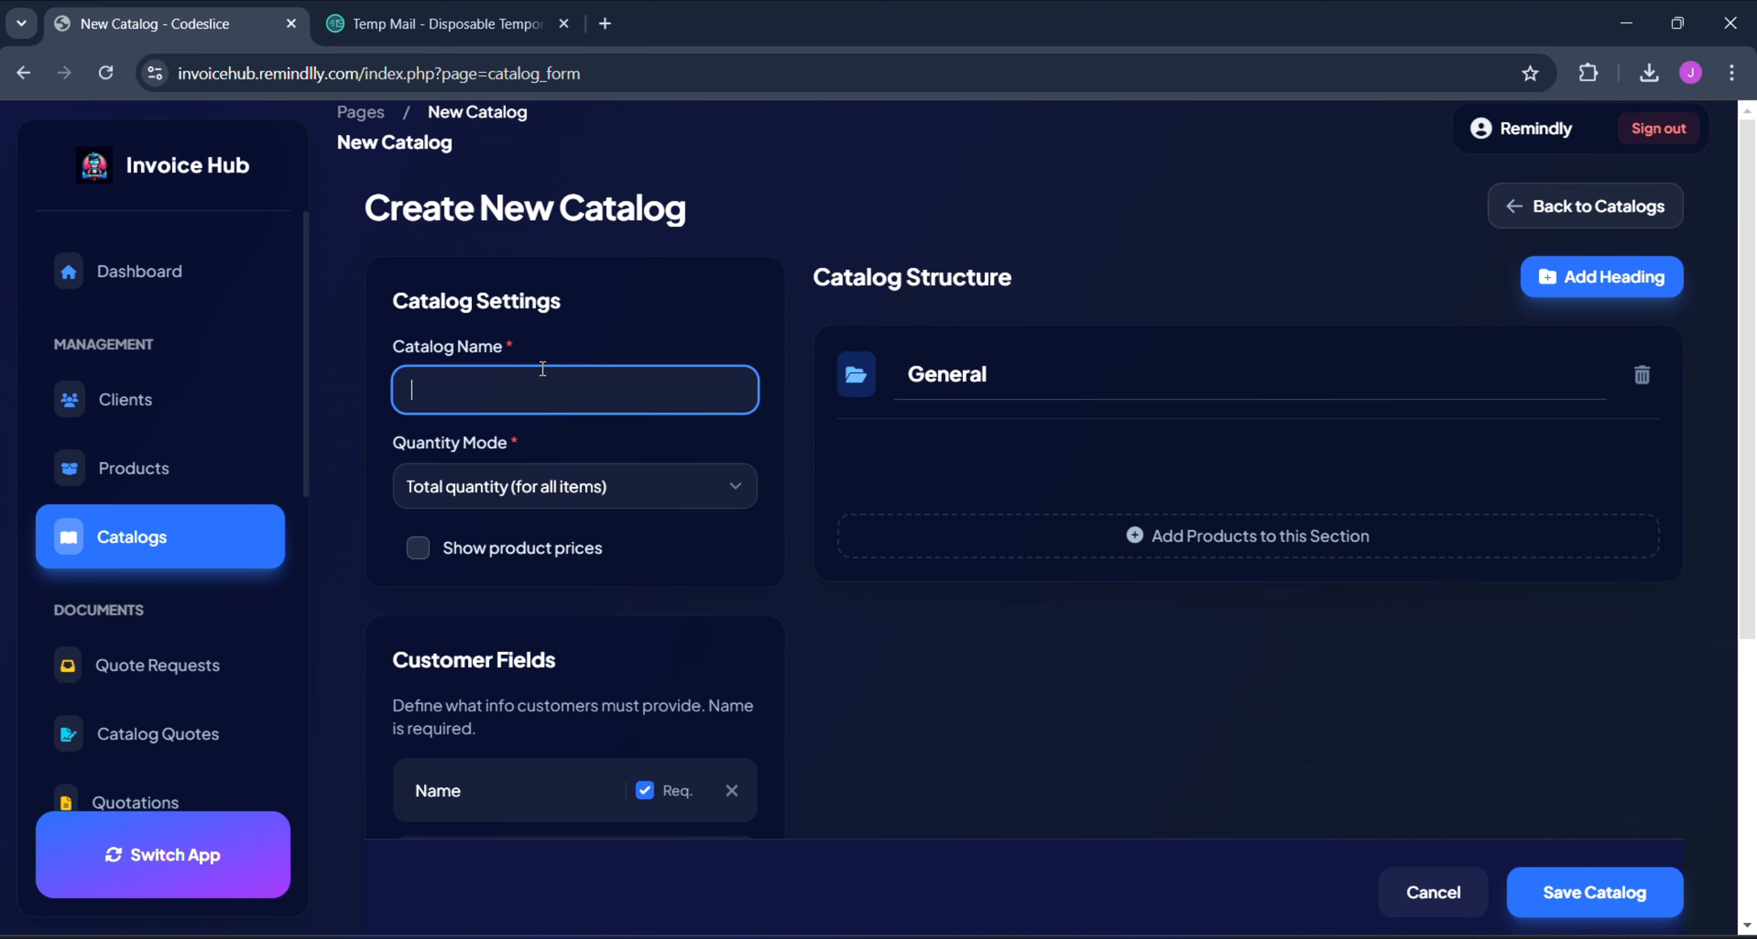
text(Marriage menu)
- Rename the catalog's General section to "Main dish"
click(1051, 378)
key(ctrl+a)
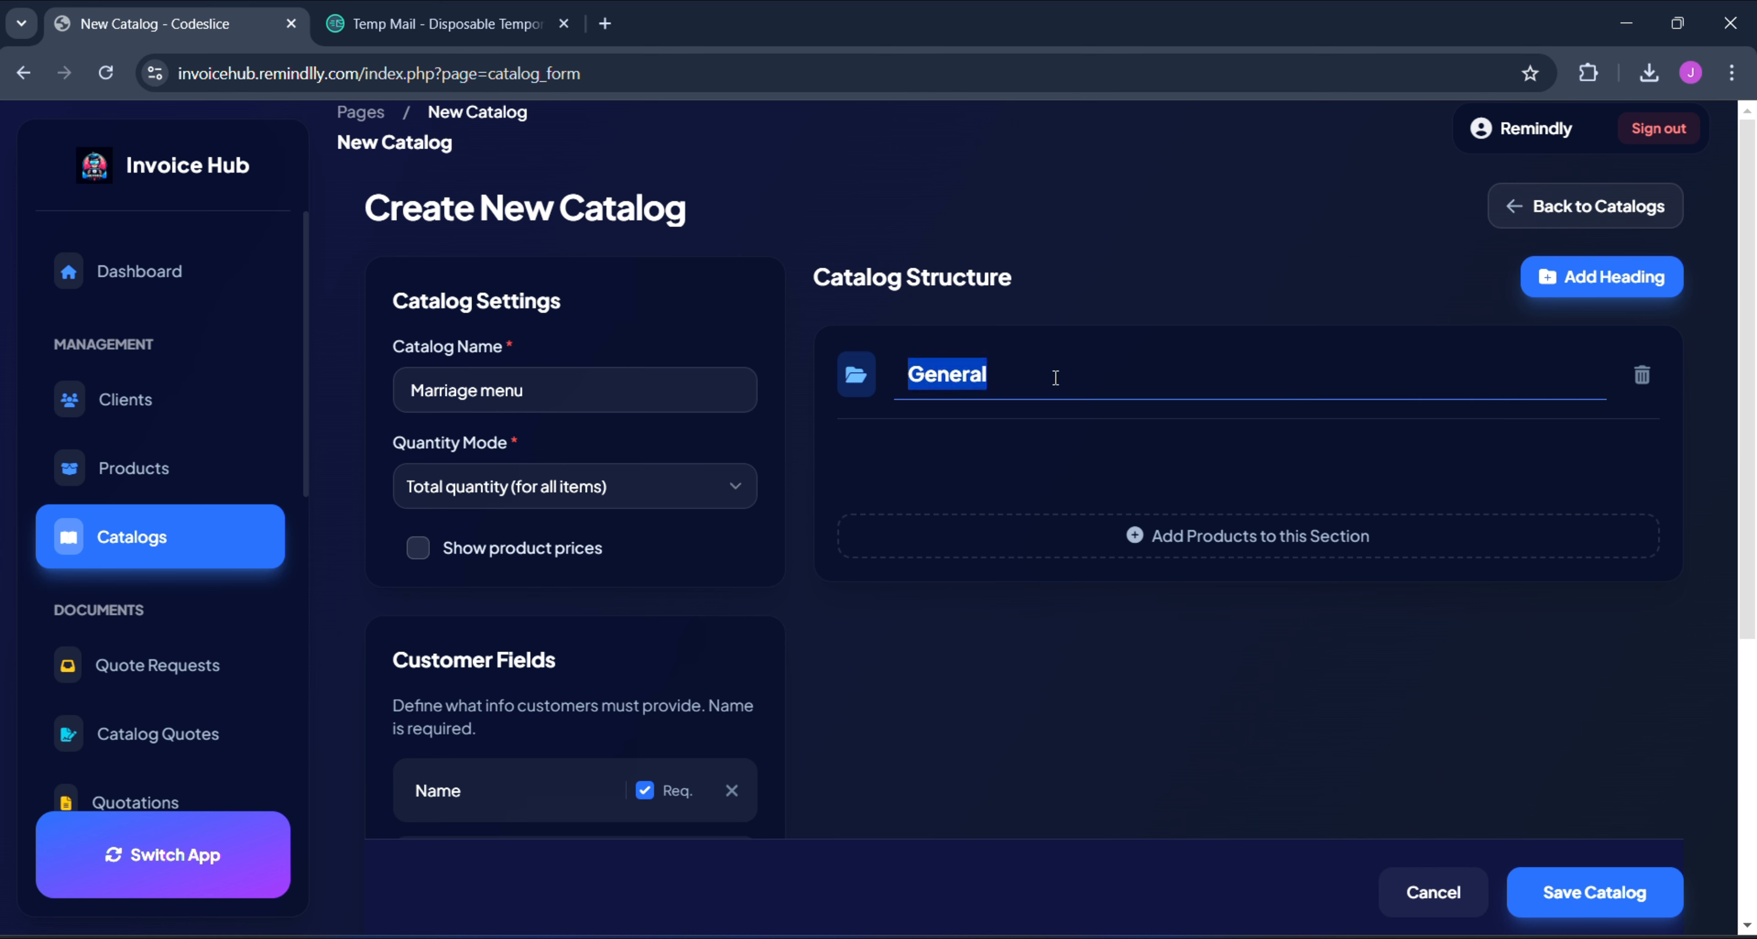
text(Main)
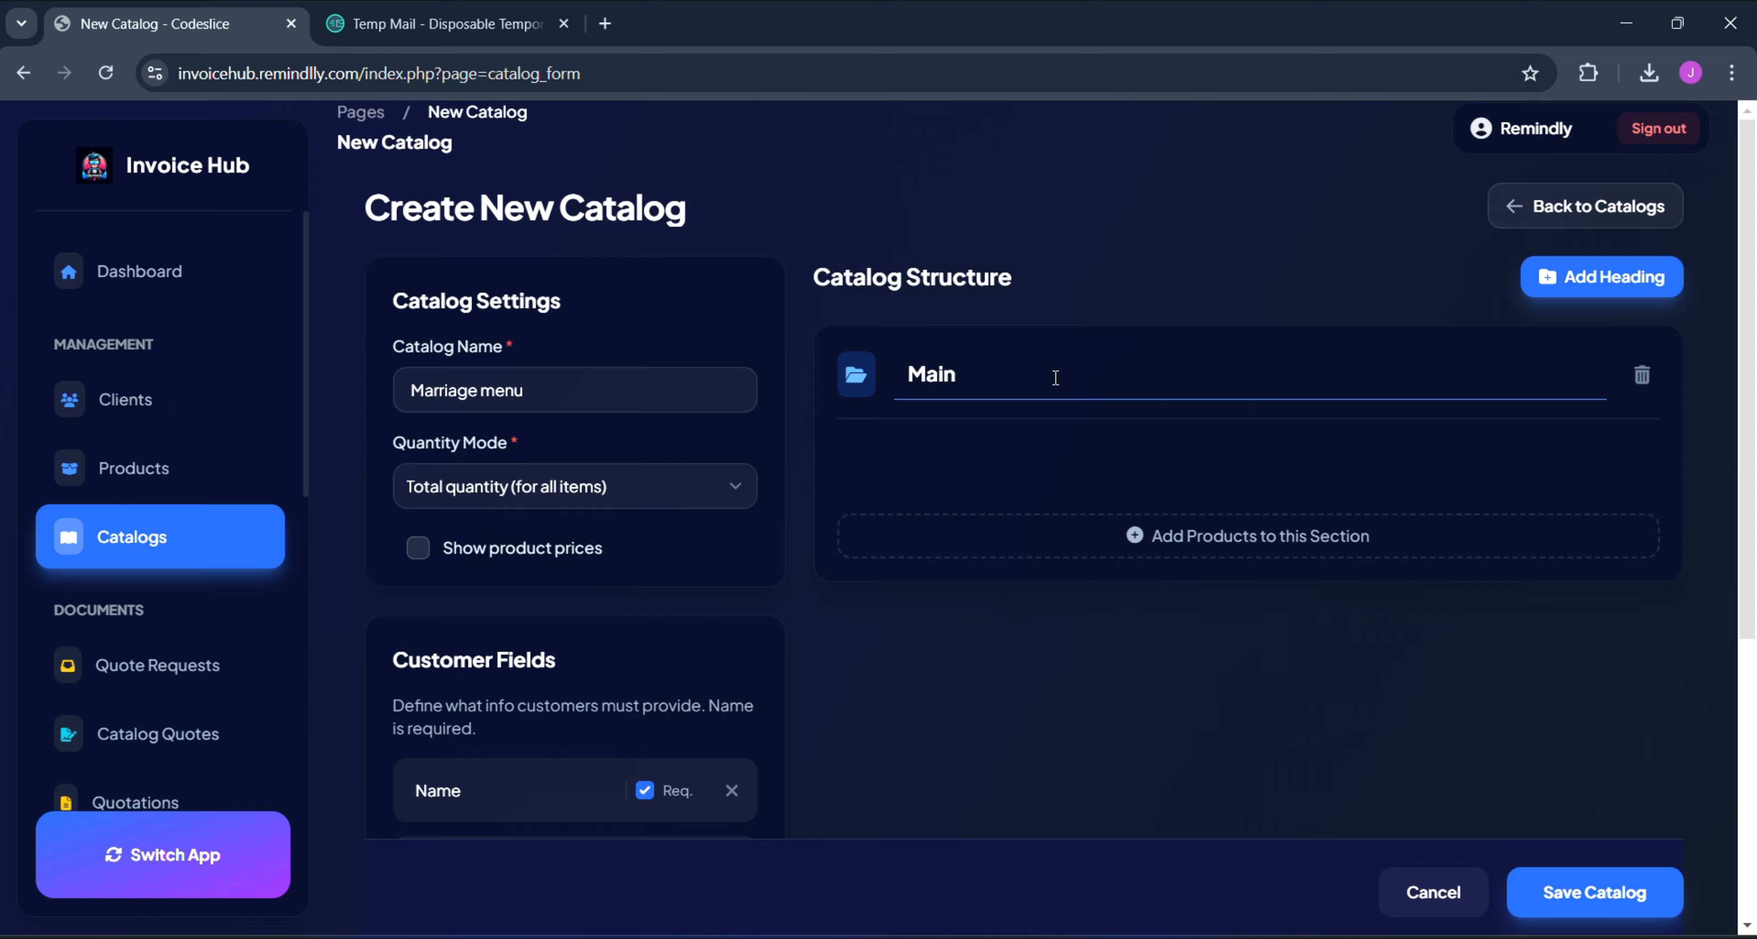
text( disk)
key(BackSpace)
text(h)
- Add only the chicken tikka product to the Main dish section
click(1243, 539)
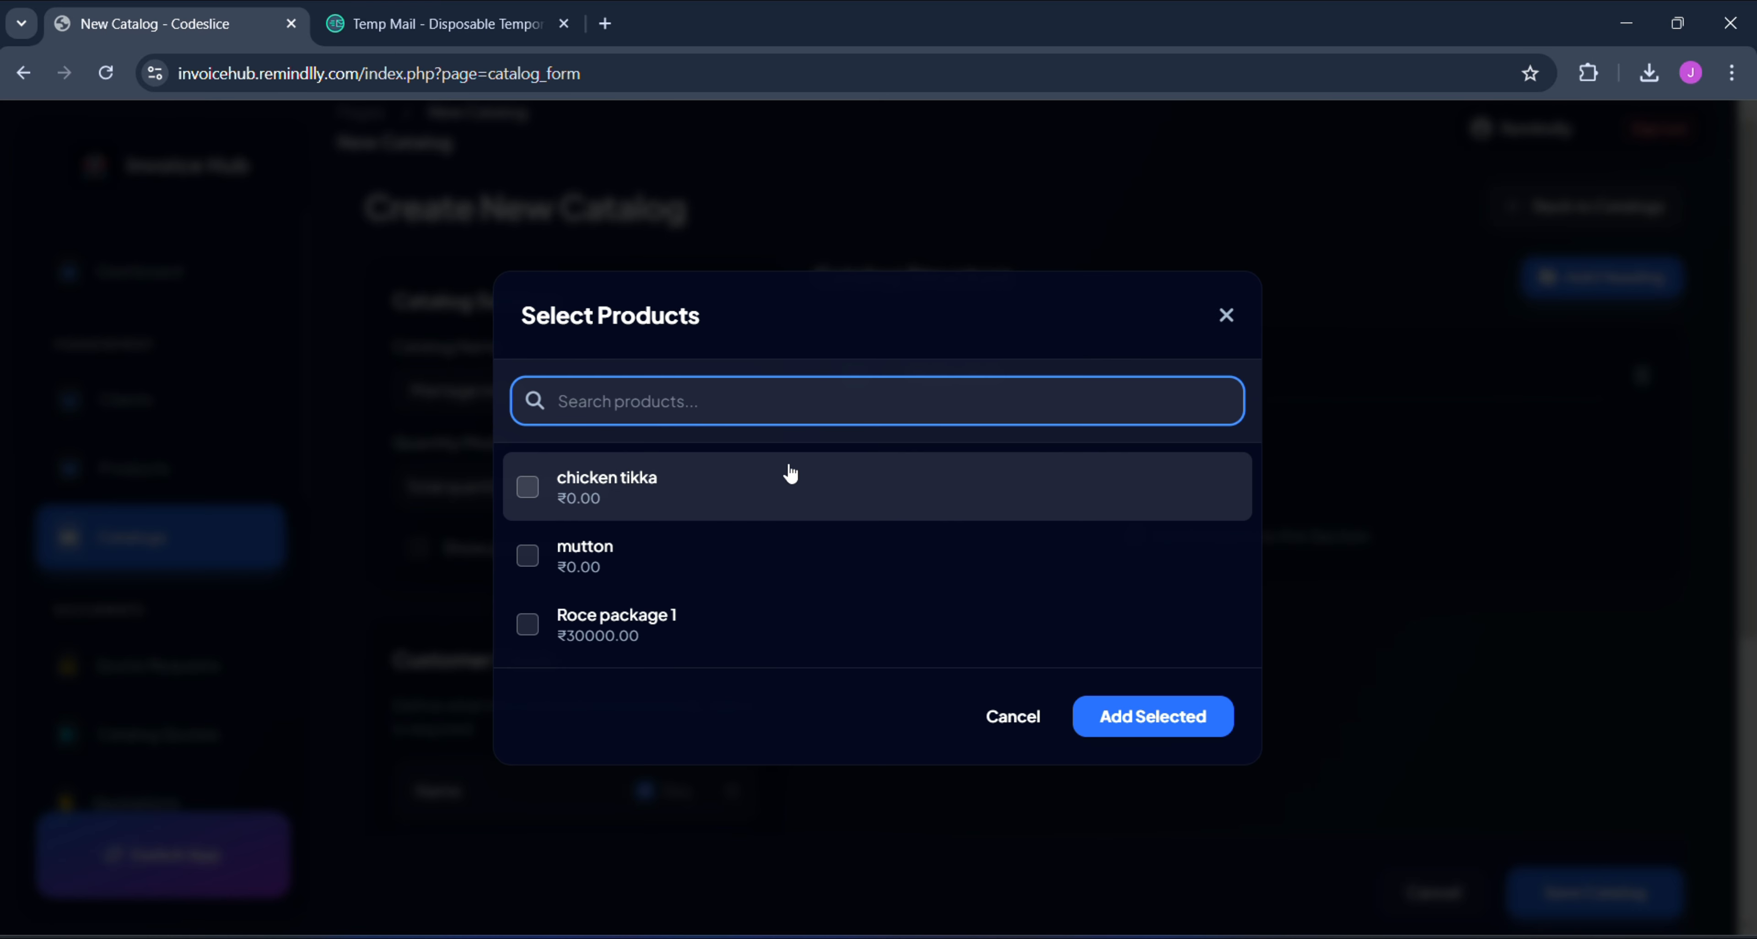
click(663, 487)
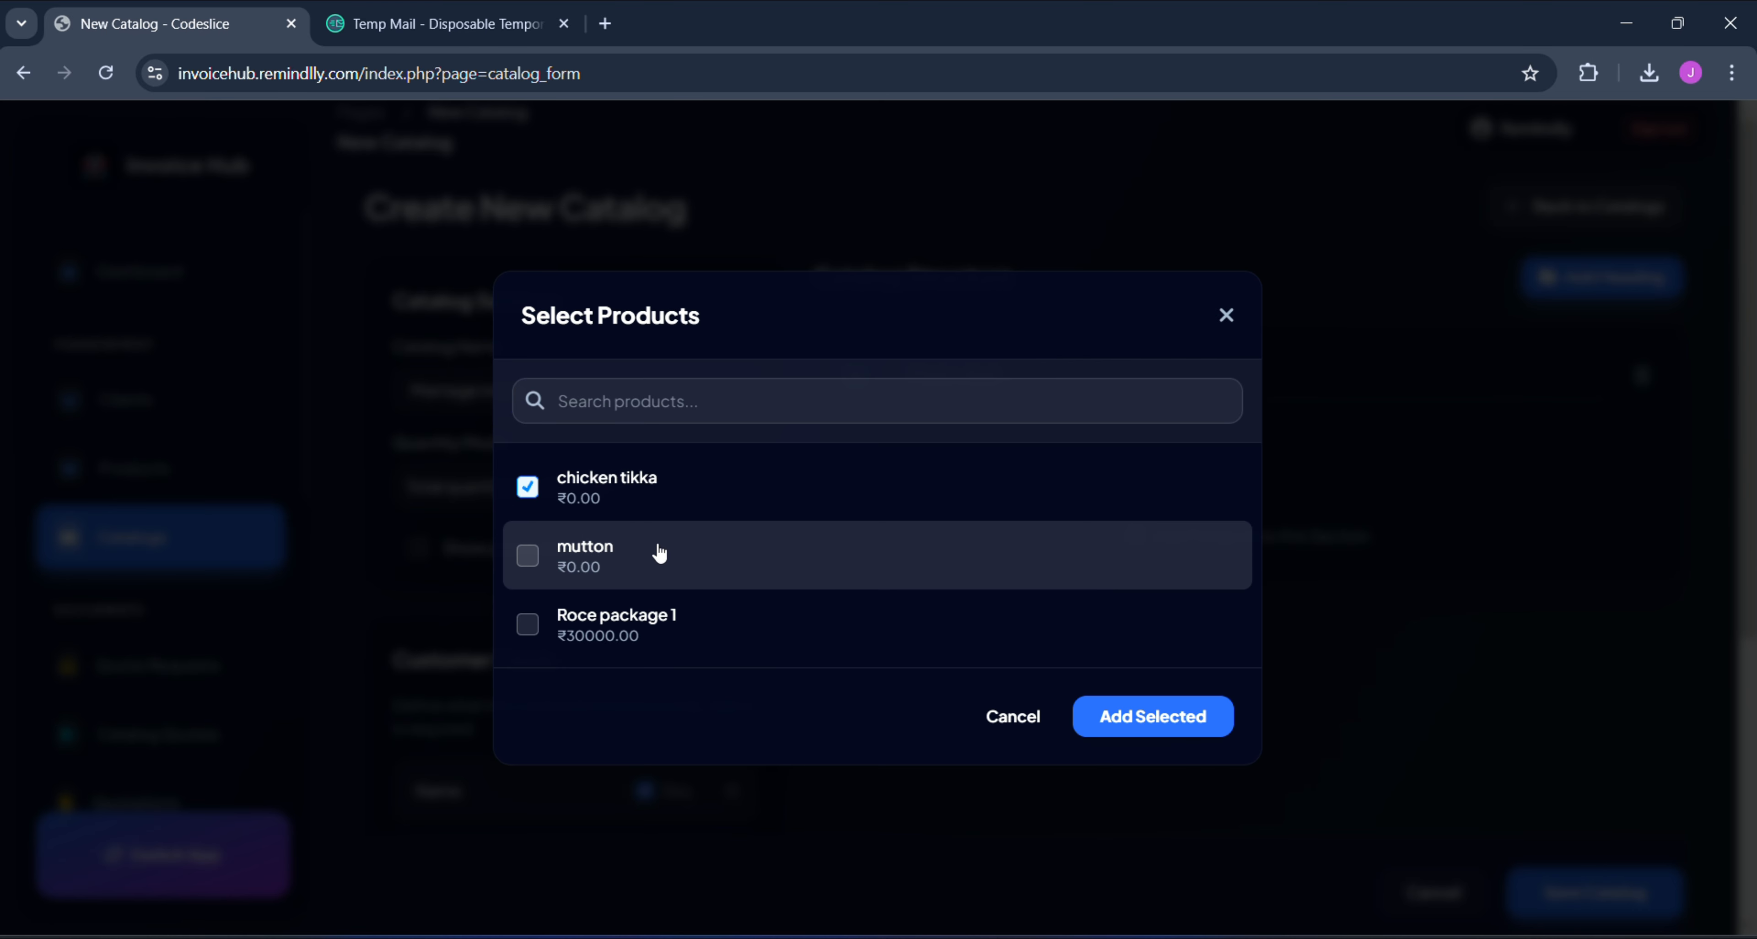
click(659, 553)
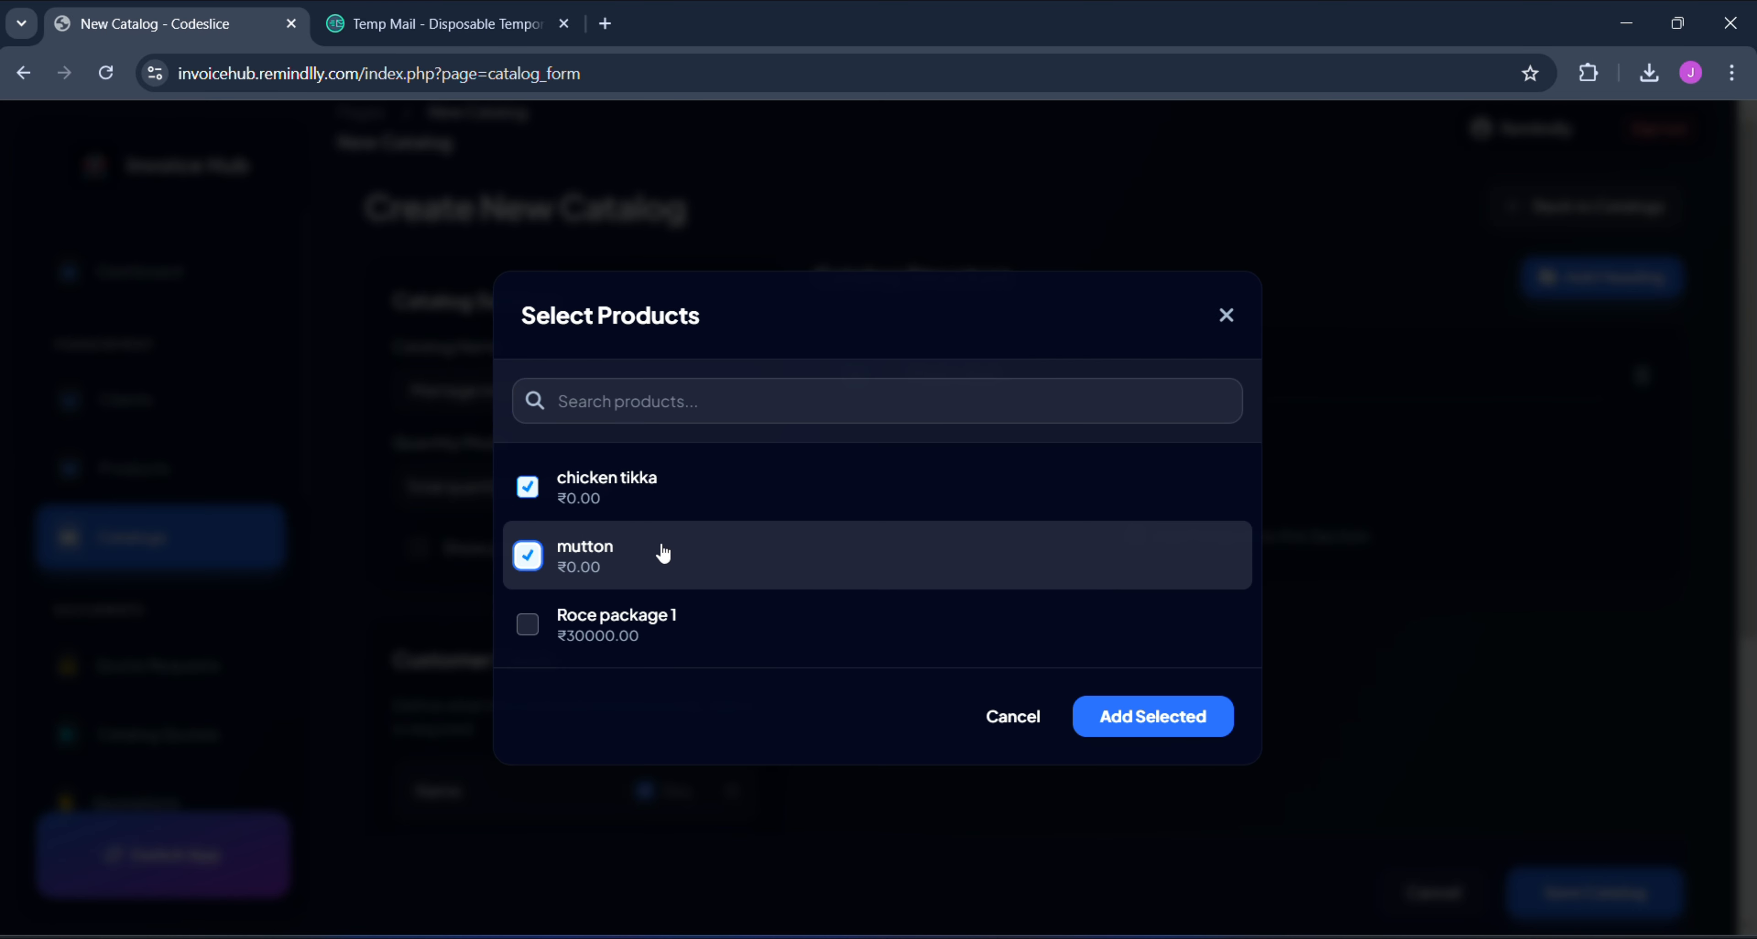
click(633, 581)
click(1168, 718)
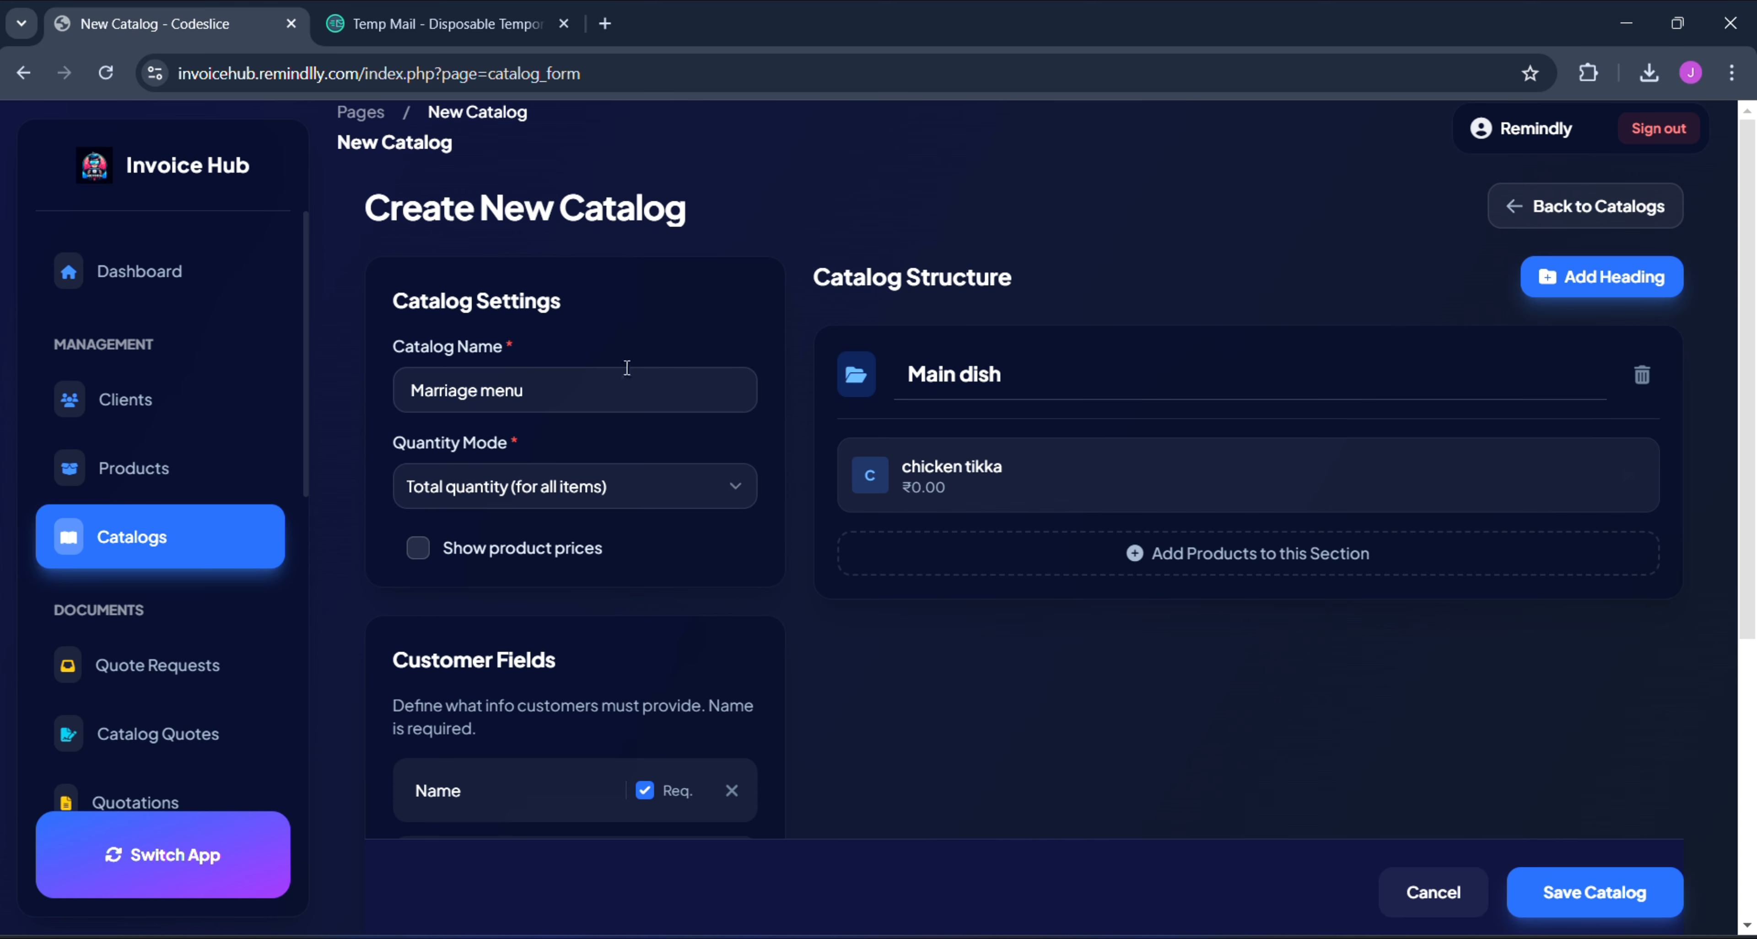
drag(548, 390, 297, 382)
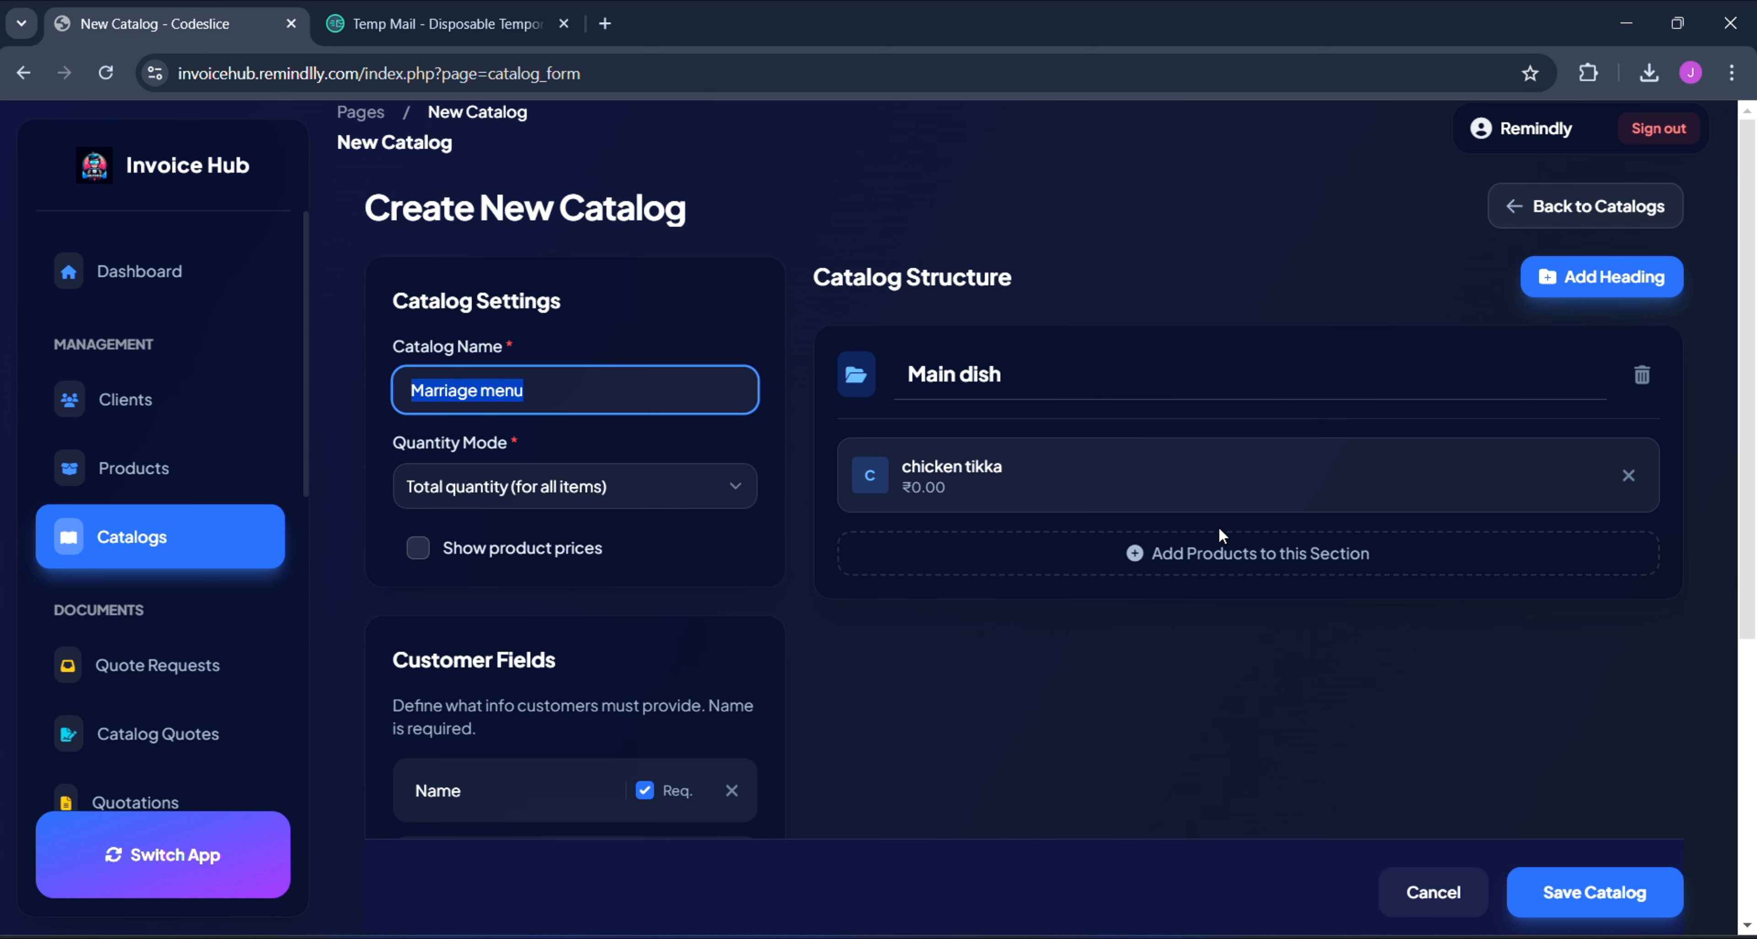
drag(1034, 383, 768, 368)
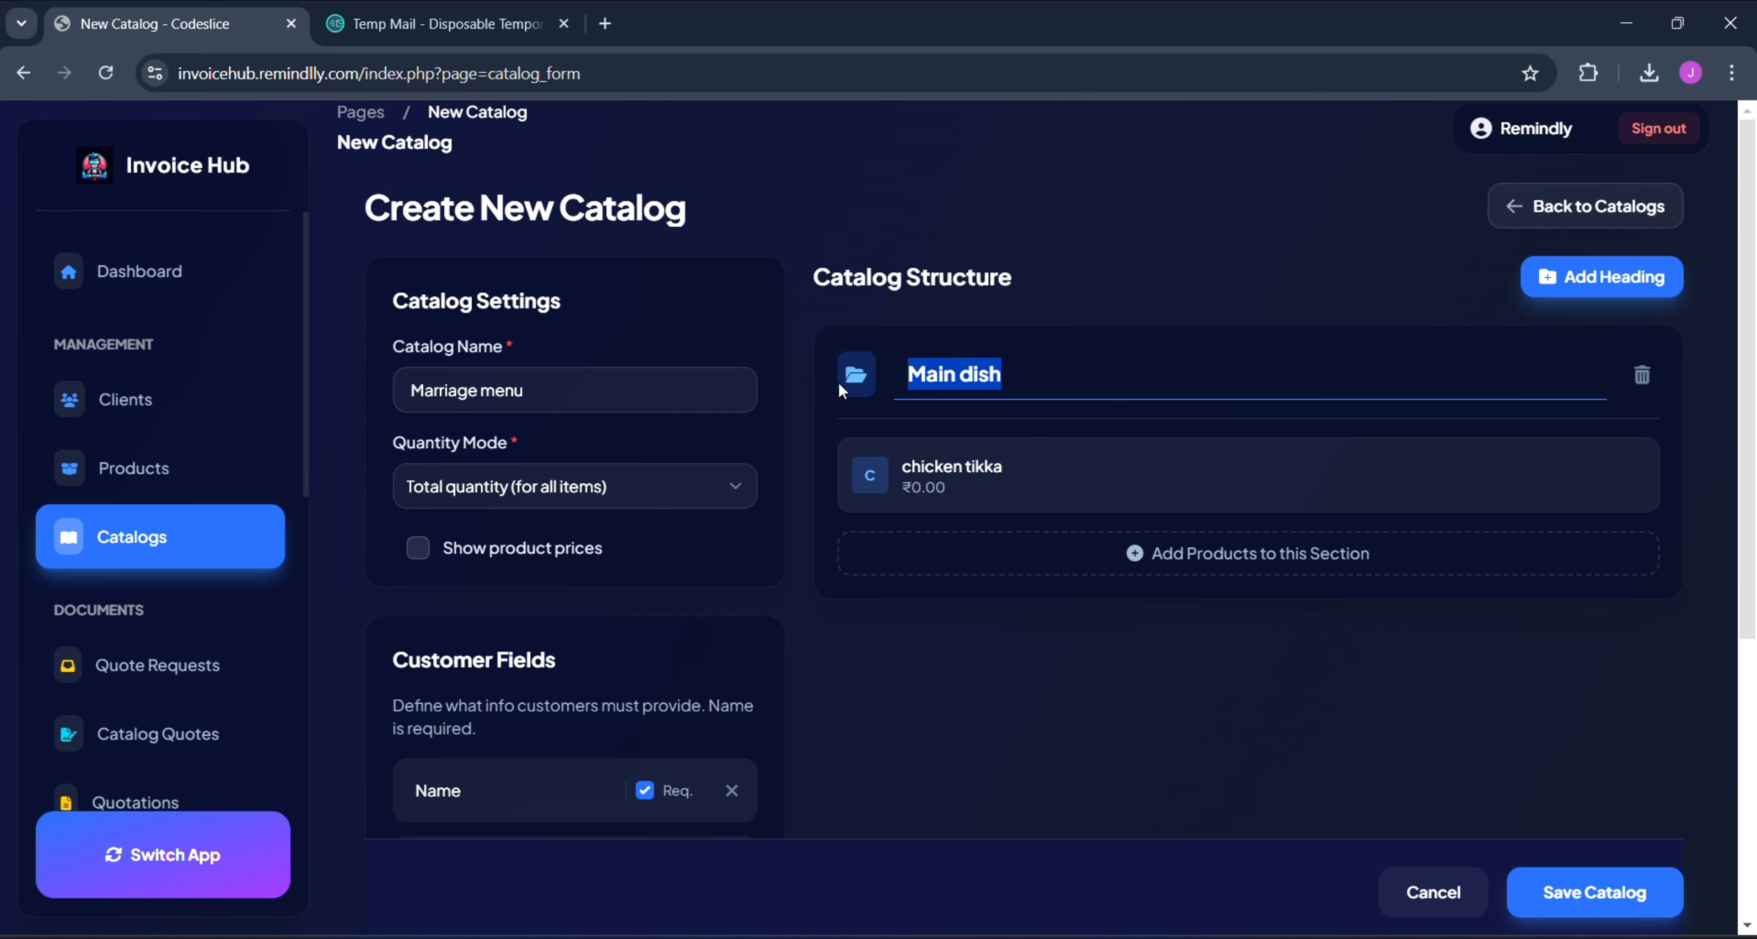
drag(1037, 471, 1090, 377)
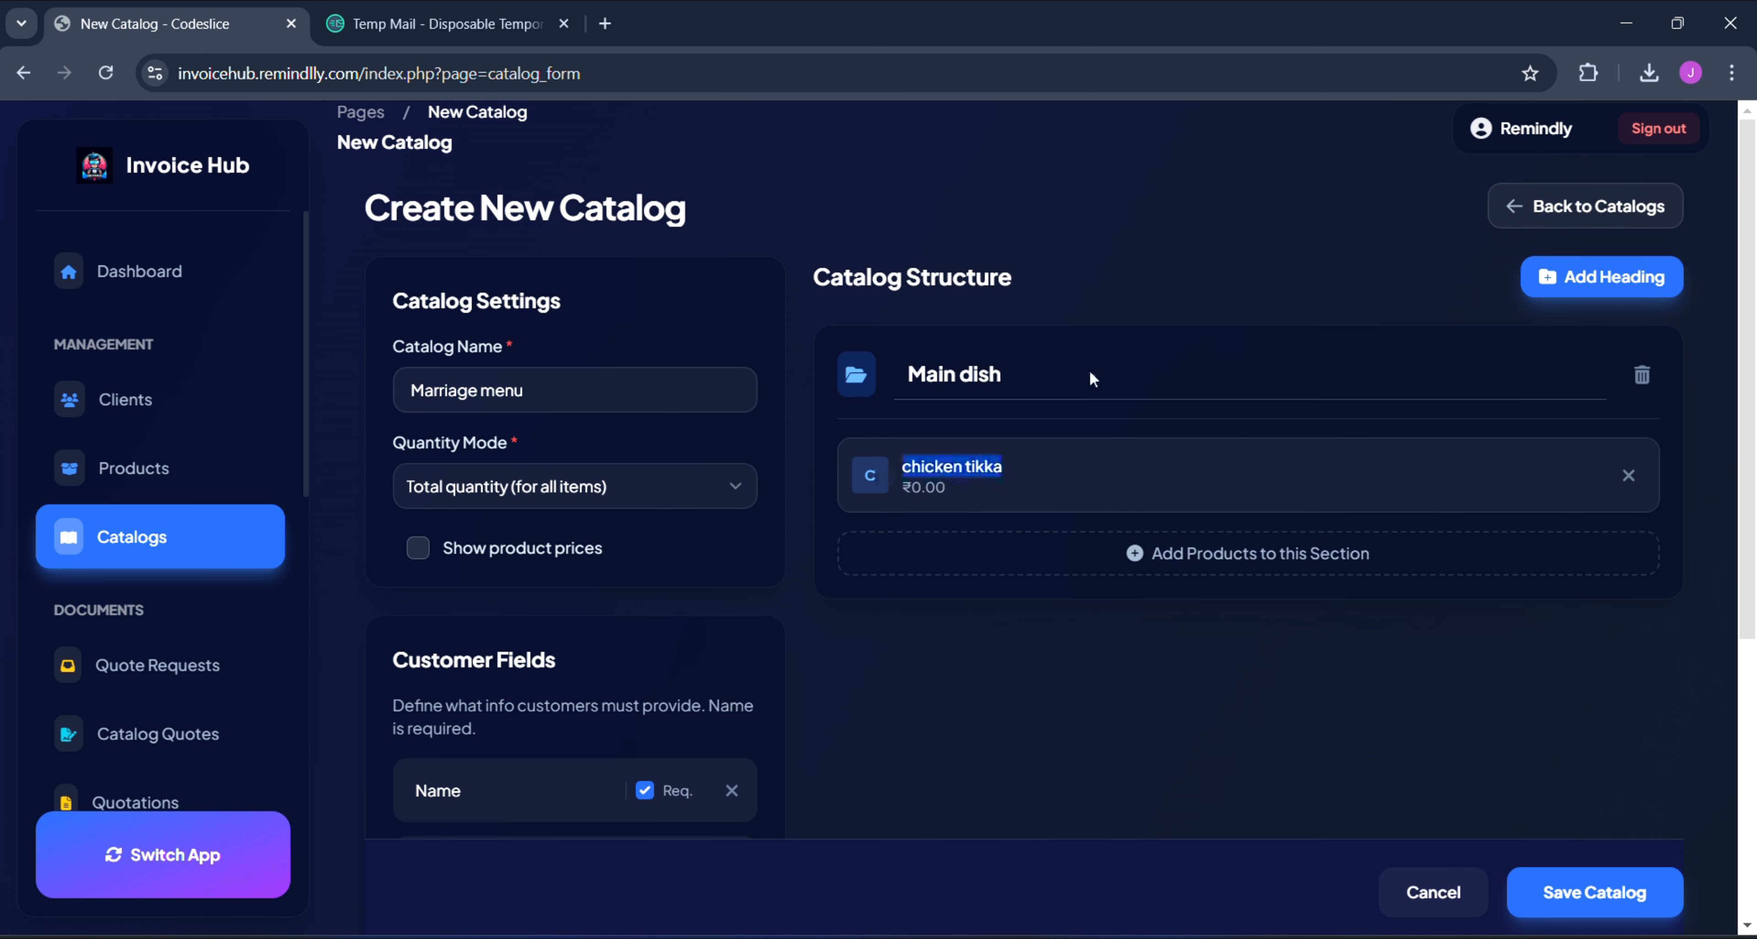
- Add a second heading to the catalog structure and title it "mutton"
click(1621, 293)
click(1030, 678)
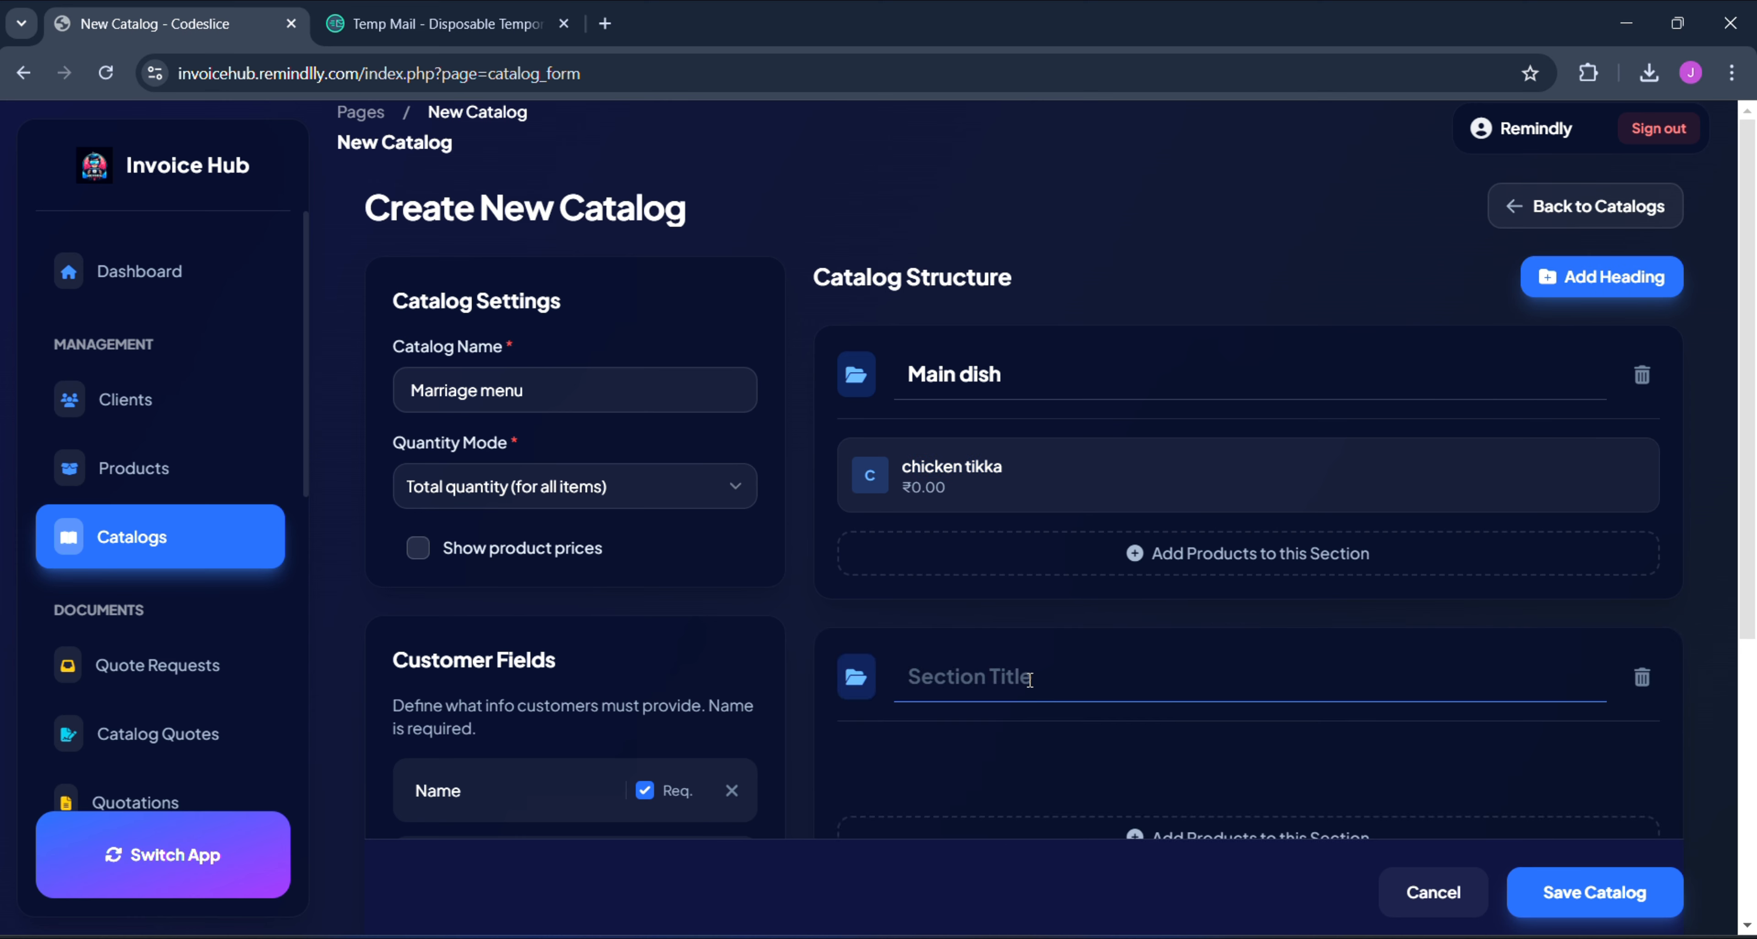
text(mutton)
scroll(1030, 679, down, 3)
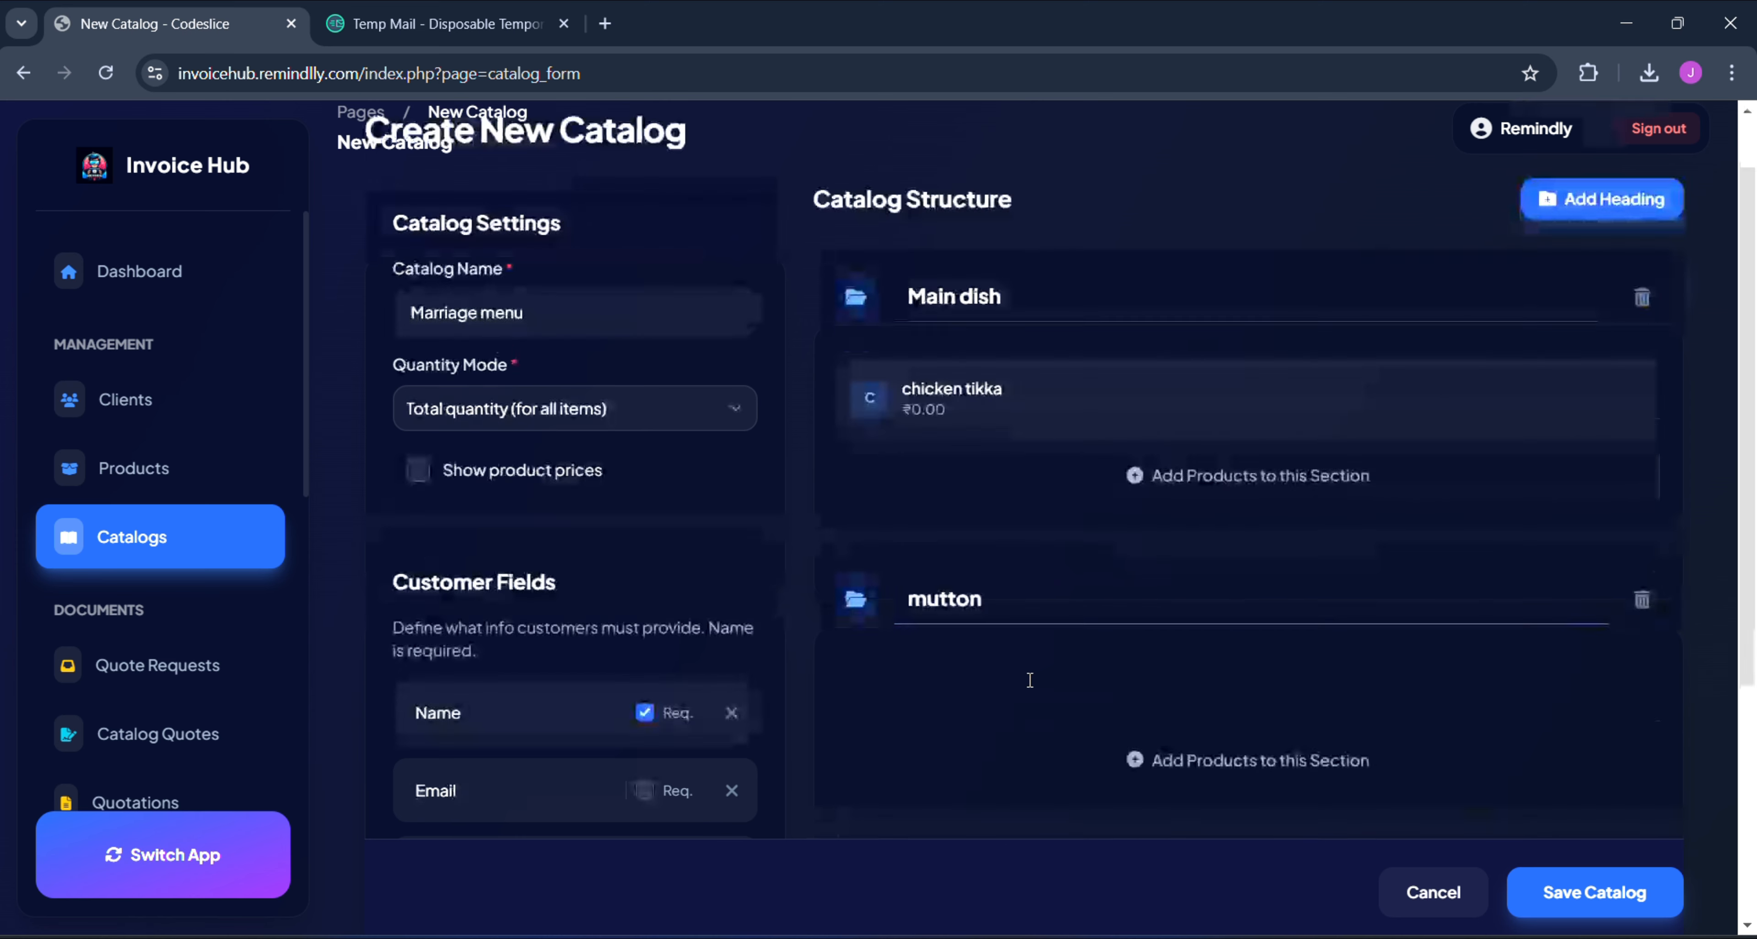
drag(1036, 486, 888, 488)
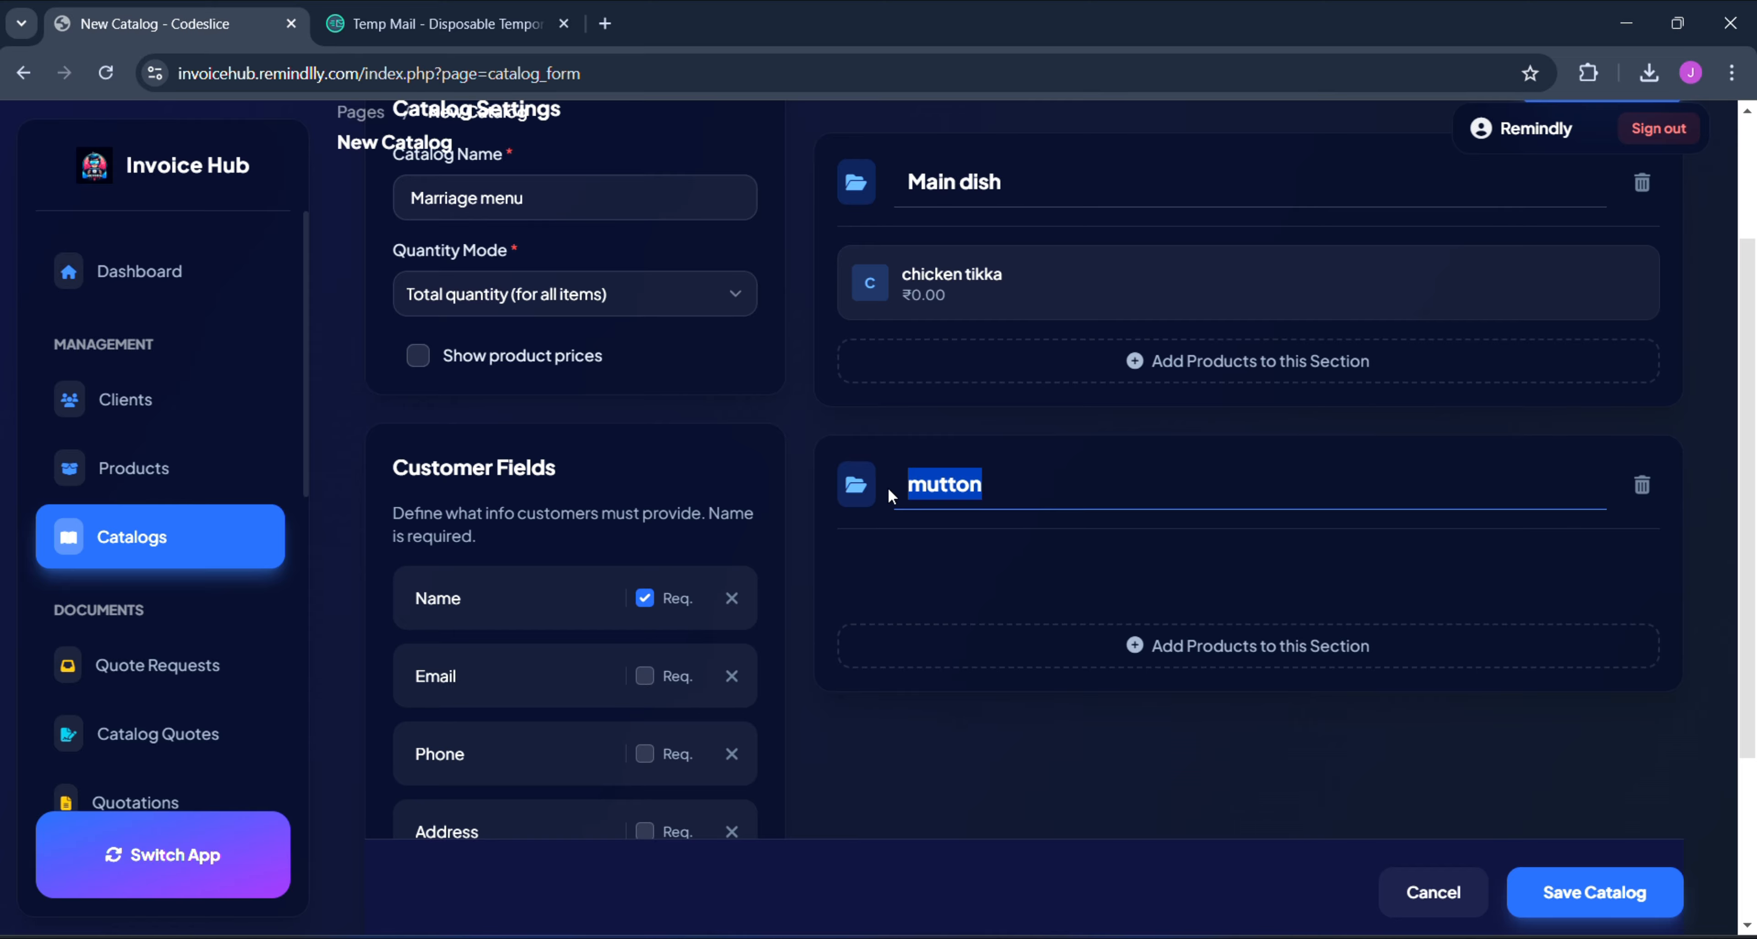
- Add the mutton product to the second catalog section
click(1205, 660)
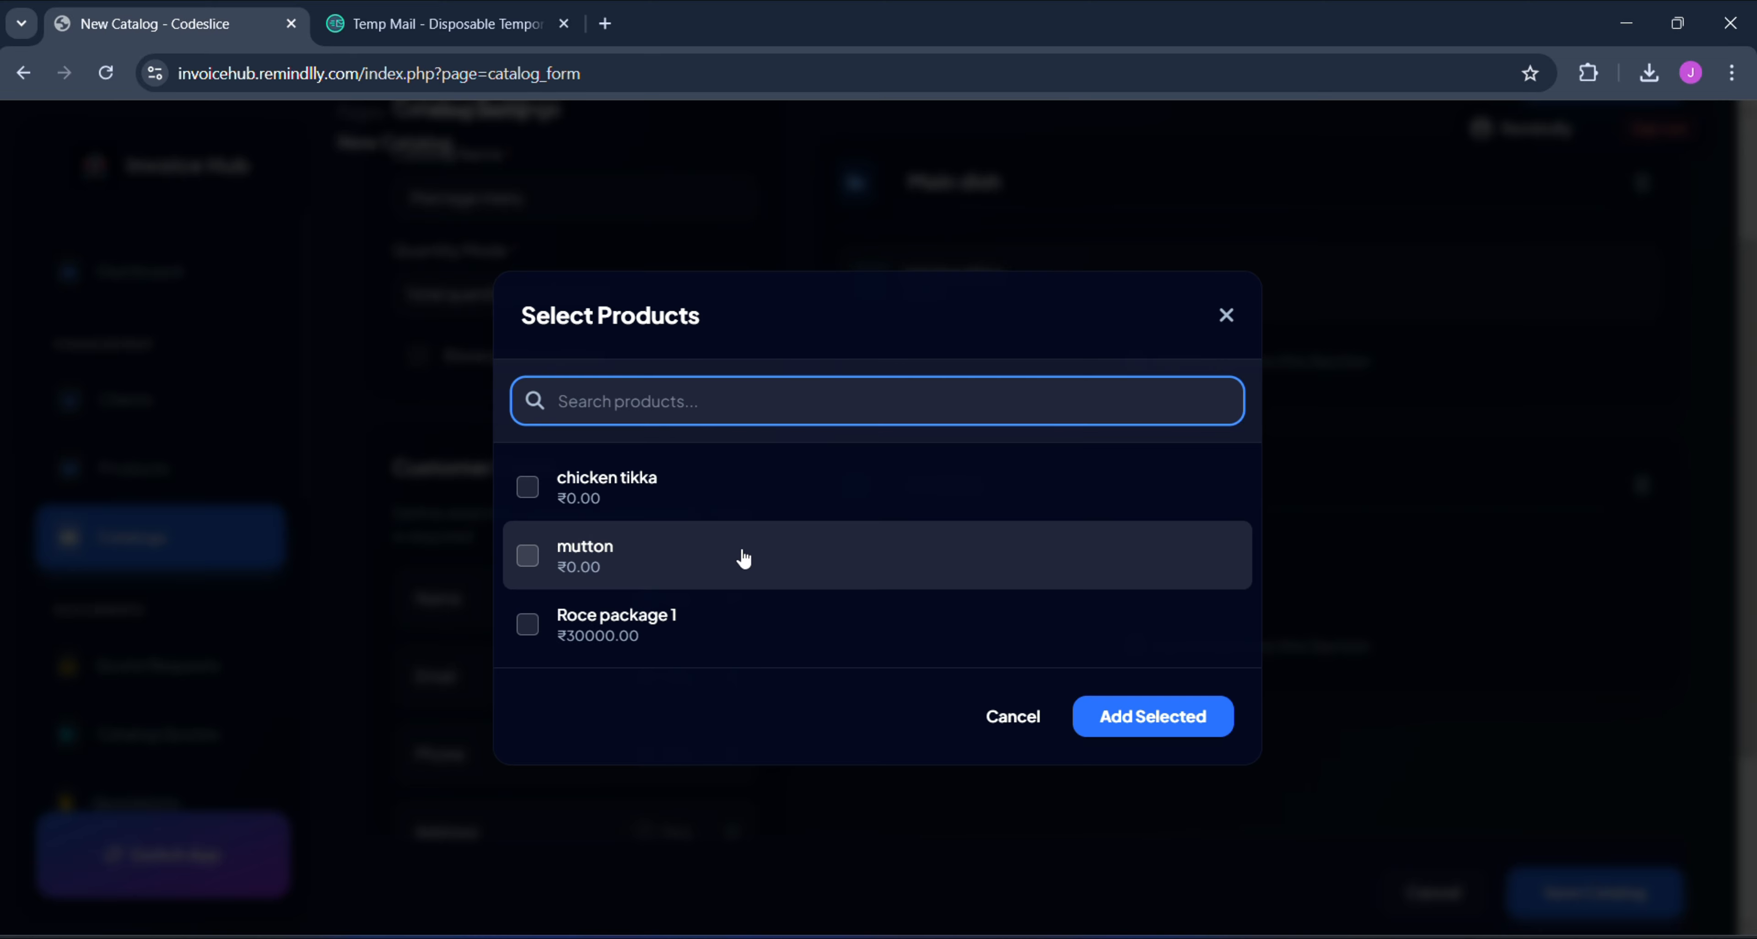
click(706, 553)
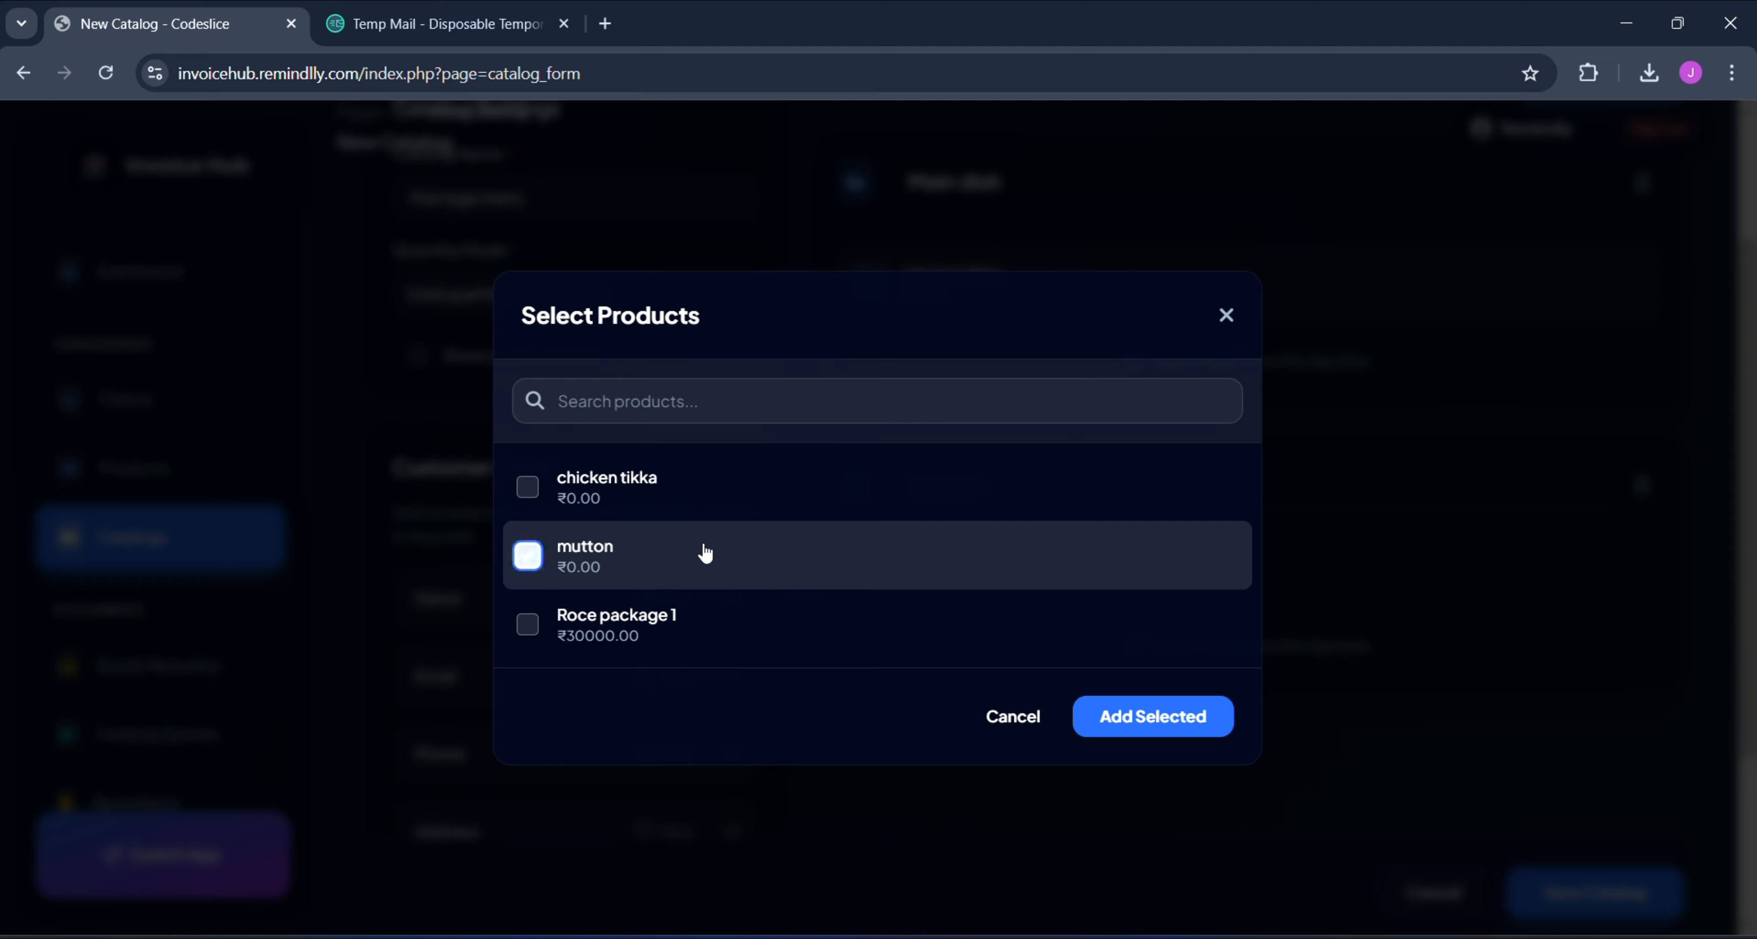
click(1121, 713)
- Extend the second section's title to "mutton items"
click(1036, 487)
text(i)
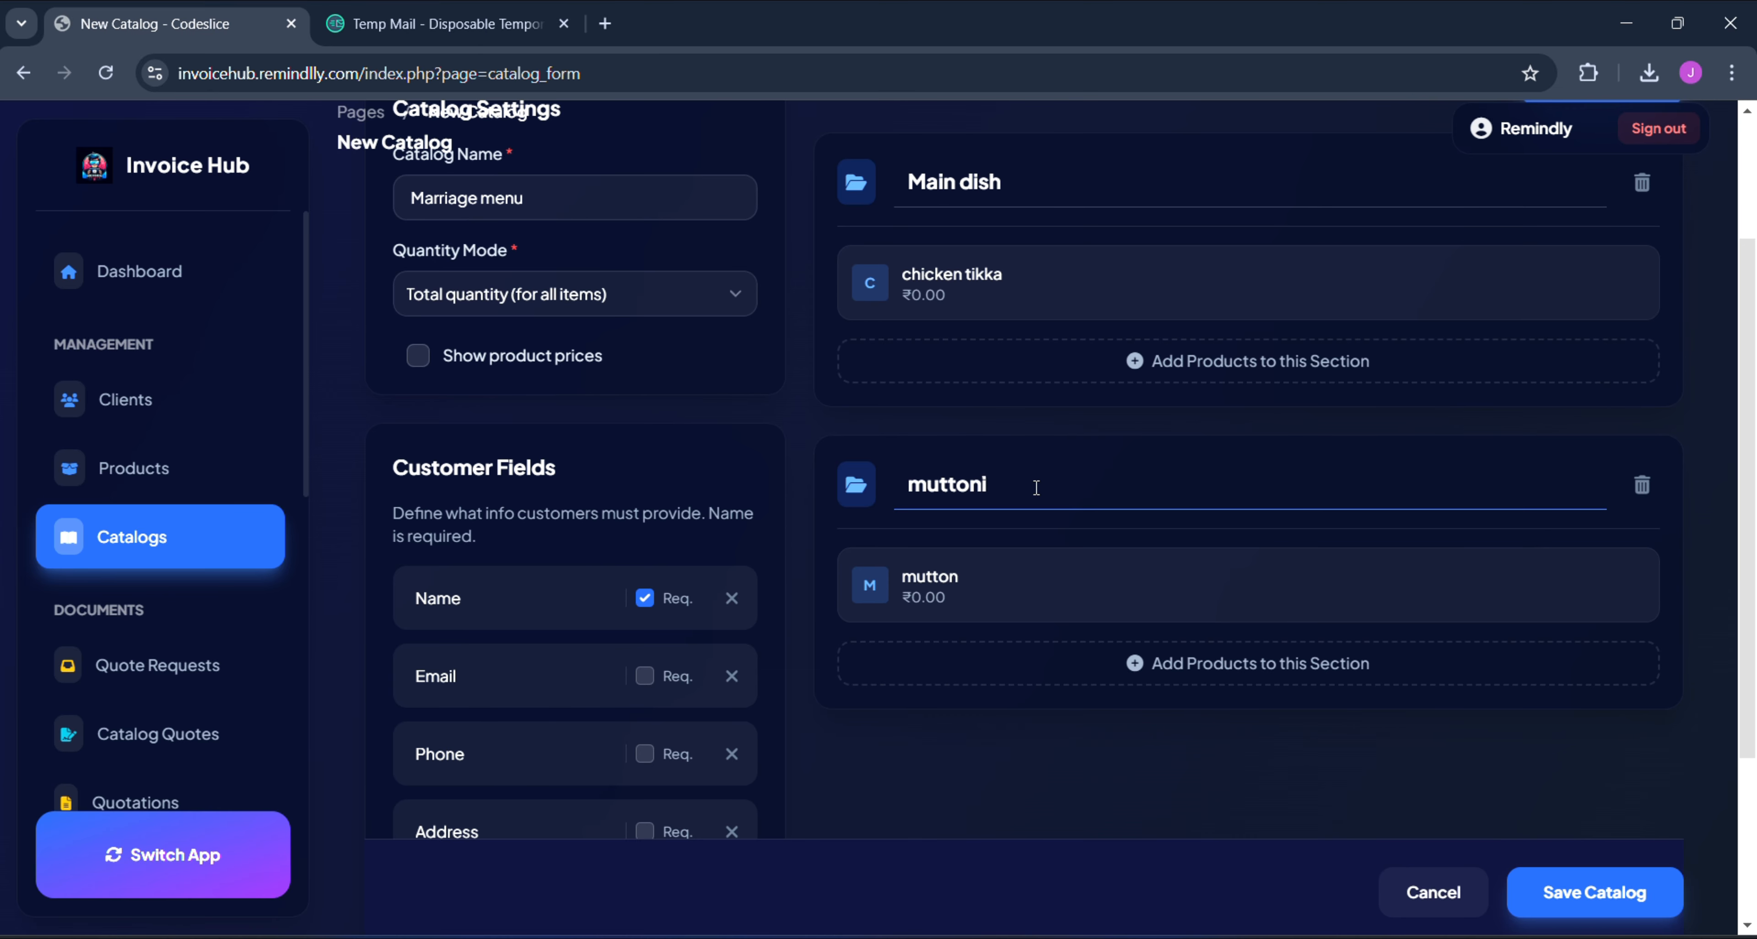
text(tems)
- Add a custom customer field labelled "Event Place" to the catalog and make it required
scroll(1241, 714, down, 2)
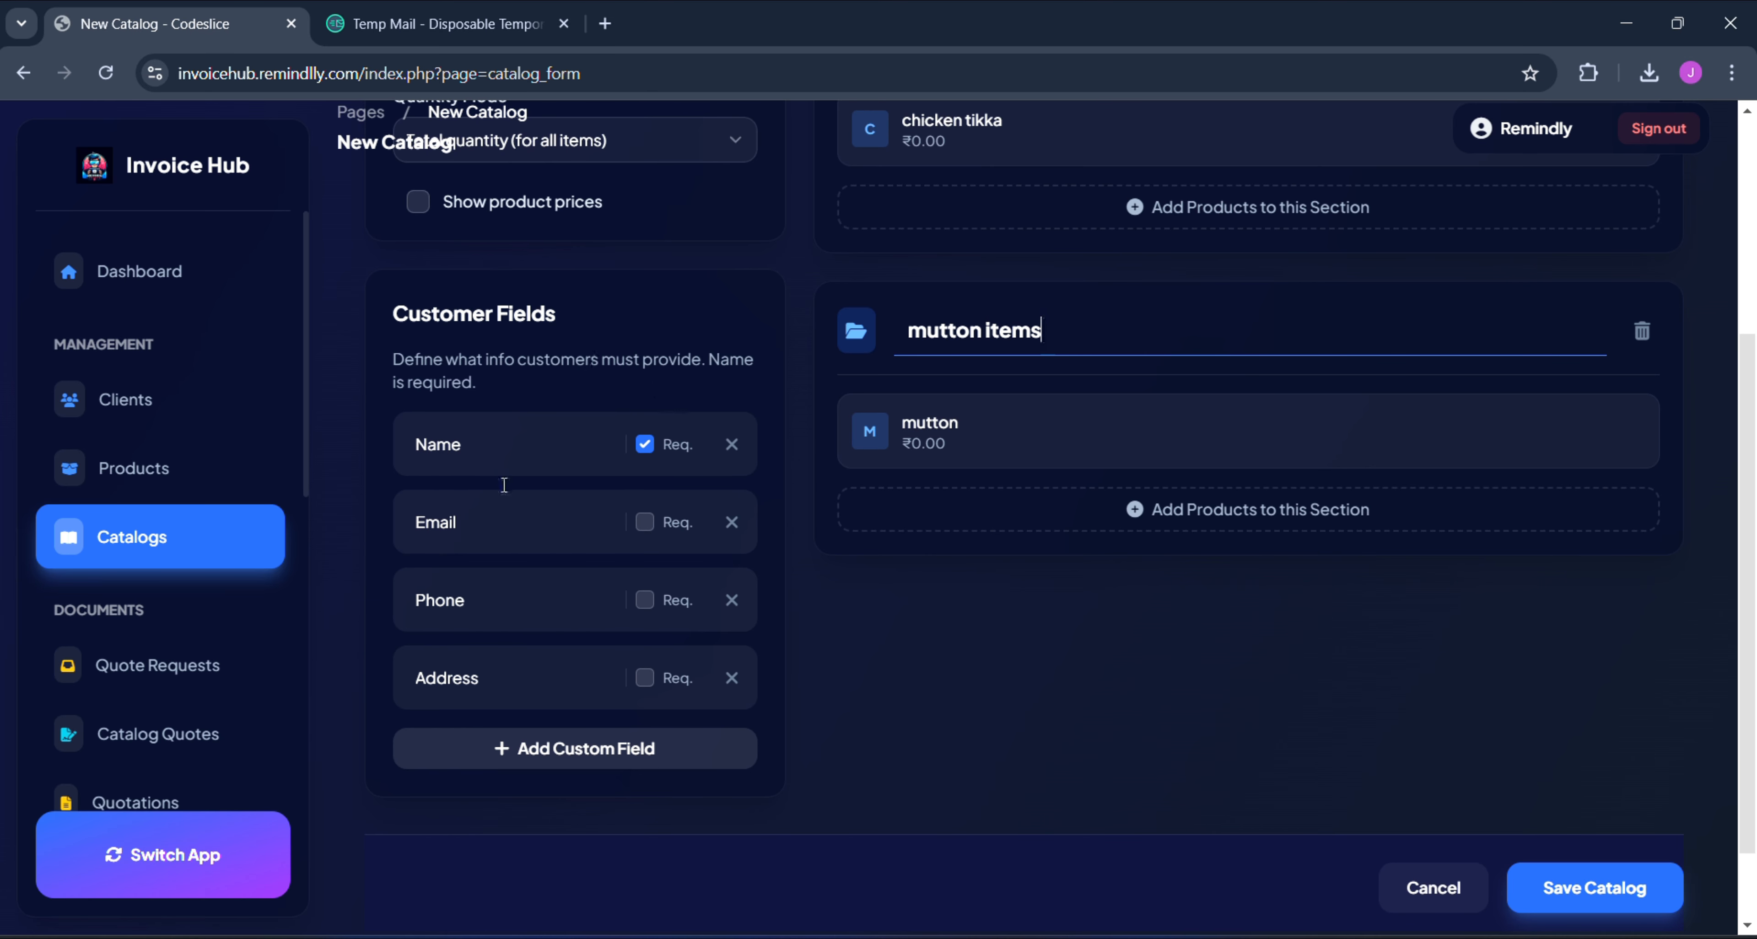
click(591, 750)
scroll(503, 720, down, 2)
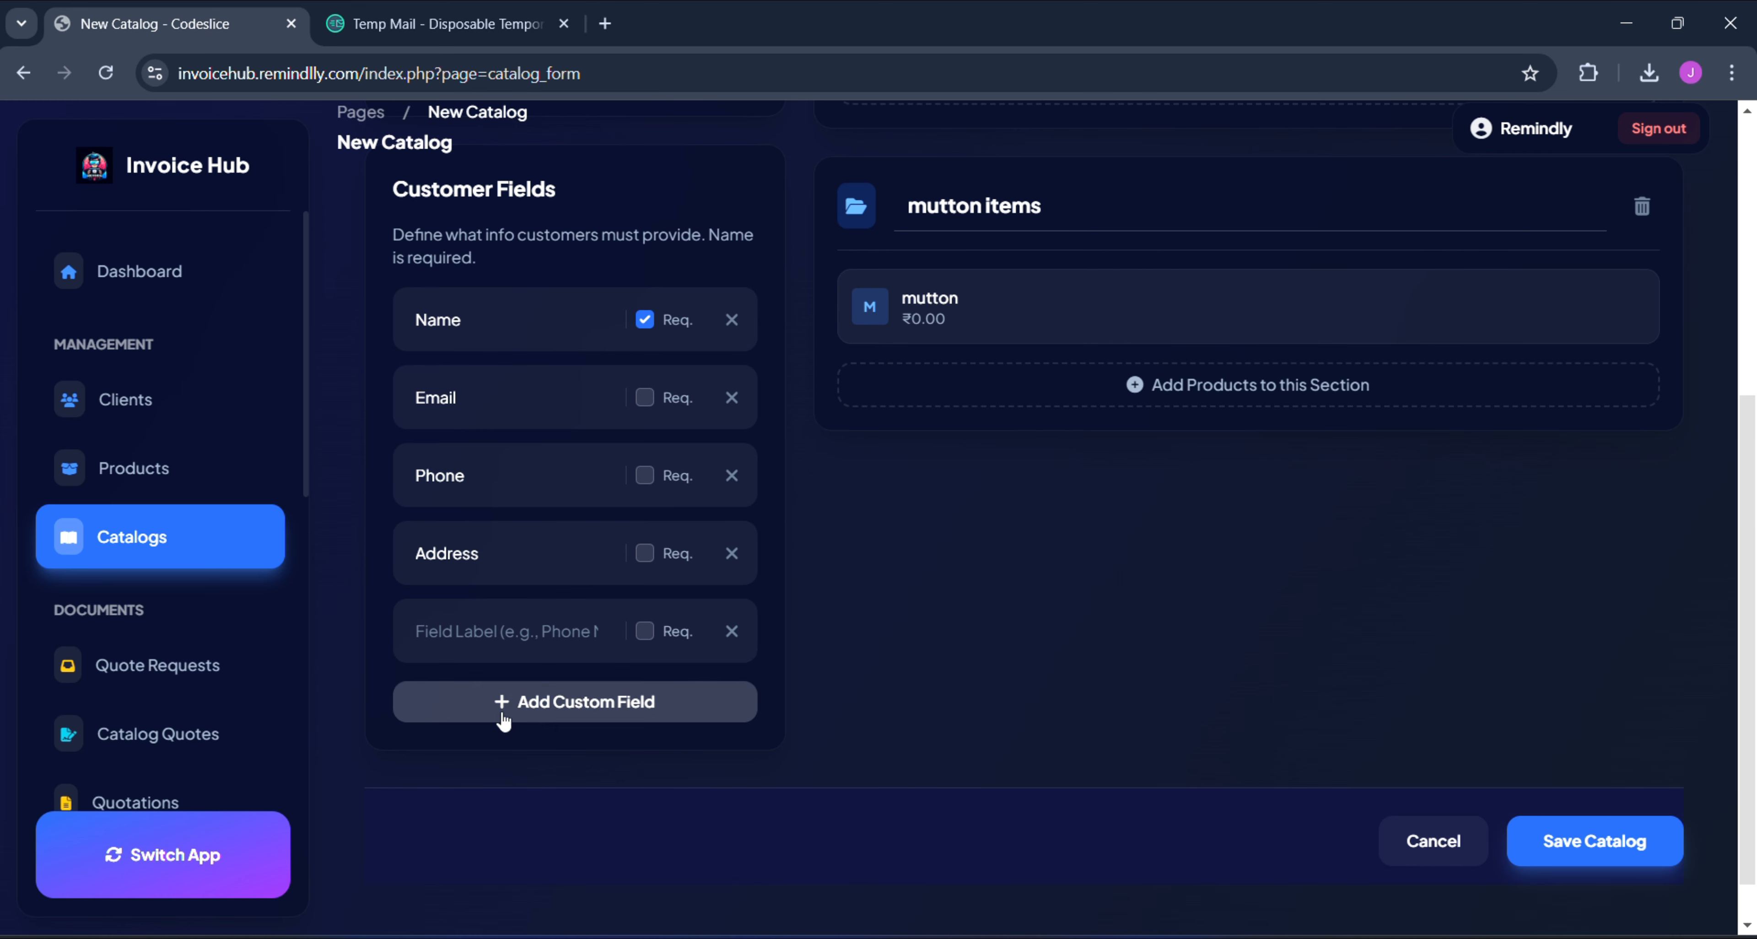
click(573, 703)
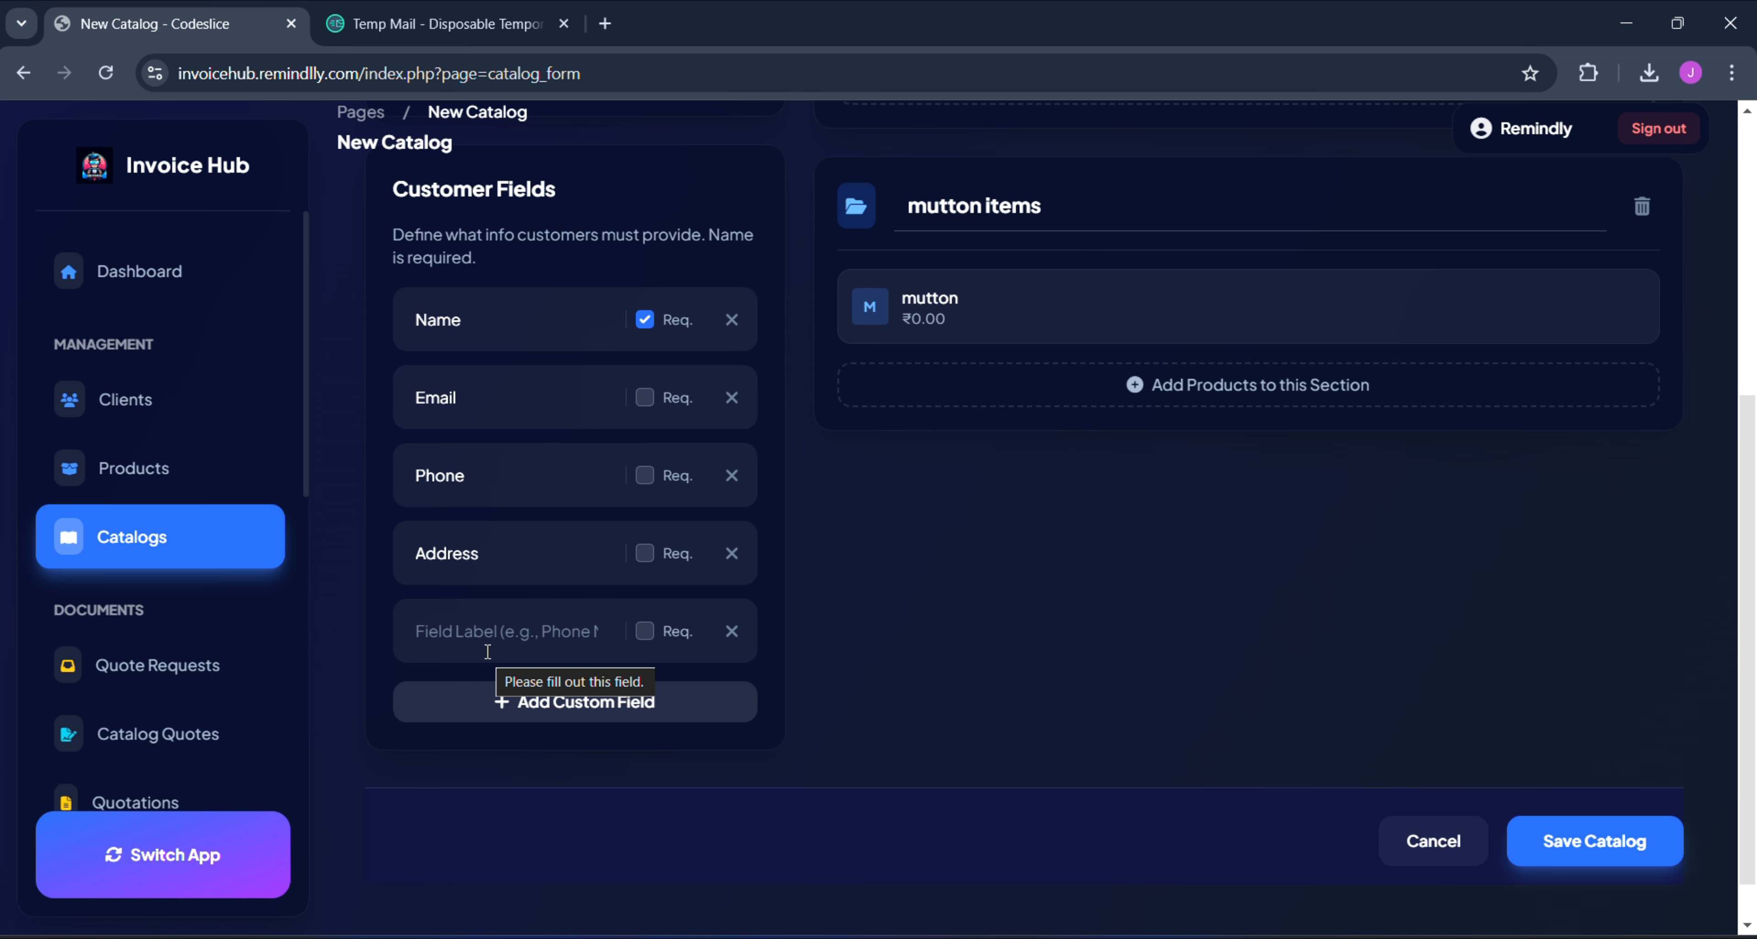
click(477, 642)
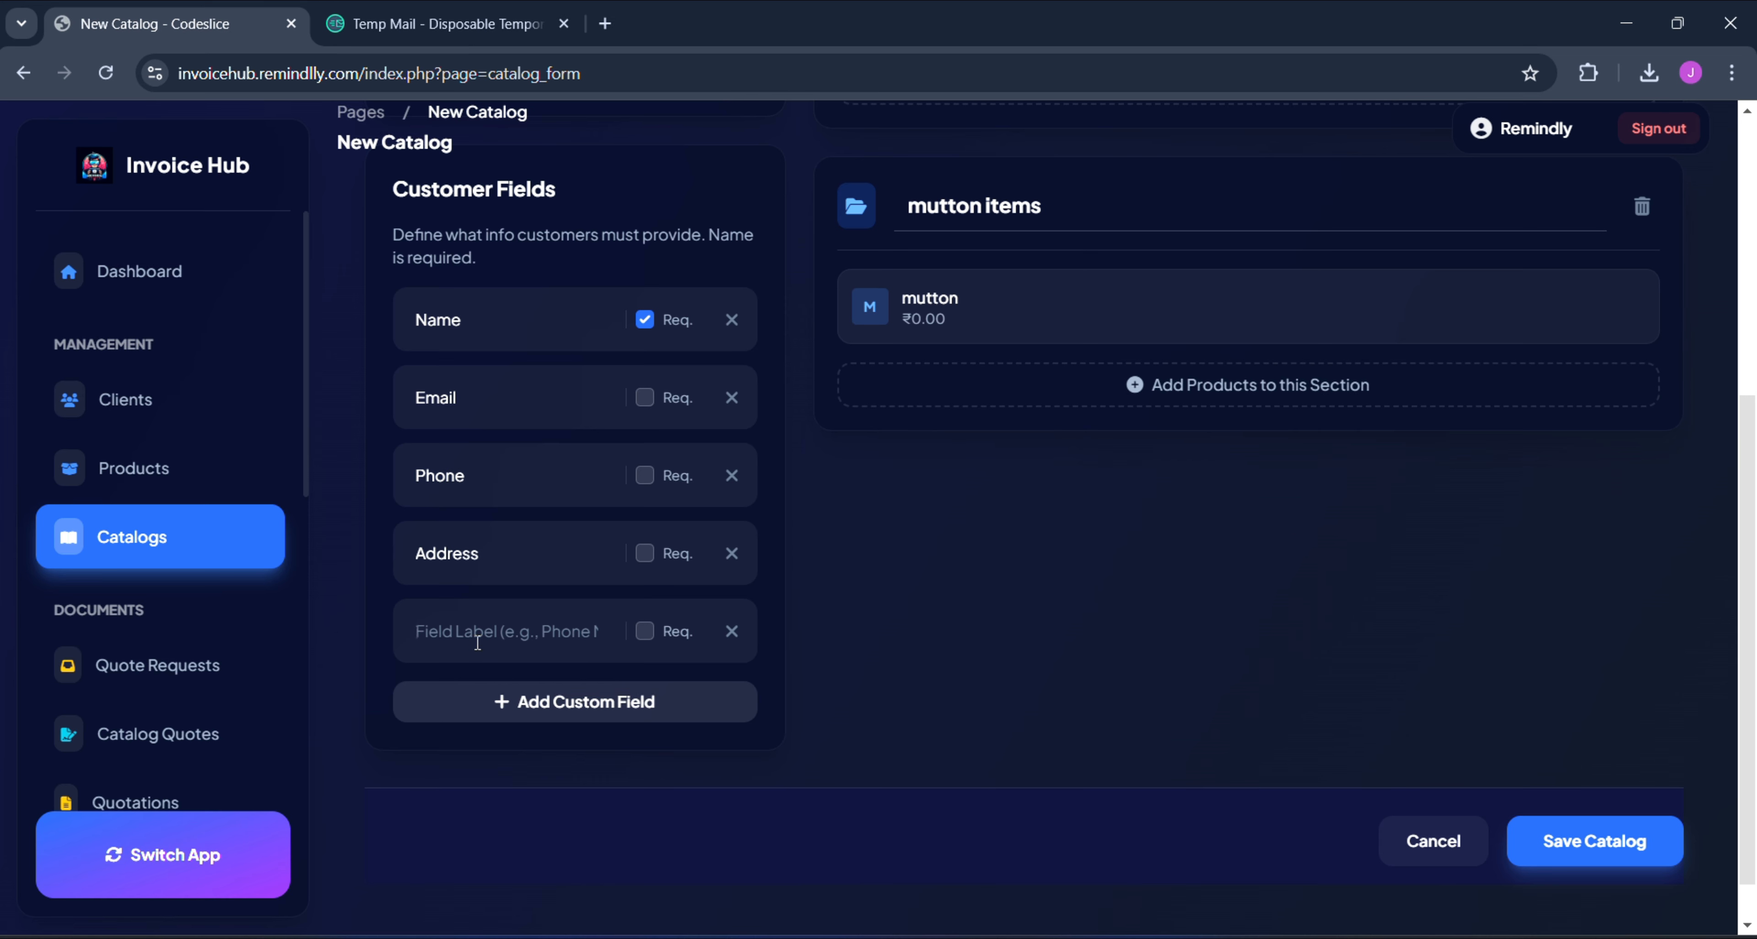
text(Event P)
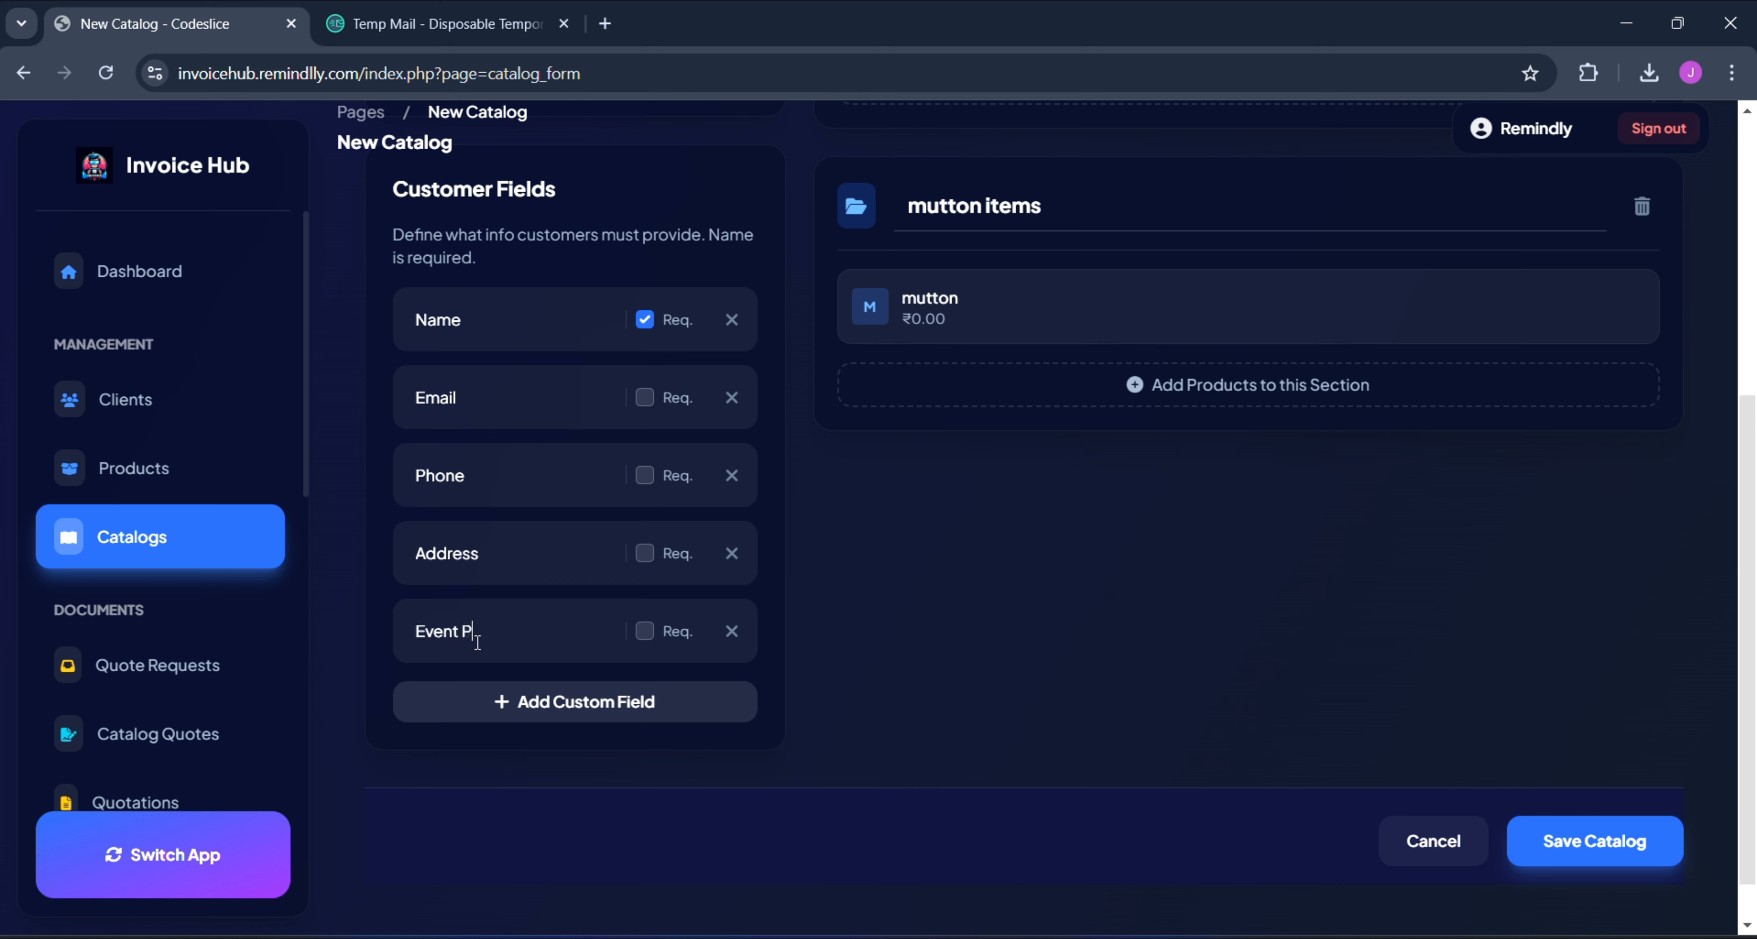
text(lace)
click(644, 629)
triple_click(546, 635)
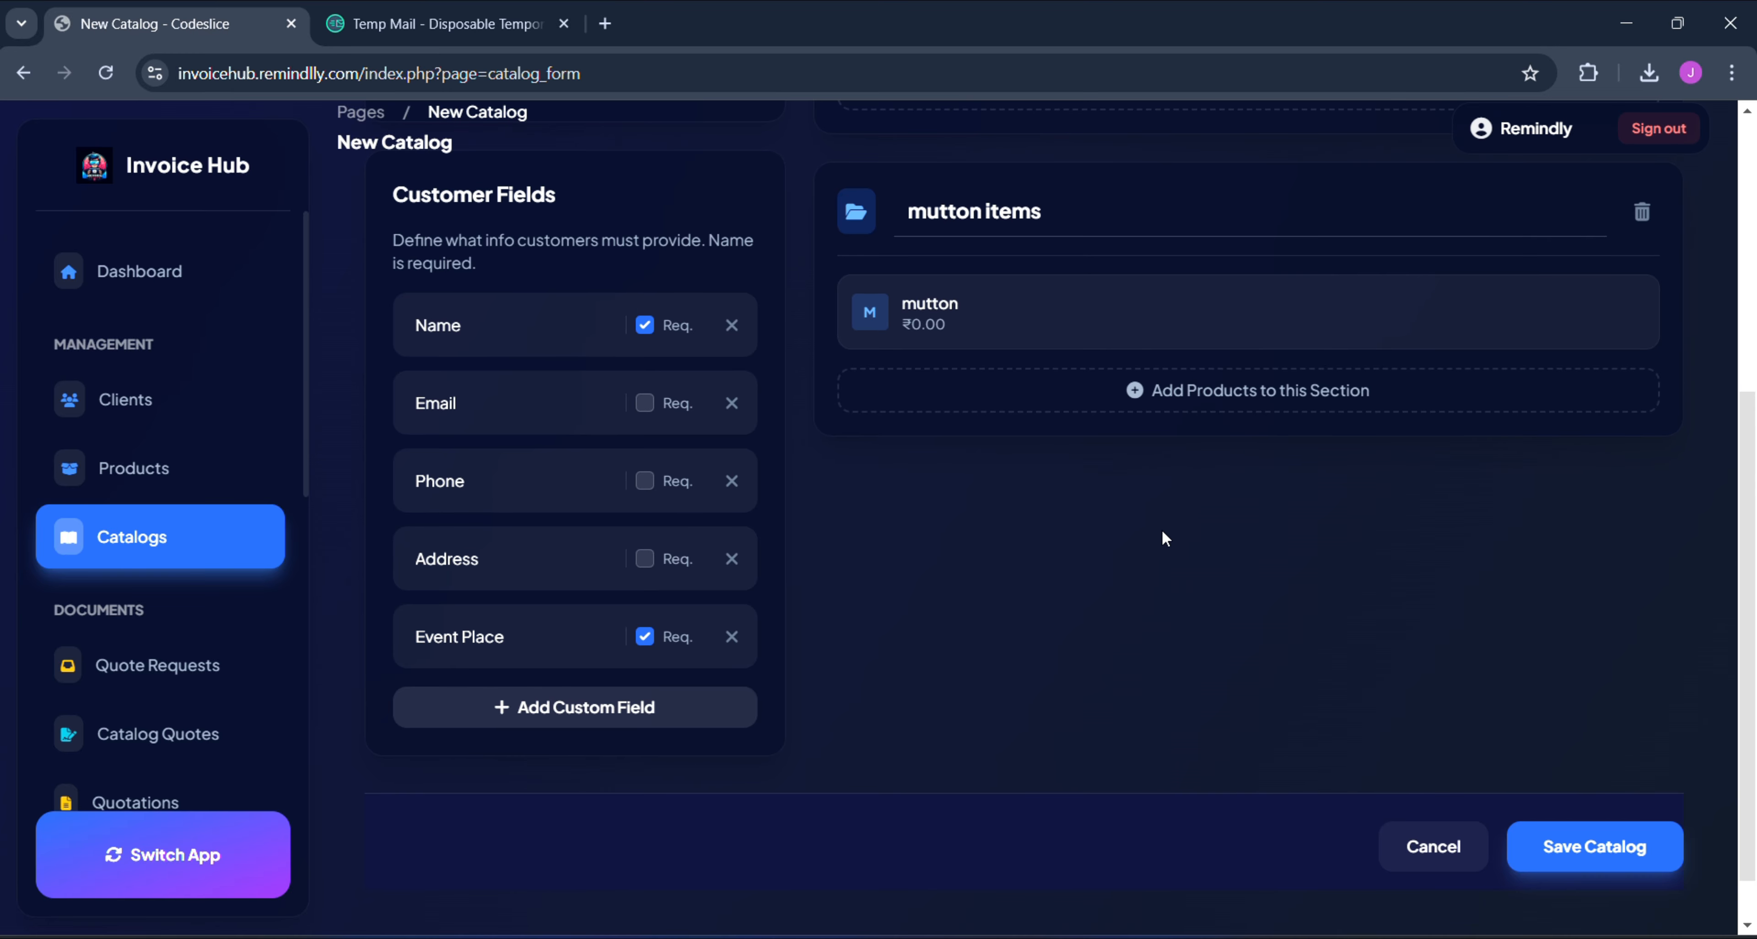
- Save the Marriage menu catalog and look over its saved sections and customer fields
scroll(1163, 536, up, 6)
scroll(1164, 539, down, 5)
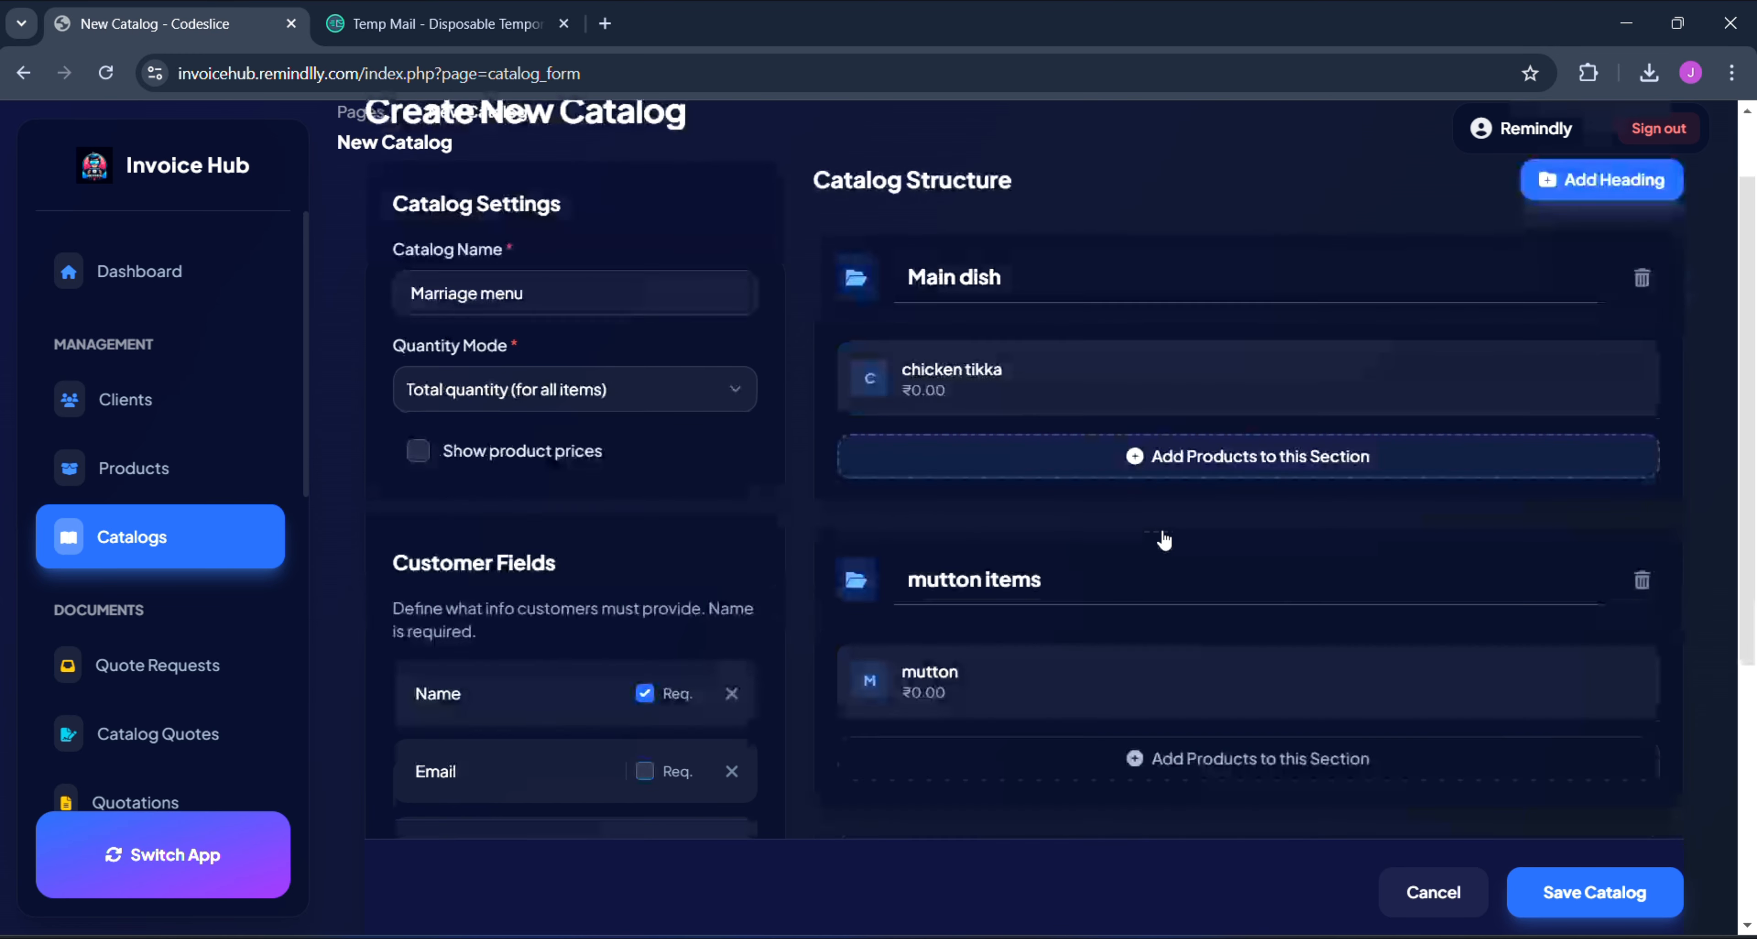
click(1600, 894)
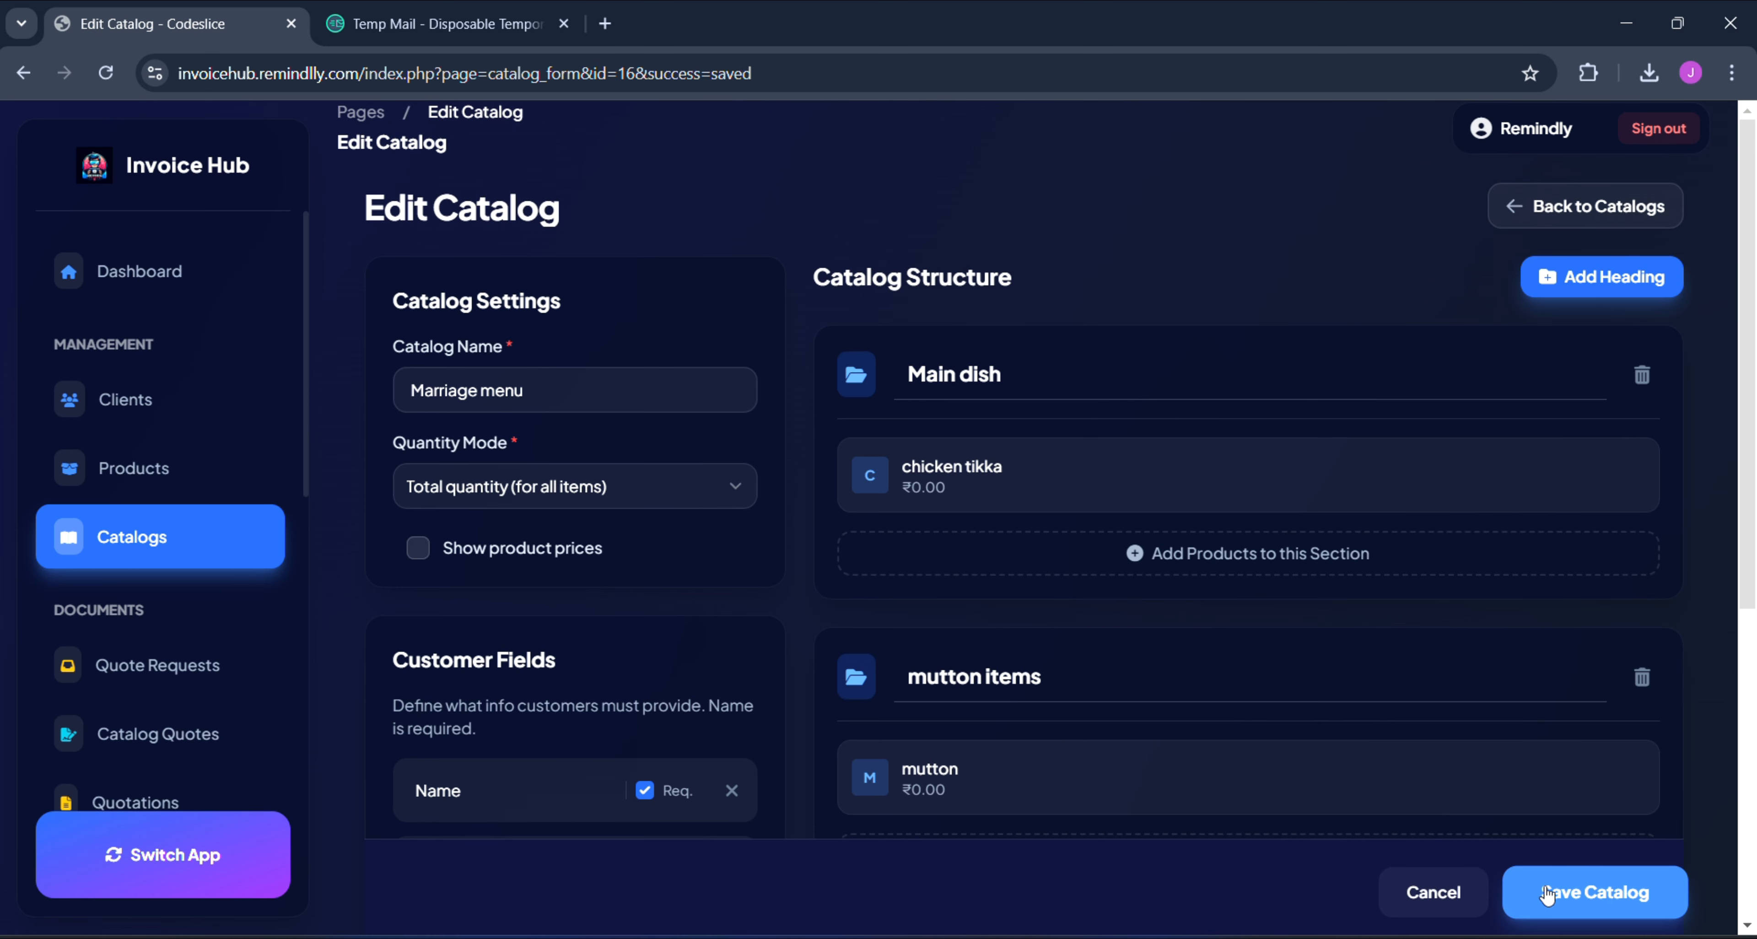
scroll(1580, 721, down, 2)
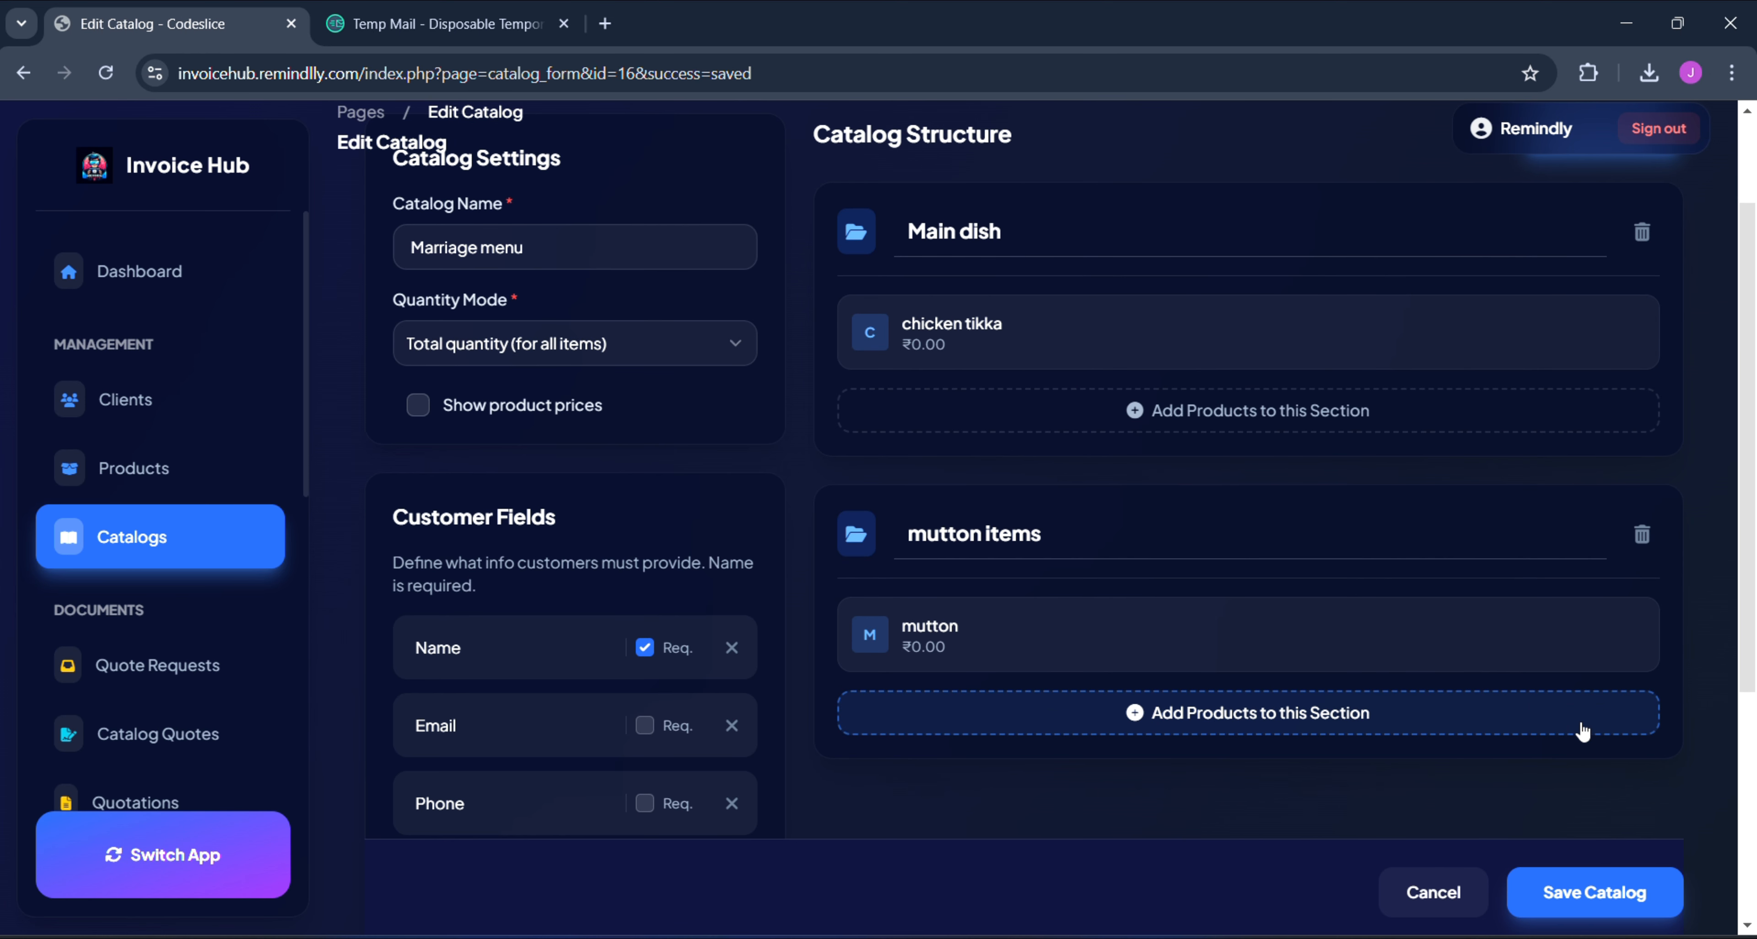
scroll(1582, 732, down, 1)
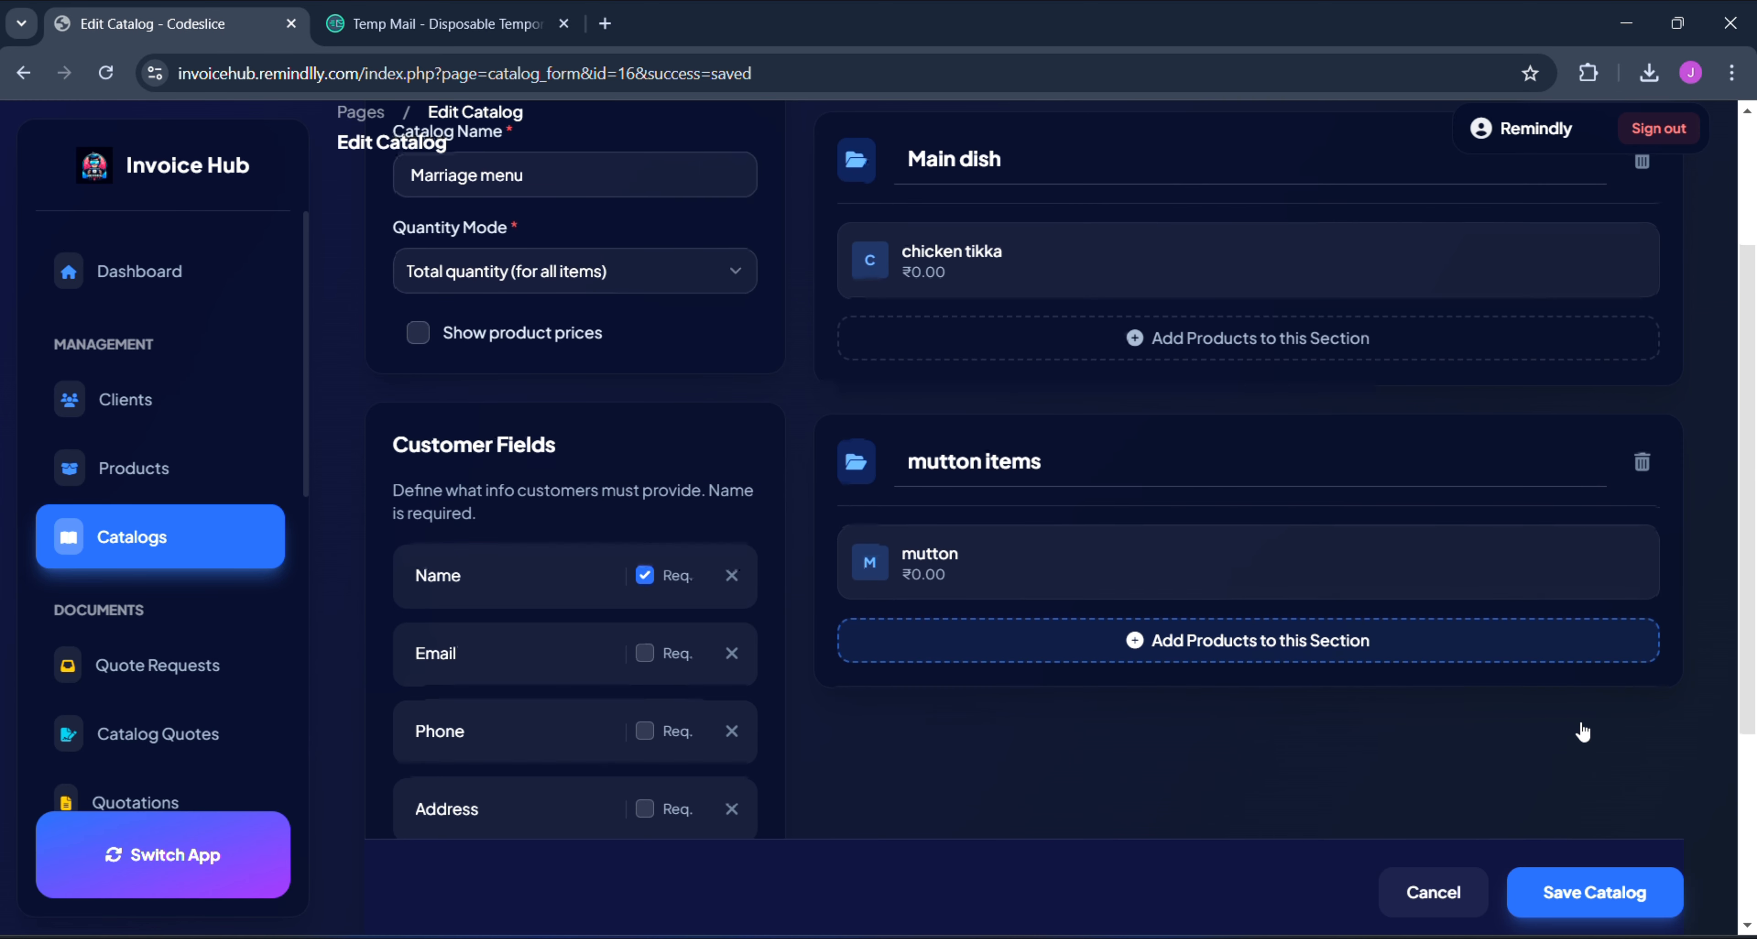
scroll(1581, 726, up, 3)
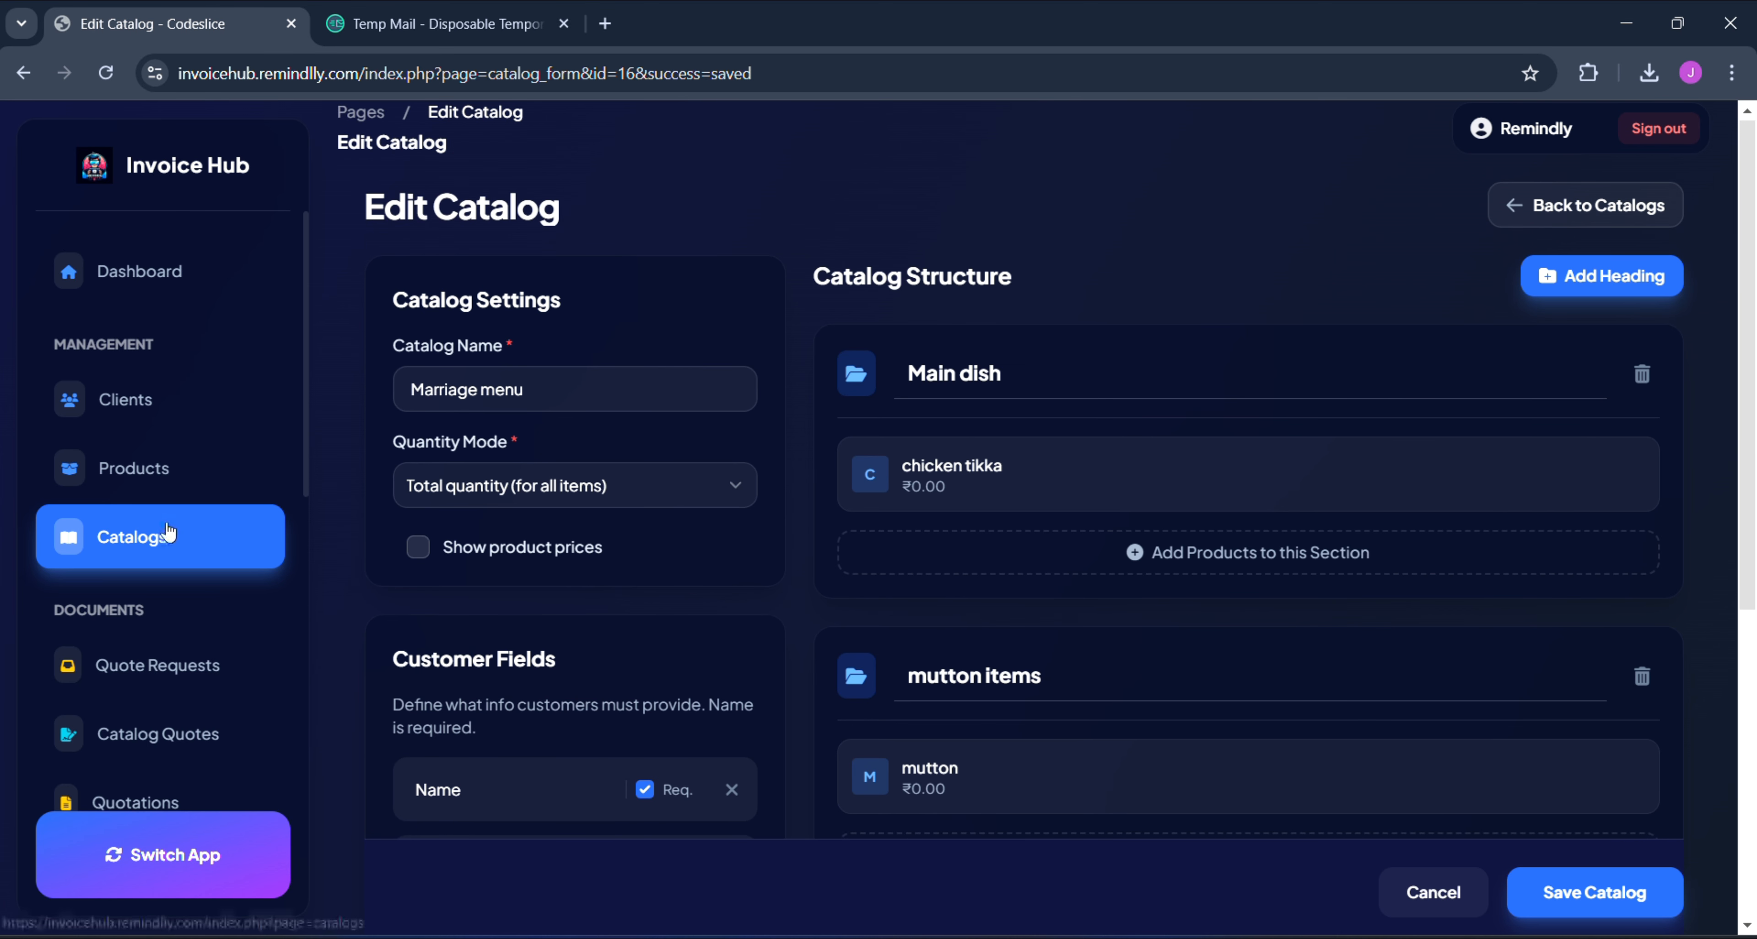
- Return to the catalogs list and open the Marriage menu's customer-facing page
click(134, 537)
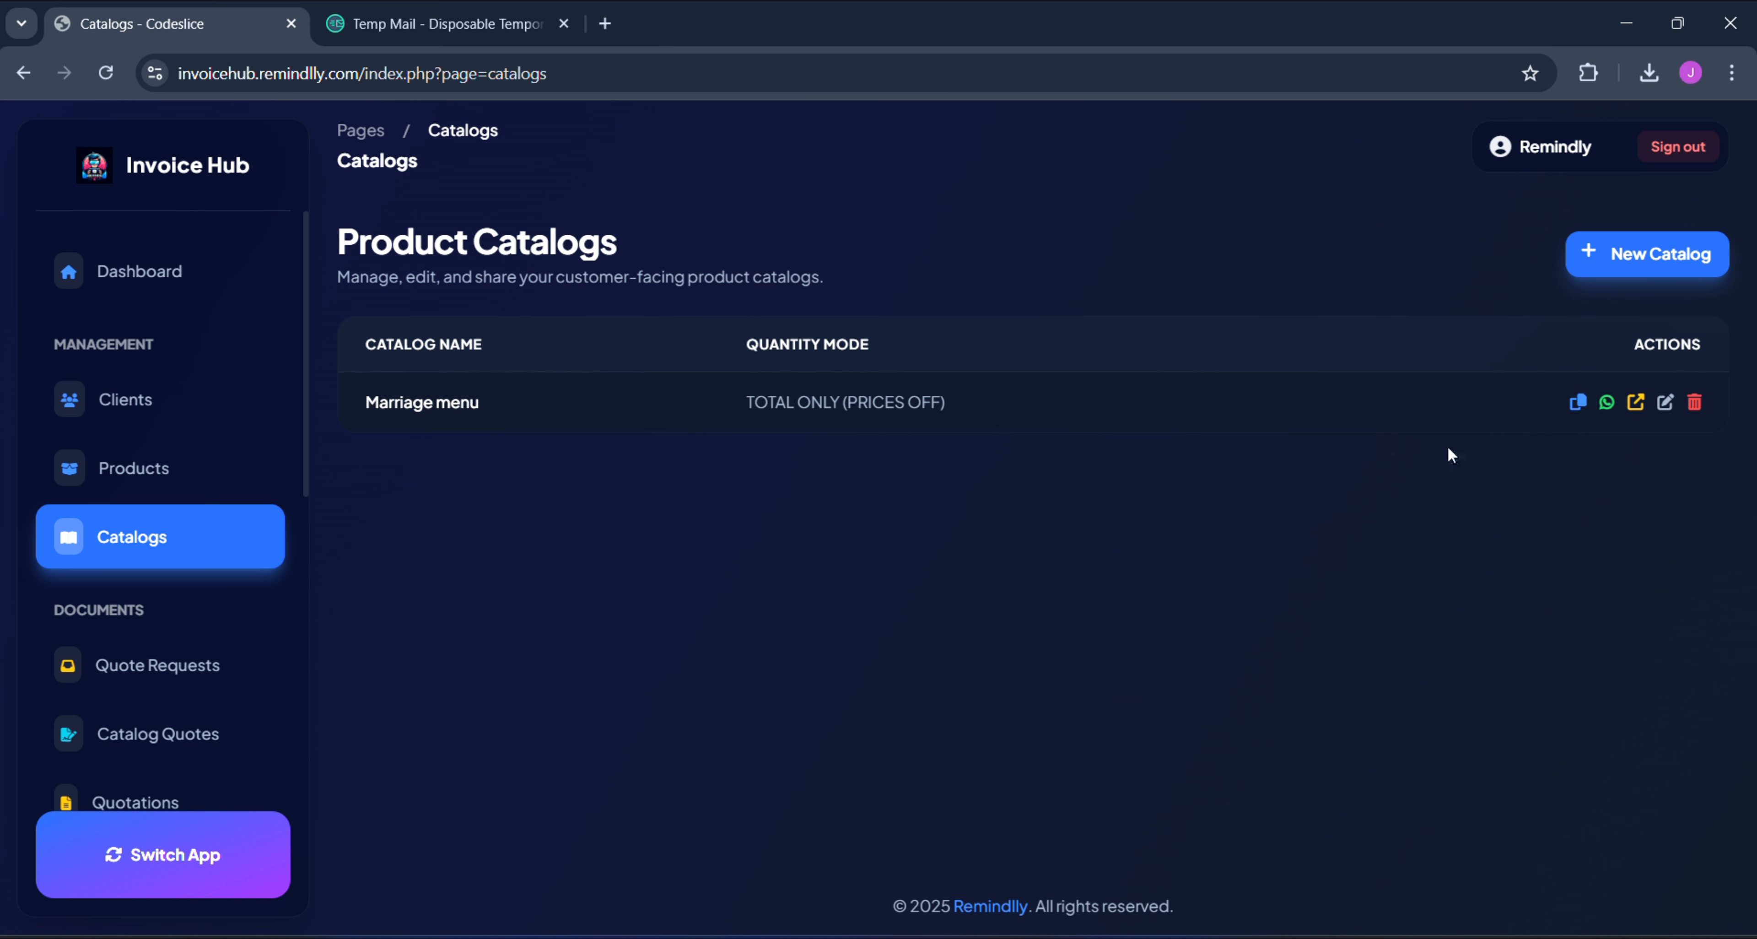
click(1637, 406)
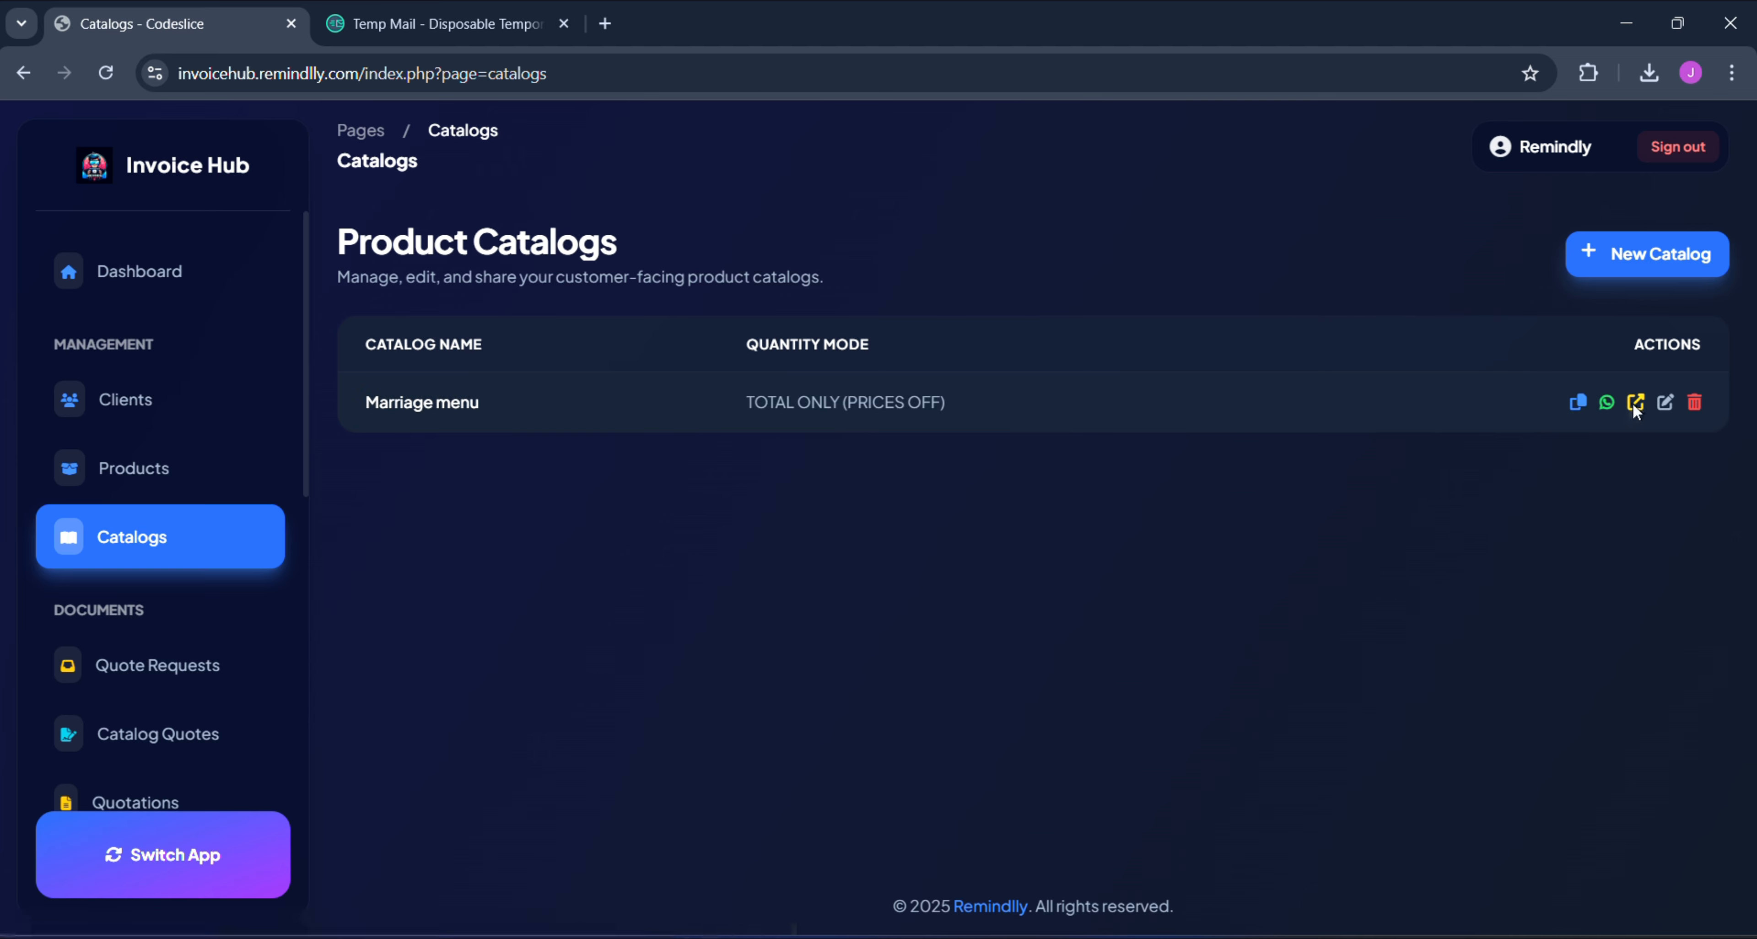
scroll(1059, 570, down, 1)
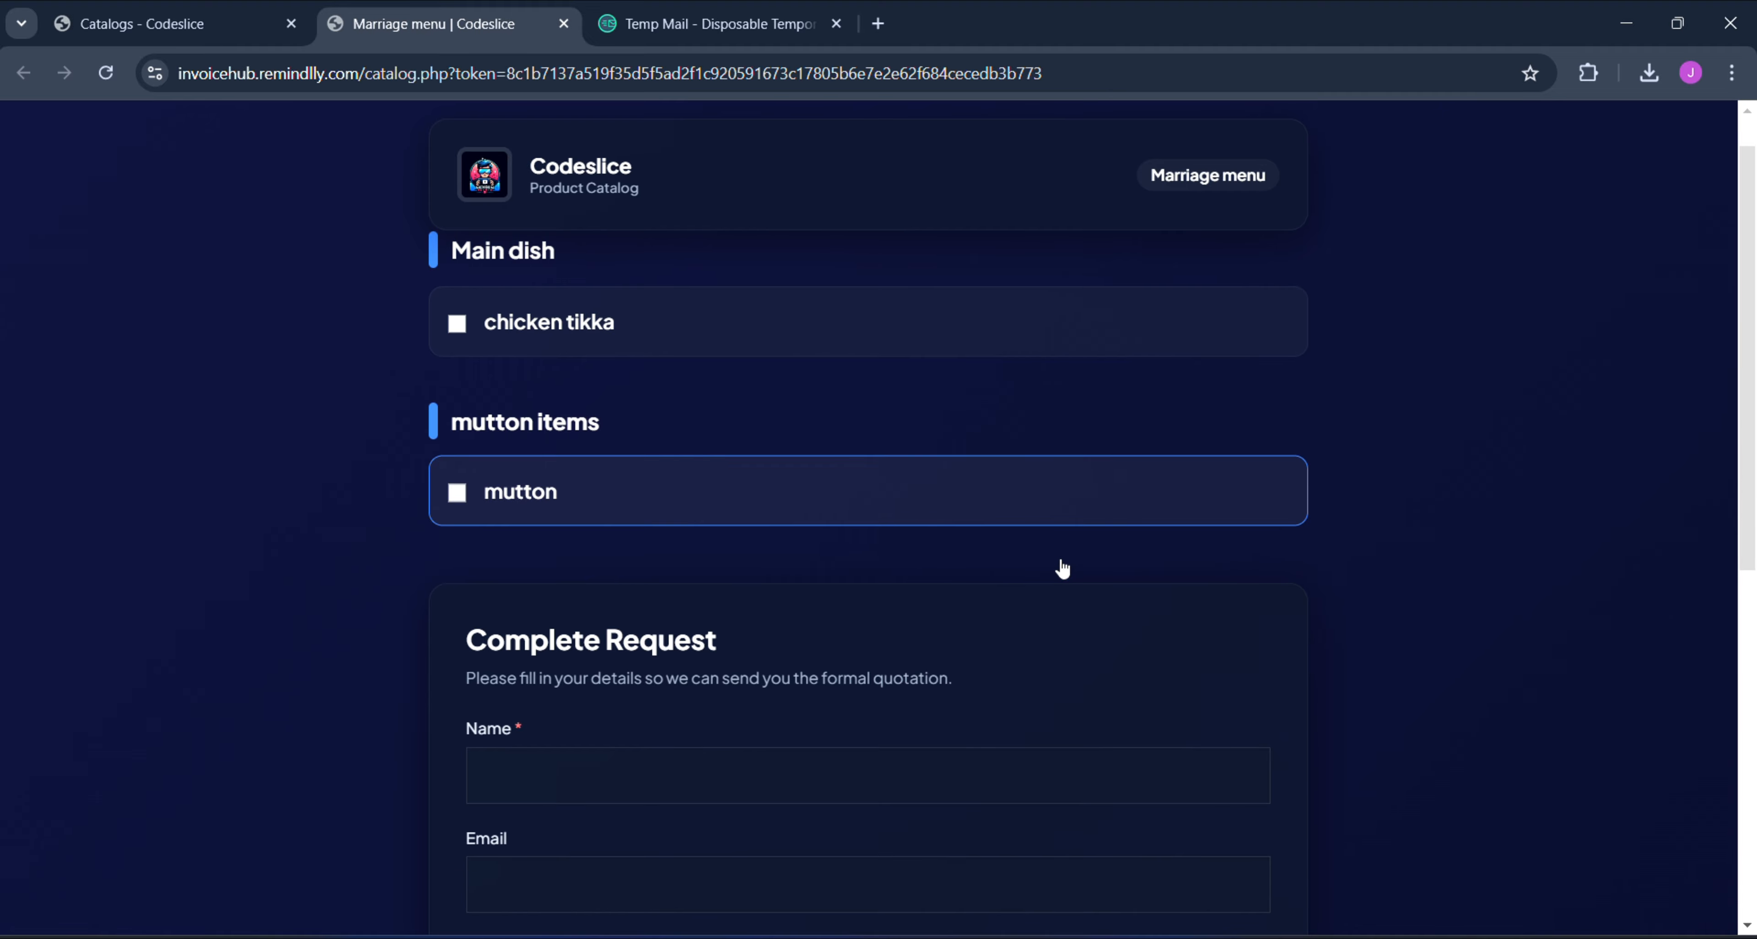
scroll(961, 515, up, 1)
click(506, 91)
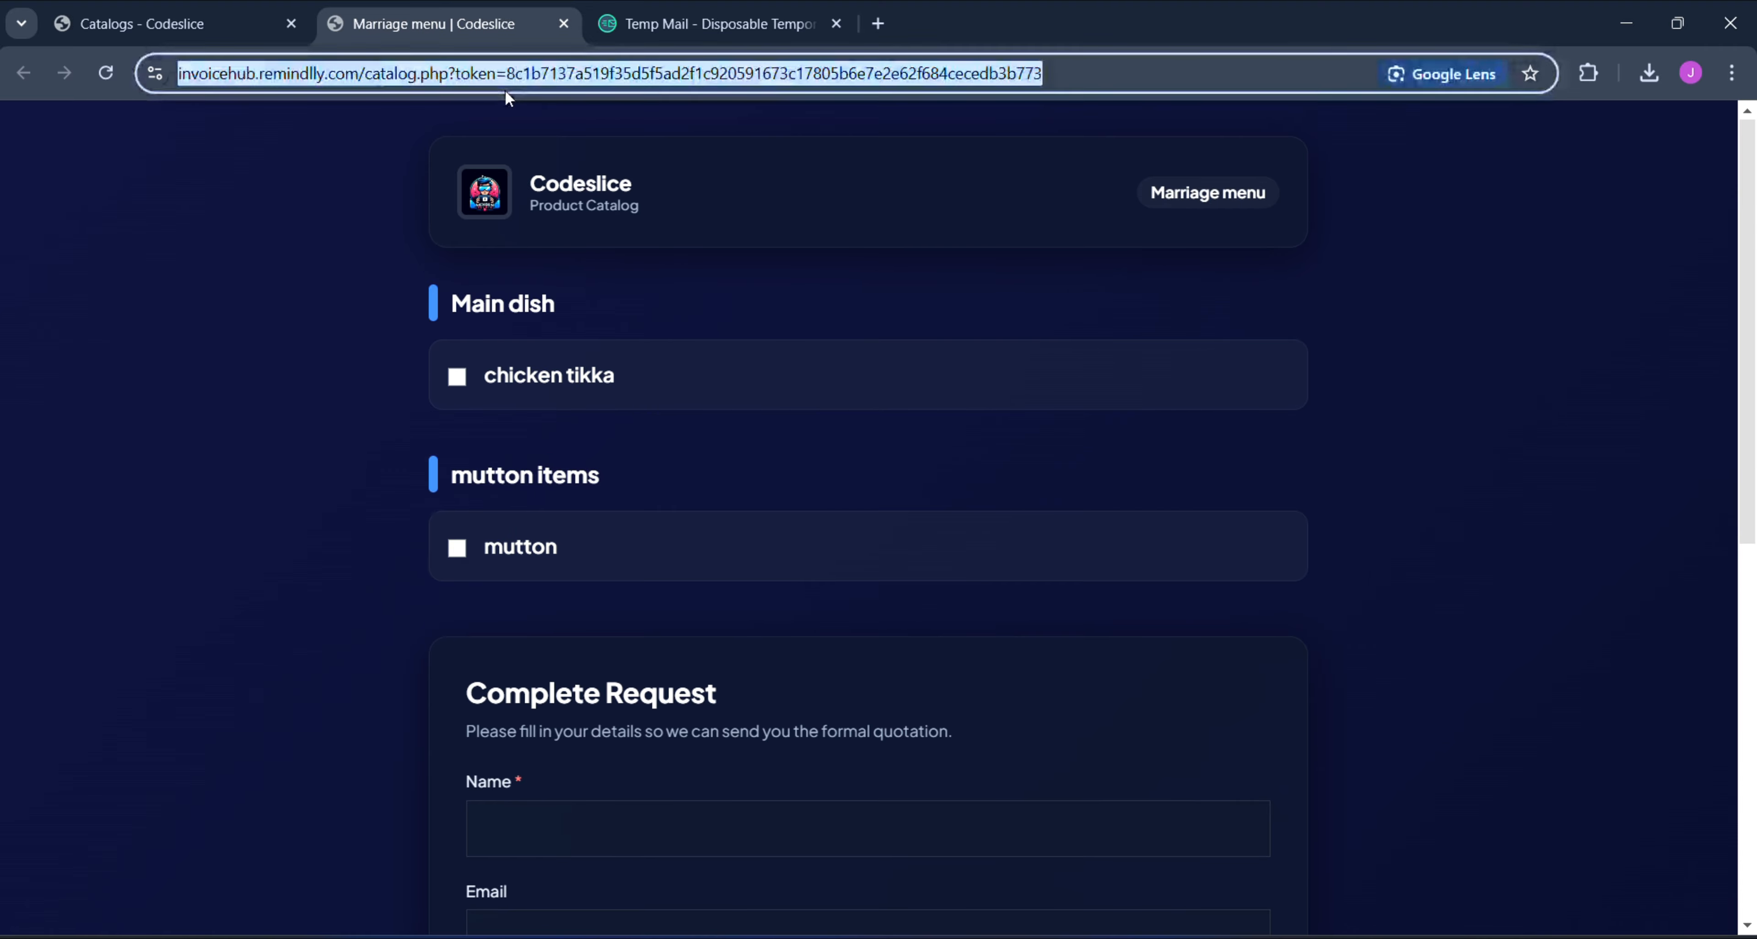
click(374, 368)
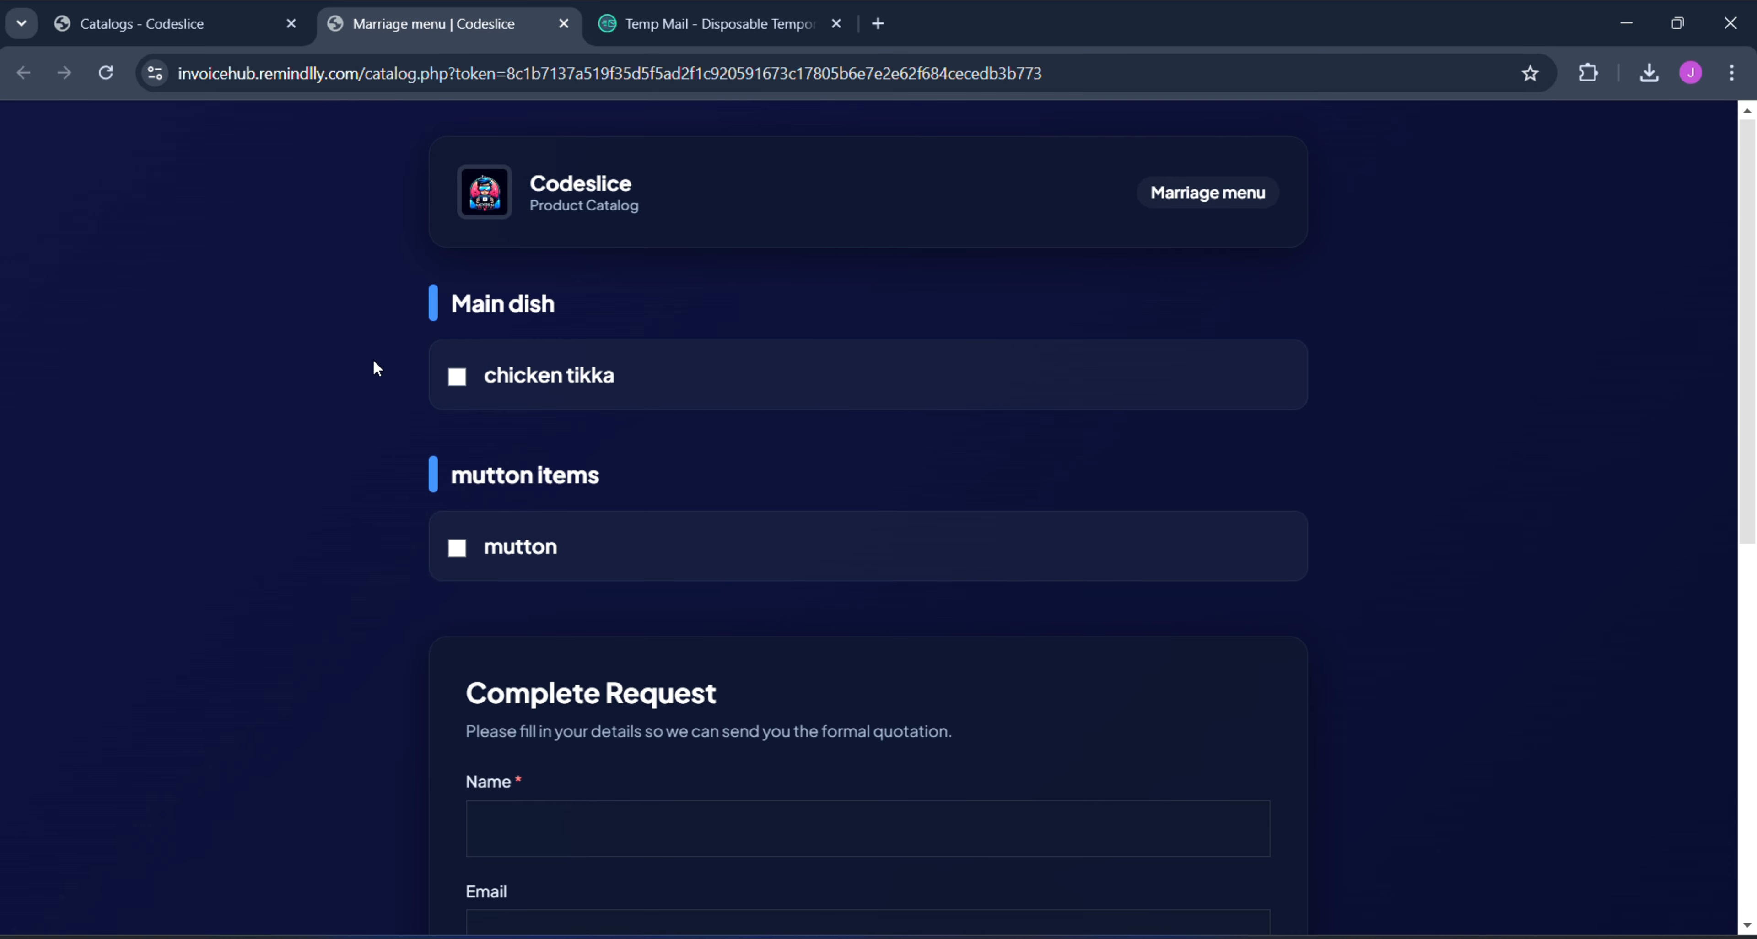
- Choose chicken tikka and mutton as the requested items on the customer-facing Marriage menu
click(456, 389)
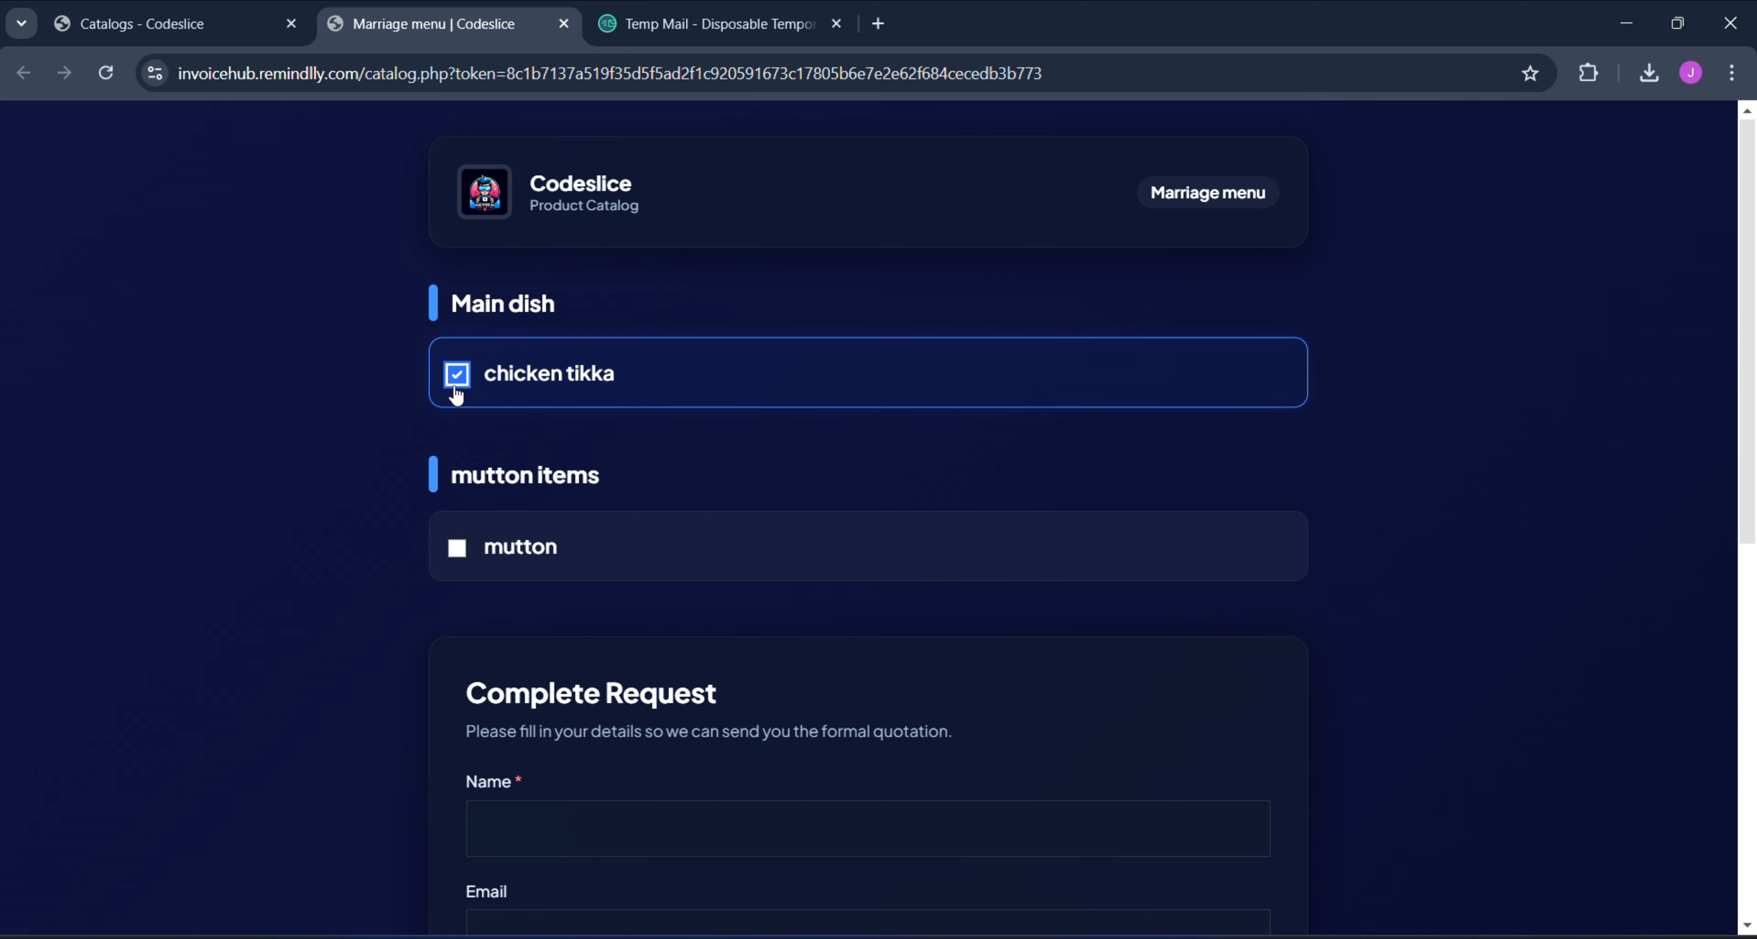
click(455, 546)
scroll(524, 447, down, 5)
scroll(522, 438, up, 4)
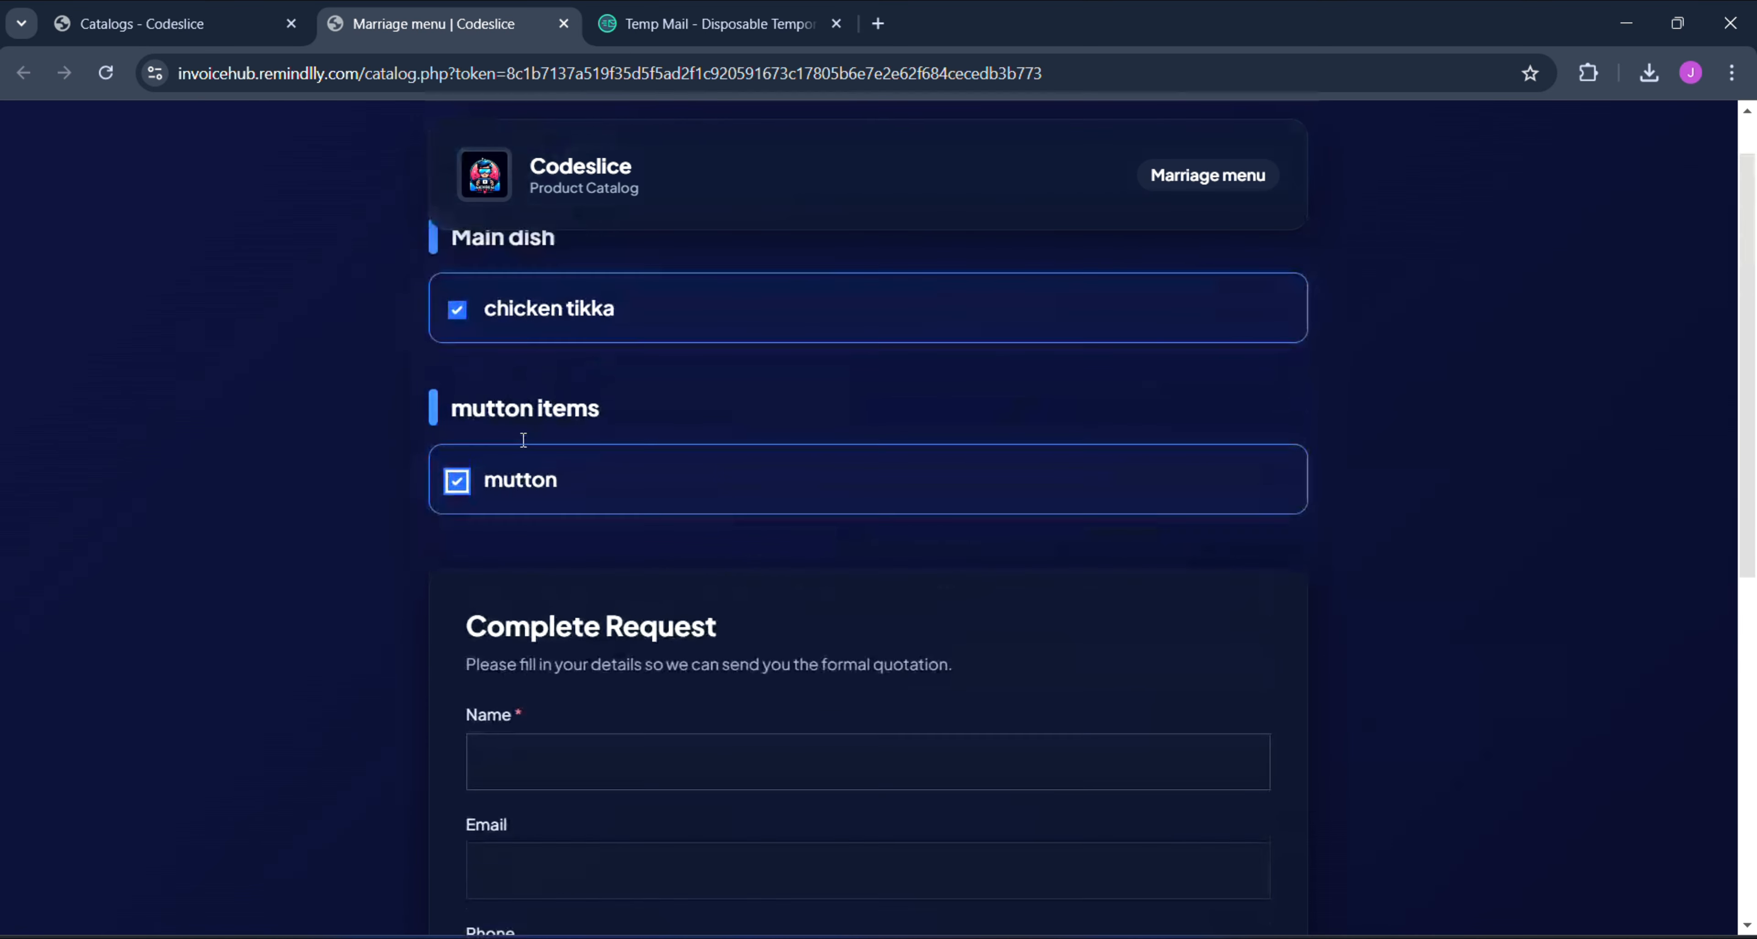
- Fill in the customer's name, email, phone number and address in the Complete Request form
scroll(522, 438, down, 5)
click(523, 440)
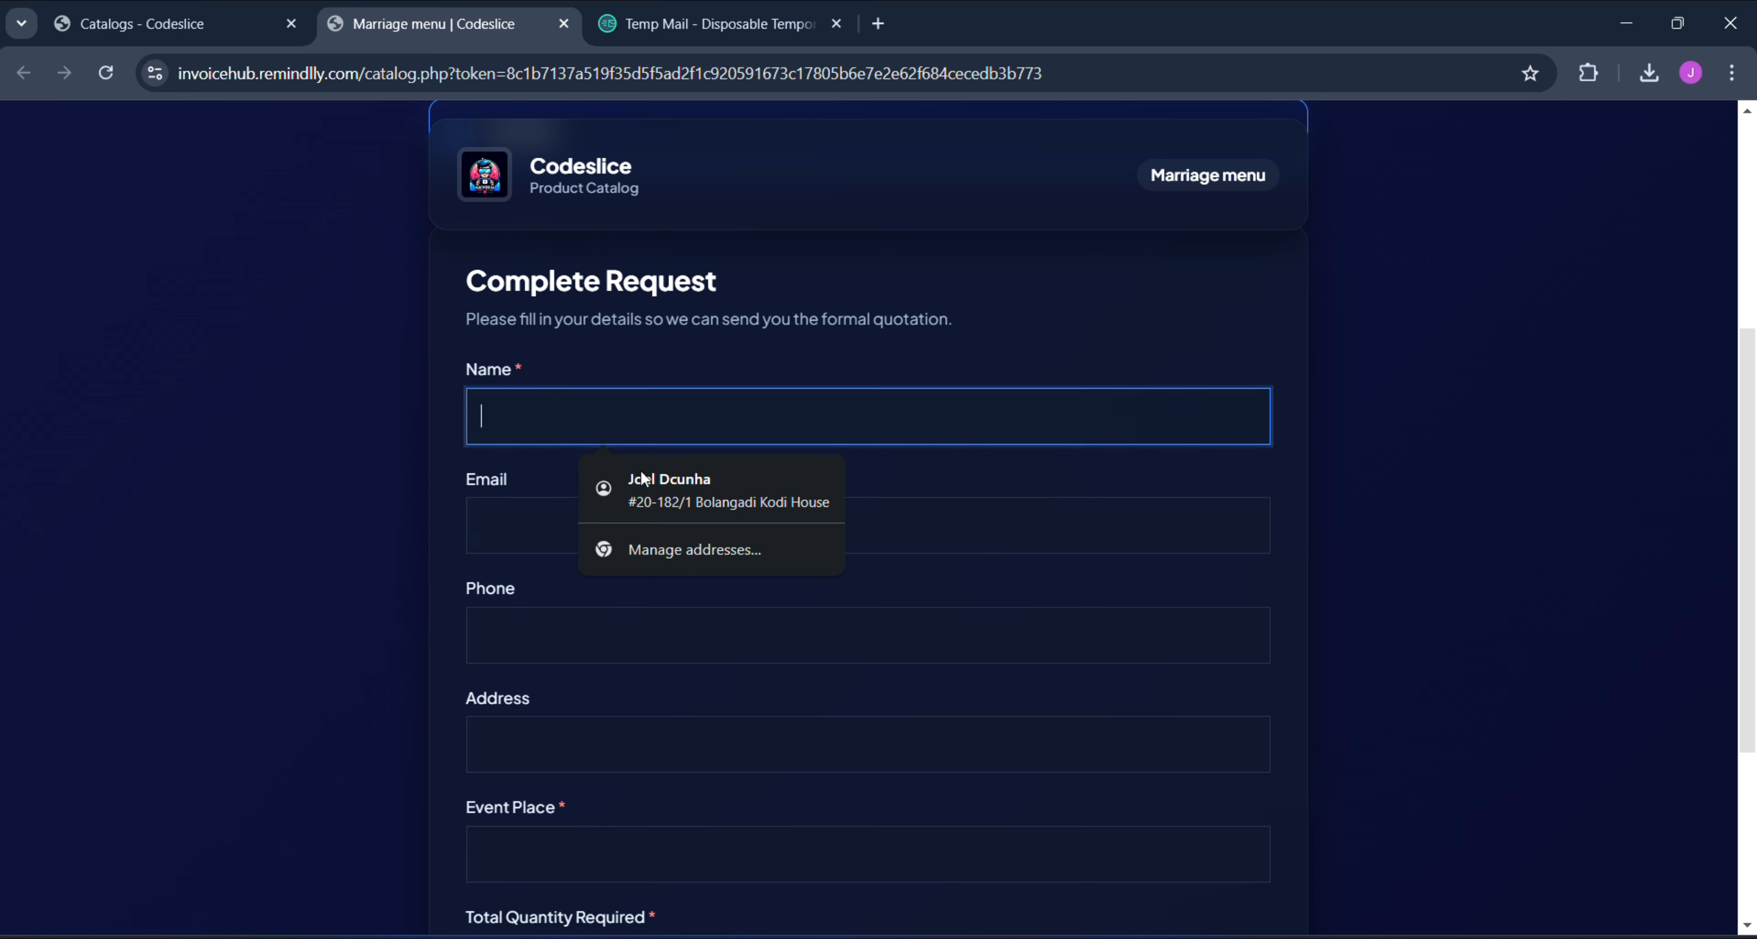
text(dsd)
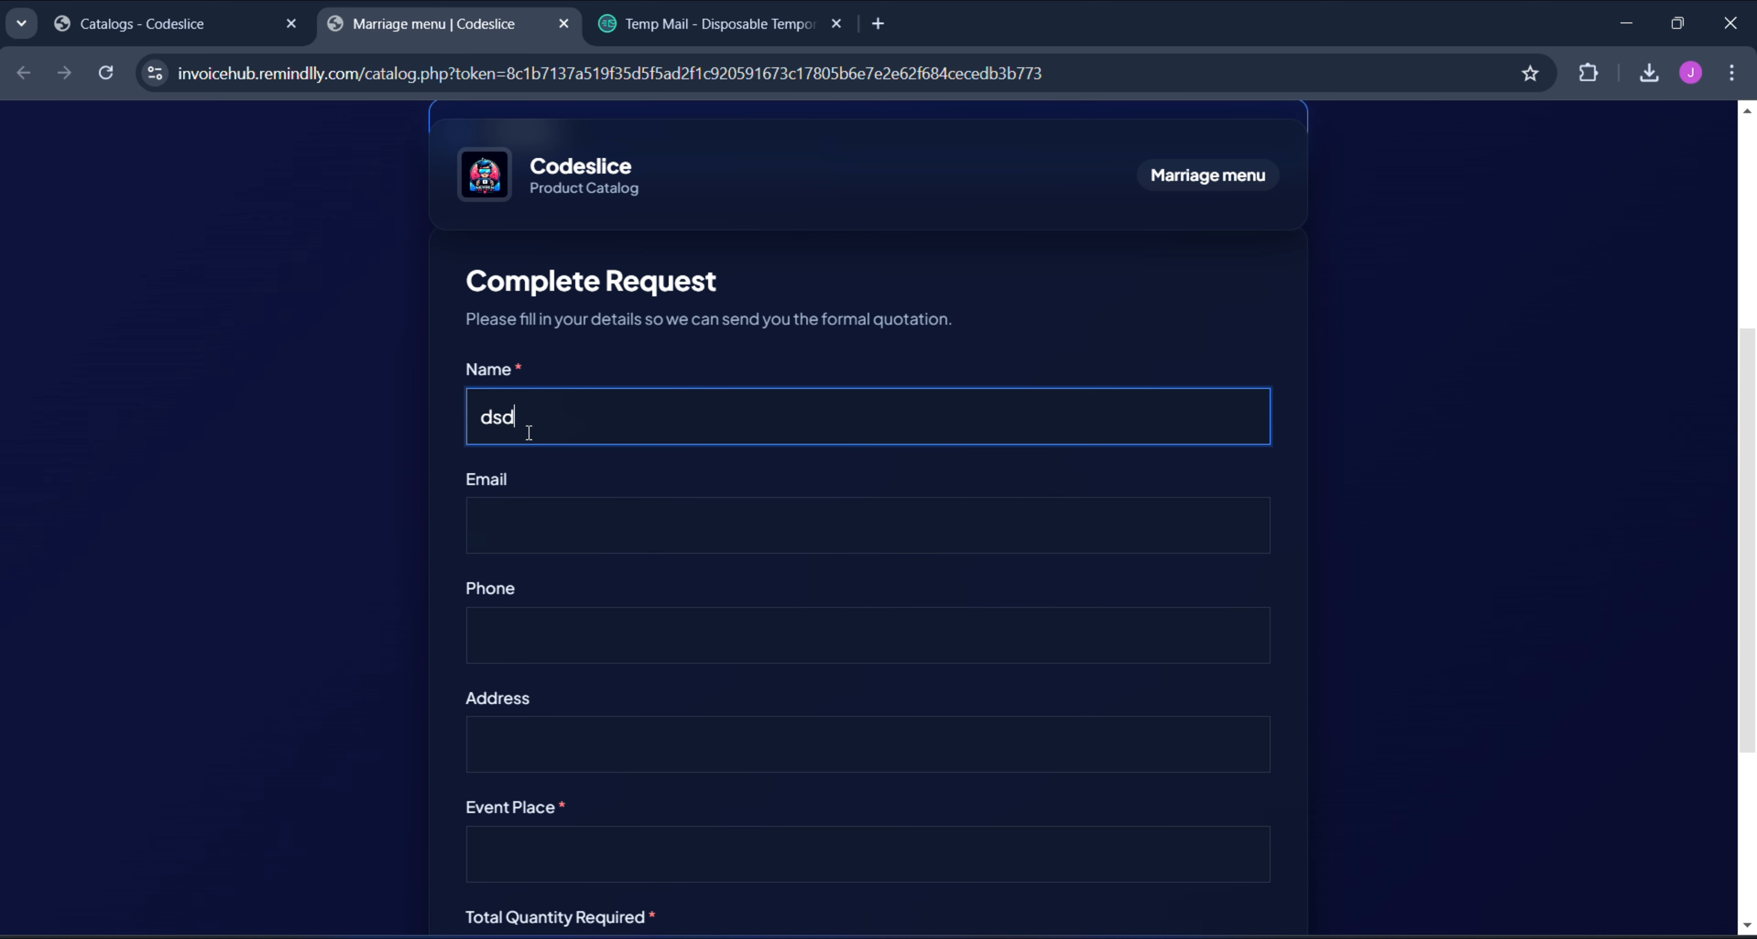
click(569, 521)
text(dsd@fddf.com)
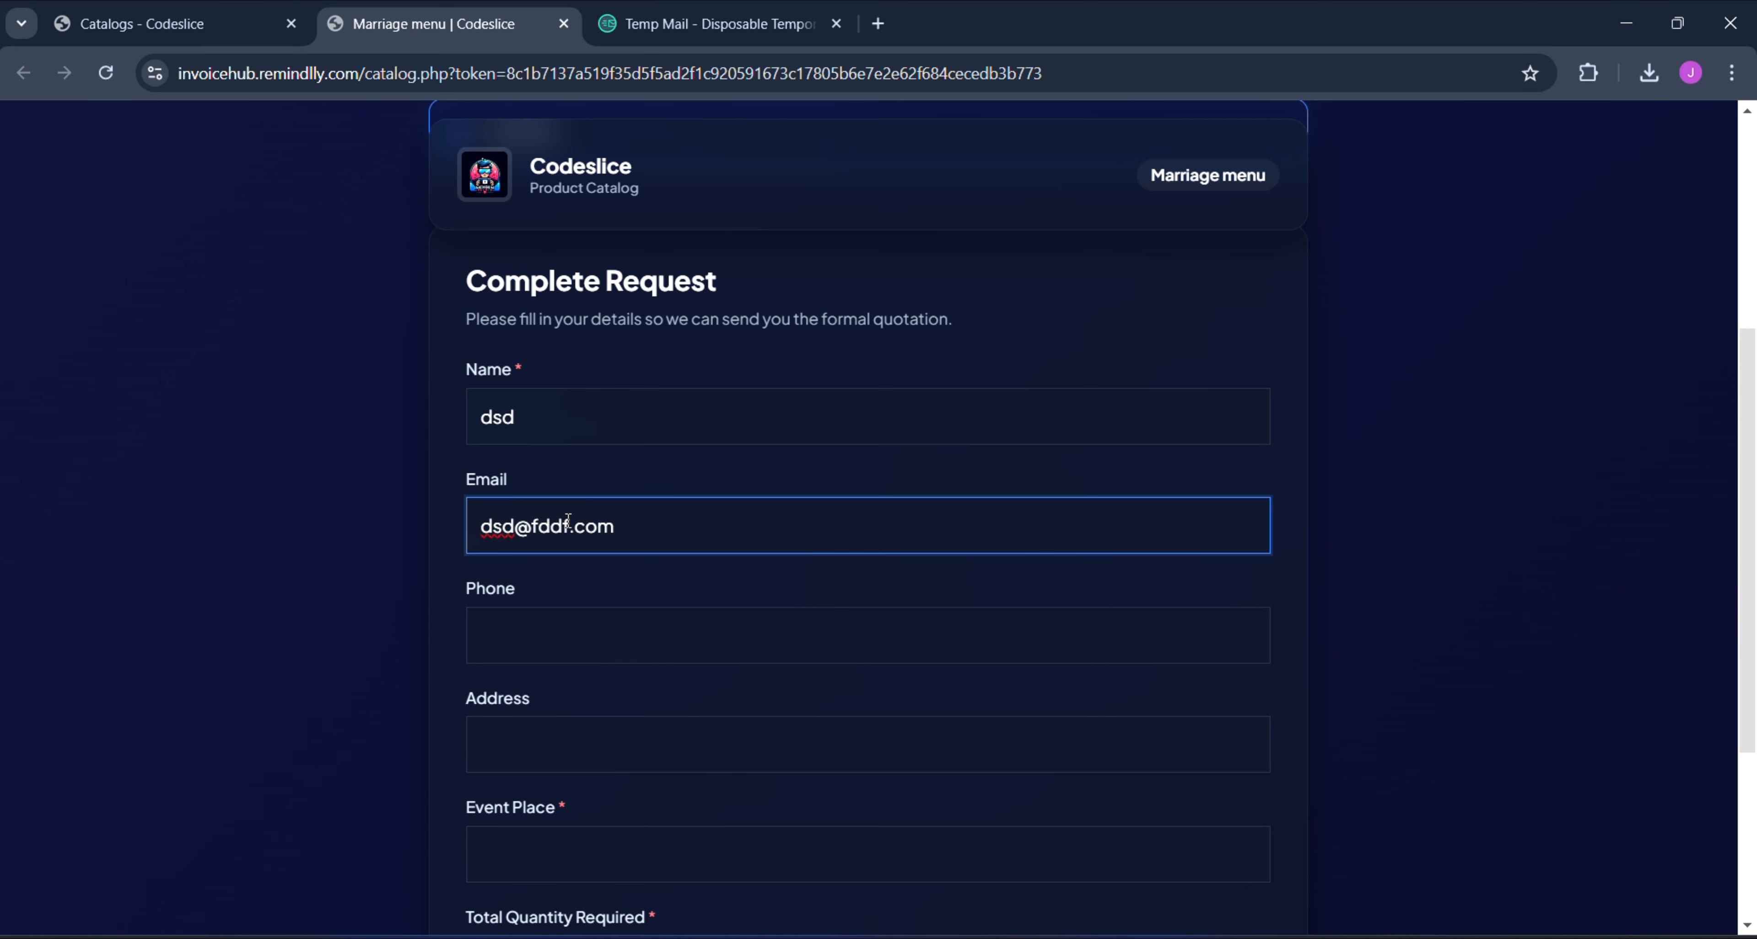
click(644, 625)
text(99999)
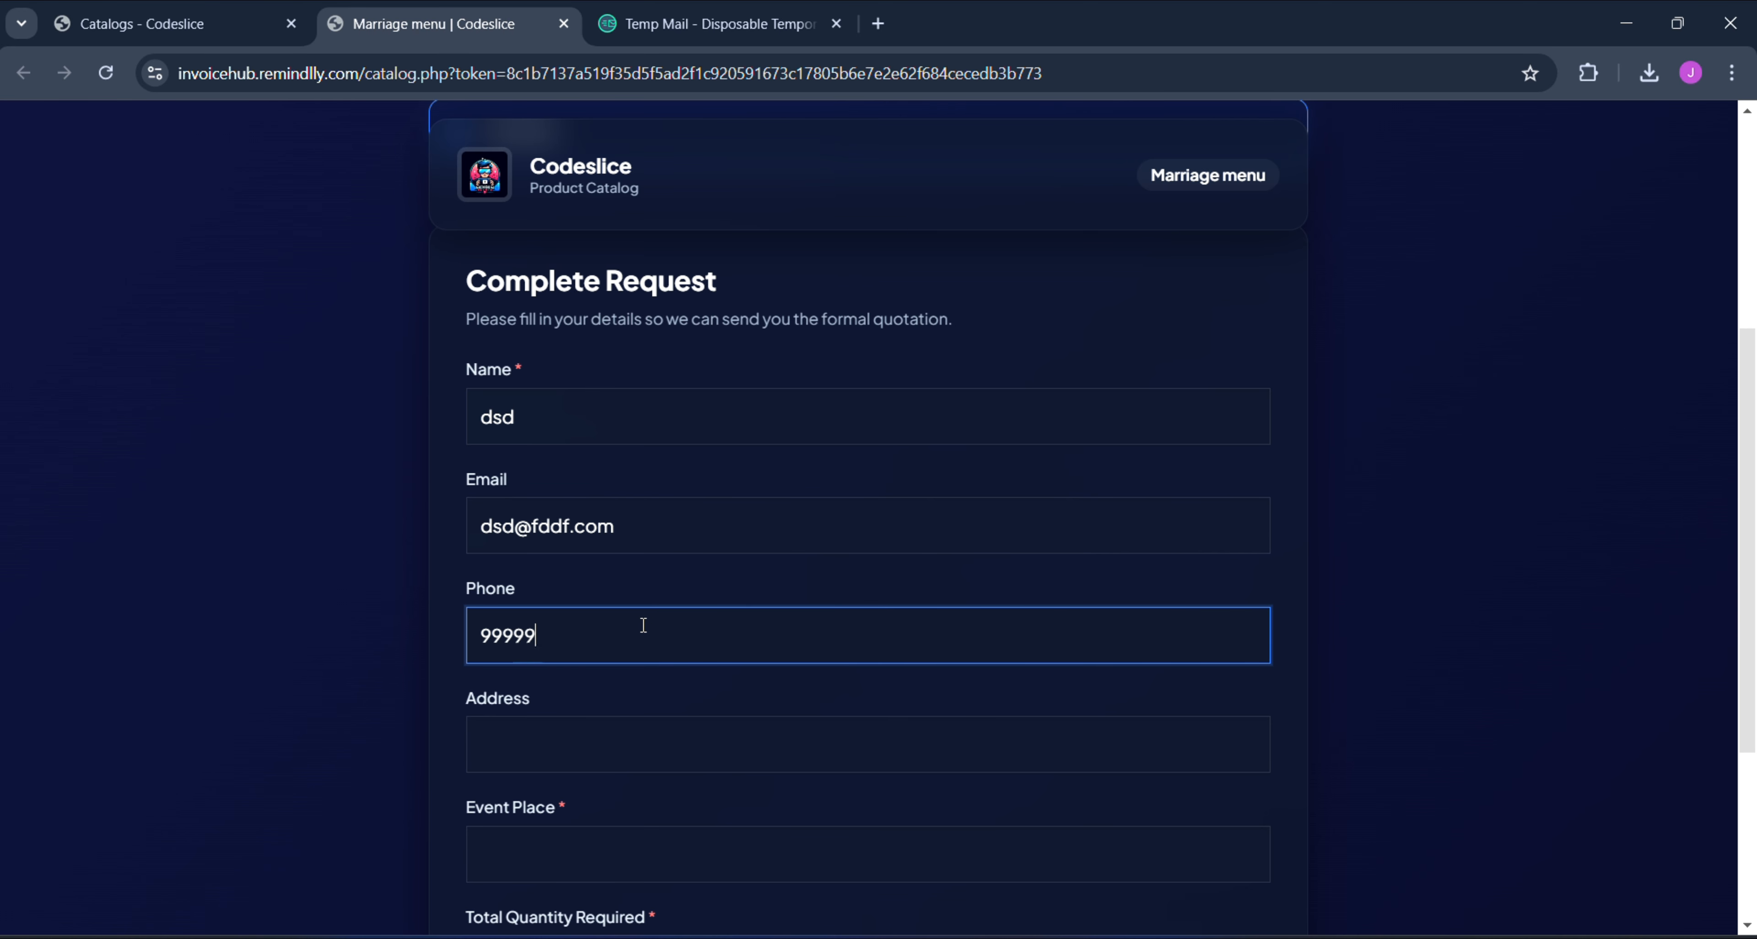
text(9999)
click(639, 742)
text(dsdaa)
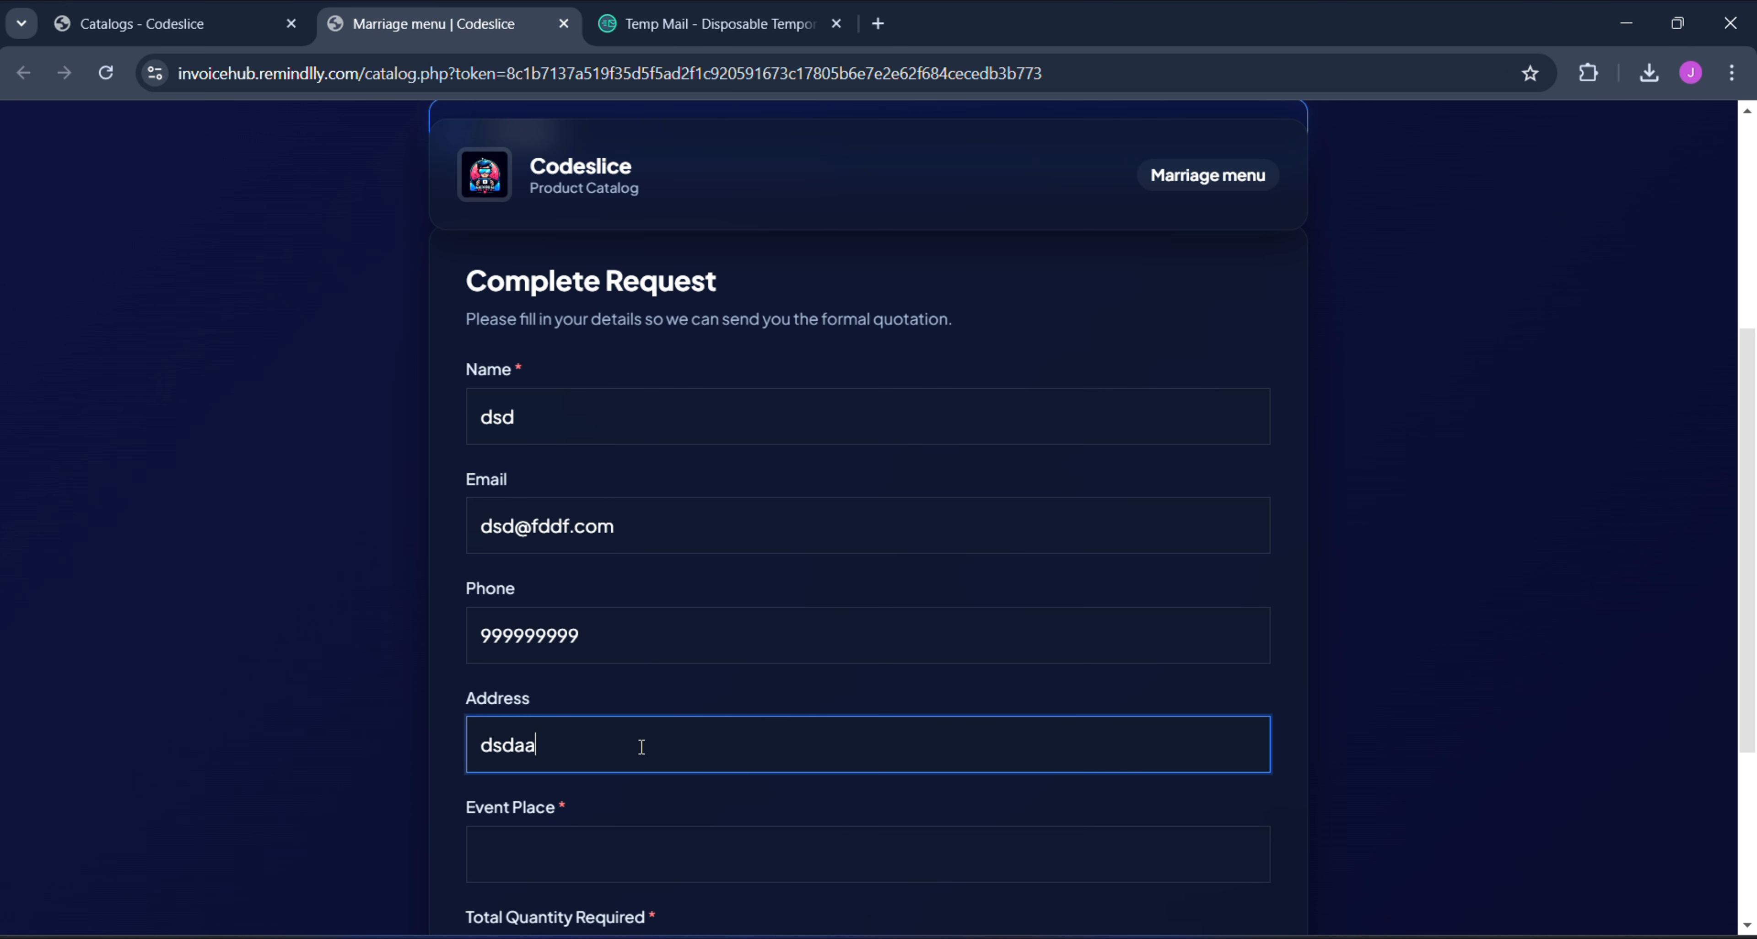
- Set the request's Event Place to "place" and its total required quantity to 100
scroll(641, 745, down, 2)
click(641, 746)
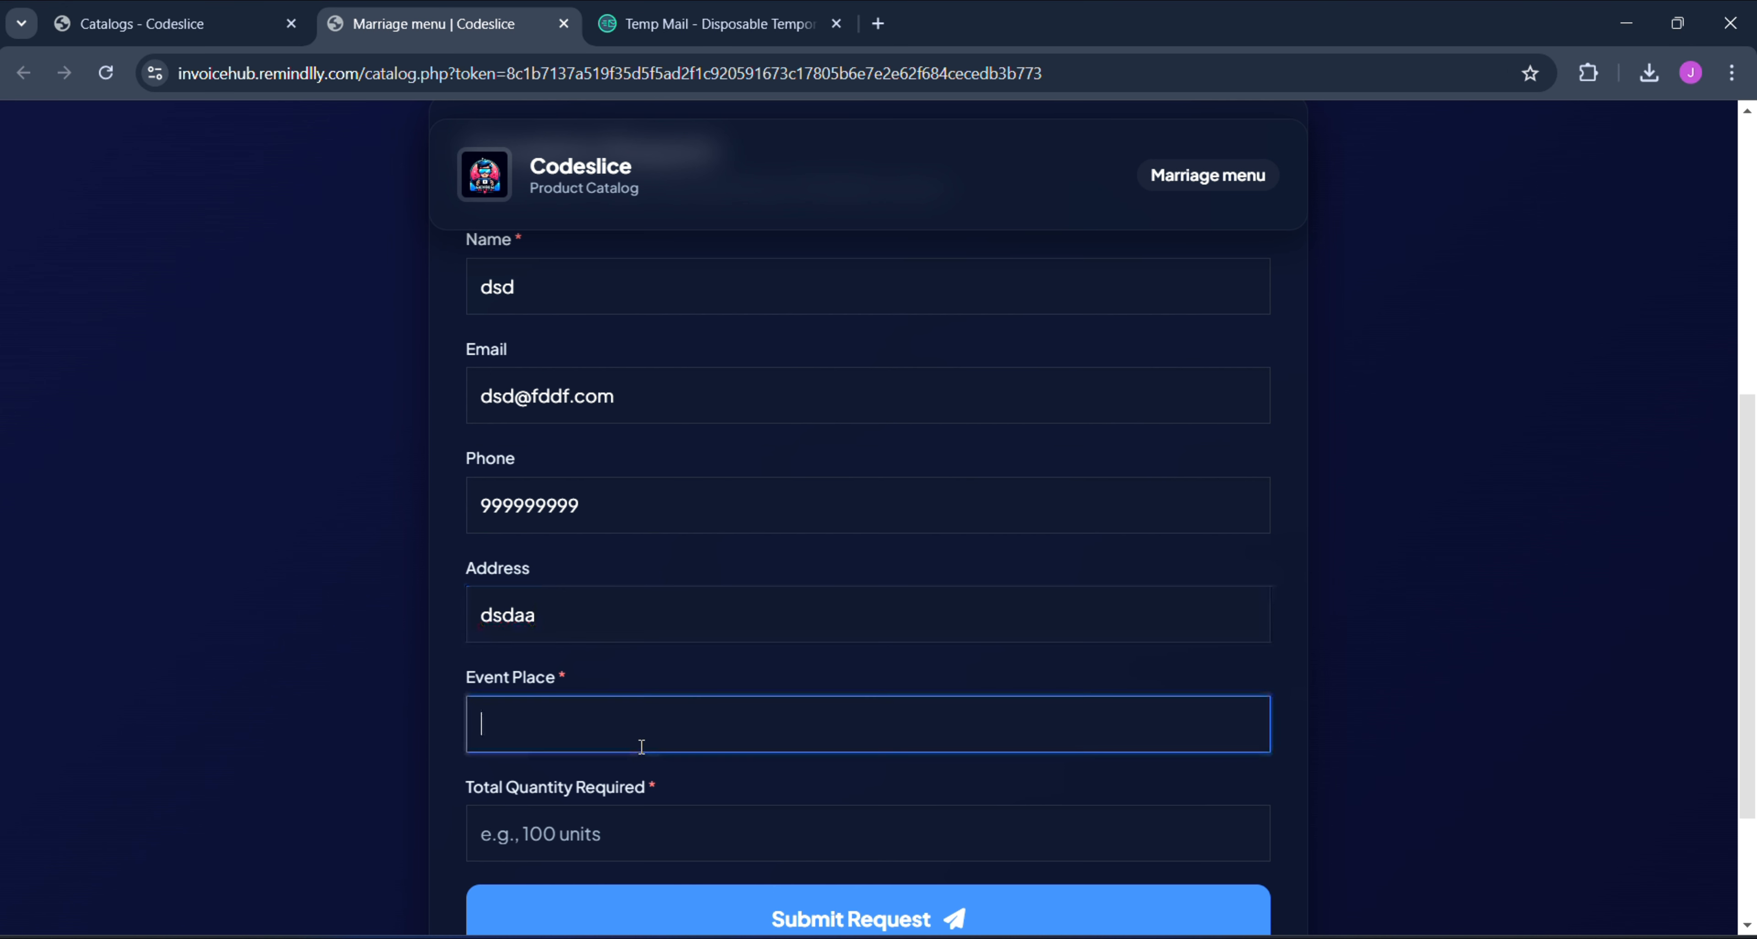
text(place)
scroll(640, 747, down, 3)
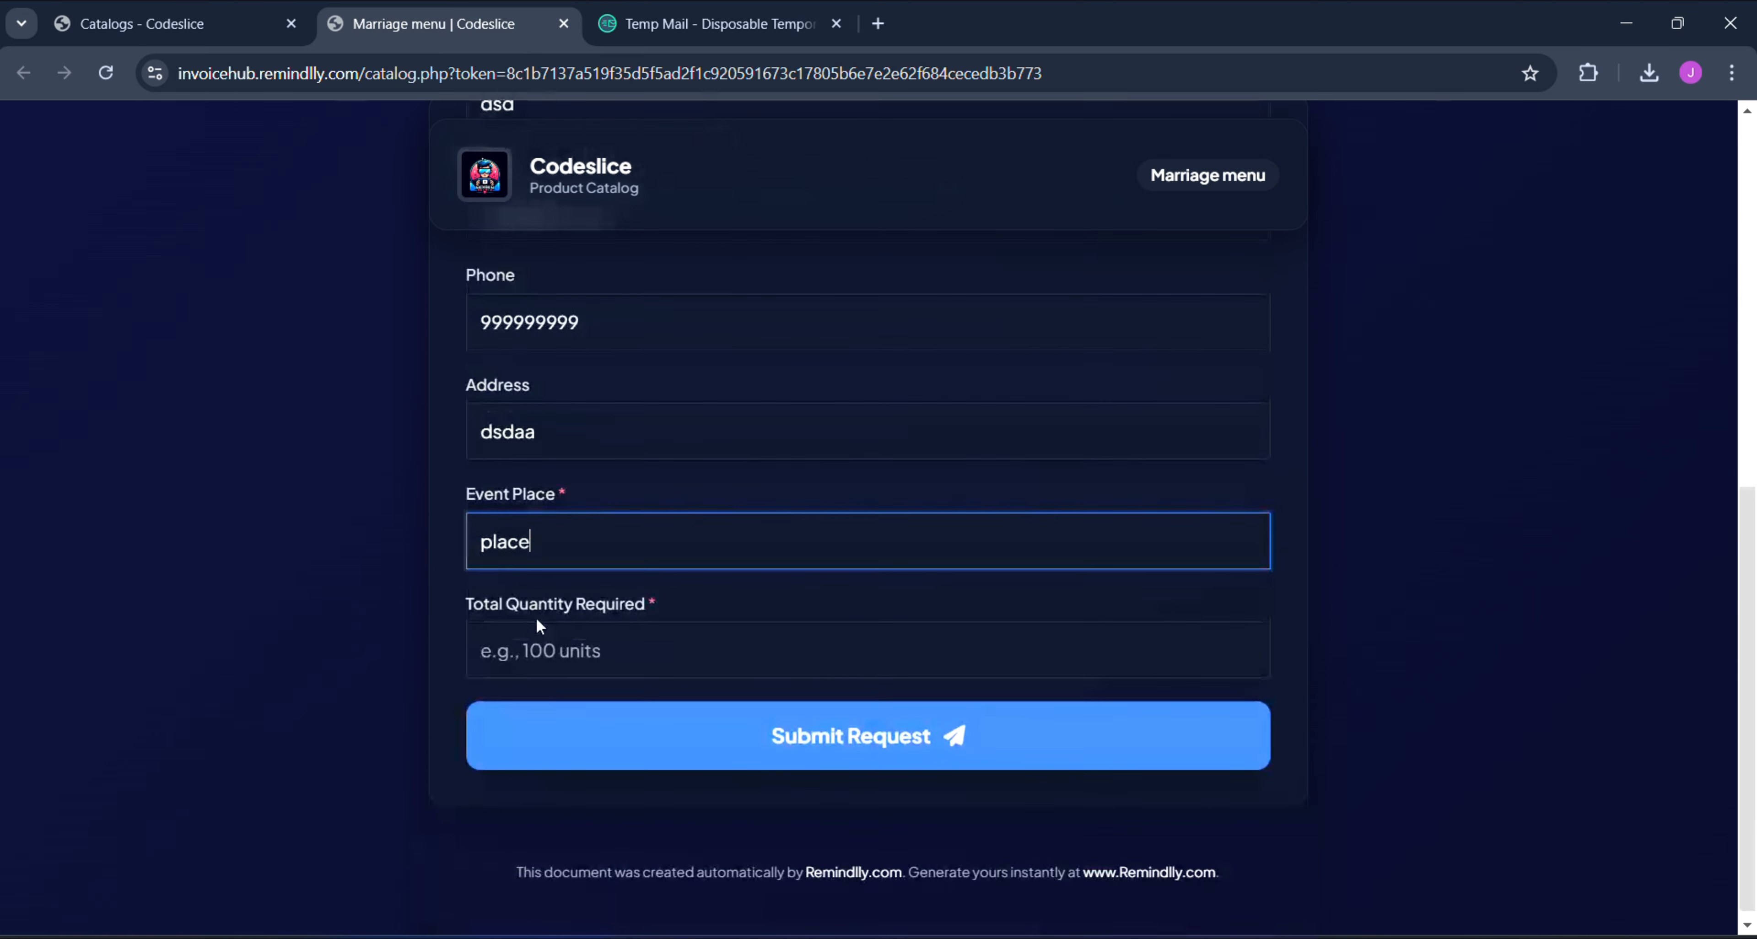
click(569, 644)
text(100)
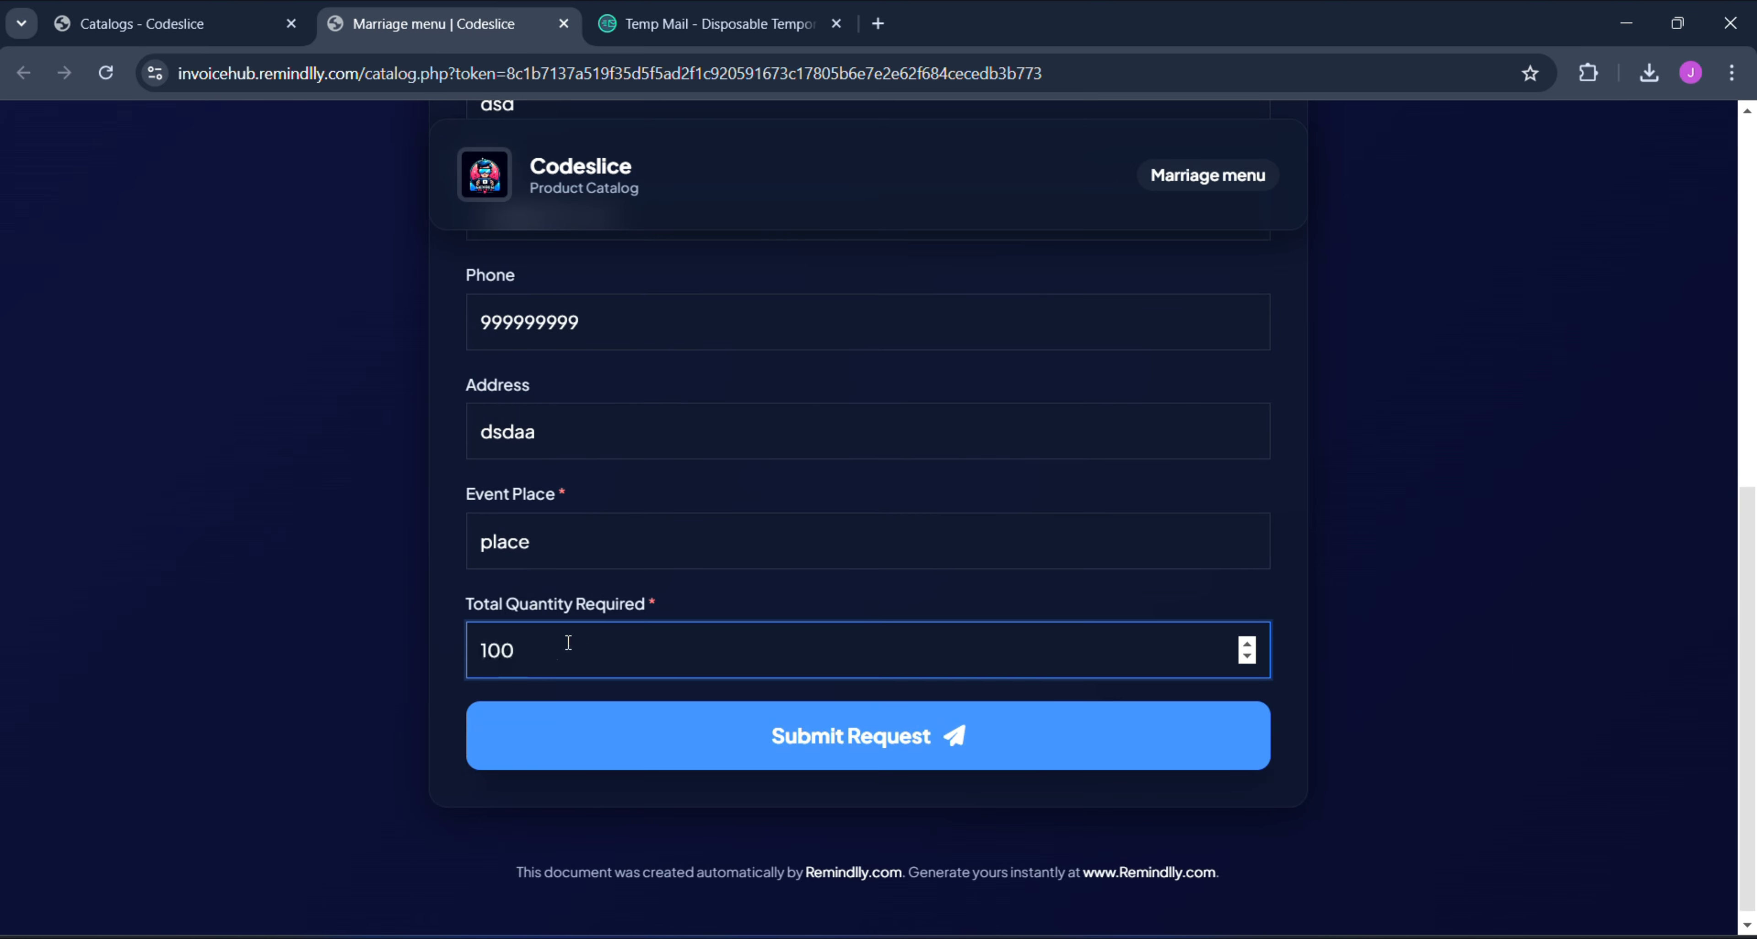
- Check the completed request details and submit the quotation request
click(279, 549)
scroll(279, 549, up, 10)
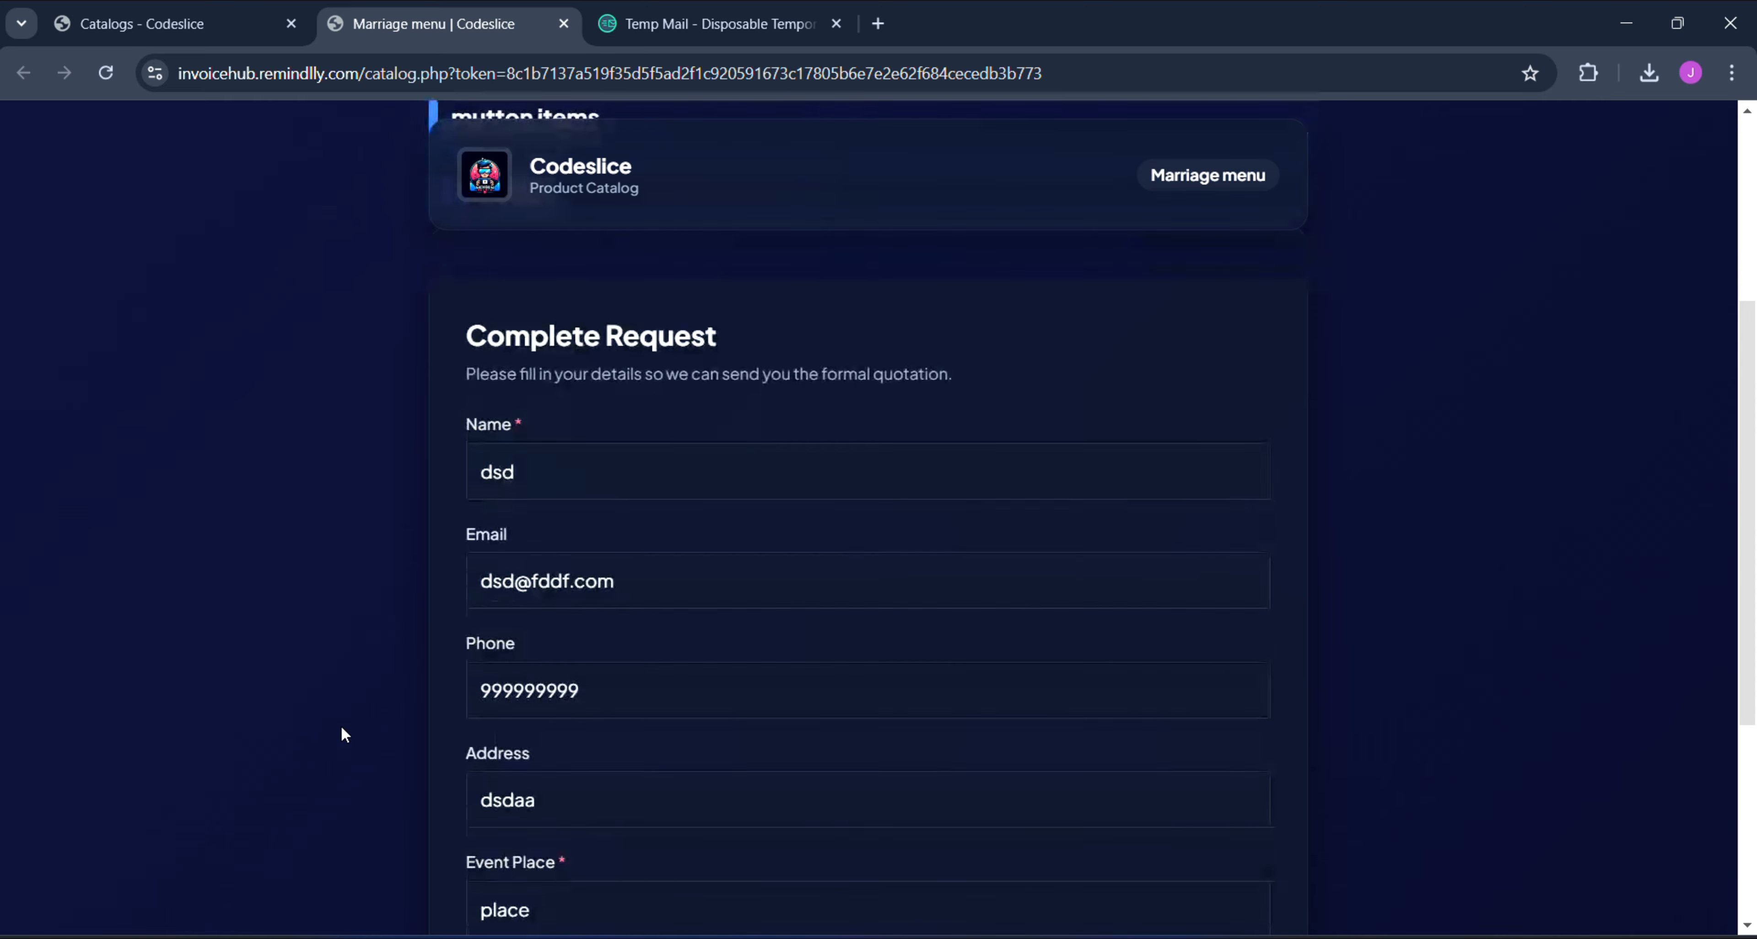
scroll(450, 655, down, 10)
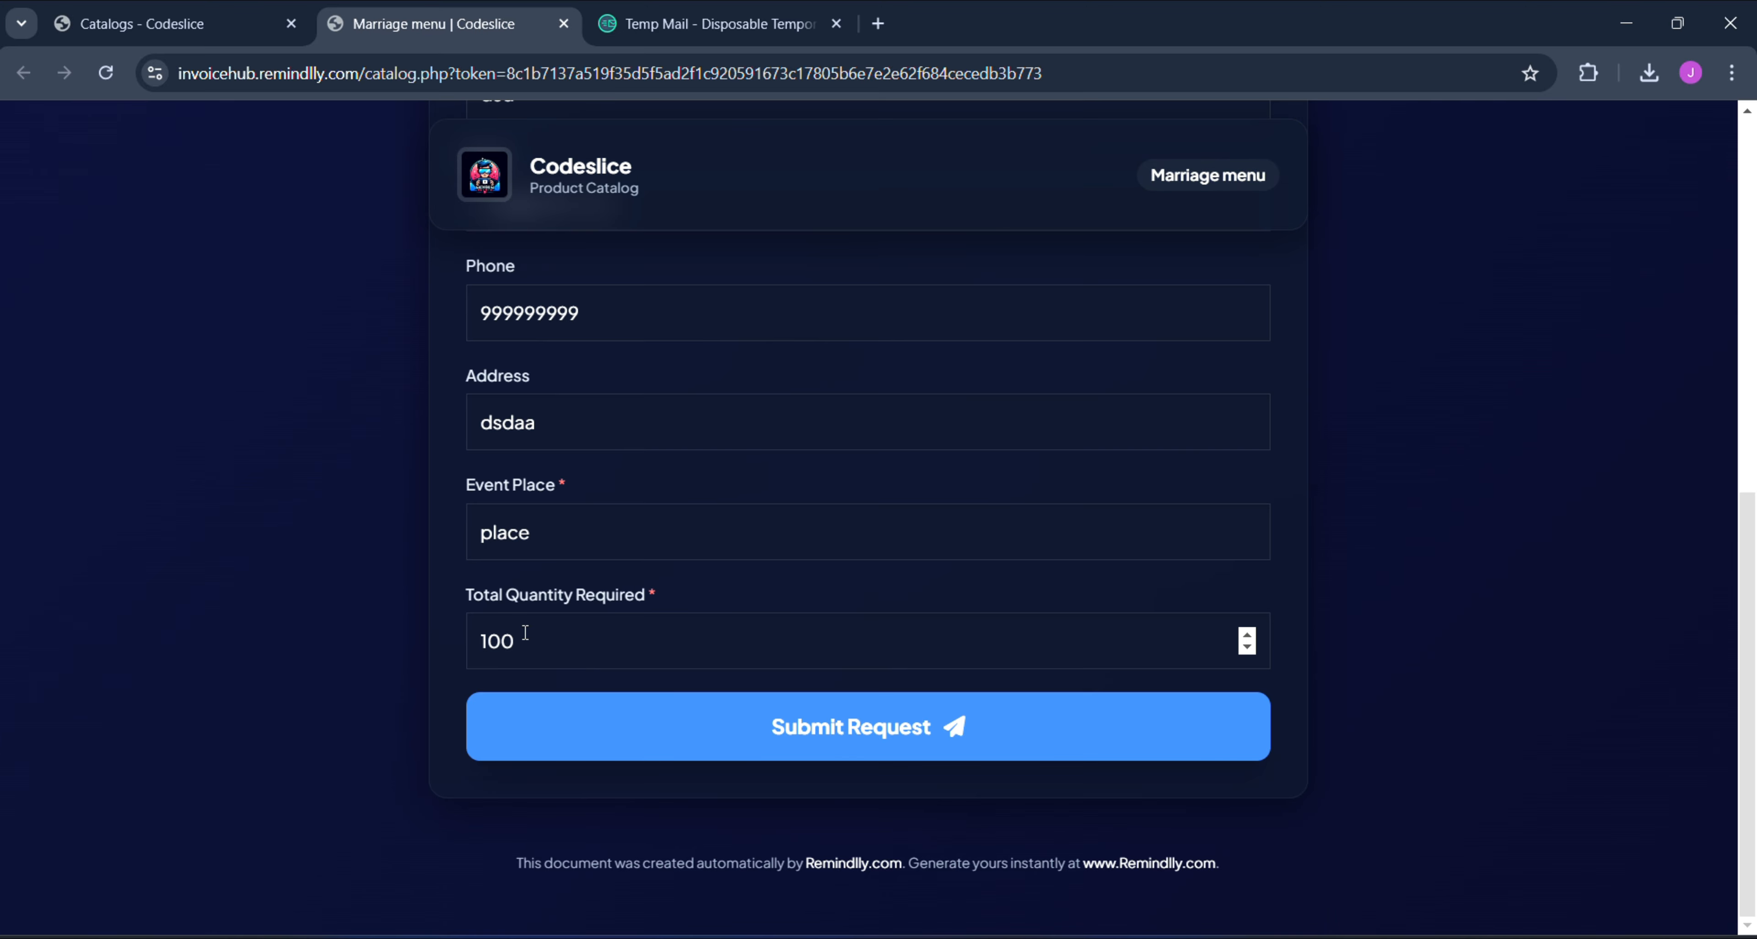
click(906, 736)
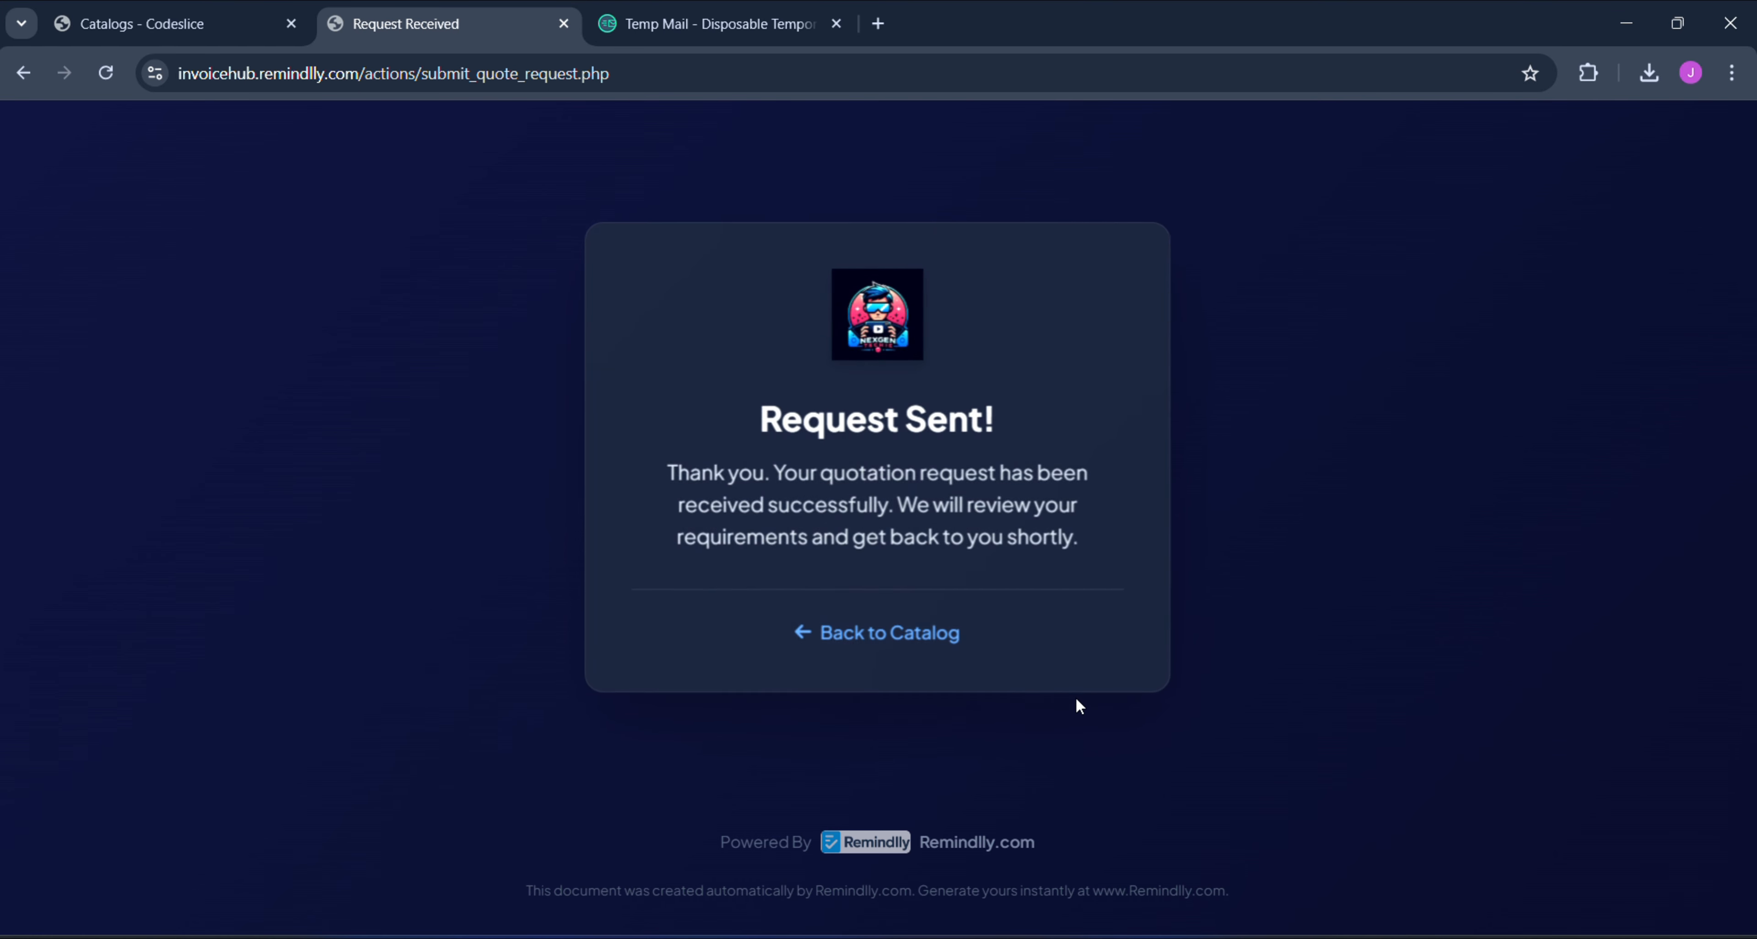
- Read the confirmation message for the submitted request and look at the sharing options in the catalogs list
drag(745, 380, 859, 581)
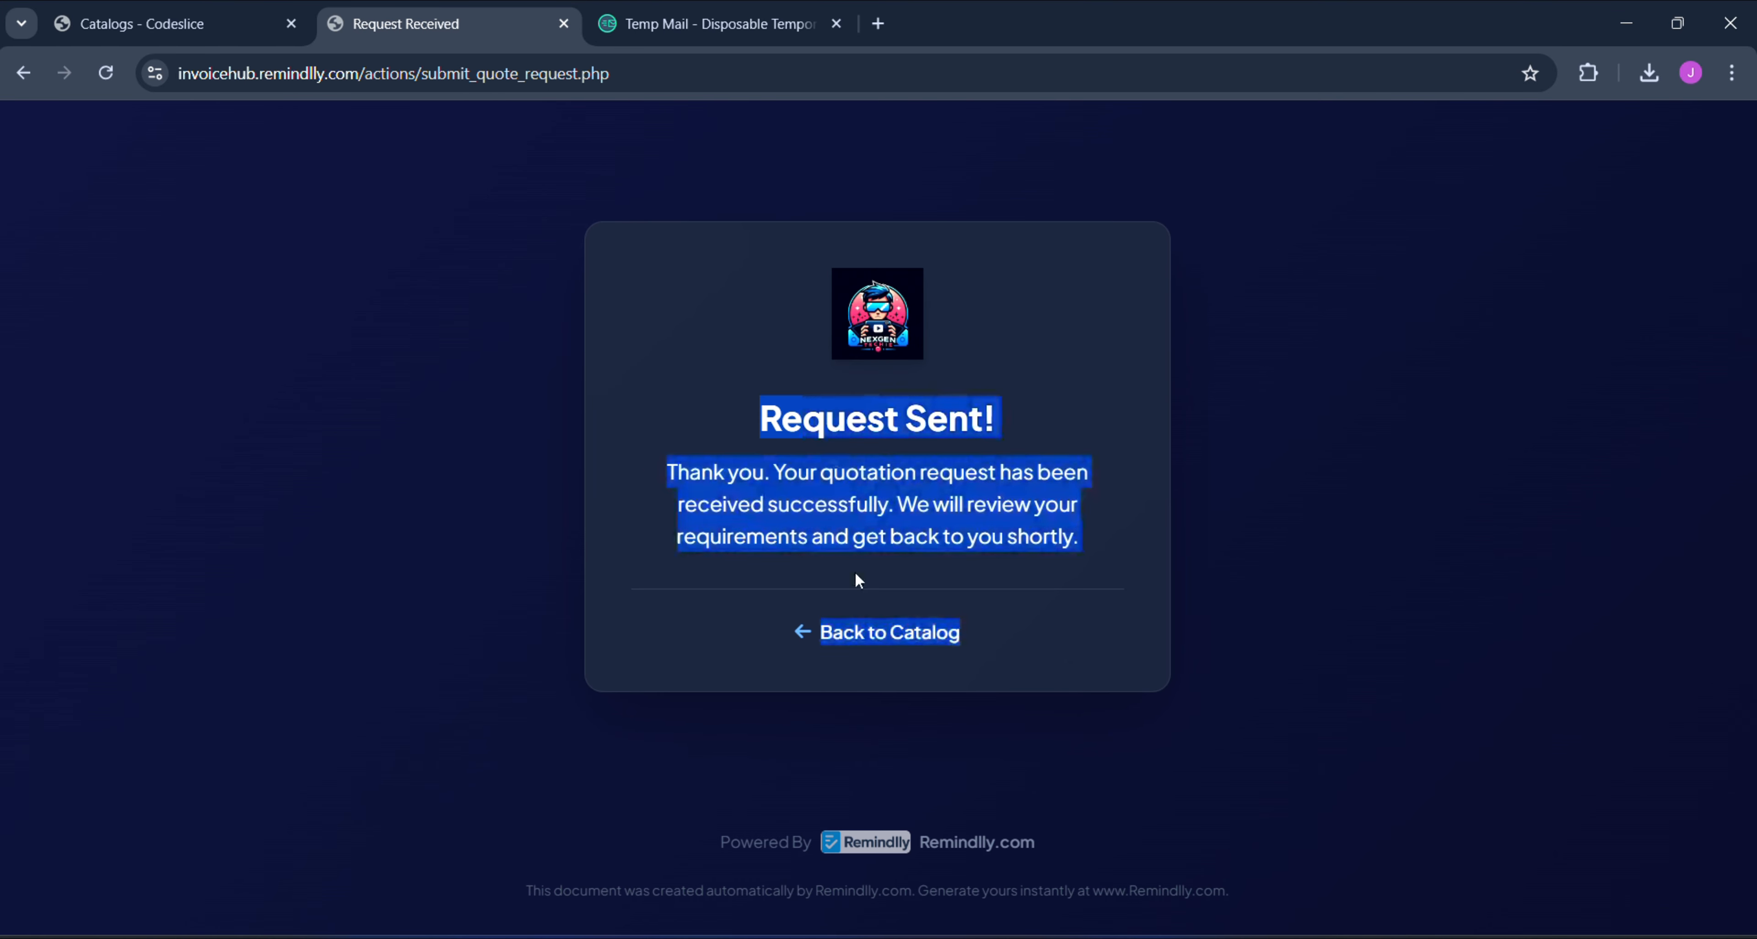
click(157, 12)
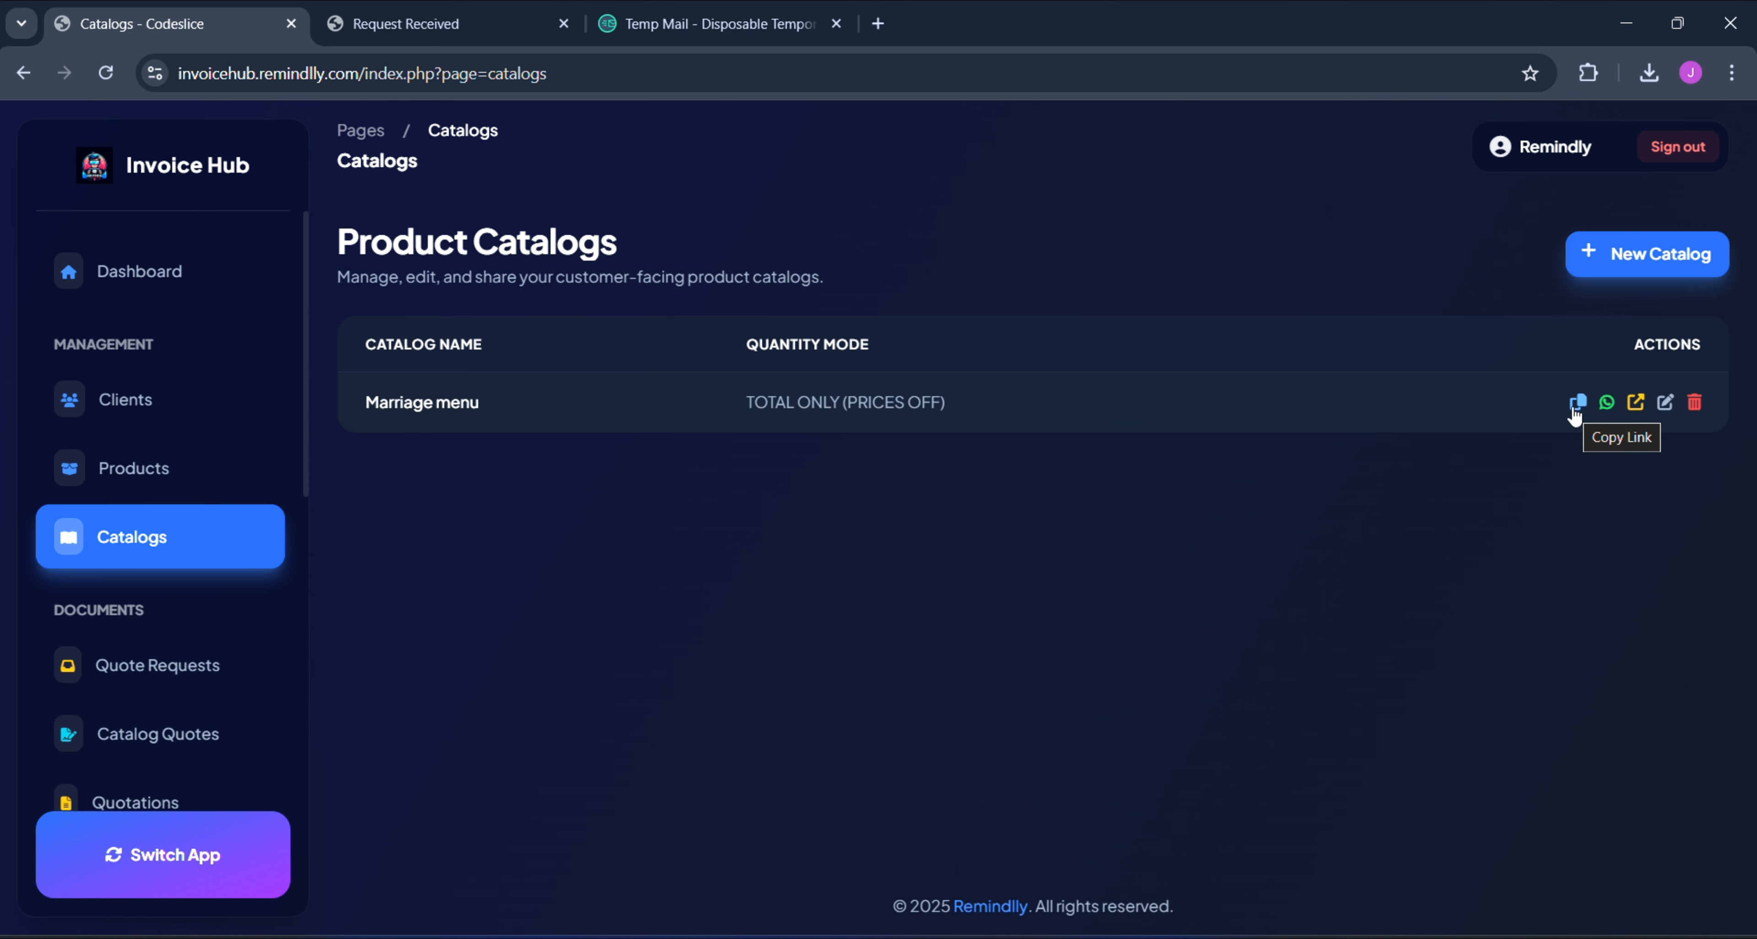
click(496, 9)
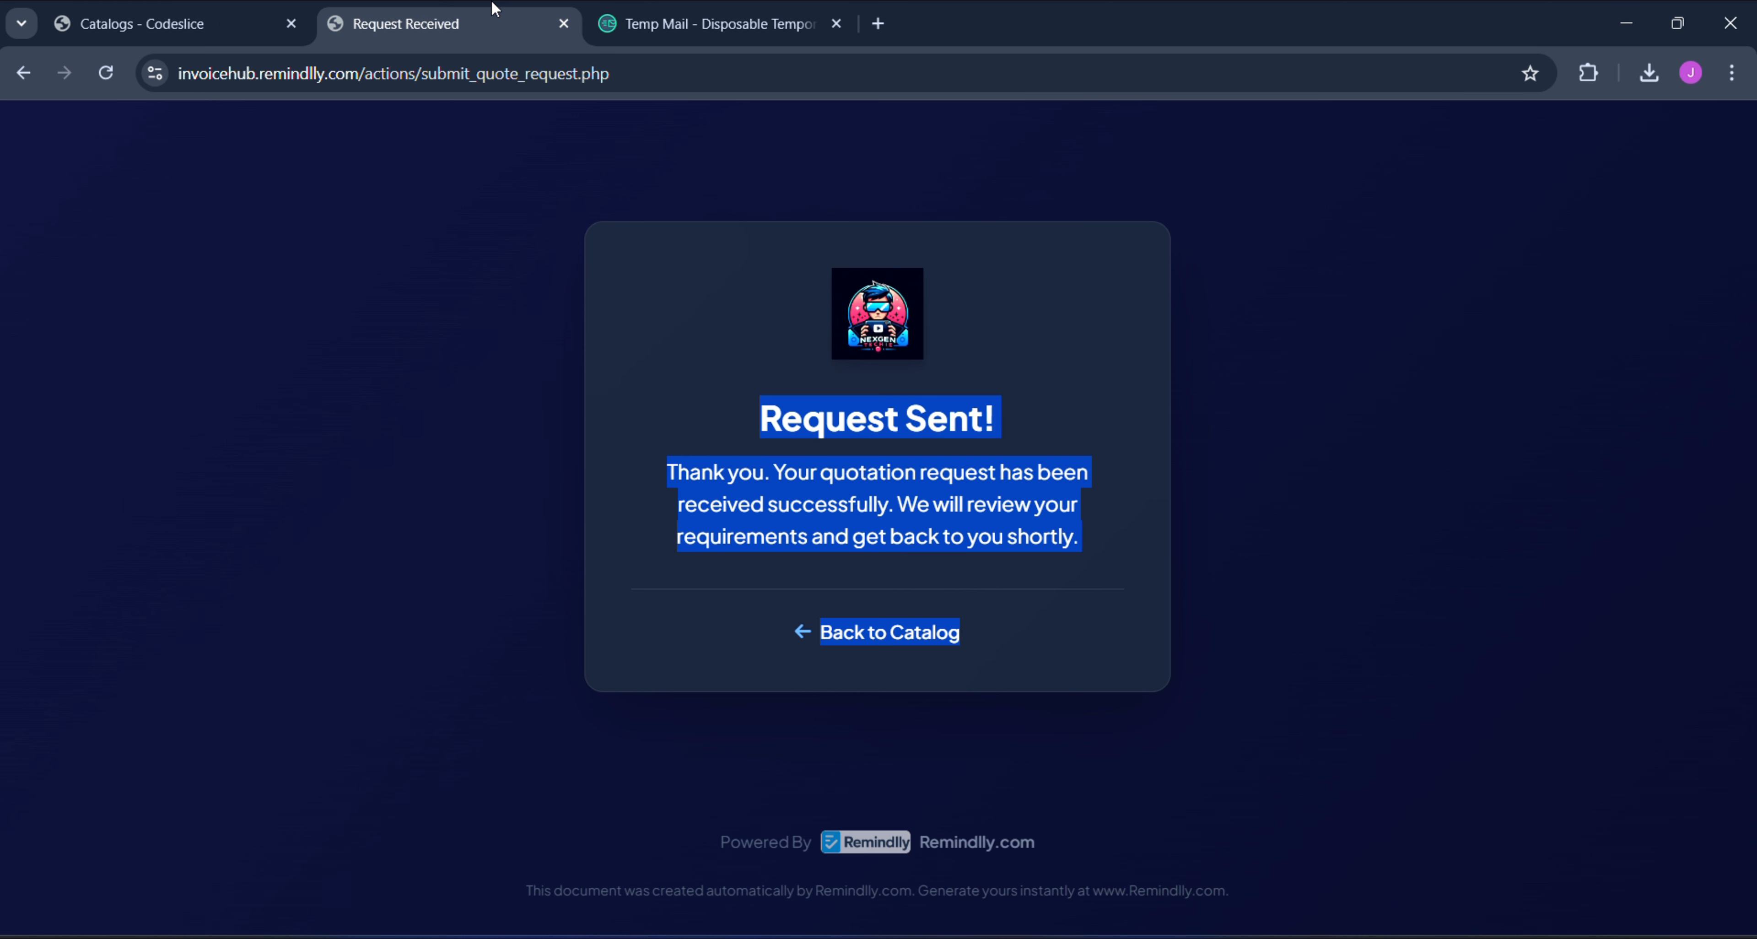
drag(672, 469, 851, 631)
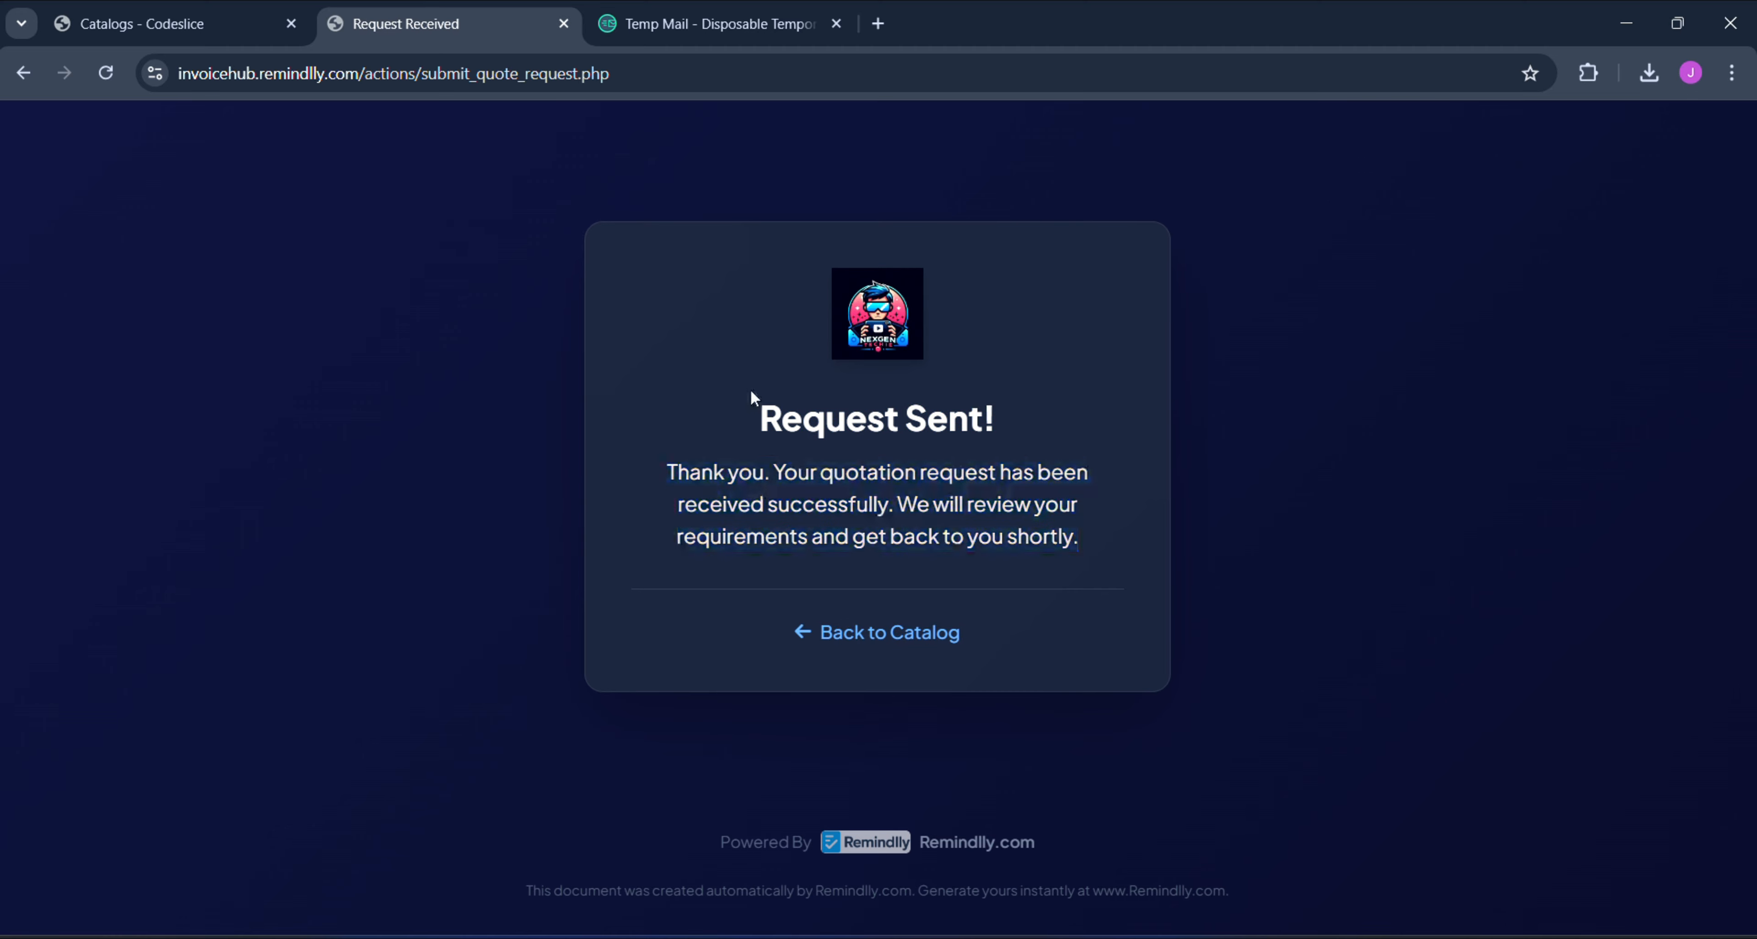
drag(751, 389, 922, 614)
- Open the quotation requests list and check the new request's customer, catalog and status
click(163, 14)
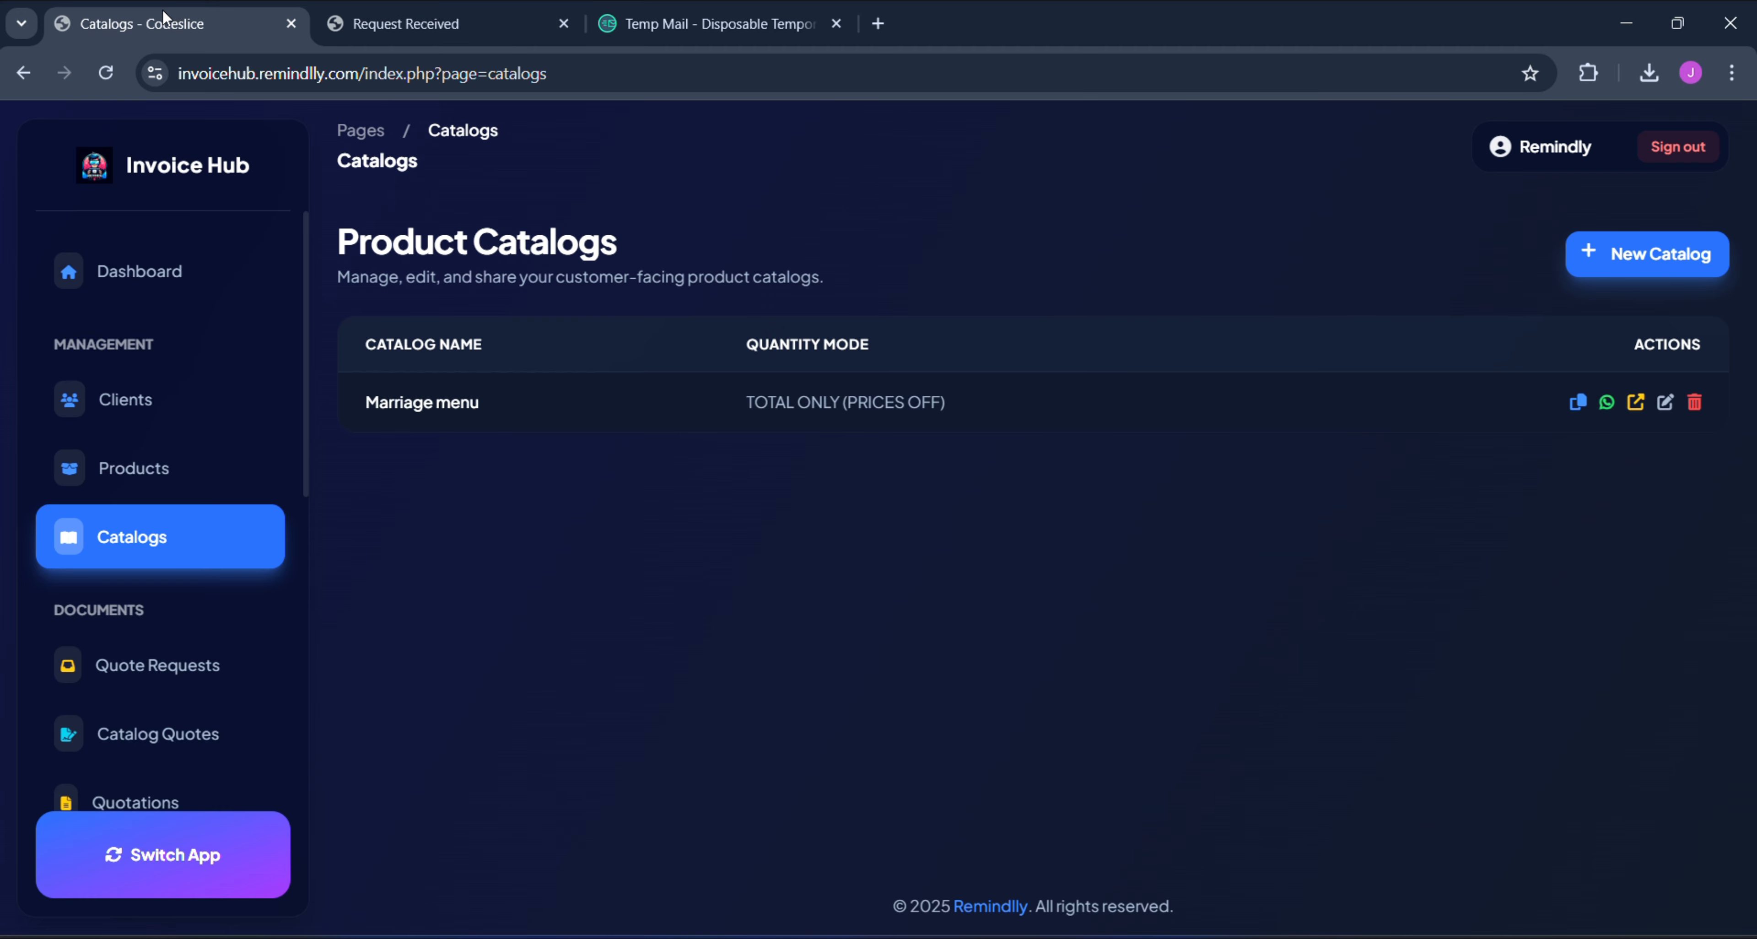
scroll(91, 544, down, 1)
scroll(91, 545, down, 1)
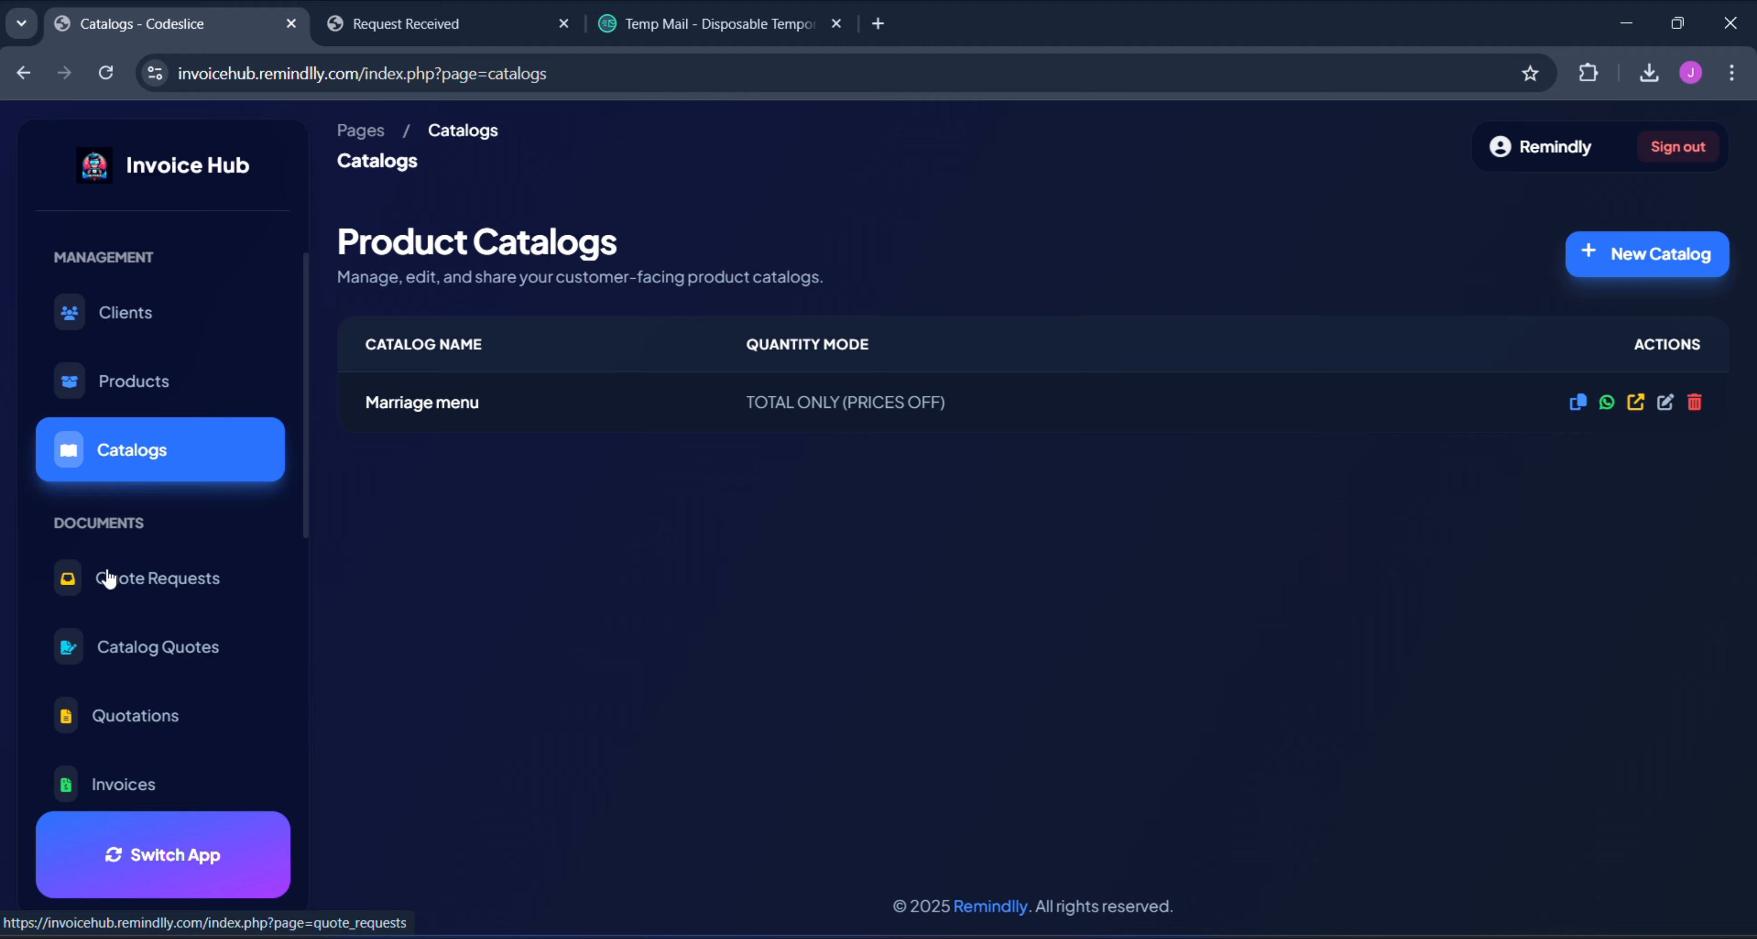
click(130, 599)
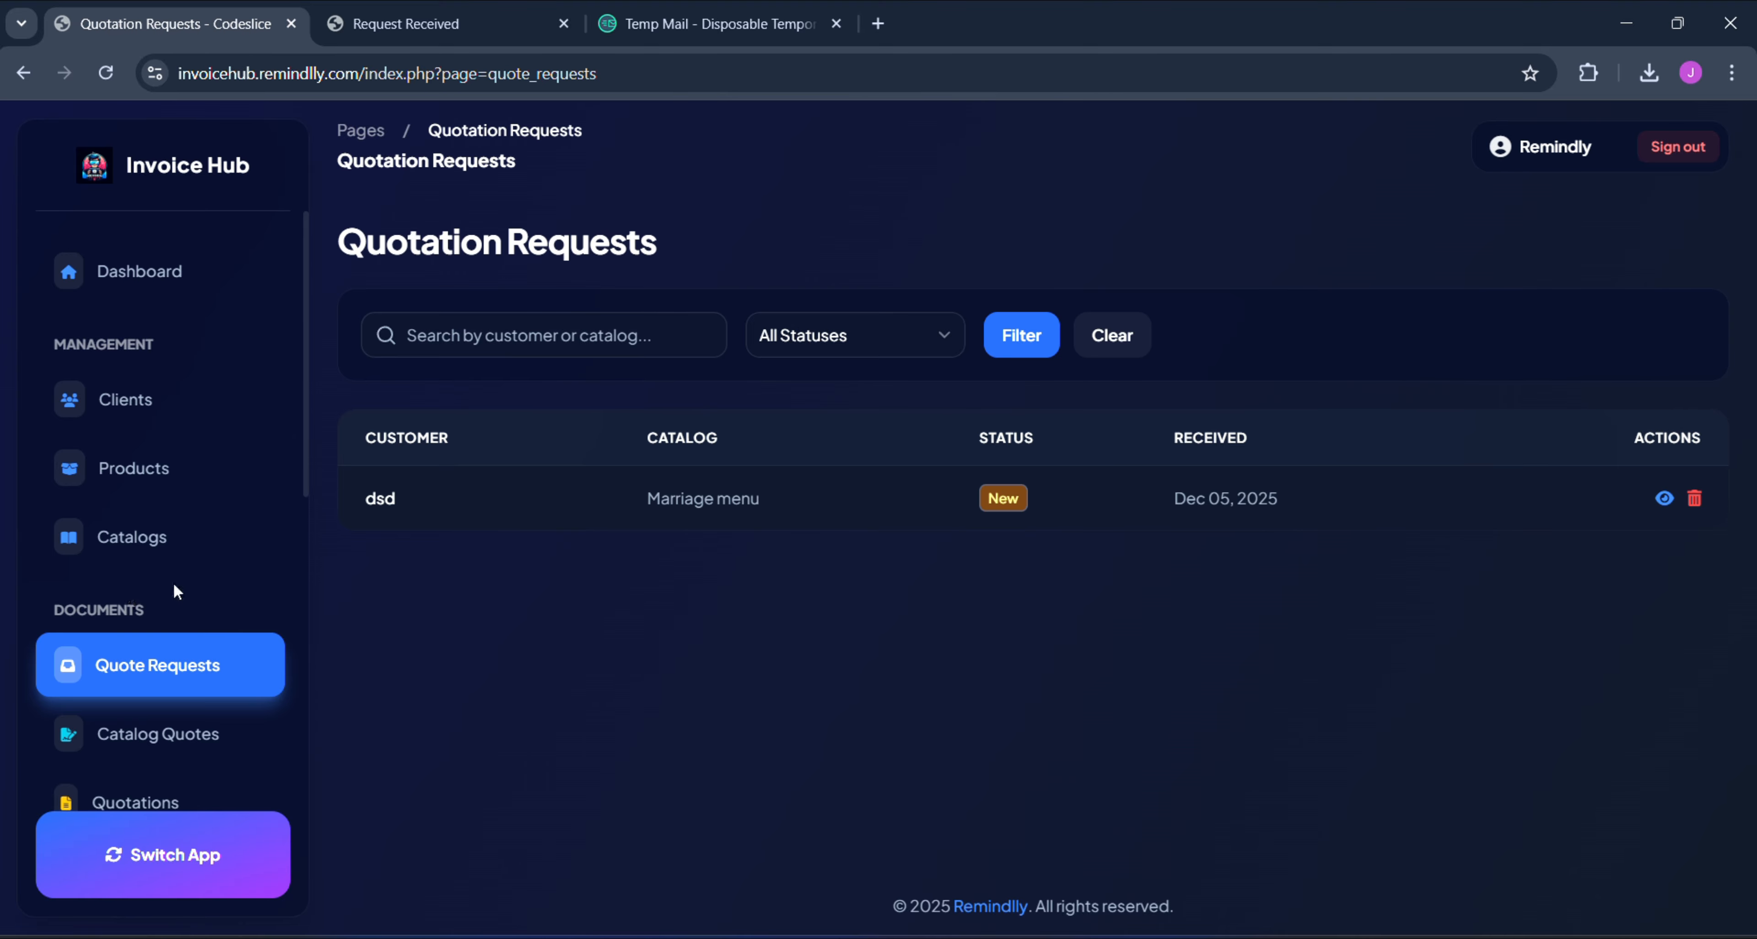
double_click(380, 505)
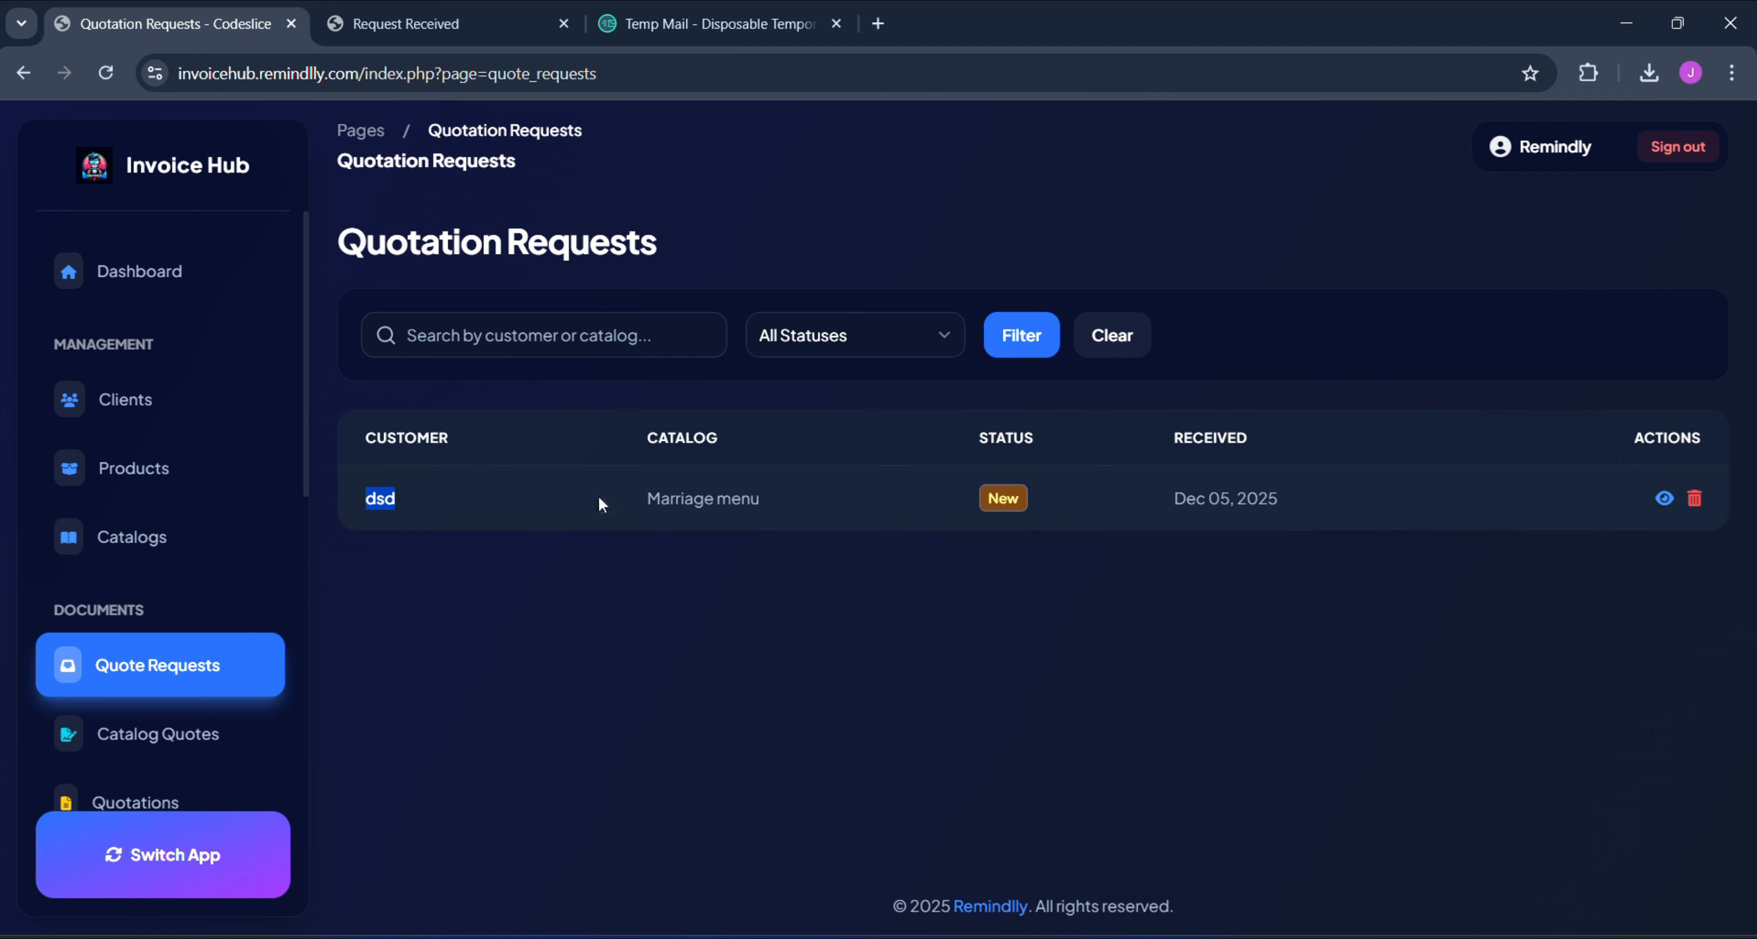
triple_click(703, 498)
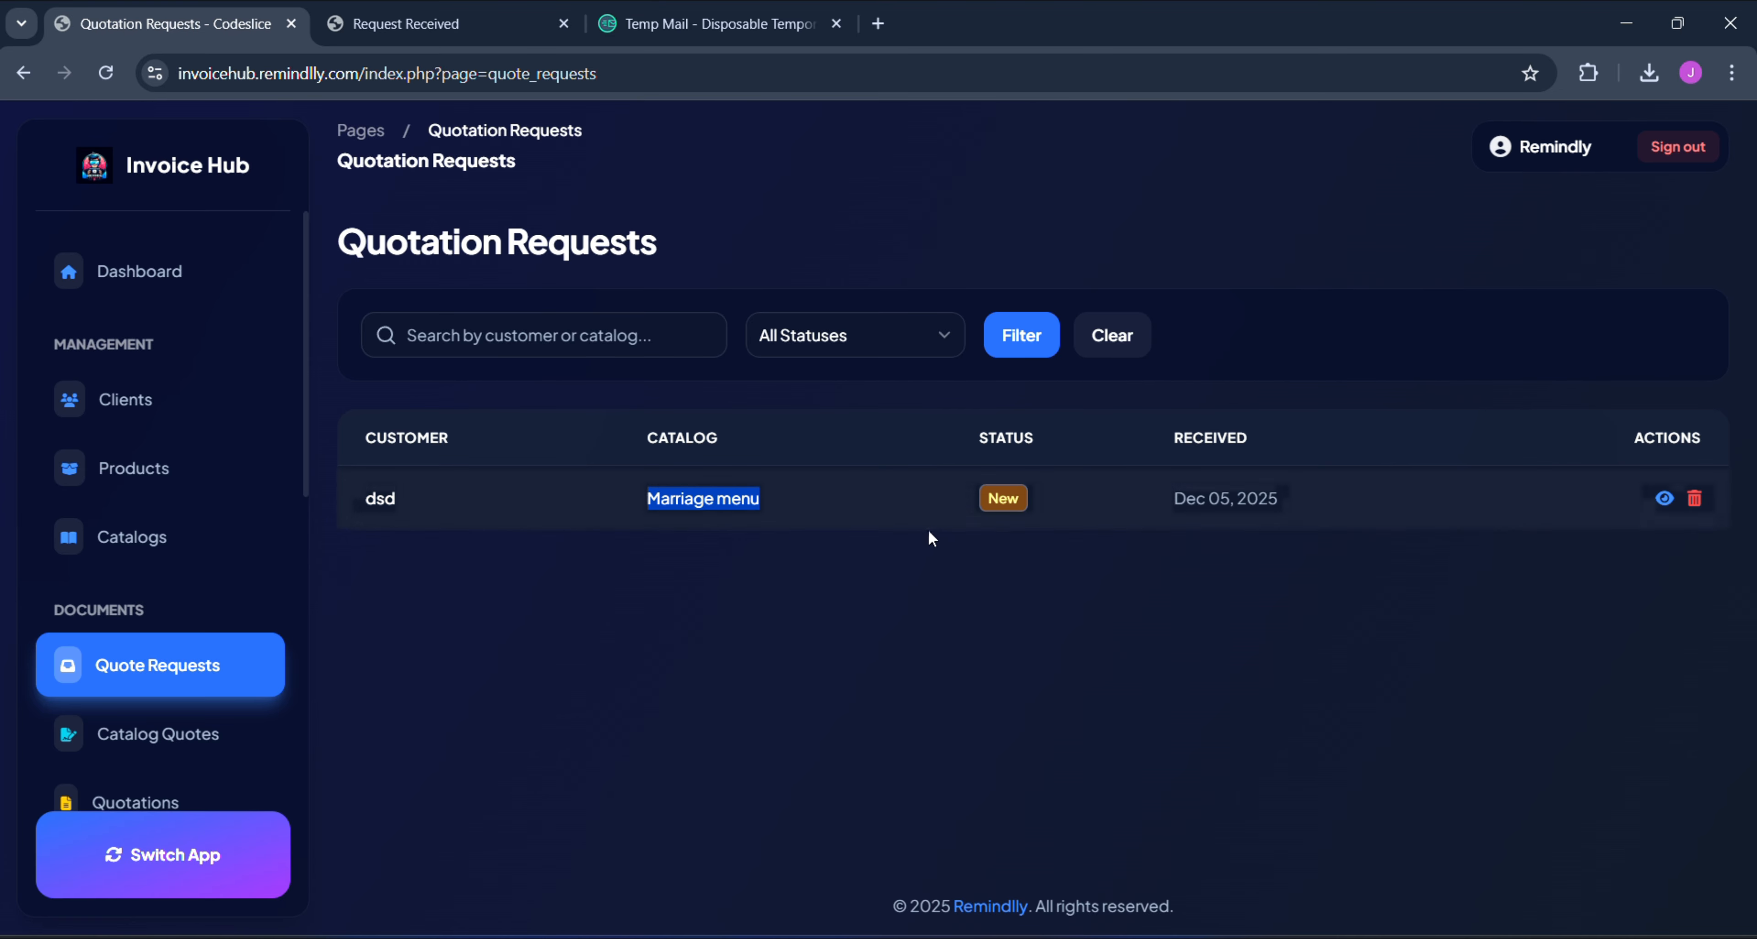
click(975, 488)
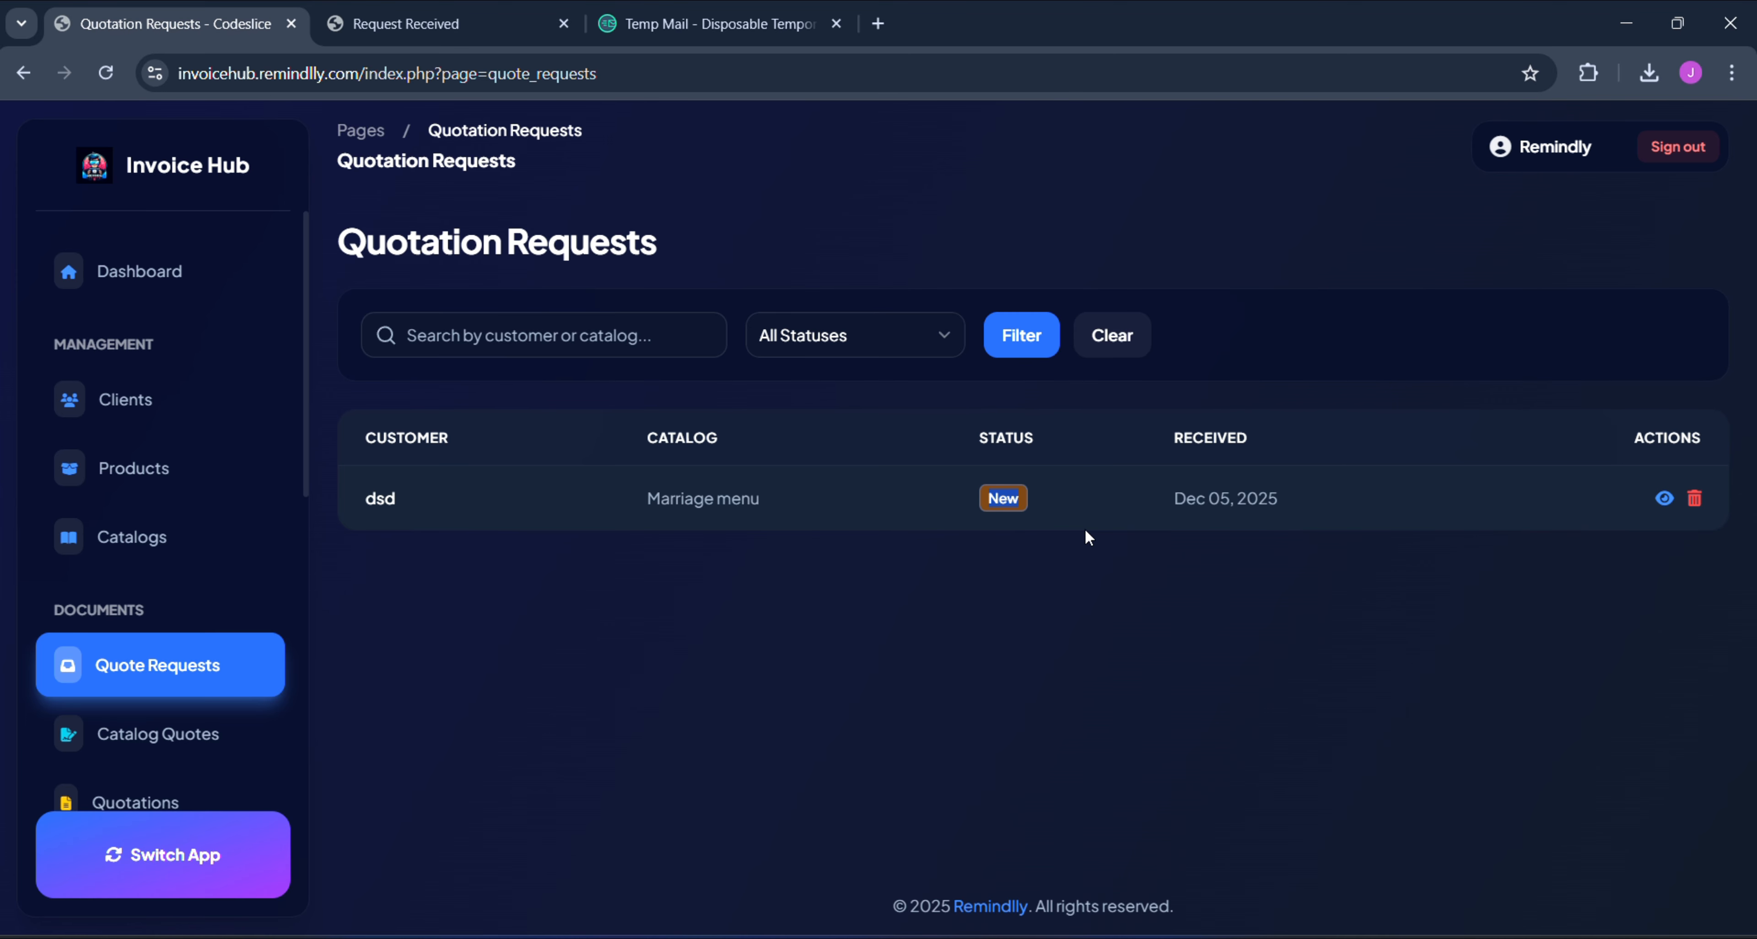
- Open the Marriage menu request for conversion to a quote and review its requested items and customer notes
click(1666, 499)
scroll(1242, 492, down, 5)
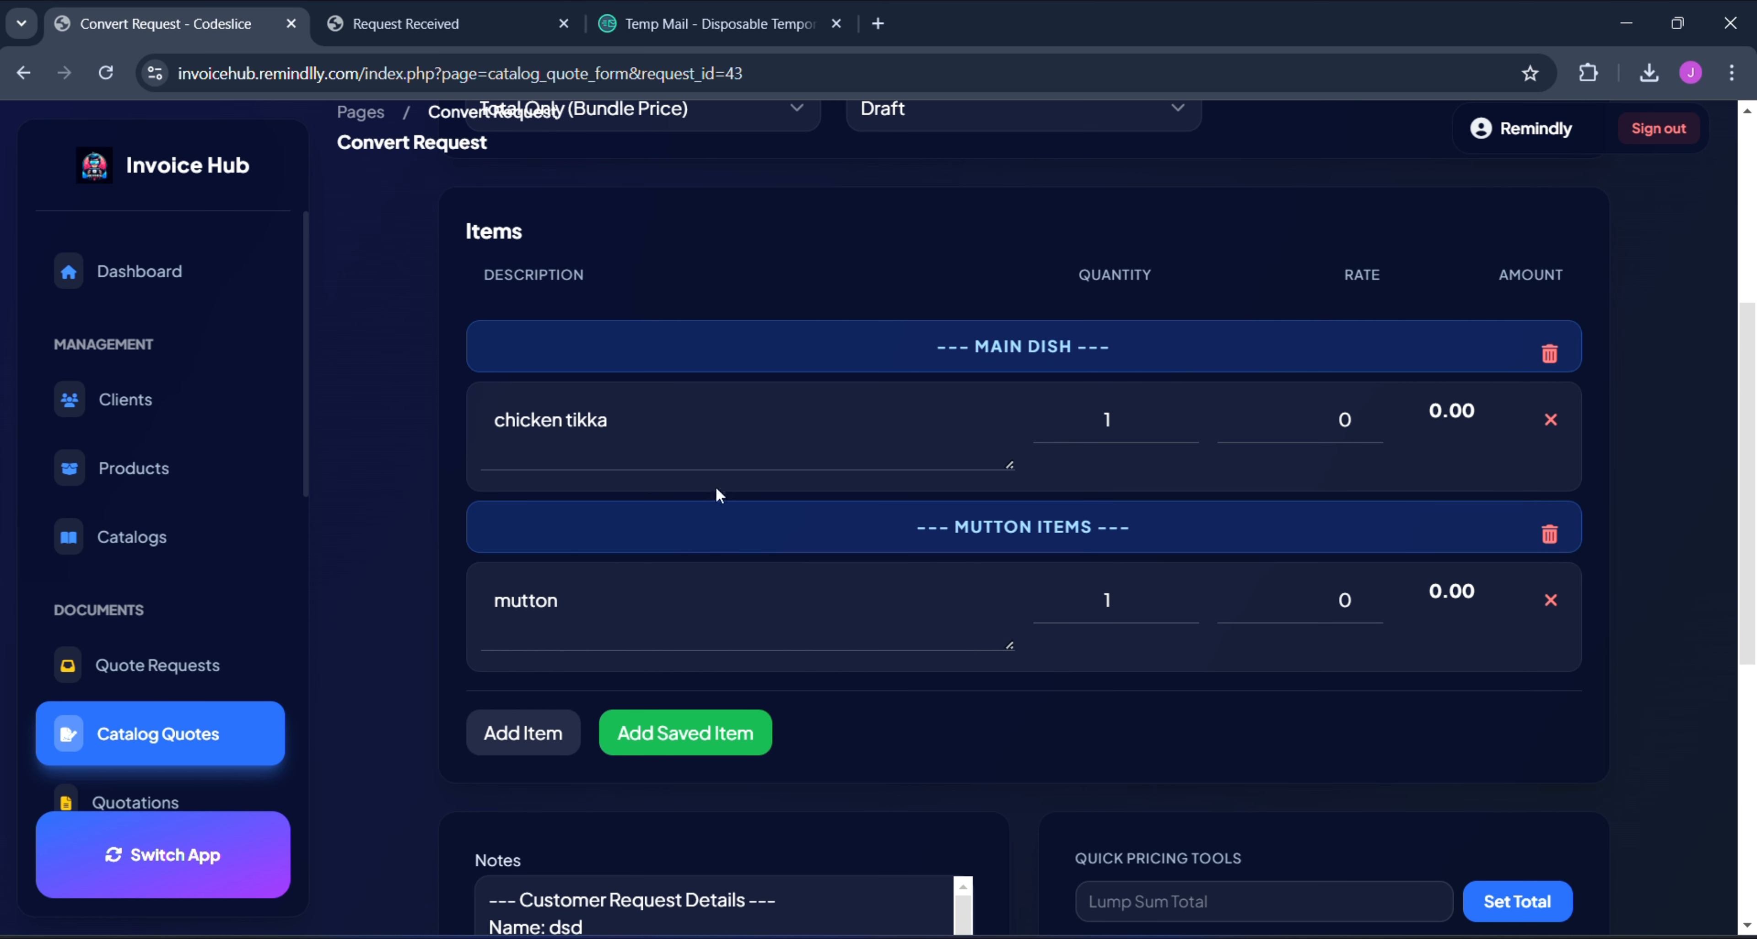
double_click(542, 580)
click(638, 420)
drag(639, 420, 309, 403)
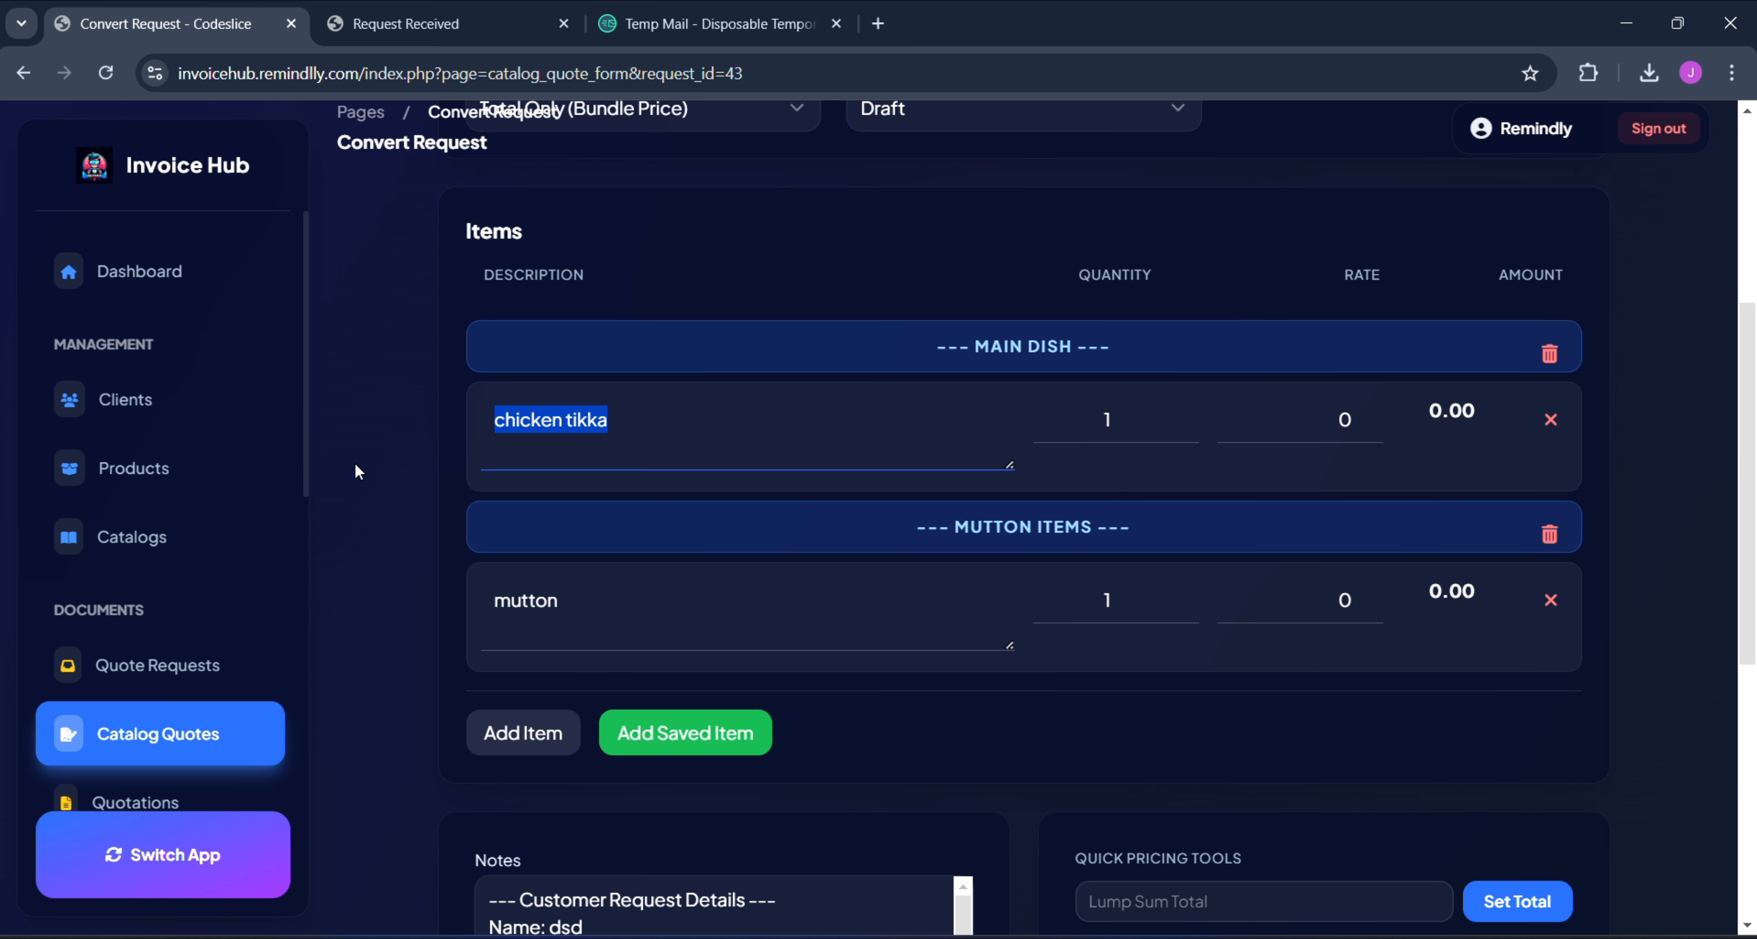
scroll(403, 520, down, 1)
click(403, 520)
scroll(395, 478, down, 1)
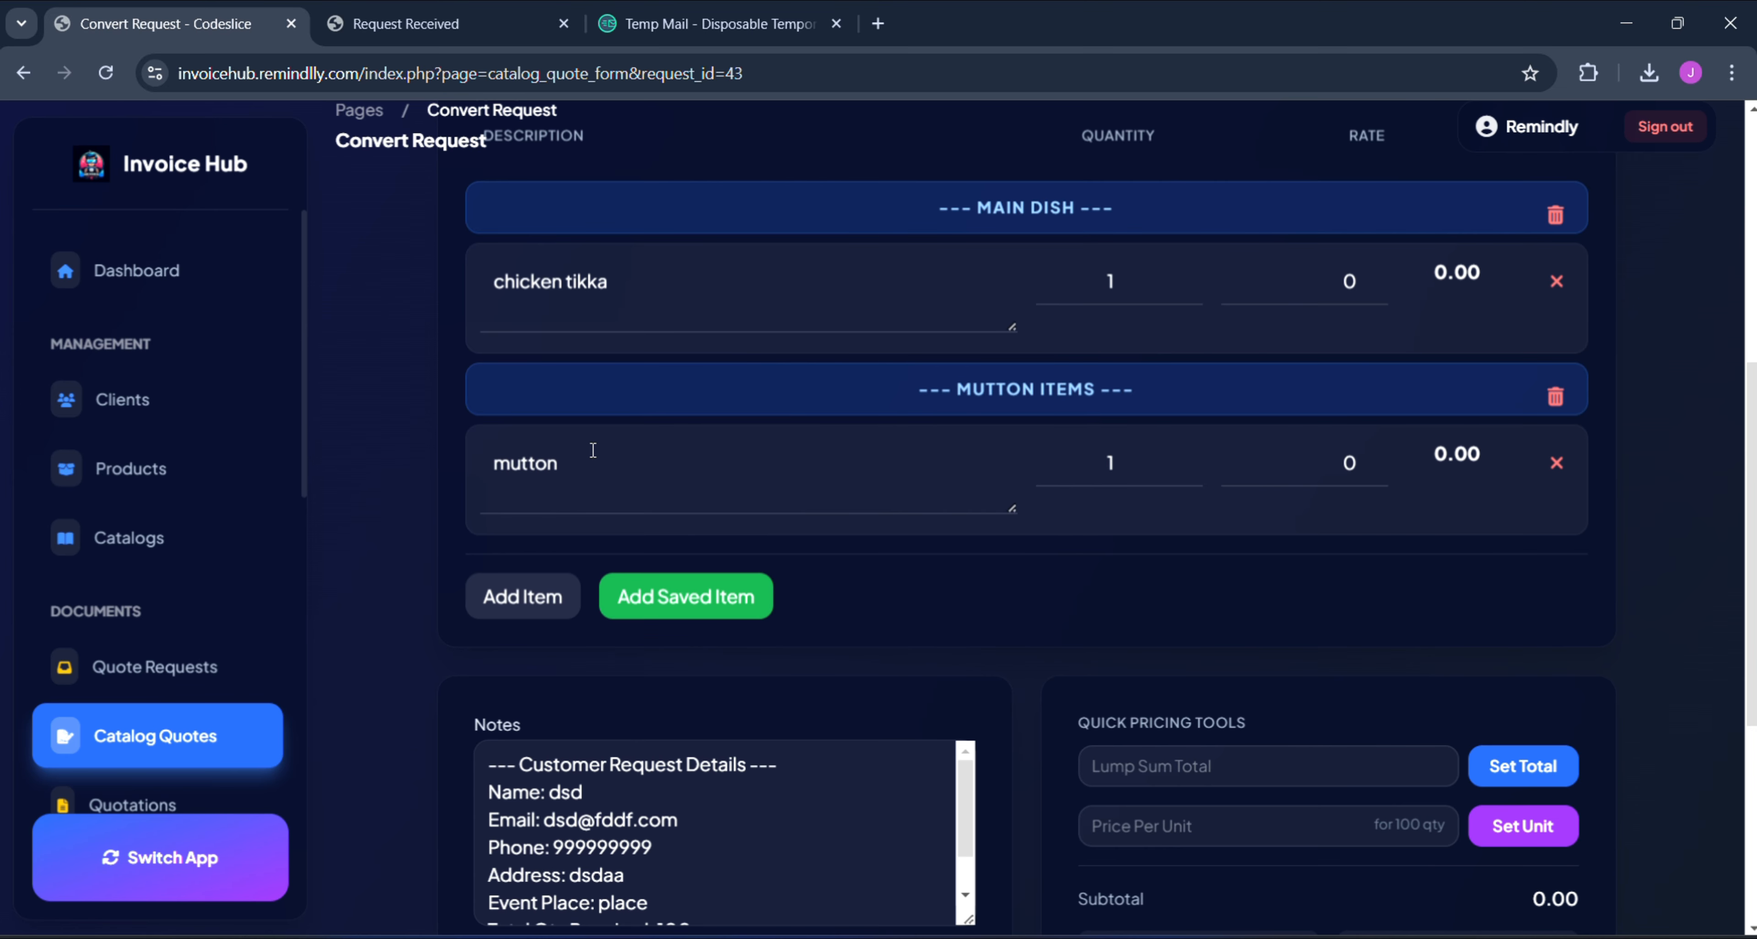
drag(616, 283, 328, 276)
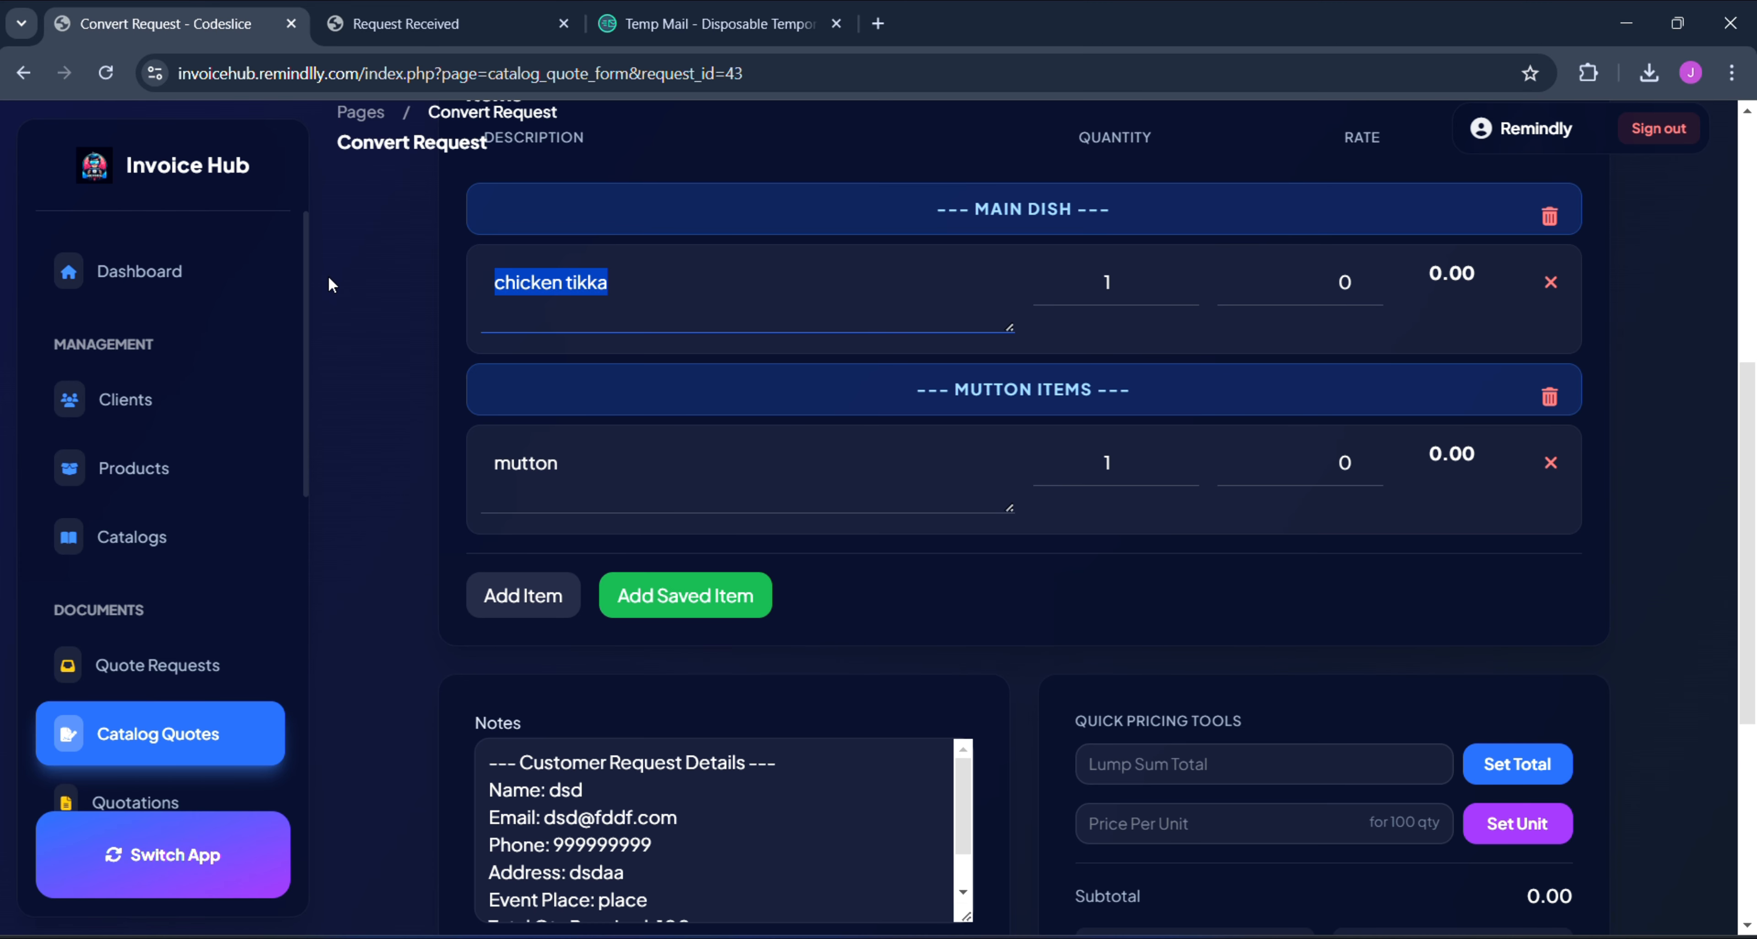
drag(570, 464, 467, 463)
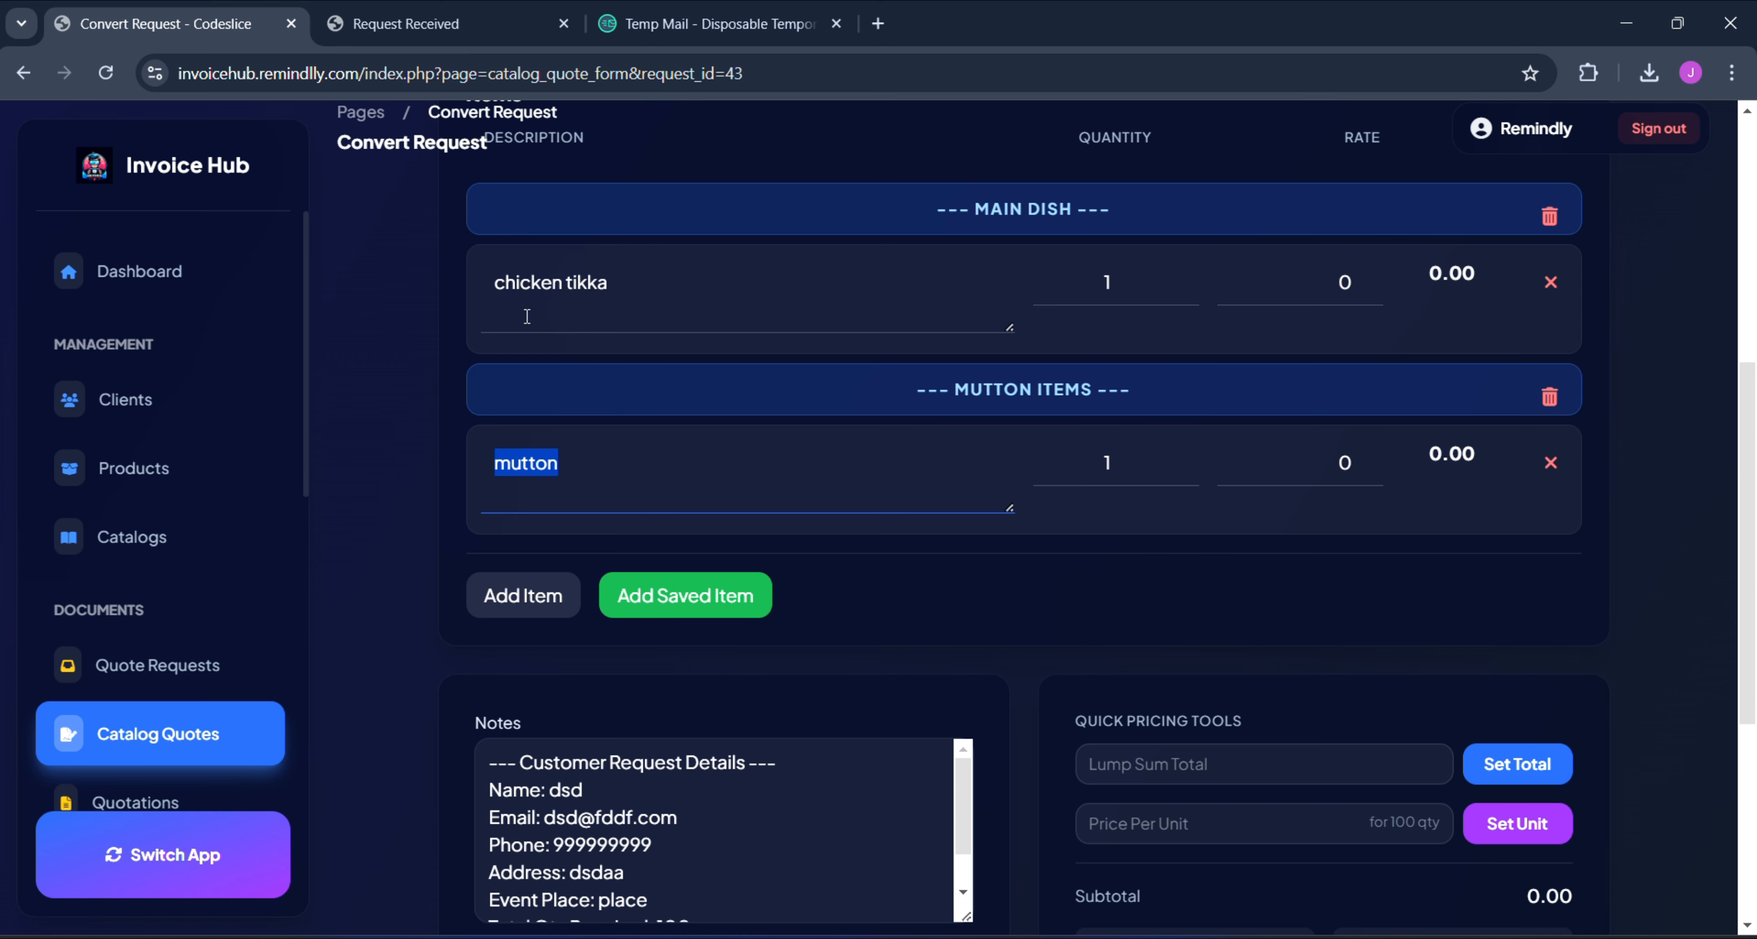
click(404, 331)
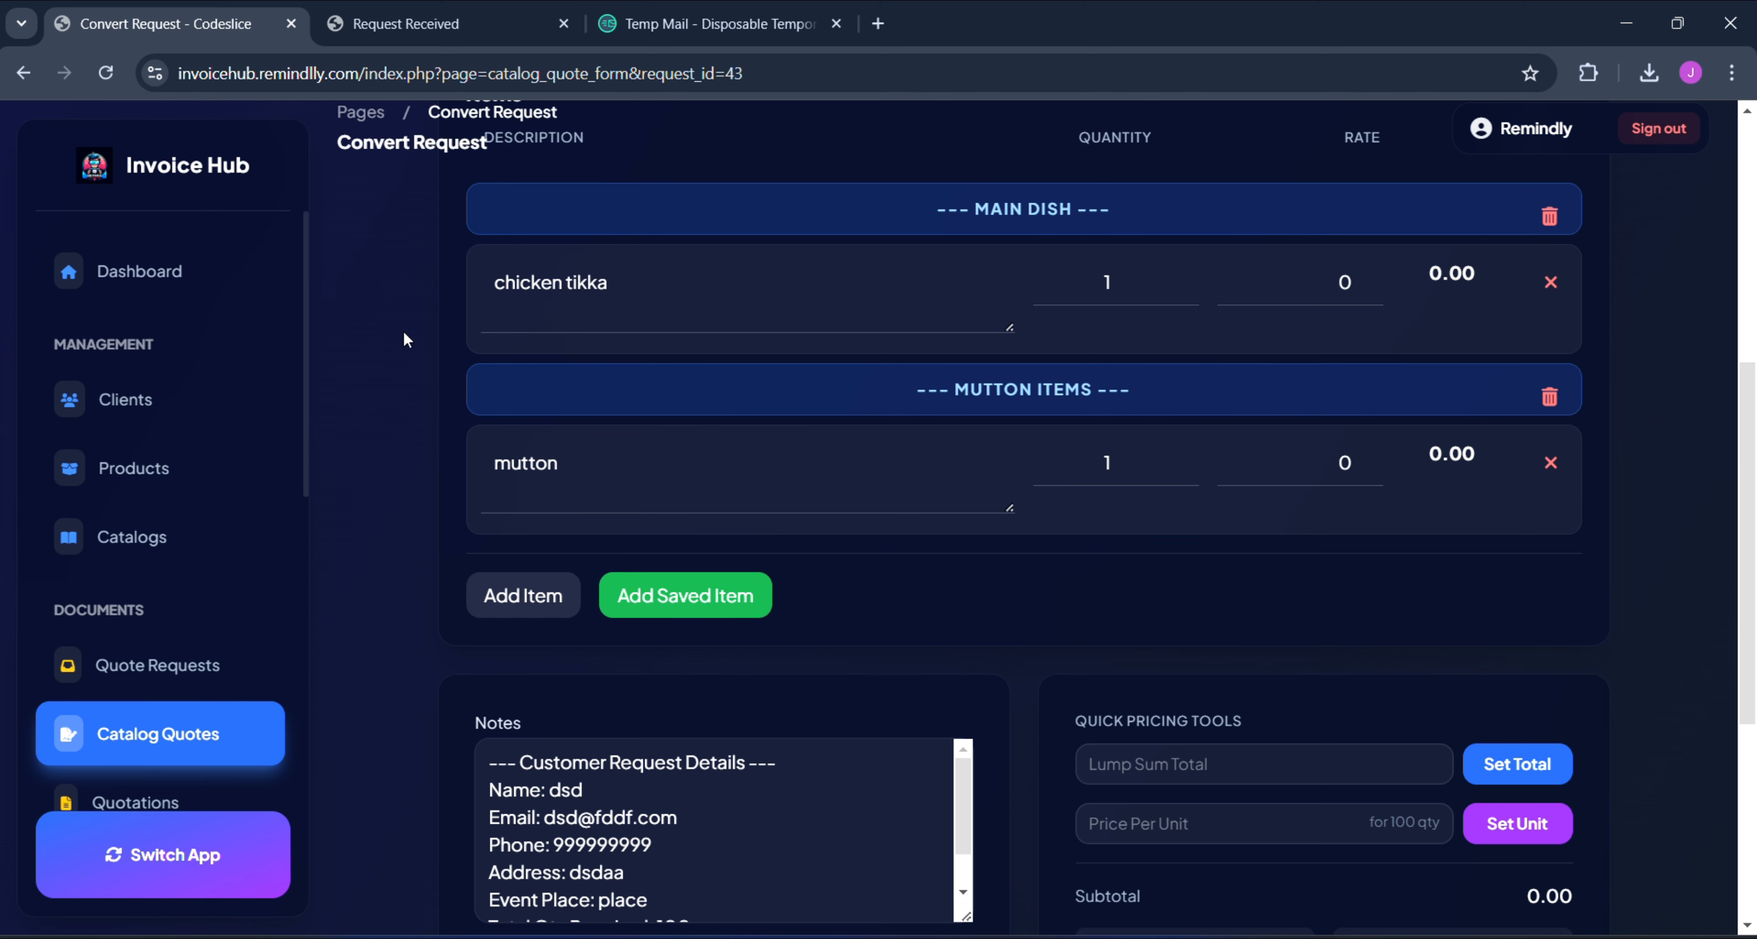
scroll(404, 331, down, 1)
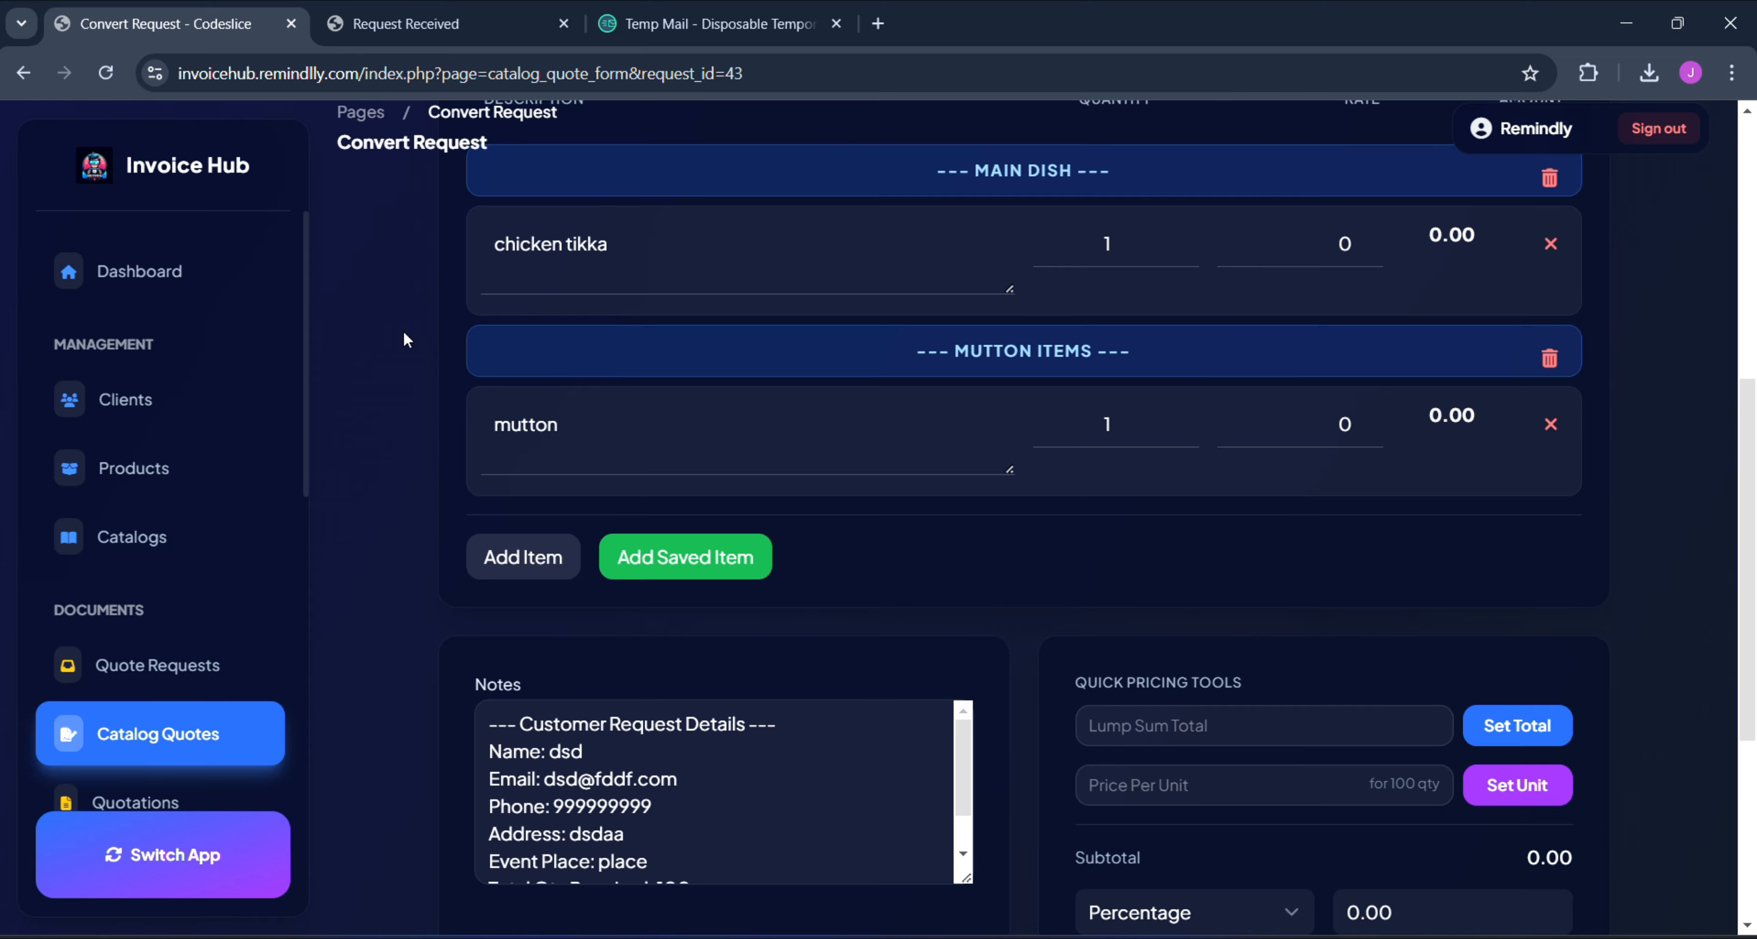
scroll(403, 331, down, 2)
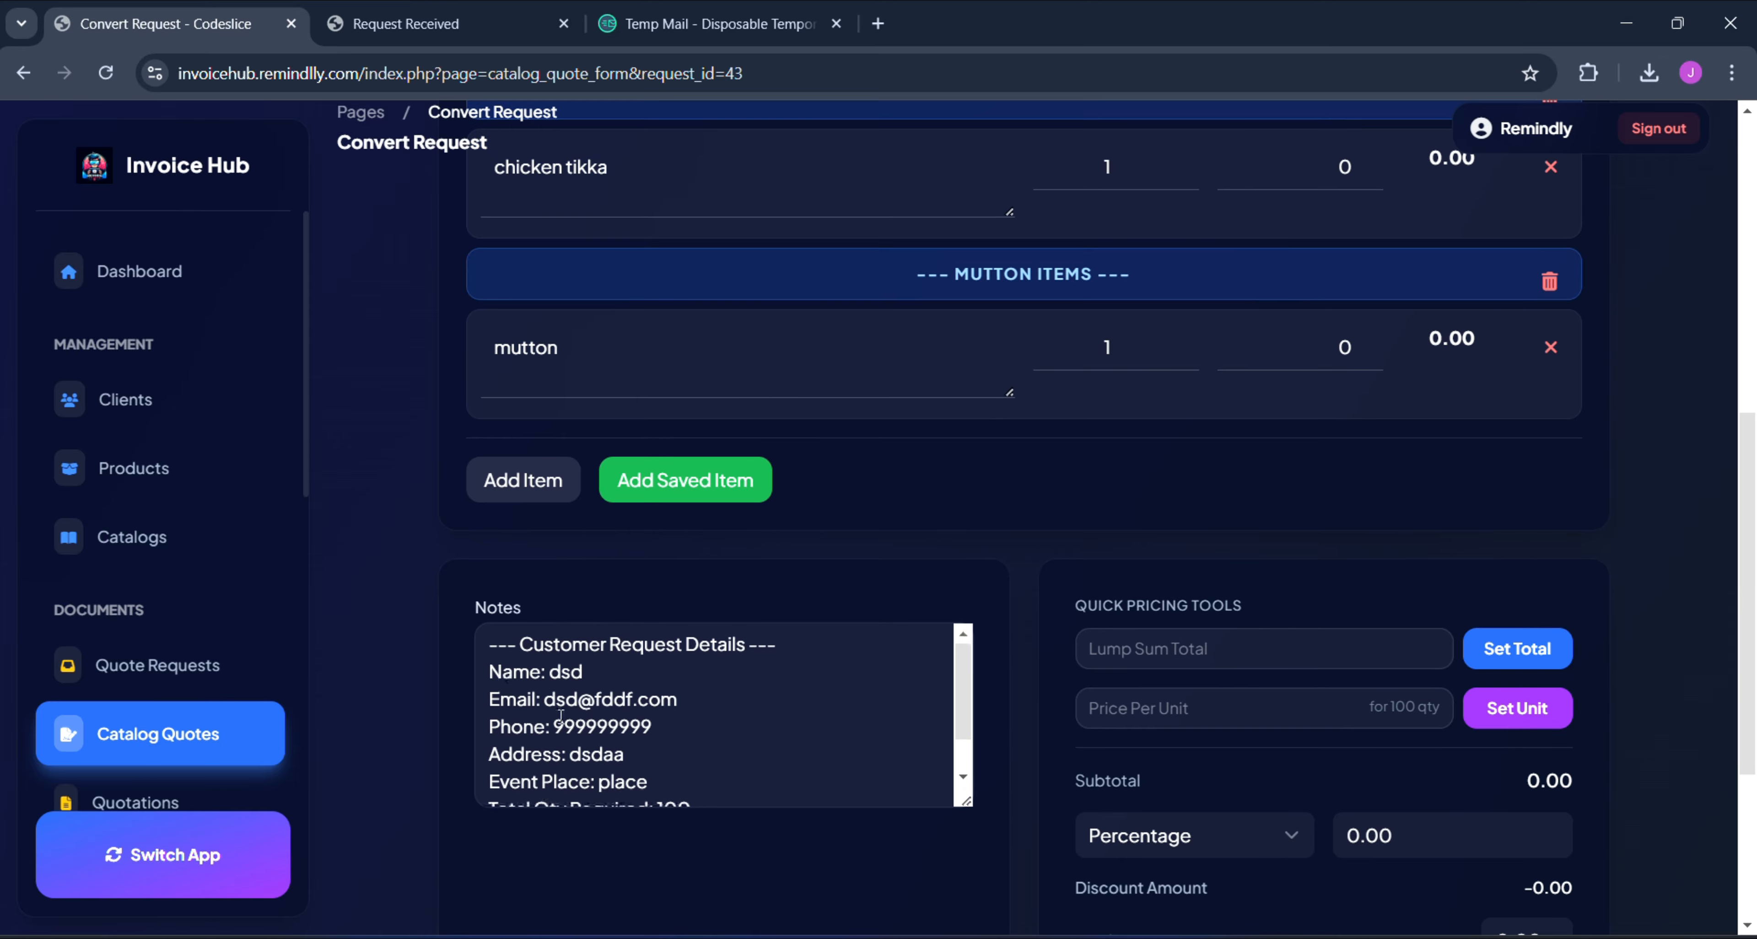
scroll(561, 716, down, 2)
scroll(661, 617, up, 2)
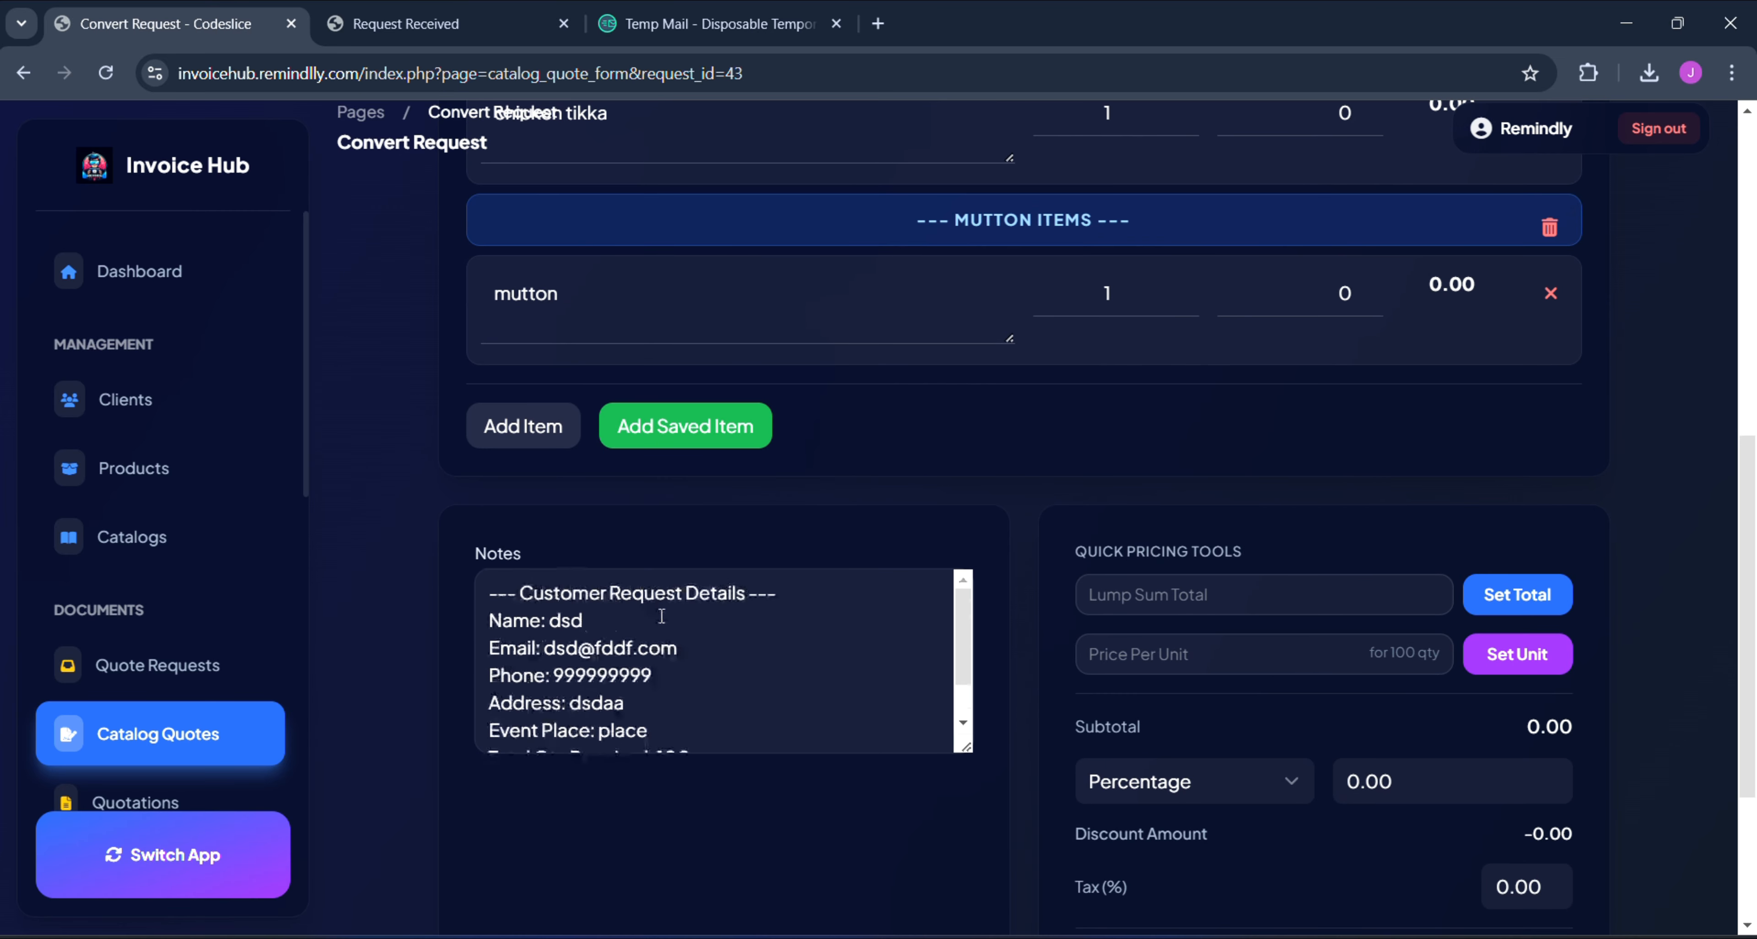
scroll(661, 617, up, 4)
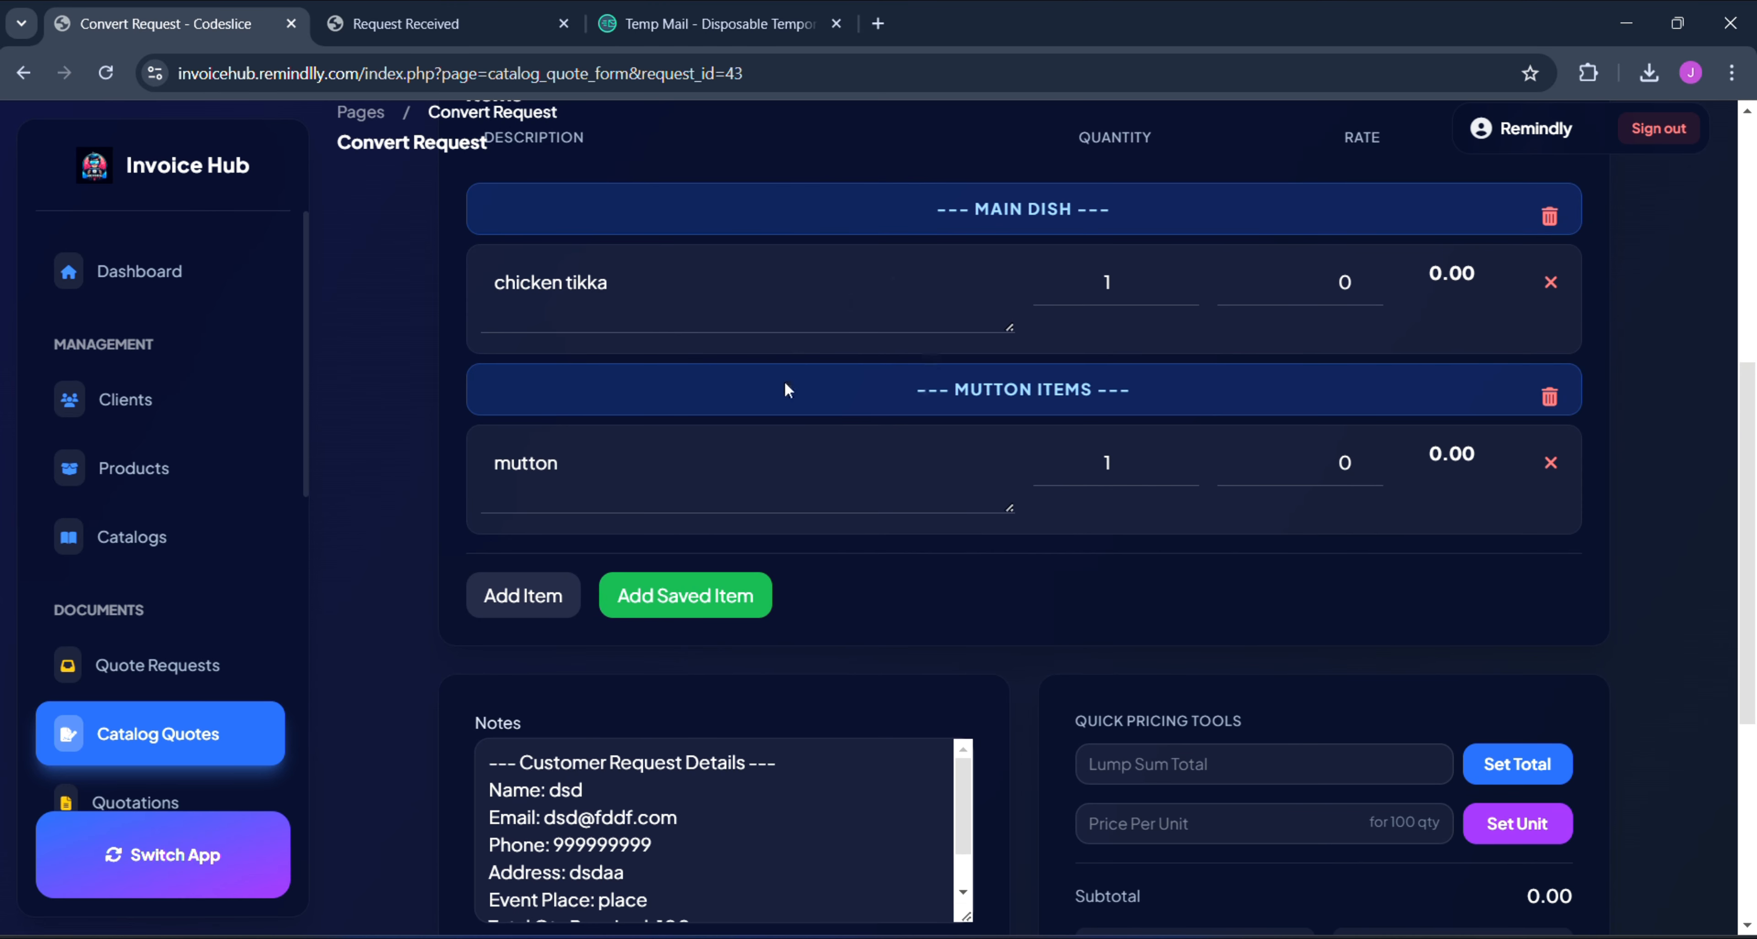
- Set the price per unit to 50 for the required 100 quantity and accept adding it as a line item
scroll(777, 415, down, 1)
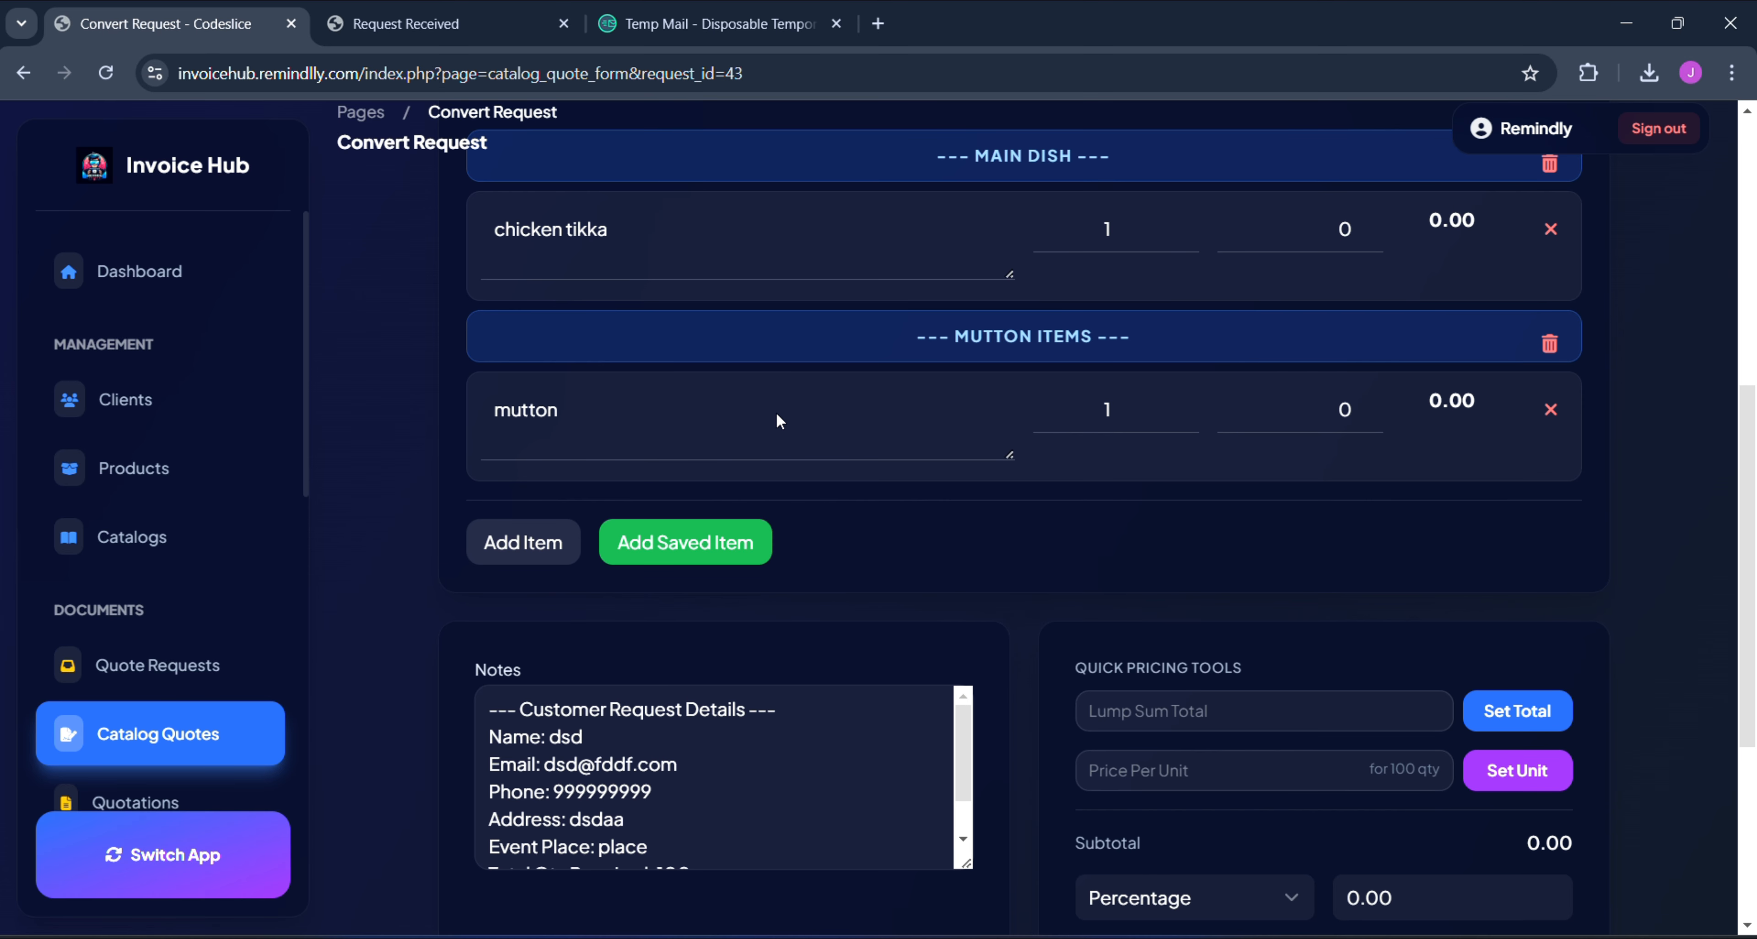
scroll(776, 413, down, 3)
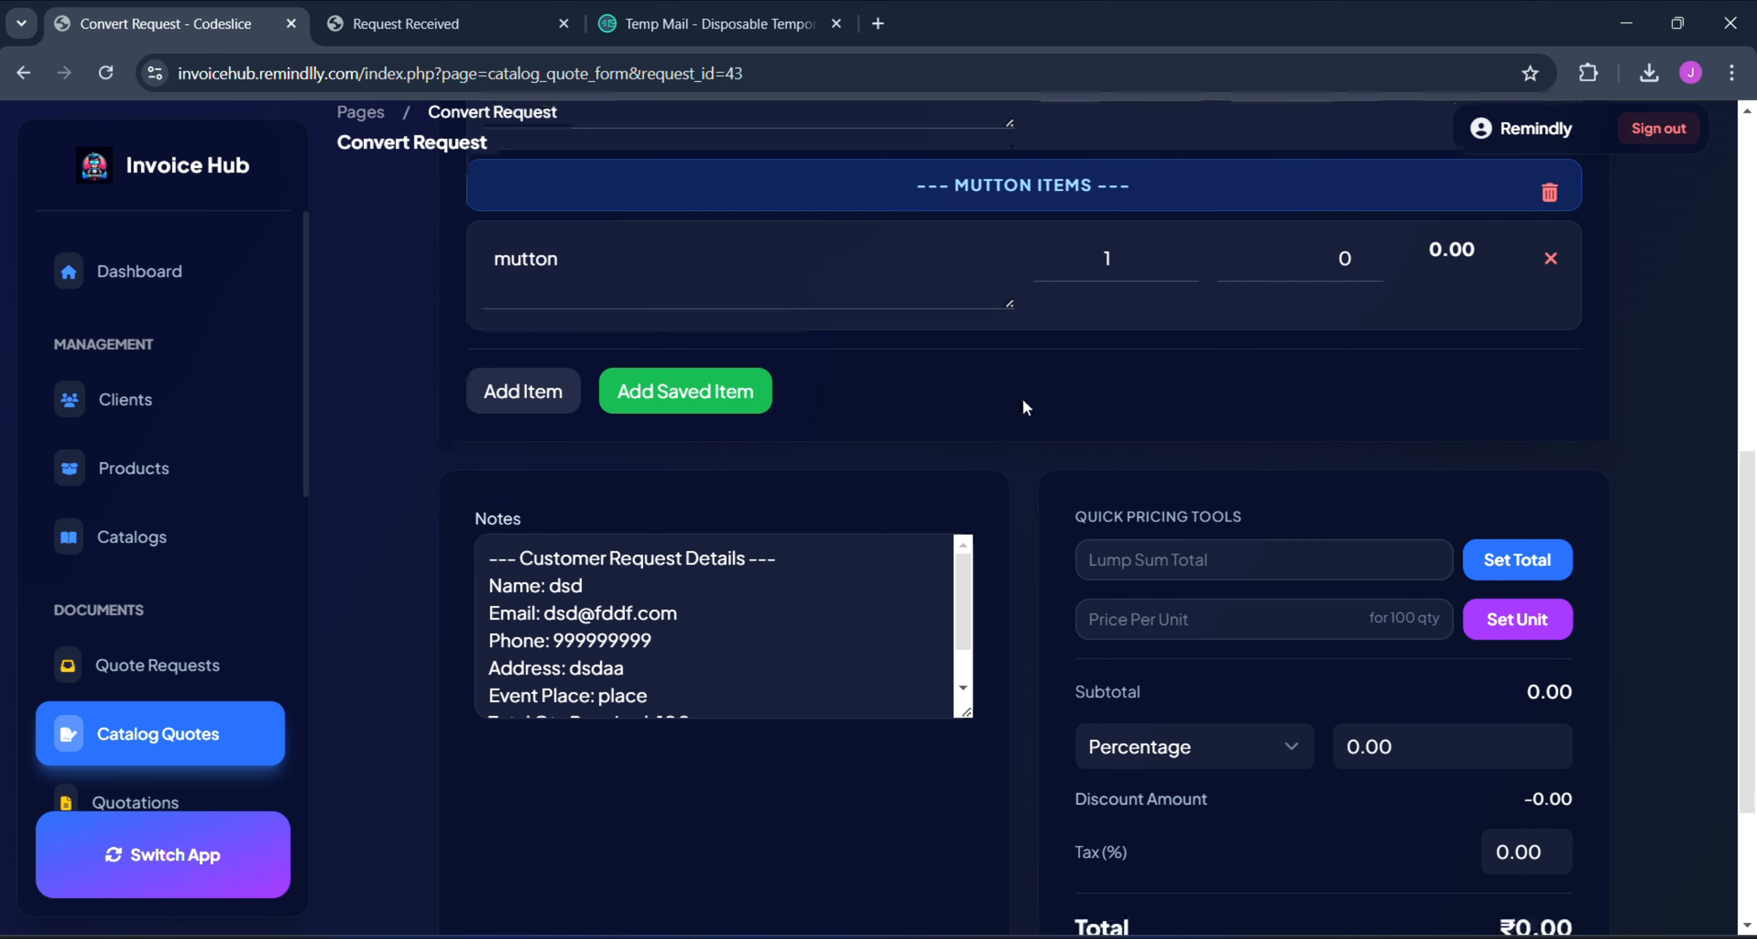
scroll(1064, 464, down, 1)
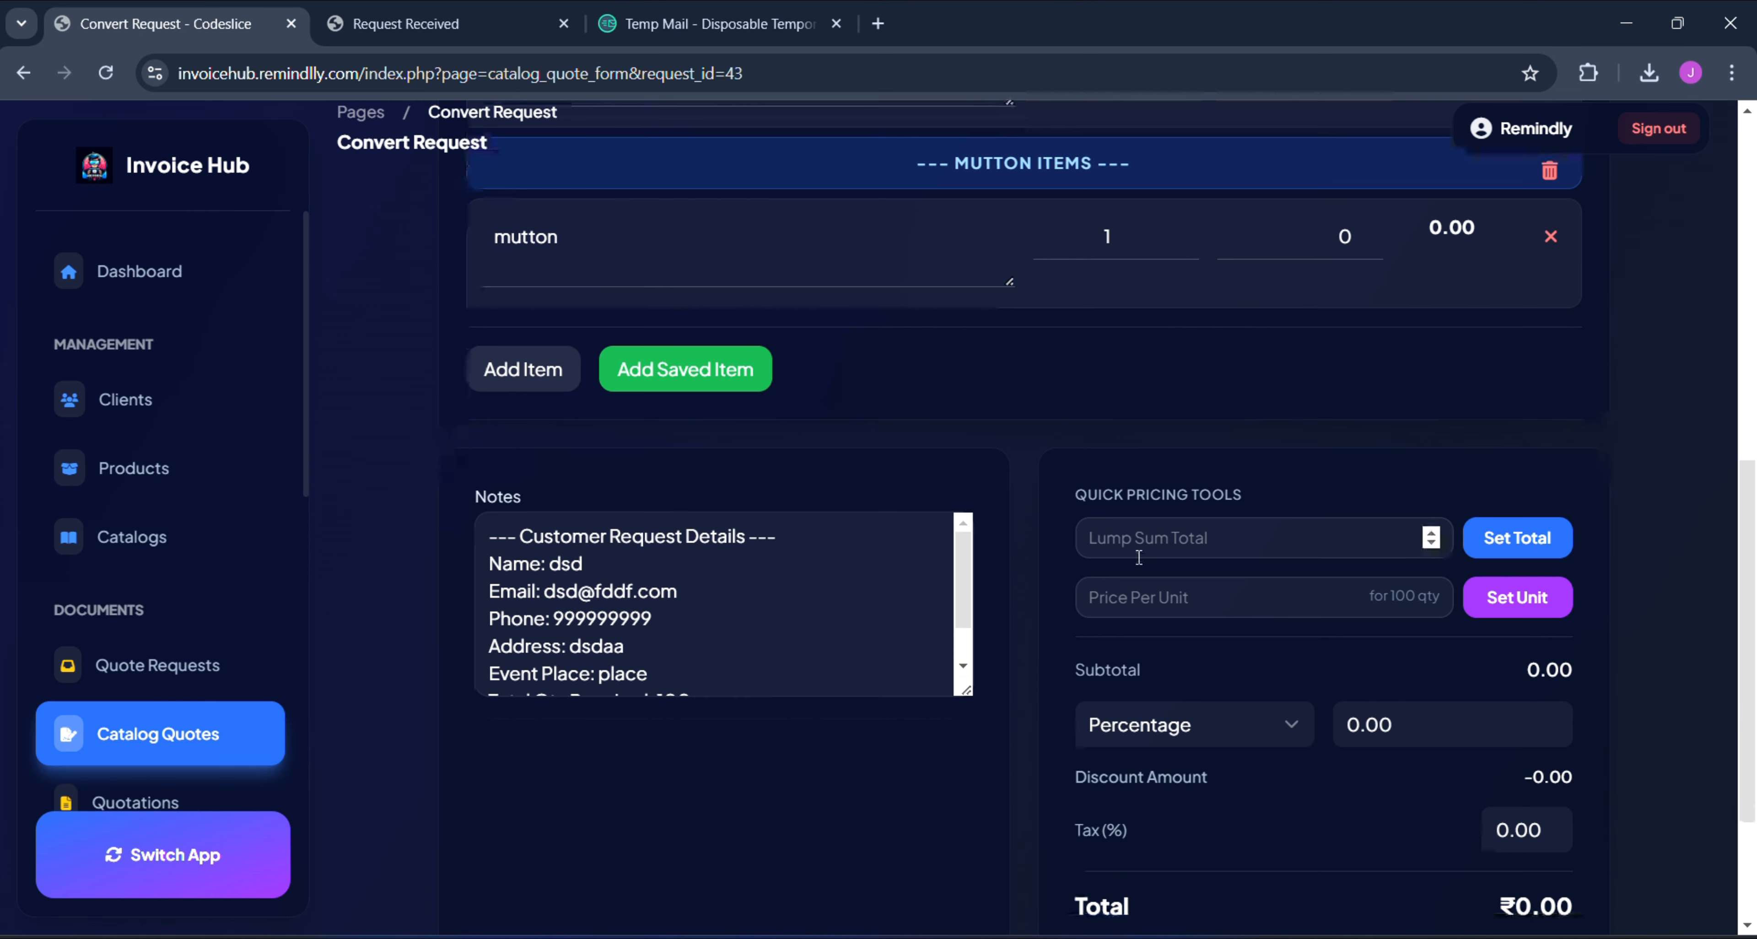
click(1146, 597)
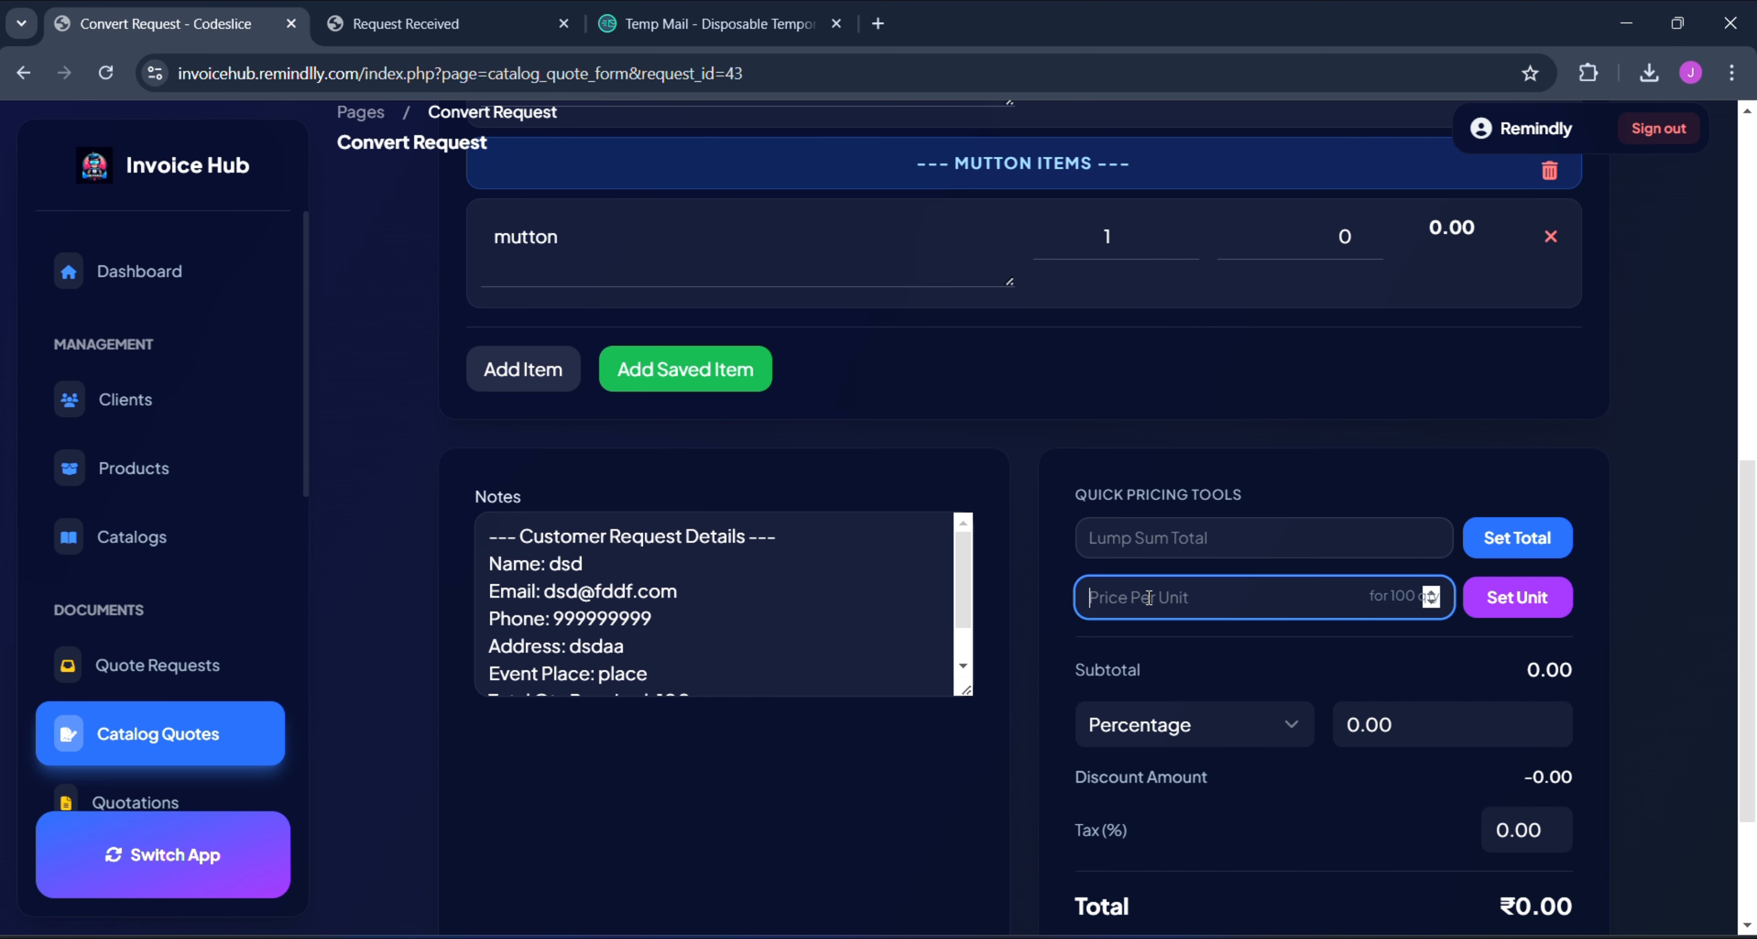
text(50)
click(1486, 599)
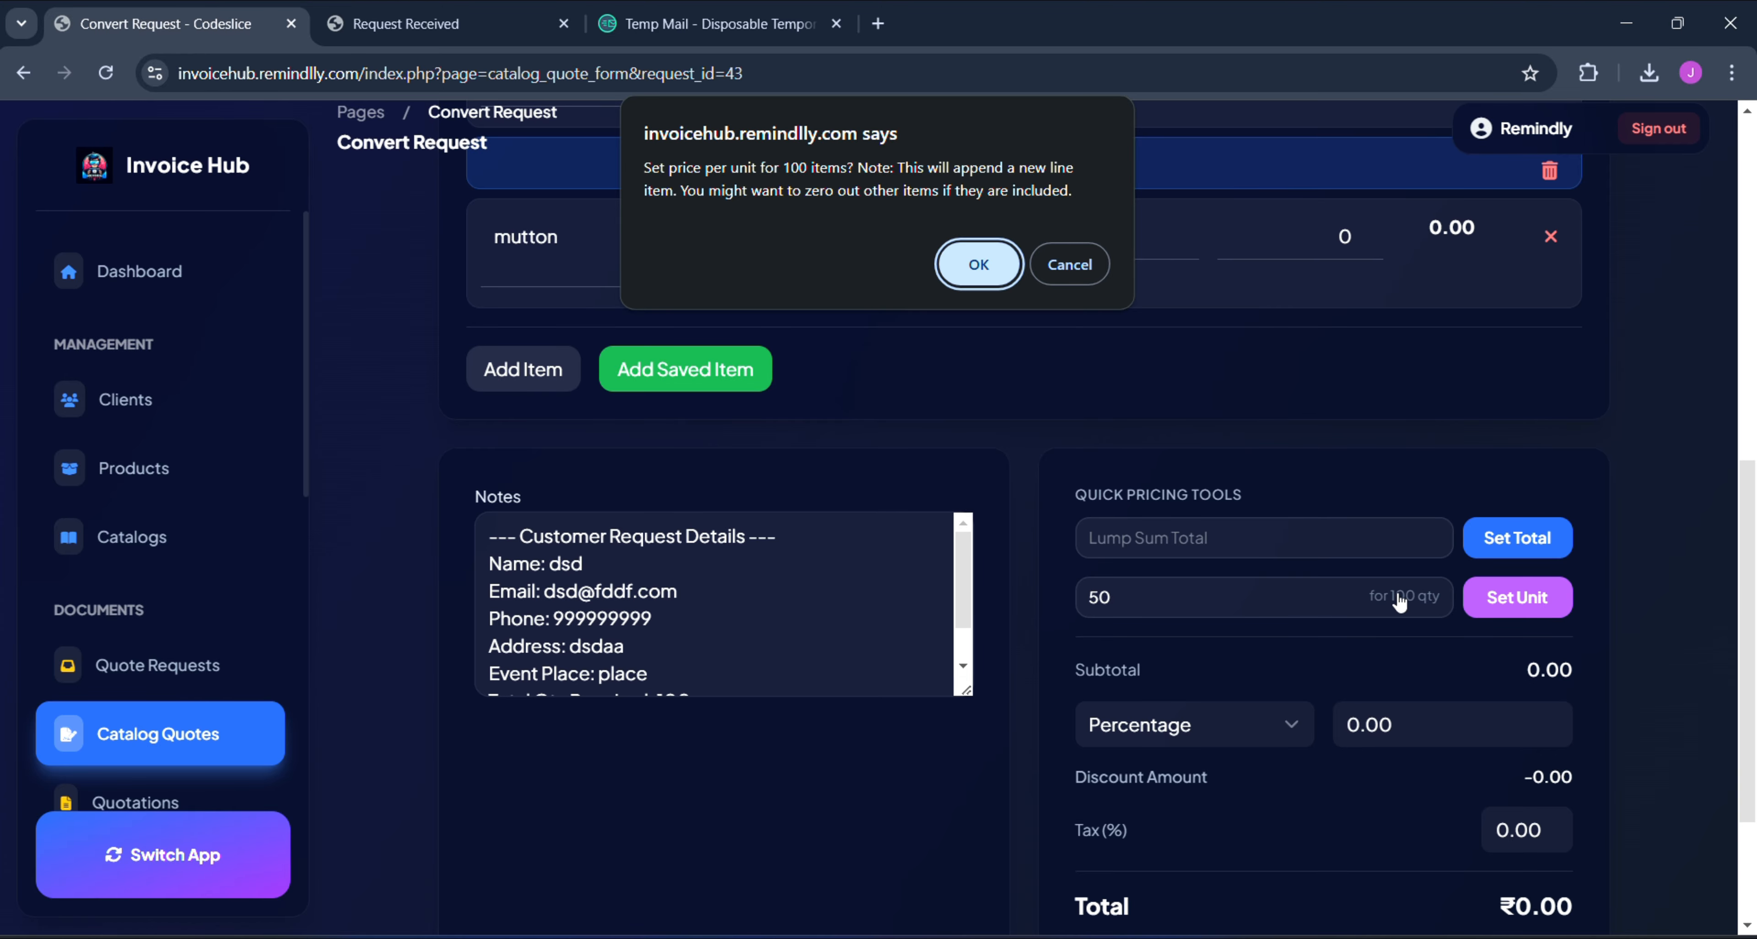
key(Return)
- Check the quote's totals, save the converted catalog quote, and save it again to exit to the Catalog Quotes list
scroll(1017, 367, down, 1)
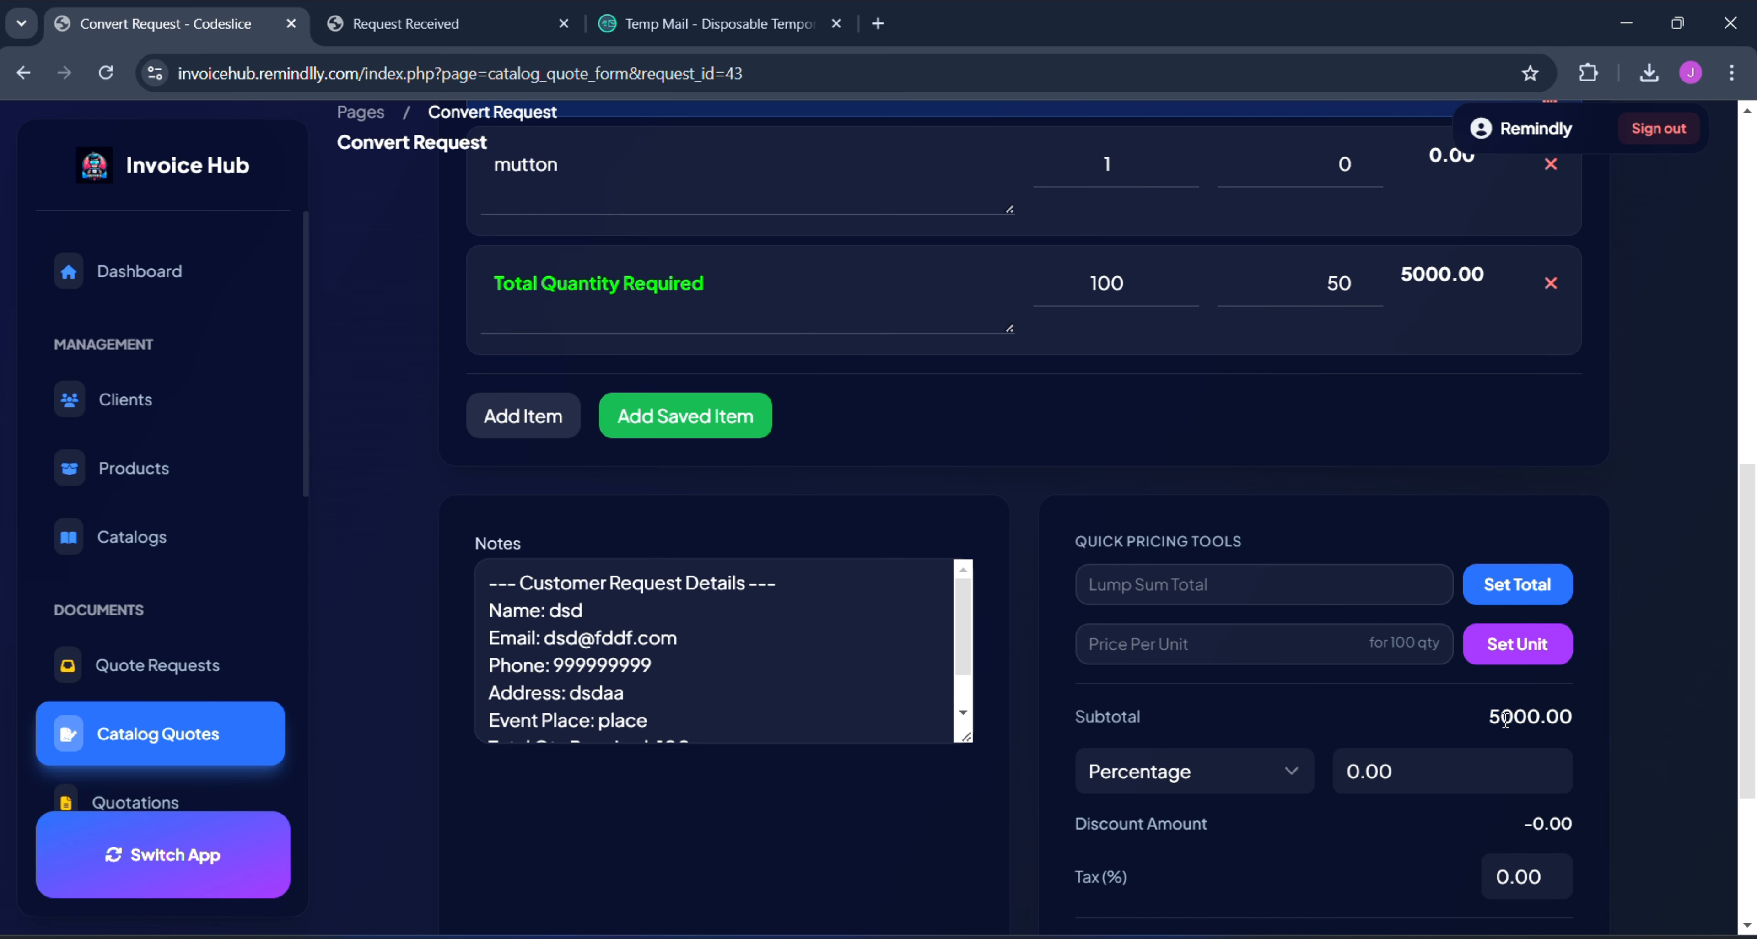
scroll(1506, 720, down, 3)
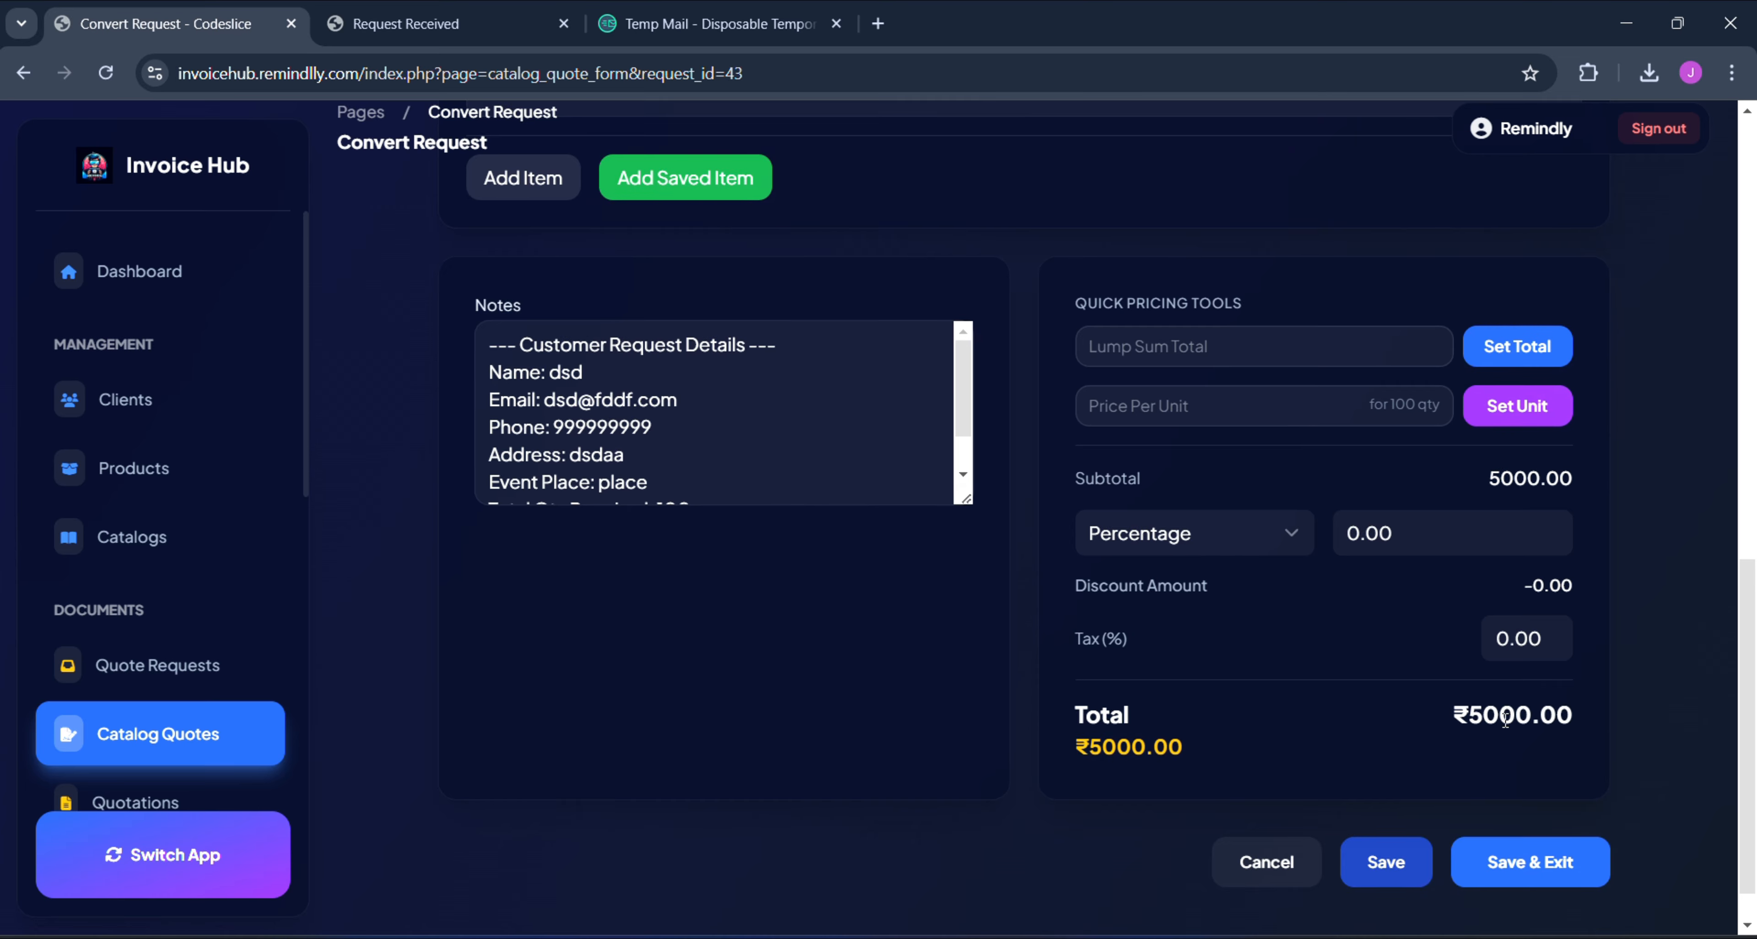
scroll(1446, 772, down, 1)
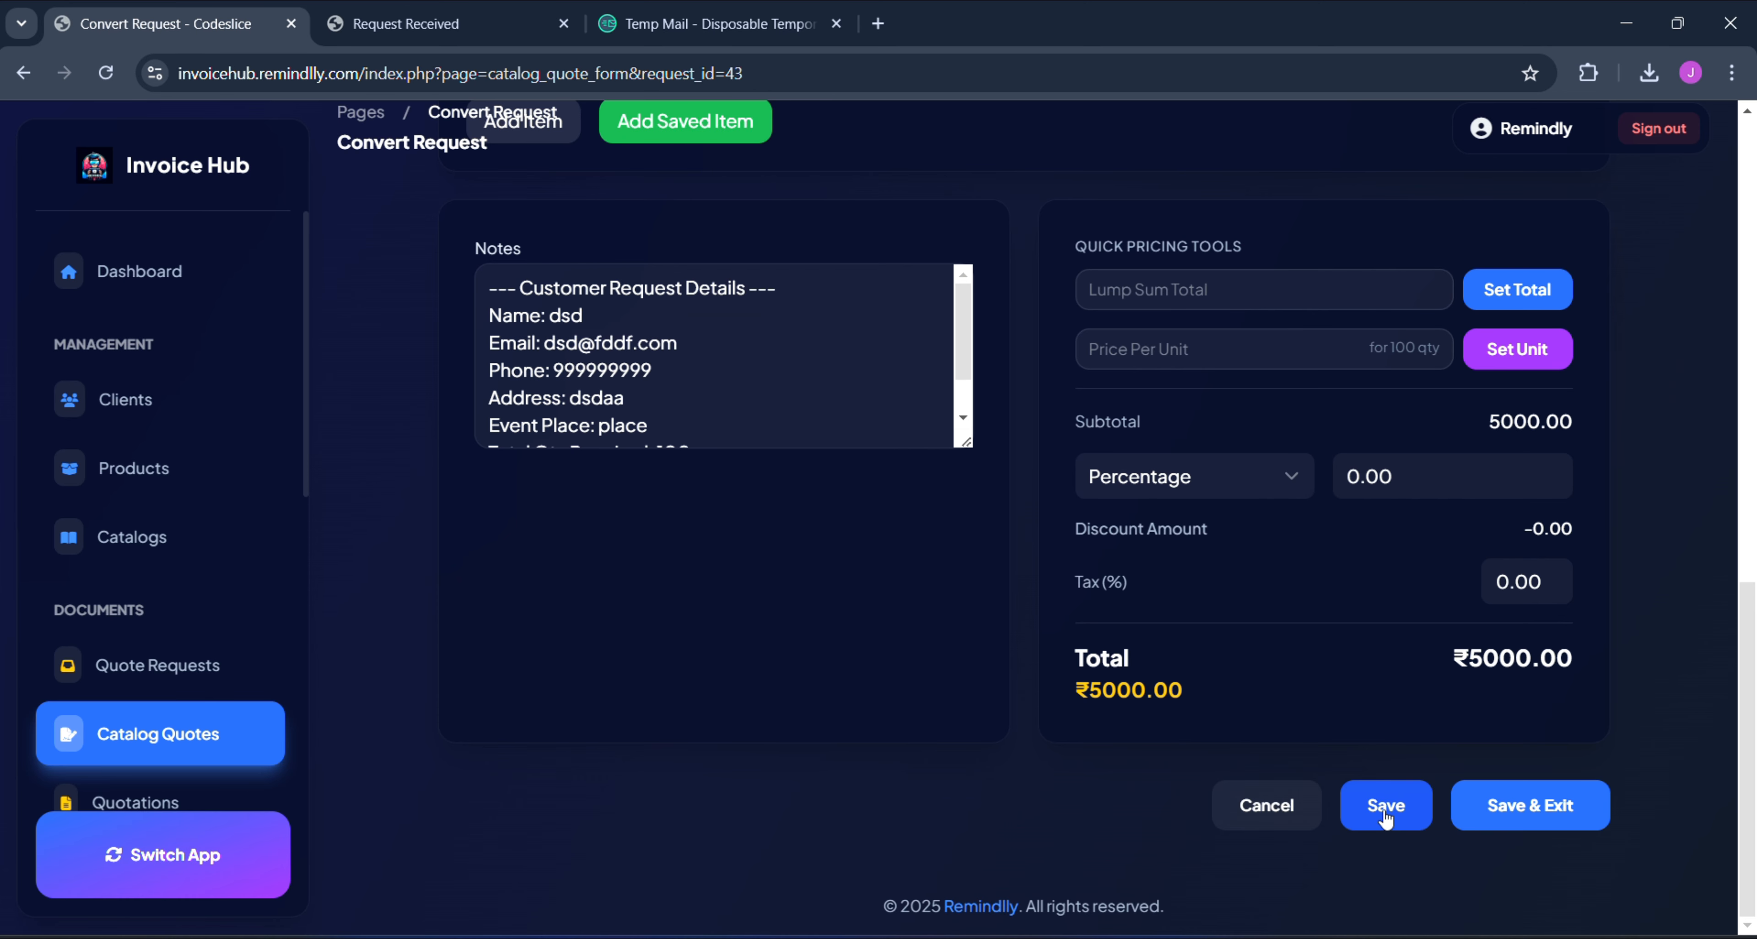
click(1413, 816)
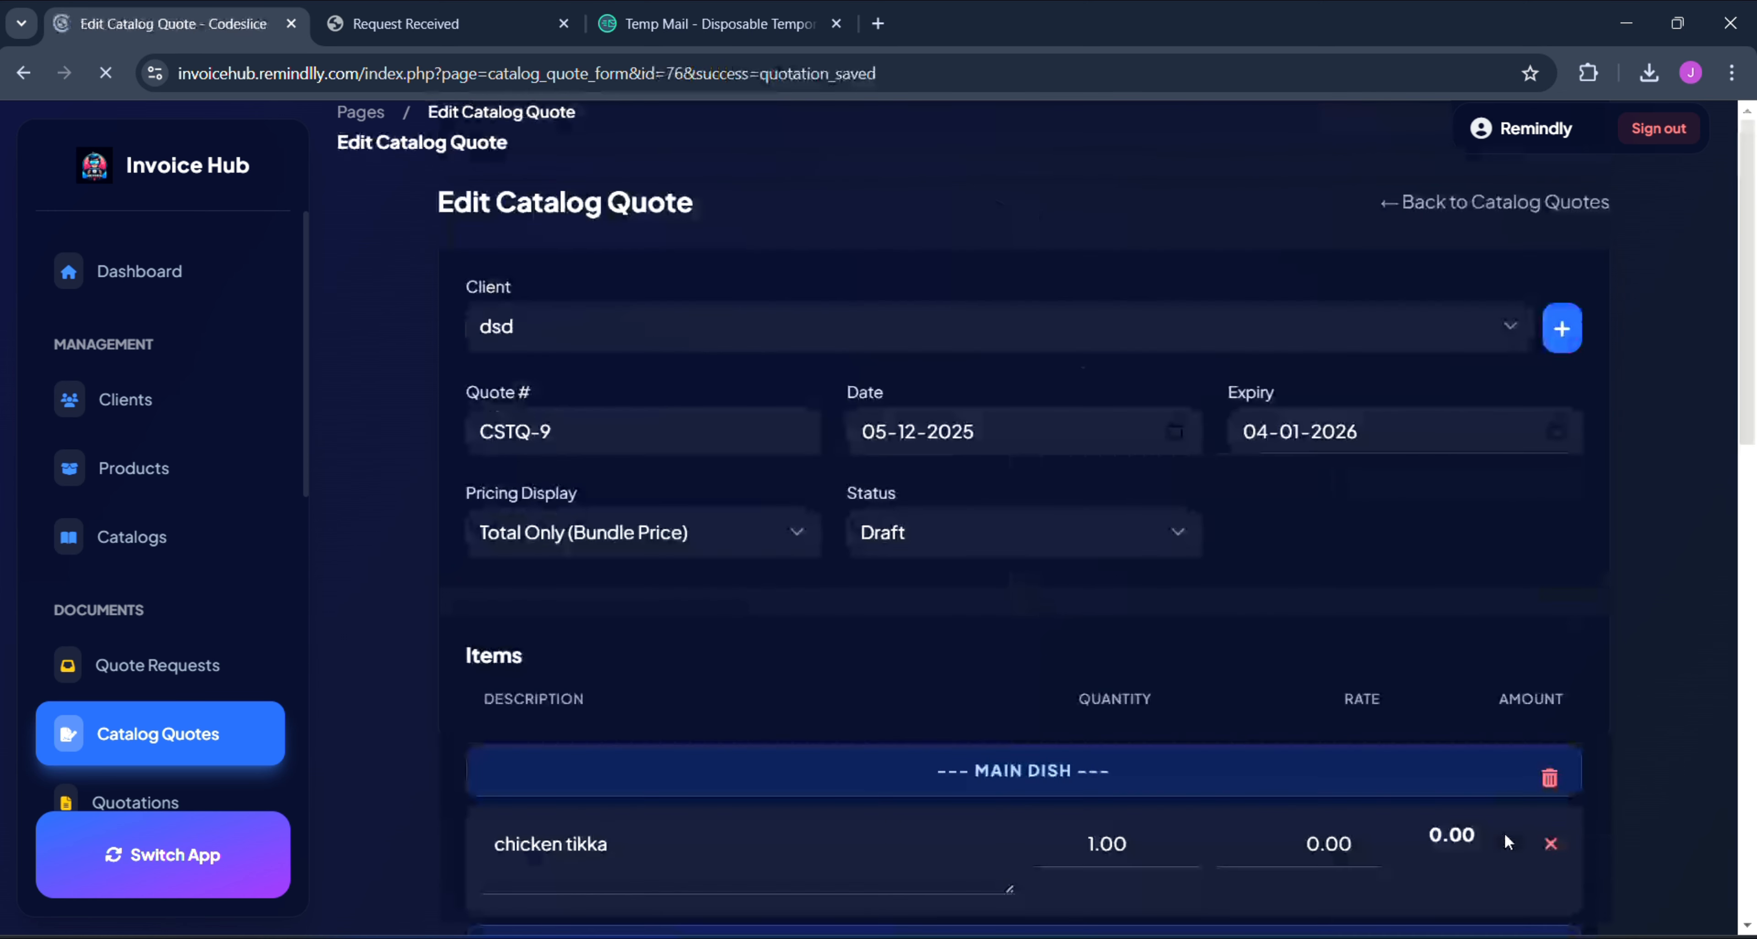
scroll(1446, 804, down, 7)
scroll(1446, 804, down, 5)
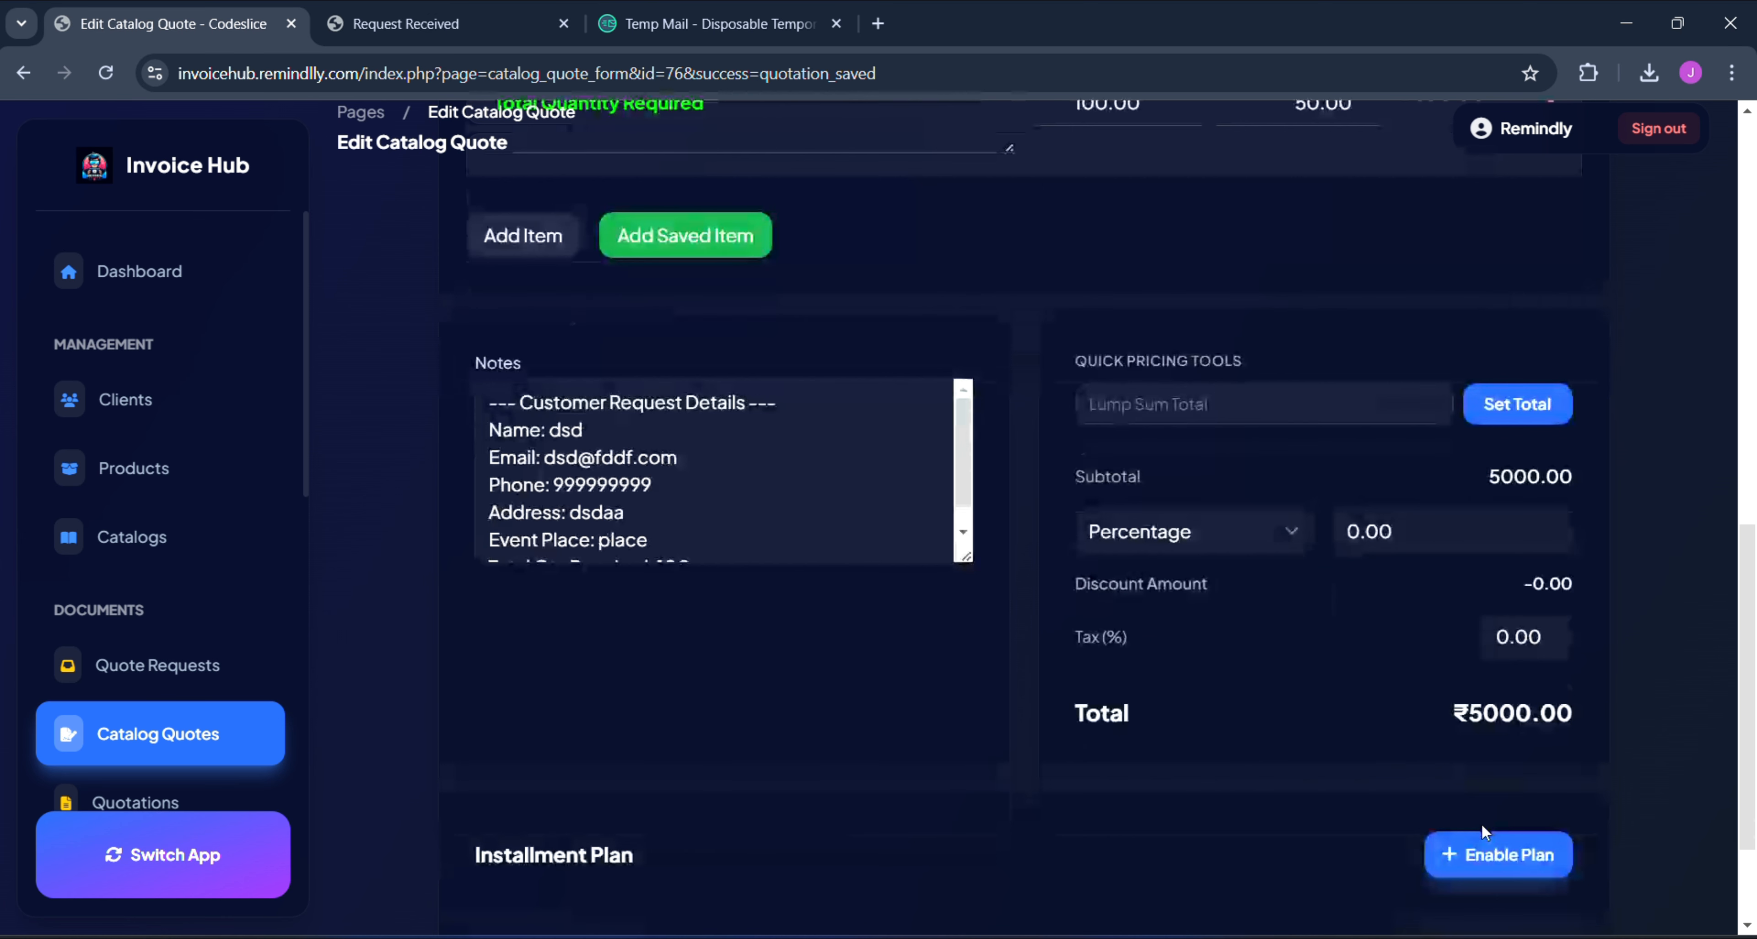
scroll(1510, 821, down, 1)
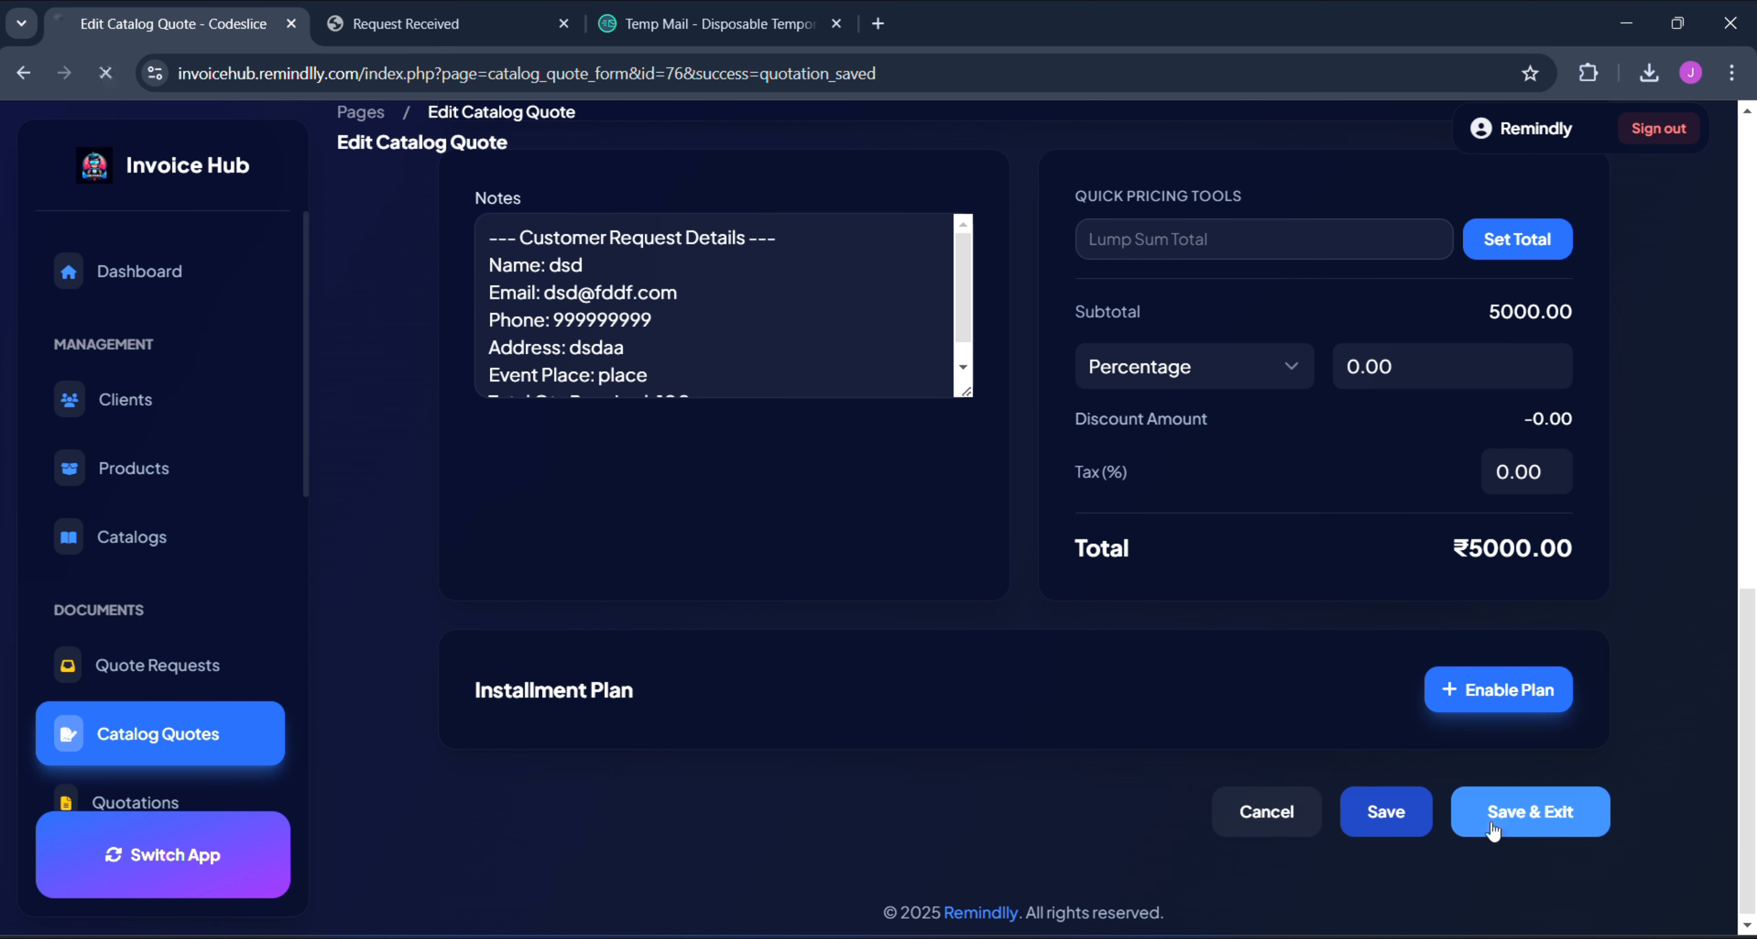
click(1514, 812)
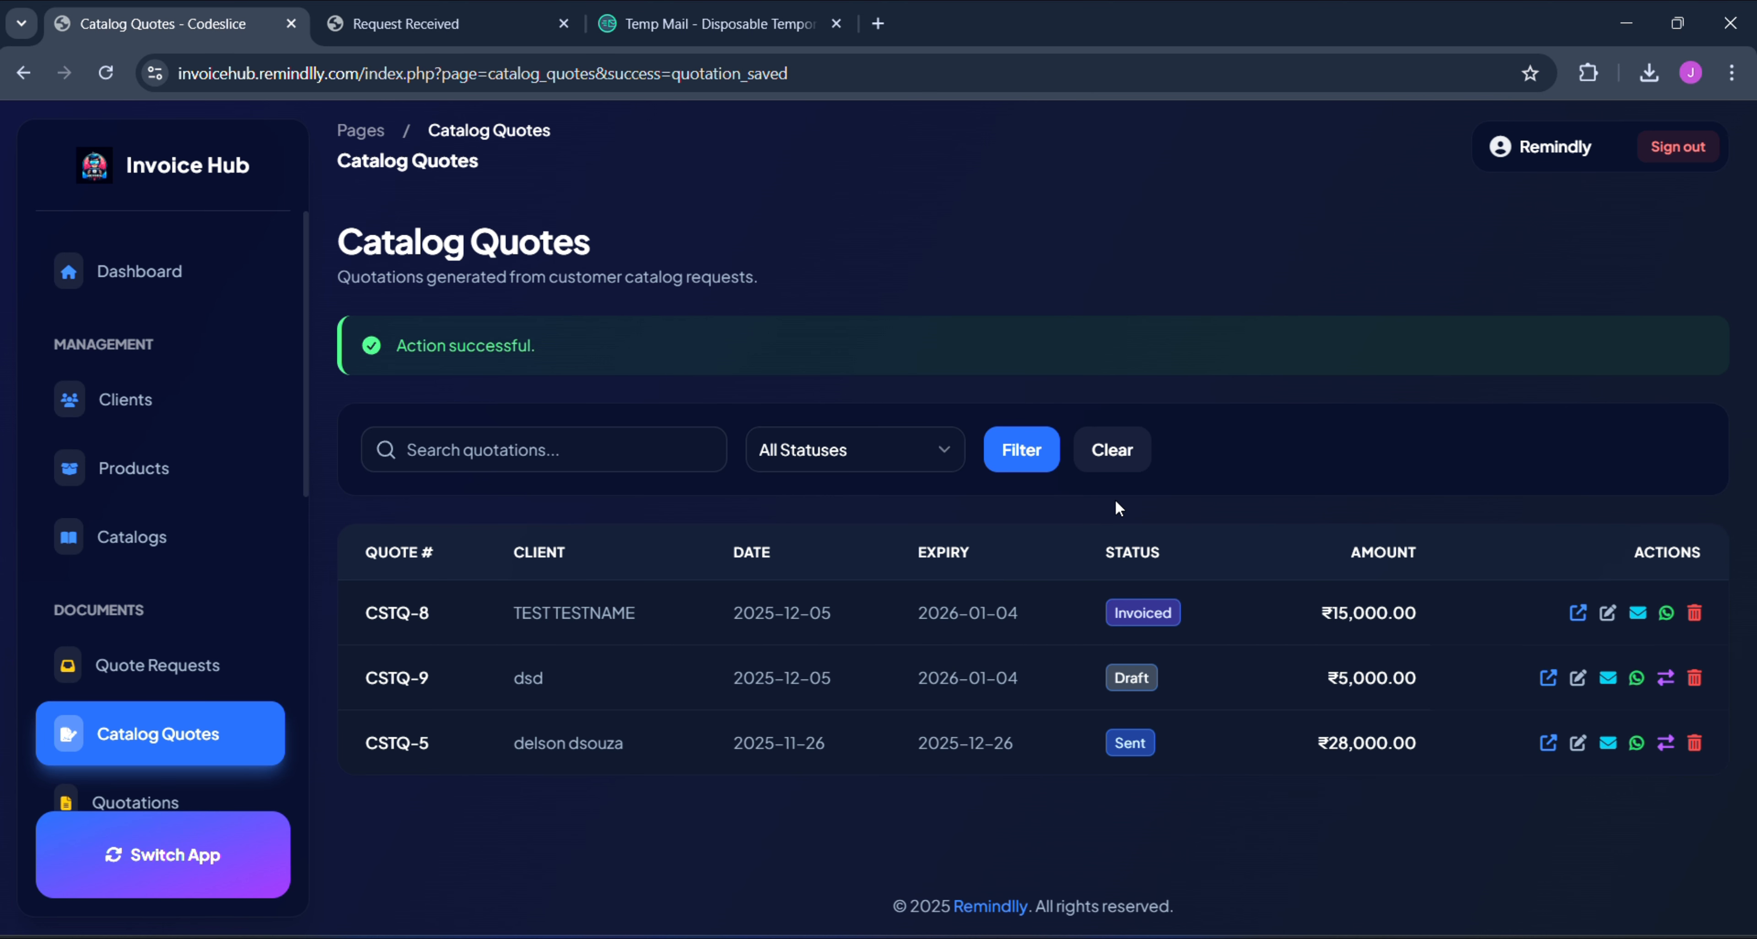
- Look over the new draft quote's number, client, dates and status in the Catalog Quotes list
scroll(118, 638, down, 2)
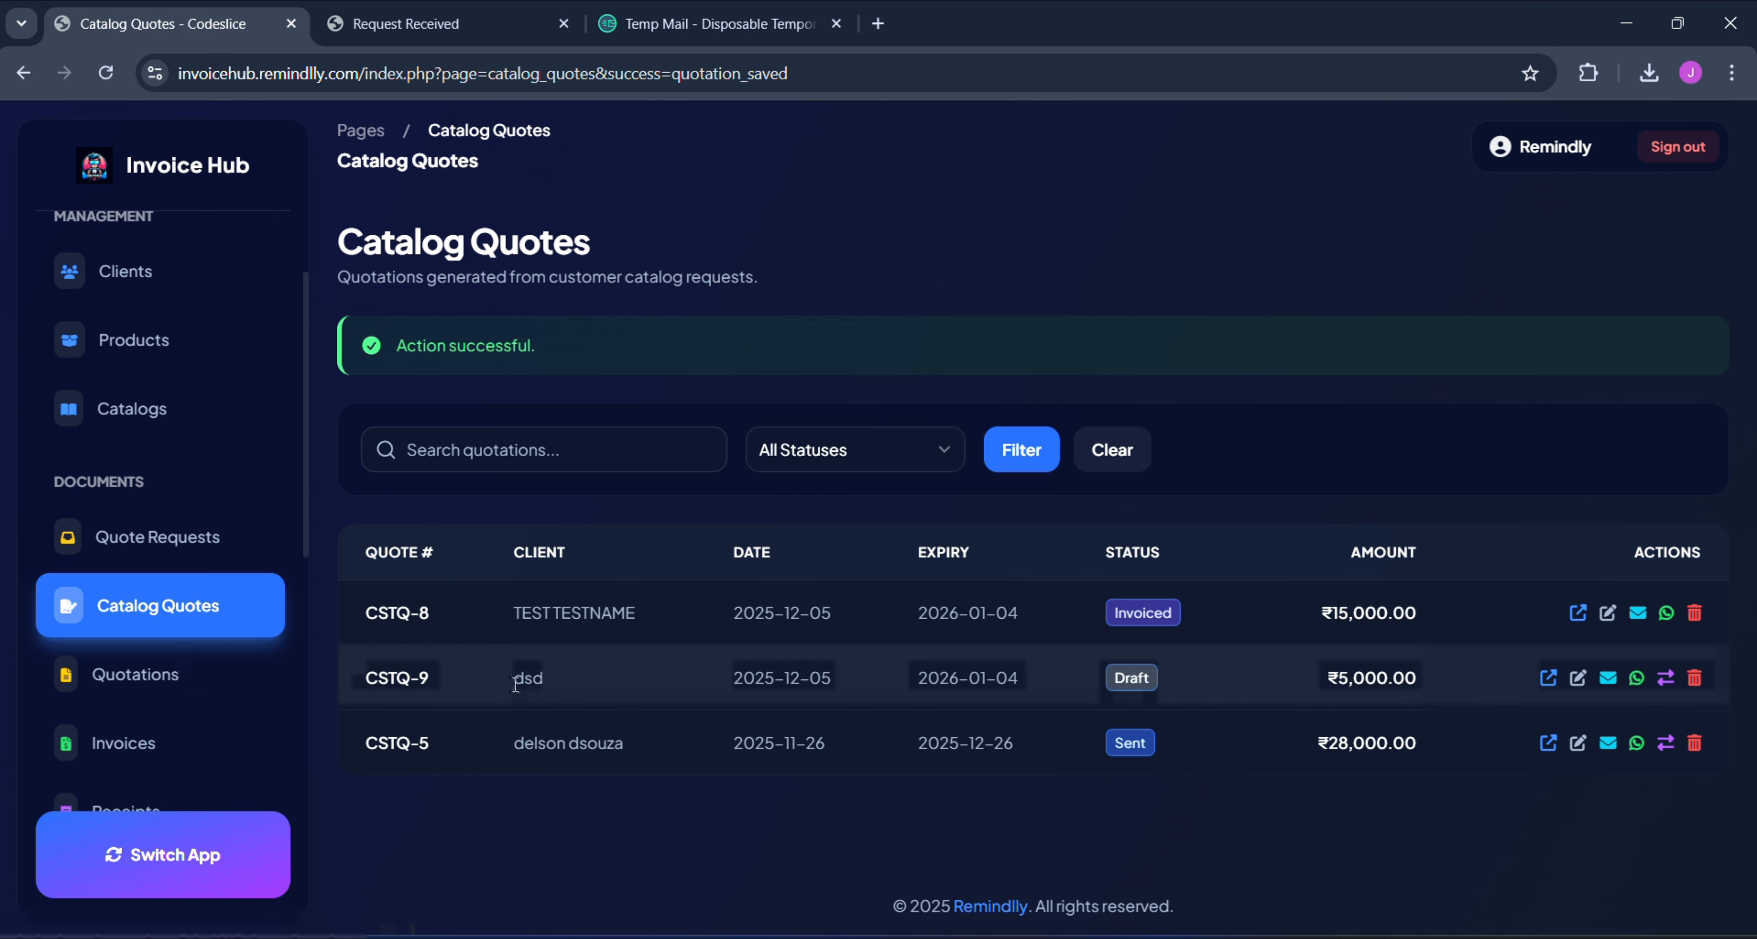
drag(522, 680, 1317, 682)
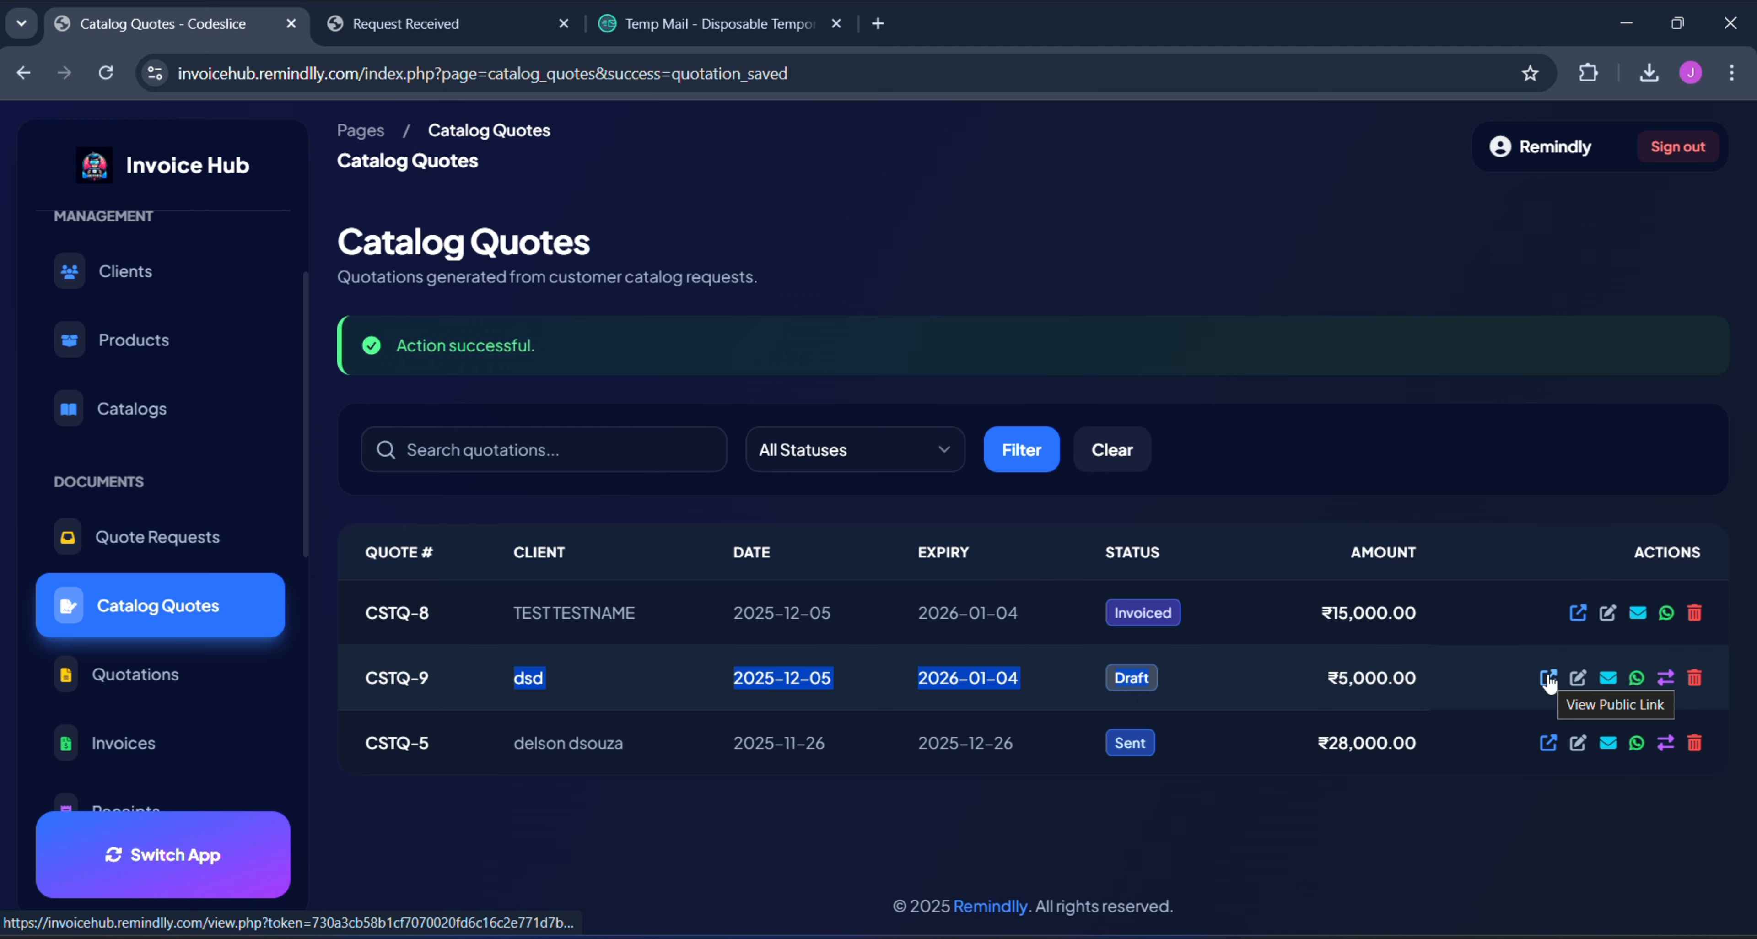
double_click(386, 662)
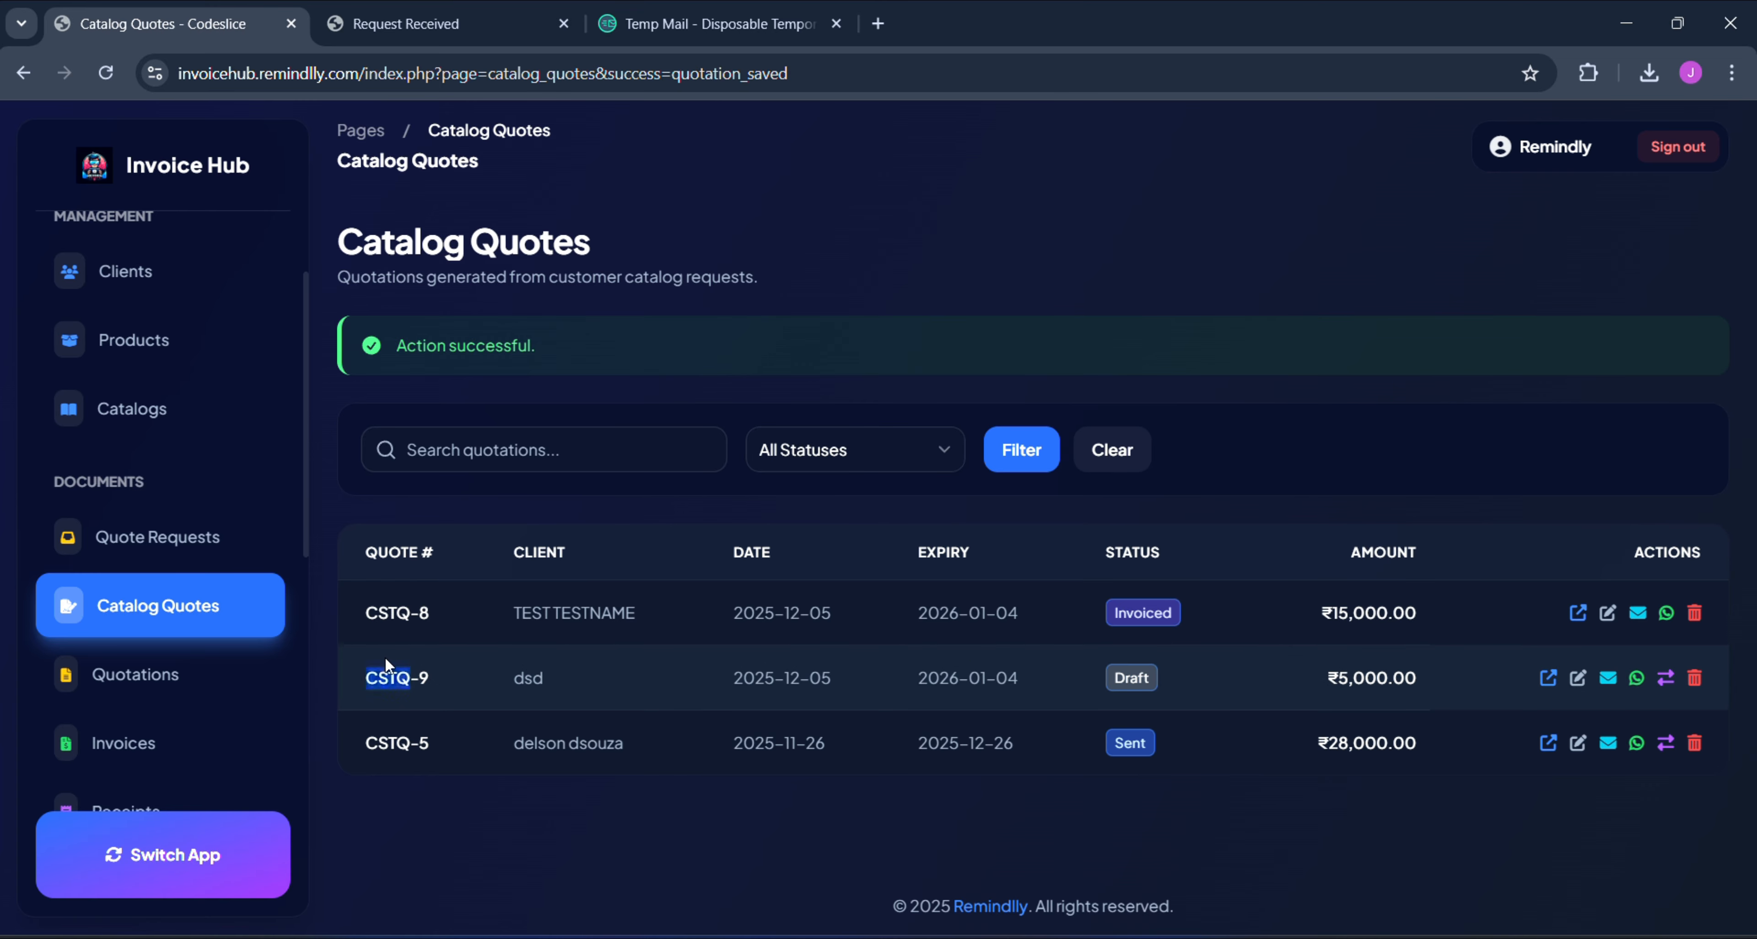
drag(530, 710, 1130, 657)
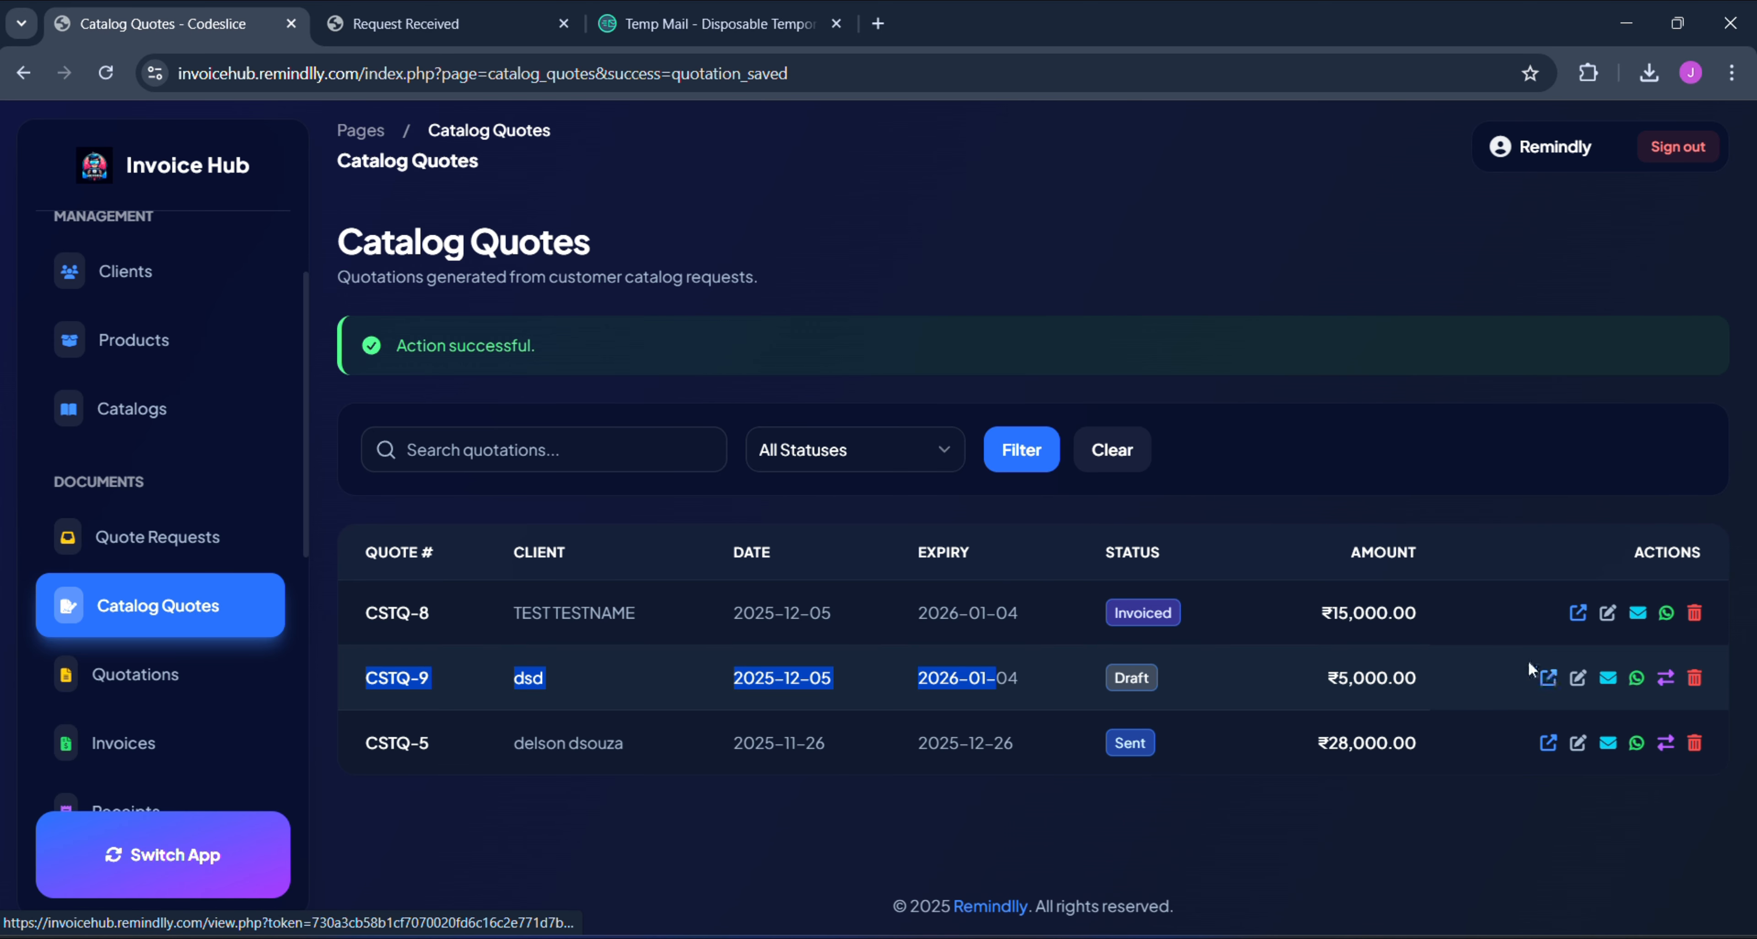
- View the new draft quote's public link and review its items, calculation details, total due and customer request details
click(1550, 679)
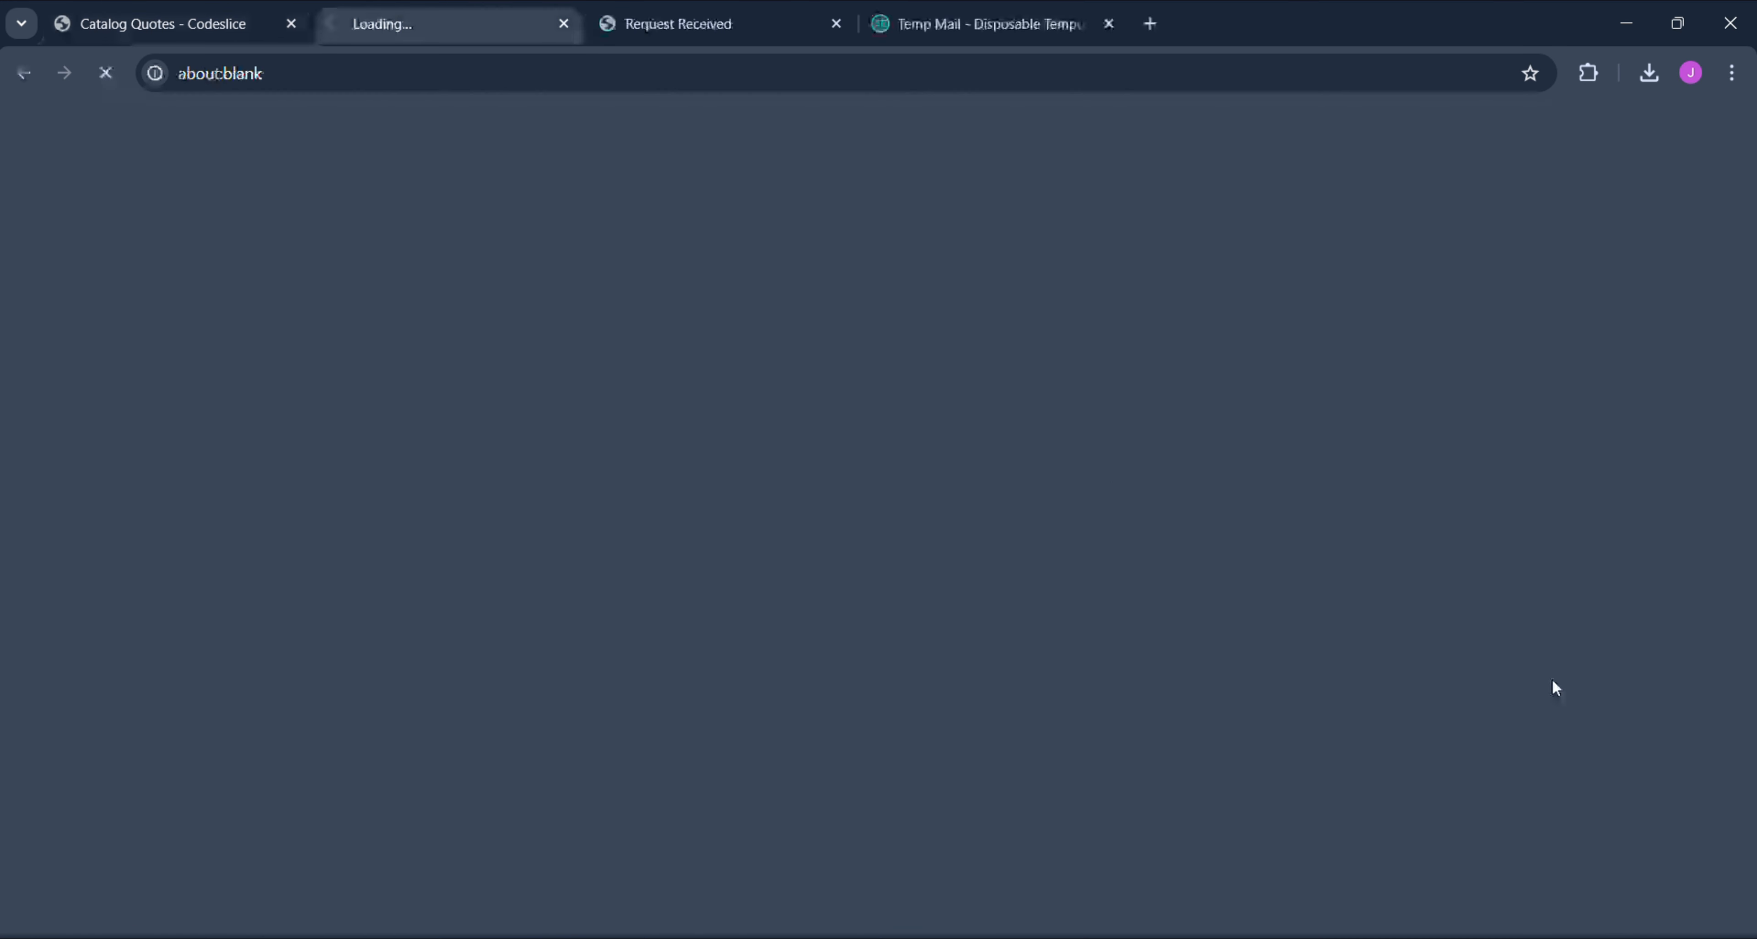
scroll(708, 588, down, 6)
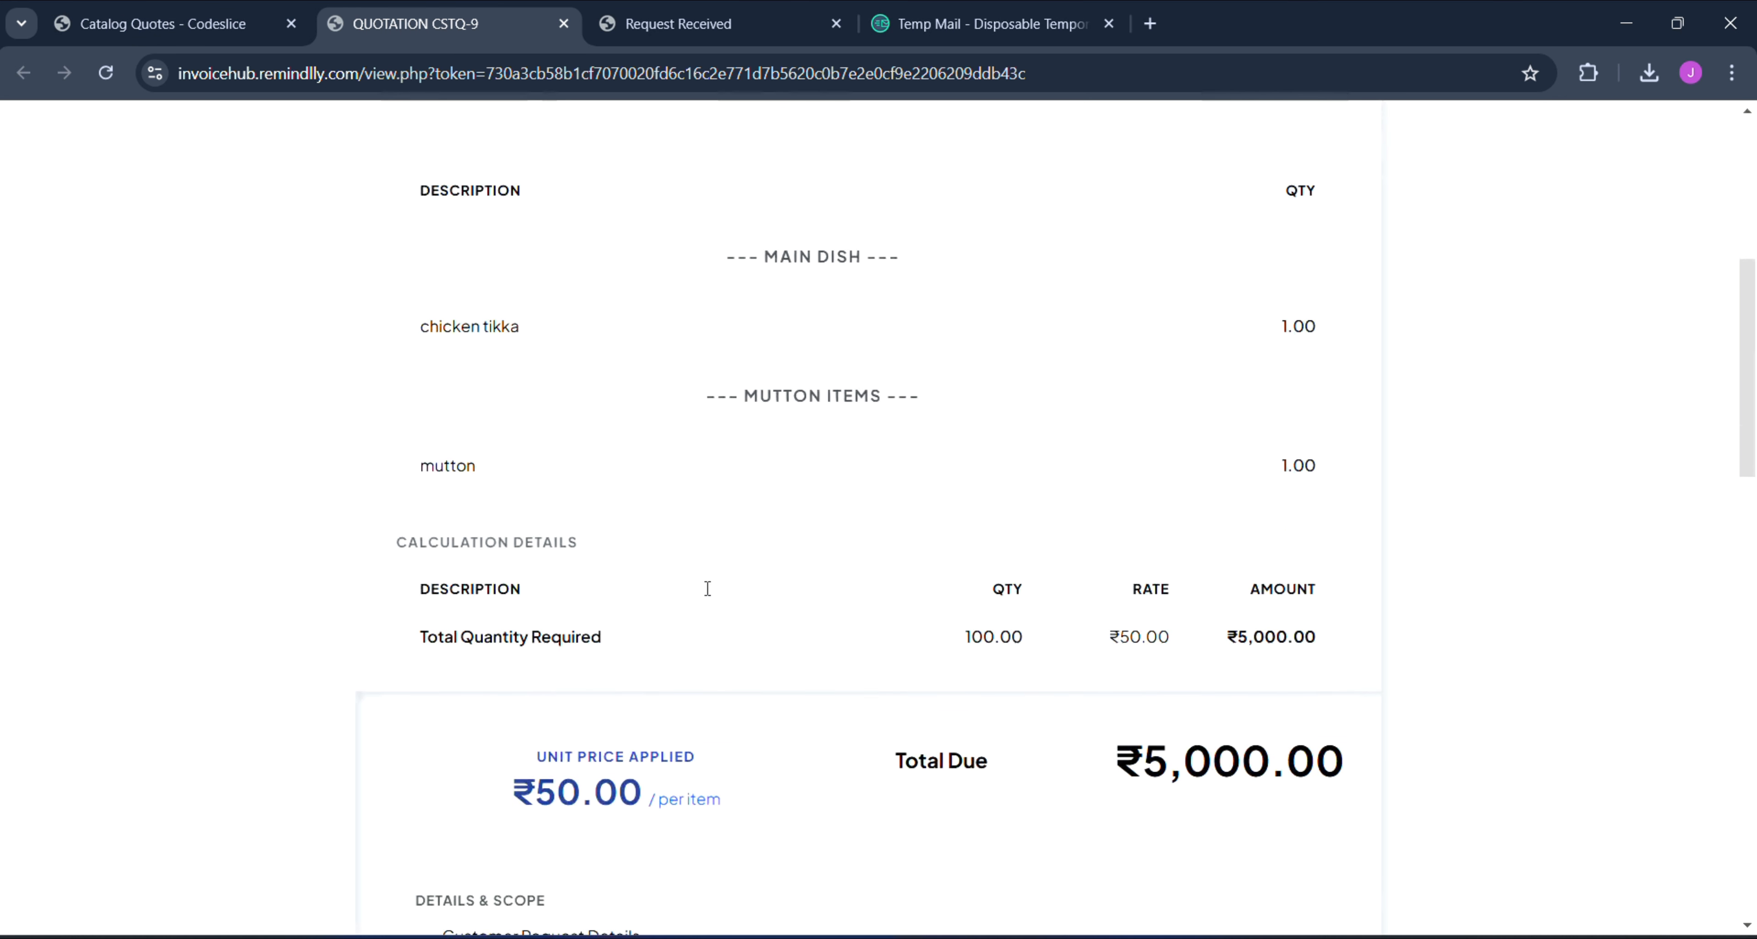
scroll(708, 588, down, 10)
scroll(706, 596, up, 8)
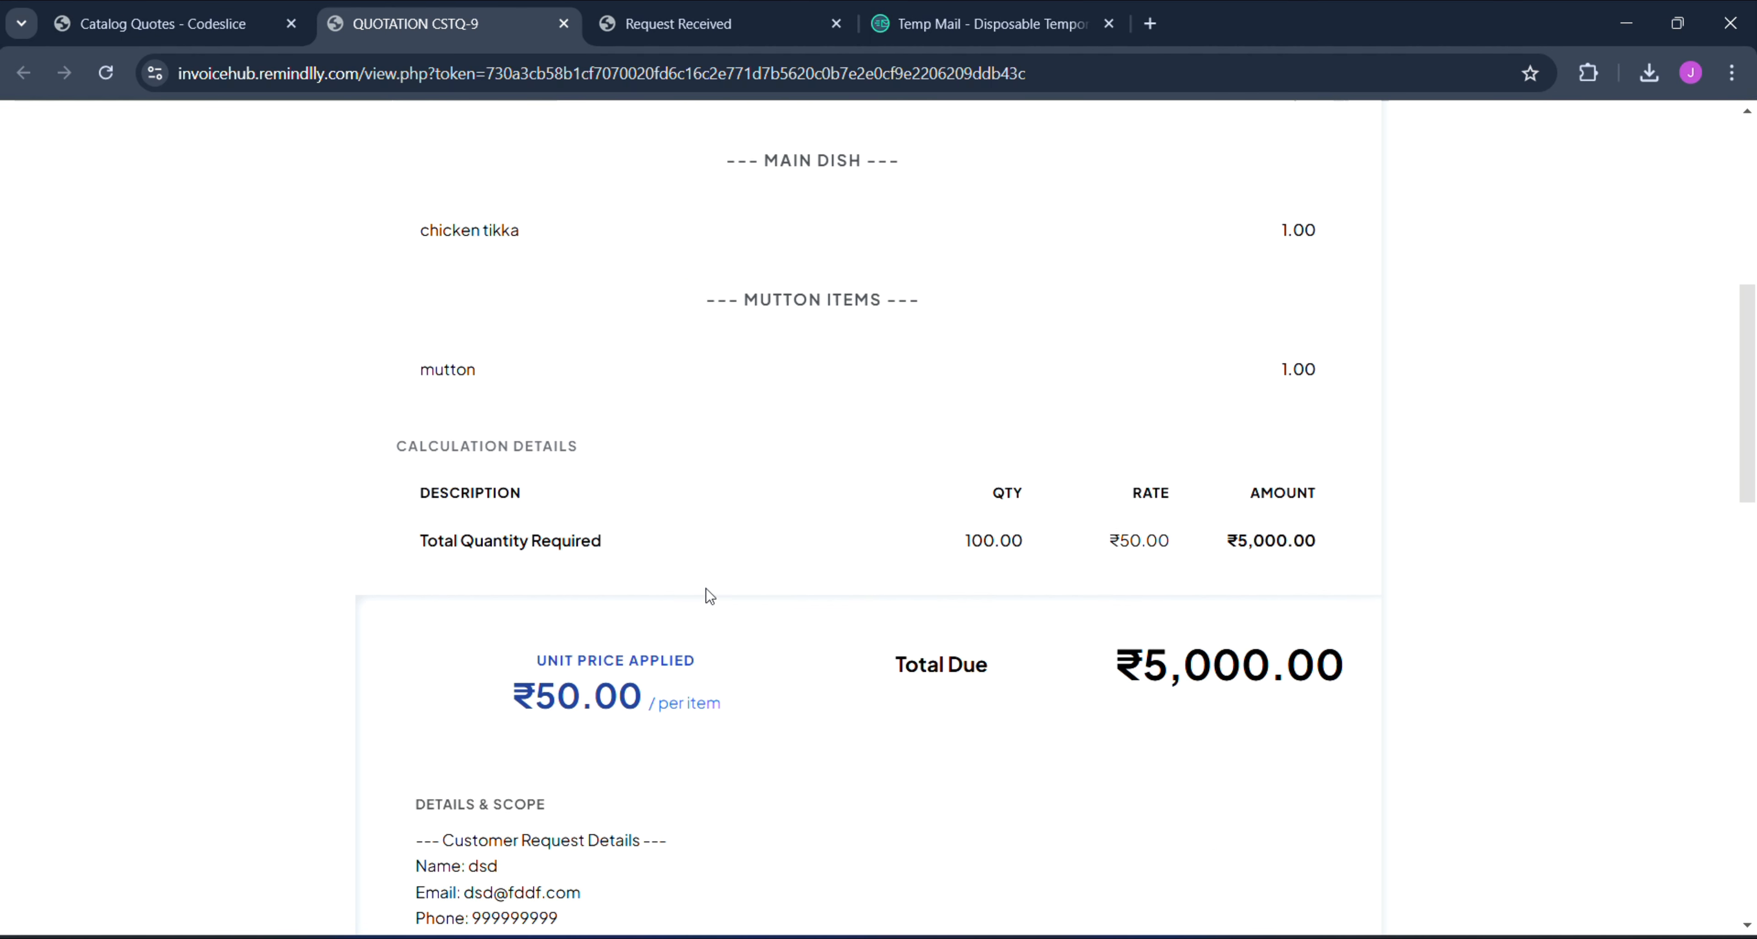
- Review the dishes listed under Main Dish and Mutton Items on the public quotation
scroll(708, 595, down, 1)
scroll(707, 588, up, 5)
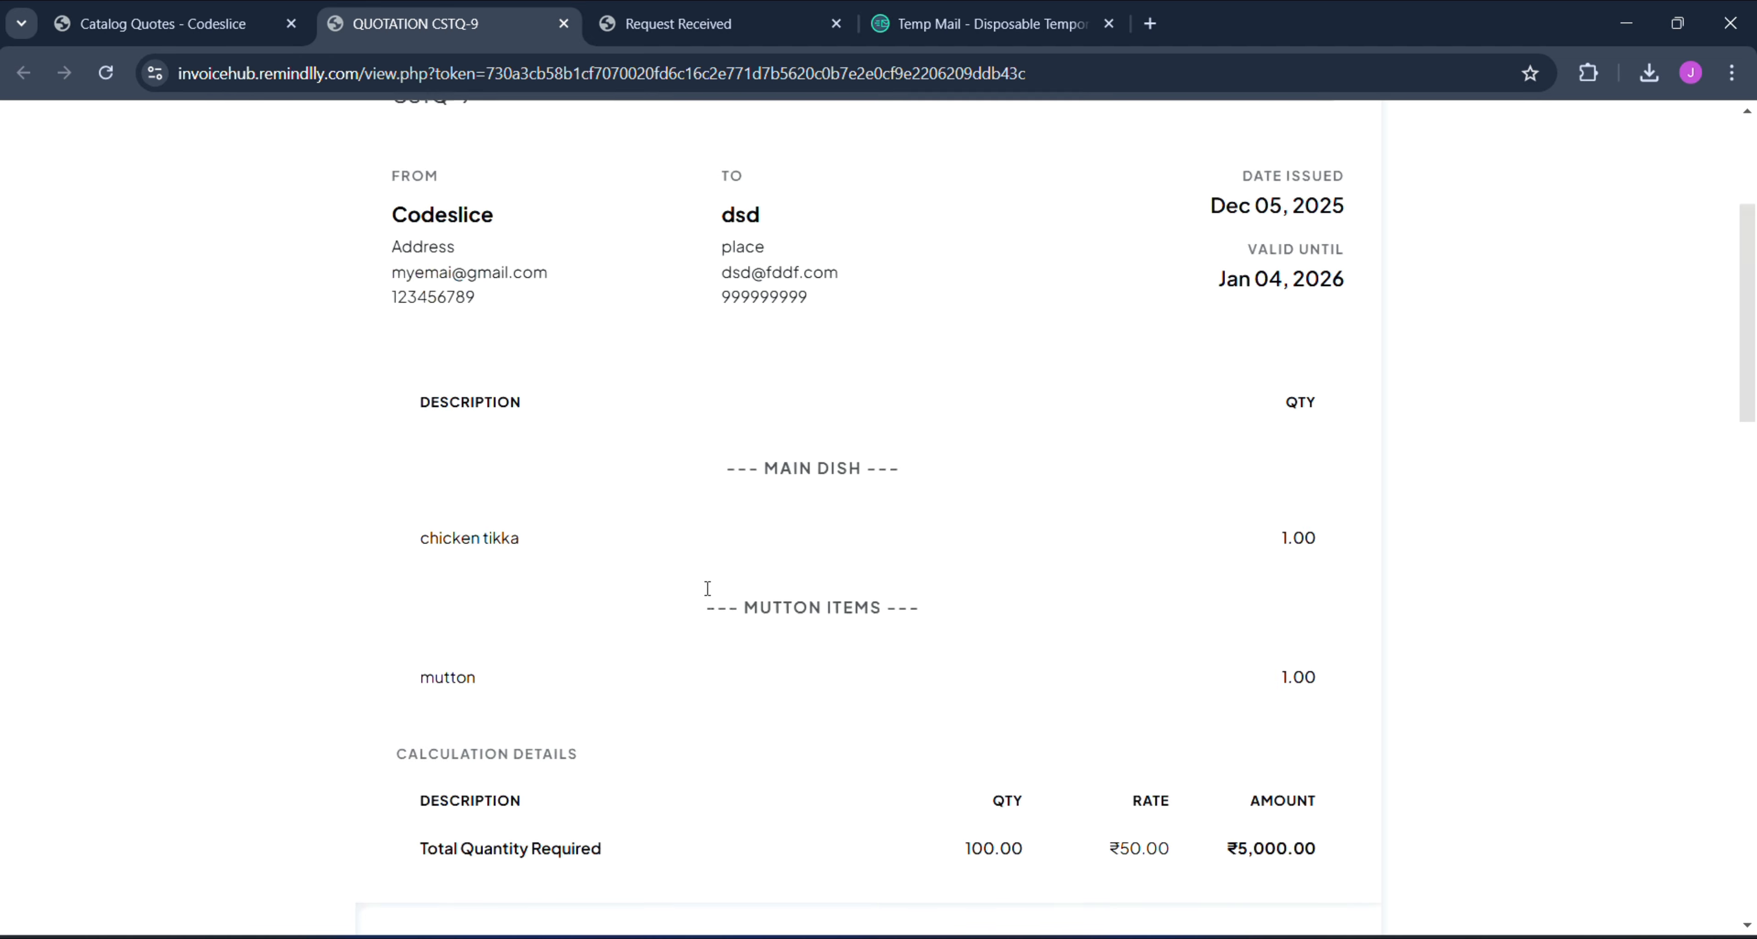
drag(477, 443, 865, 682)
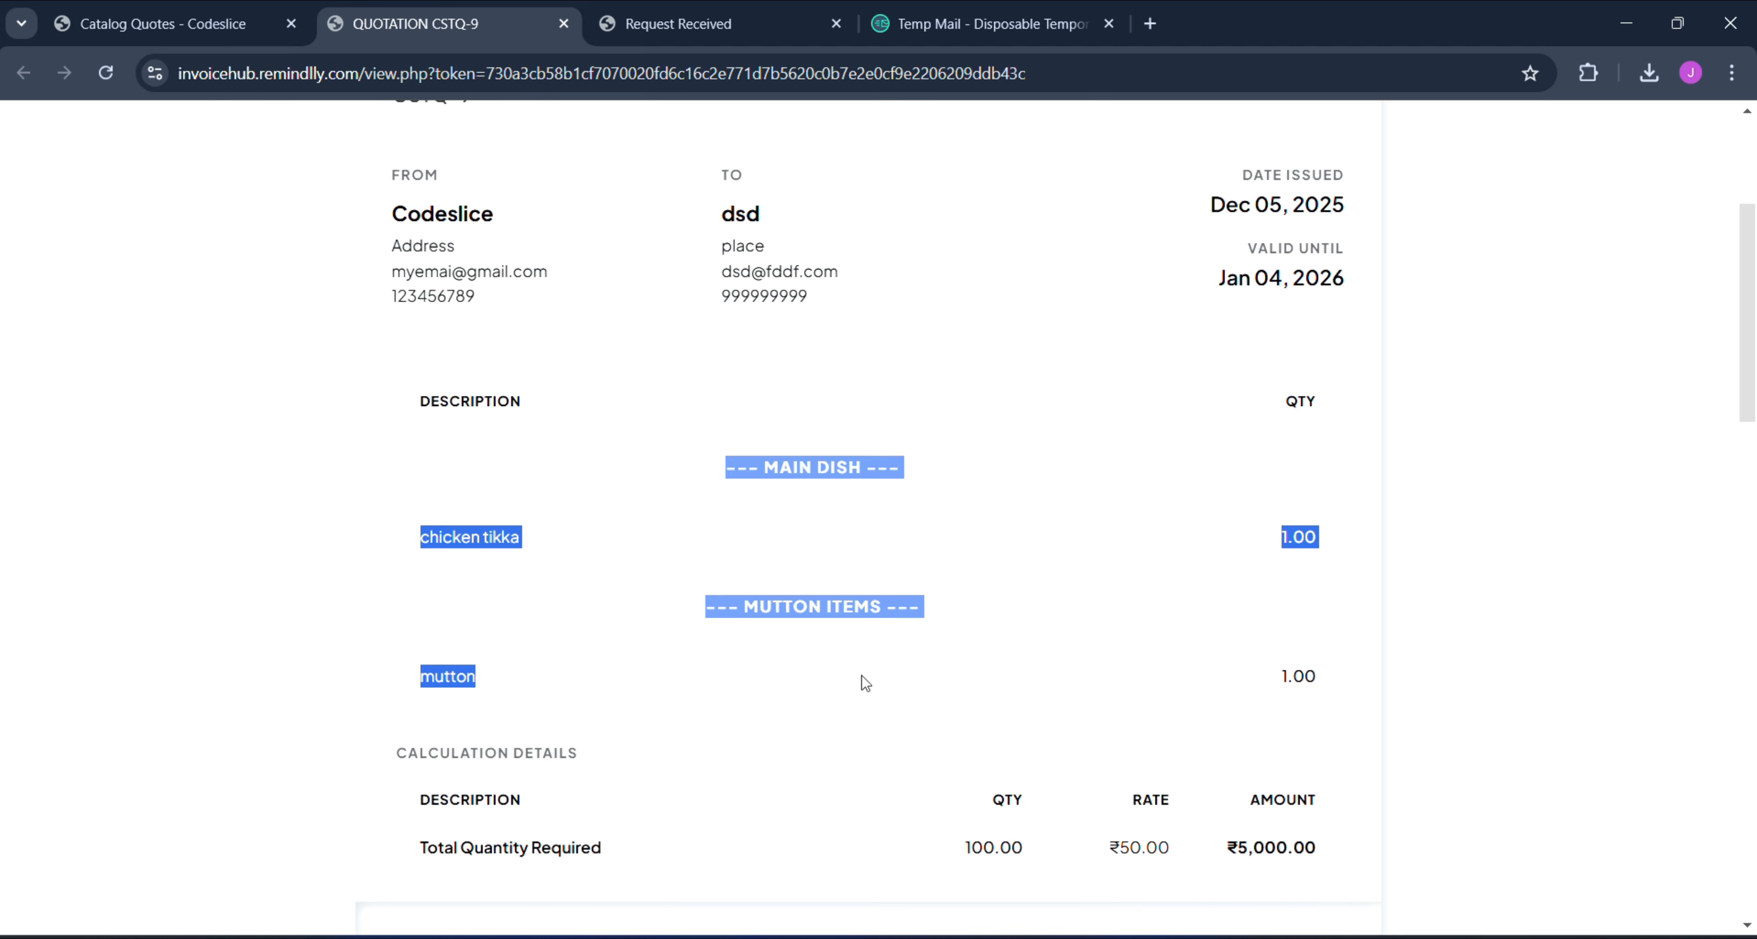
click(863, 681)
scroll(926, 664, down, 2)
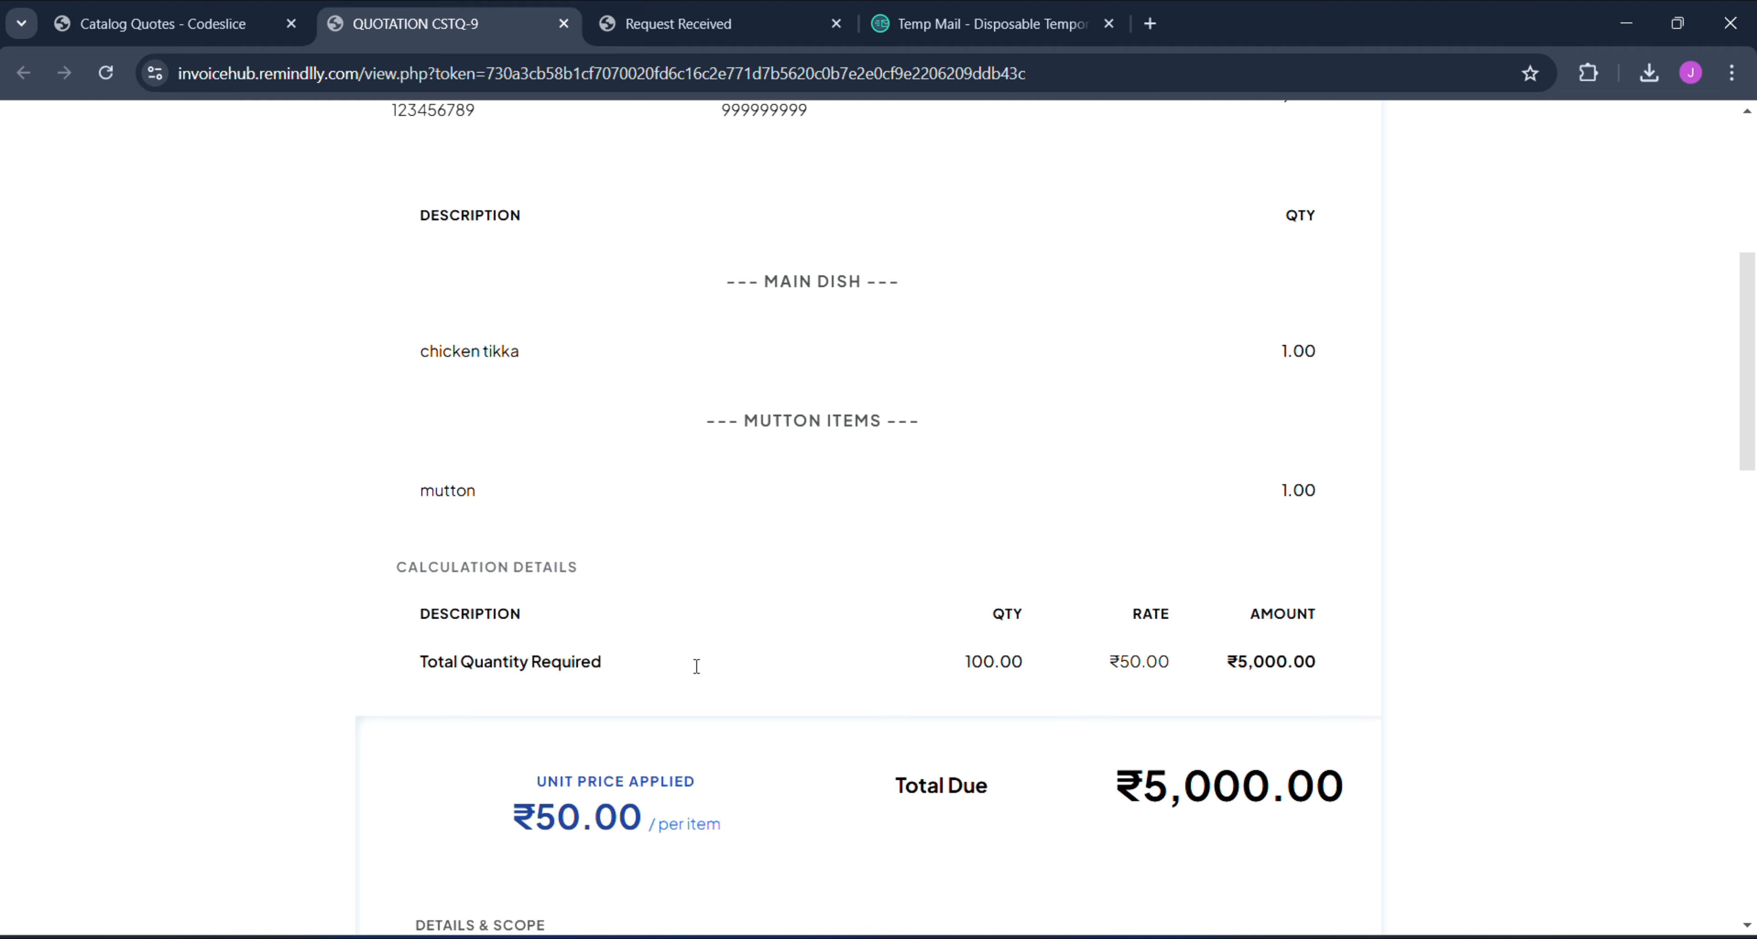
- Check the rate, quantity and amount of the Total Quantity Required row in the quotation's calculation details
drag(511, 619, 1171, 653)
click(1171, 653)
triple_click(1118, 652)
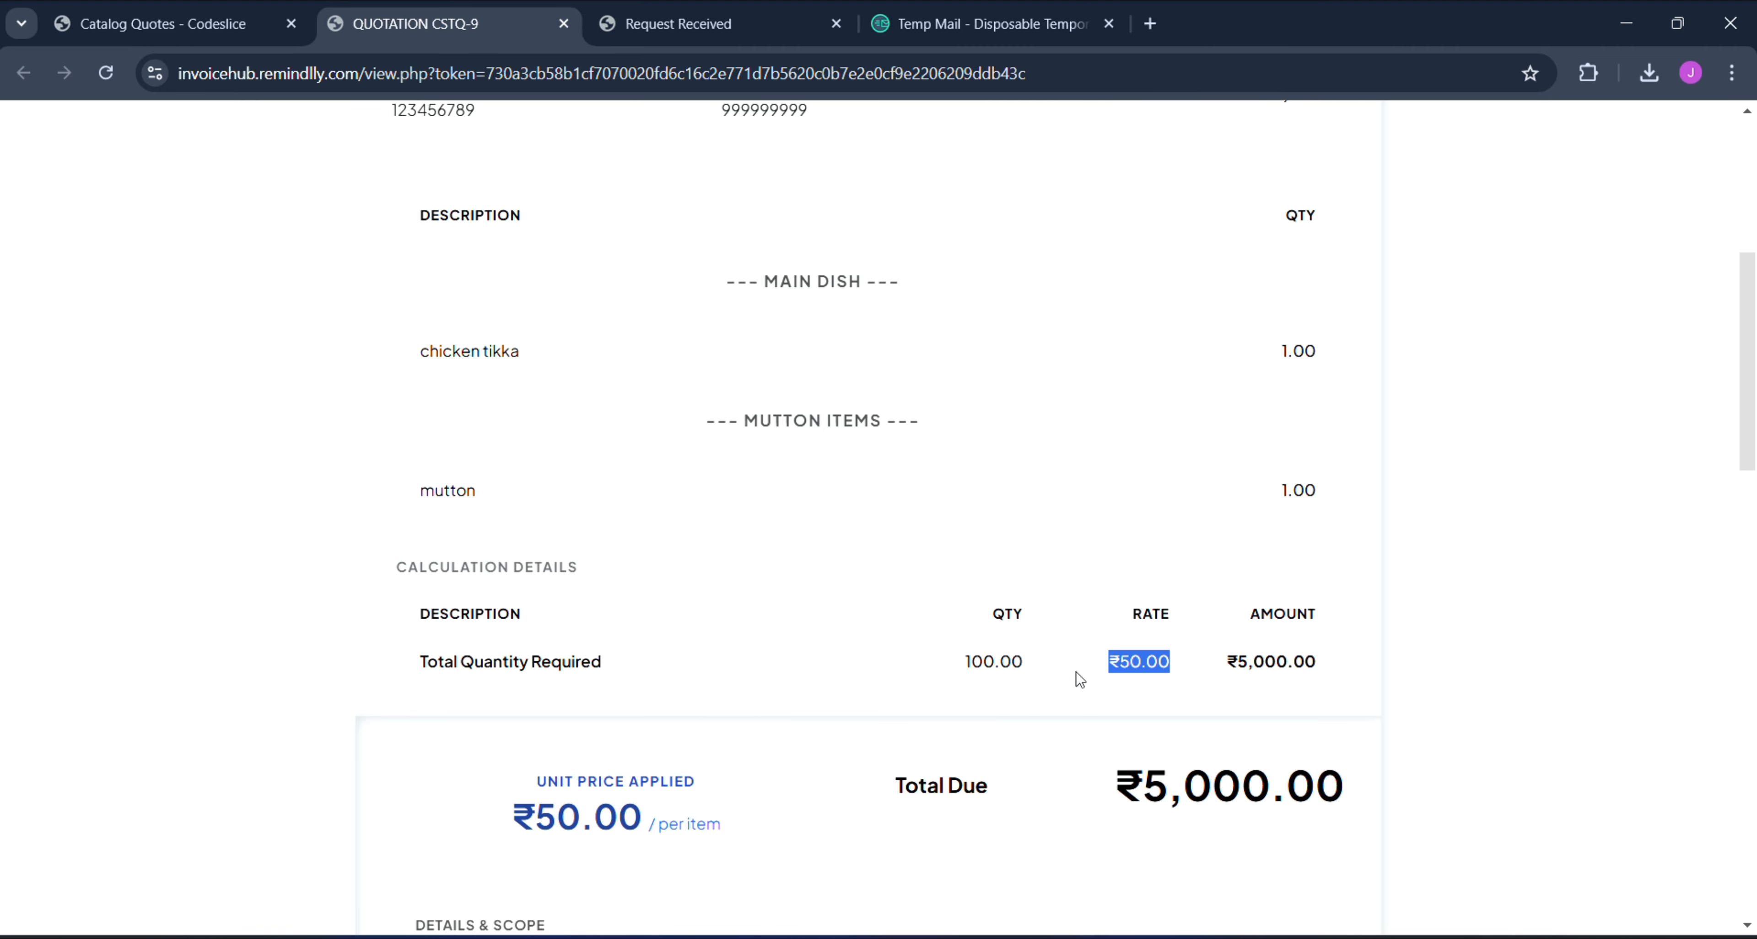
click(1080, 679)
double_click(992, 663)
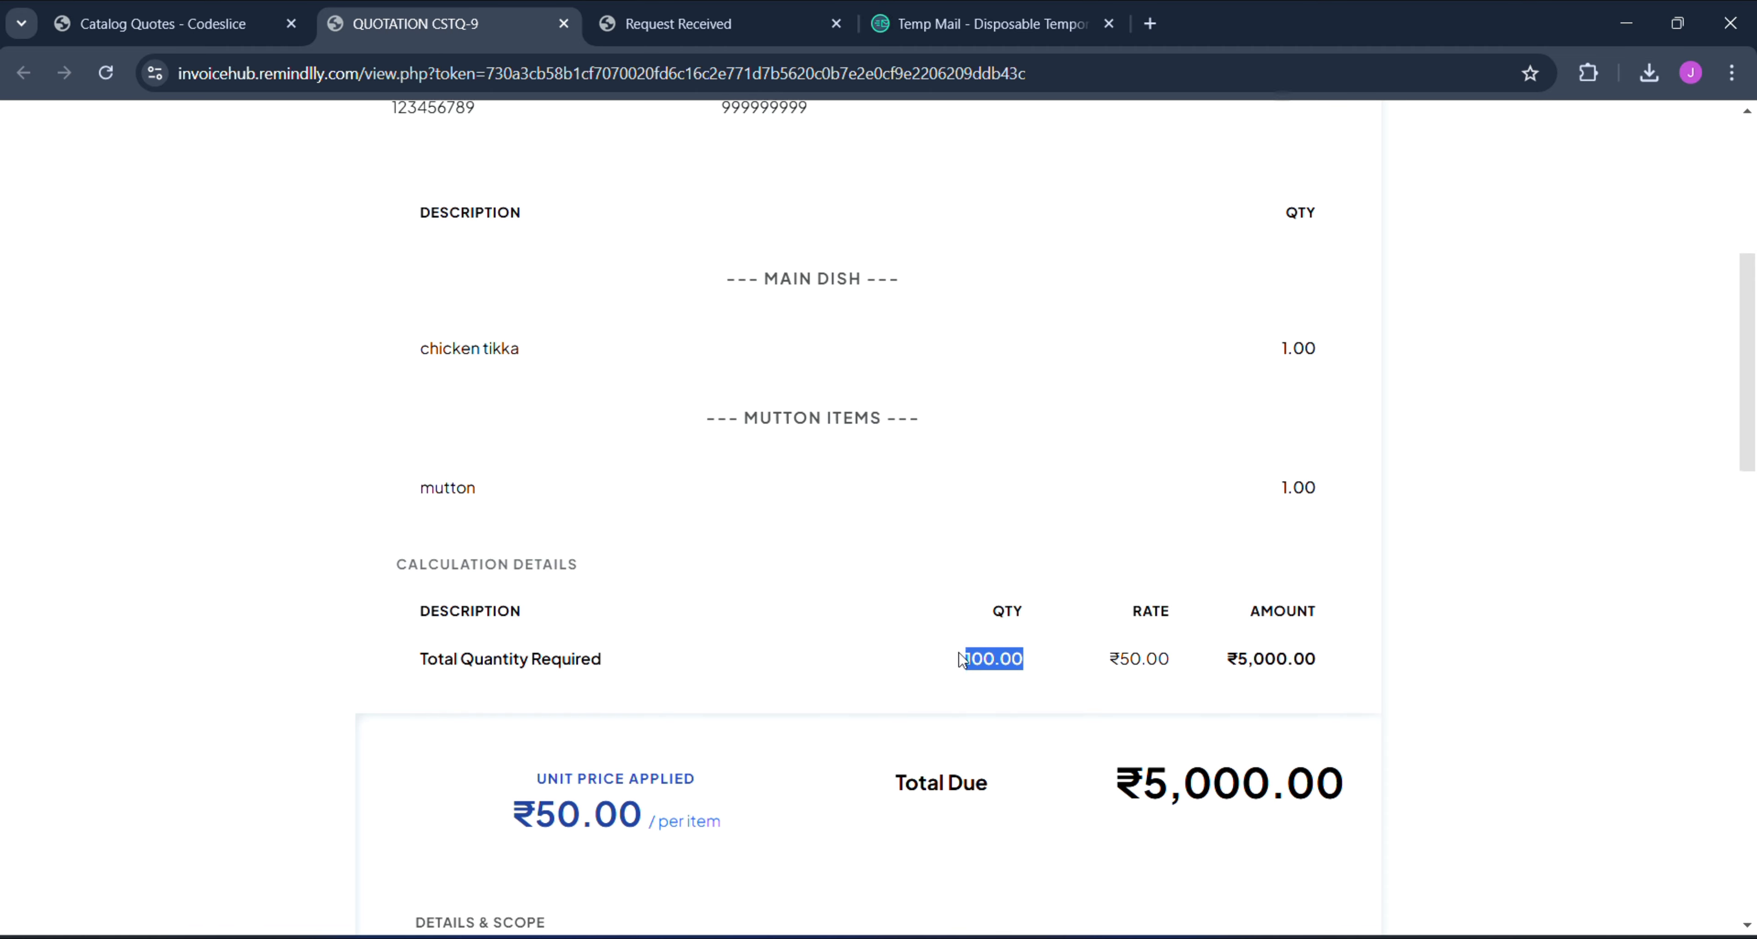
scroll(1061, 638, down, 1)
drag(1236, 604, 1351, 603)
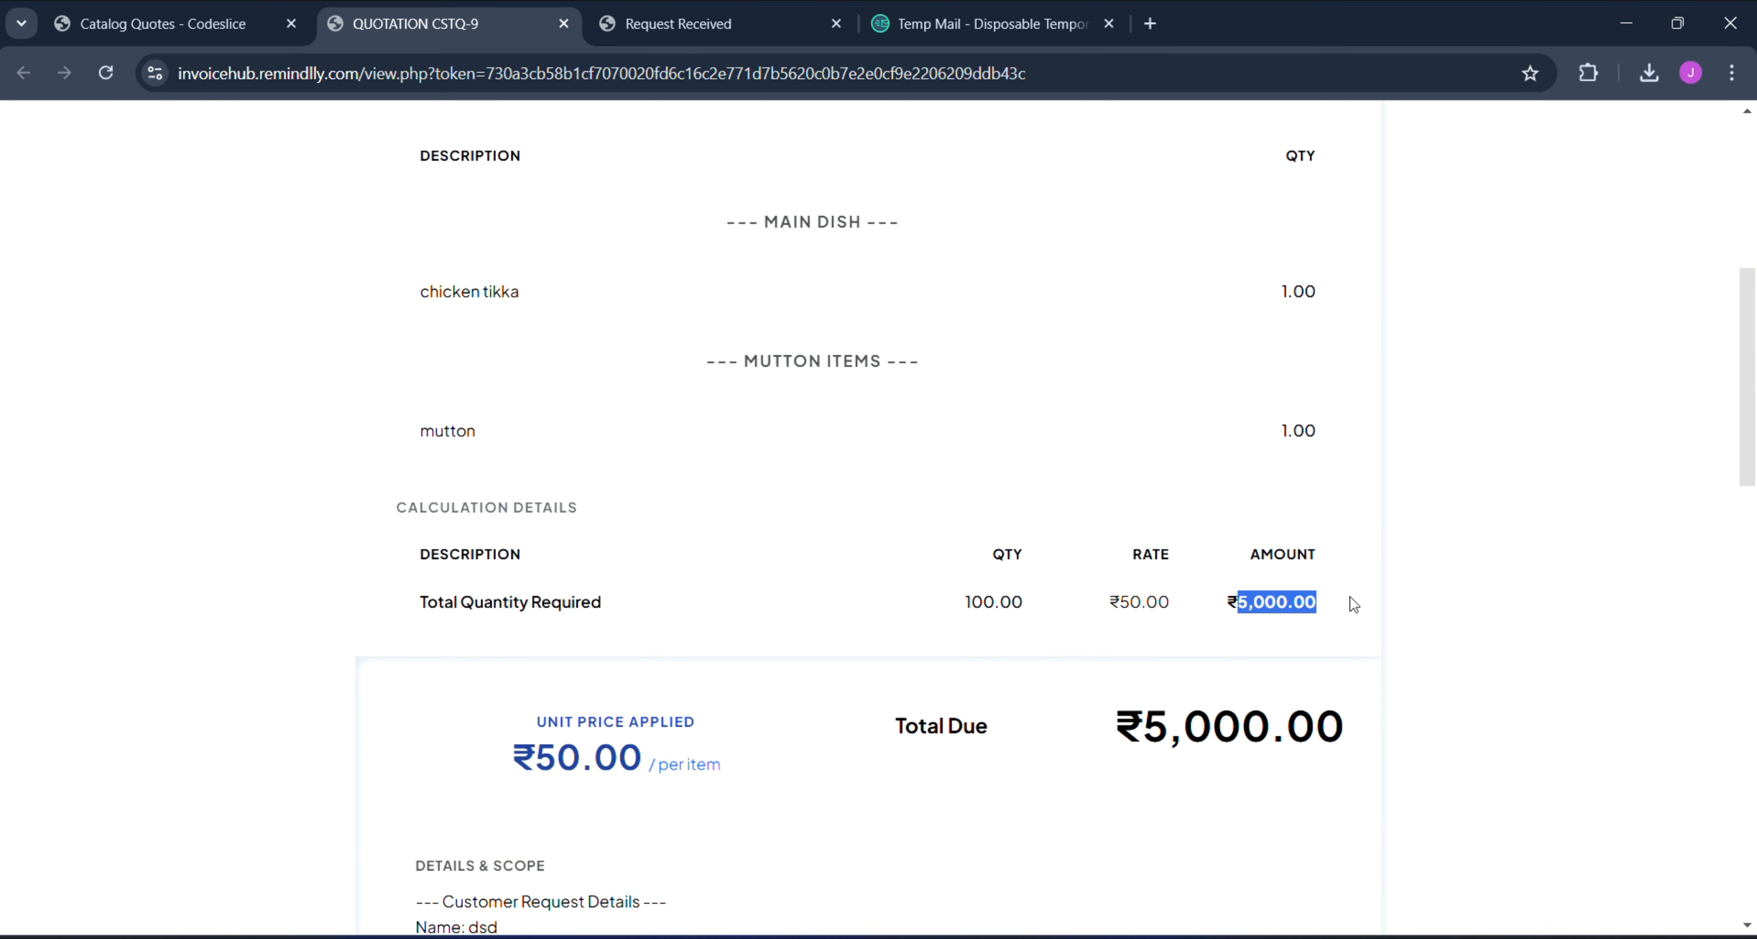
- Check the quotation's total due and the remaining details down the page, and highlight the quotation's public link
scroll(1324, 607, down, 2)
drag(1146, 614, 1368, 654)
scroll(1368, 654, down, 1)
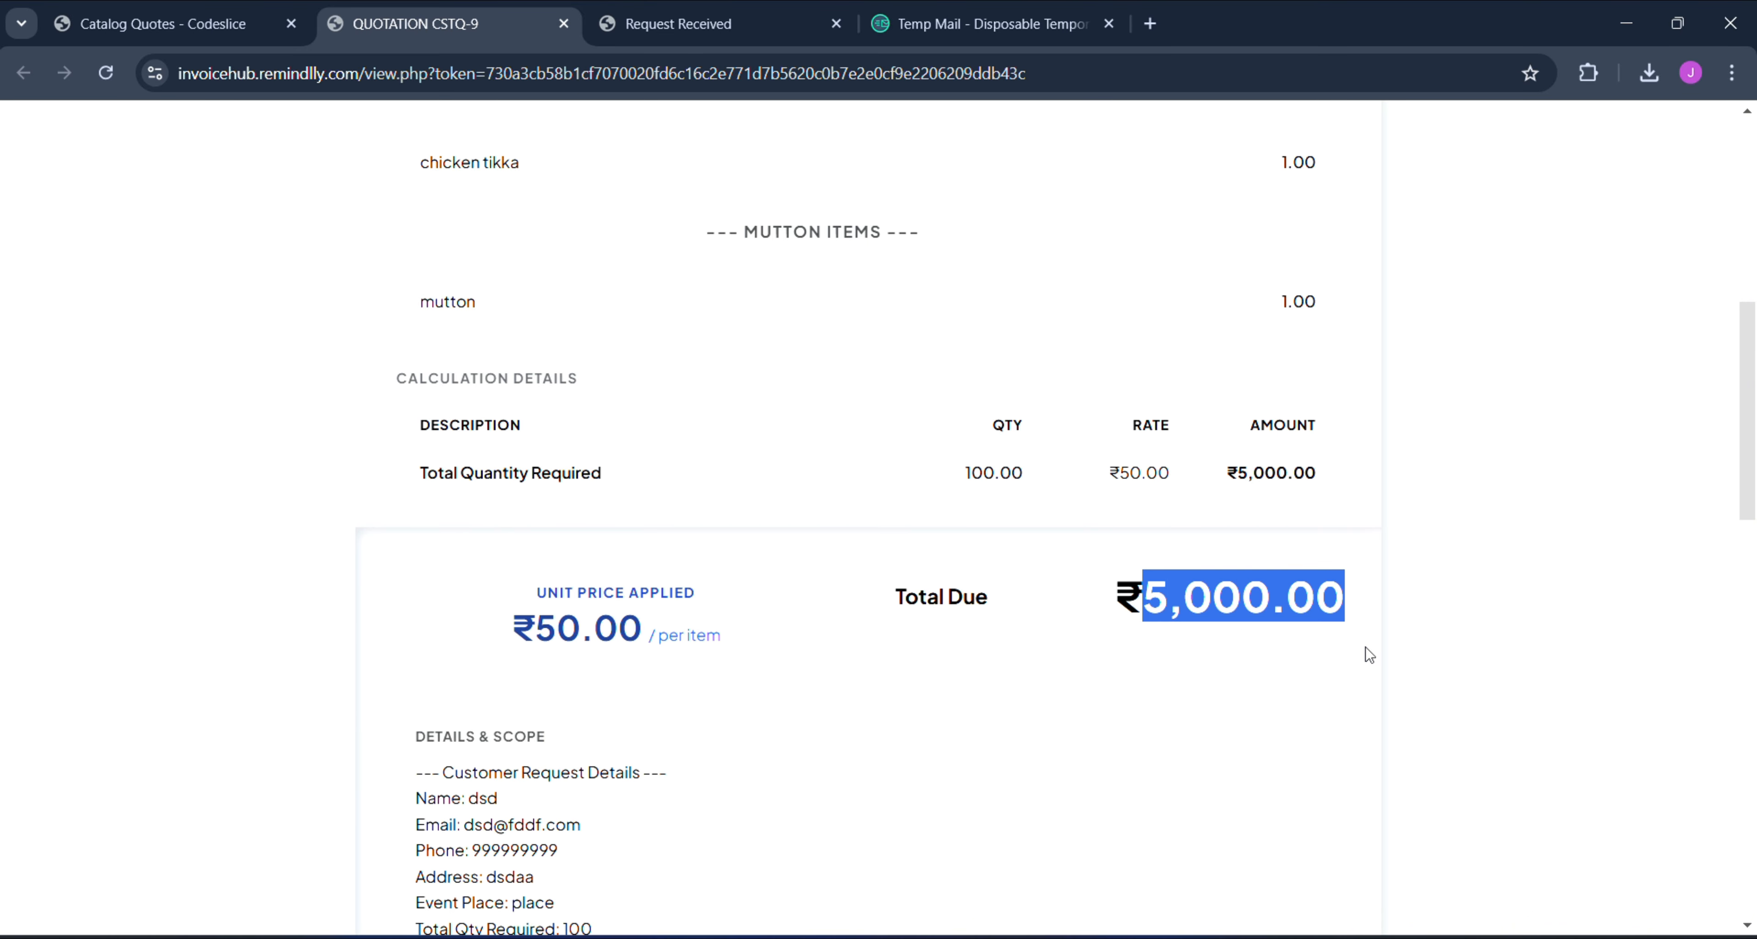
scroll(1368, 654, down, 4)
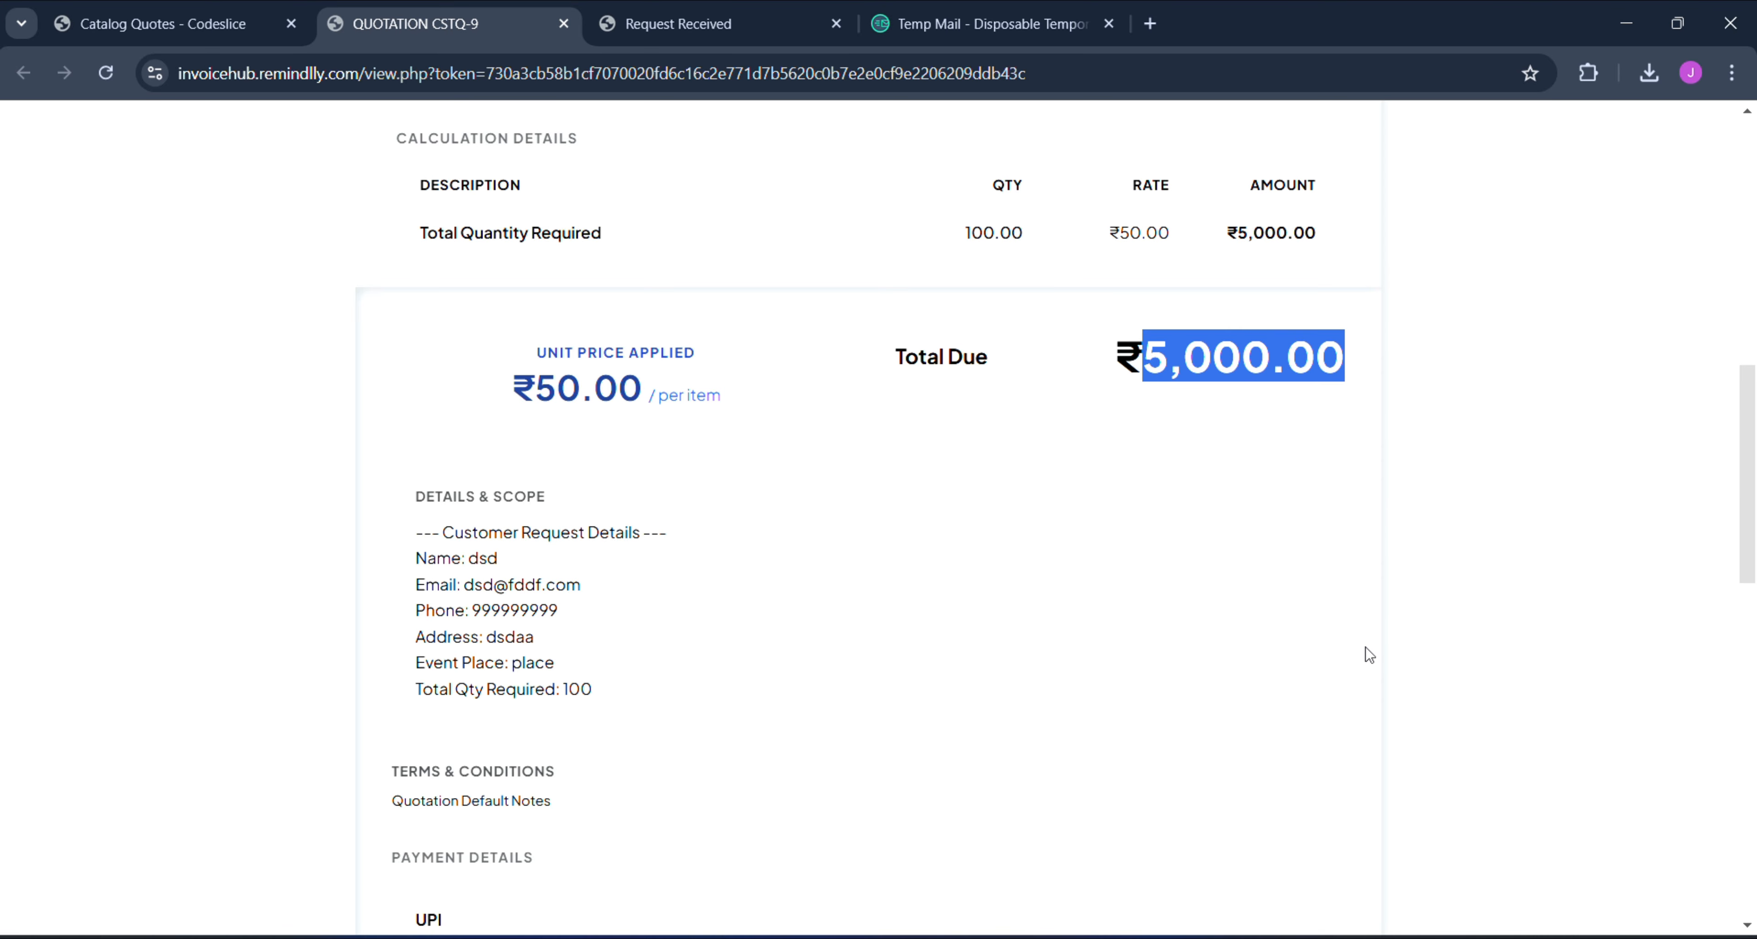
scroll(1368, 654, down, 10)
scroll(1368, 654, up, 20)
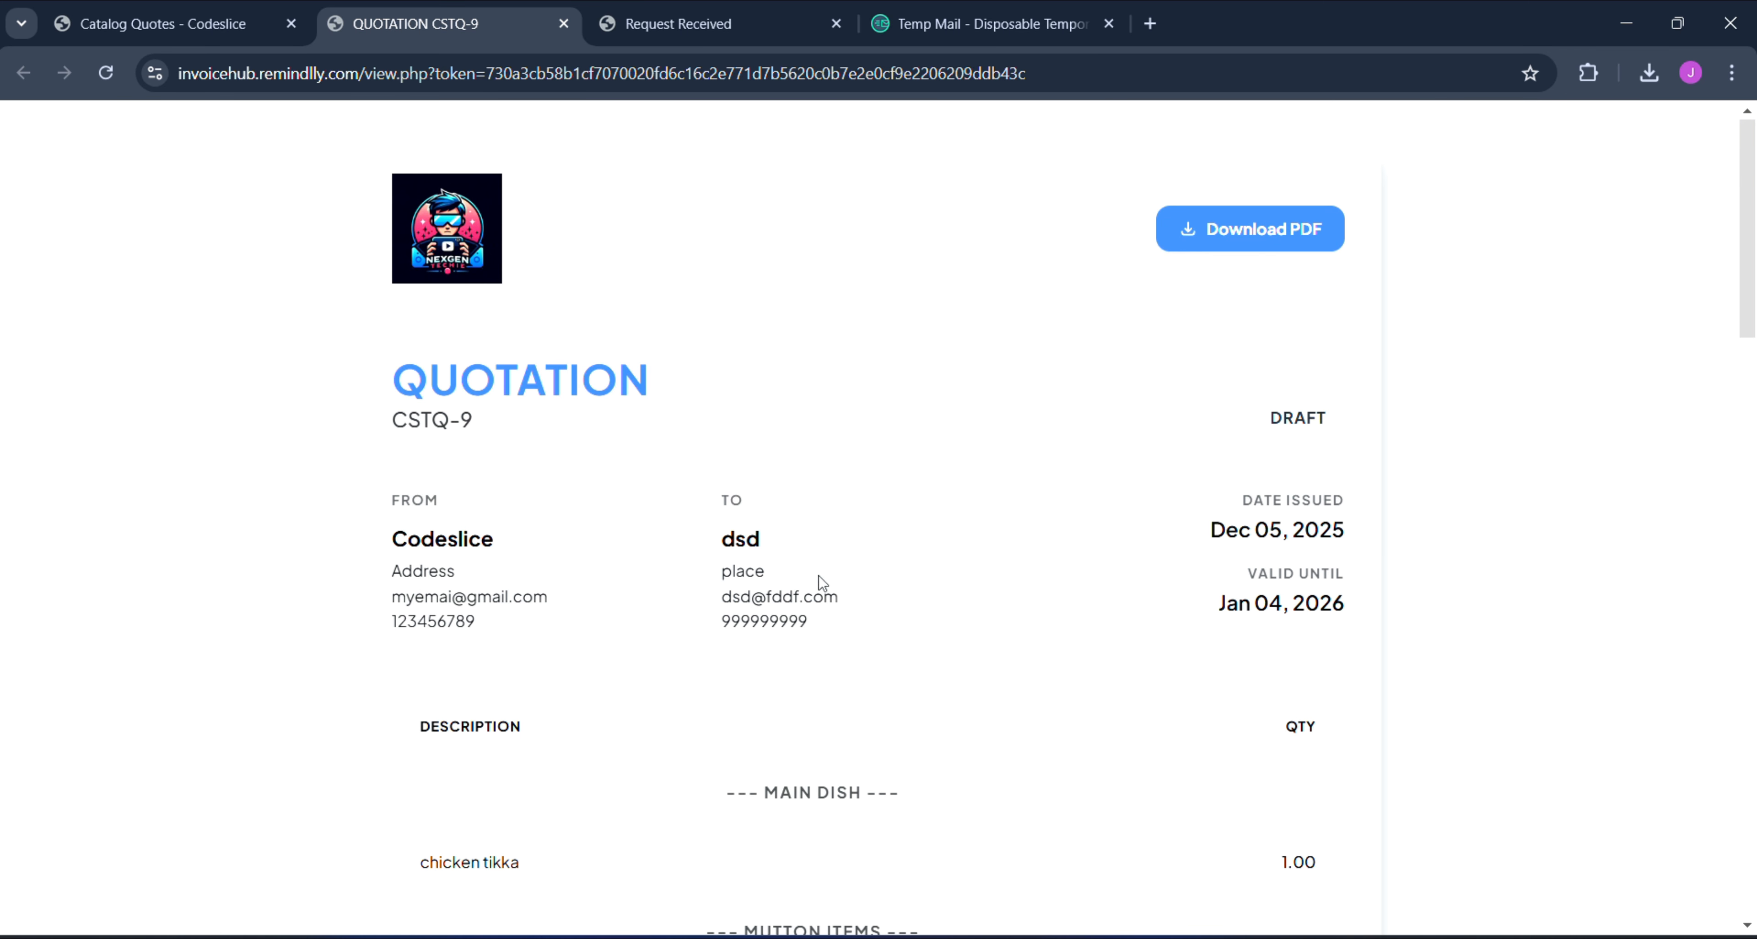
click(436, 73)
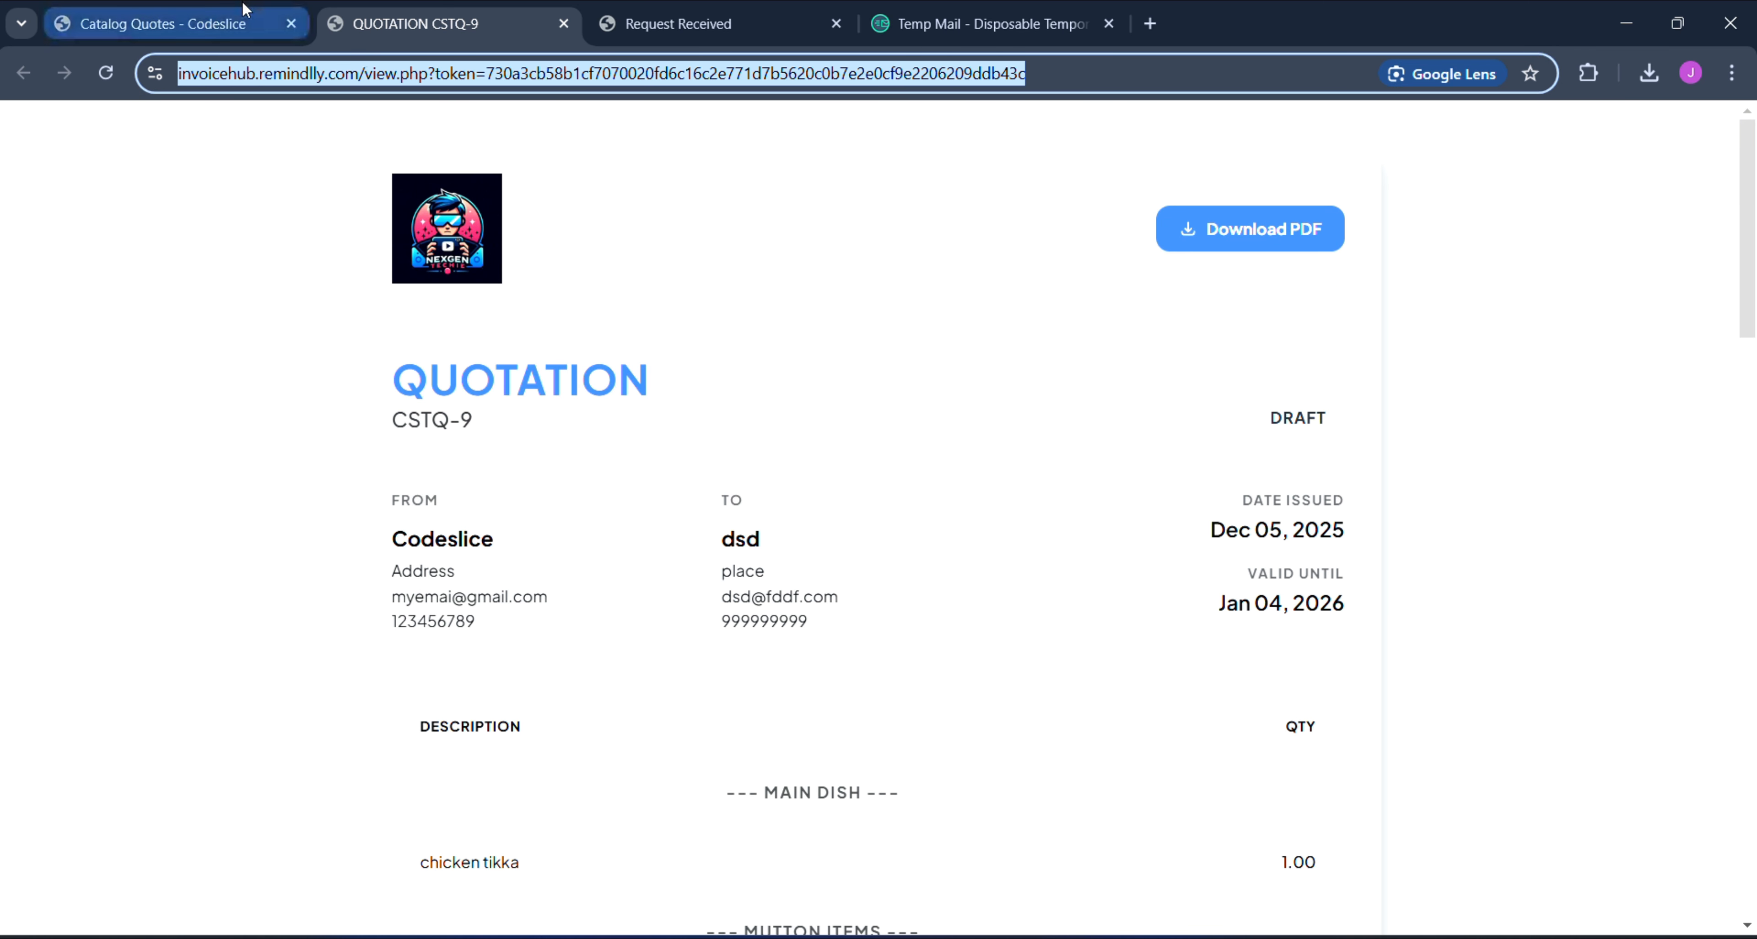
- Return to Invoice Hub from the public quotation, open the Dashboard and look over its Revenue Overview chart
click(227, 17)
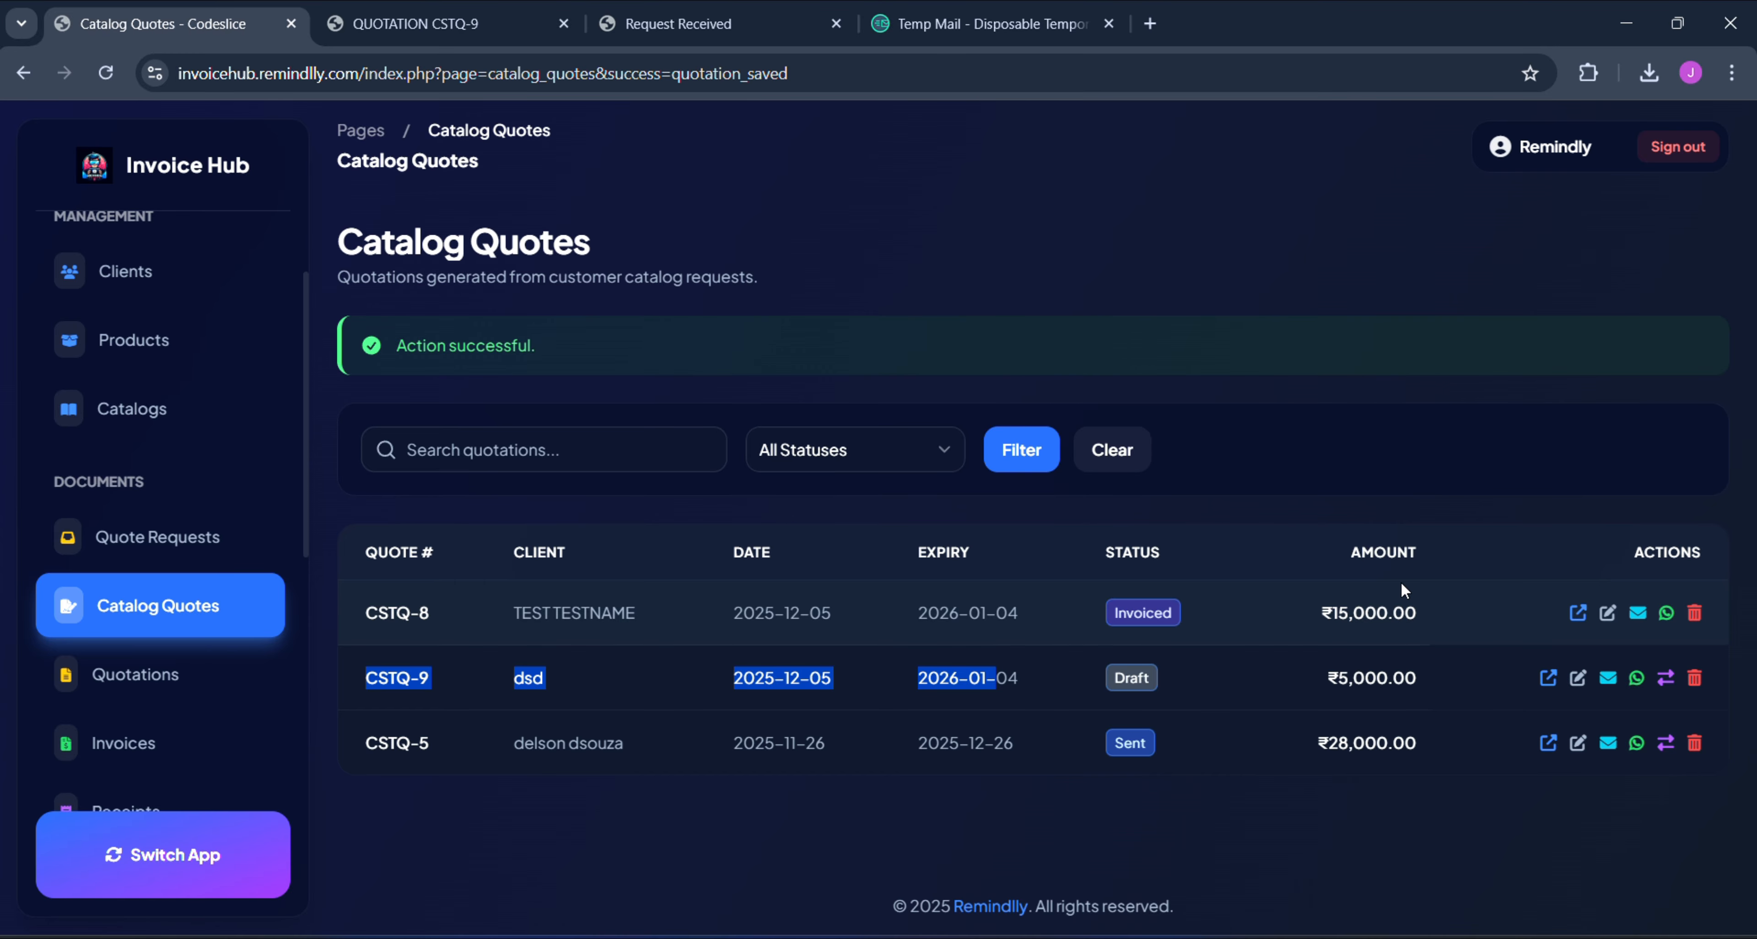
scroll(117, 317, up, 2)
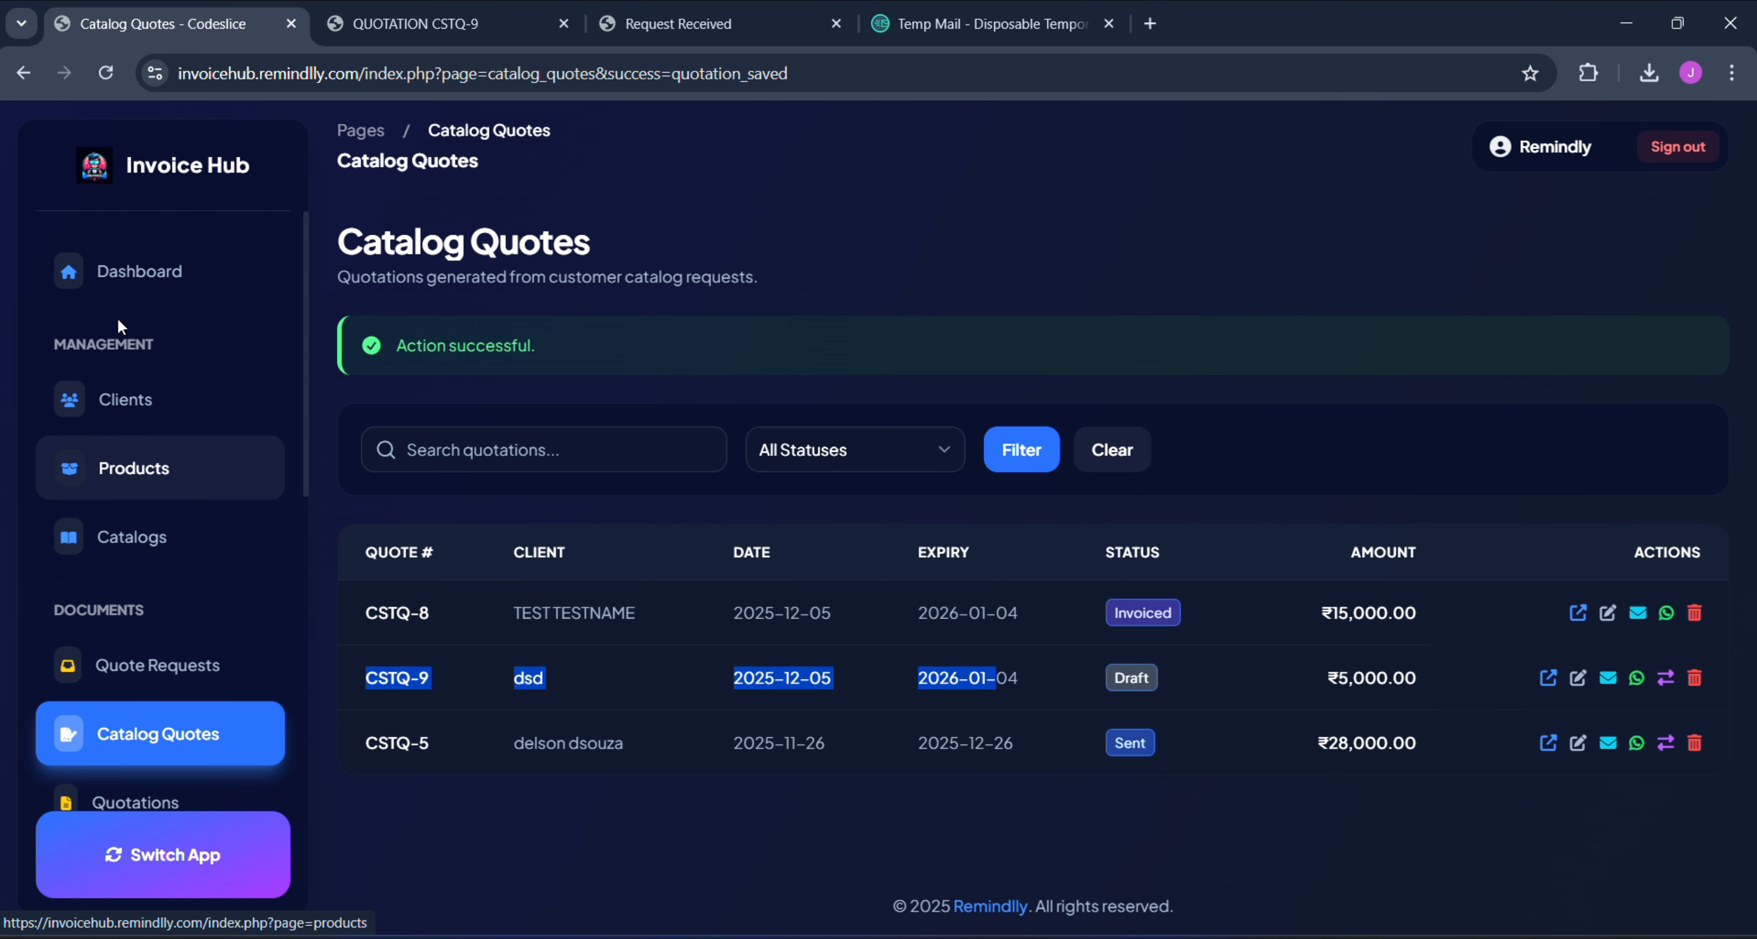
click(116, 285)
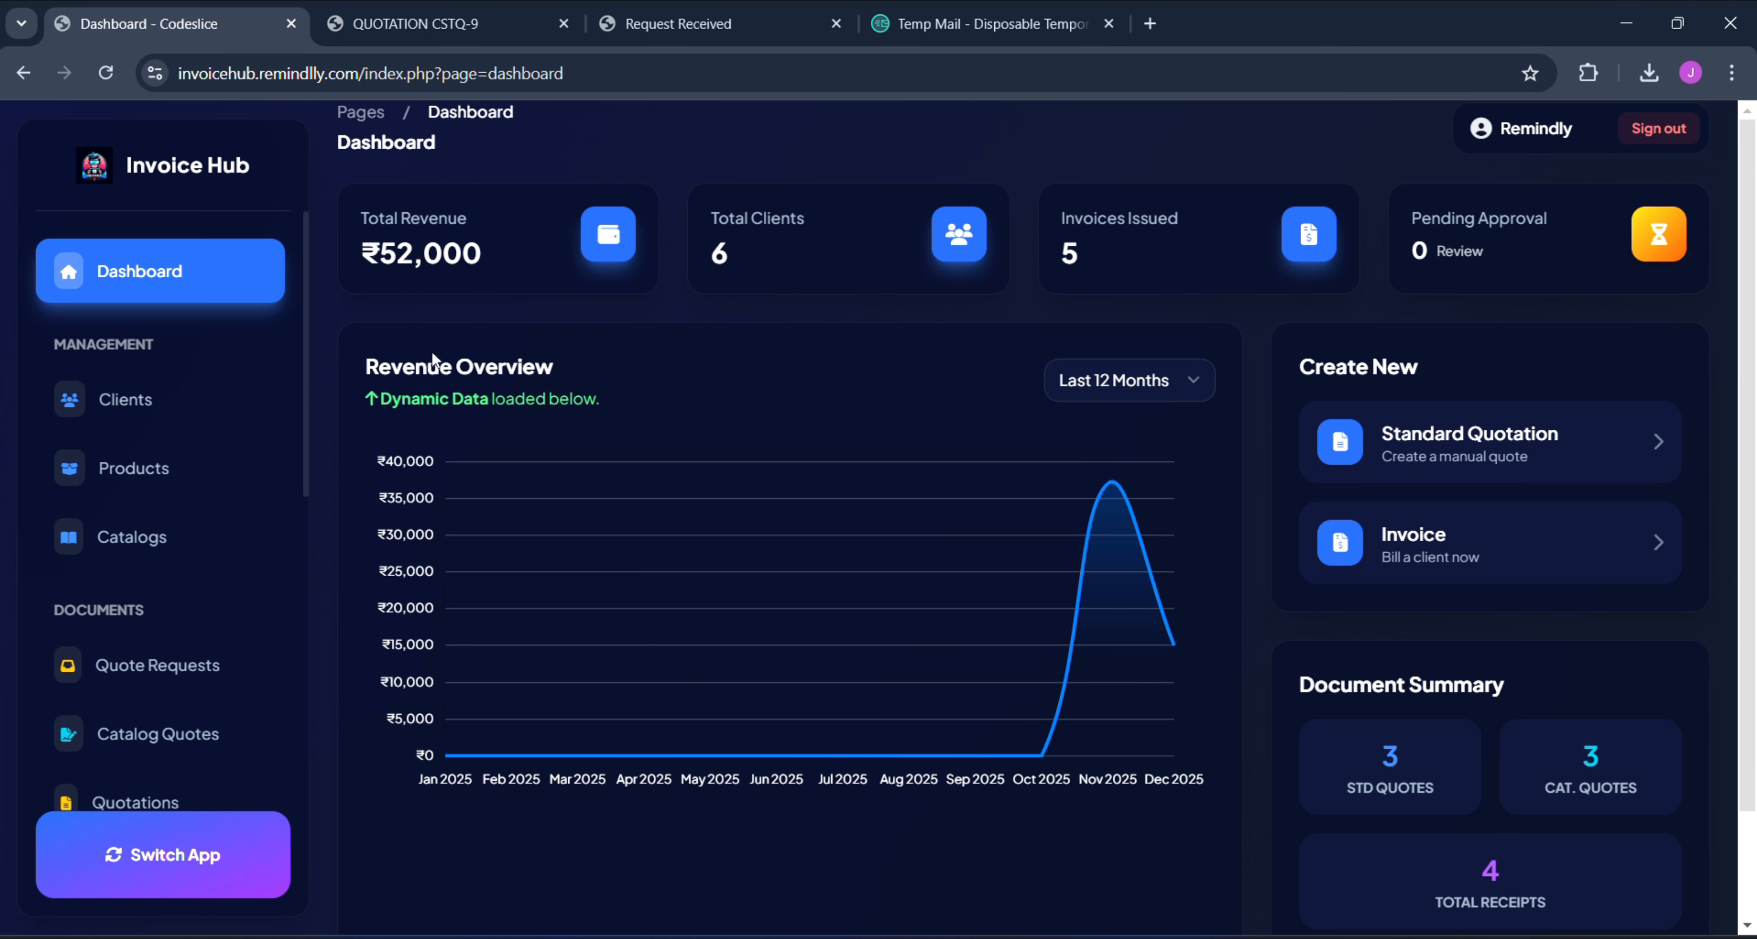
drag(439, 363, 363, 353)
scroll(750, 444, down, 1)
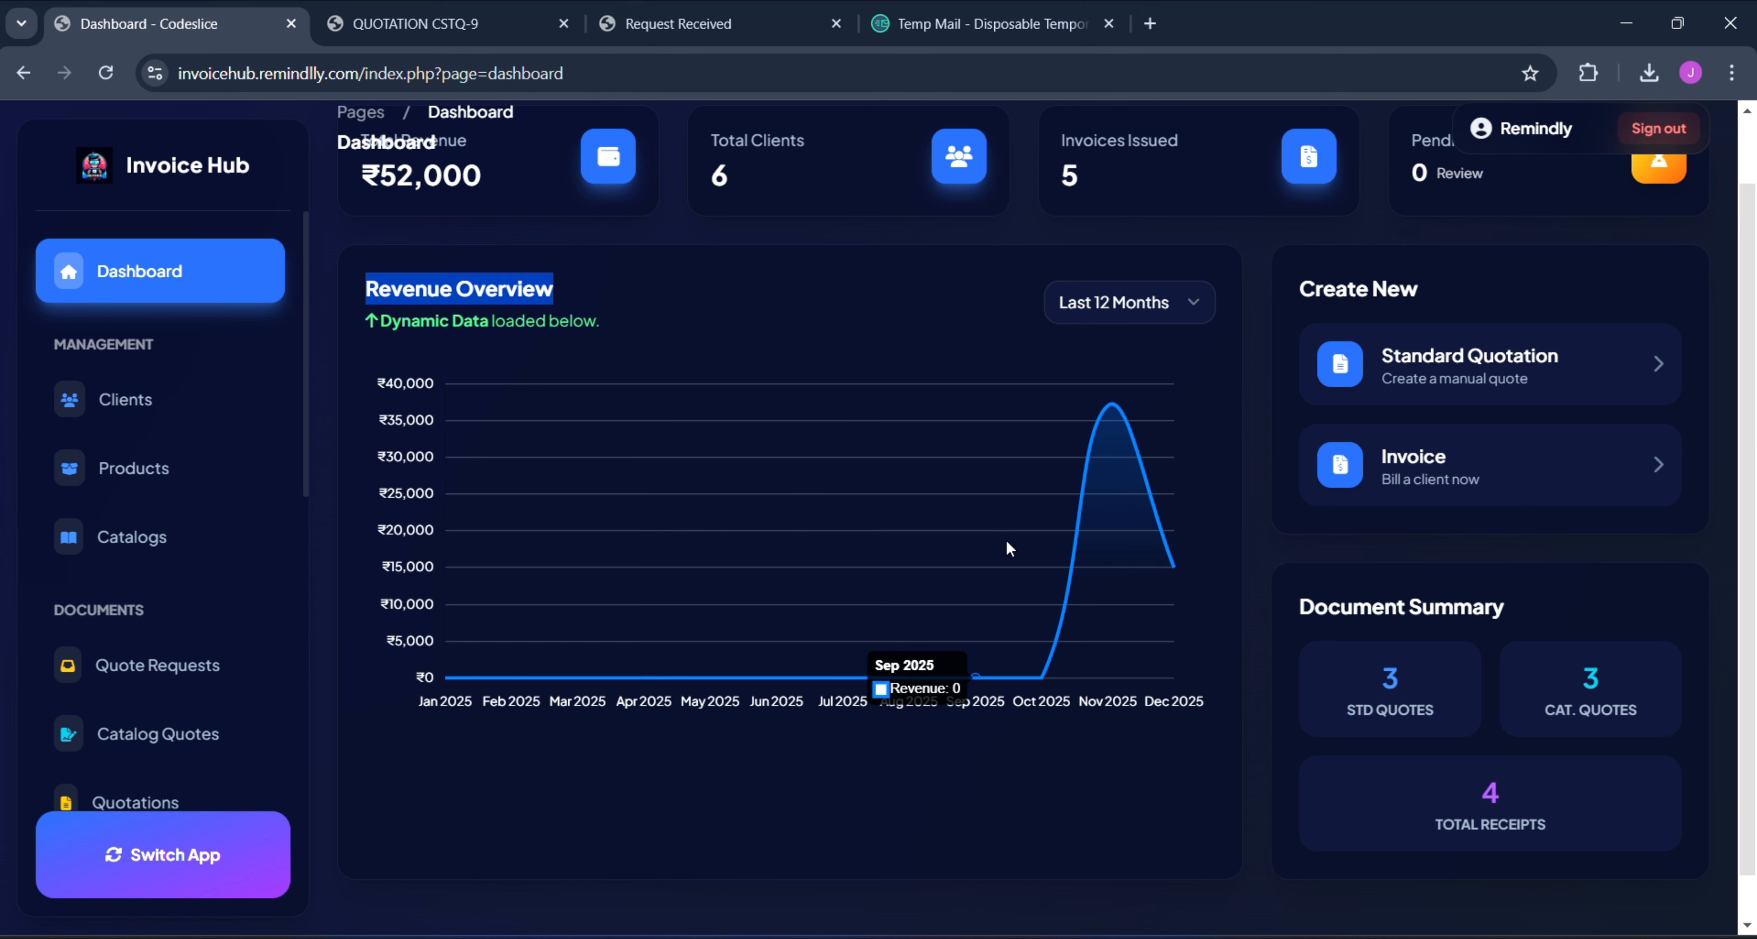
scroll(1007, 543, up, 1)
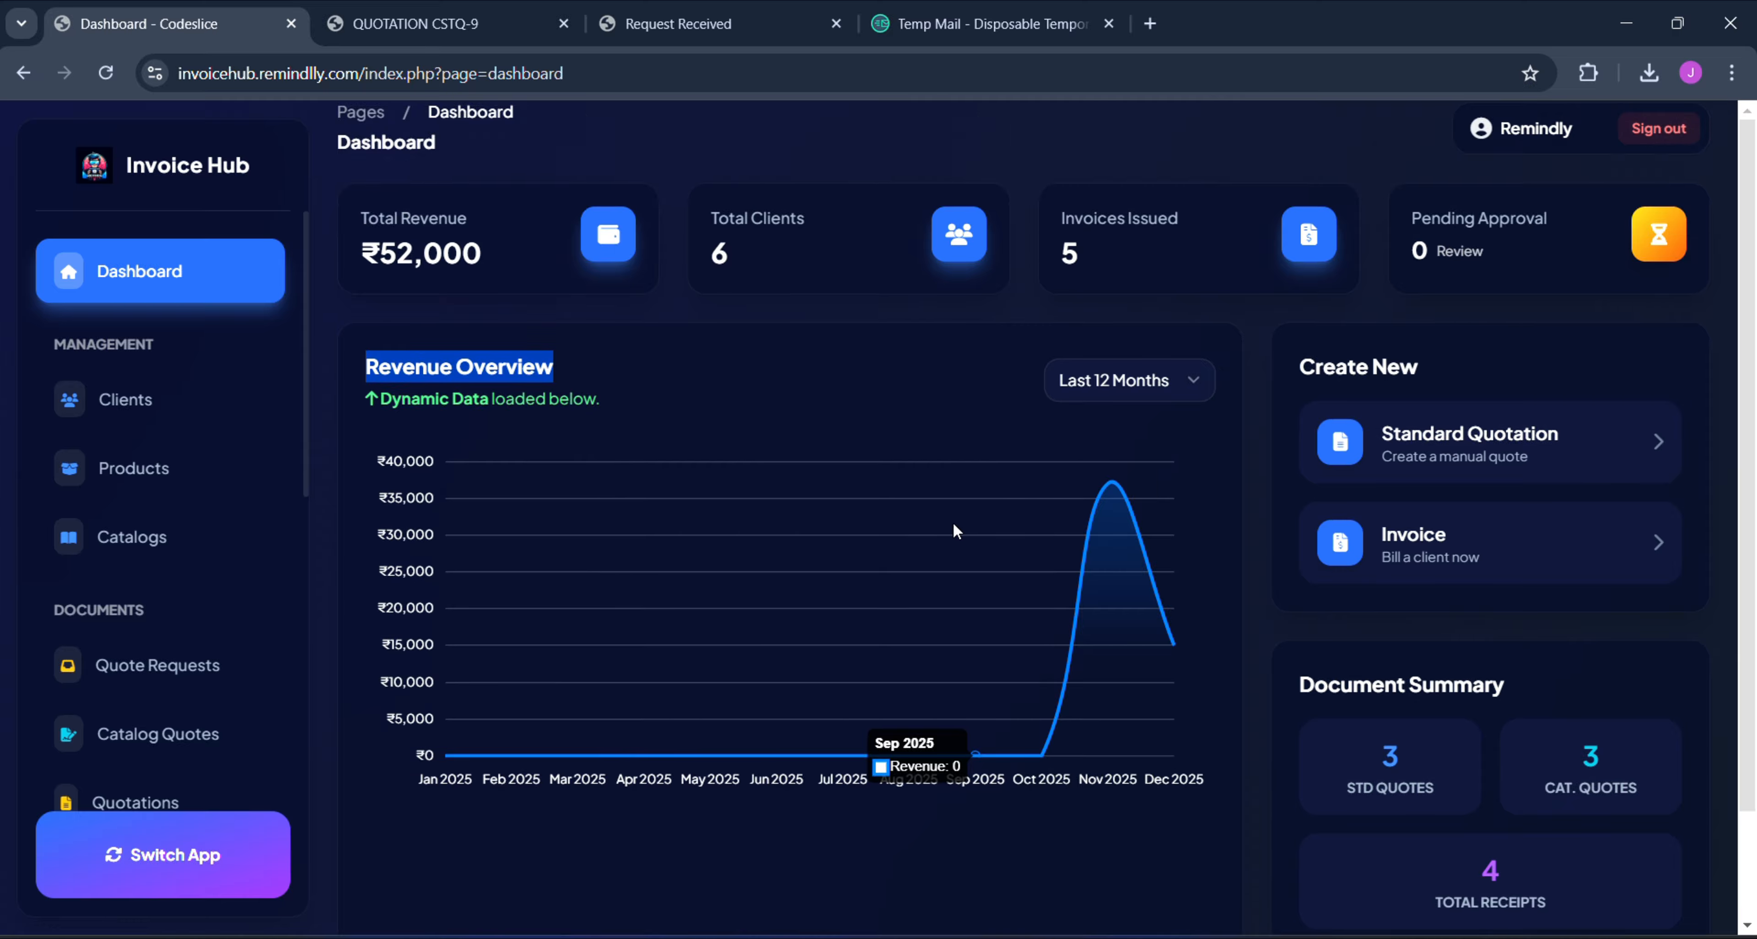